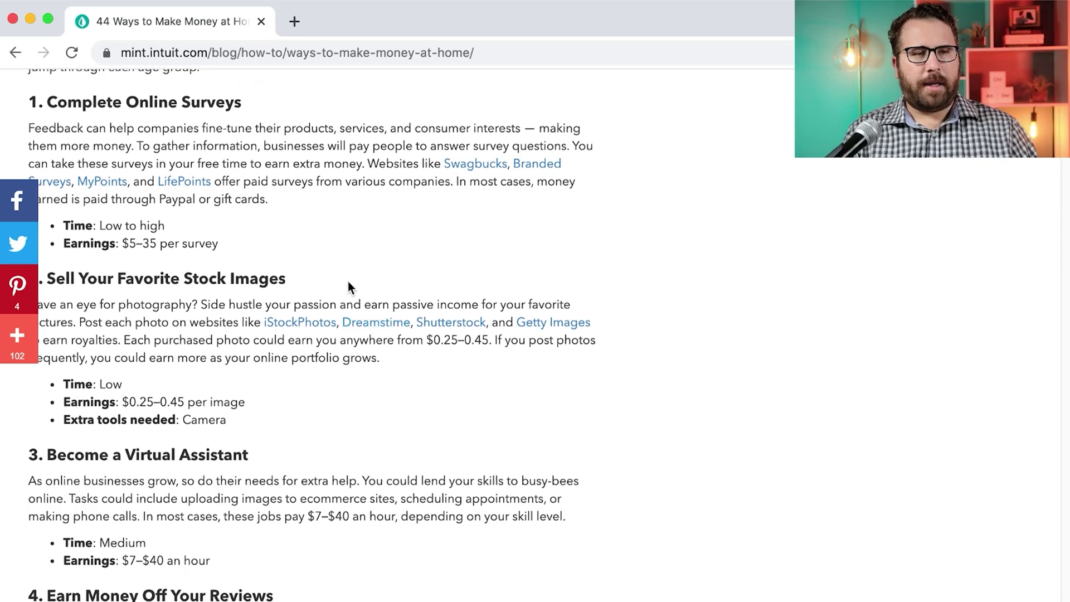
Scroll the current page and highlight the survey earnings range
{"action": "scroll", "coordinate": [280, 278], "scroll_direction": "up", "scroll_amount": 2}
{"action": "scroll", "coordinate": [280, 278], "scroll_direction": "up", "scroll_amount": 15}
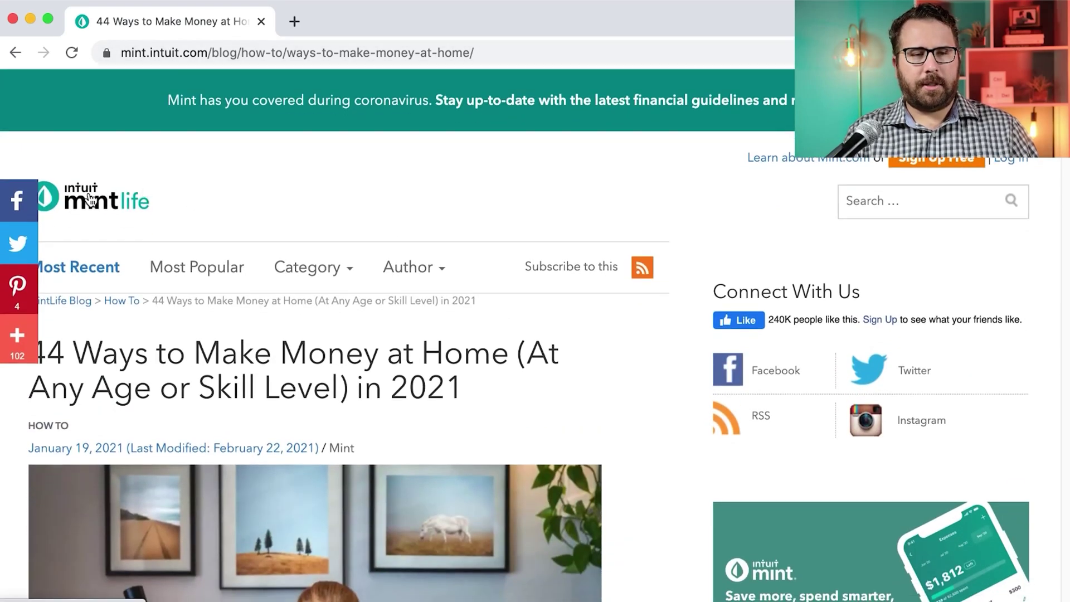
{"action": "scroll", "coordinate": [217, 221], "scroll_direction": "down", "scroll_amount": 10}
{"action": "scroll", "coordinate": [217, 221], "scroll_direction": "down", "scroll_amount": 10}
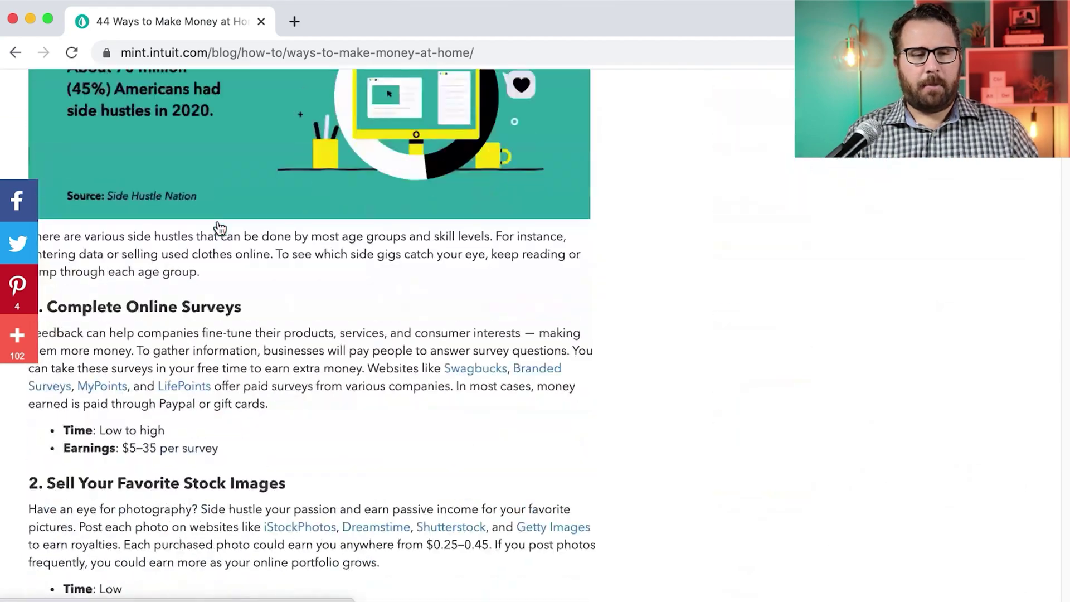
{"action": "left_click_drag", "start_coordinate": [249, 99], "coordinate": [52, 163]}
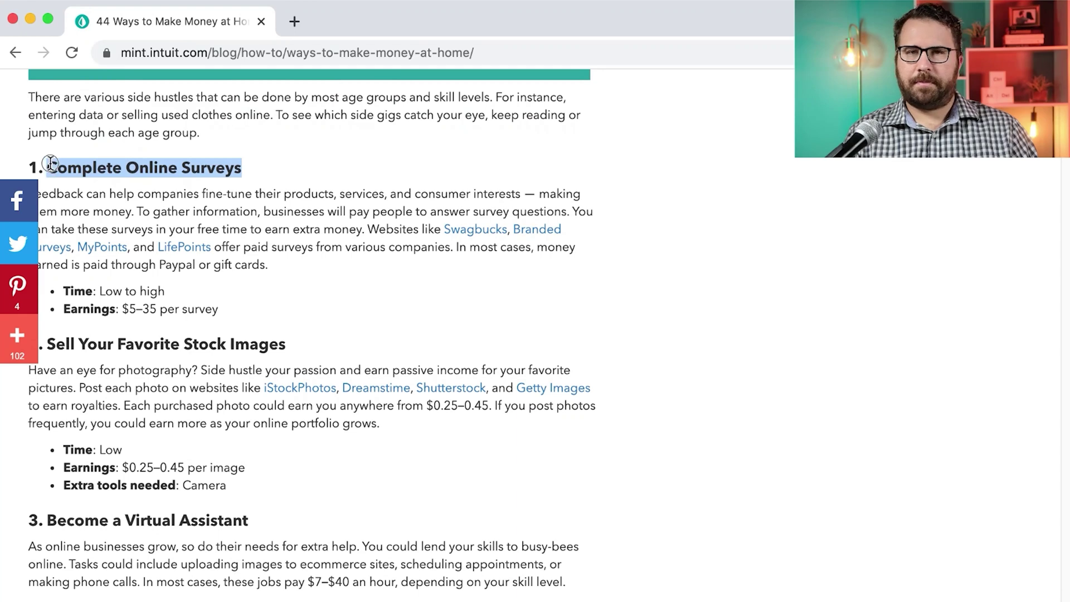
{"action": "left_click_drag", "start_coordinate": [229, 310], "coordinate": [123, 311]}
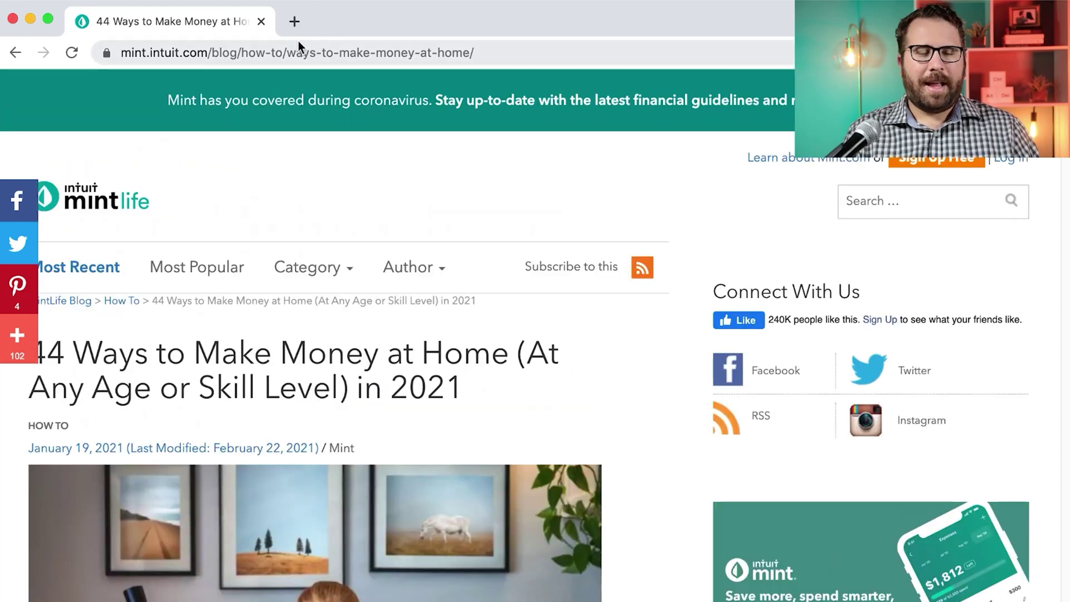
Search Google for 'best survey companies to make money'
{"action": "left_click", "coordinate": [300, 54]}
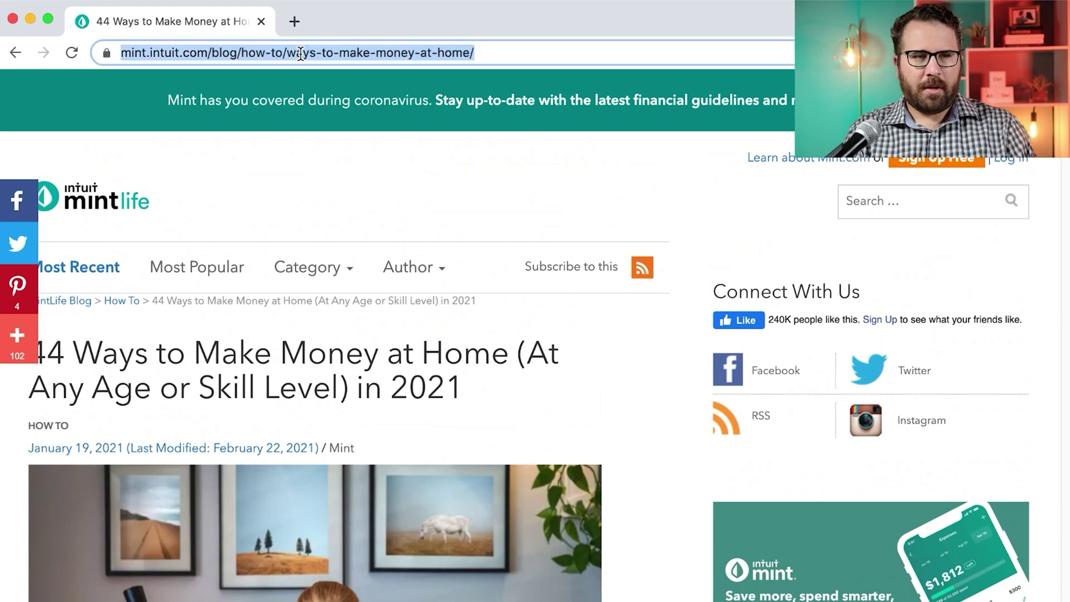
{"action": "type", "text": "best survey companies to make money"}
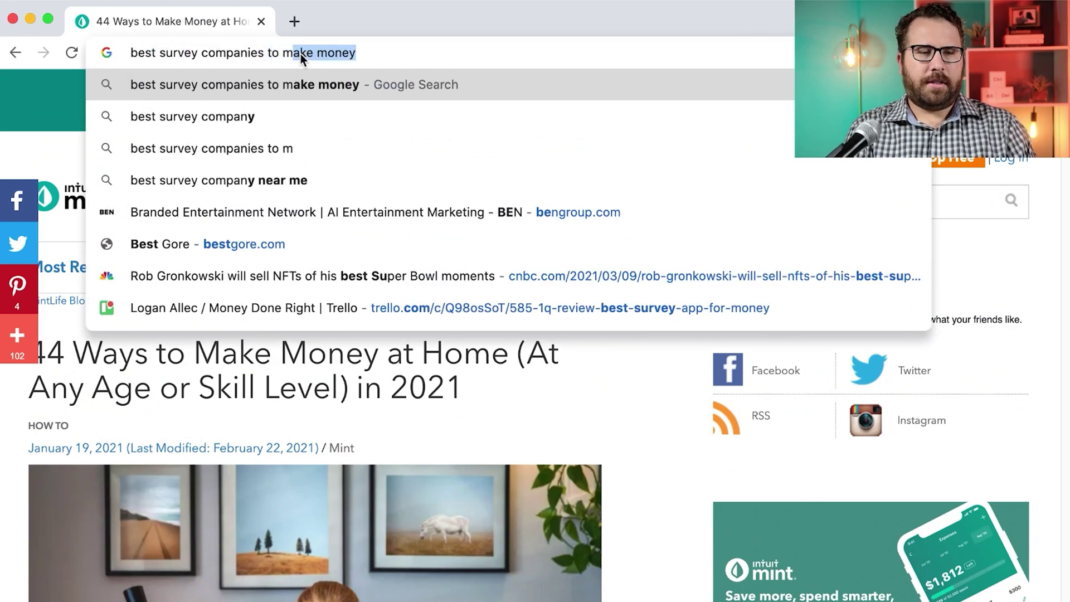
{"action": "key", "text": "Return"}
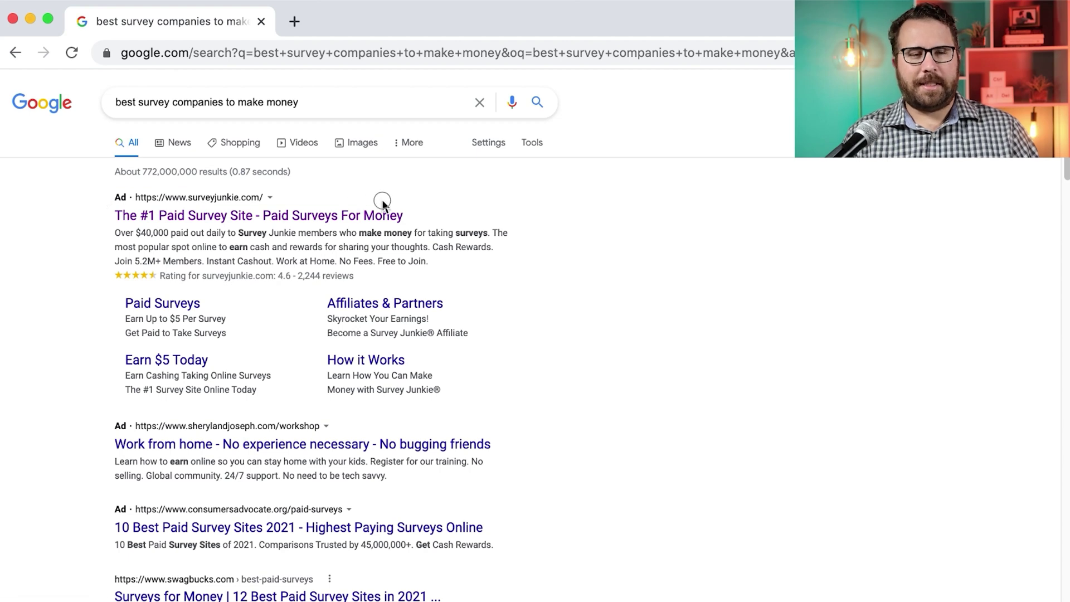
Highlight the Survey Junkie ad's $40,000 paid-out claim in the results
{"action": "triple_click", "coordinate": [433, 219]}
{"action": "left_click", "coordinate": [316, 256]}
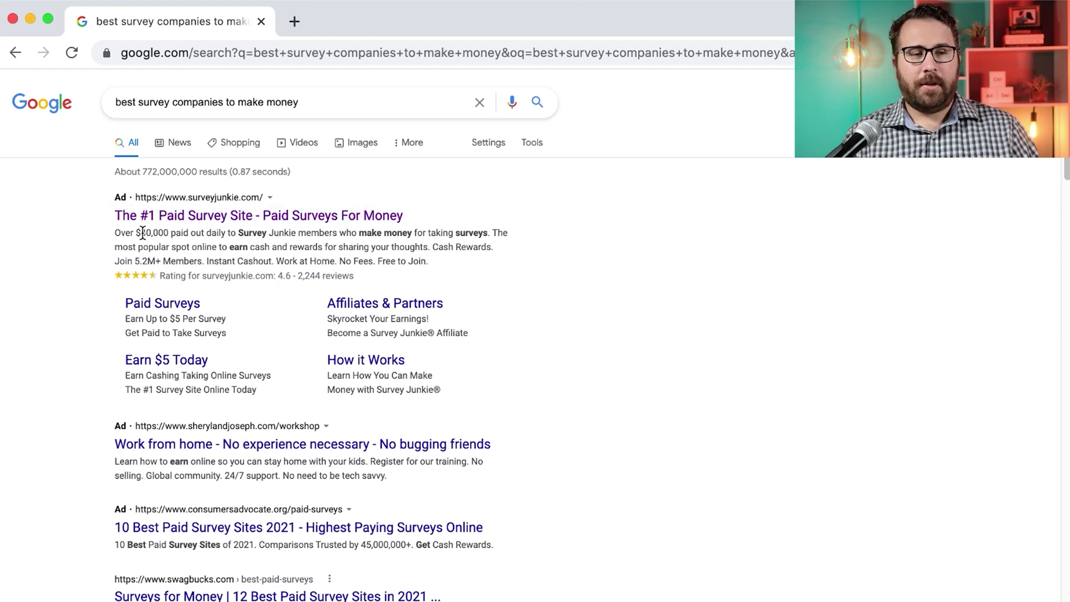
{"action": "left_click_drag", "start_coordinate": [115, 233], "coordinate": [202, 233]}
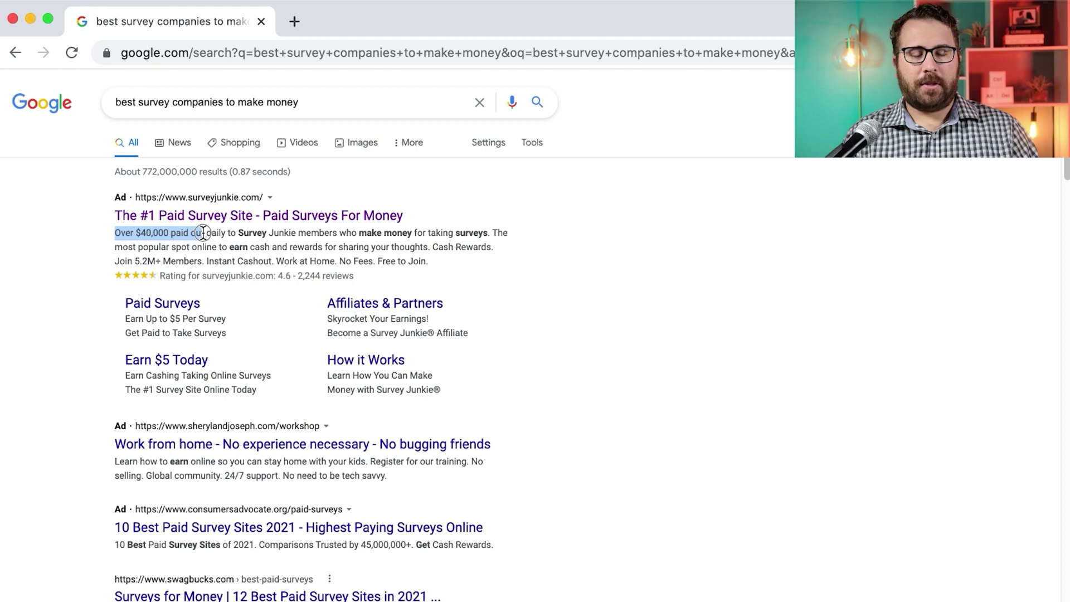
Scroll down the results and open the NerdWallet survey article in a new tab
{"action": "scroll", "coordinate": [322, 262], "scroll_direction": "down", "scroll_amount": 3}
{"action": "scroll", "coordinate": [323, 263], "scroll_direction": "down", "scroll_amount": 5}
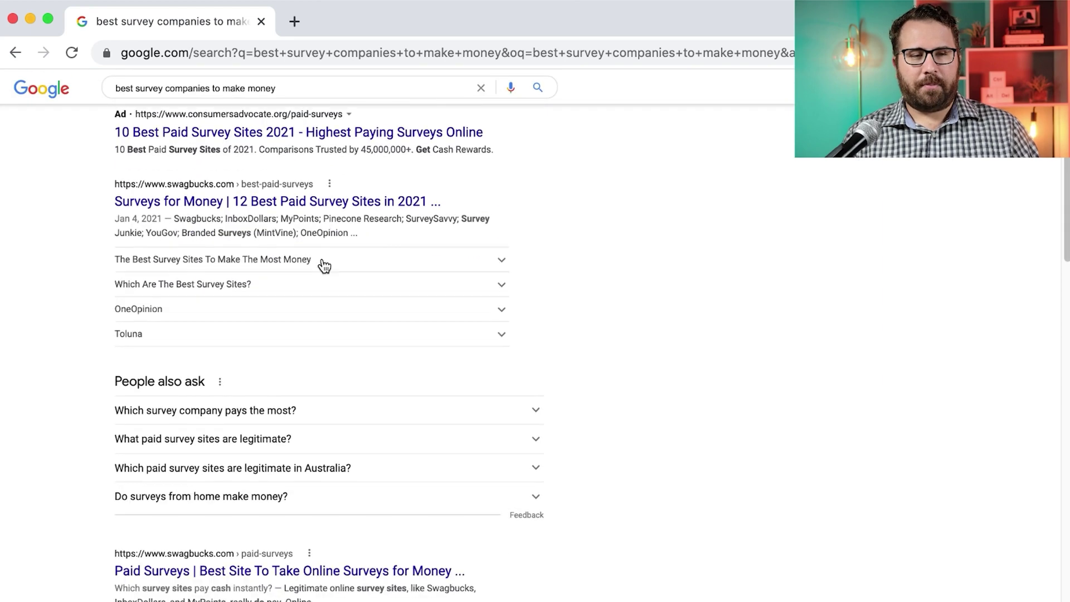
{"action": "scroll", "coordinate": [322, 265], "scroll_direction": "down", "scroll_amount": 1}
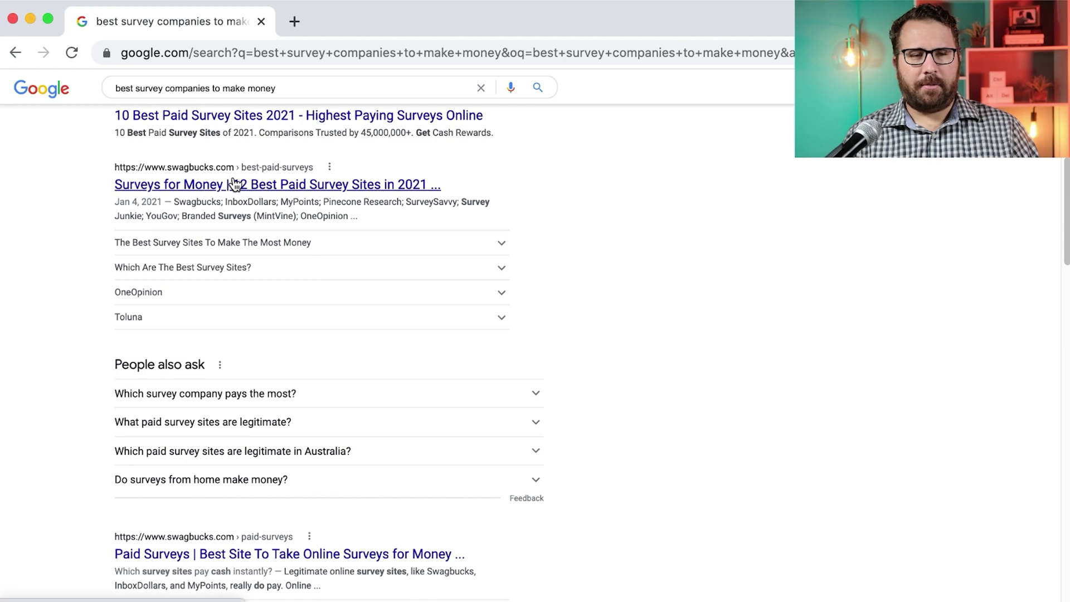
{"action": "scroll", "coordinate": [233, 184], "scroll_direction": "down", "scroll_amount": 8}
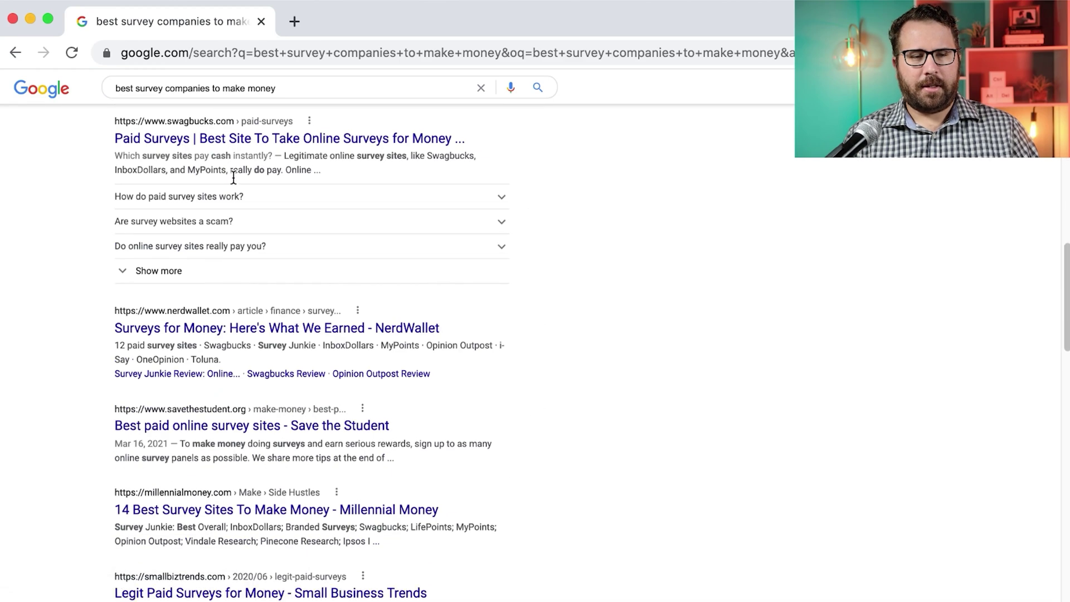
{"action": "scroll", "coordinate": [233, 177], "scroll_direction": "down", "scroll_amount": 3}
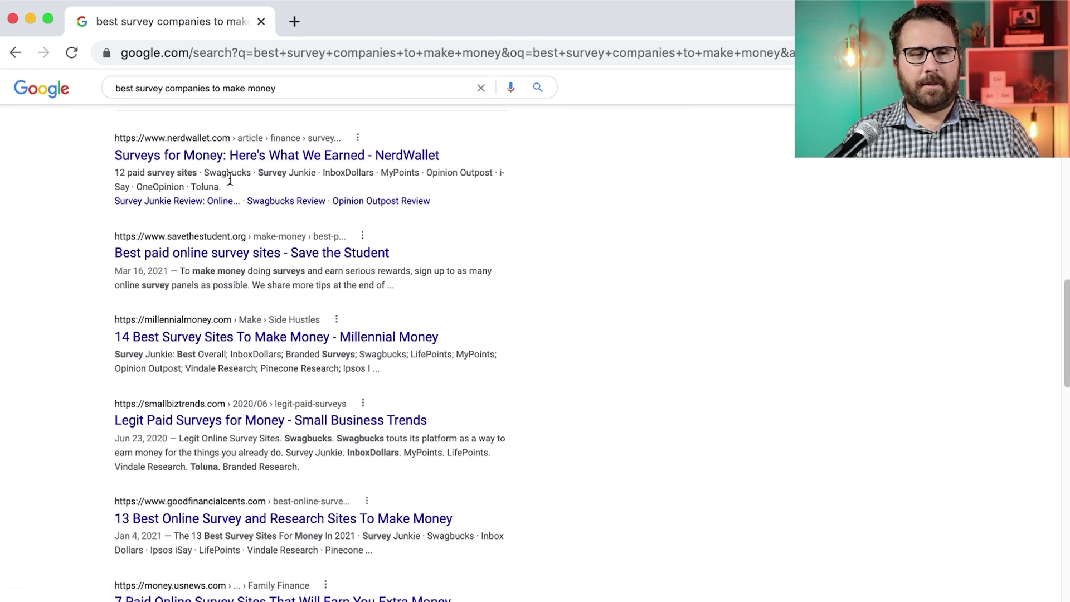
{"action": "left_click", "coordinate": [219, 156], "text": "super"}
Switch to the NerdWallet article and highlight the Swagbucks and Survey Junkie reviews
{"action": "left_click", "coordinate": [336, 29]}
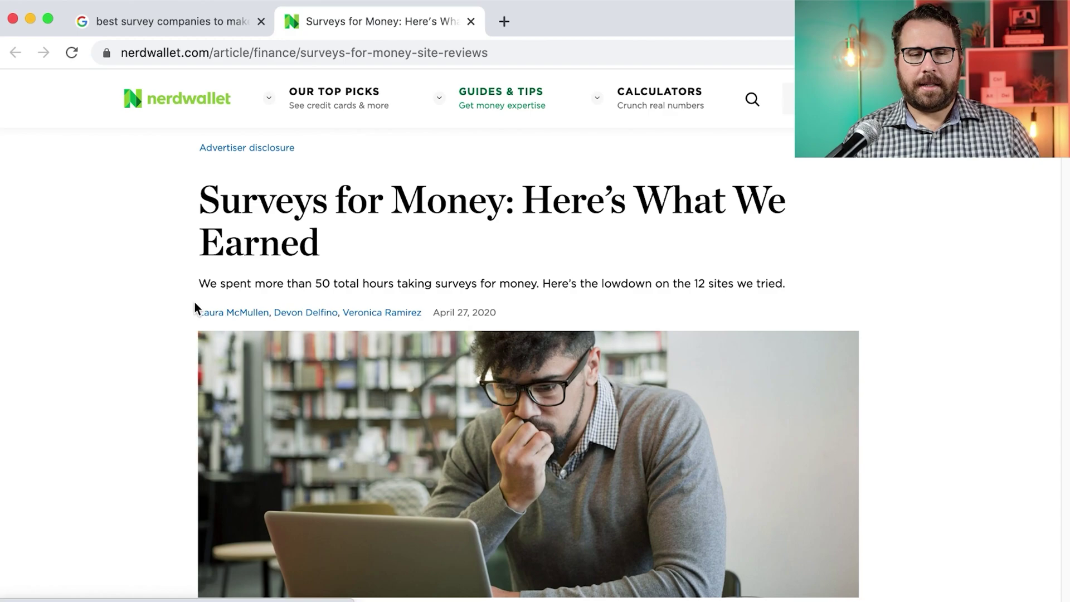
{"action": "scroll", "coordinate": [179, 299], "scroll_direction": "down", "scroll_amount": 15}
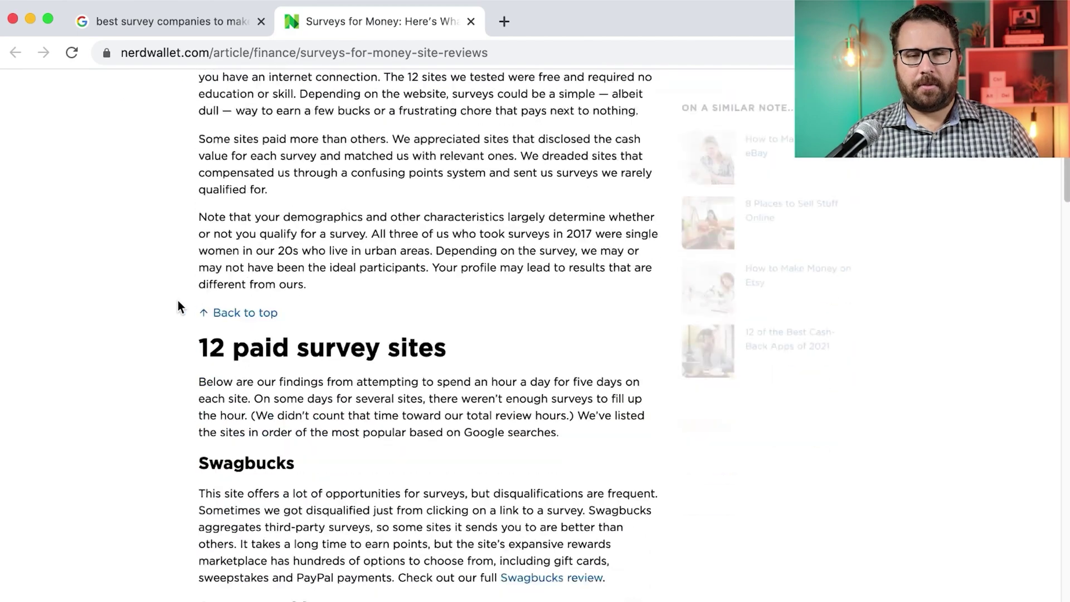
{"action": "scroll", "coordinate": [178, 300], "scroll_direction": "down", "scroll_amount": 3}
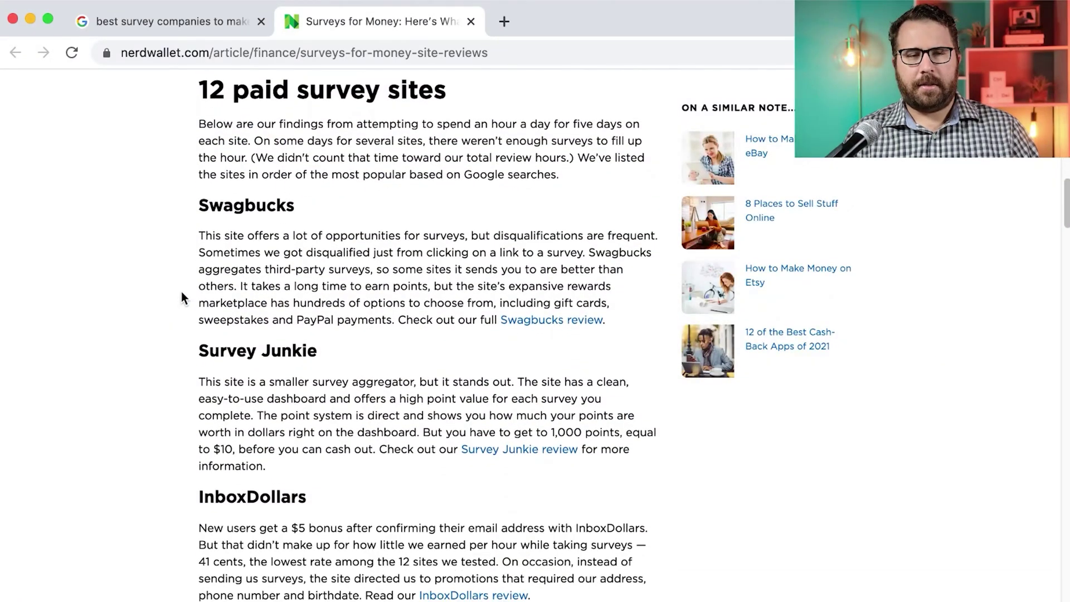
{"action": "left_click_drag", "start_coordinate": [203, 200], "coordinate": [552, 592]}
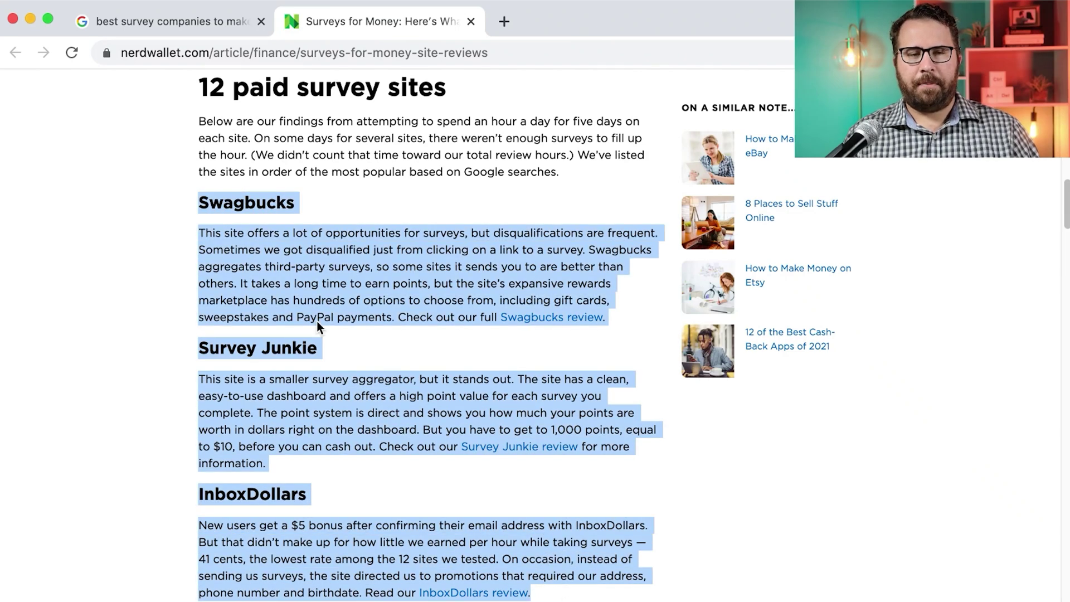
{"action": "left_click", "coordinate": [259, 243]}
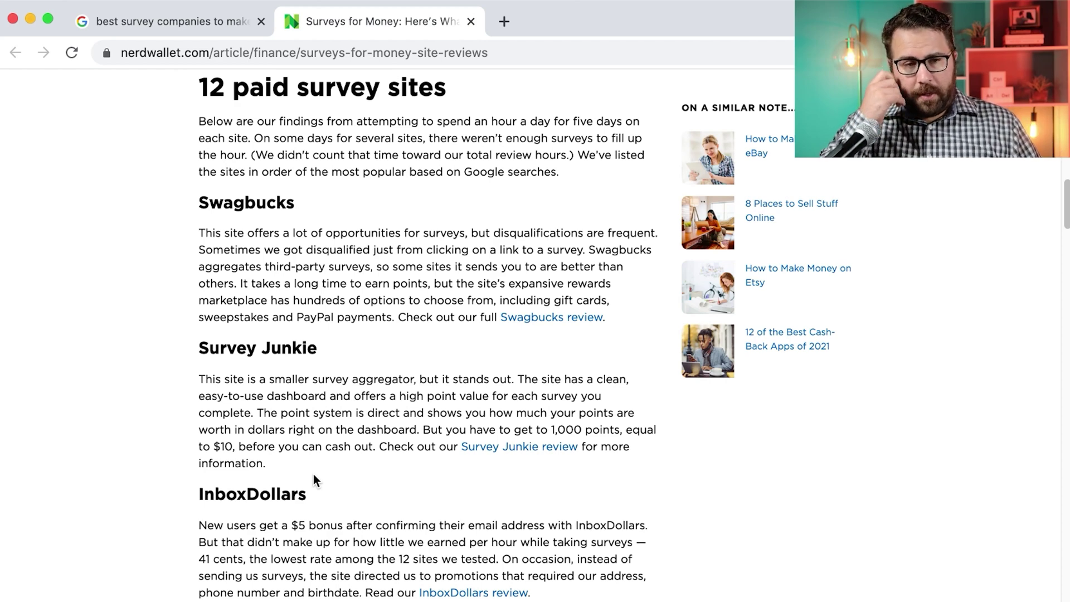
Highlight the Swagbucks and Survey Junkie headings in the 12 paid survey sites list
{"action": "left_click_drag", "start_coordinate": [294, 202], "coordinate": [199, 196]}
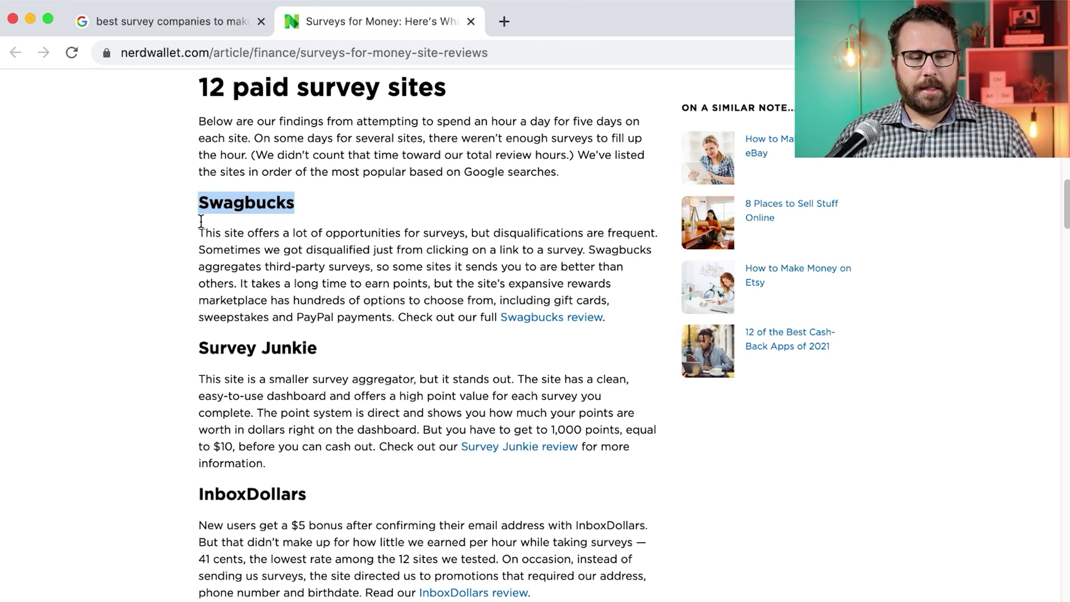
{"action": "mouse_move", "coordinate": [193, 346]}
{"action": "left_mouse_down"}
{"action": "mouse_move", "coordinate": [312, 351]}
{"action": "mouse_move", "coordinate": [201, 341]}
{"action": "left_mouse_up"}
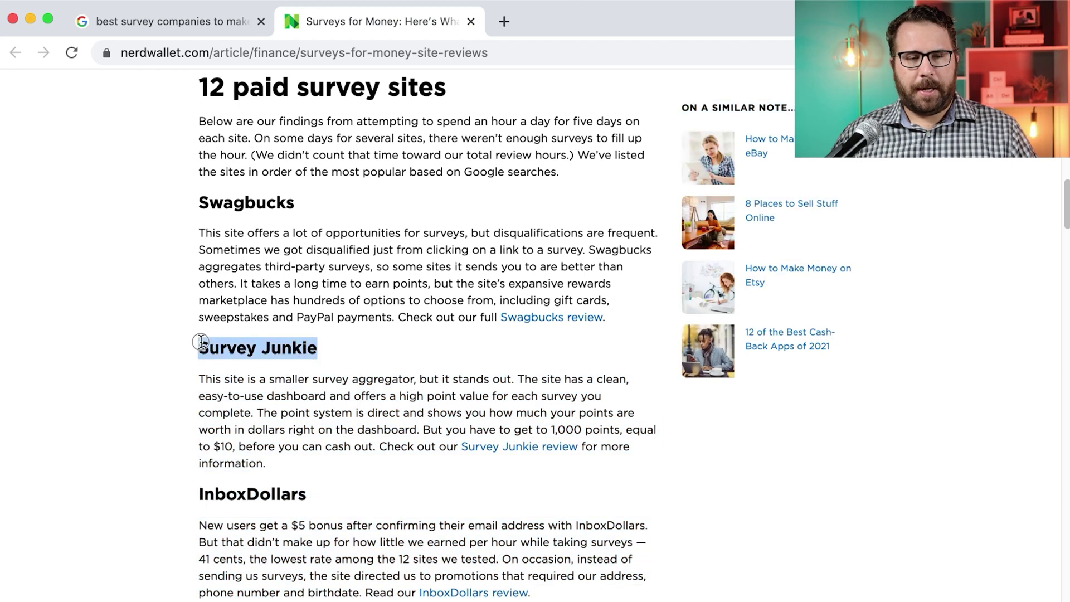
{"action": "left_click", "coordinate": [216, 315]}
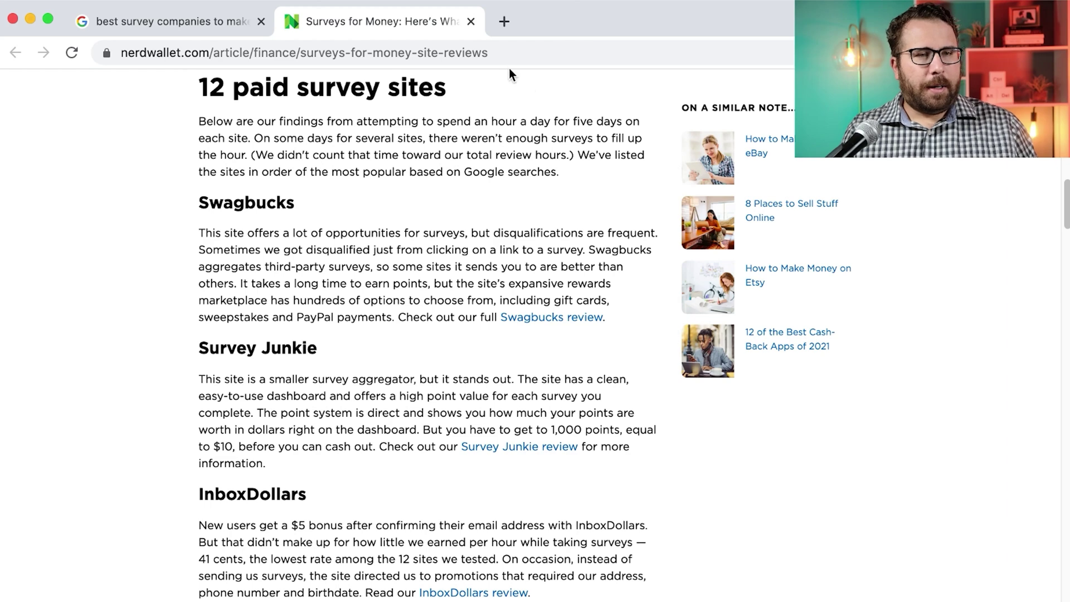
{"action": "mouse_move", "coordinate": [471, 59]}
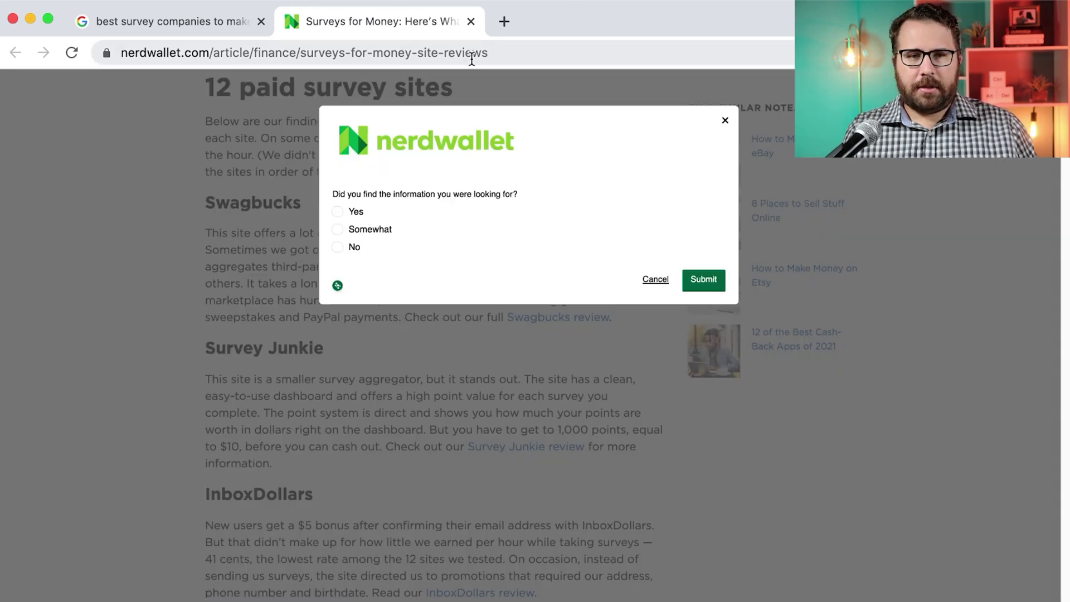
Submit Yes on the feedback prompt, then search 'surveyjunkie' and open the Survey Junkie site
{"action": "left_click", "coordinate": [337, 211]}
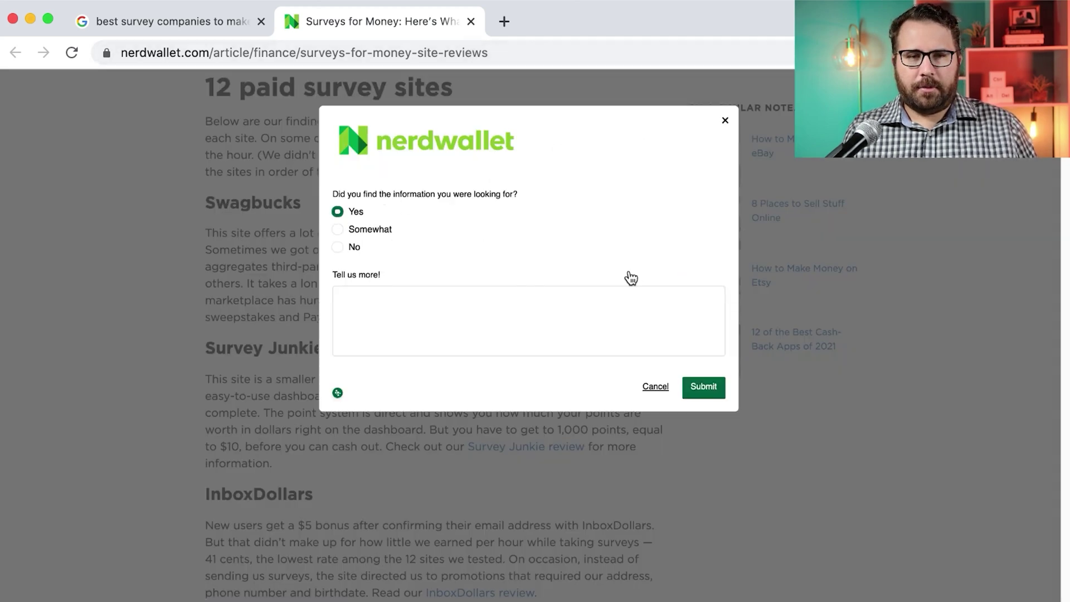
{"action": "left_click", "coordinate": [703, 387]}
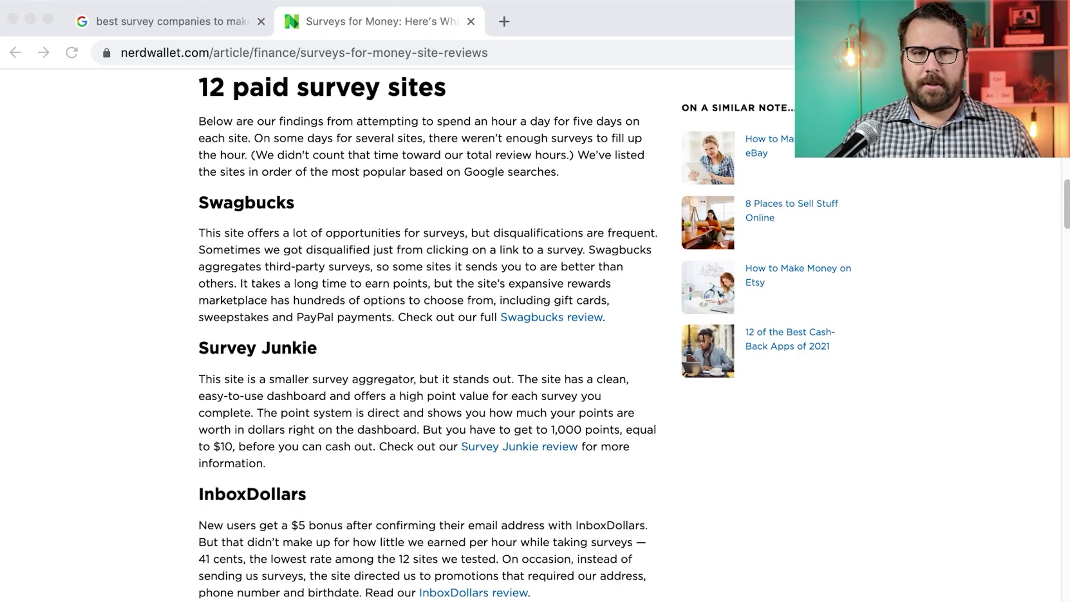
{"action": "left_click", "coordinate": [447, 61]}
{"action": "type", "text": "surveyj"}
{"action": "key", "text": "Return"}
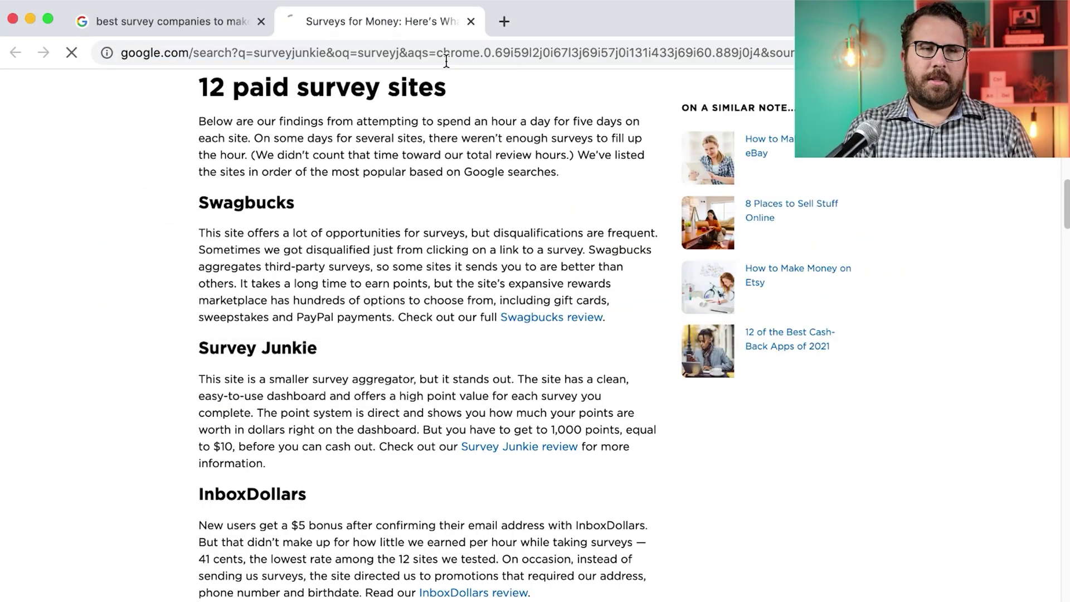
{"action": "left_click", "coordinate": [457, 303]}
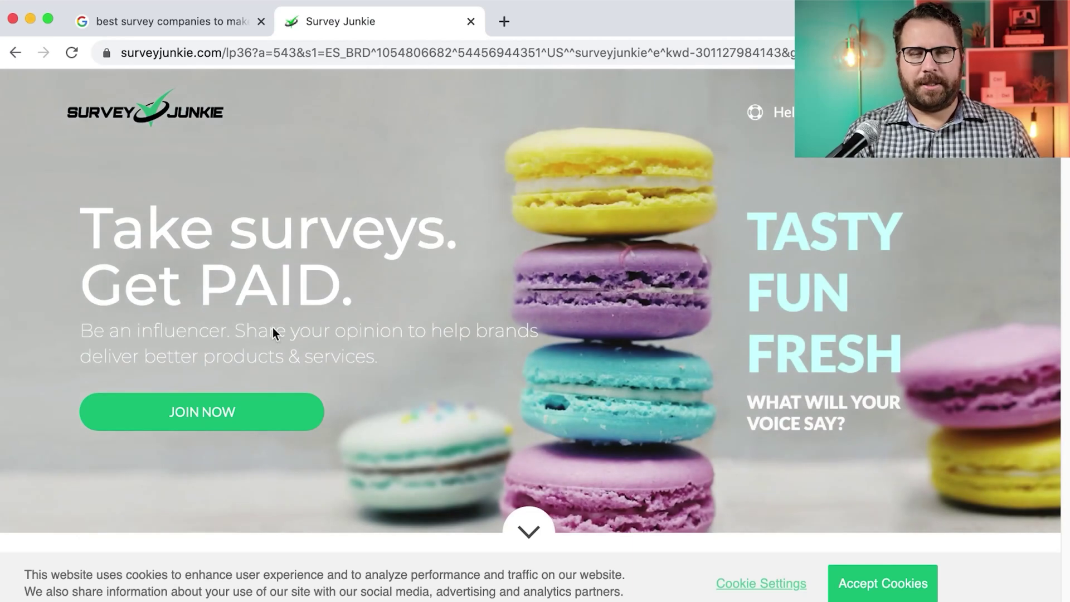
Start Survey Junkie sign-up, enter a zip code and confirm United States
{"action": "left_click", "coordinate": [222, 404]}
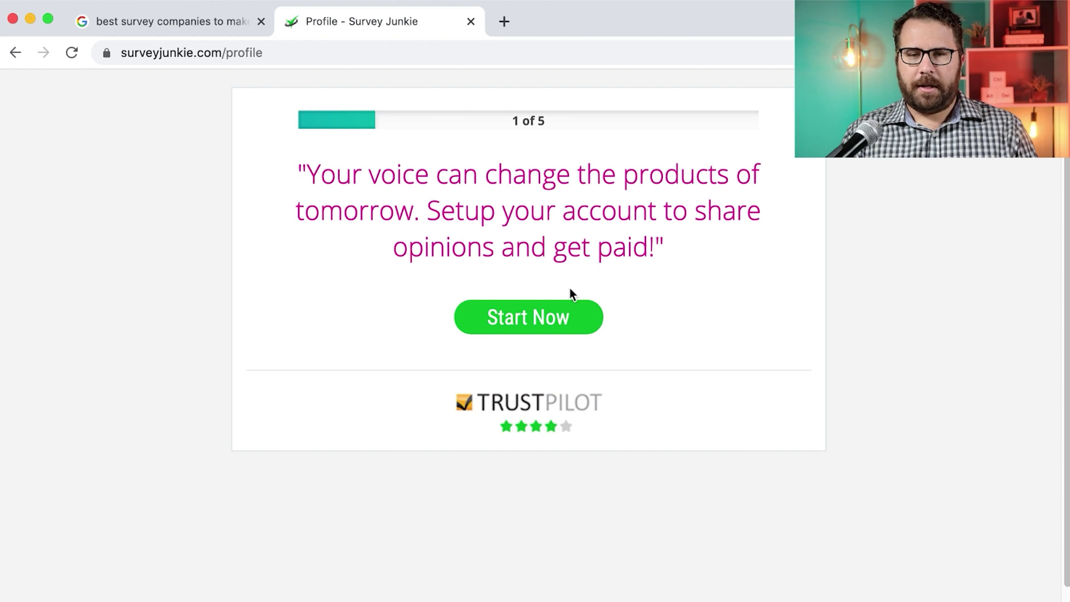
{"action": "left_click", "coordinate": [564, 317]}
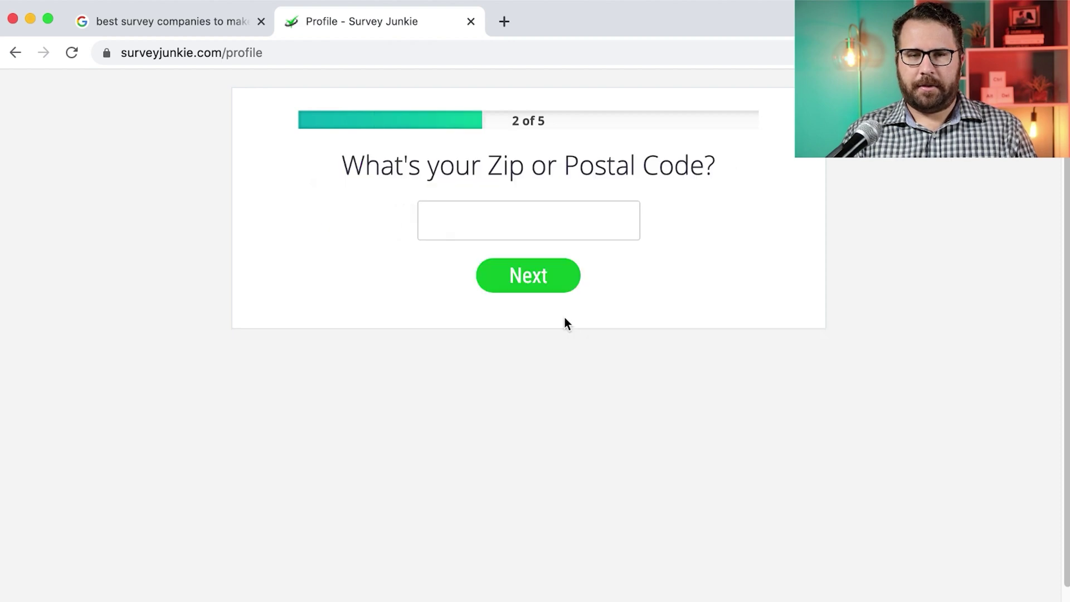
{"action": "left_click", "coordinate": [546, 222]}
{"action": "type", "text": "12345"}
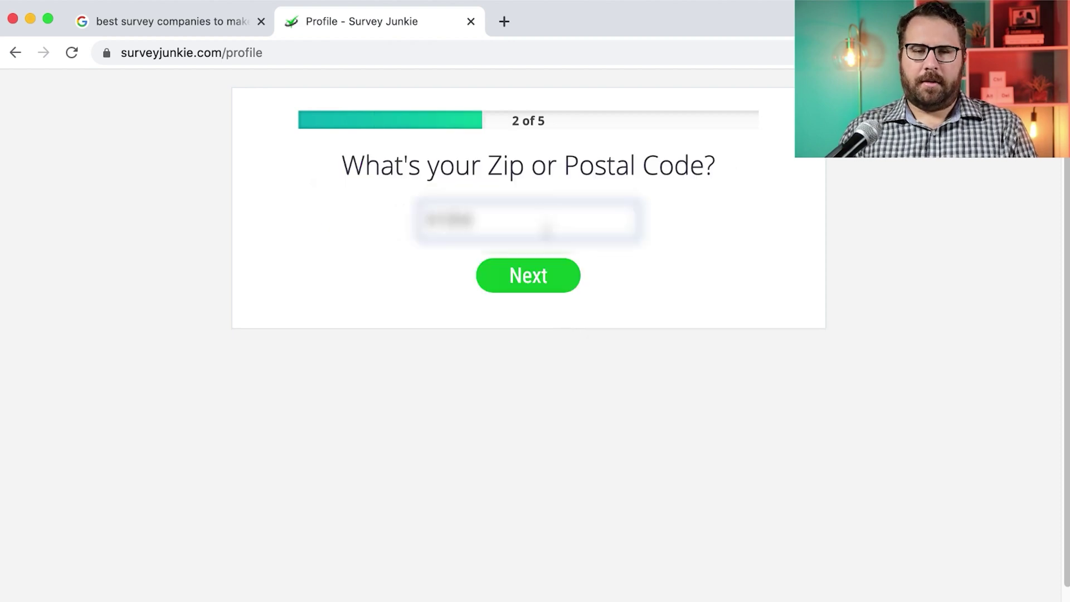
{"action": "left_click", "coordinate": [544, 285]}
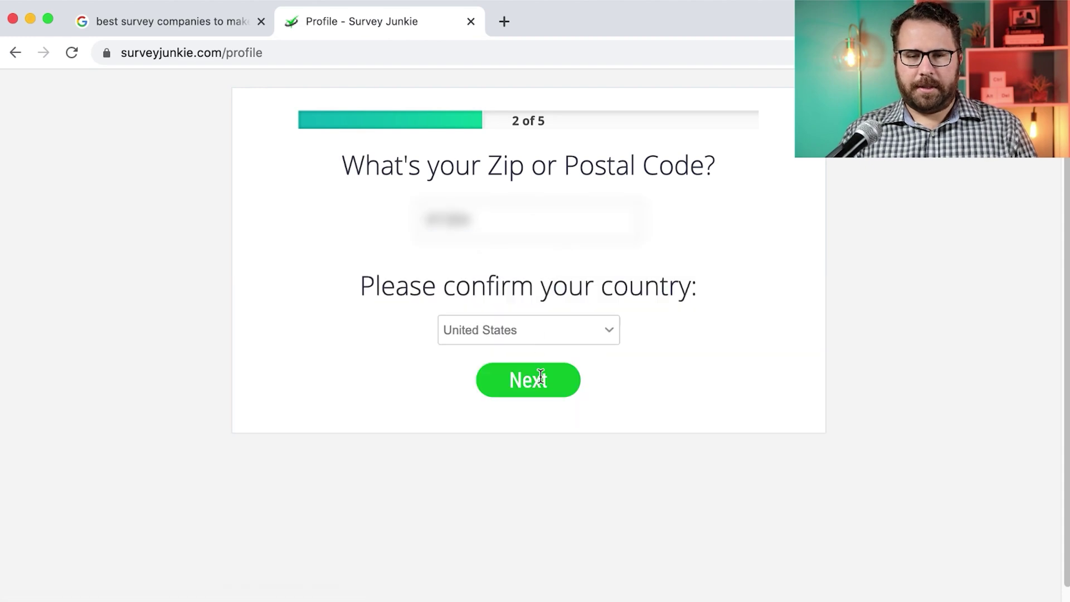
{"action": "left_click", "coordinate": [540, 380]}
Set the birth date with August as the month, plus a day and year
{"action": "left_click", "coordinate": [415, 222]}
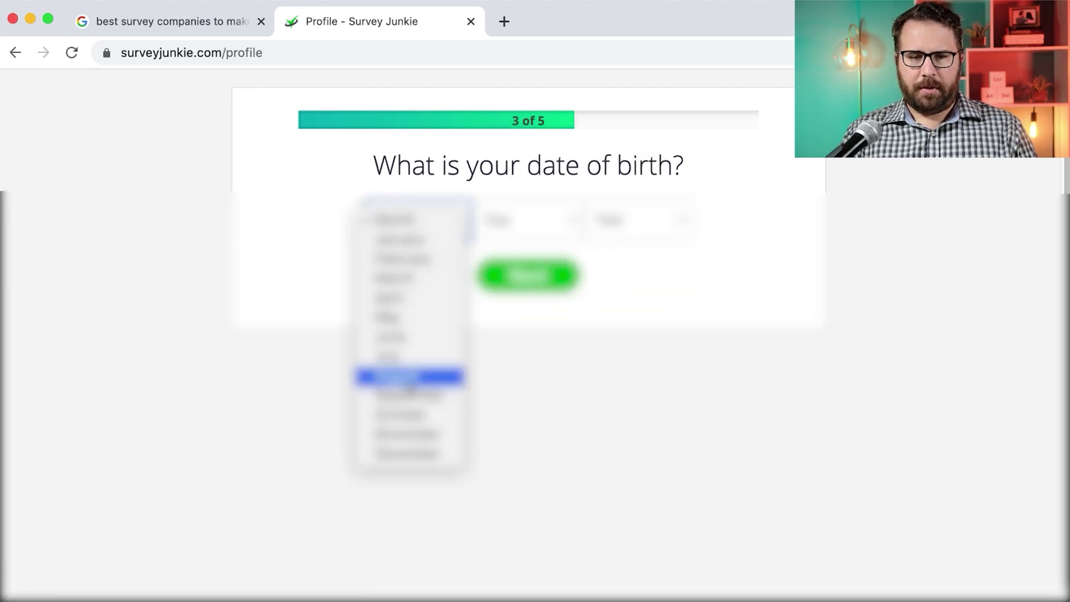
{"action": "left_click", "coordinate": [397, 376]}
{"action": "left_click", "coordinate": [524, 220]}
{"action": "left_click", "coordinate": [522, 298]}
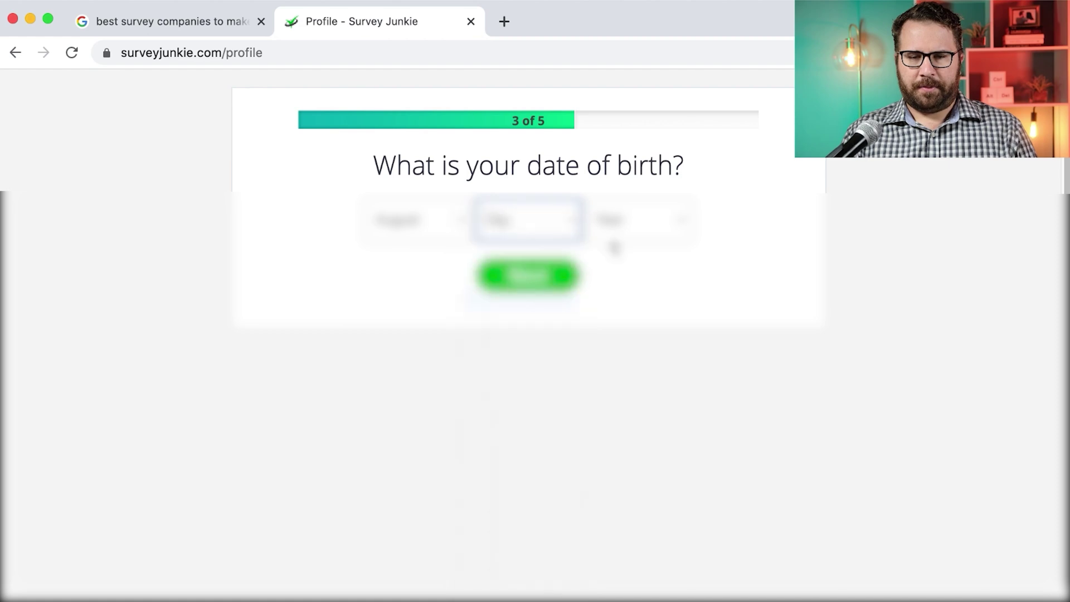
{"action": "left_click", "coordinate": [613, 220]}
{"action": "scroll", "coordinate": [630, 334], "scroll_direction": "down", "scroll_amount": 3}
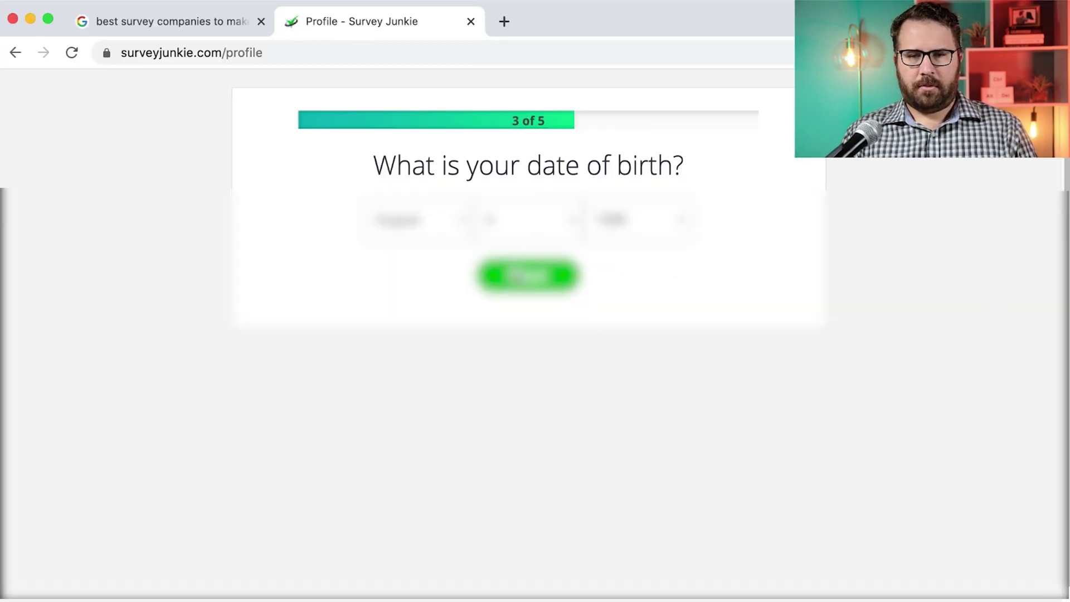
{"action": "left_click", "coordinate": [751, 288]}
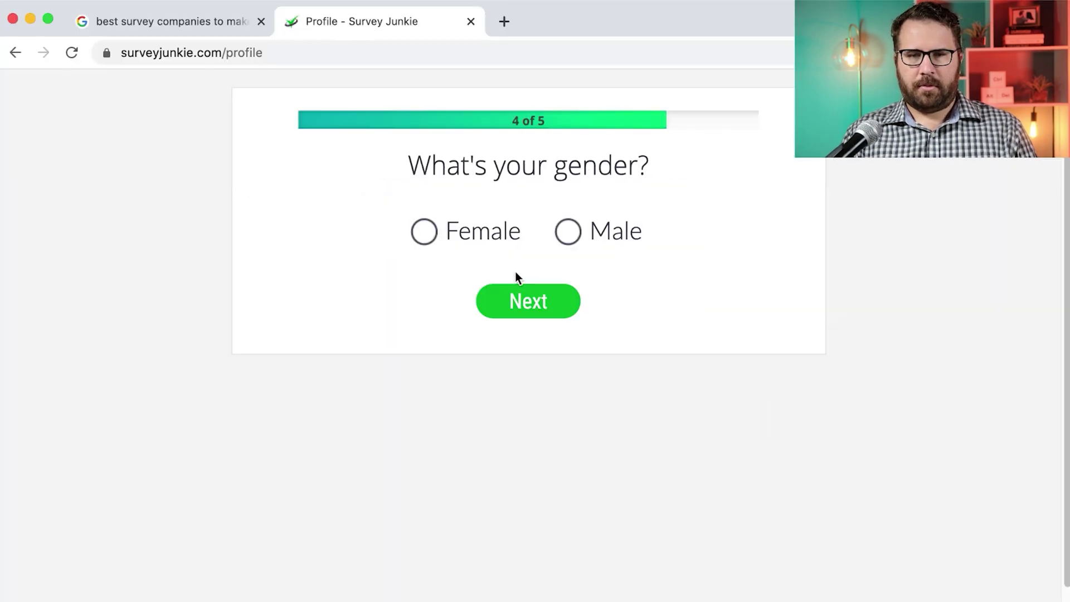
Choose Male as gender and enter the rewards recipient's first and last name
{"action": "left_click", "coordinate": [574, 239]}
{"action": "left_click", "coordinate": [555, 301]}
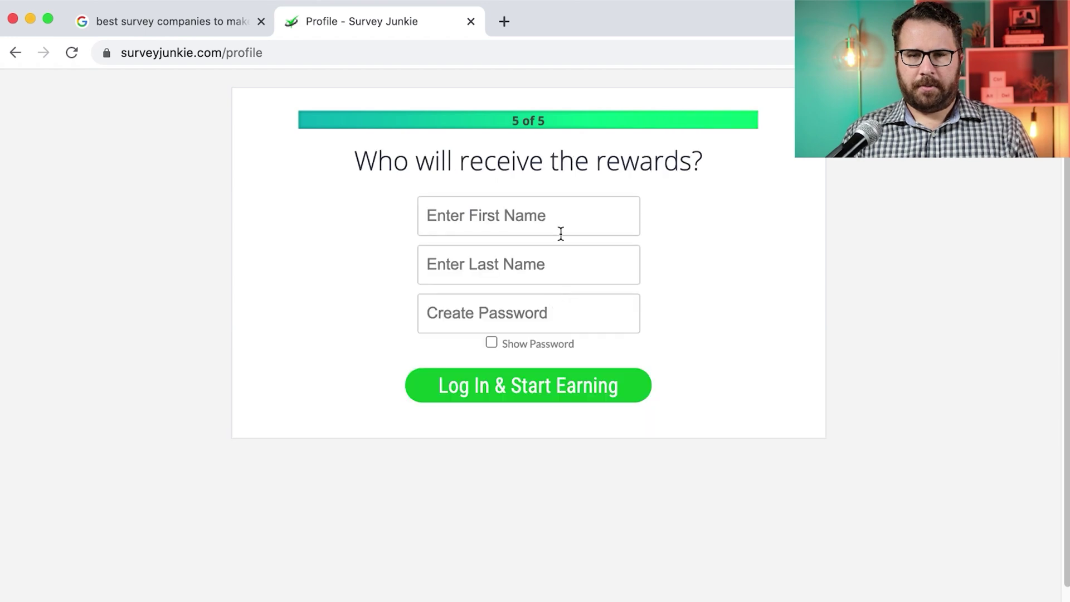
{"action": "left_click", "coordinate": [566, 211]}
{"action": "key", "text": "Tab"}
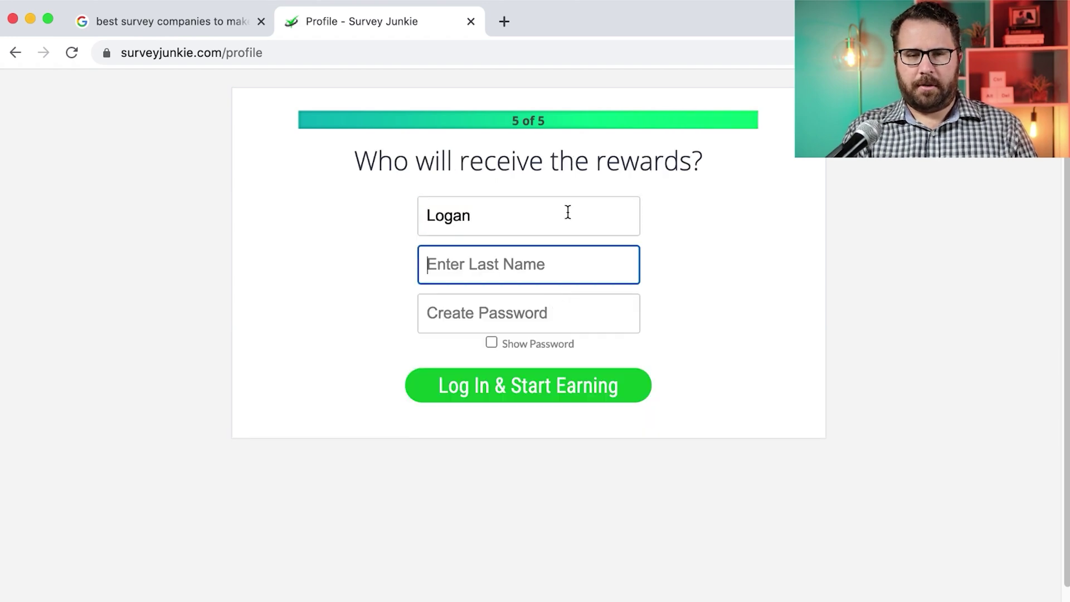
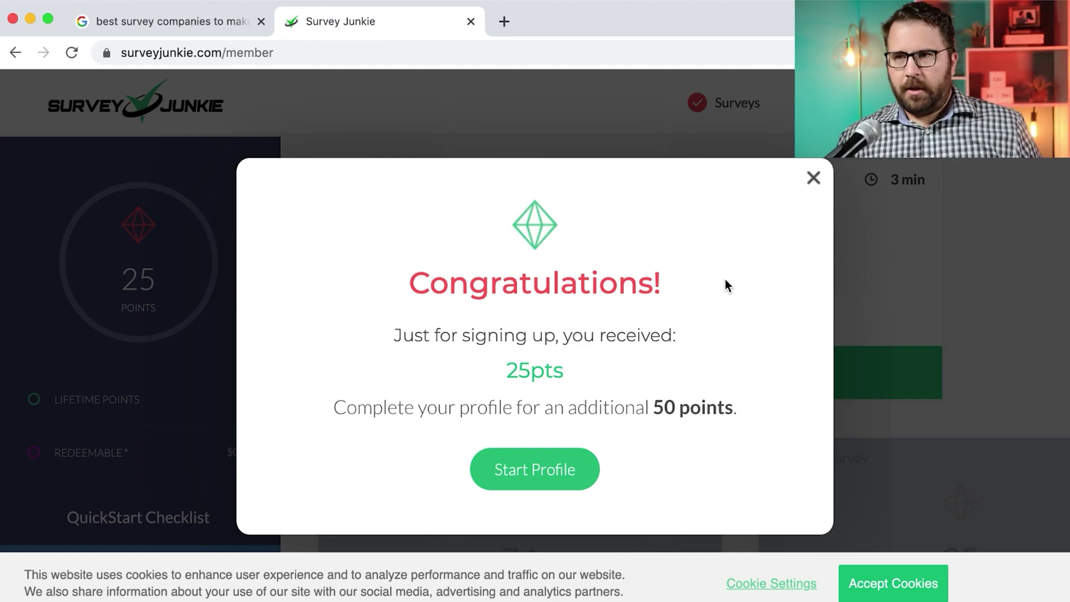
Accept the site's cookies and start the General Profile survey
{"action": "left_click", "coordinate": [912, 583]}
{"action": "left_click", "coordinate": [534, 479]}
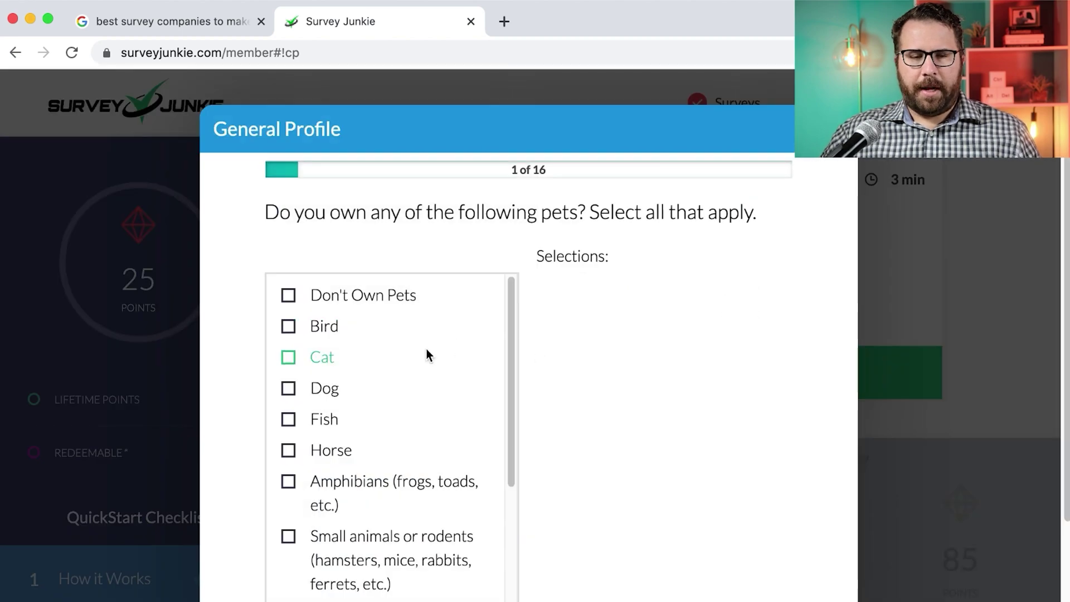
{"action": "scroll", "coordinate": [427, 356], "scroll_direction": "down", "scroll_amount": 3}
{"action": "scroll", "coordinate": [357, 549], "scroll_direction": "down", "scroll_amount": 2}
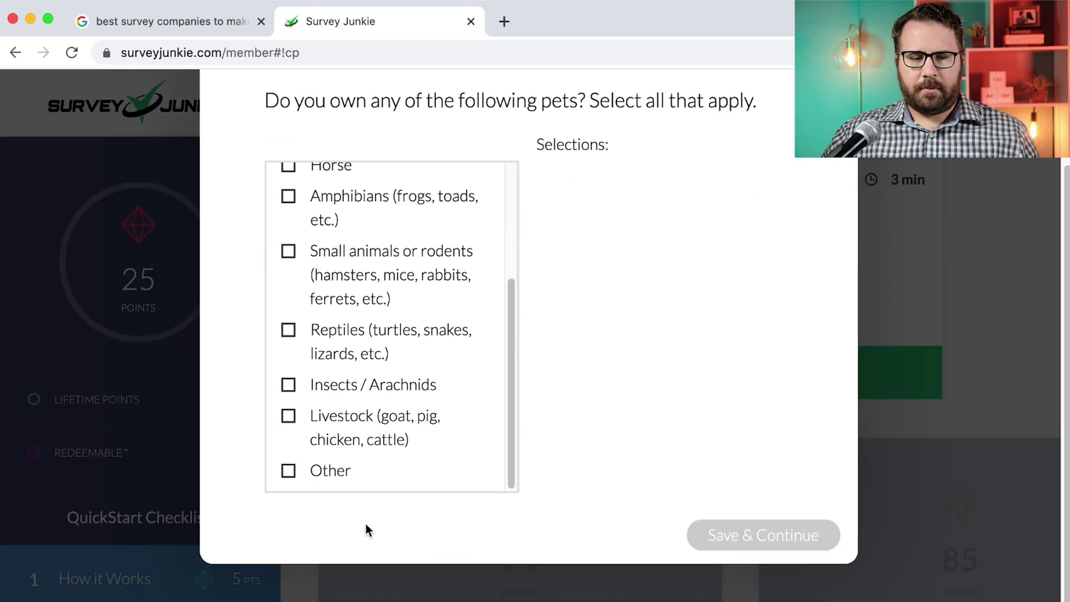
{"action": "scroll", "coordinate": [373, 487], "scroll_direction": "up", "scroll_amount": 6}
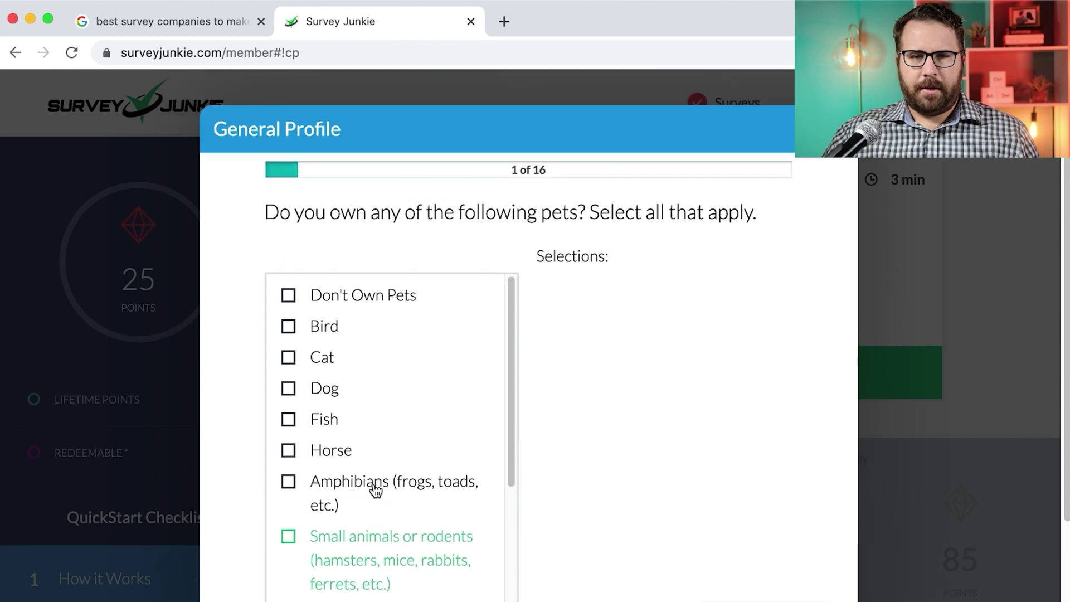
{"action": "scroll", "coordinate": [375, 489], "scroll_direction": "down", "scroll_amount": 5}
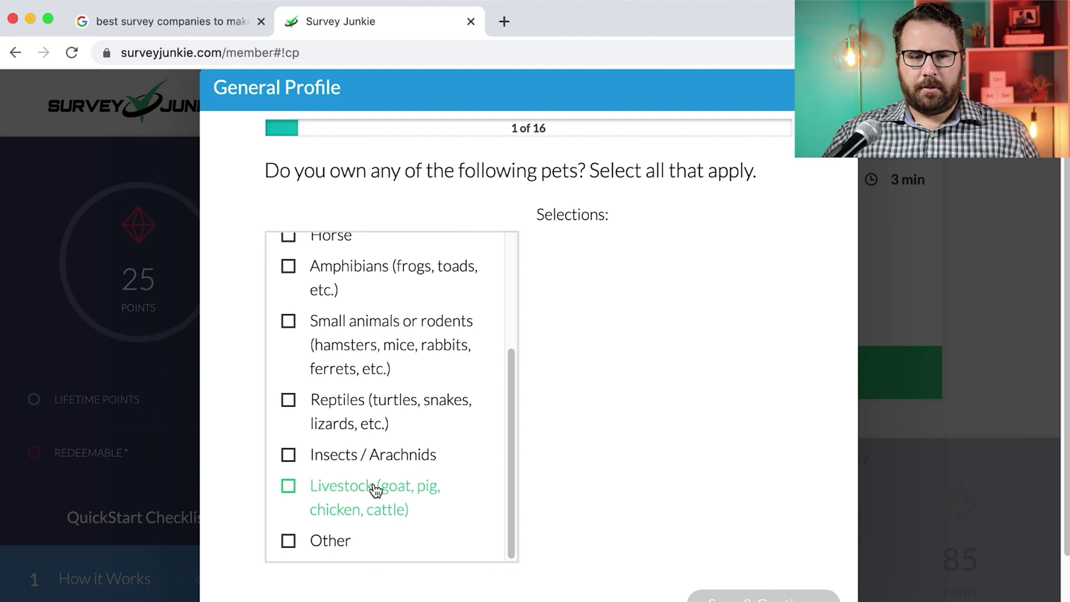
Answer the pets question with Don't Own Pets and save
{"action": "left_click", "coordinate": [332, 544]}
{"action": "scroll", "coordinate": [363, 499], "scroll_direction": "down", "scroll_amount": 1}
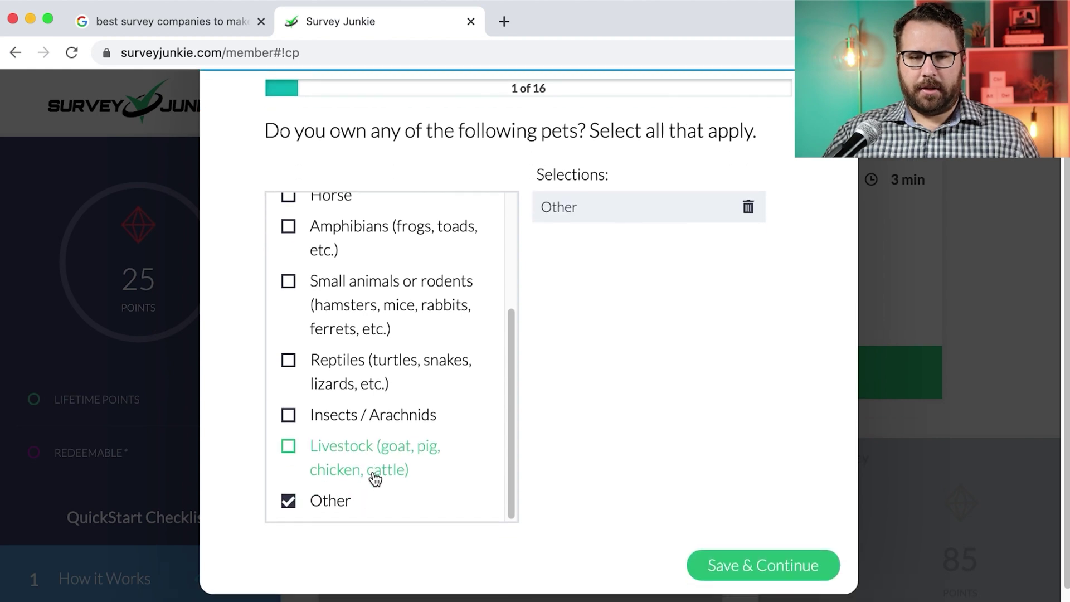
{"action": "scroll", "coordinate": [375, 478], "scroll_direction": "up", "scroll_amount": 3}
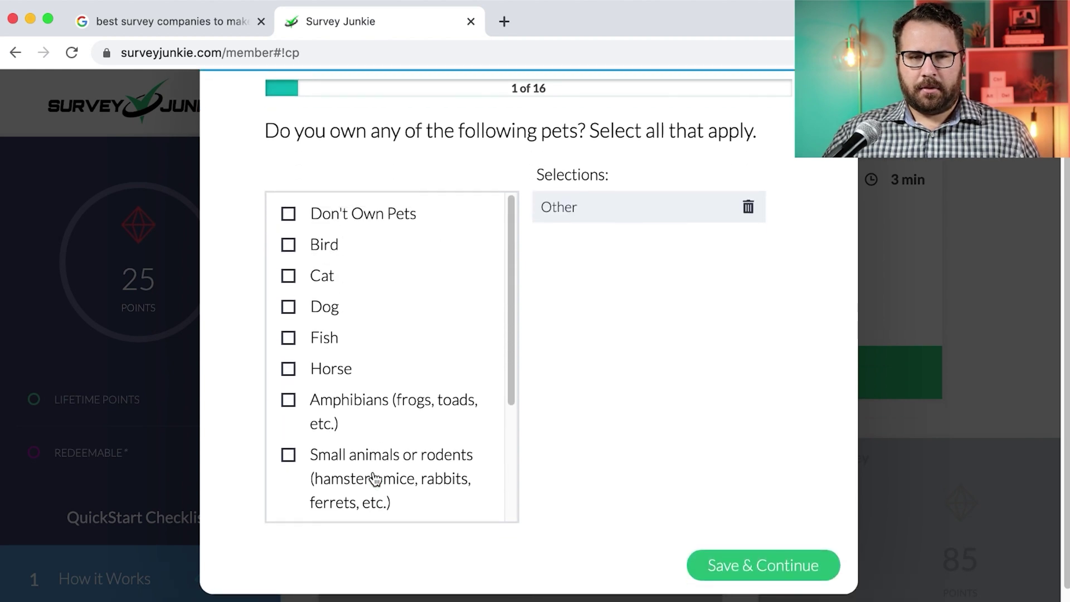
{"action": "scroll", "coordinate": [374, 477], "scroll_direction": "down", "scroll_amount": 3}
{"action": "left_click", "coordinate": [346, 499]}
{"action": "scroll", "coordinate": [370, 425], "scroll_direction": "up", "scroll_amount": 3}
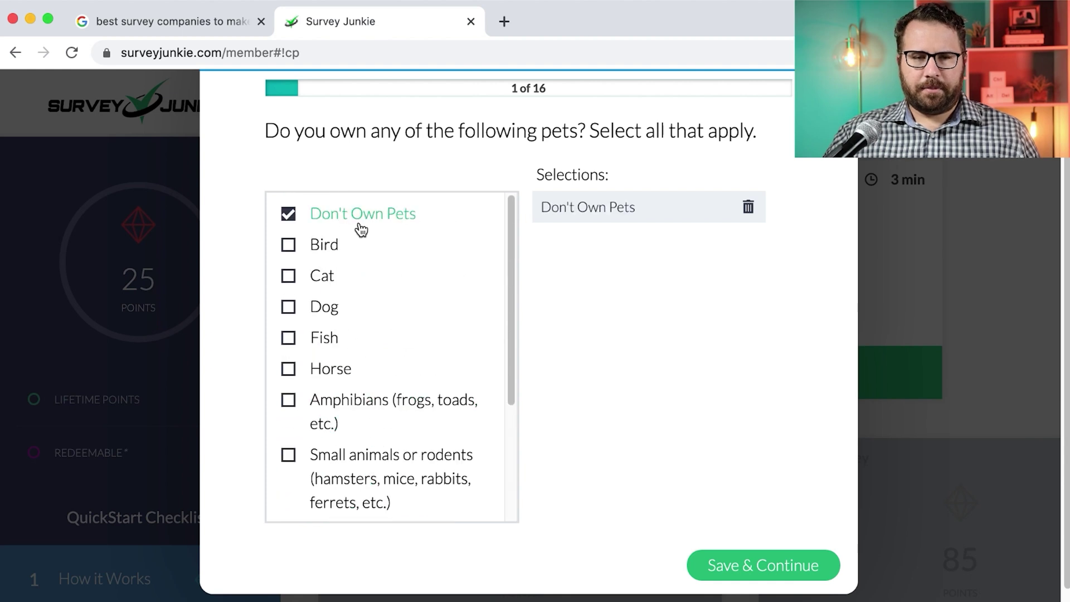
{"action": "left_click", "coordinate": [752, 574]}
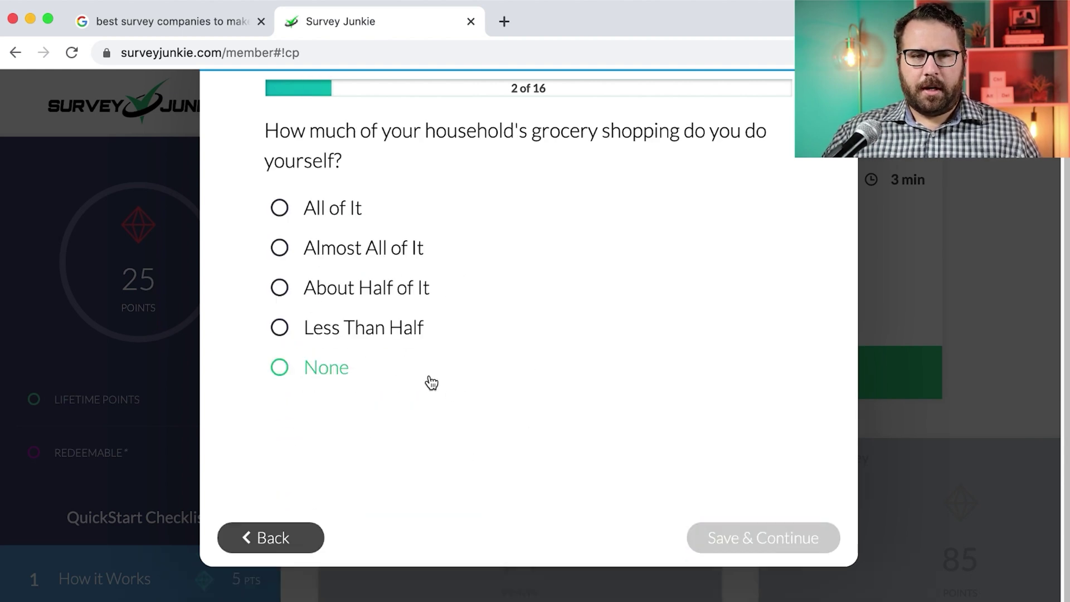
Answer Less Than Half, Own - Home, Married, Hispanic, and No to speaking Spanish
{"action": "left_click", "coordinate": [398, 332]}
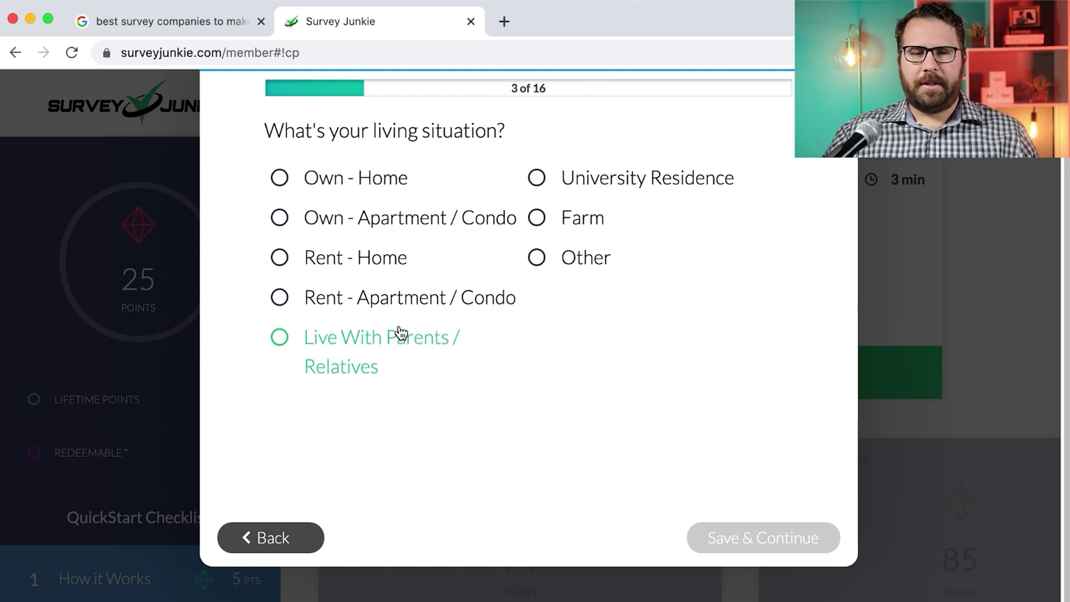
{"action": "left_click", "coordinate": [373, 181]}
{"action": "left_click", "coordinate": [366, 222]}
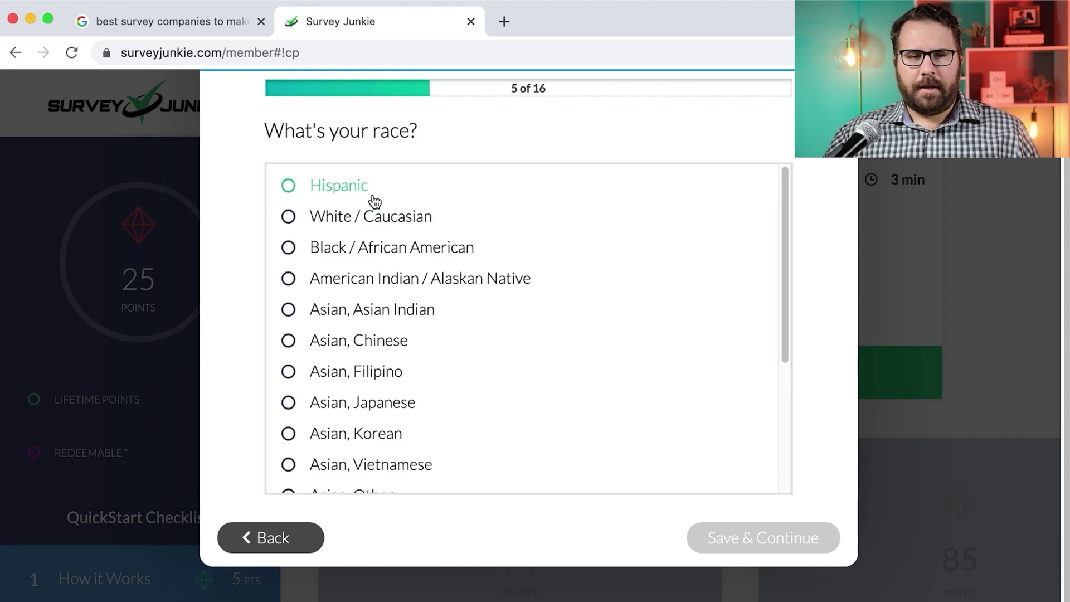
{"action": "left_click", "coordinate": [346, 200]}
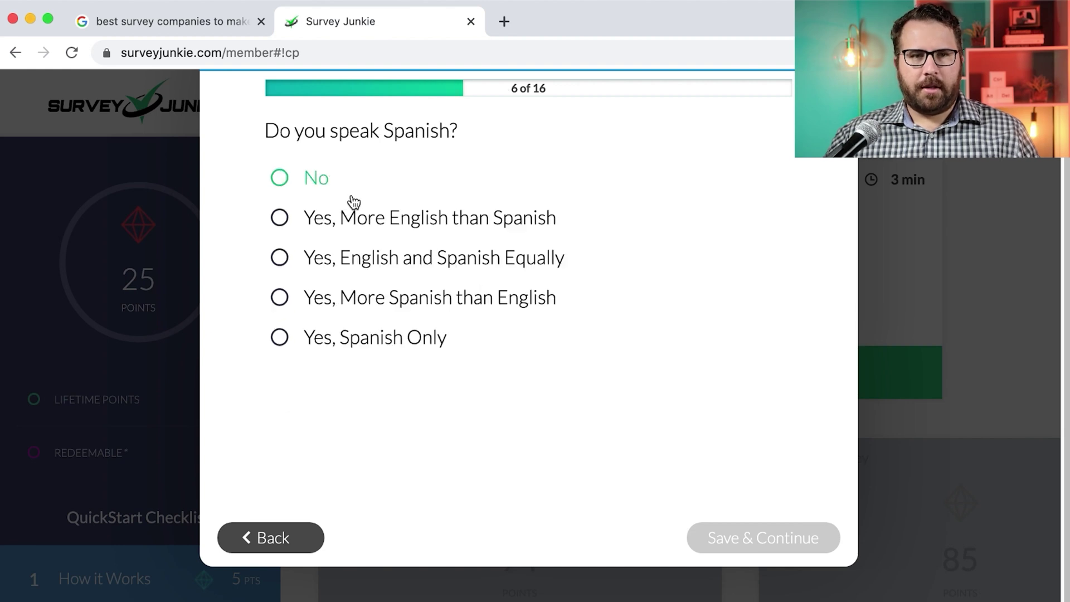
{"action": "left_click", "coordinate": [318, 188]}
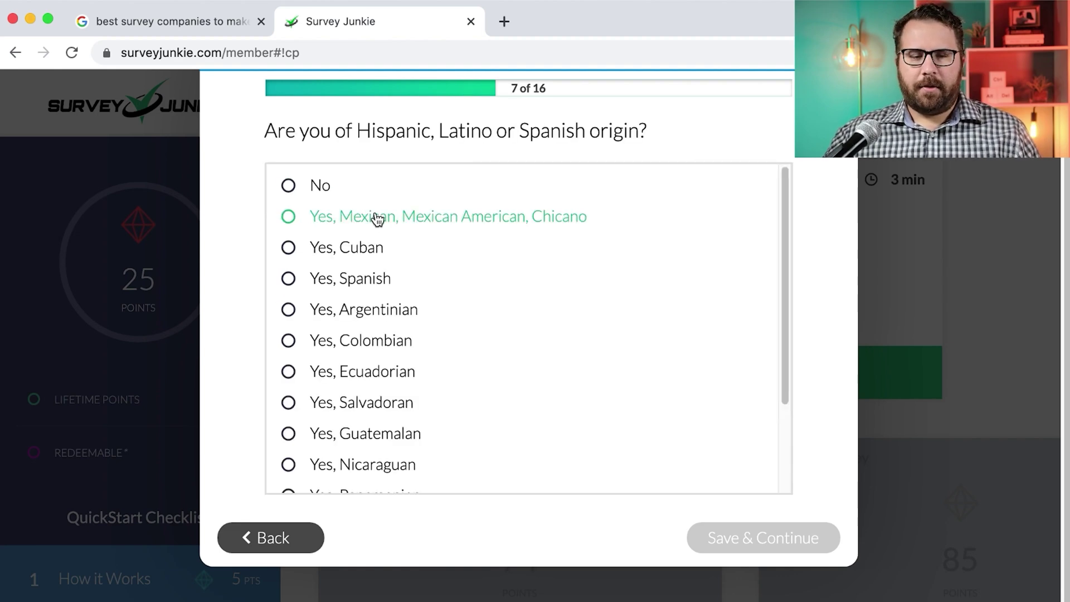
Go back to recheck the race and Spanish answers, keep both, then answer Hispanic origin
{"action": "left_click", "coordinate": [295, 534]}
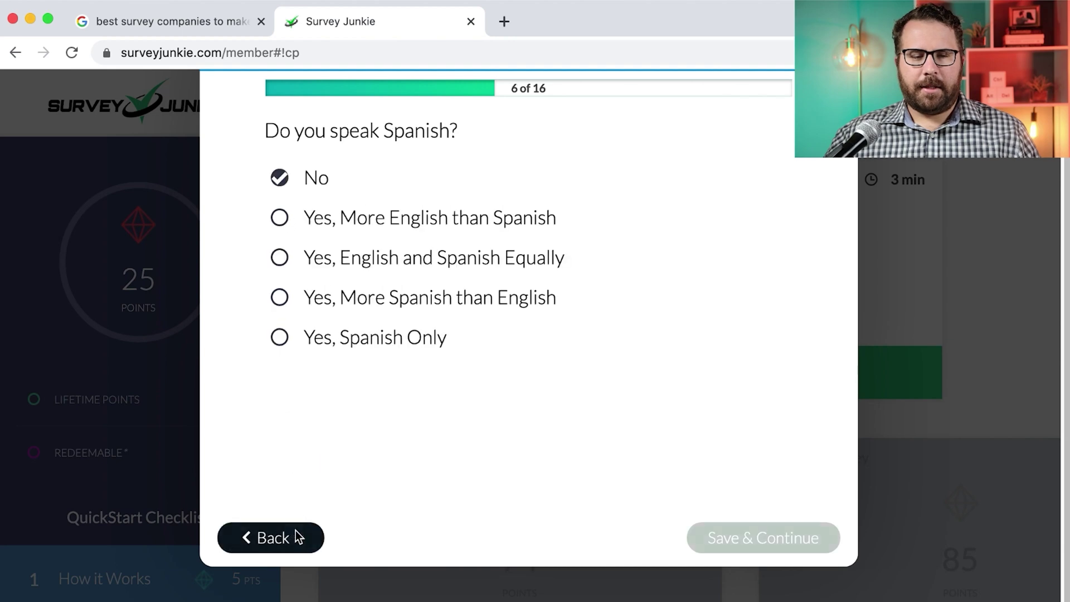
{"action": "left_click", "coordinate": [276, 538]}
{"action": "left_click", "coordinate": [329, 237]}
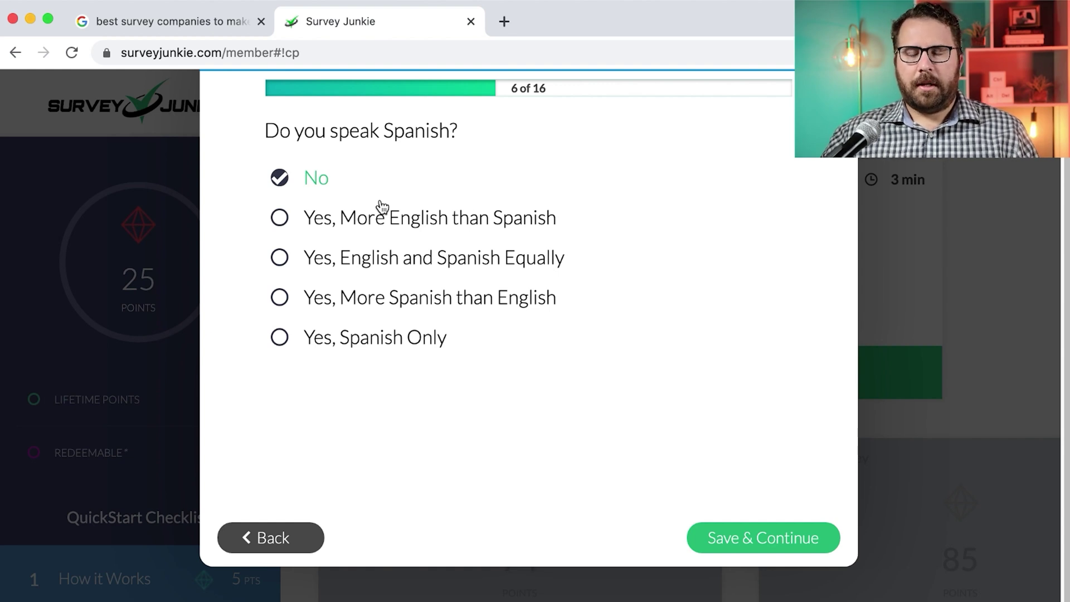
{"action": "left_click", "coordinate": [251, 537]}
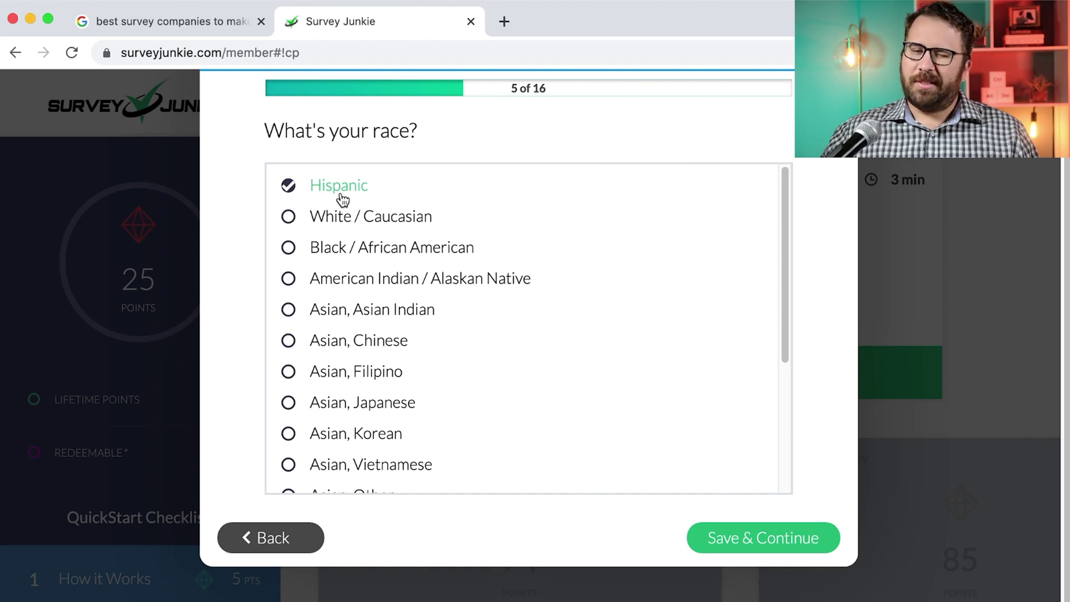
{"action": "left_click", "coordinate": [795, 528]}
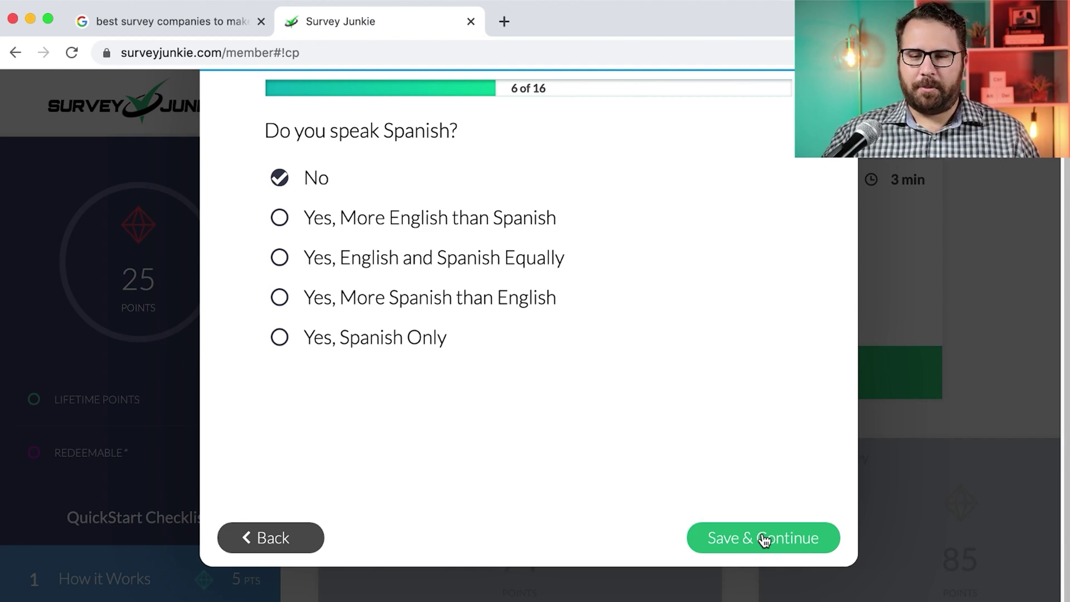
{"action": "left_click", "coordinate": [738, 541]}
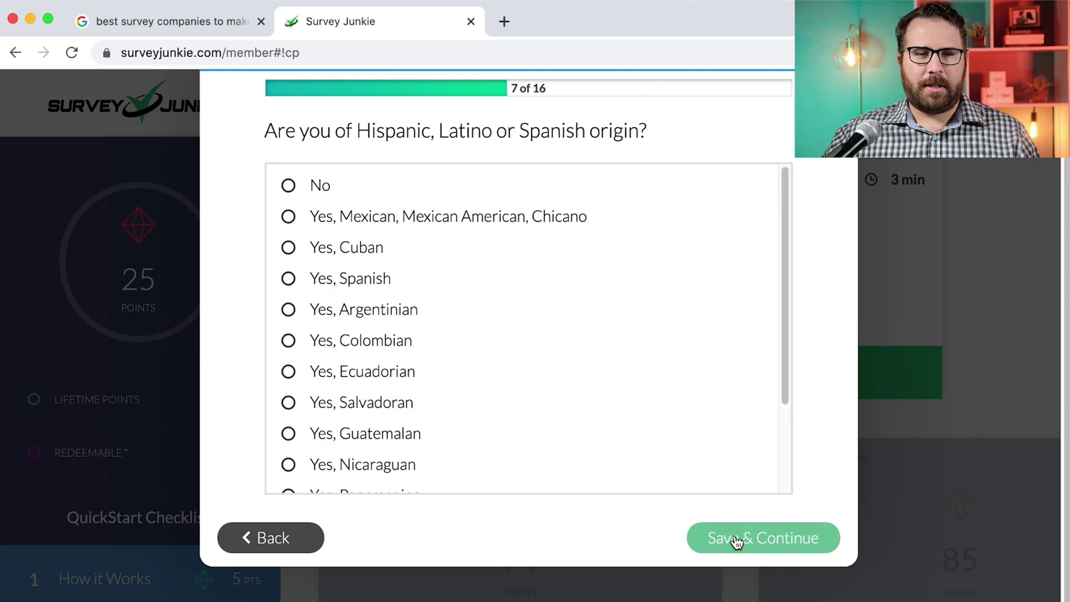
{"action": "left_click", "coordinate": [367, 219]}
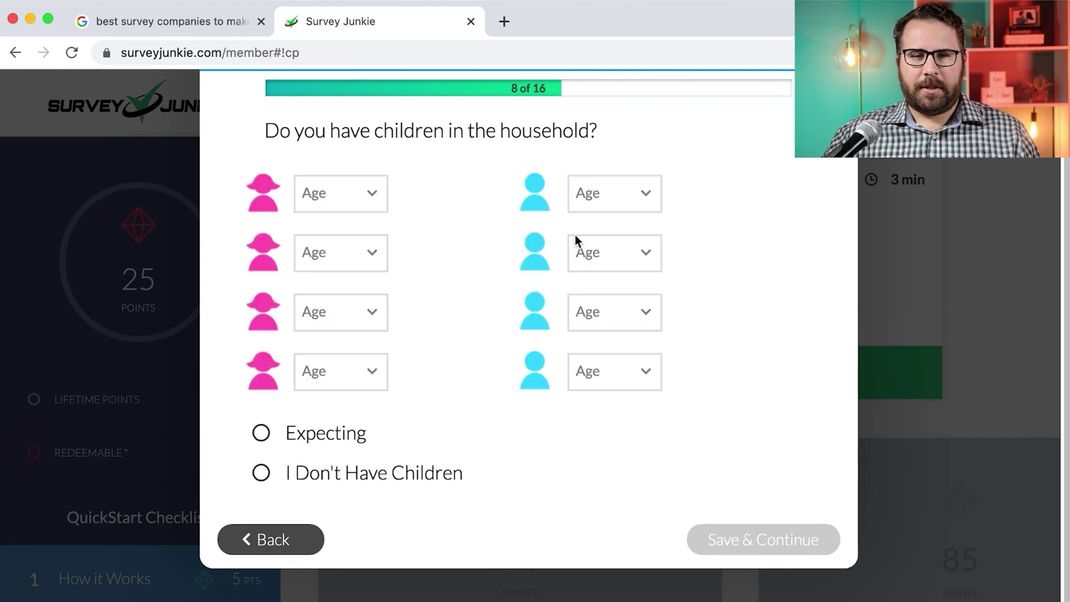
Record a boy aged 0 - 2 born 5/3/2019 and a child expected, then save
{"action": "left_click", "coordinate": [606, 197]}
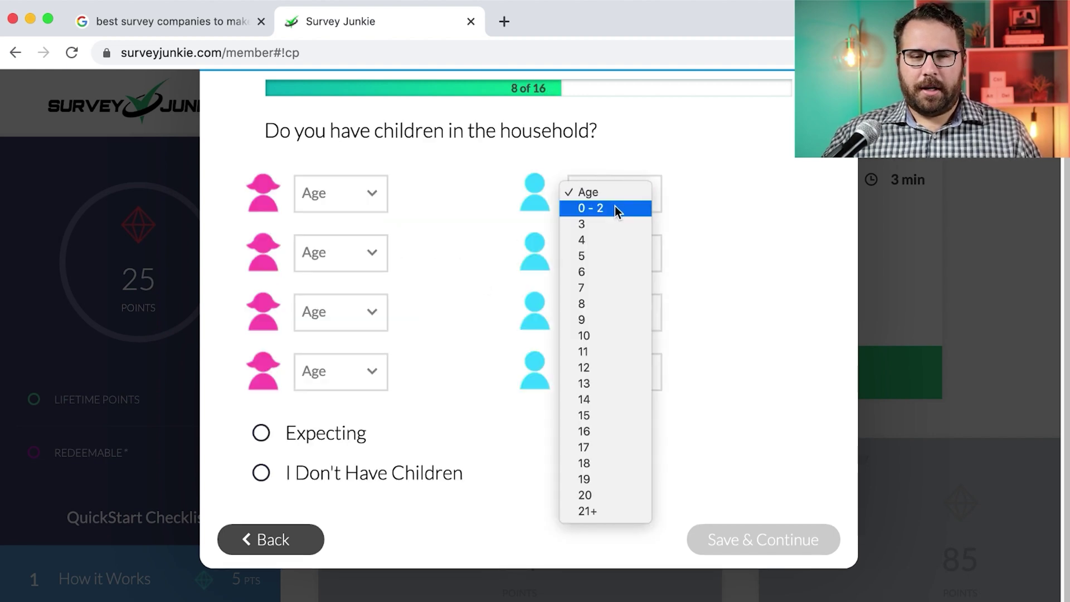
{"action": "left_click", "coordinate": [611, 205]}
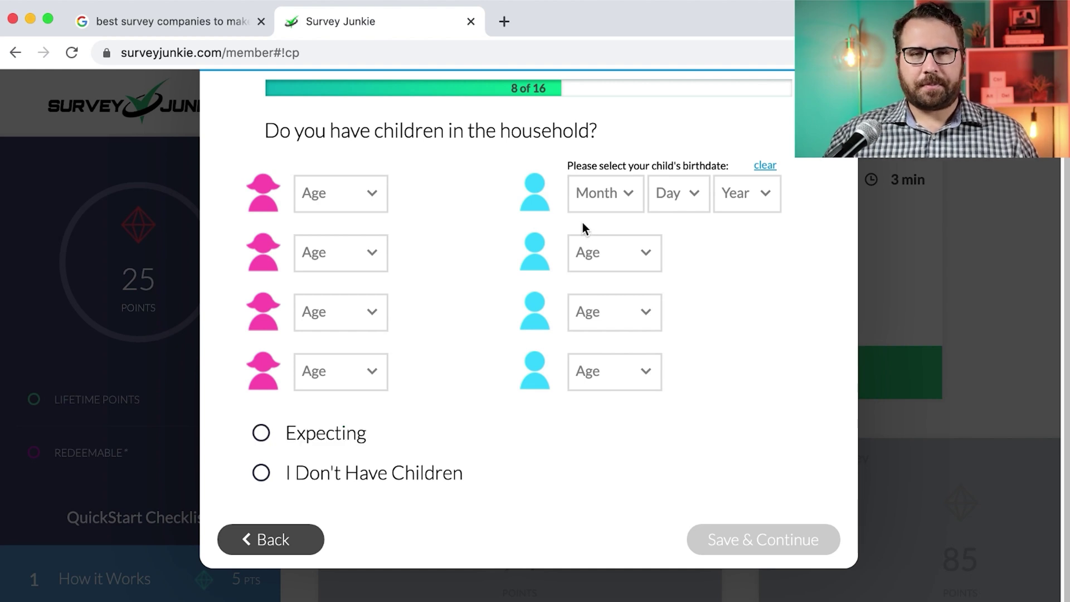
{"action": "left_click", "coordinate": [592, 195]}
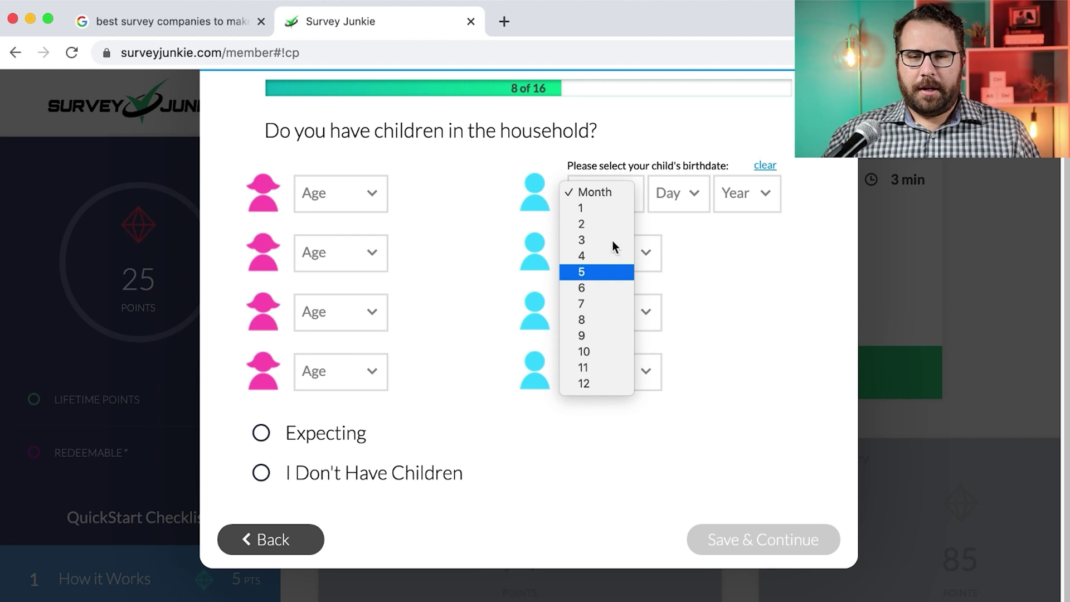
{"action": "left_click", "coordinate": [612, 270]}
{"action": "left_click", "coordinate": [676, 195]}
{"action": "left_click", "coordinate": [677, 237]}
{"action": "left_click", "coordinate": [743, 203]}
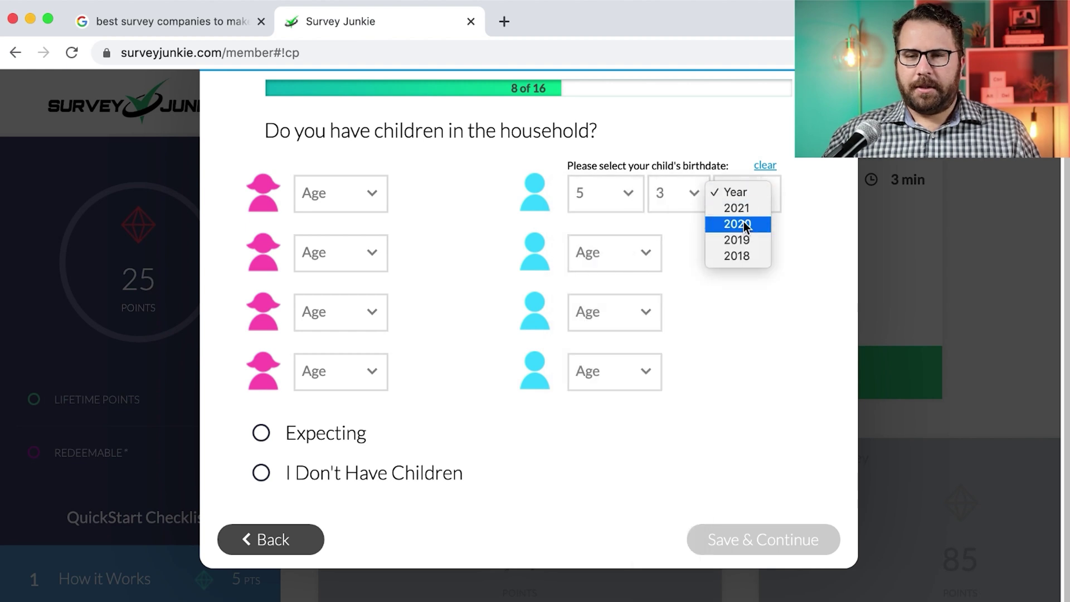
{"action": "left_click", "coordinate": [746, 235]}
{"action": "left_click", "coordinate": [333, 446]}
{"action": "left_click", "coordinate": [754, 531]}
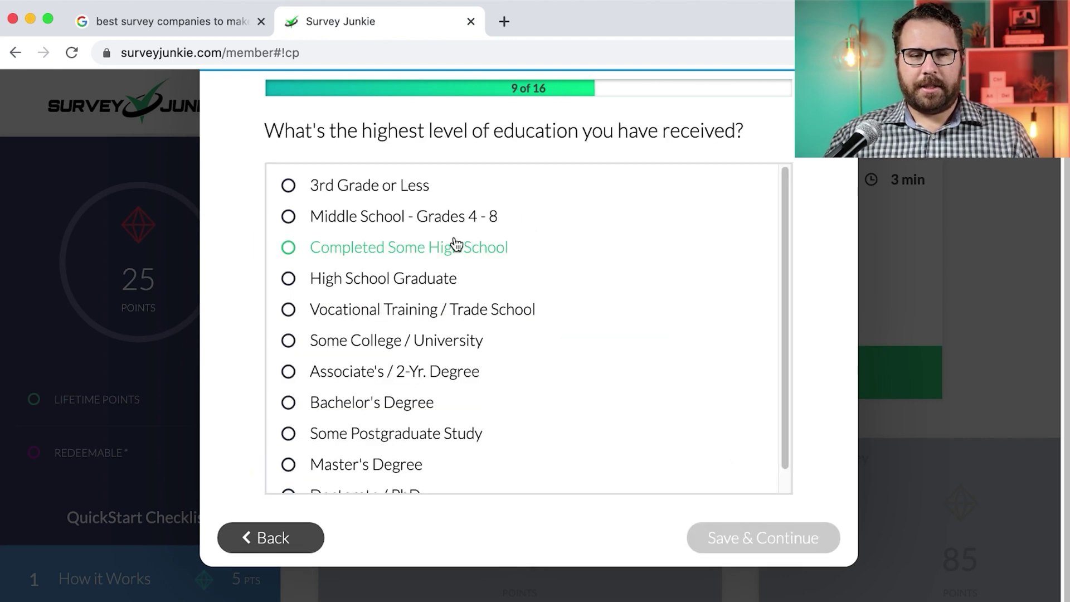
Answer education Master's Degree, income $250,000 and above, and voter Yes, Independent
{"action": "left_click", "coordinate": [420, 464]}
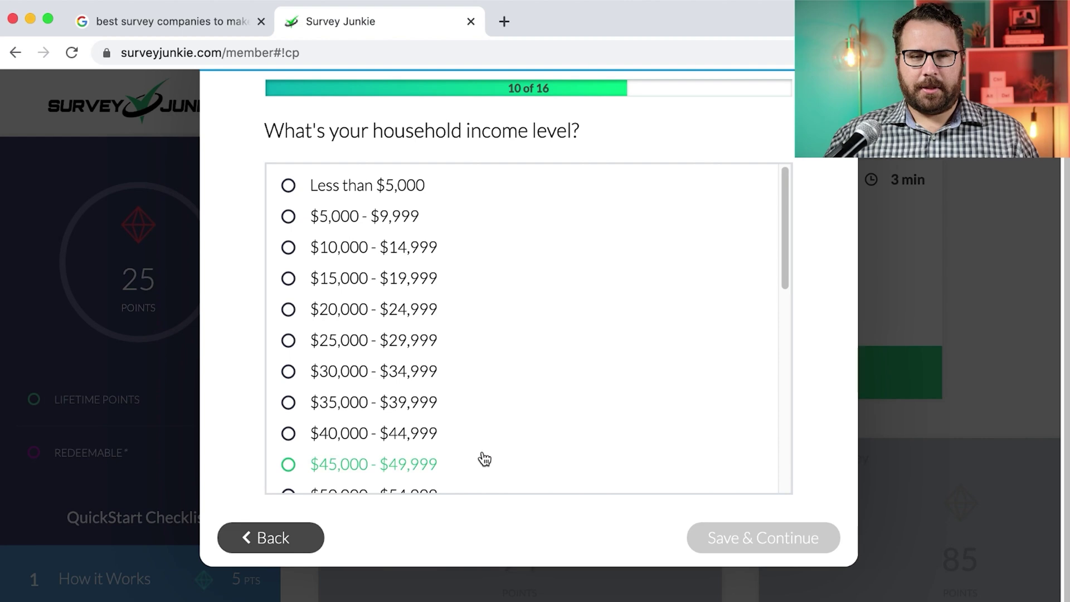
{"action": "scroll", "coordinate": [484, 460], "scroll_direction": "down", "scroll_amount": 2}
{"action": "scroll", "coordinate": [484, 460], "scroll_direction": "down", "scroll_amount": 5}
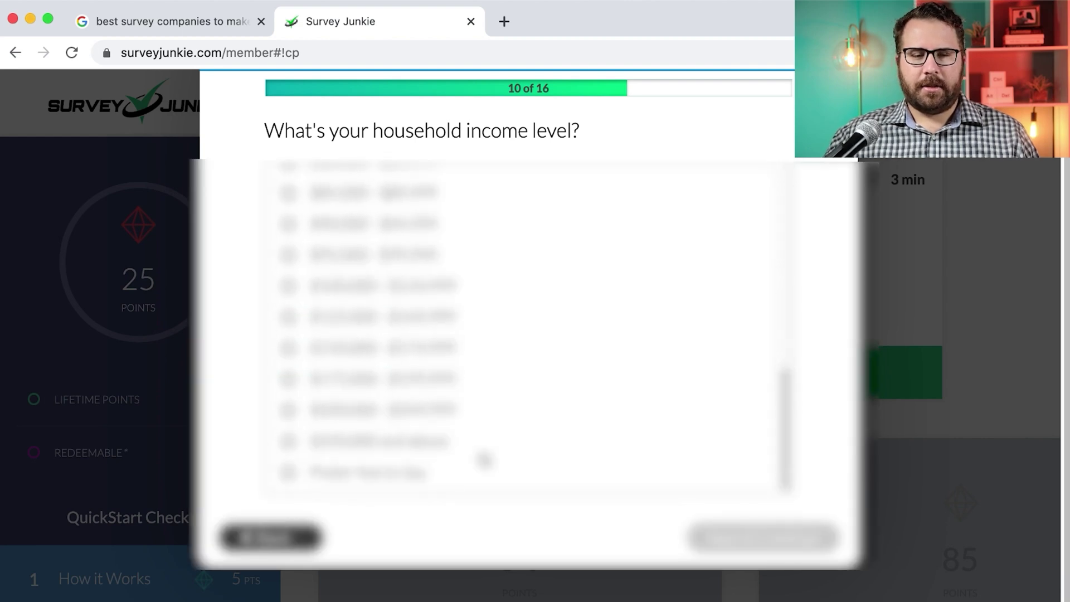
{"action": "left_click", "coordinate": [442, 440]}
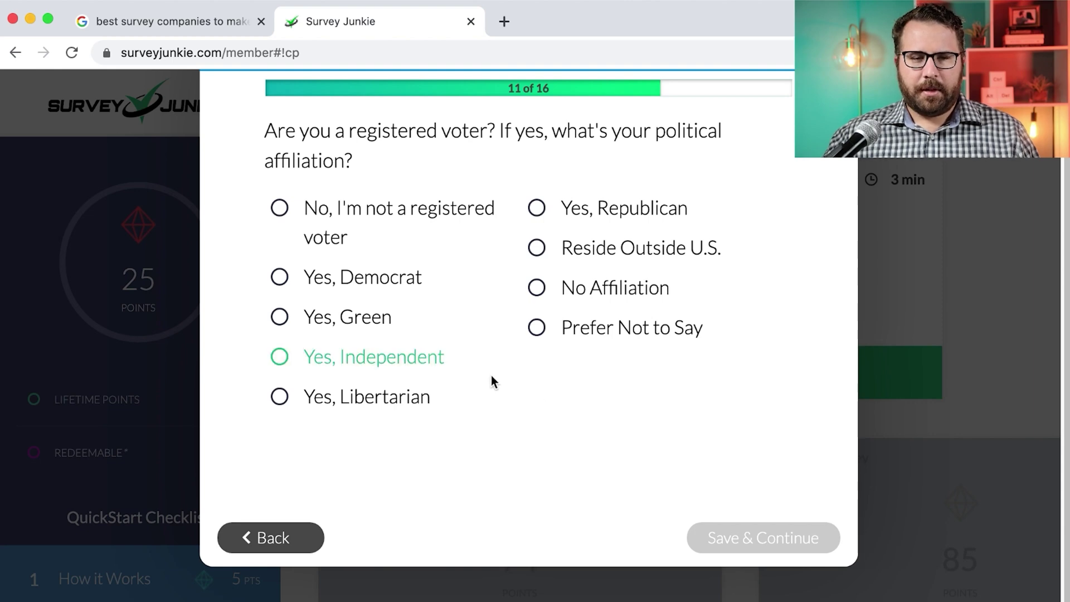
{"action": "left_click", "coordinate": [395, 368]}
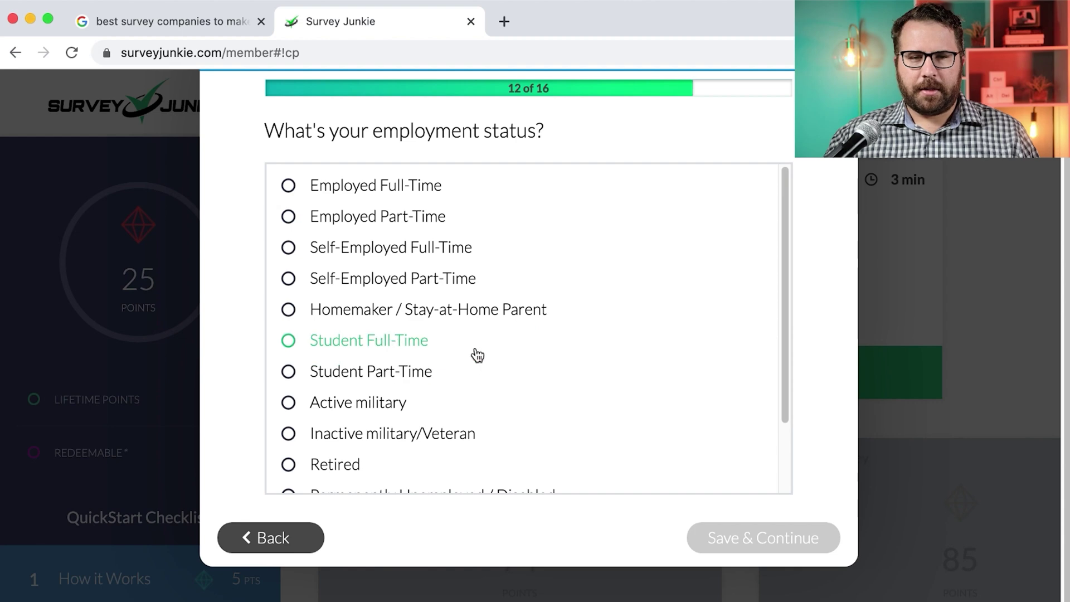
Give employment as Self-Employed Full-Time and industry as Internet
{"action": "left_click", "coordinate": [432, 246]}
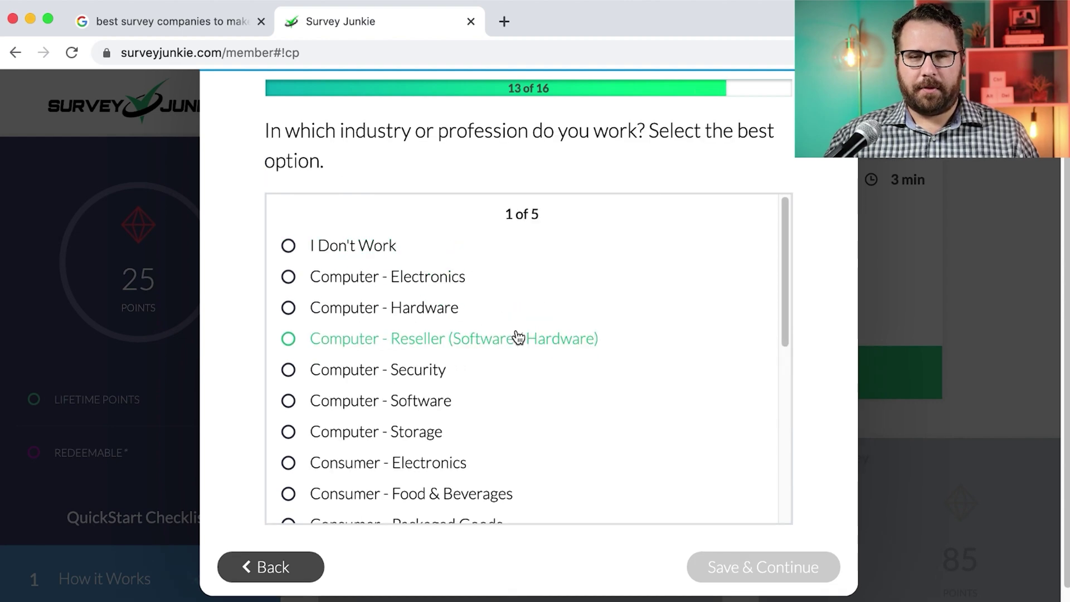
{"action": "scroll", "coordinate": [516, 337], "scroll_direction": "down", "scroll_amount": 5}
{"action": "scroll", "coordinate": [518, 337], "scroll_direction": "down", "scroll_amount": 3}
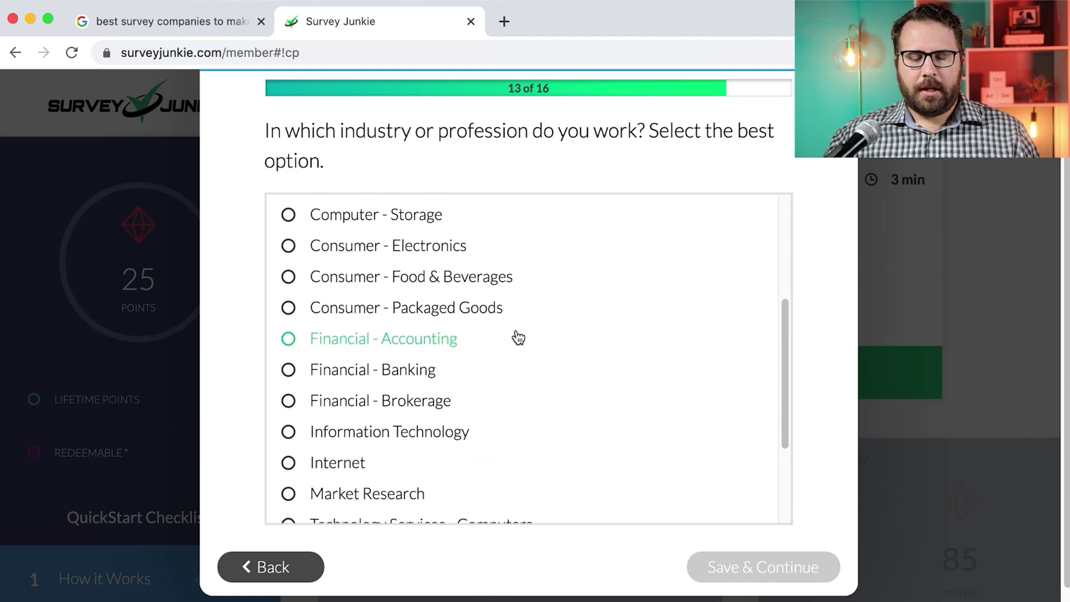
{"action": "scroll", "coordinate": [518, 338], "scroll_direction": "down", "scroll_amount": 1}
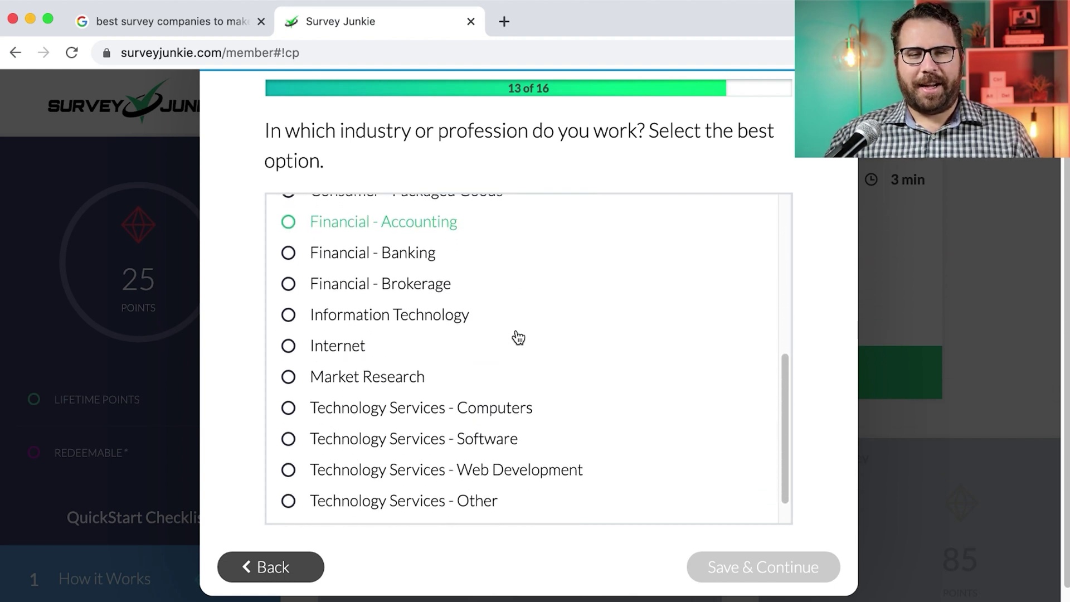
{"action": "scroll", "coordinate": [516, 337], "scroll_direction": "down", "scroll_amount": 1}
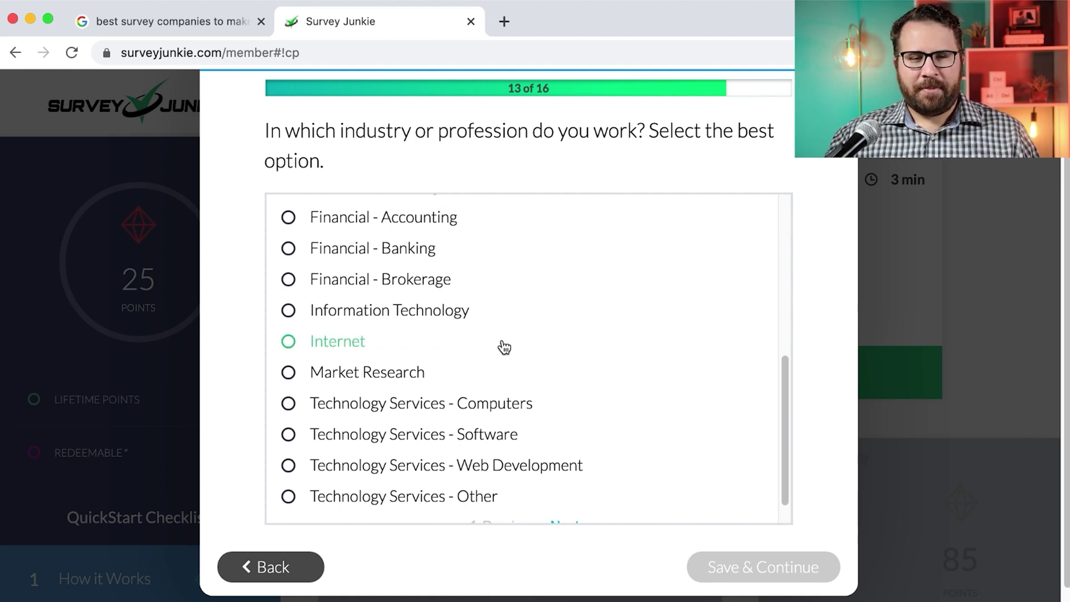
{"action": "scroll", "coordinate": [370, 342], "scroll_direction": "down", "scroll_amount": 1}
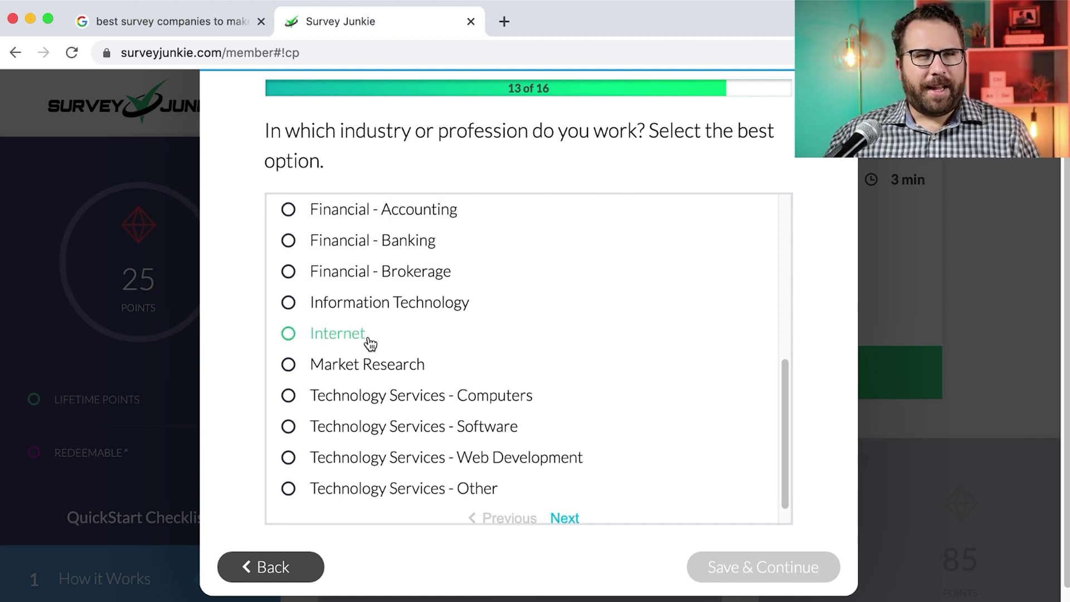
{"action": "scroll", "coordinate": [370, 342], "scroll_direction": "down", "scroll_amount": 1}
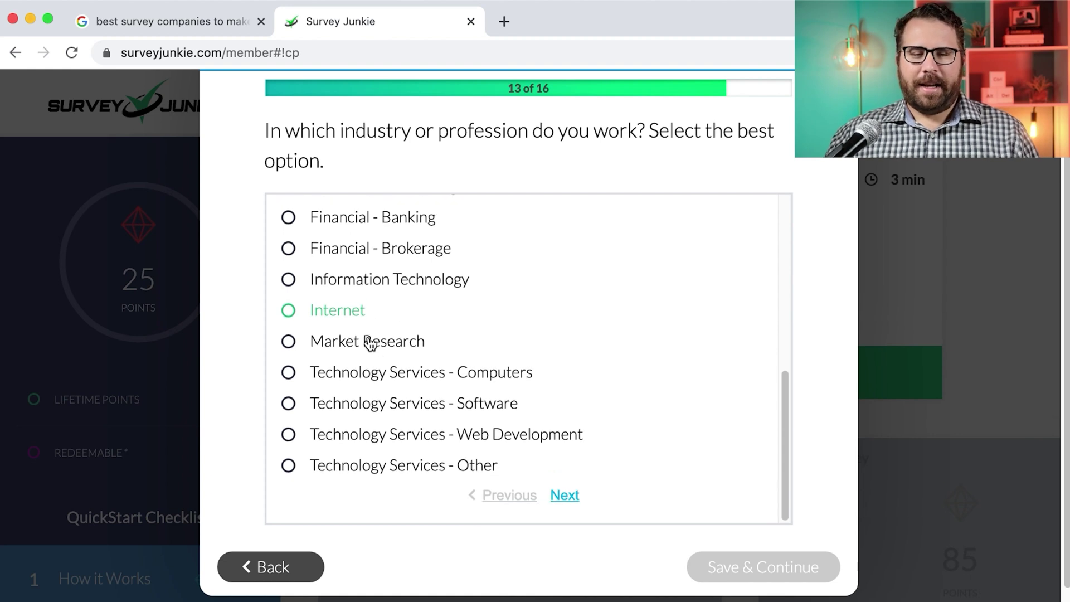
{"action": "scroll", "coordinate": [370, 343], "scroll_direction": "up", "scroll_amount": 1}
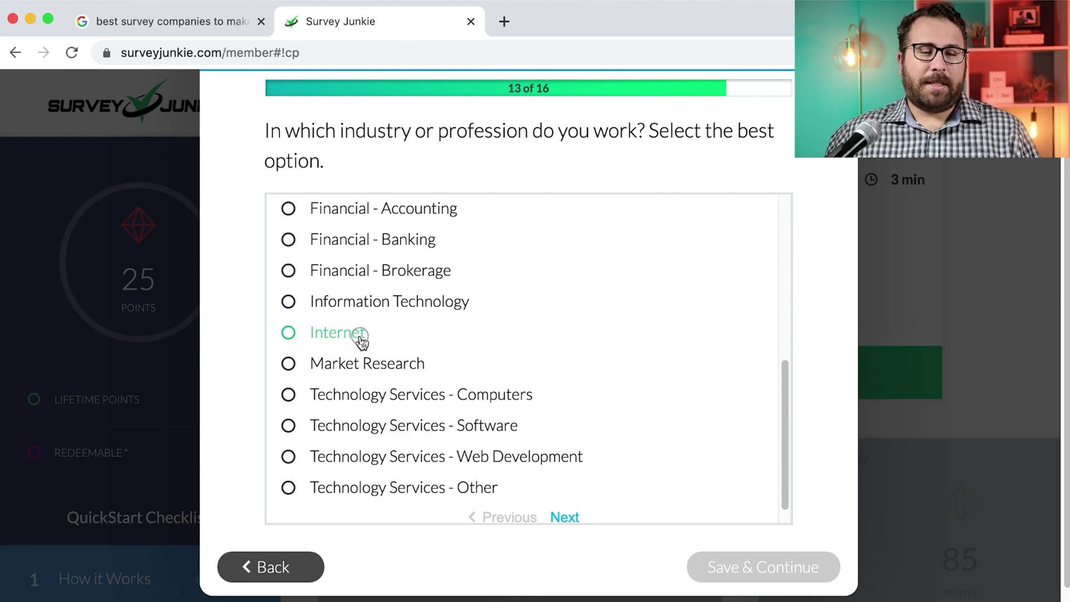
{"action": "left_click", "coordinate": [357, 336]}
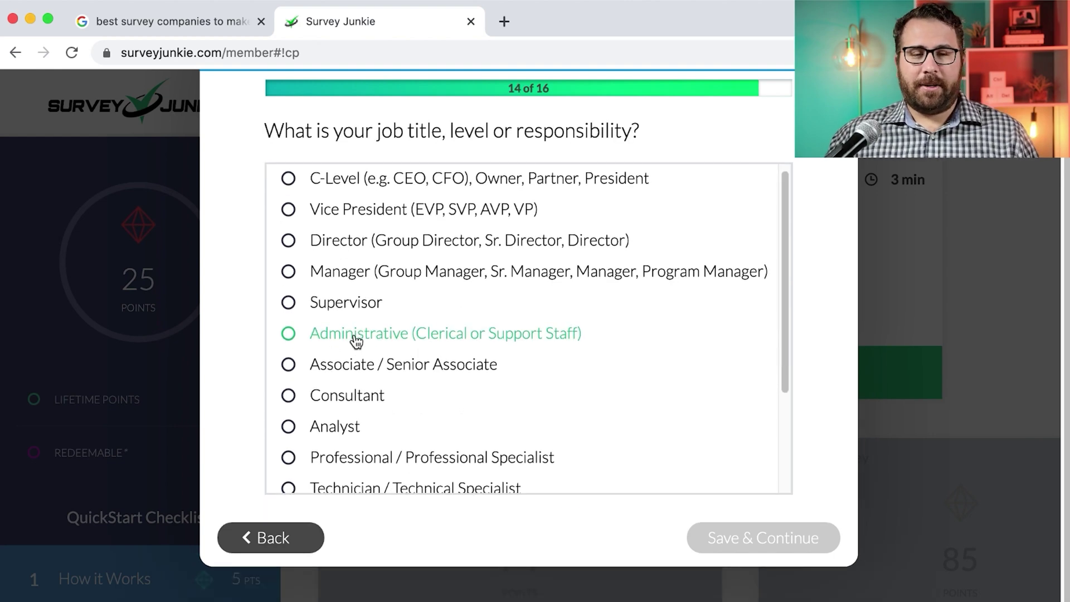
Answer job level C-Level and organization size 1-10 employees
{"action": "left_click", "coordinate": [505, 186]}
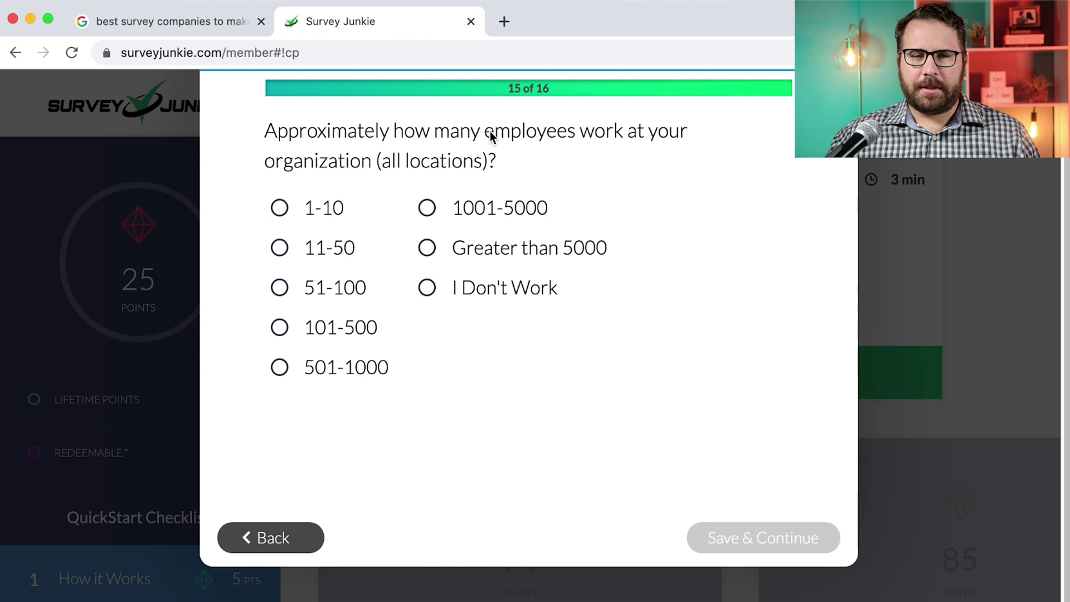
{"action": "left_click", "coordinate": [333, 211]}
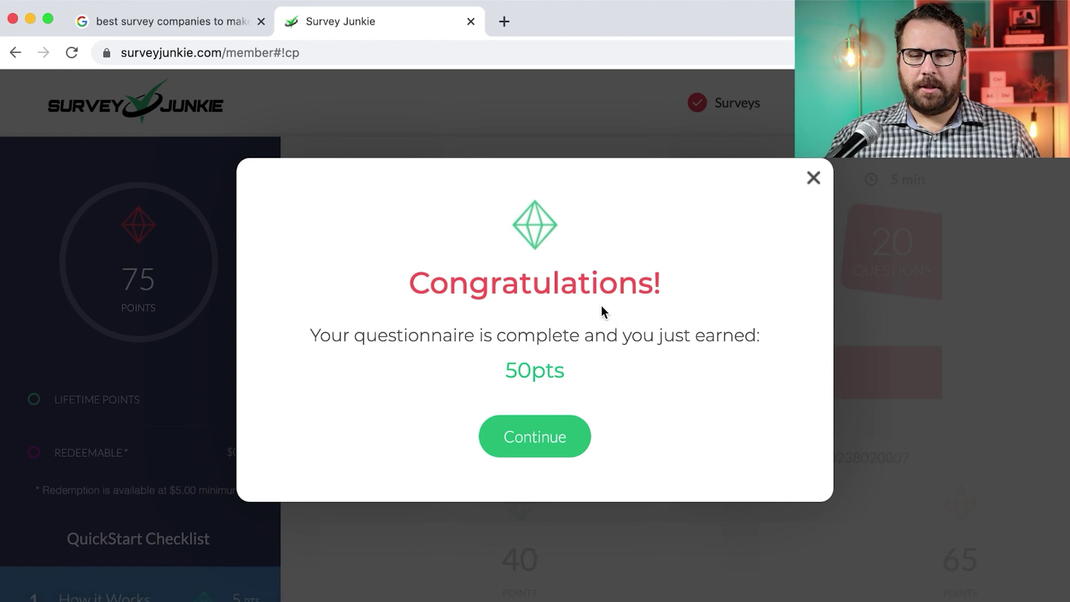
Accept the 50-point reward and acknowledge the identity-verification notice
{"action": "left_click", "coordinate": [538, 449]}
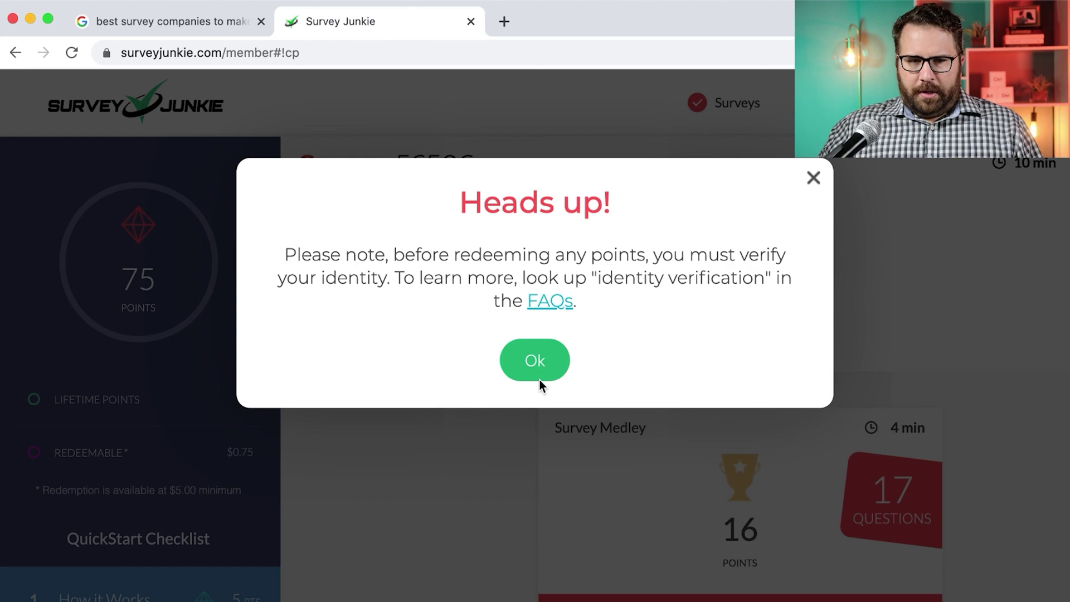
{"action": "left_click", "coordinate": [539, 376]}
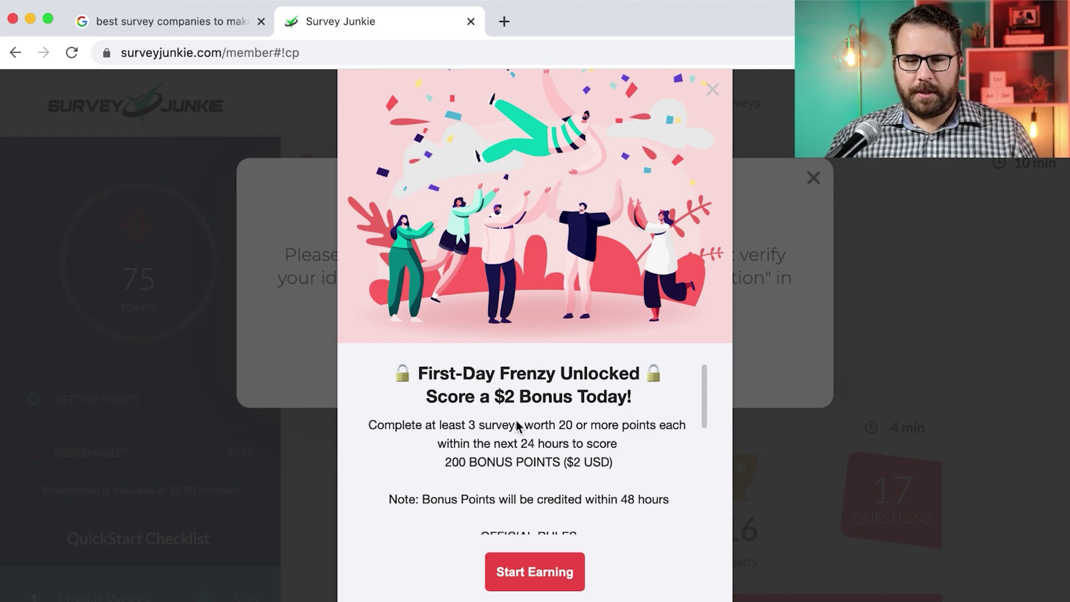
{"action": "scroll", "coordinate": [516, 422], "scroll_direction": "down", "scroll_amount": 3}
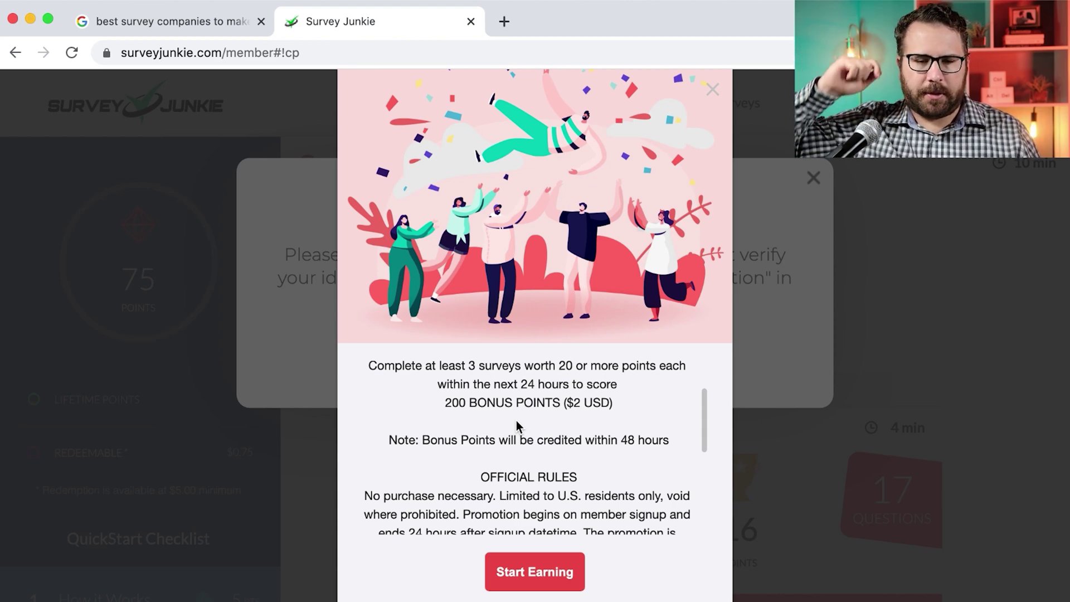
{"action": "scroll", "coordinate": [516, 421], "scroll_direction": "down", "scroll_amount": 3}
{"action": "scroll", "coordinate": [516, 423], "scroll_direction": "down", "scroll_amount": 3}
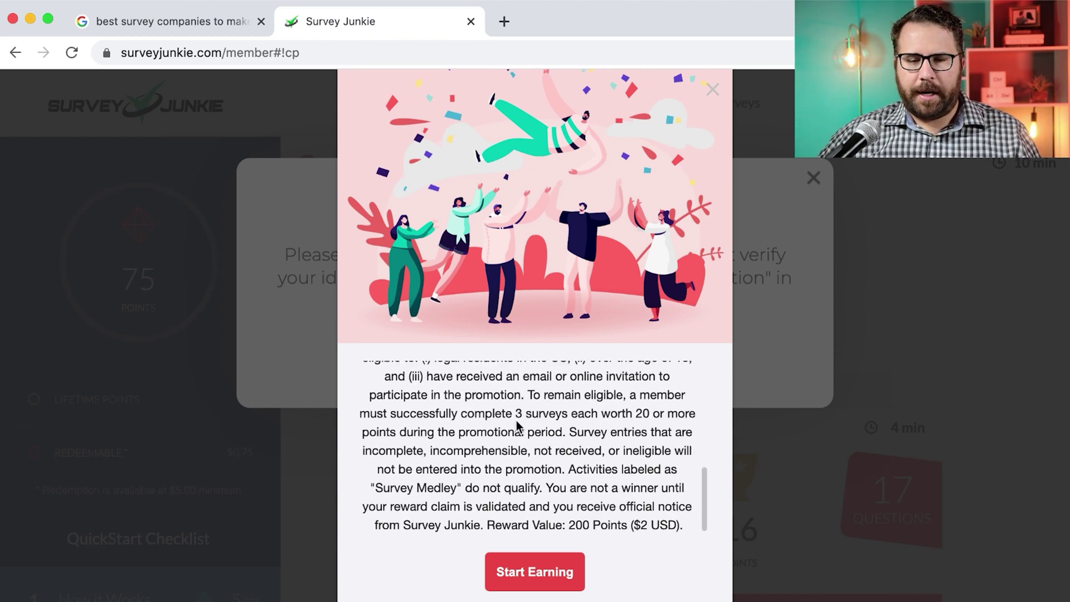
{"action": "scroll", "coordinate": [516, 423], "scroll_direction": "up", "scroll_amount": 6}
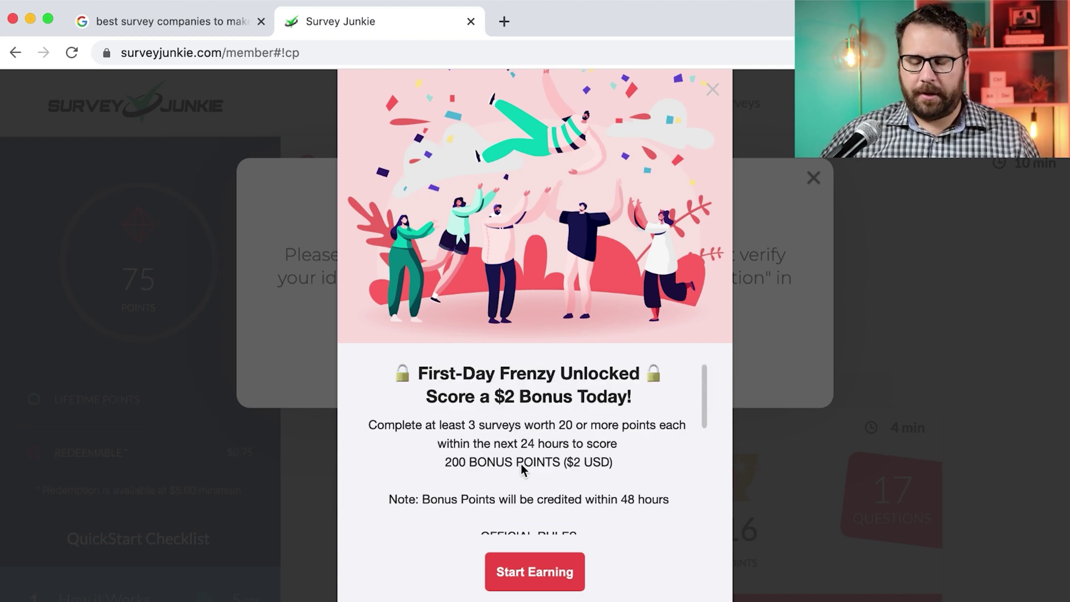
Close the First-Day Frenzy offer with Start Earning and acknowledge the Heads up notice
{"action": "left_click", "coordinate": [534, 572]}
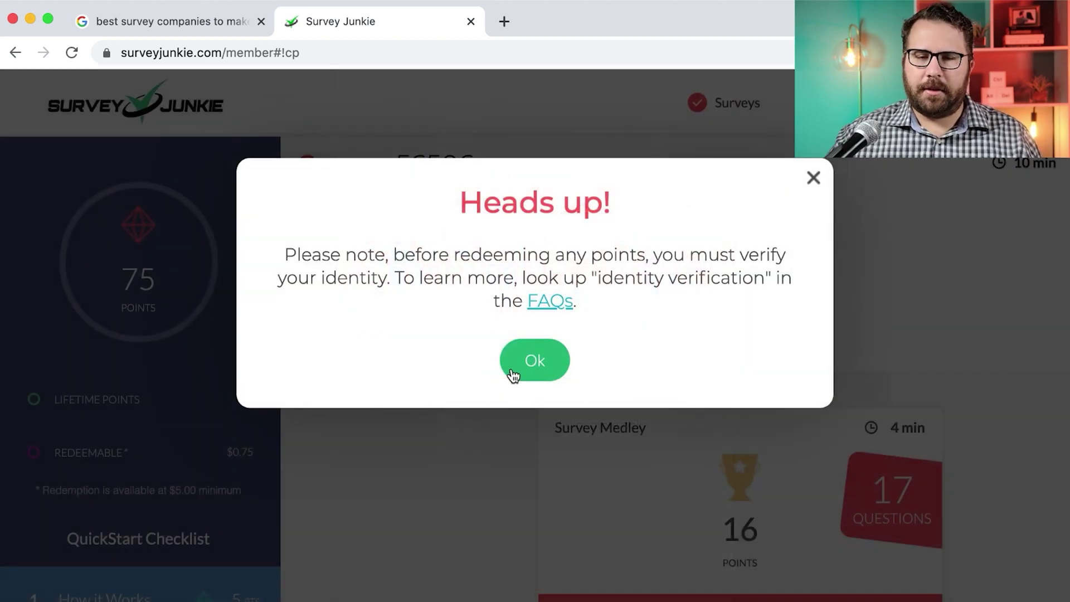
{"action": "left_click", "coordinate": [538, 368]}
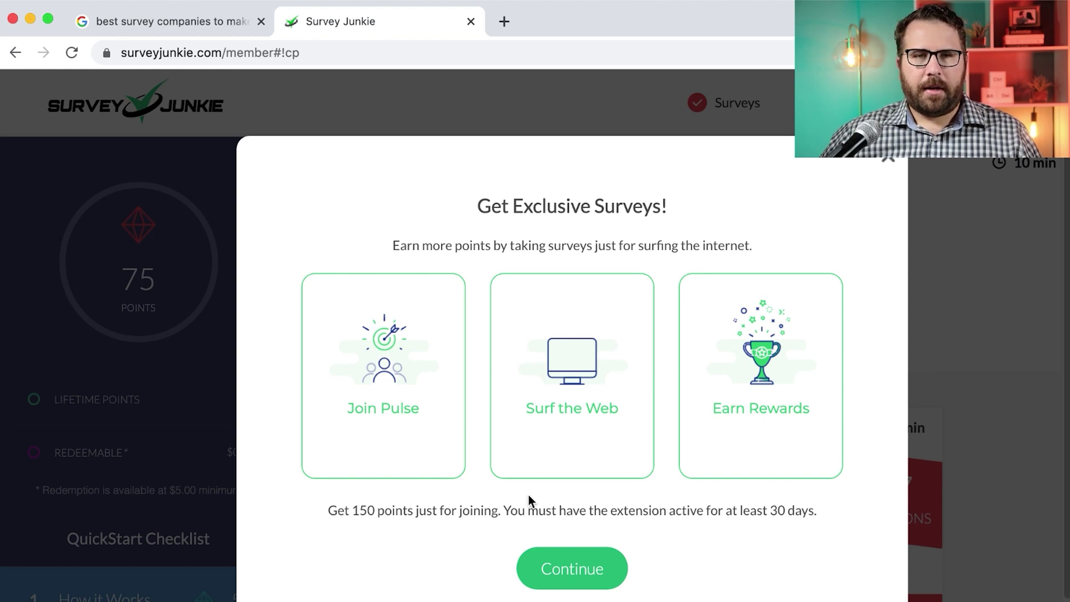
Continue past the exclusive-surveys offer, close the Privacy Policy, and dismiss the extension install prompt
{"action": "left_click", "coordinate": [566, 580]}
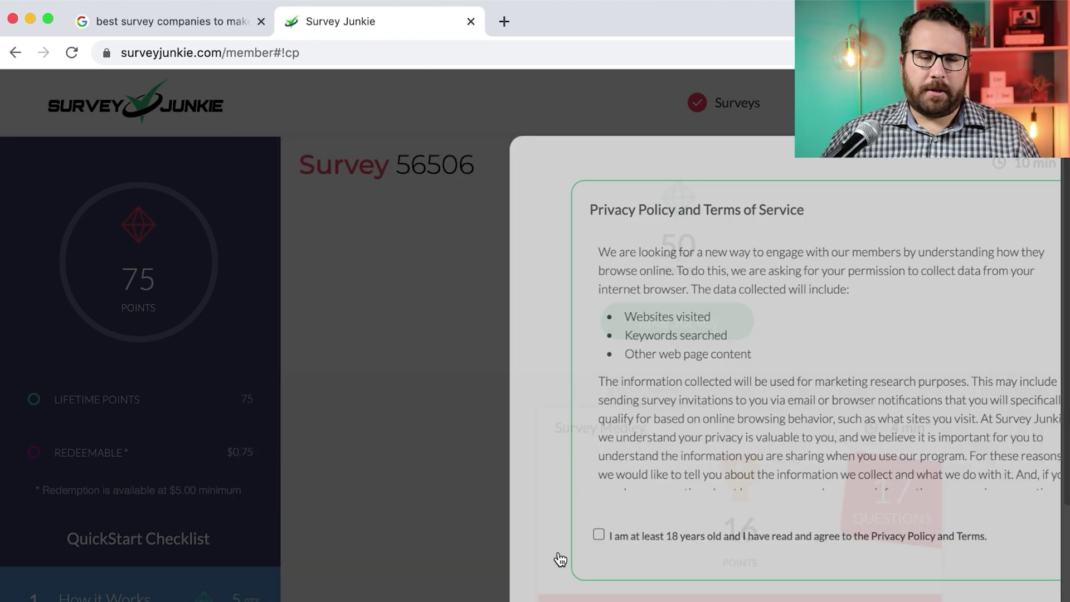
{"action": "scroll", "coordinate": [532, 454], "scroll_direction": "down", "scroll_amount": 5}
{"action": "scroll", "coordinate": [534, 462], "scroll_direction": "down", "scroll_amount": 10}
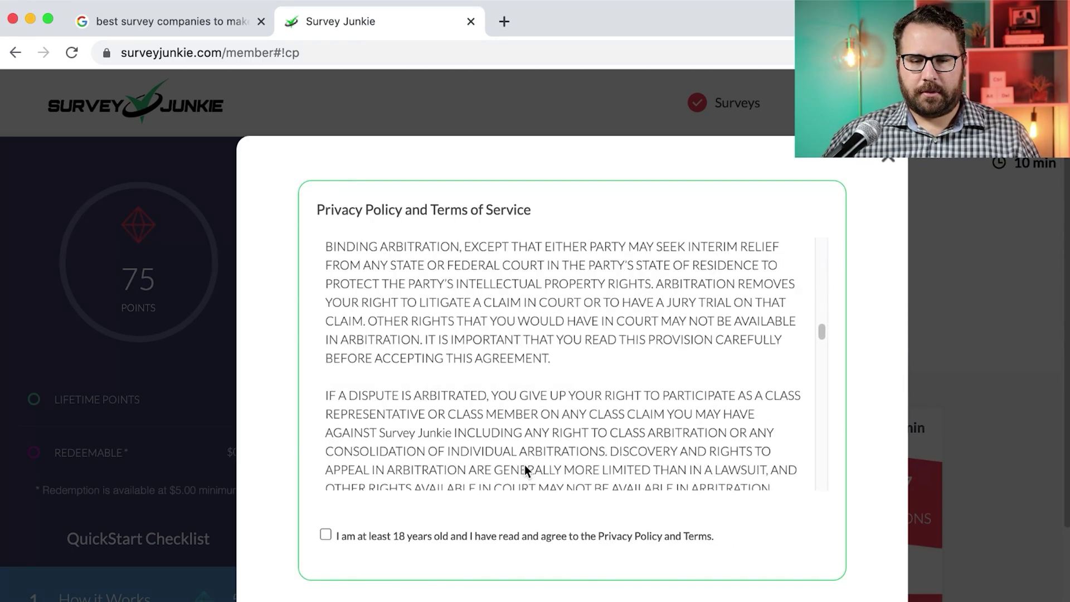
{"action": "scroll", "coordinate": [533, 456], "scroll_direction": "up", "scroll_amount": 12}
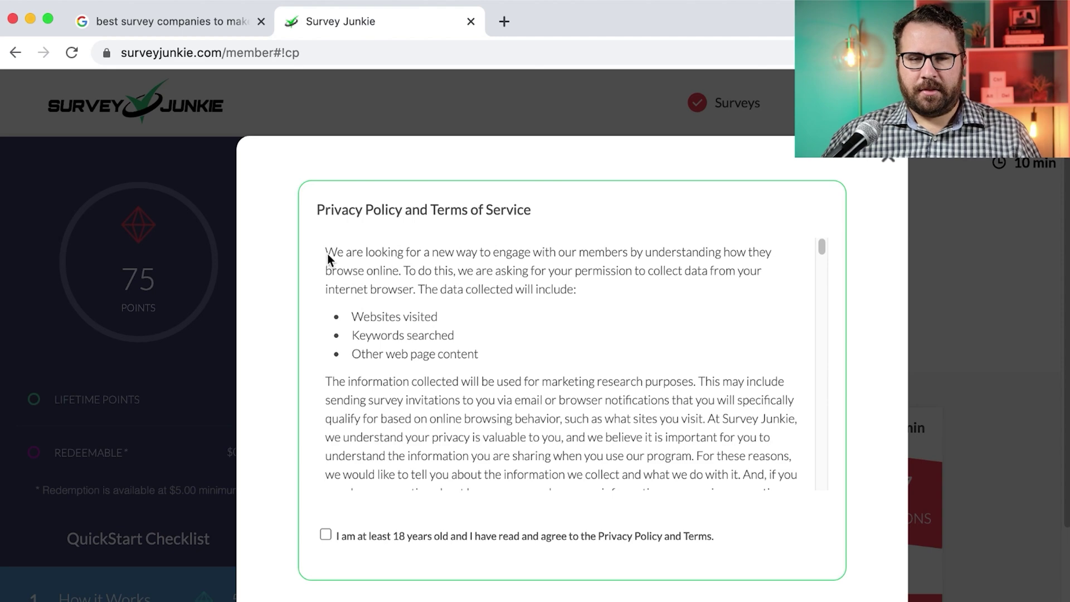
{"action": "left_click", "coordinate": [888, 158]}
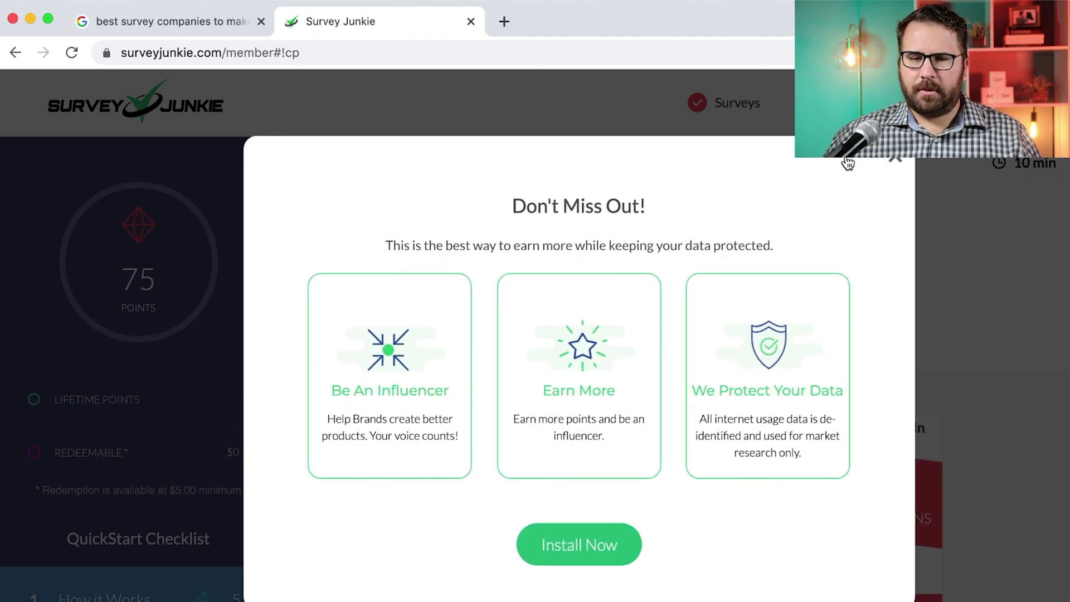
{"action": "left_click", "coordinate": [896, 164]}
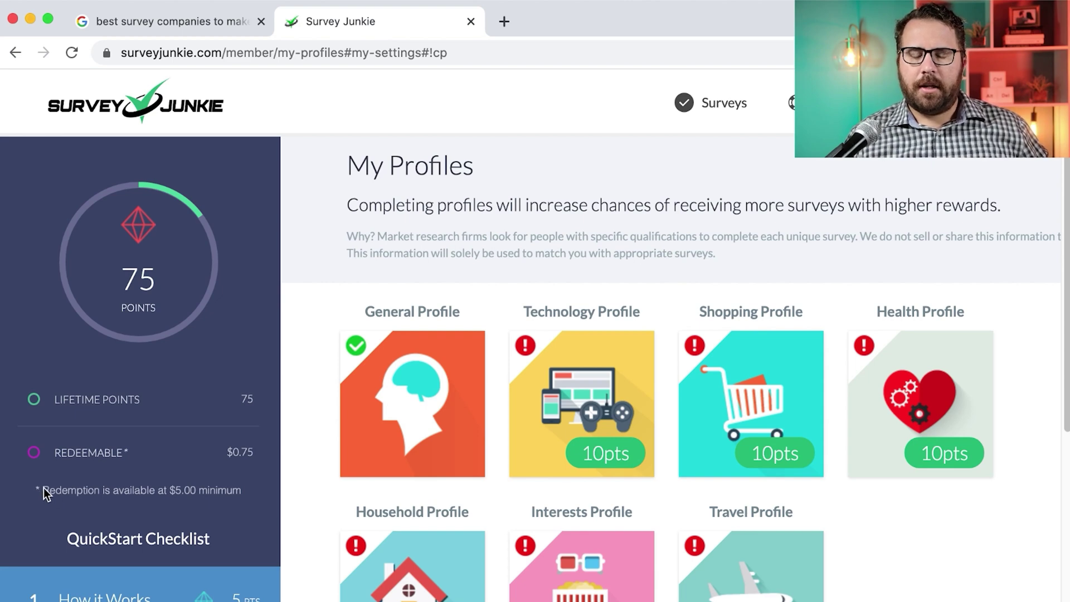
Return to the member dashboard, zoom out, and scroll through the survey cards' points and durations
{"action": "left_click", "coordinate": [128, 108]}
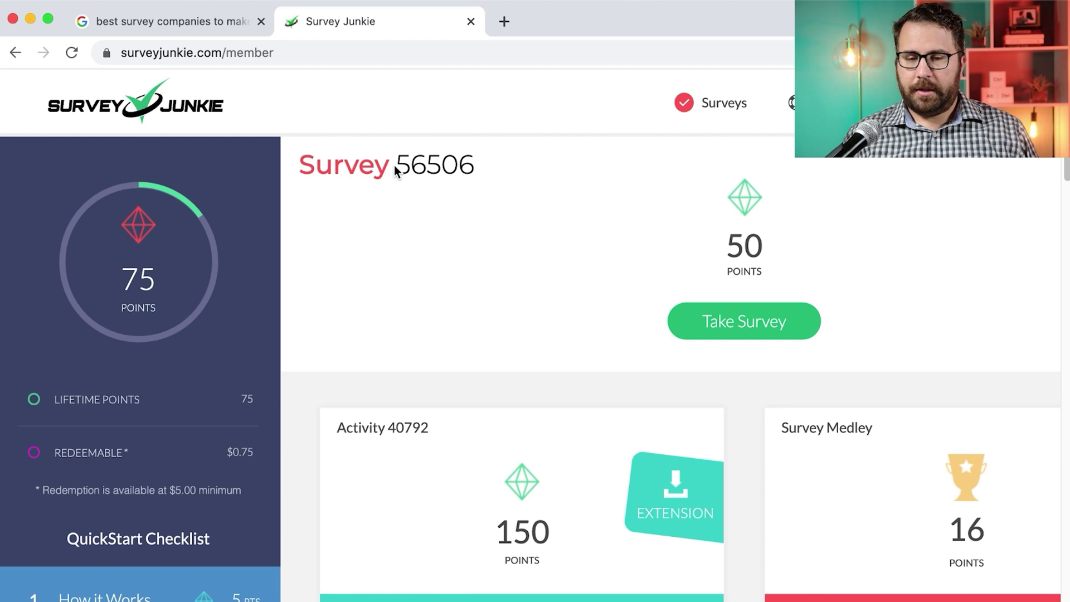
{"action": "scroll", "coordinate": [441, 246], "scroll_direction": "down", "scroll_amount": 4}
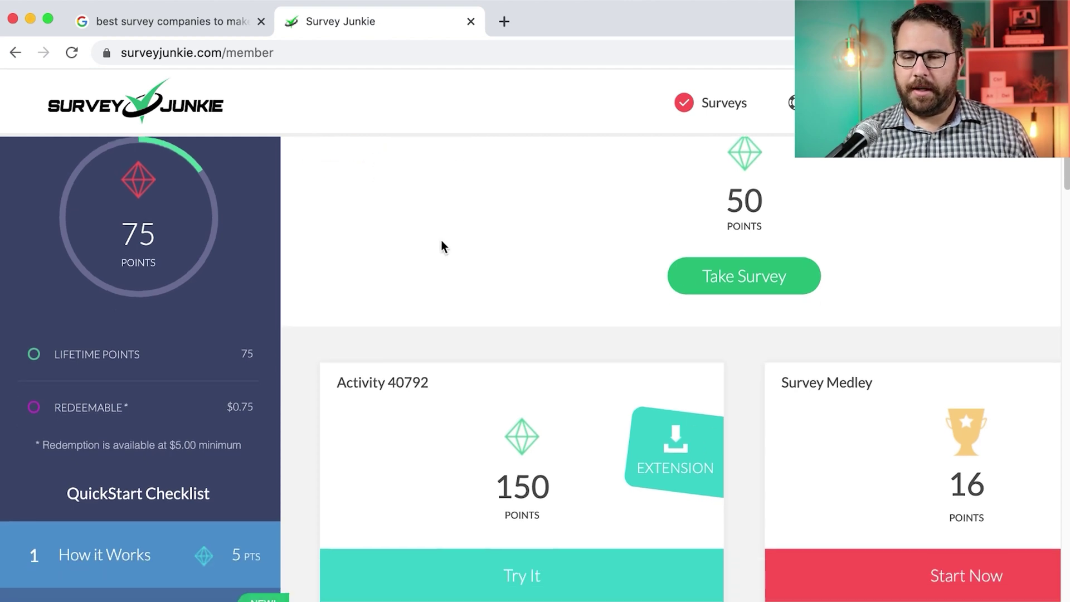
{"action": "key", "text": "super+minus"}
{"action": "key", "text": "super+minus"}
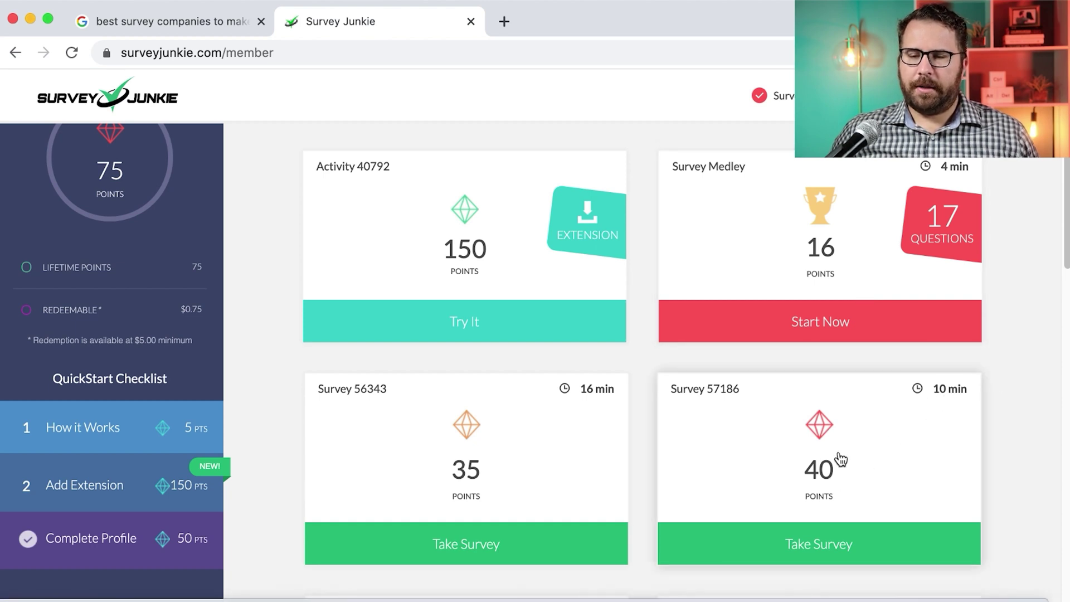
{"action": "scroll", "coordinate": [868, 384], "scroll_direction": "down", "scroll_amount": 5}
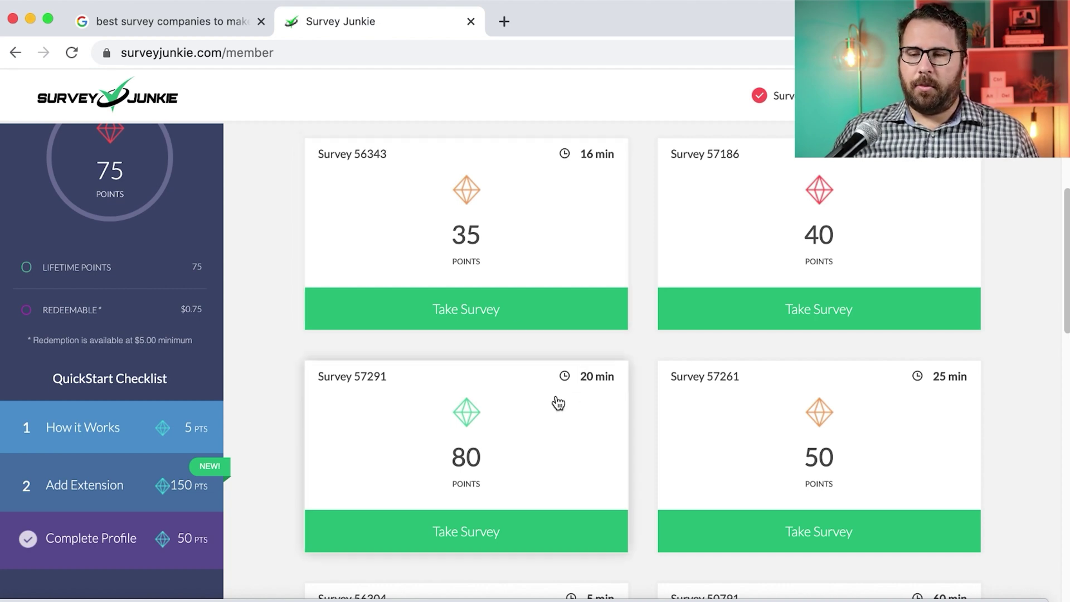
{"action": "scroll", "coordinate": [861, 390], "scroll_direction": "down", "scroll_amount": 2}
{"action": "scroll", "coordinate": [861, 390], "scroll_direction": "down", "scroll_amount": 3}
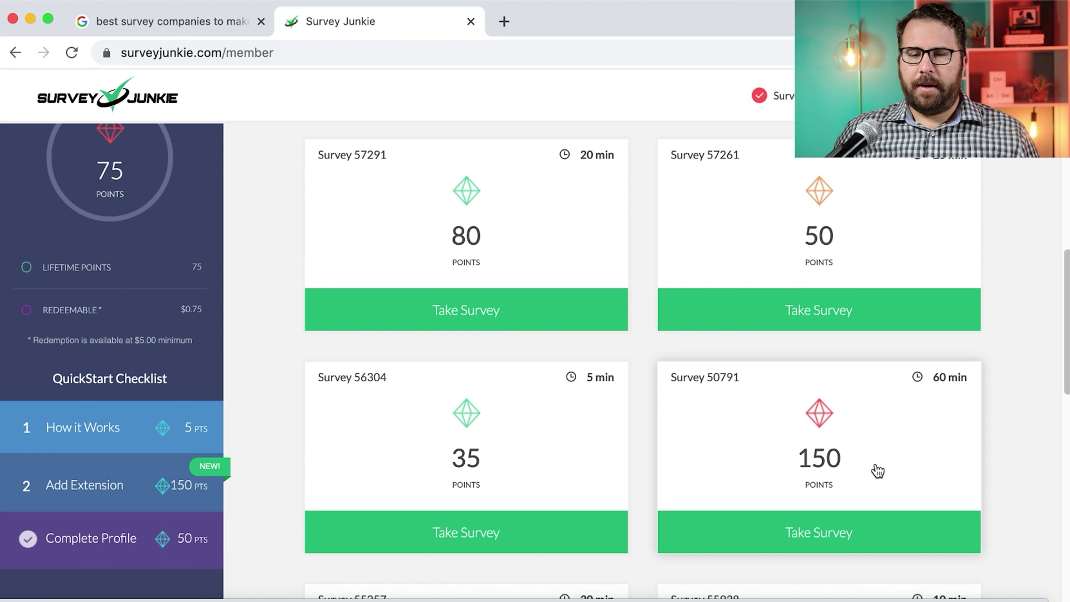
{"action": "scroll", "coordinate": [559, 402], "scroll_direction": "down", "scroll_amount": 2}
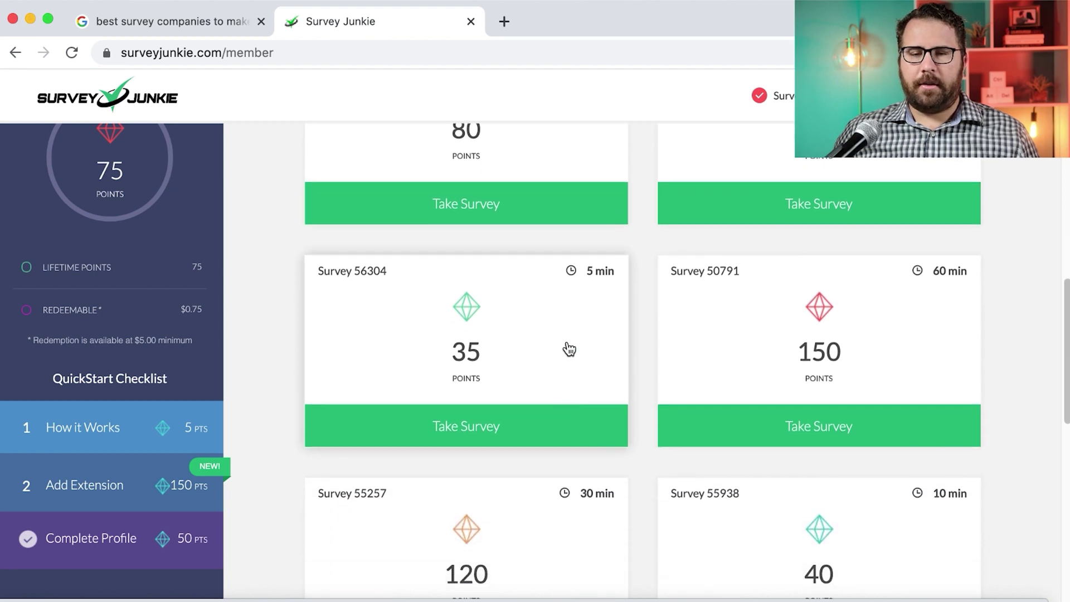
{"action": "scroll", "coordinate": [569, 349], "scroll_direction": "down", "scroll_amount": 1}
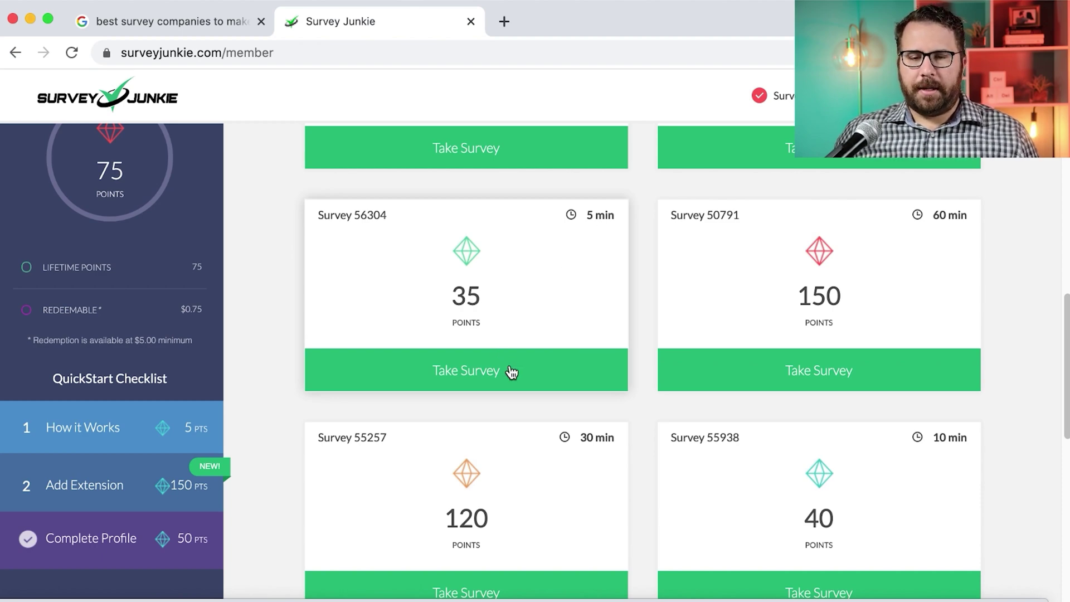
{"action": "scroll", "coordinate": [504, 365], "scroll_direction": "up", "scroll_amount": 7}
Take a survey from the dashboard and start it in a new MindField tab
{"action": "left_click", "coordinate": [492, 360]}
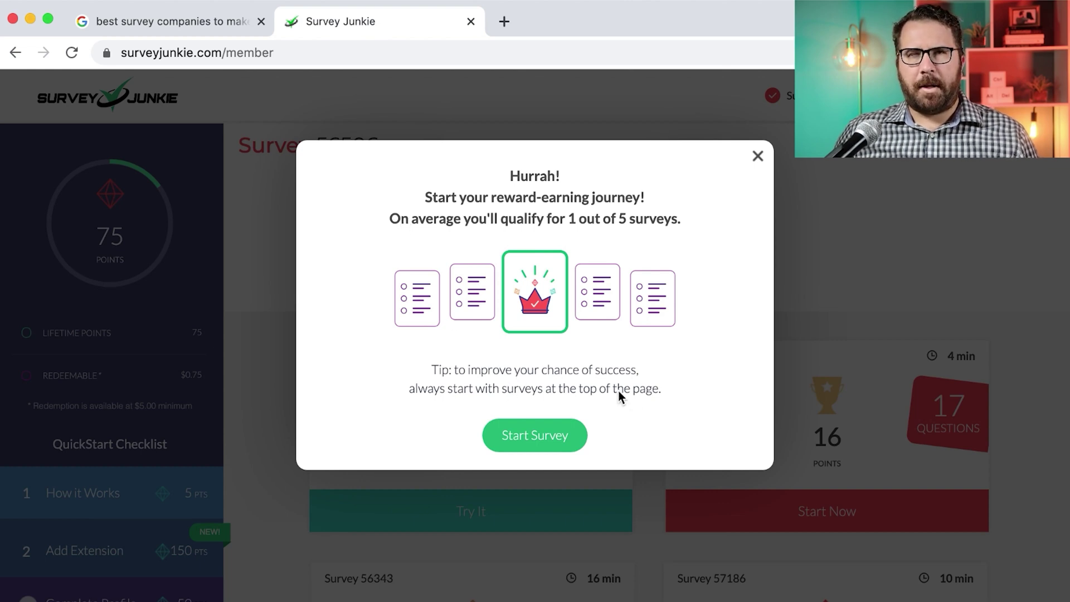
{"action": "left_click", "coordinate": [554, 435]}
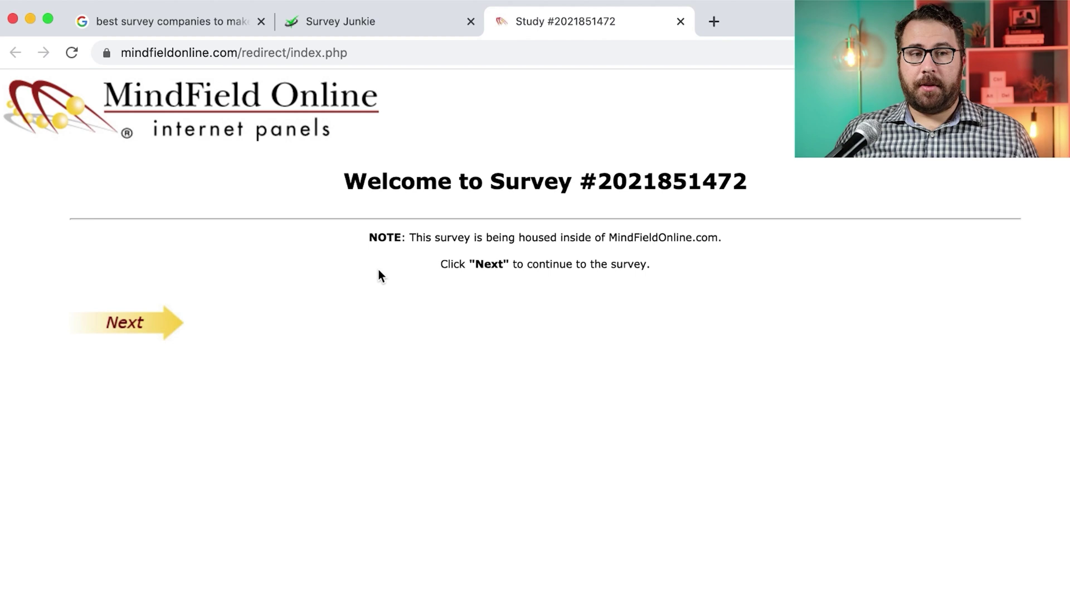
Answer the opening screeners: state California, gender male, age range 25–34
{"action": "left_click", "coordinate": [154, 322]}
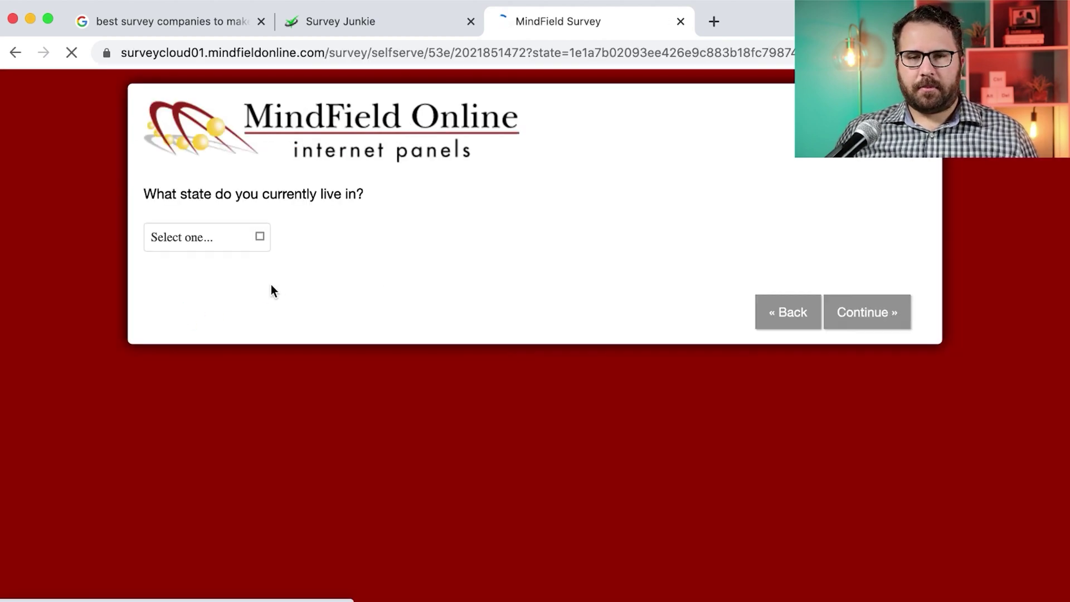
{"action": "left_click", "coordinate": [241, 239]}
{"action": "left_click", "coordinate": [215, 321]}
{"action": "left_click", "coordinate": [888, 311]}
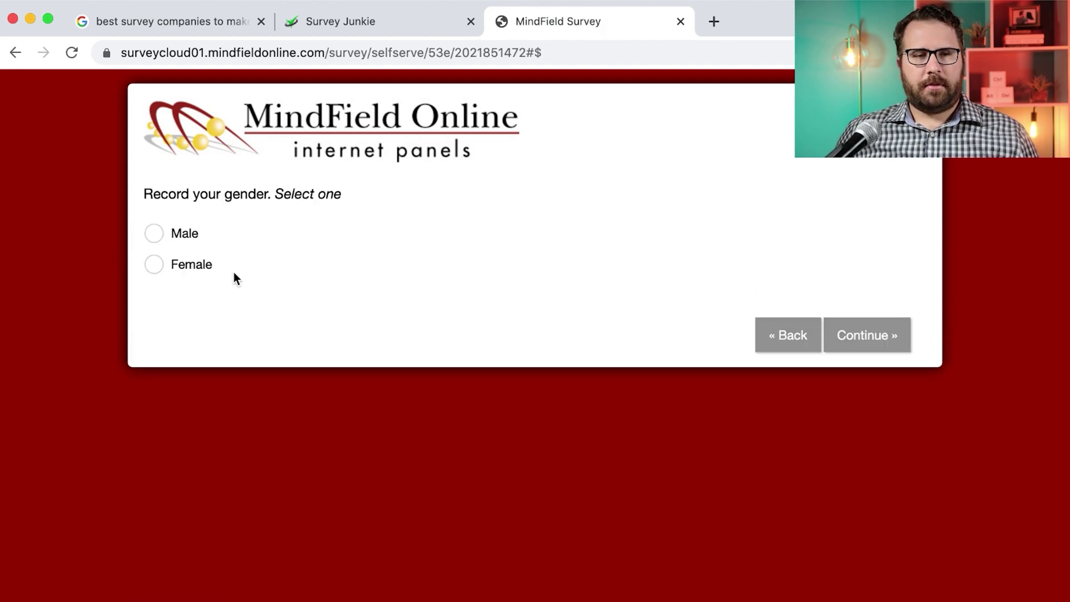
{"action": "left_click", "coordinate": [151, 237]}
{"action": "left_click", "coordinate": [869, 322]}
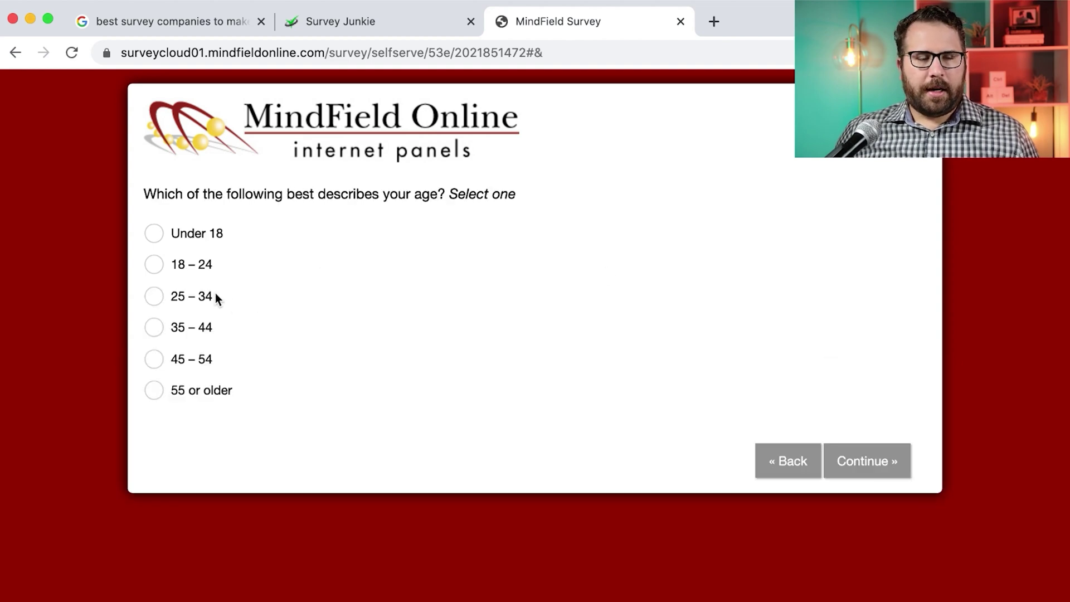
{"action": "left_click", "coordinate": [215, 295]}
{"action": "left_click", "coordinate": [882, 464]}
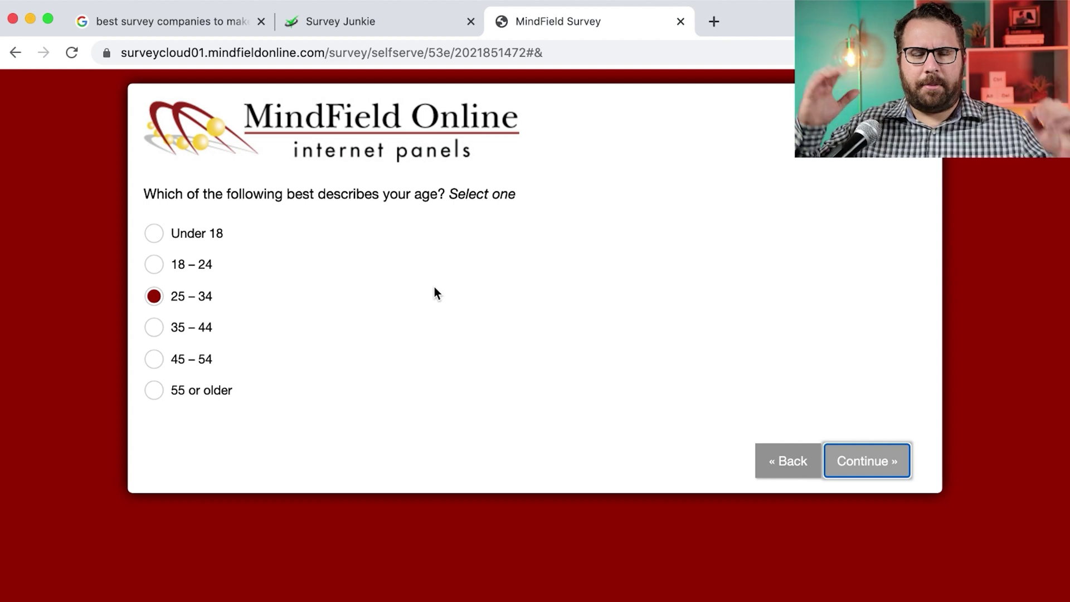
{"action": "left_click", "coordinate": [866, 466]}
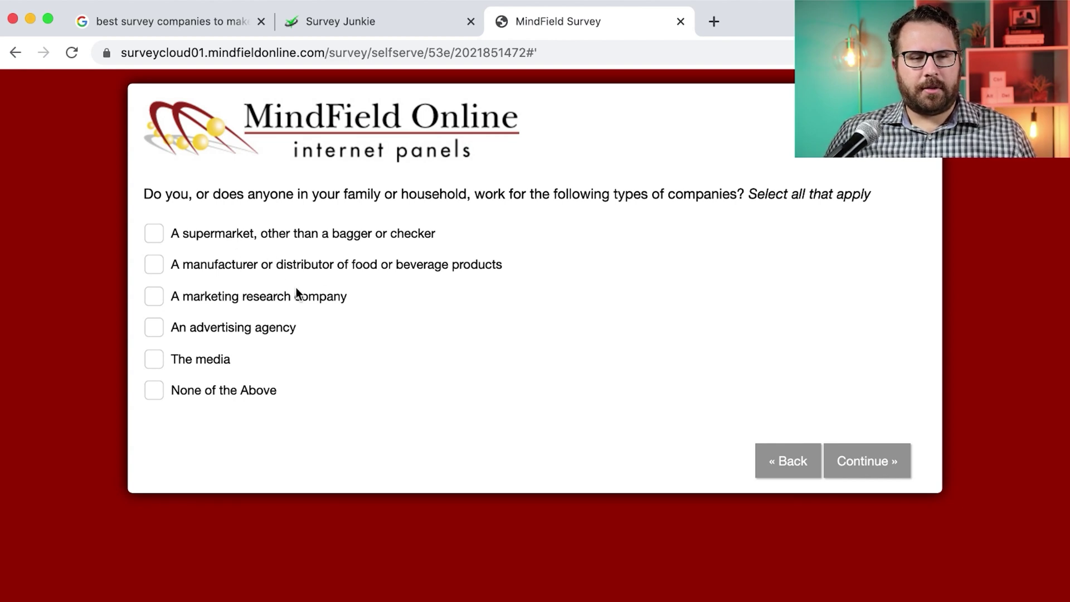
Answer no to industry employment, scheduled research, taste tests, beverage allergies and restricted diet
{"action": "left_click", "coordinate": [159, 388]}
{"action": "left_click", "coordinate": [871, 451]}
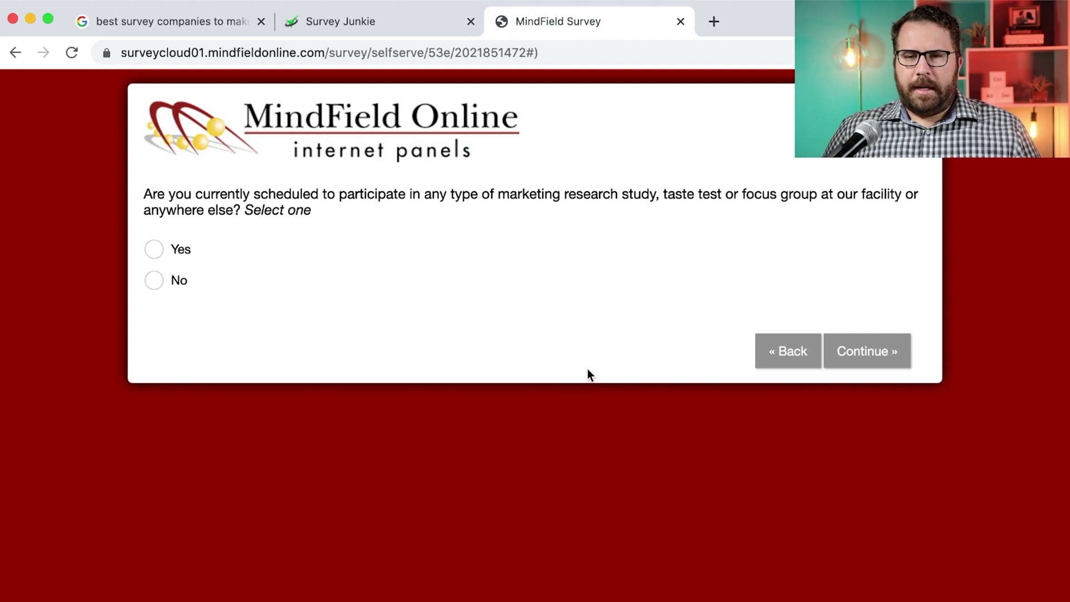
{"action": "left_click", "coordinate": [159, 281]}
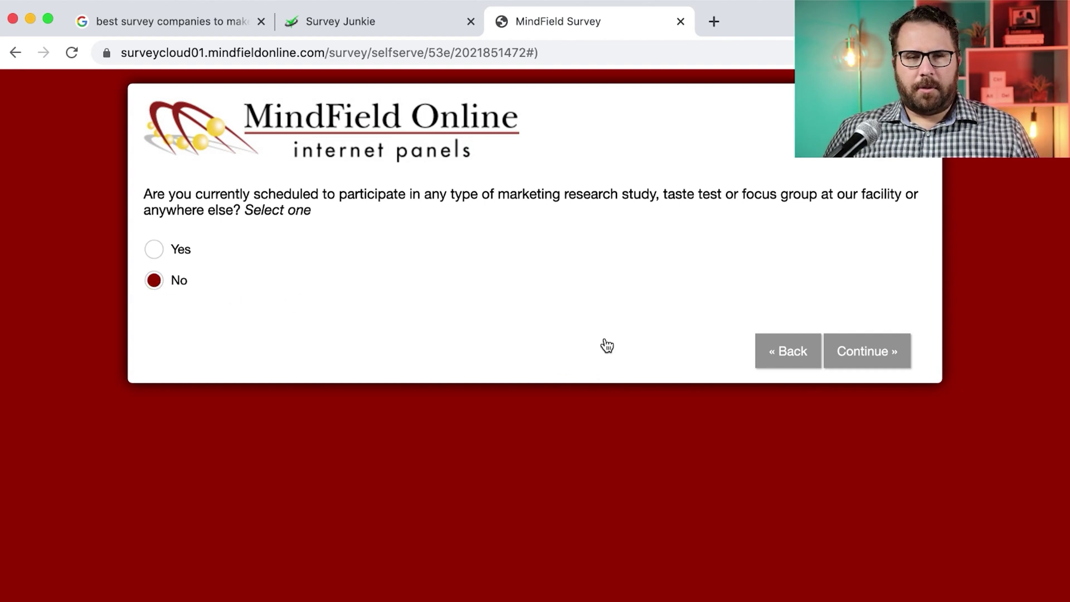
{"action": "left_click", "coordinate": [874, 357]}
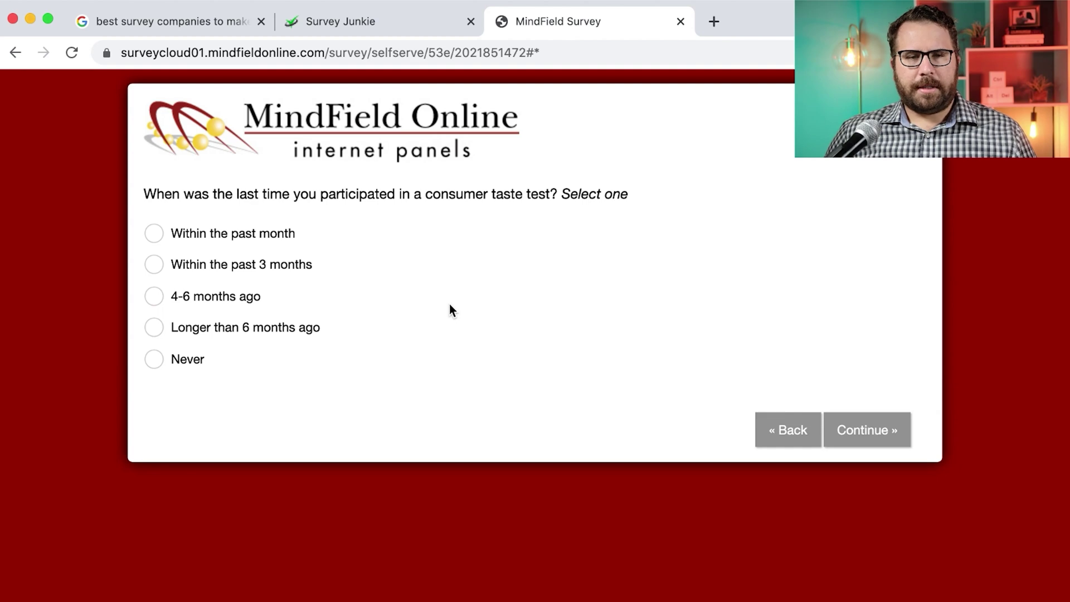
{"action": "left_click", "coordinate": [167, 362]}
{"action": "left_click", "coordinate": [841, 430]}
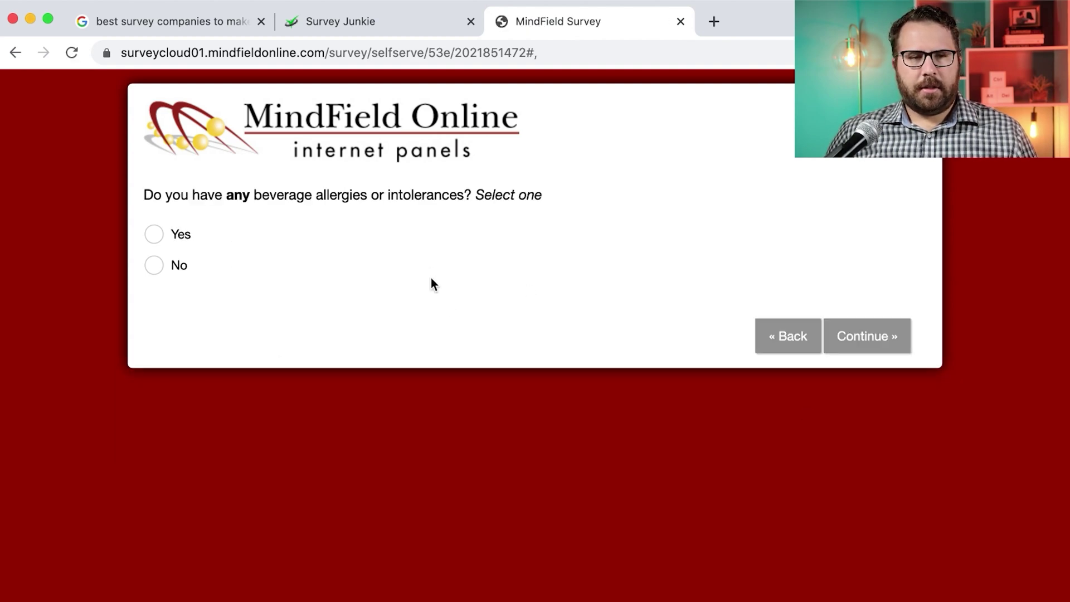
{"action": "left_click", "coordinate": [154, 265]}
{"action": "left_click", "coordinate": [863, 336]}
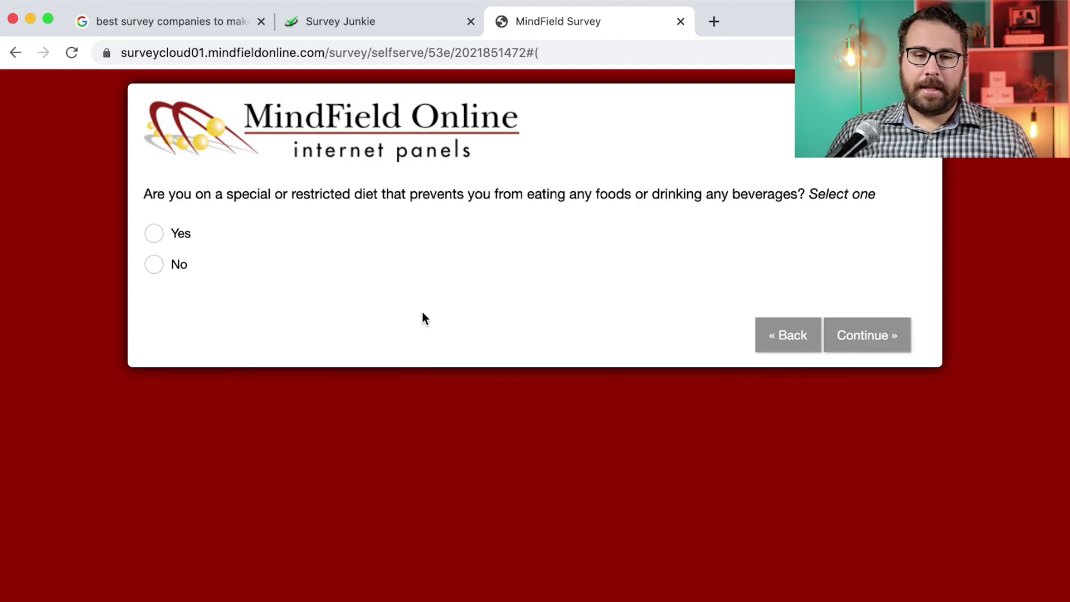
{"action": "left_click", "coordinate": [154, 265]}
{"action": "left_click", "coordinate": [866, 335]}
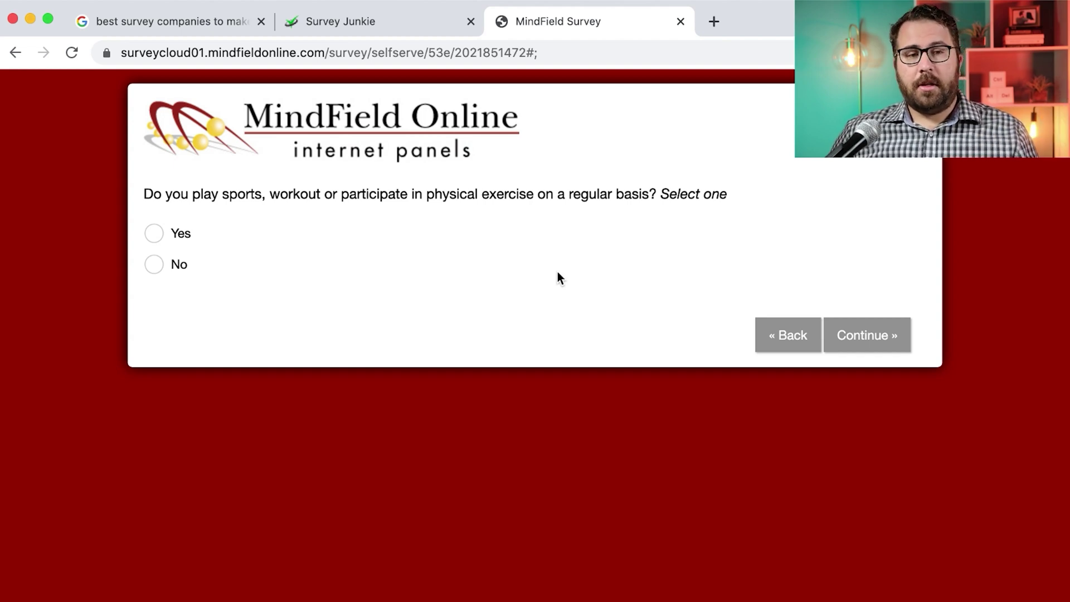
Confirm exercising regularly and report an activity frequency of 1-2 times/week
{"action": "left_click", "coordinate": [156, 233]}
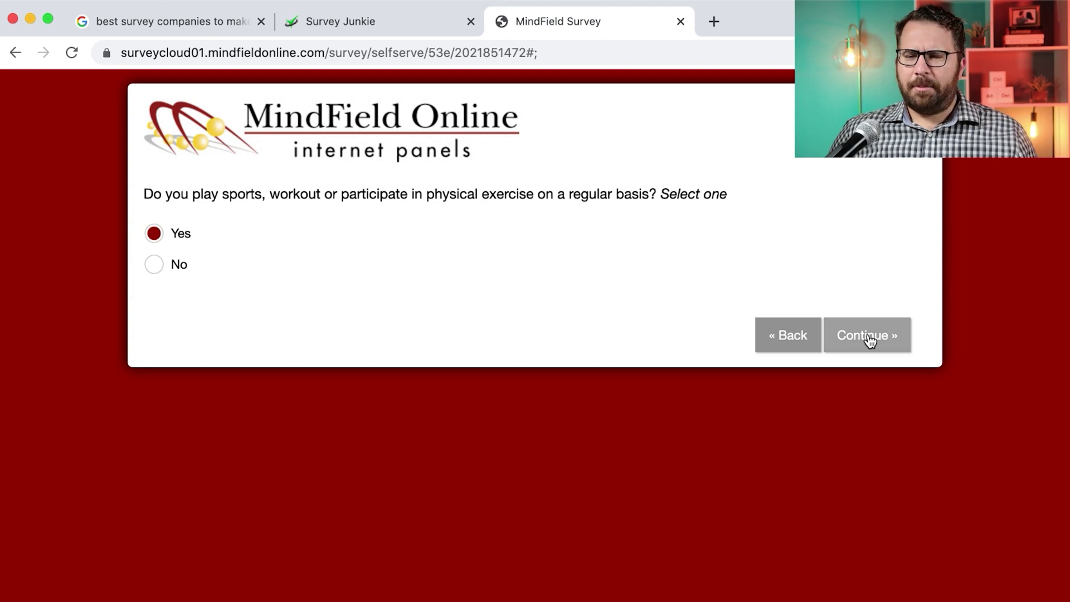
{"action": "left_click", "coordinate": [867, 335]}
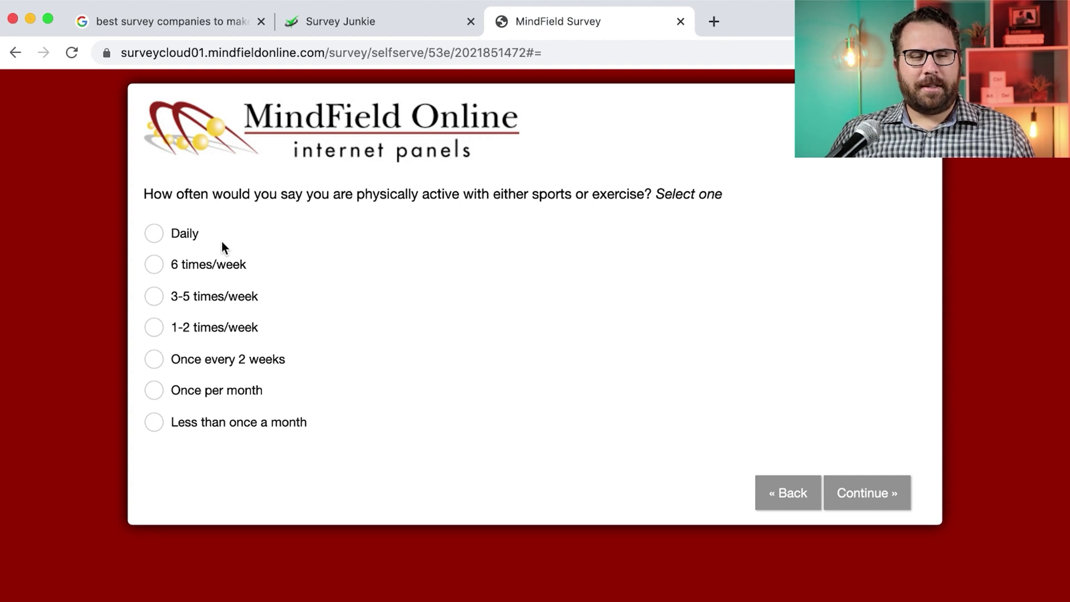
{"action": "left_click_drag", "start_coordinate": [212, 327], "coordinate": [218, 327]}
{"action": "left_click", "coordinate": [293, 329]}
{"action": "left_click", "coordinate": [869, 493]}
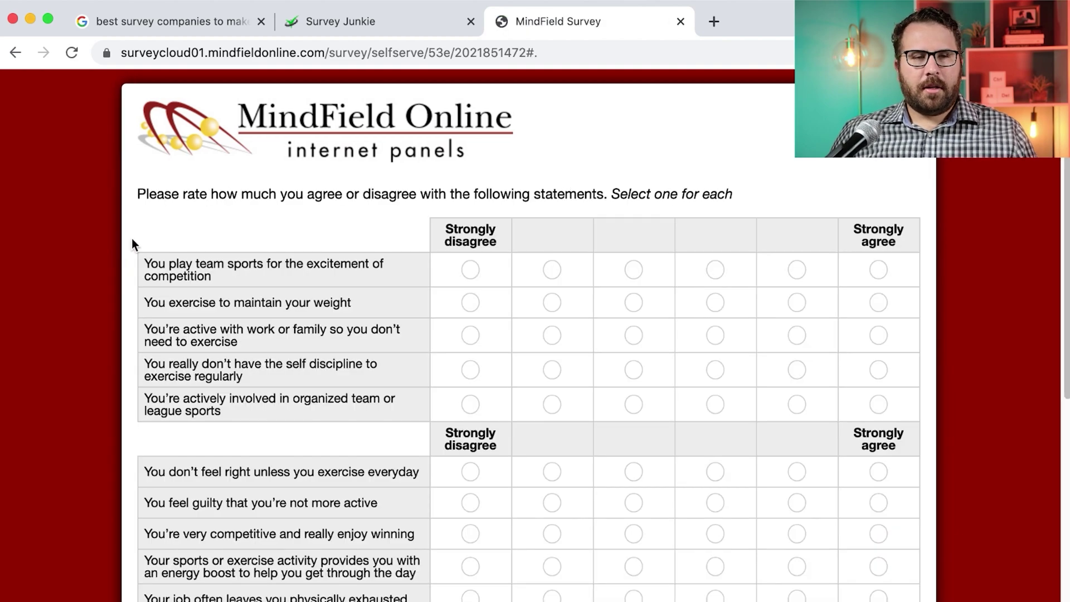
Strongly agree on team-sports excitement and weight control, middle ratings for the next two, strongly disagree on leagues
{"action": "scroll", "coordinate": [273, 253], "scroll_direction": "down", "scroll_amount": 2}
{"action": "scroll", "coordinate": [273, 253], "scroll_direction": "down", "scroll_amount": 4}
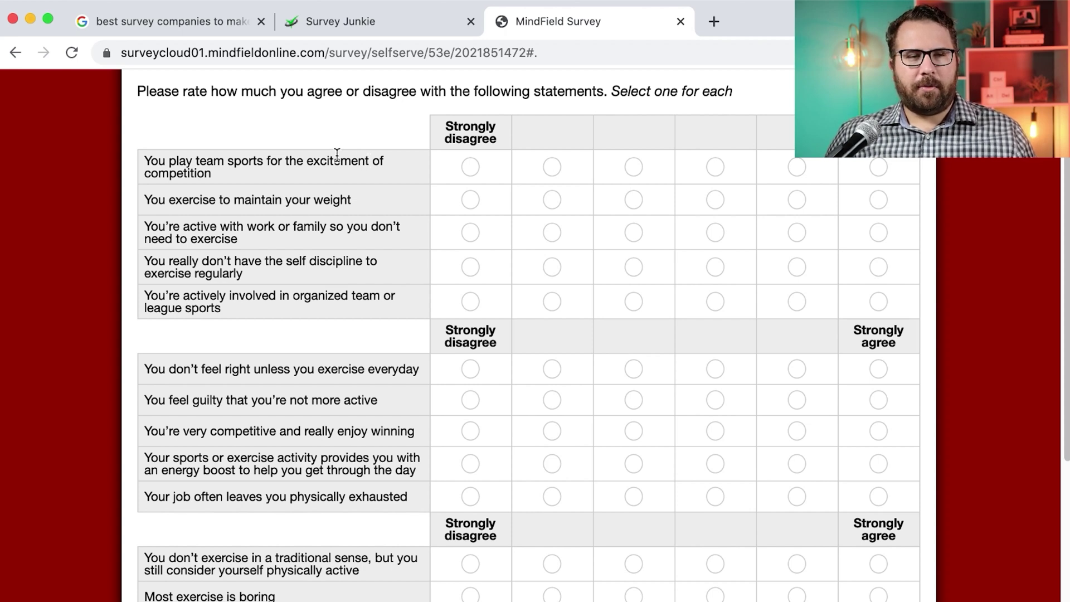
{"action": "left_click", "coordinate": [878, 166]}
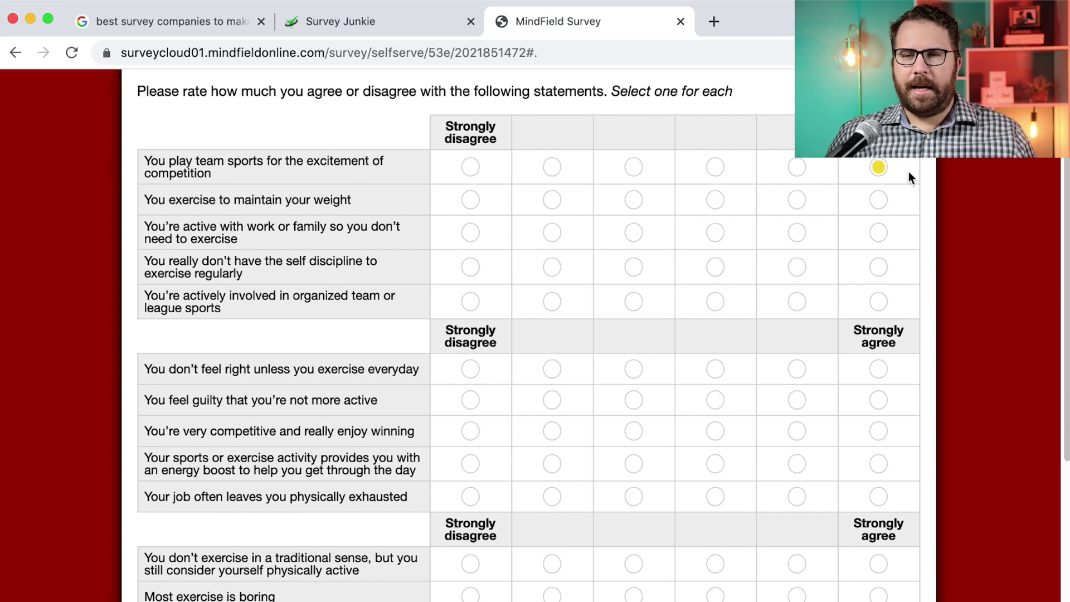
{"action": "left_click", "coordinate": [879, 200]}
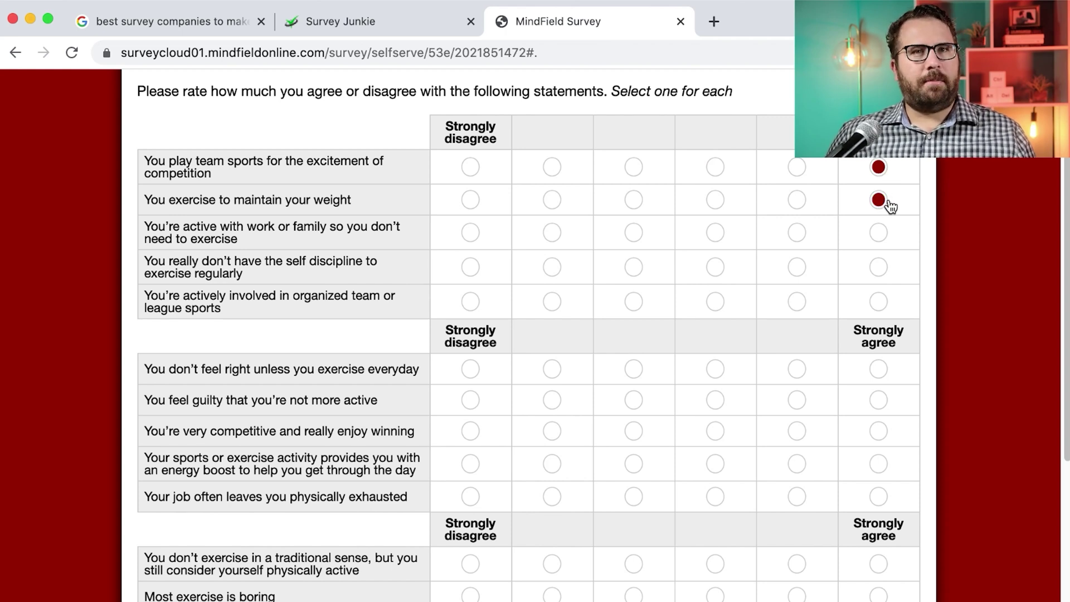
{"action": "left_click", "coordinate": [797, 199]}
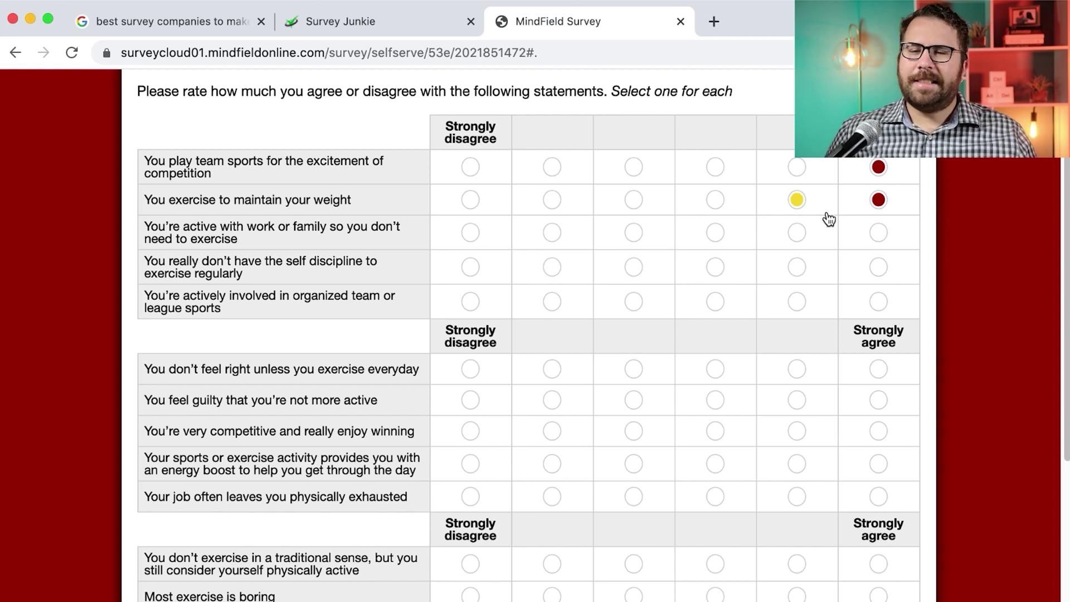
{"action": "left_click", "coordinate": [718, 237]}
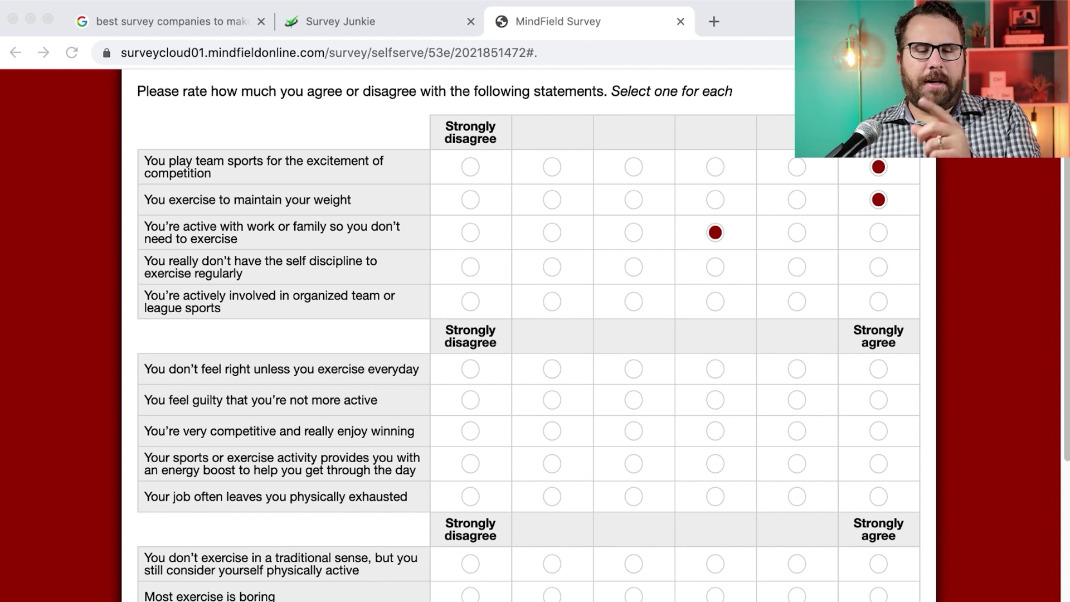
{"action": "left_click", "coordinate": [716, 266]}
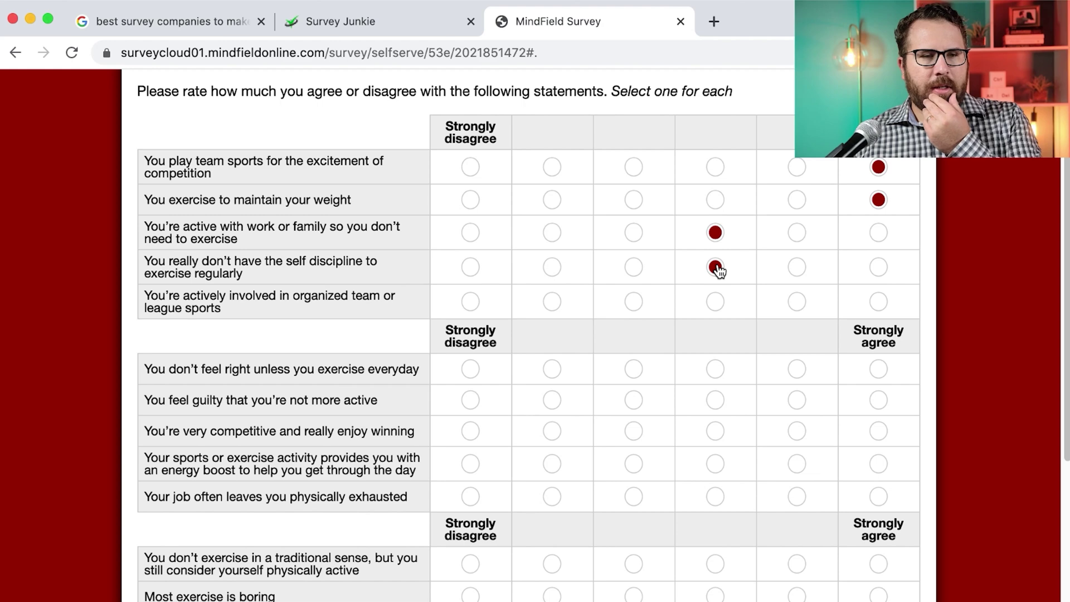
{"action": "left_click", "coordinate": [471, 304]}
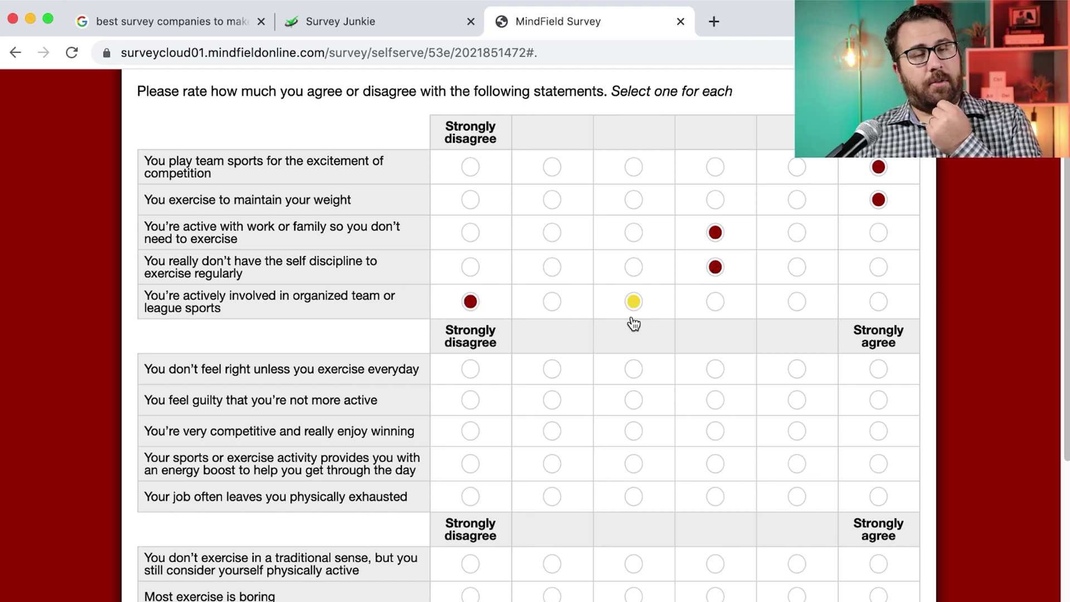
{"action": "scroll", "coordinate": [640, 321], "scroll_direction": "down", "scroll_amount": 4}
Strongly disagree on daily exercise and exhausting job; mostly agree on guilt, competitiveness and energy boost
{"action": "scroll", "coordinate": [640, 321], "scroll_direction": "down", "scroll_amount": 1}
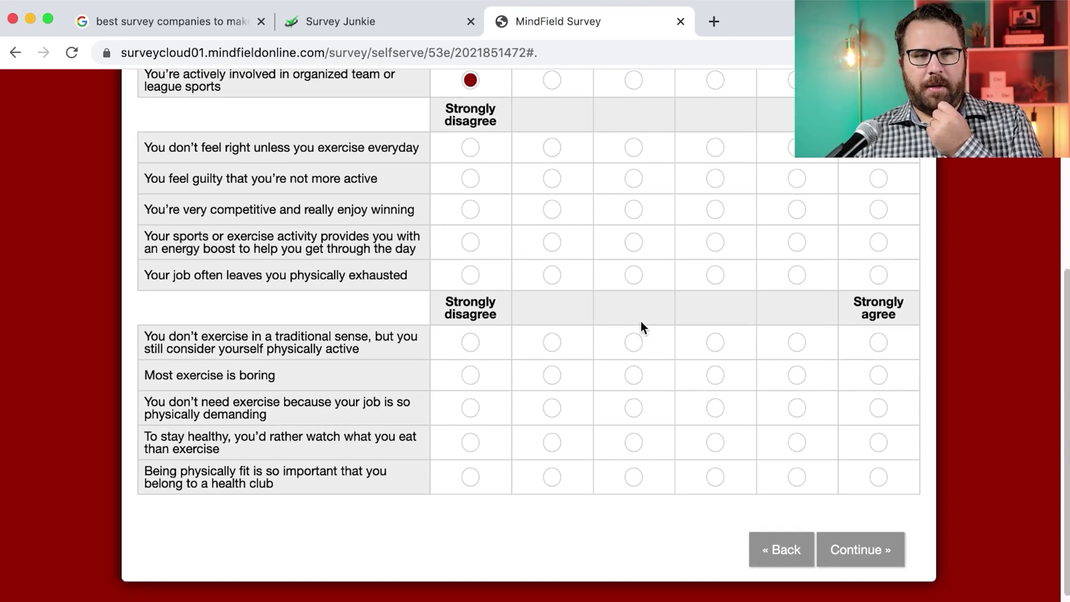
{"action": "left_click", "coordinate": [472, 119]}
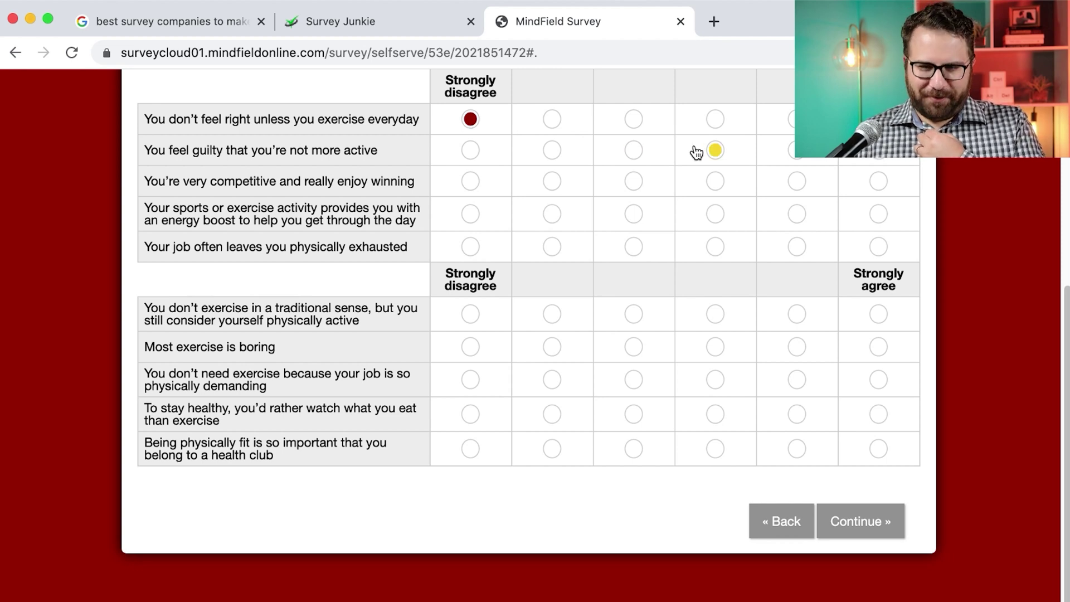
{"action": "left_click", "coordinate": [799, 159]}
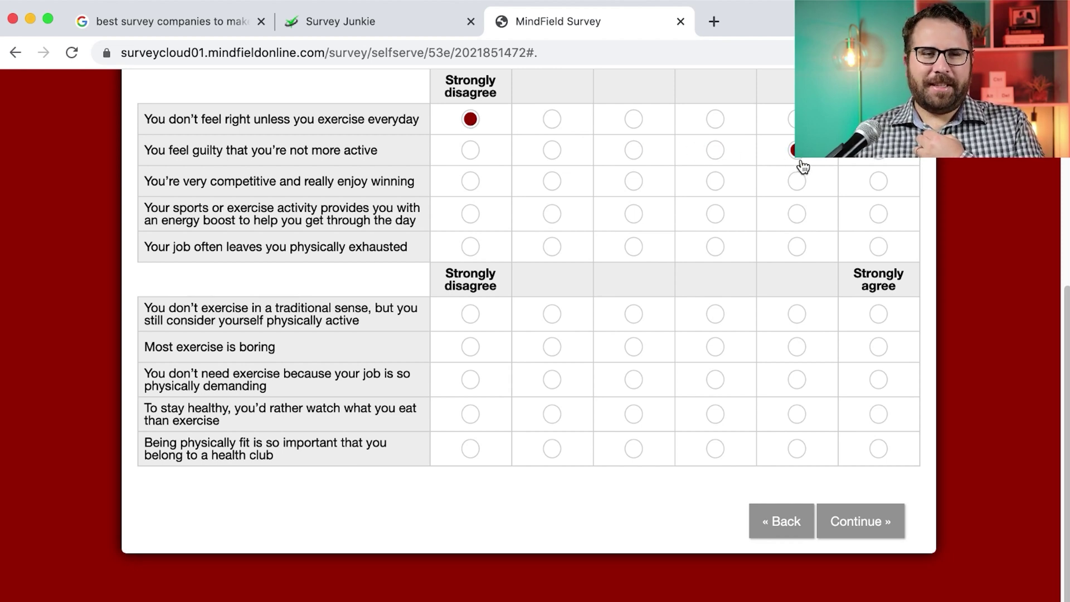
{"action": "left_click", "coordinate": [795, 184]}
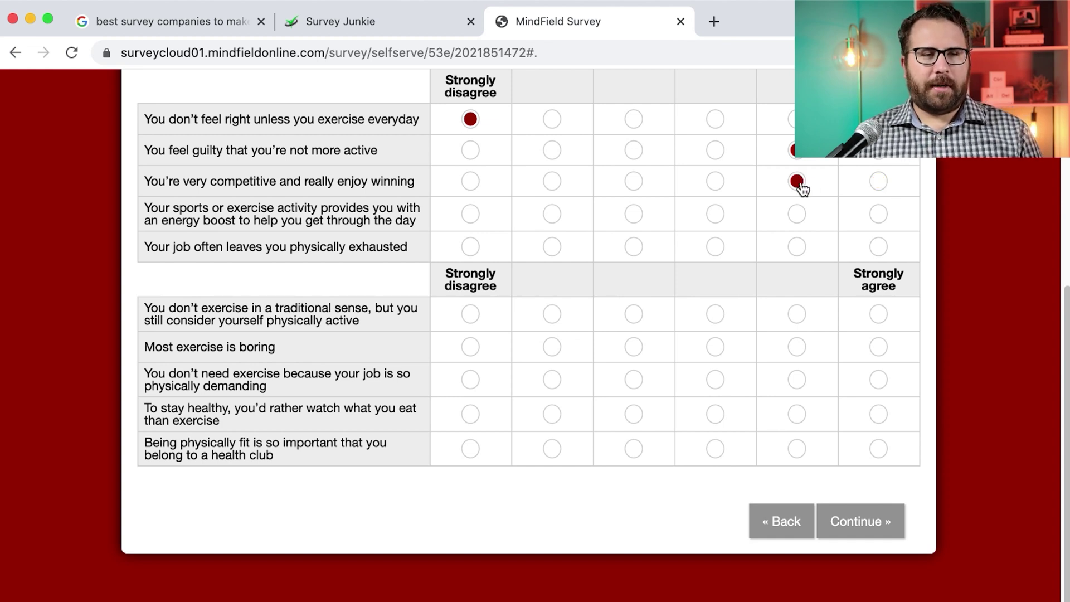
{"action": "left_click", "coordinate": [787, 217]}
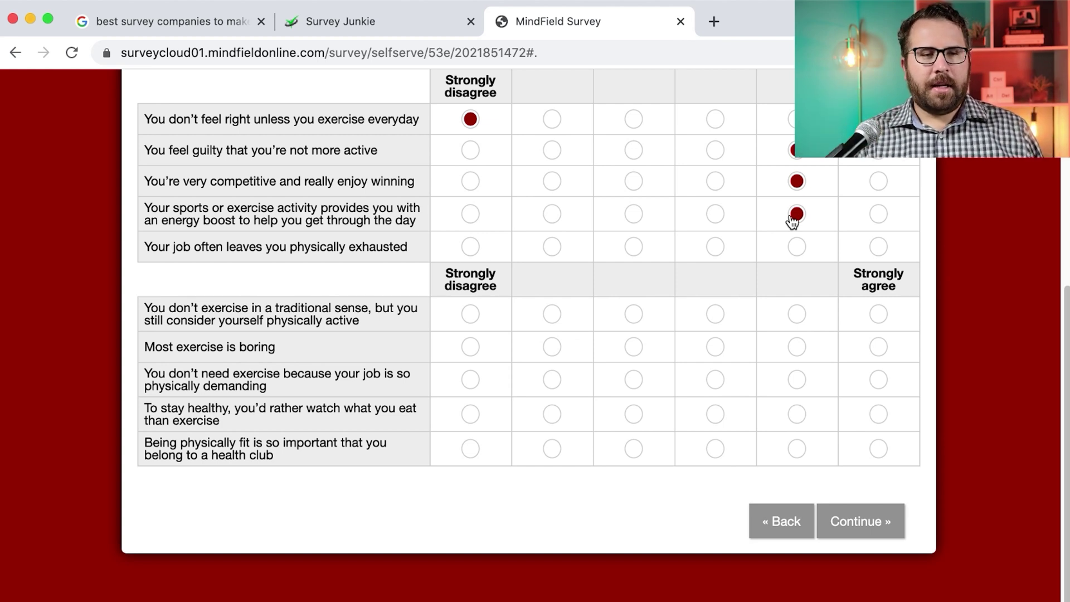
{"action": "left_click", "coordinate": [480, 248]}
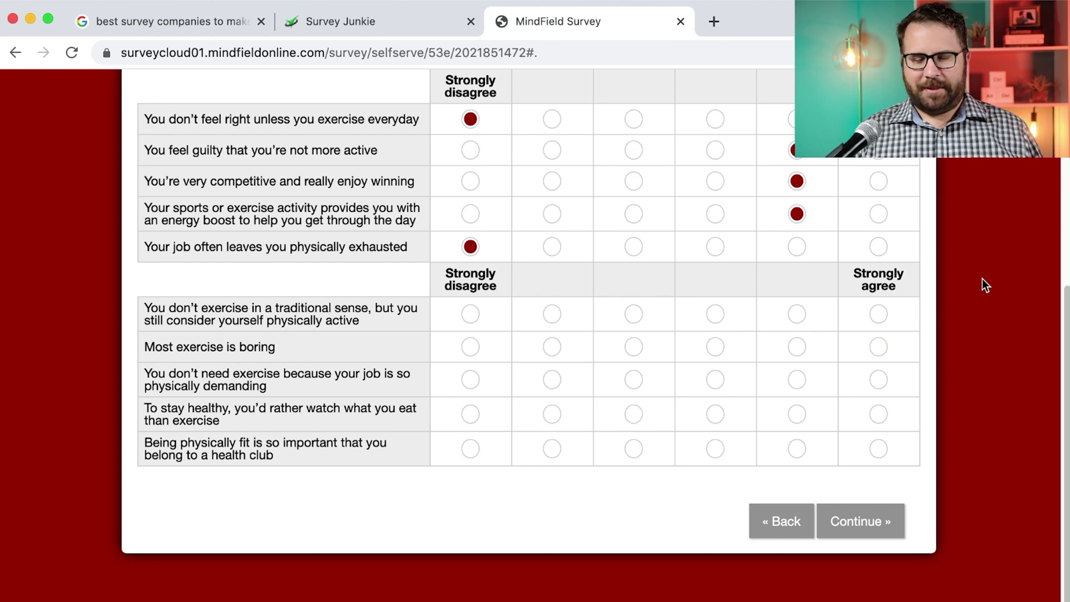
Rate non-traditional activity and 'Most exercise is boring' column two, demanding job strongly disagree, stay-healthy column five
{"action": "scroll", "coordinate": [982, 278], "scroll_direction": "down", "scroll_amount": 1}
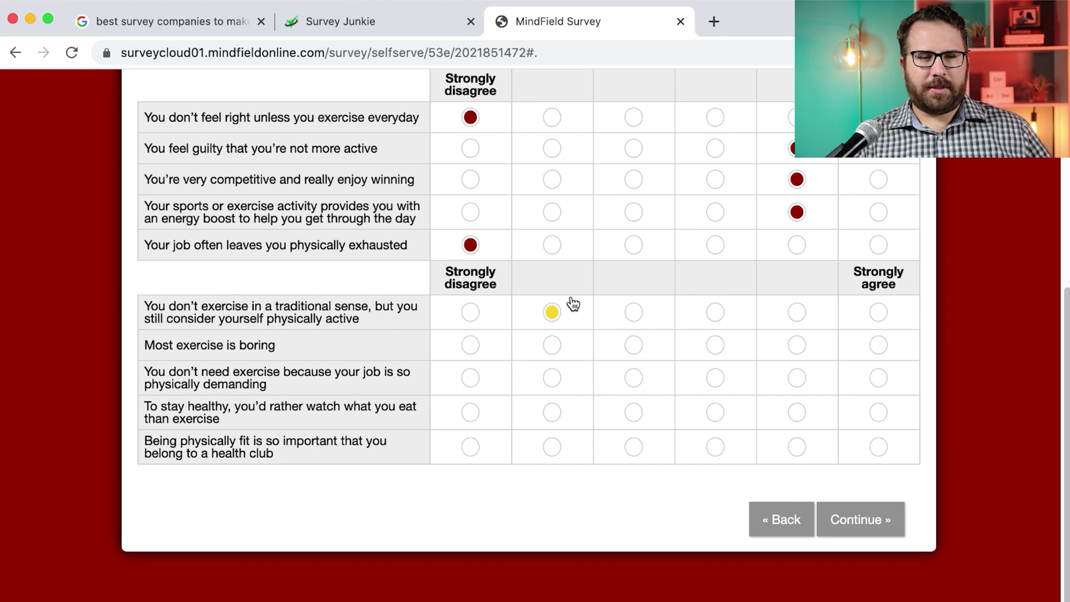
{"action": "left_click", "coordinate": [557, 312]}
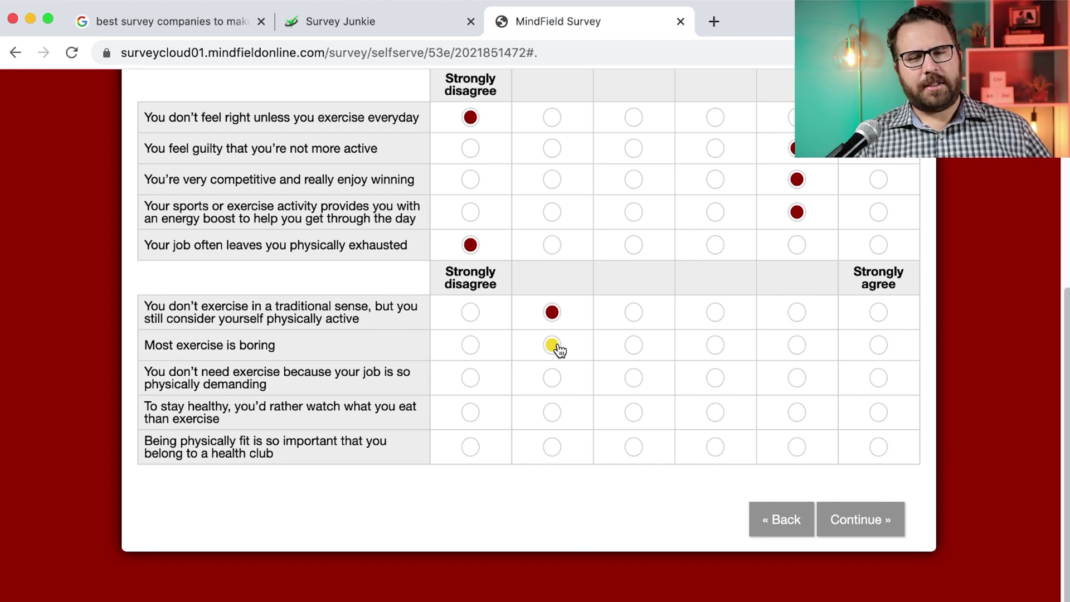
{"action": "left_click", "coordinate": [553, 346]}
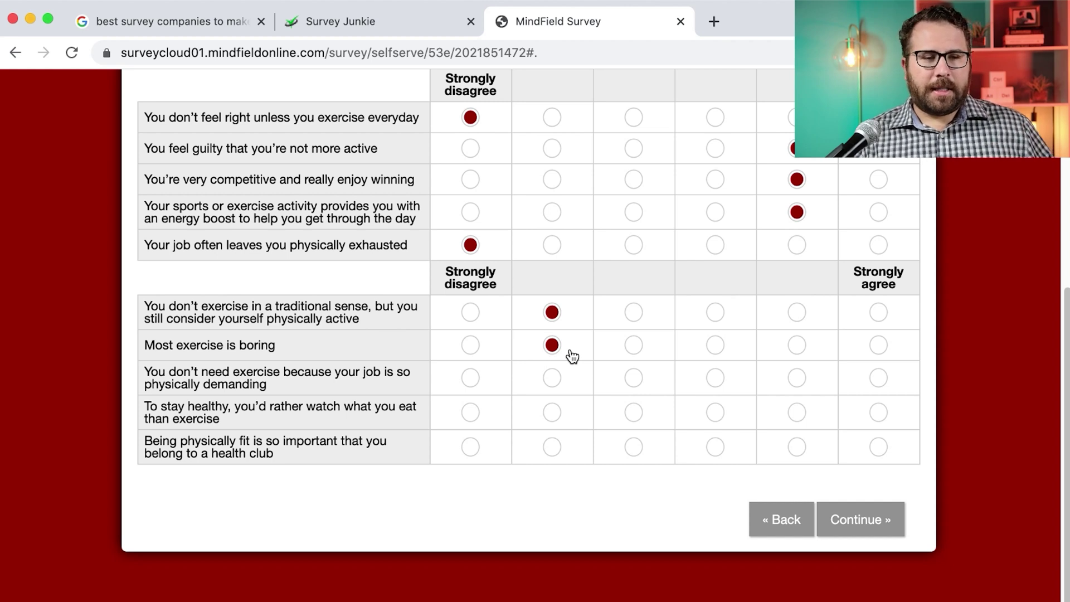
{"action": "left_click", "coordinate": [557, 377]}
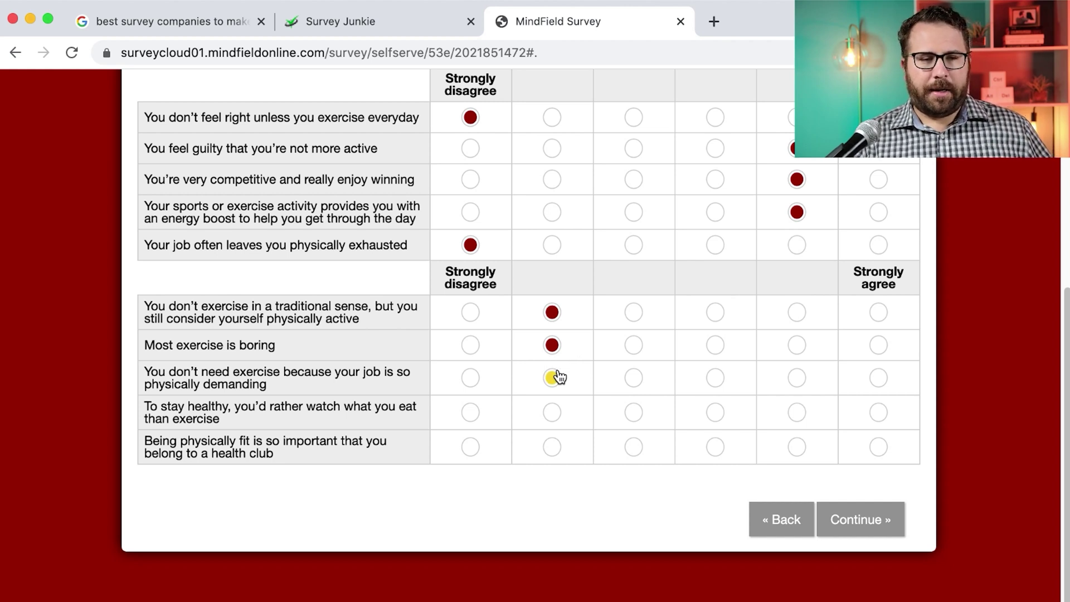
{"action": "left_click", "coordinate": [478, 379]}
{"action": "left_click", "coordinate": [472, 411]}
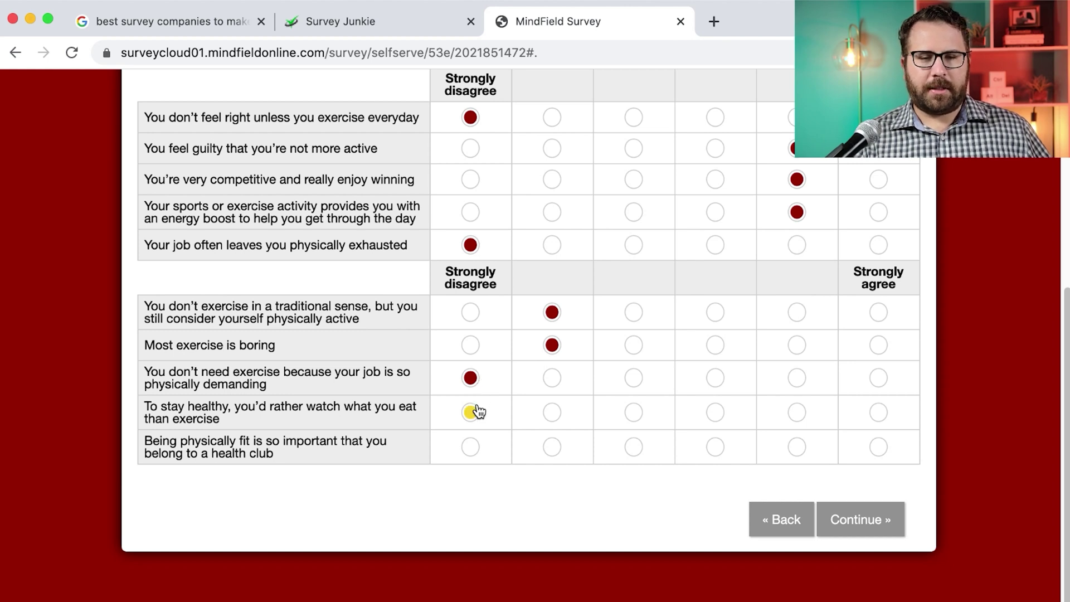
{"action": "left_click", "coordinate": [715, 412]}
{"action": "left_click", "coordinate": [796, 412]}
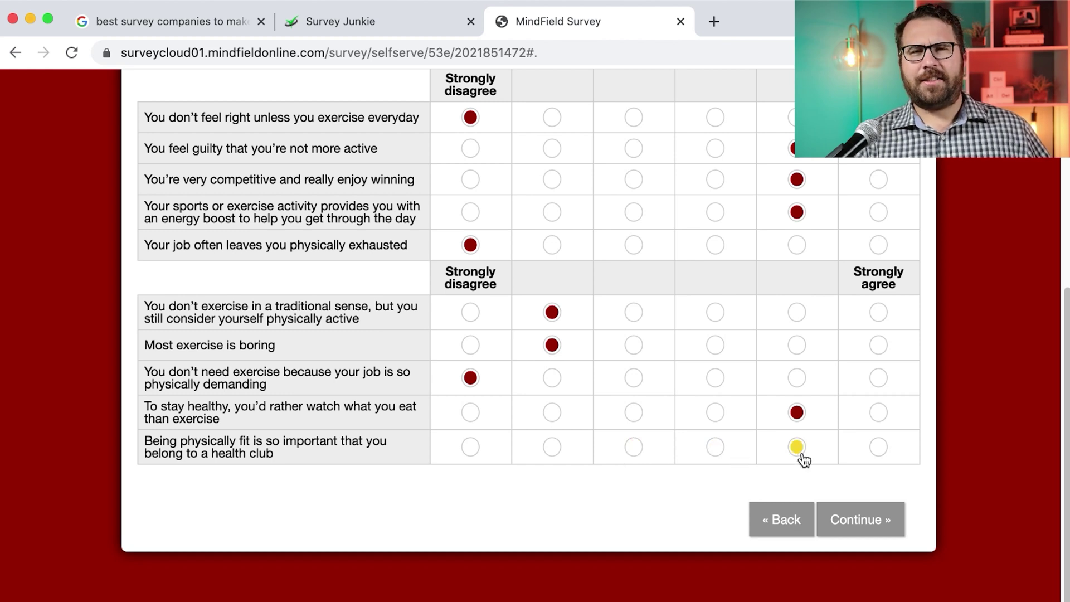
Strongly agree with the health-club membership statement and submit the exercise grid
{"action": "left_click", "coordinate": [882, 456]}
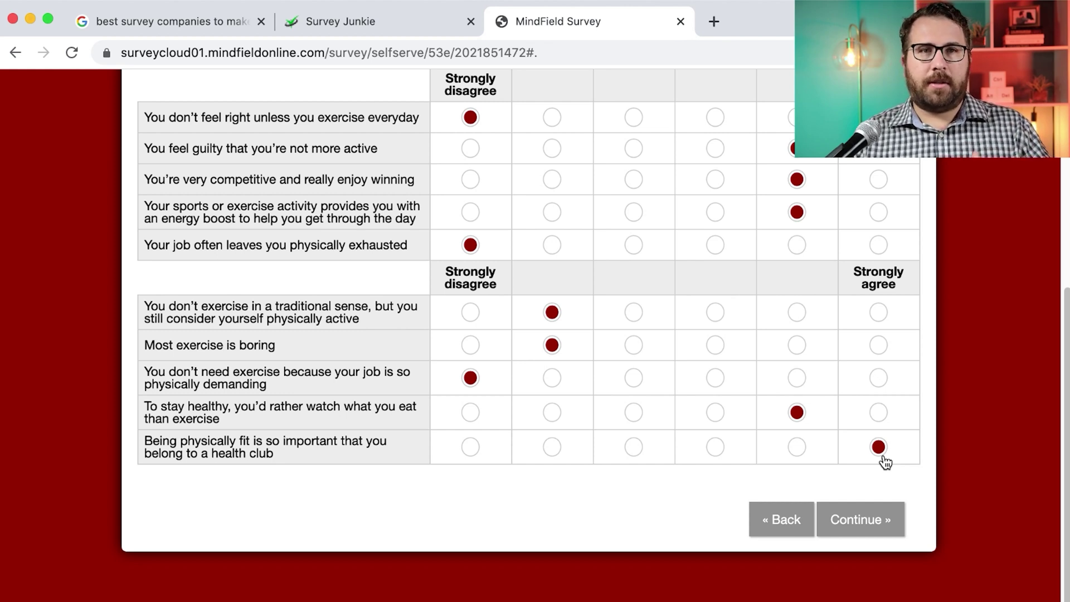
{"action": "left_click", "coordinate": [867, 515]}
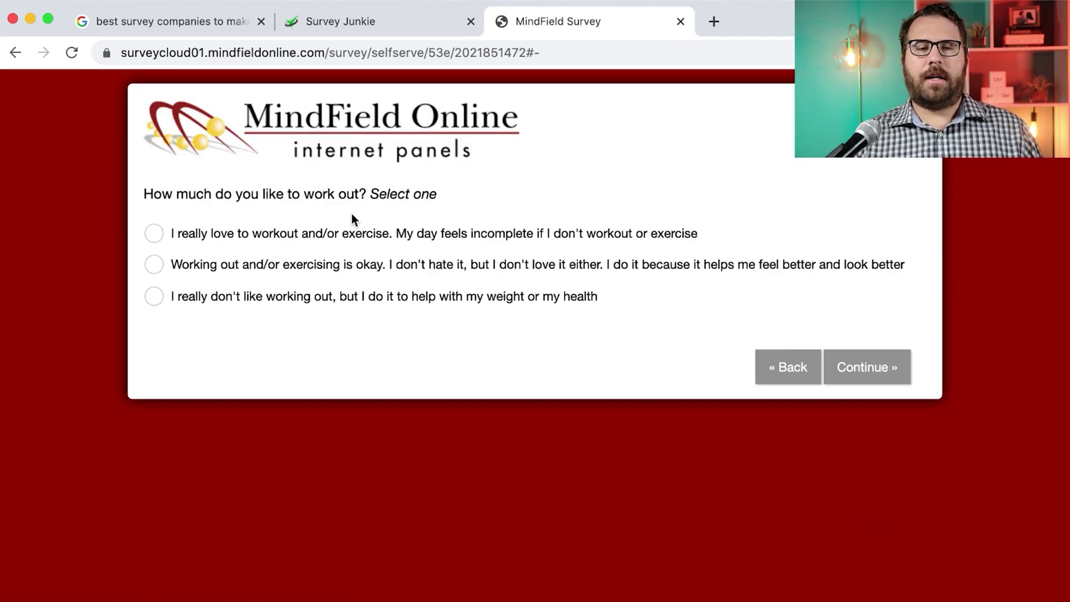
Answer 'Working out is okay', 'None of these' for weekly team sports, and No to sports drinks
{"action": "left_click", "coordinate": [309, 266]}
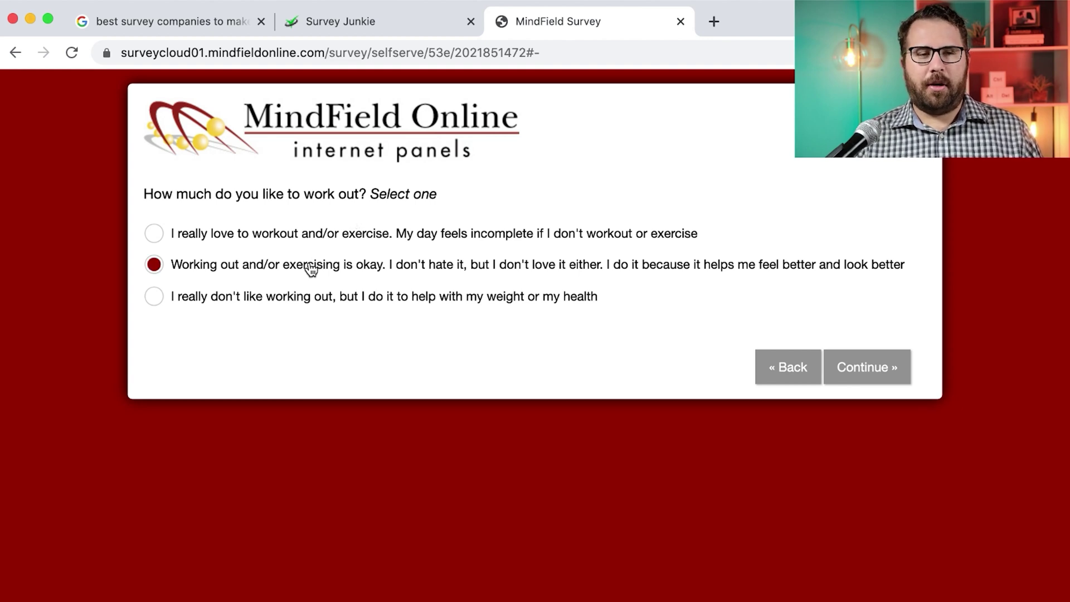
{"action": "left_click", "coordinate": [856, 379]}
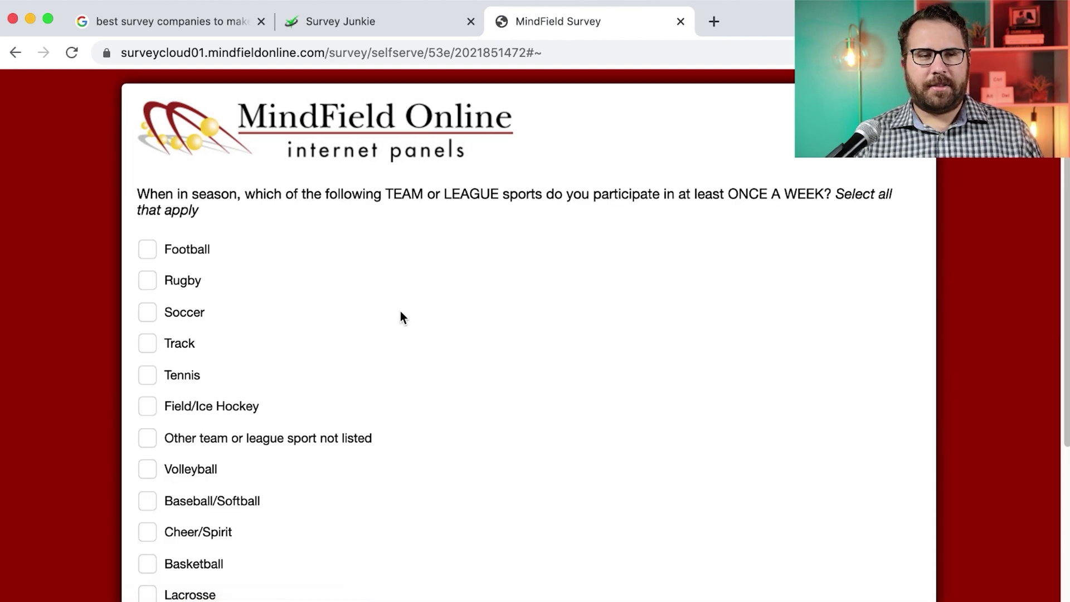
{"action": "scroll", "coordinate": [401, 314], "scroll_direction": "down", "scroll_amount": 3}
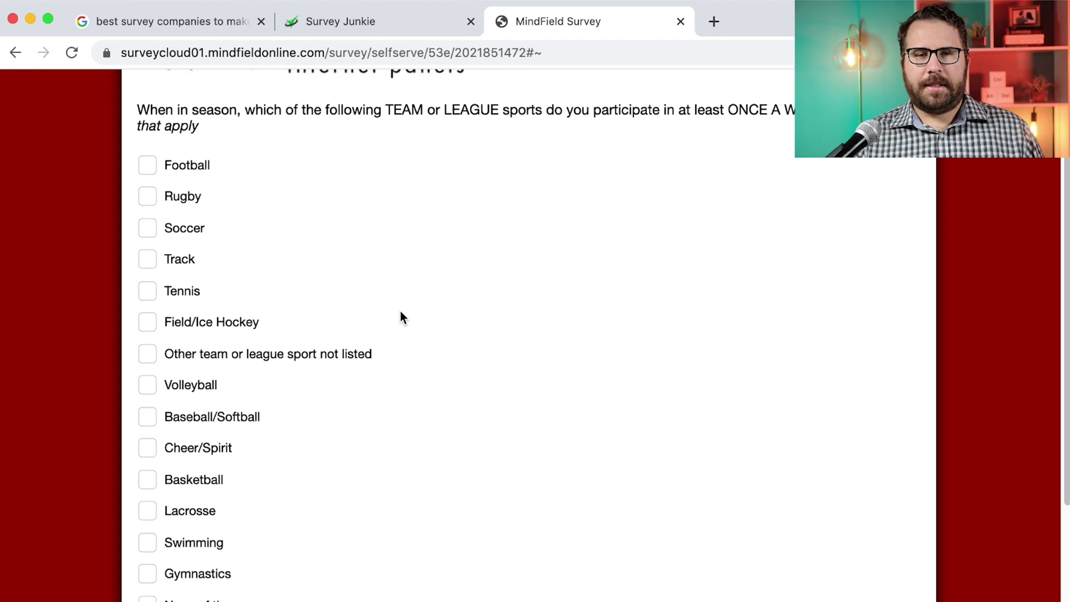
{"action": "scroll", "coordinate": [400, 312], "scroll_direction": "down", "scroll_amount": 1}
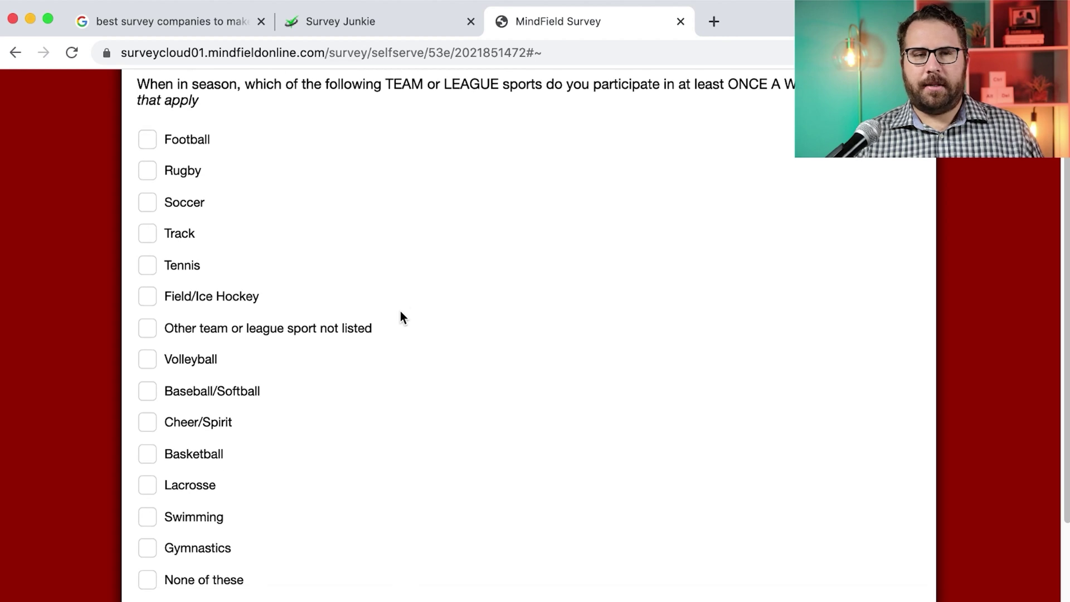
{"action": "scroll", "coordinate": [310, 427], "scroll_direction": "down", "scroll_amount": 2}
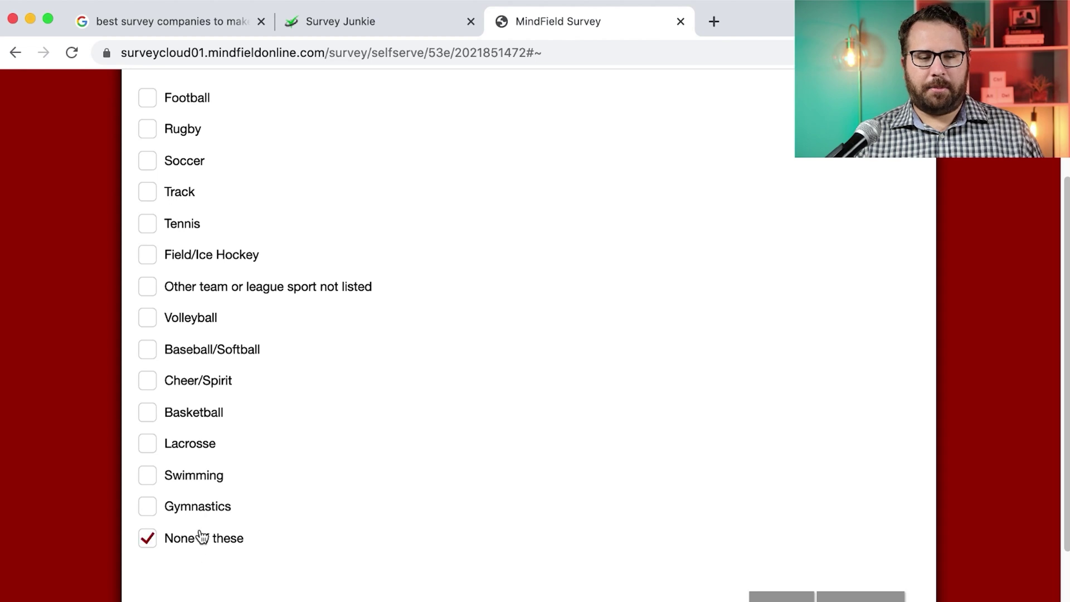
{"action": "scroll", "coordinate": [667, 556], "scroll_direction": "down", "scroll_amount": 3}
{"action": "left_click", "coordinate": [874, 553]}
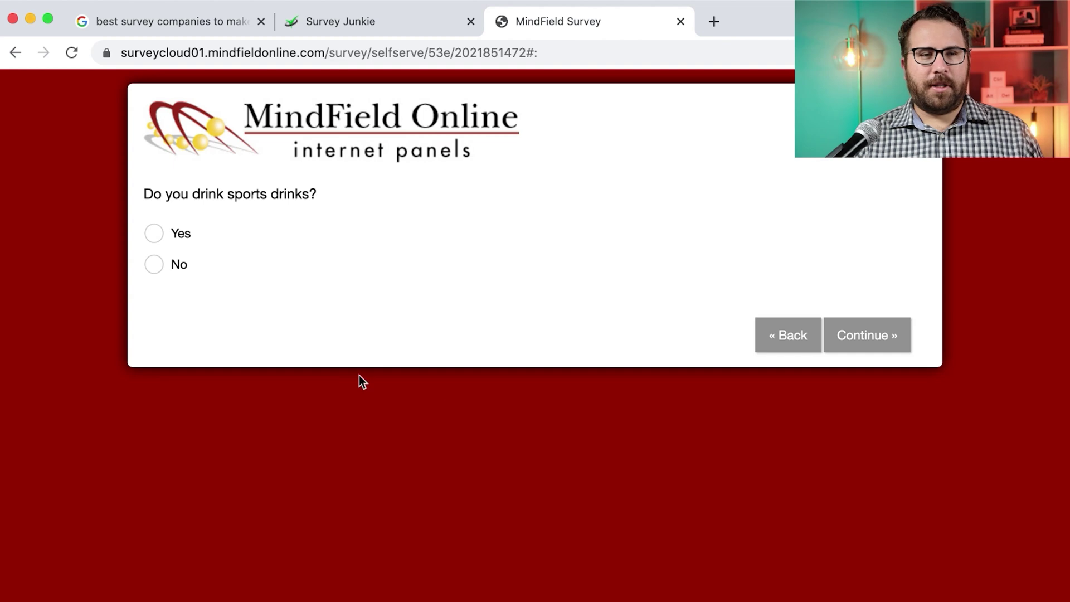
{"action": "left_click", "coordinate": [156, 266]}
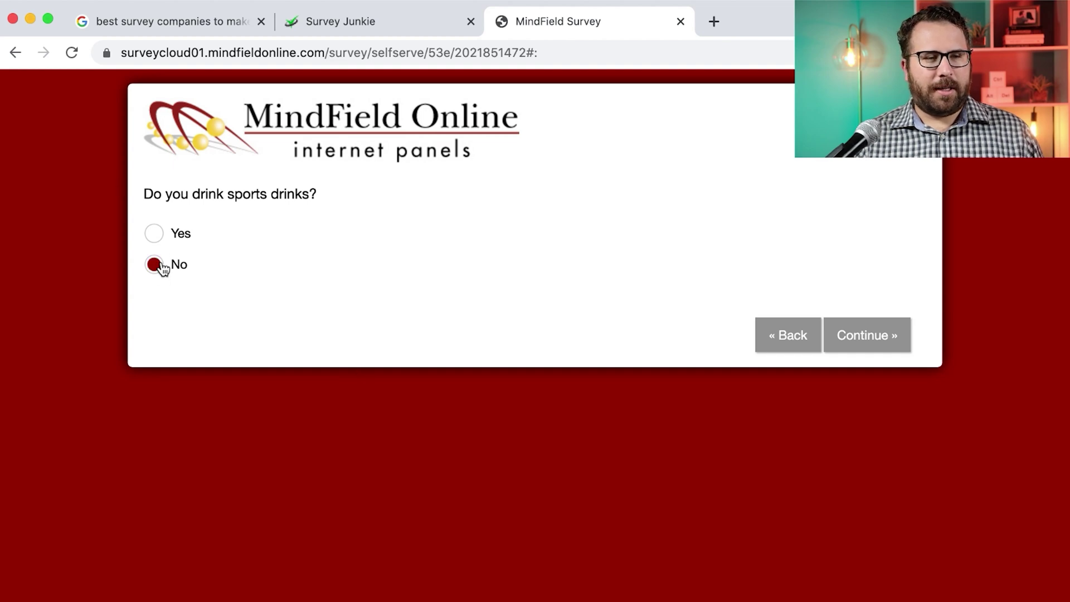
{"action": "left_click", "coordinate": [859, 338]}
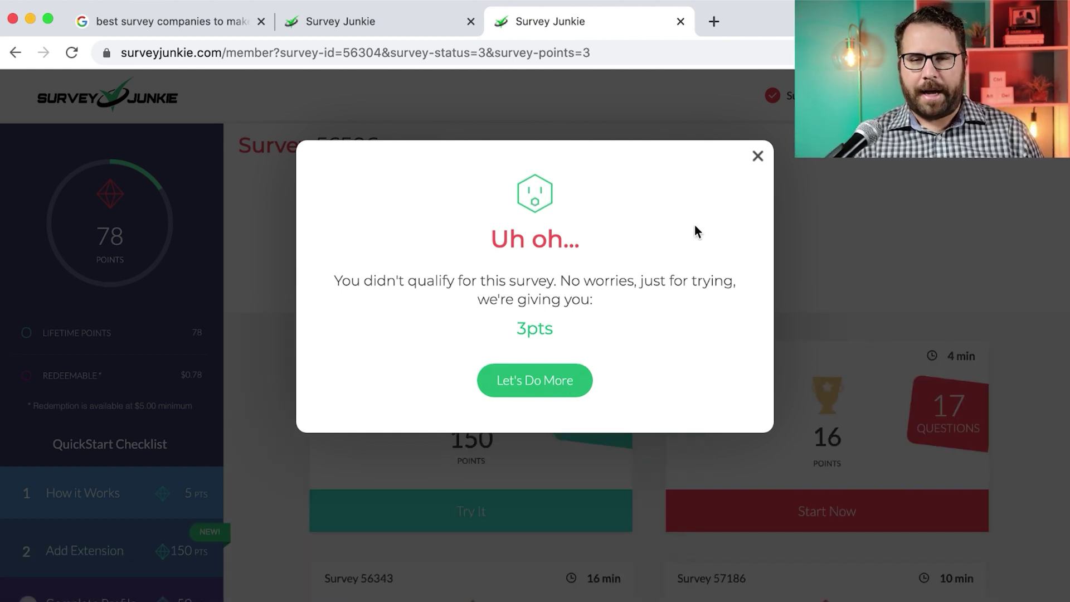
Dismiss the did-not-qualify notice and answer Less than once a month, Yellow, 5, and Cabbage
{"action": "left_click", "coordinate": [563, 375]}
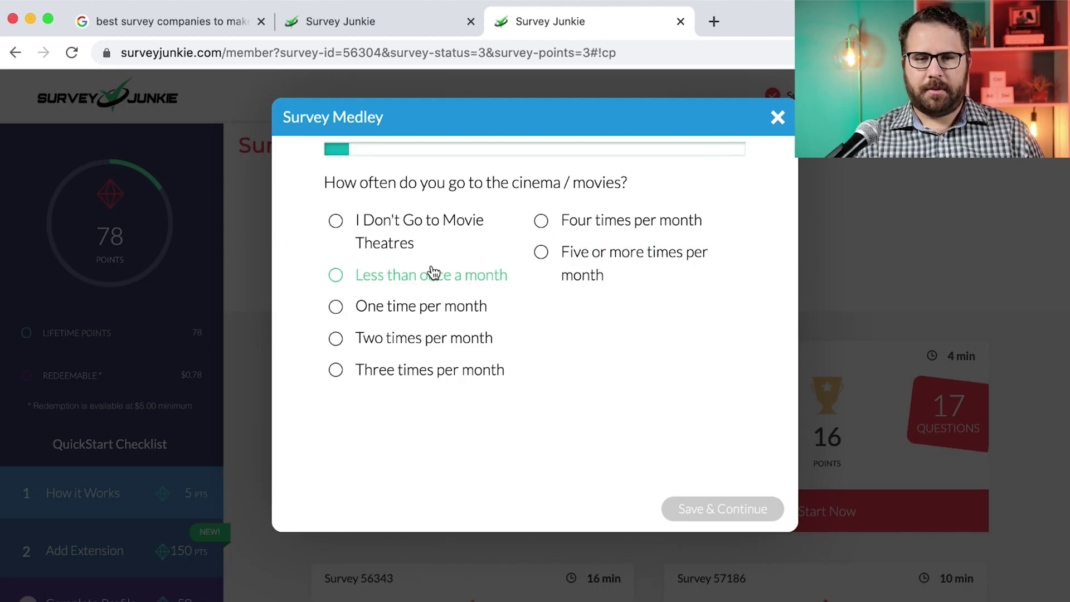
{"action": "left_click", "coordinate": [429, 283]}
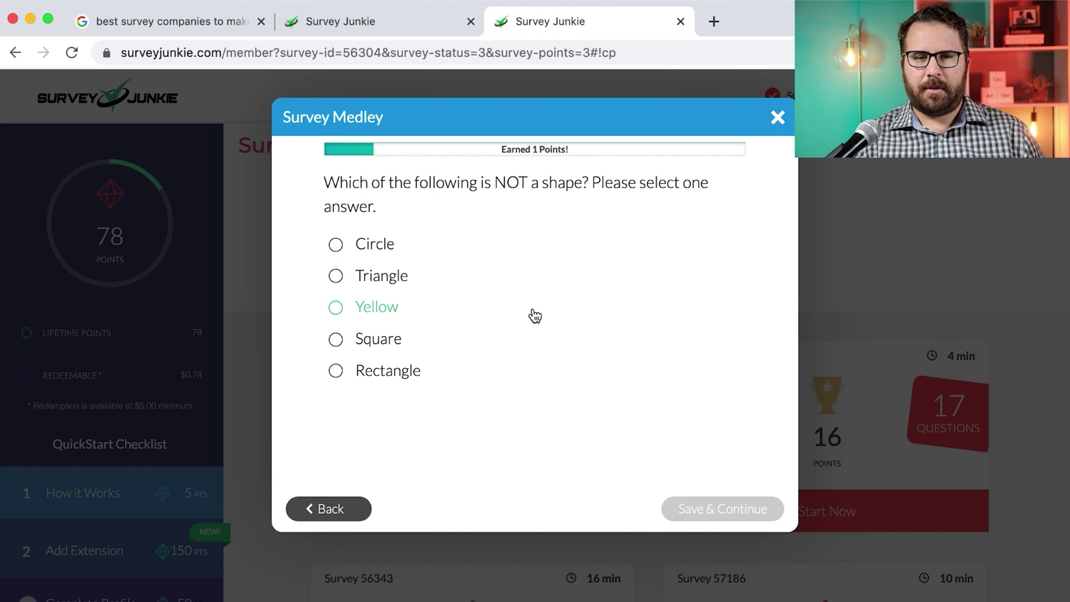
{"action": "left_click", "coordinate": [403, 318]}
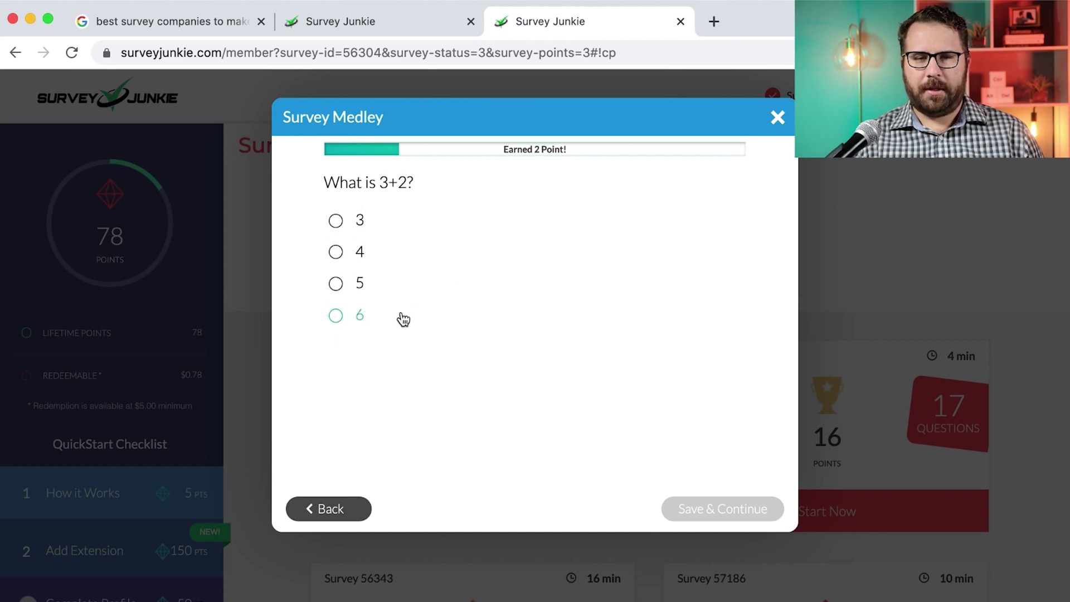
{"action": "left_click", "coordinate": [375, 293]}
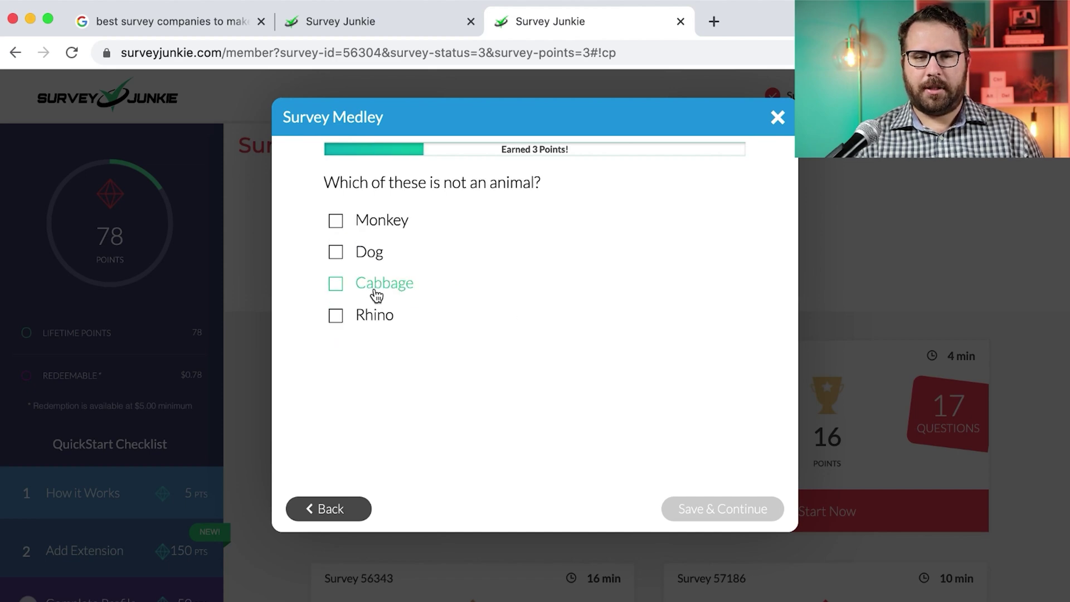
{"action": "left_click", "coordinate": [376, 294]}
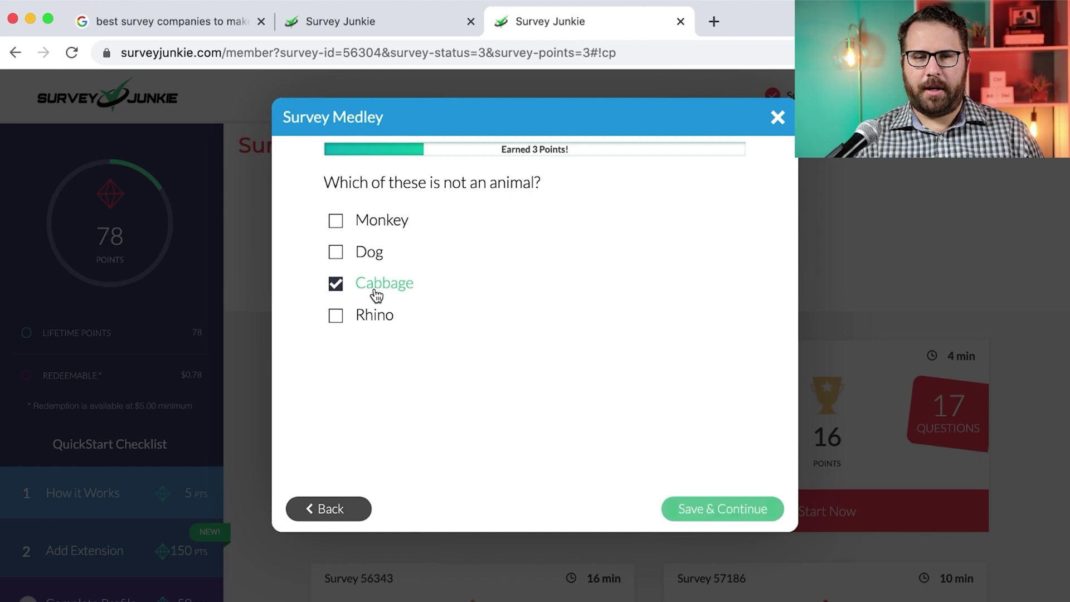
{"action": "left_click", "coordinate": [708, 508]}
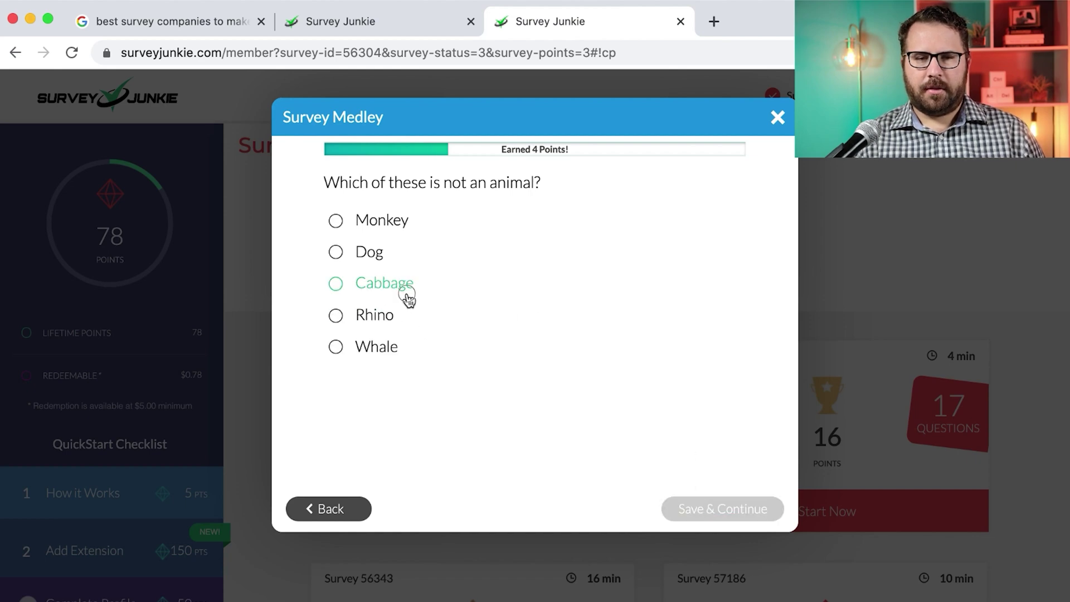
{"action": "left_click", "coordinate": [406, 293]}
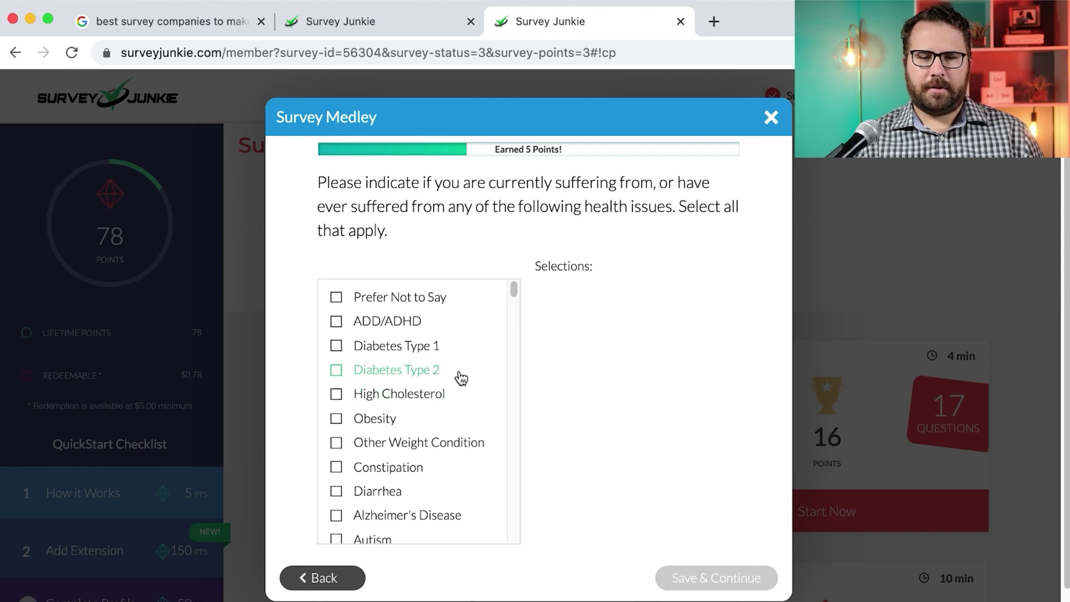
Tick Other Weight Condition in the health-issues checklist
{"action": "scroll", "coordinate": [460, 378], "scroll_direction": "down", "scroll_amount": 5}
{"action": "scroll", "coordinate": [461, 378], "scroll_direction": "down", "scroll_amount": 2}
{"action": "scroll", "coordinate": [460, 379], "scroll_direction": "up", "scroll_amount": 2}
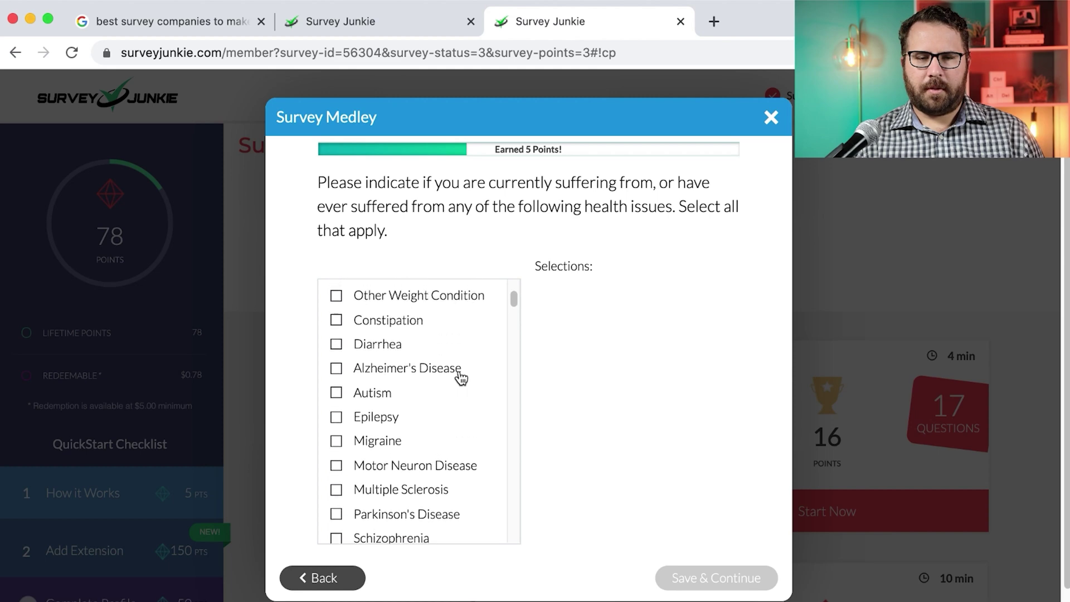
{"action": "scroll", "coordinate": [460, 378], "scroll_direction": "up", "scroll_amount": 2}
{"action": "left_click", "coordinate": [451, 341]}
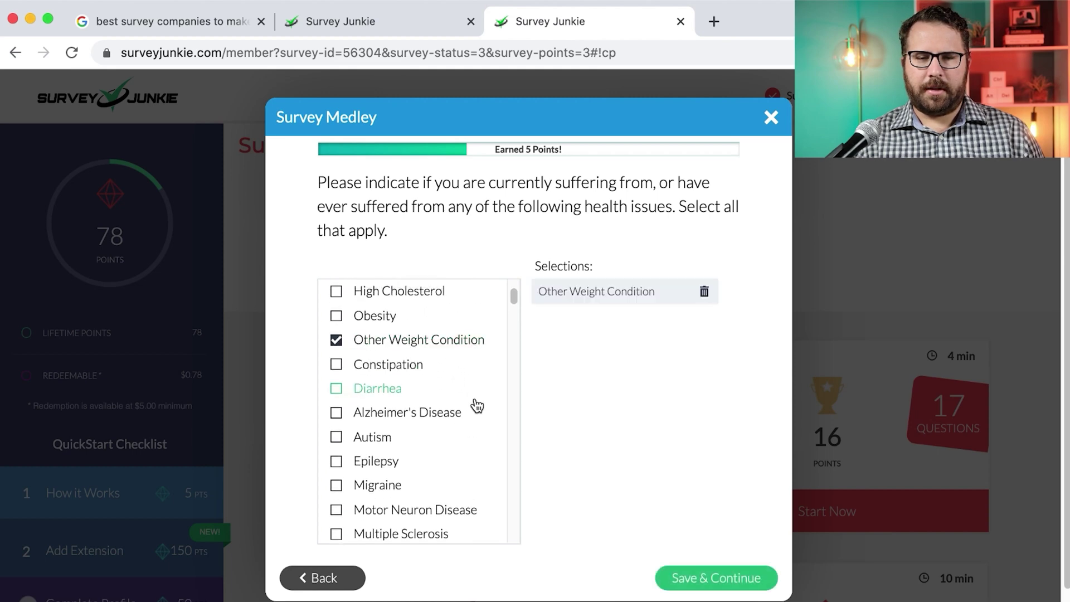
Also tick Canker Sores, Nearsightedness and Eczema further down the checklist
{"action": "scroll", "coordinate": [477, 405], "scroll_direction": "down", "scroll_amount": 5}
{"action": "scroll", "coordinate": [477, 405], "scroll_direction": "down", "scroll_amount": 10}
{"action": "scroll", "coordinate": [477, 406], "scroll_direction": "down", "scroll_amount": 10}
{"action": "scroll", "coordinate": [477, 405], "scroll_direction": "down", "scroll_amount": 7}
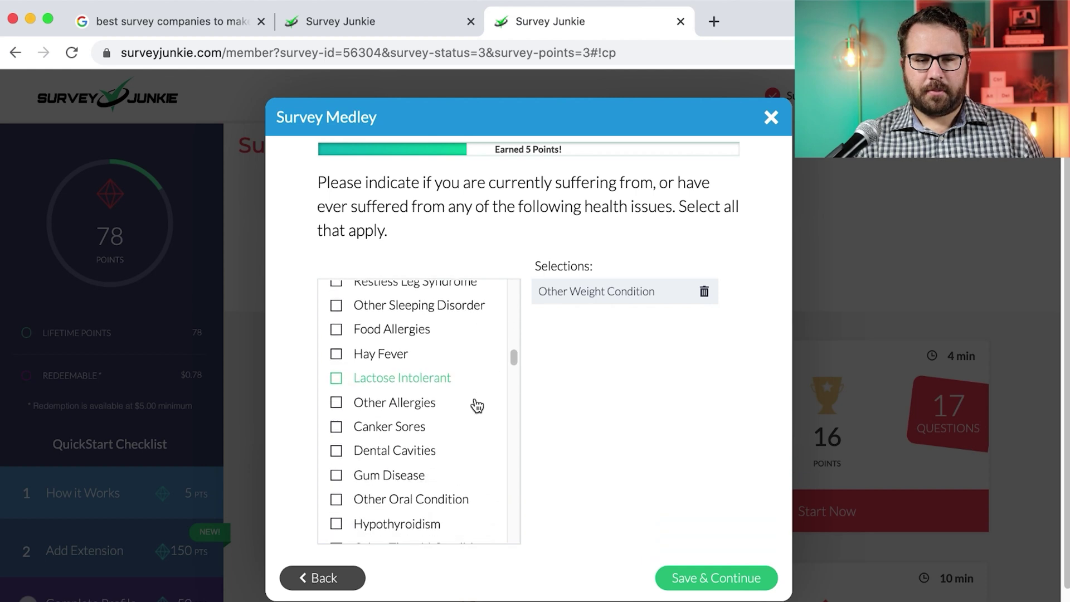
{"action": "scroll", "coordinate": [477, 405], "scroll_direction": "down", "scroll_amount": 5}
{"action": "scroll", "coordinate": [477, 405], "scroll_direction": "down", "scroll_amount": 3}
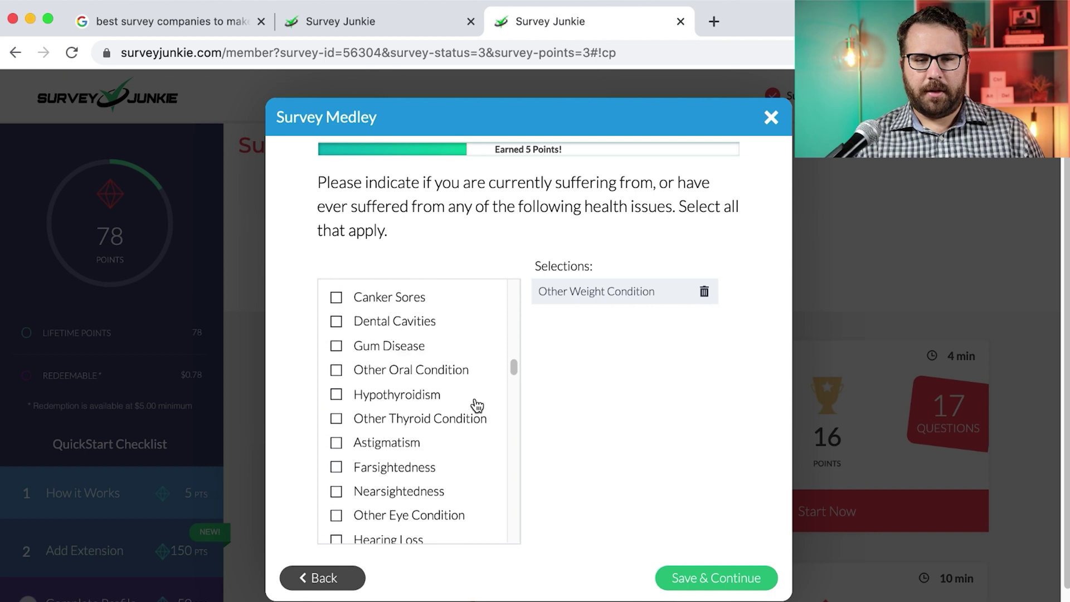
{"action": "left_click", "coordinate": [414, 303]}
{"action": "scroll", "coordinate": [500, 389], "scroll_direction": "down", "scroll_amount": 4}
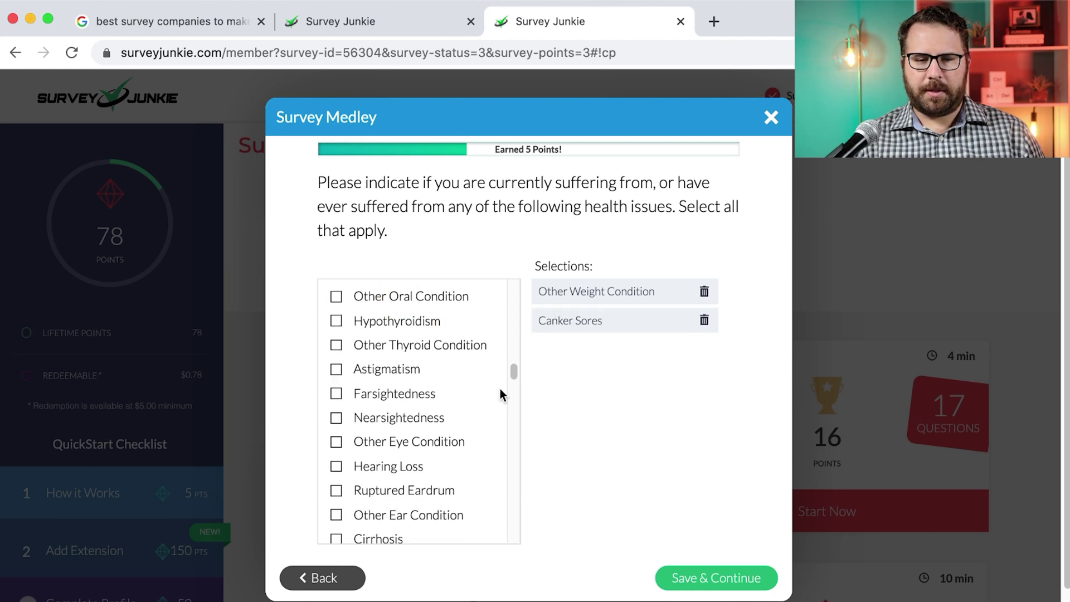
{"action": "left_click", "coordinate": [433, 393]}
{"action": "scroll", "coordinate": [467, 407], "scroll_direction": "down", "scroll_amount": 6}
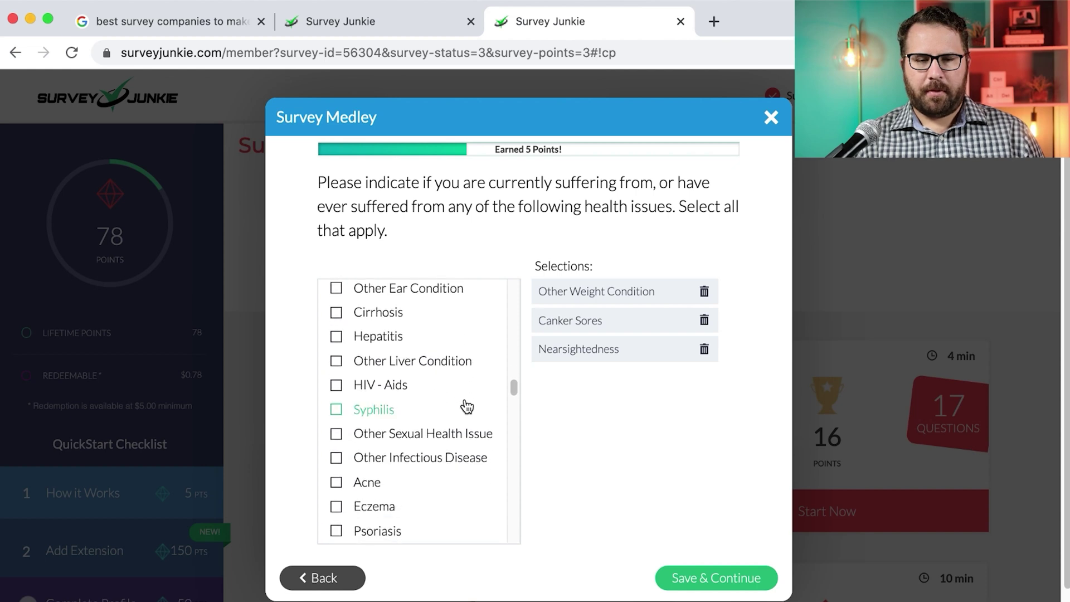
{"action": "scroll", "coordinate": [467, 407], "scroll_direction": "down", "scroll_amount": 5}
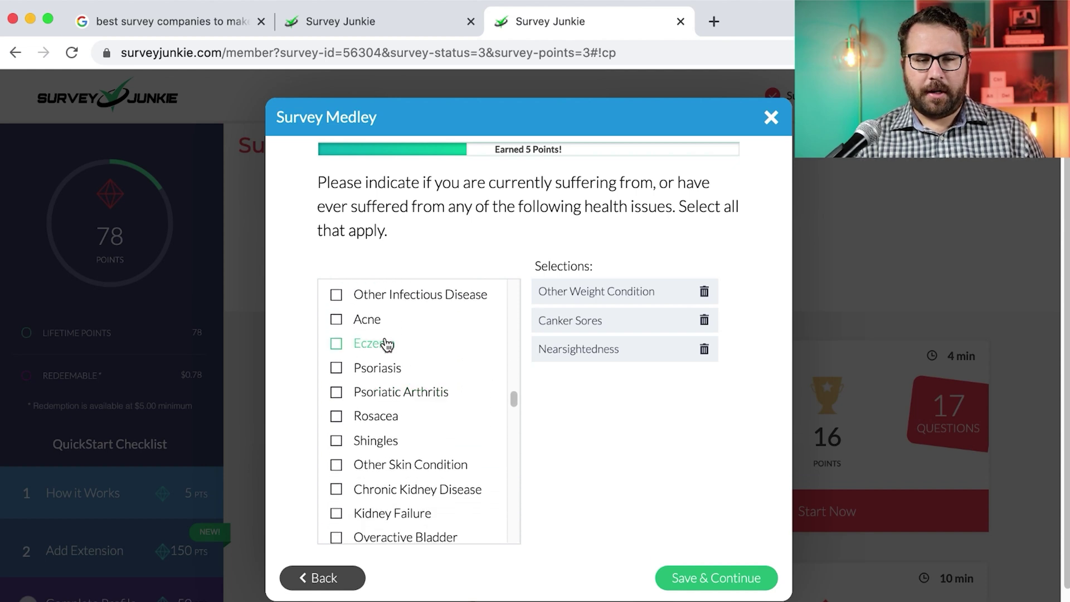
{"action": "left_click", "coordinate": [393, 348]}
{"action": "scroll", "coordinate": [494, 401], "scroll_direction": "down", "scroll_amount": 7}
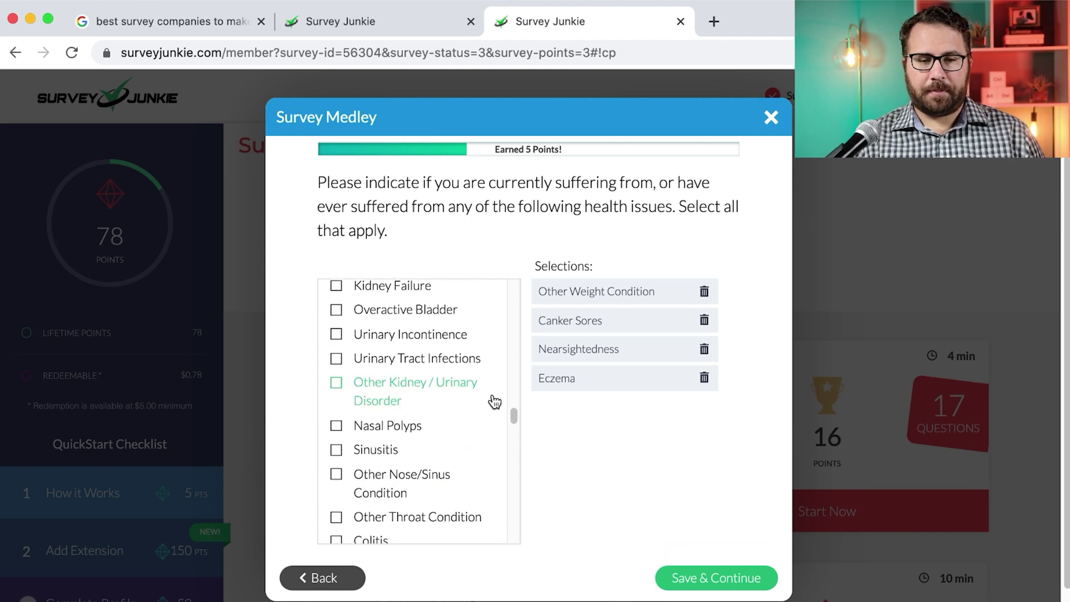
{"action": "scroll", "coordinate": [468, 405], "scroll_direction": "down", "scroll_amount": 15}
{"action": "scroll", "coordinate": [468, 405], "scroll_direction": "down", "scroll_amount": 10}
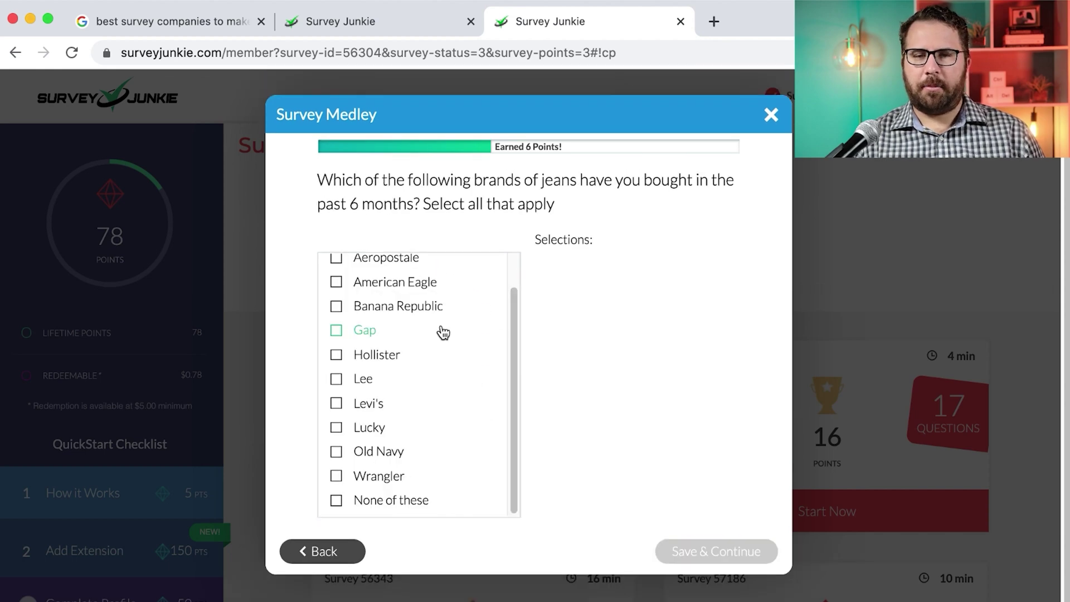
Answer None of these for the jeans brands bought
{"action": "scroll", "coordinate": [443, 333], "scroll_direction": "up", "scroll_amount": 1}
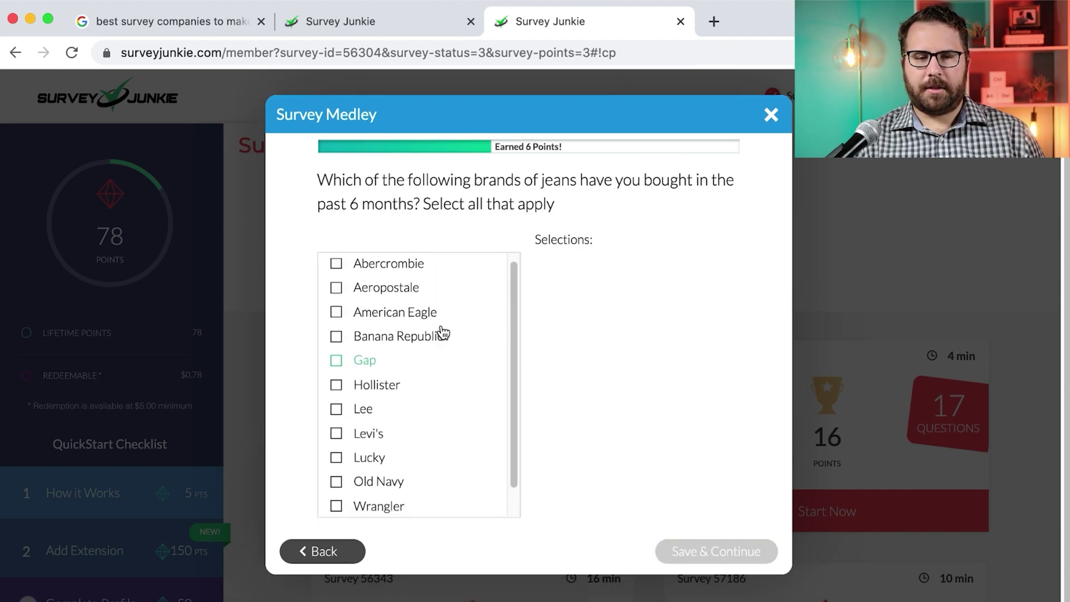
{"action": "scroll", "coordinate": [443, 333], "scroll_direction": "down", "scroll_amount": 1}
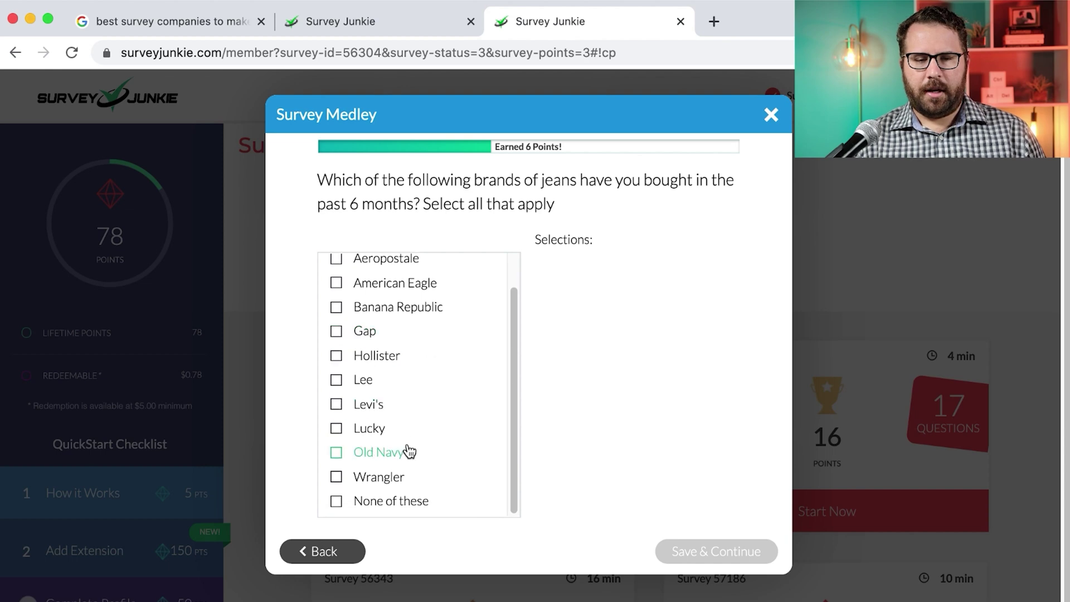
{"action": "left_click", "coordinate": [397, 486]}
{"action": "left_click", "coordinate": [397, 504]}
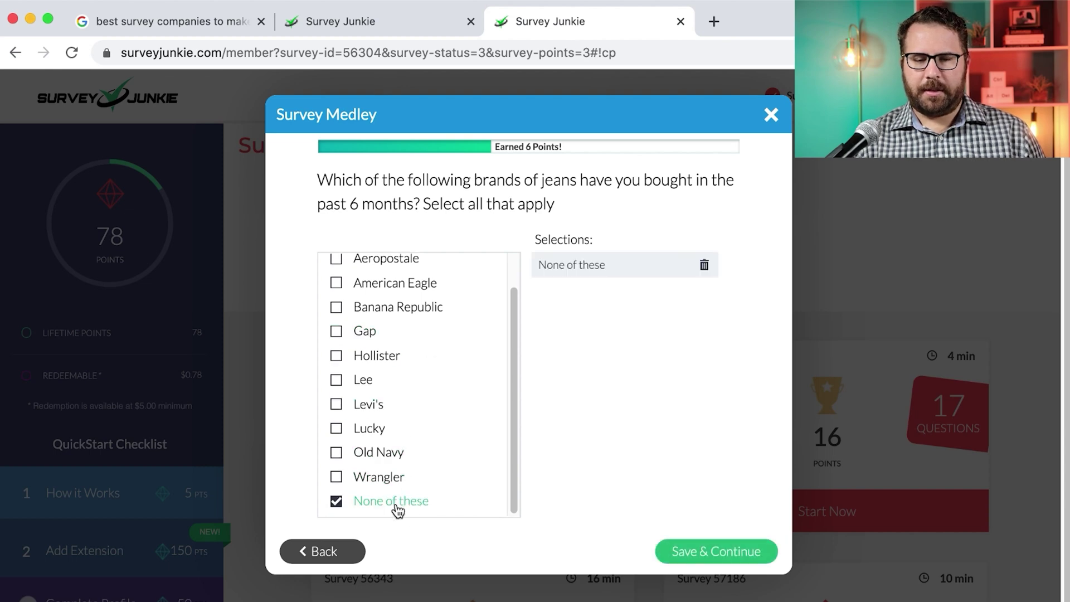
{"action": "left_click", "coordinate": [696, 555]}
Tick alcohol, foods, supplements, medication, clothing, furniture, books, luggage, bedding, garden and hardware as purchased
{"action": "scroll", "coordinate": [488, 332], "scroll_direction": "up", "scroll_amount": 1}
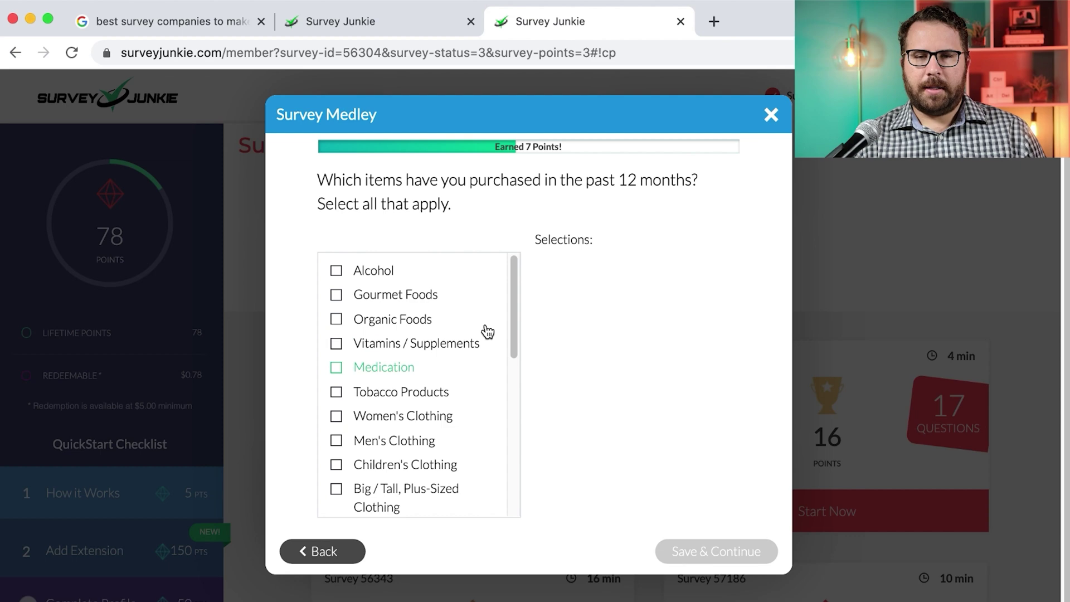
{"action": "left_click", "coordinate": [390, 272]}
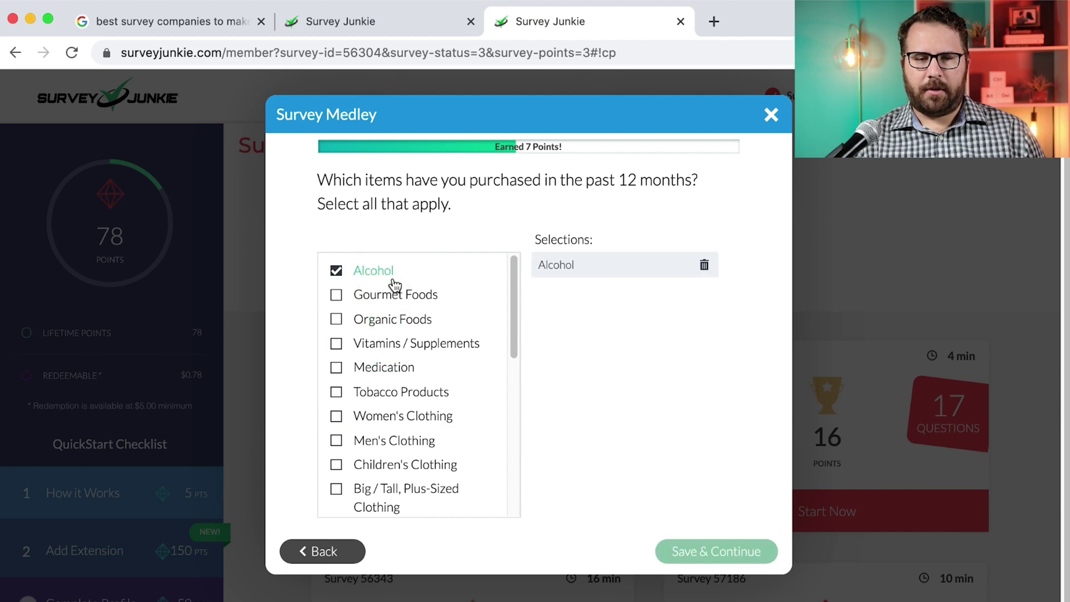
{"action": "left_click", "coordinate": [393, 295]}
{"action": "left_click", "coordinate": [393, 320]}
{"action": "left_click", "coordinate": [393, 348]}
{"action": "left_click", "coordinate": [393, 367]}
{"action": "scroll", "coordinate": [401, 437], "scroll_direction": "down", "scroll_amount": 3}
{"action": "left_click", "coordinate": [393, 303]}
{"action": "left_click", "coordinate": [393, 327]}
{"action": "left_click", "coordinate": [392, 351]}
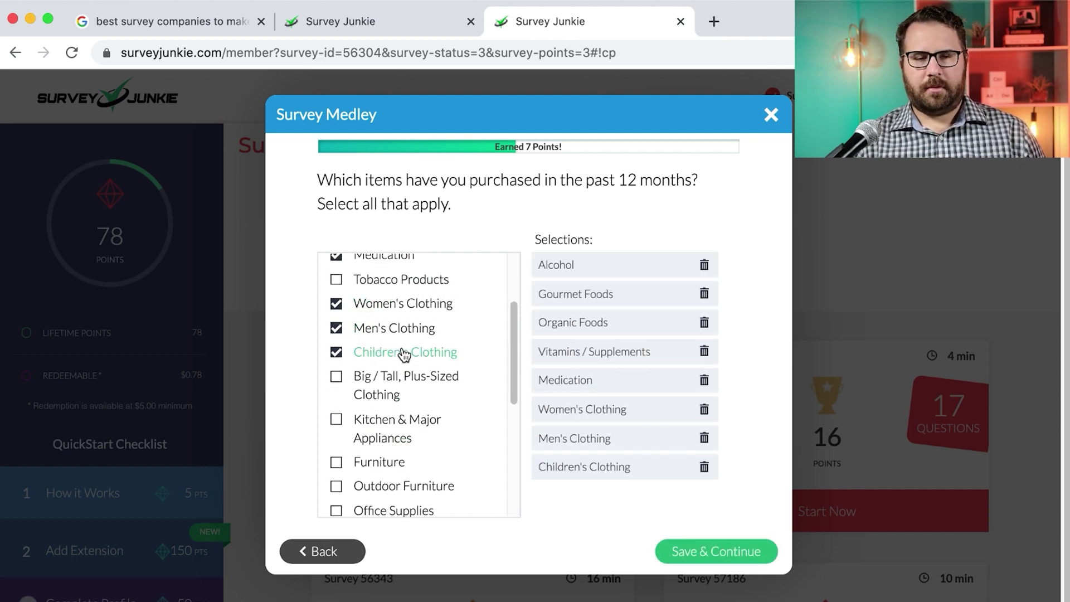
{"action": "scroll", "coordinate": [401, 342], "scroll_direction": "down", "scroll_amount": 5}
{"action": "left_click", "coordinate": [393, 261]}
{"action": "left_click", "coordinate": [393, 285]}
{"action": "left_click", "coordinate": [393, 334]}
{"action": "scroll", "coordinate": [400, 320], "scroll_direction": "down", "scroll_amount": 2}
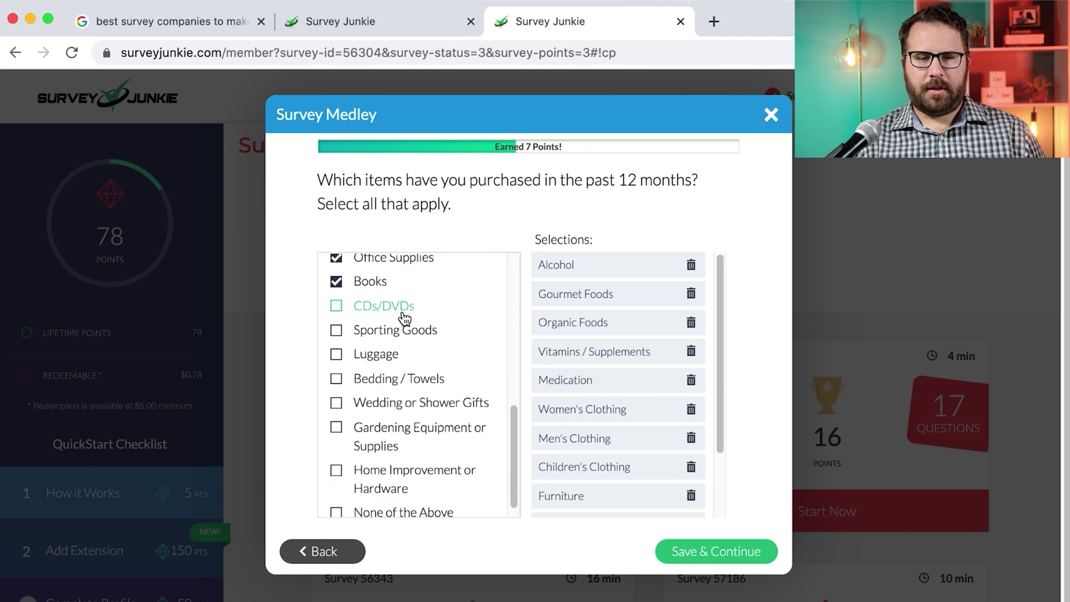
{"action": "scroll", "coordinate": [396, 334], "scroll_direction": "down", "scroll_amount": 1}
{"action": "left_click", "coordinate": [396, 342]}
{"action": "left_click", "coordinate": [419, 371]}
{"action": "left_click", "coordinate": [410, 431]}
{"action": "left_click", "coordinate": [410, 460]}
{"action": "left_click", "coordinate": [686, 551]}
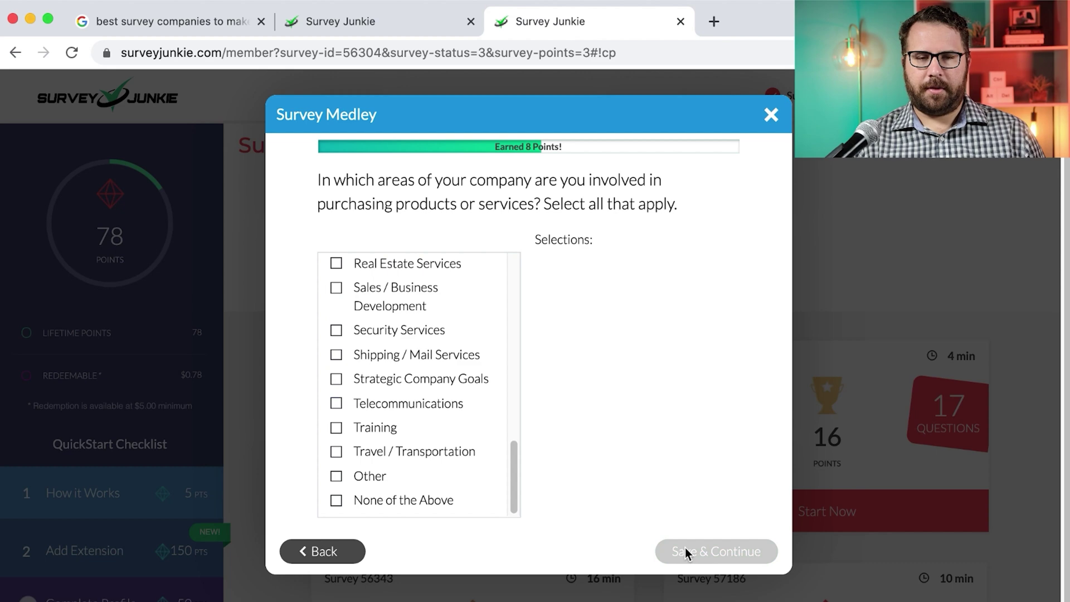
Tick advertising, insurance, IT hardware/software, consulting, benefits, financial services and other company purchasing areas
{"action": "scroll", "coordinate": [446, 399], "scroll_direction": "up", "scroll_amount": 10}
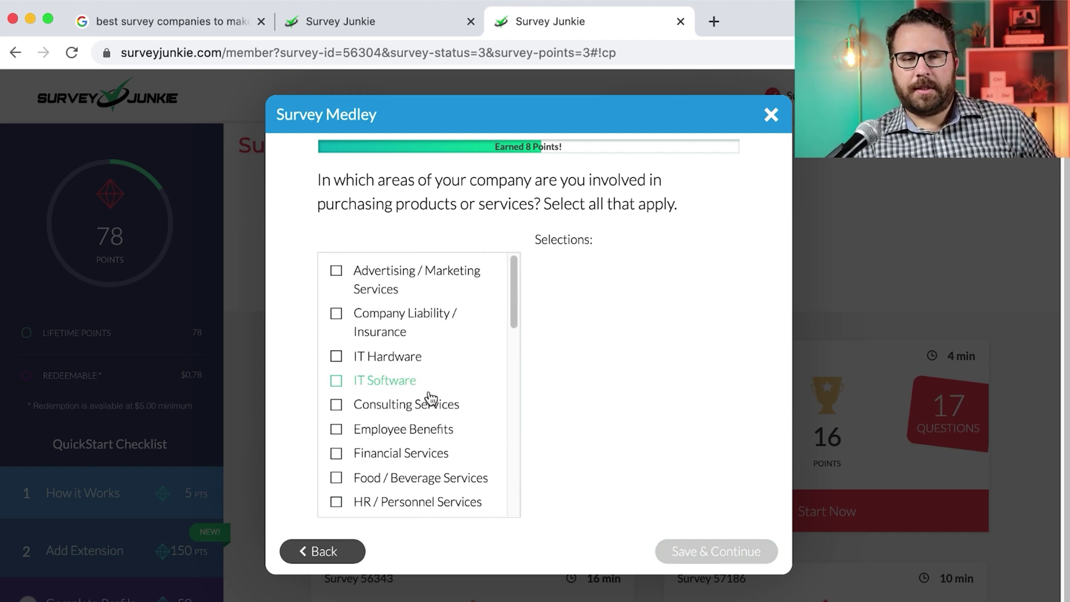
{"action": "left_click", "coordinate": [379, 292]}
{"action": "left_click", "coordinate": [381, 327]}
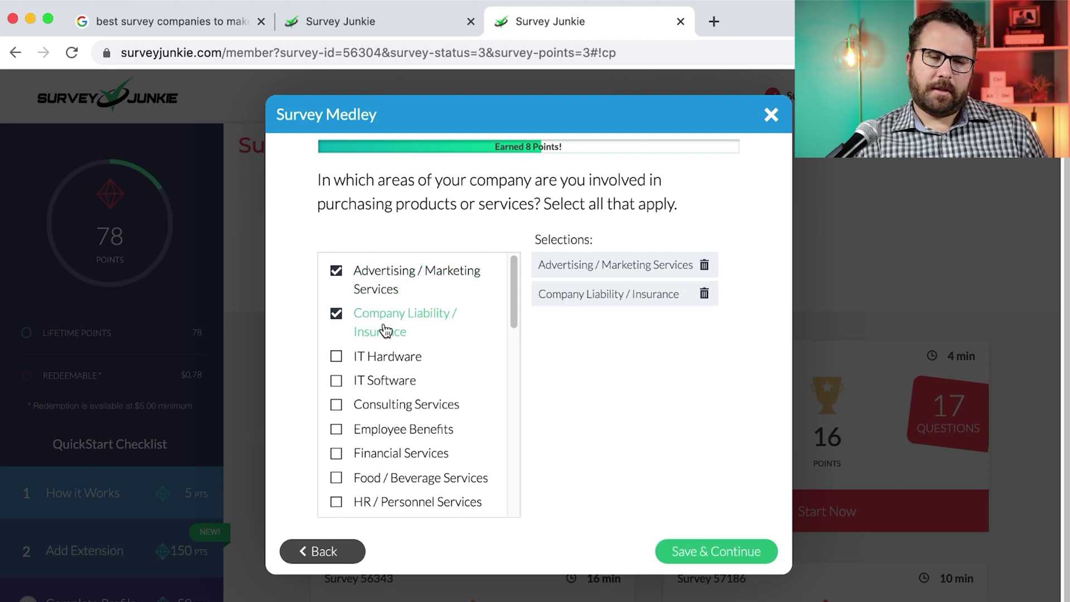
{"action": "left_click", "coordinate": [382, 355]}
{"action": "left_click", "coordinate": [381, 384]}
{"action": "left_click", "coordinate": [381, 404]}
{"action": "left_click", "coordinate": [381, 429]}
{"action": "left_click", "coordinate": [381, 453]}
{"action": "scroll", "coordinate": [379, 424], "scroll_direction": "down", "scroll_amount": 5}
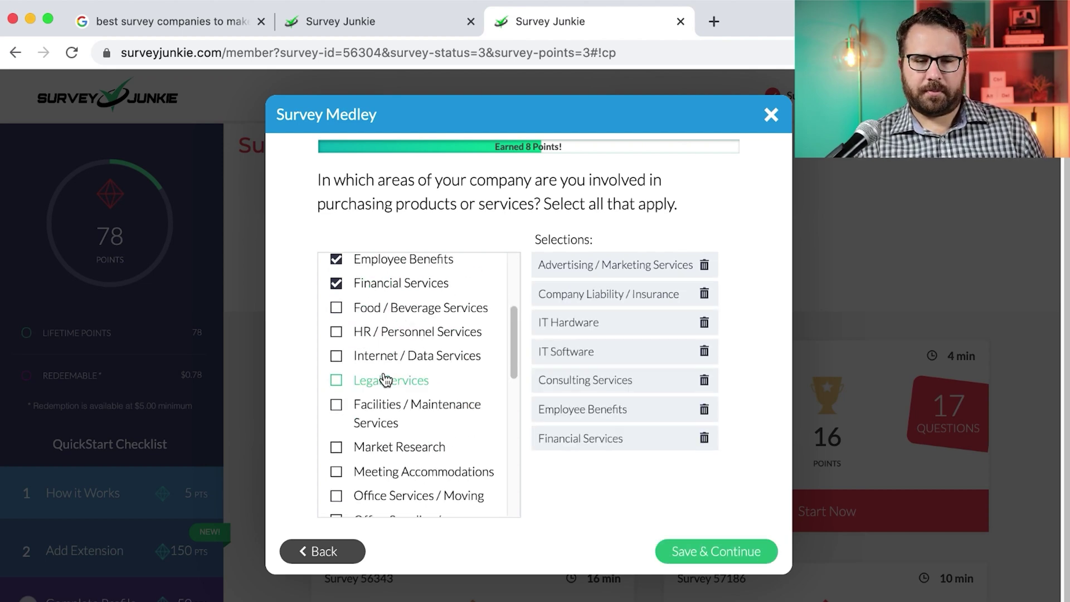
{"action": "left_click", "coordinate": [390, 343]}
{"action": "scroll", "coordinate": [406, 411], "scroll_direction": "down", "scroll_amount": 3}
{"action": "left_click", "coordinate": [413, 339]}
{"action": "left_click", "coordinate": [389, 381]}
{"action": "scroll", "coordinate": [388, 390], "scroll_direction": "down", "scroll_amount": 3}
{"action": "left_click", "coordinate": [390, 329]}
{"action": "left_click", "coordinate": [402, 354]}
{"action": "left_click", "coordinate": [401, 378]}
{"action": "left_click", "coordinate": [401, 403]}
{"action": "left_click", "coordinate": [402, 427]}
{"action": "left_click", "coordinate": [401, 452]}
{"action": "left_click", "coordinate": [682, 552]}
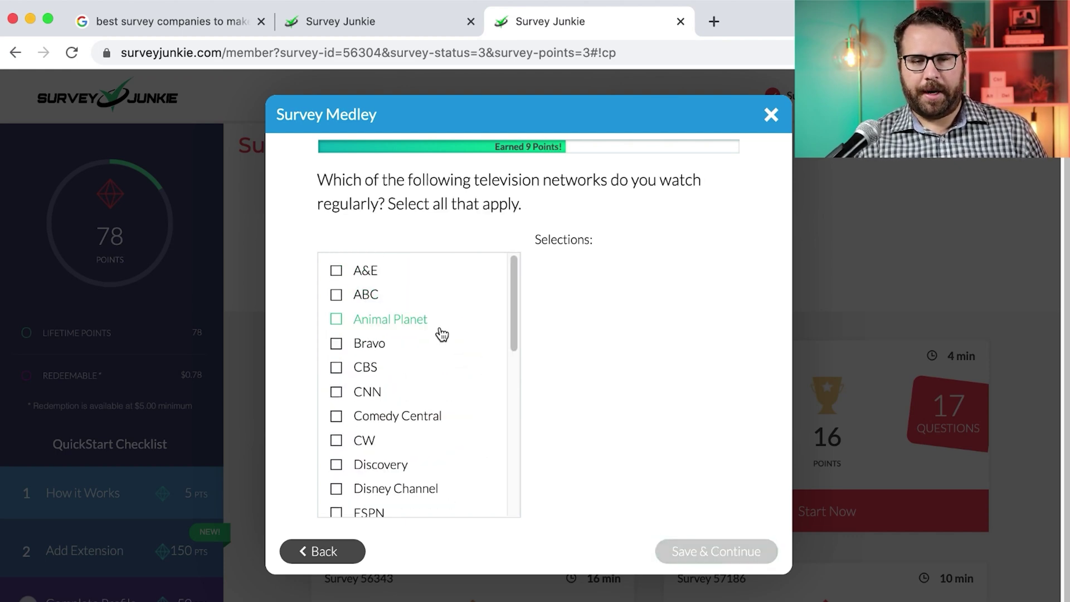
Answer None of the Above for TV networks, No to attention check, Yes to decision maker, 5
{"action": "scroll", "coordinate": [442, 335], "scroll_direction": "down", "scroll_amount": 10}
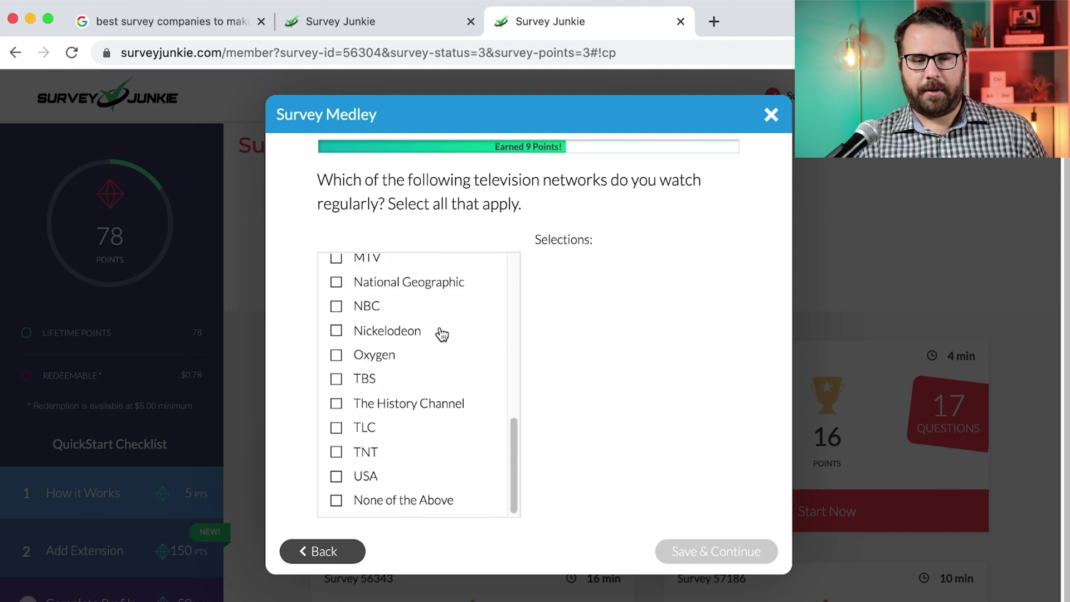
{"action": "left_click", "coordinate": [425, 500]}
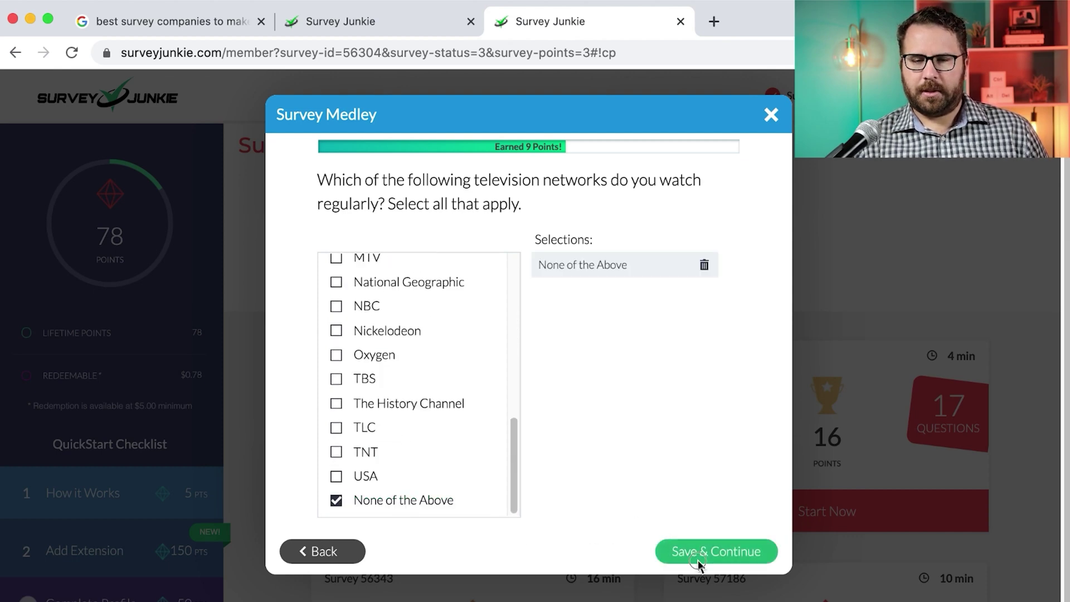
{"action": "left_click", "coordinate": [700, 559]}
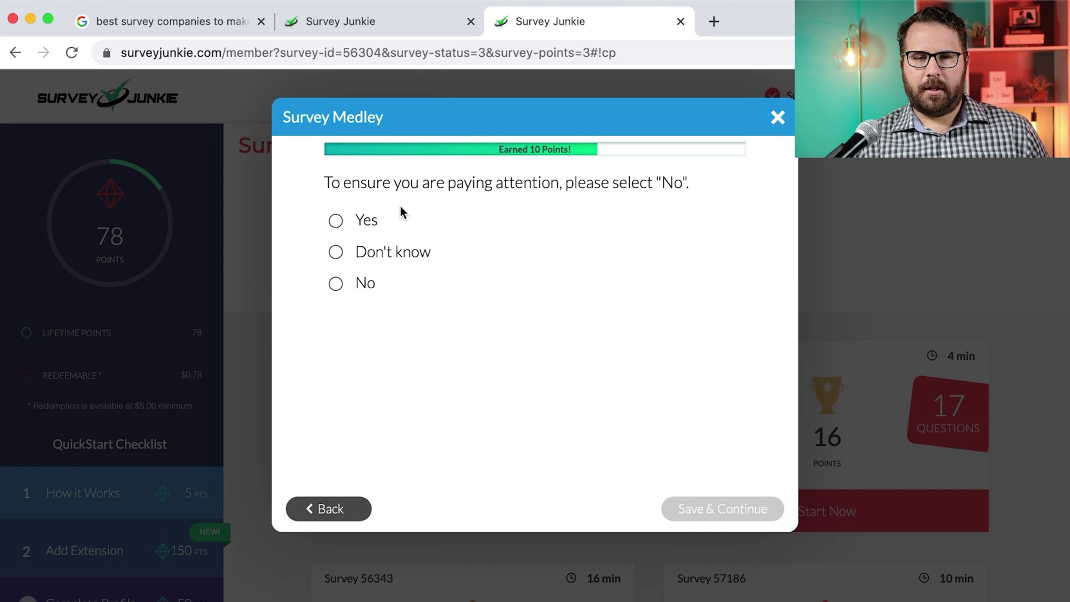
{"action": "left_click", "coordinate": [369, 285]}
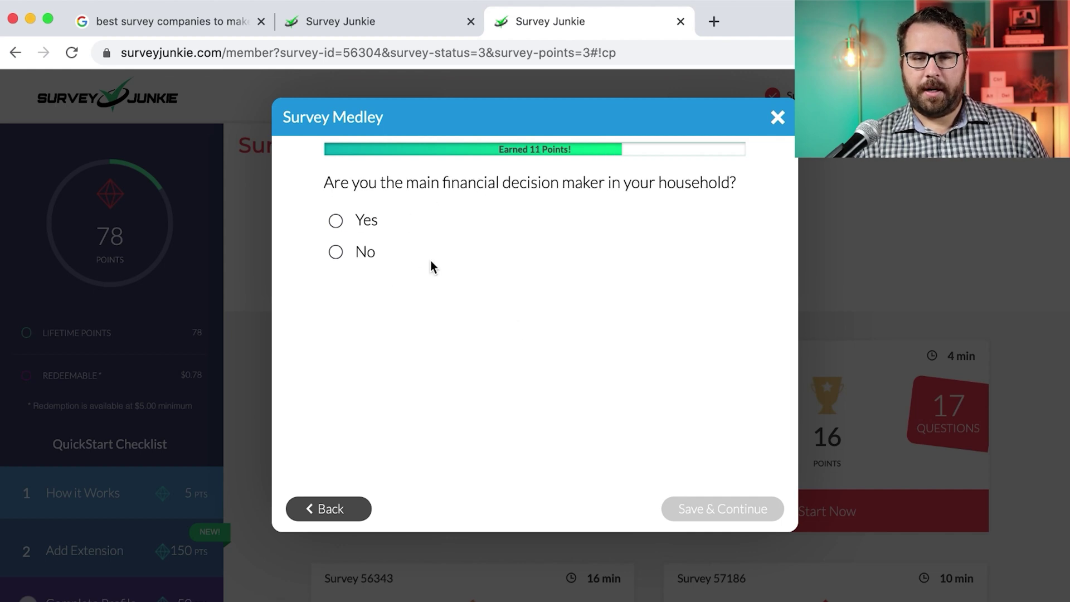
{"action": "left_click", "coordinate": [338, 226]}
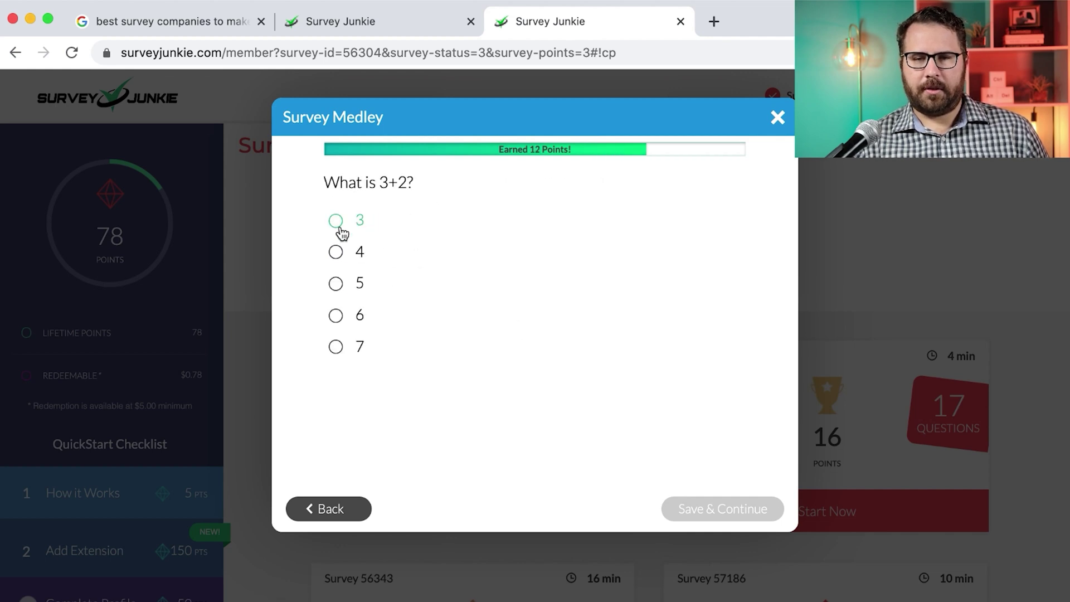
{"action": "left_click", "coordinate": [370, 286]}
Answer never smoked, No to online games, and None of the above for military affiliation
{"action": "left_click", "coordinate": [580, 350]}
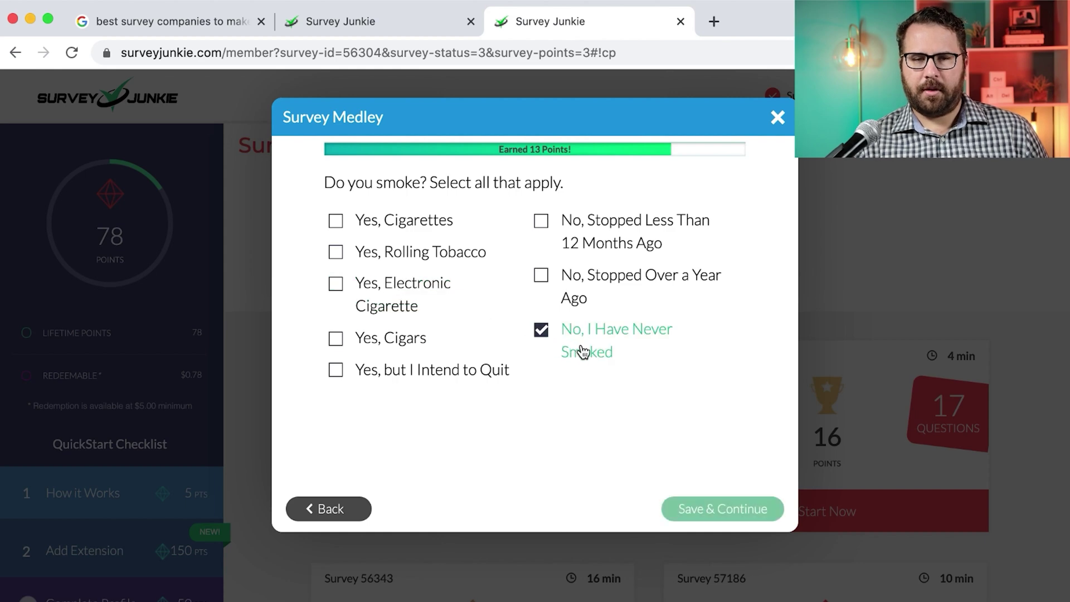
{"action": "left_click", "coordinate": [734, 515]}
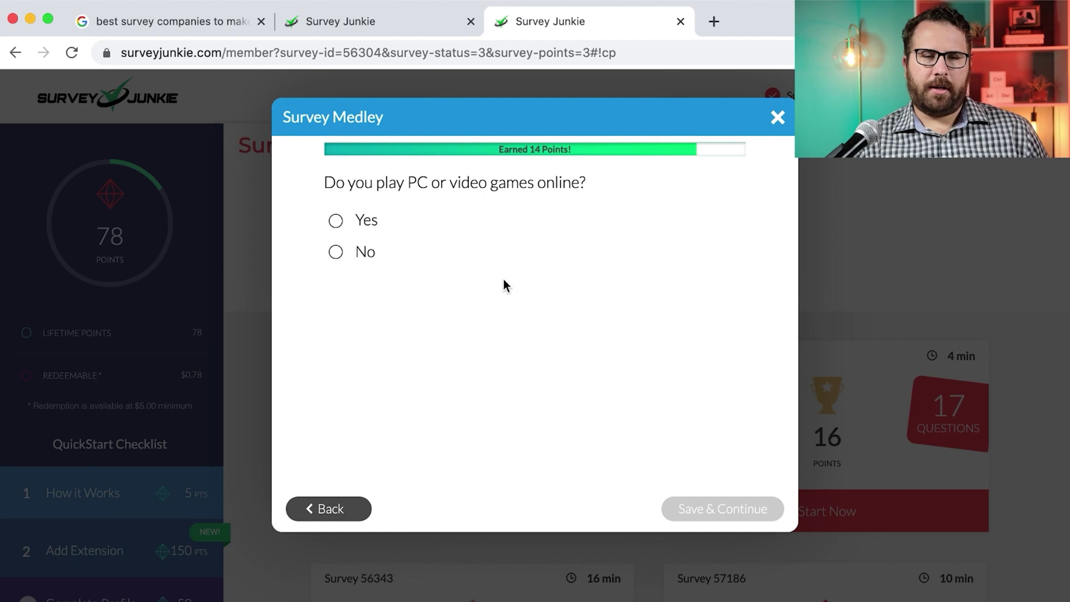
{"action": "left_click", "coordinate": [429, 251]}
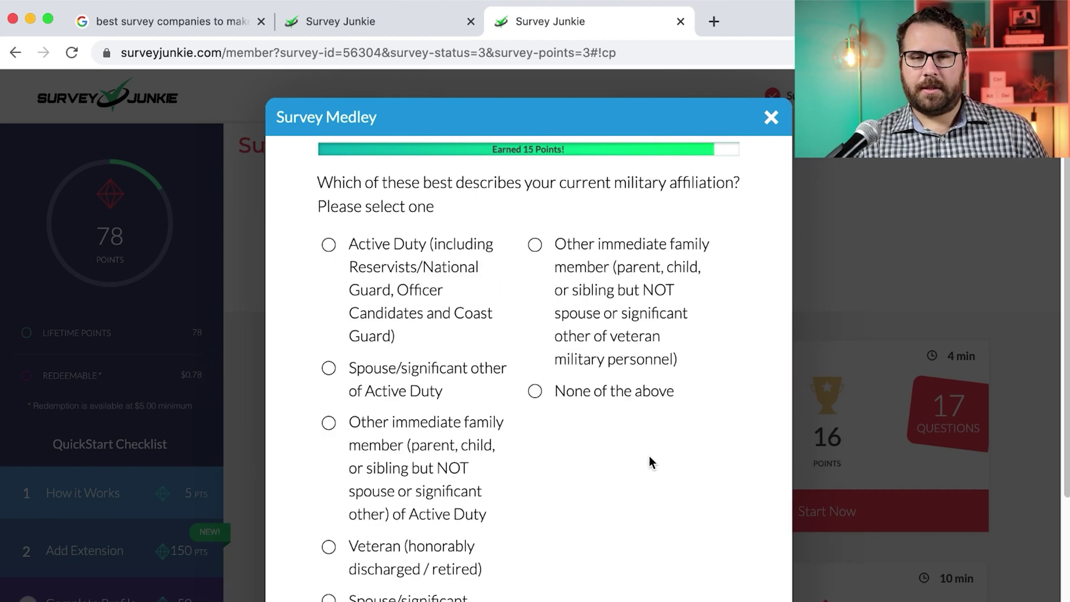
{"action": "left_click", "coordinate": [618, 396]}
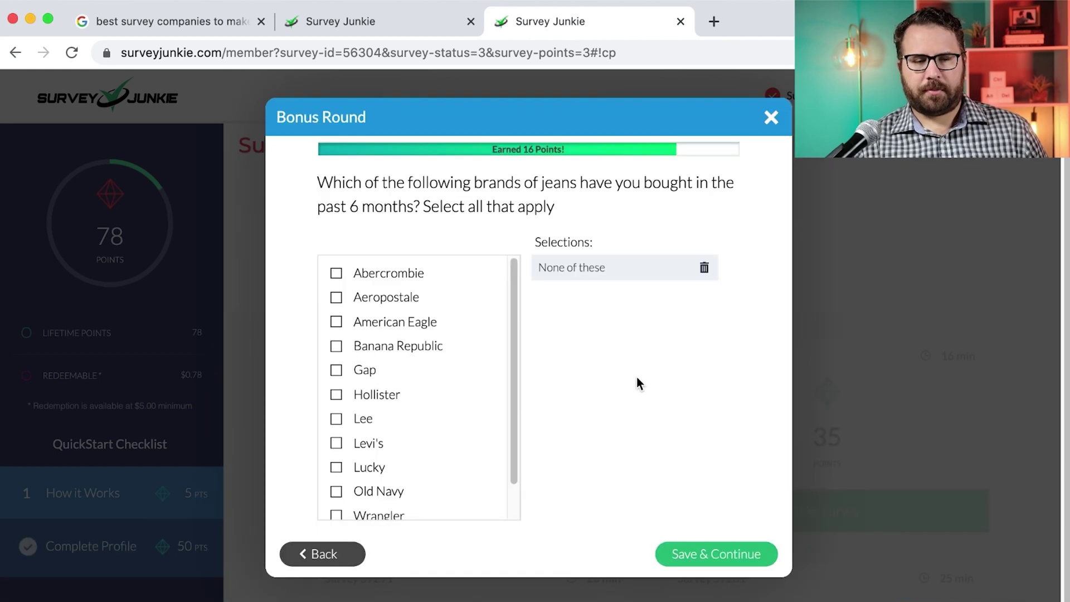
Keep None of these for jeans brands and answer Omnivore for the diet question
{"action": "scroll", "coordinate": [399, 389], "scroll_direction": "down", "scroll_amount": 2}
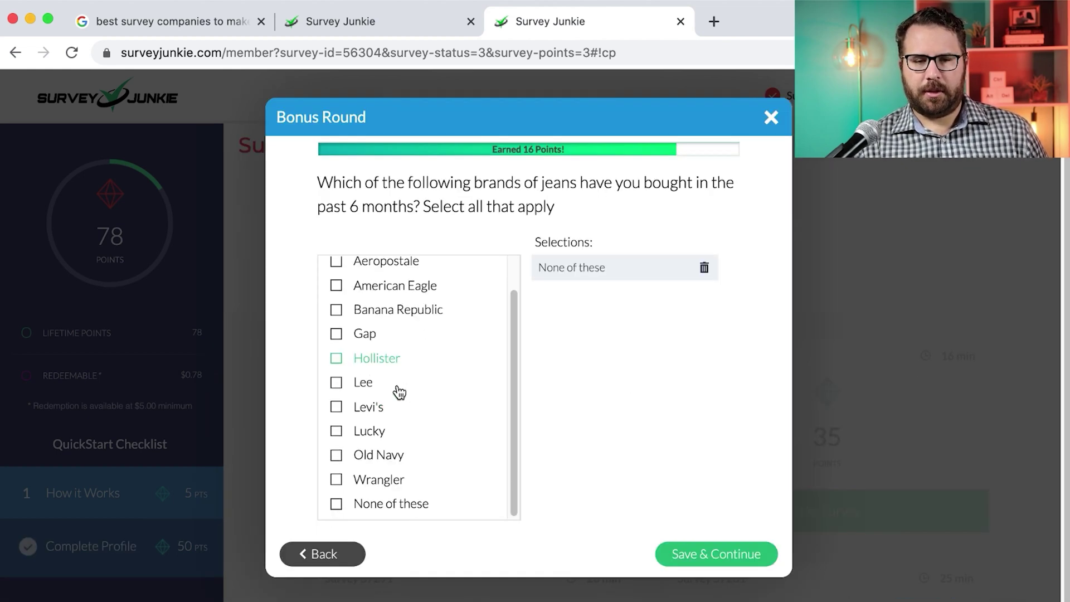
{"action": "left_click", "coordinate": [700, 556]}
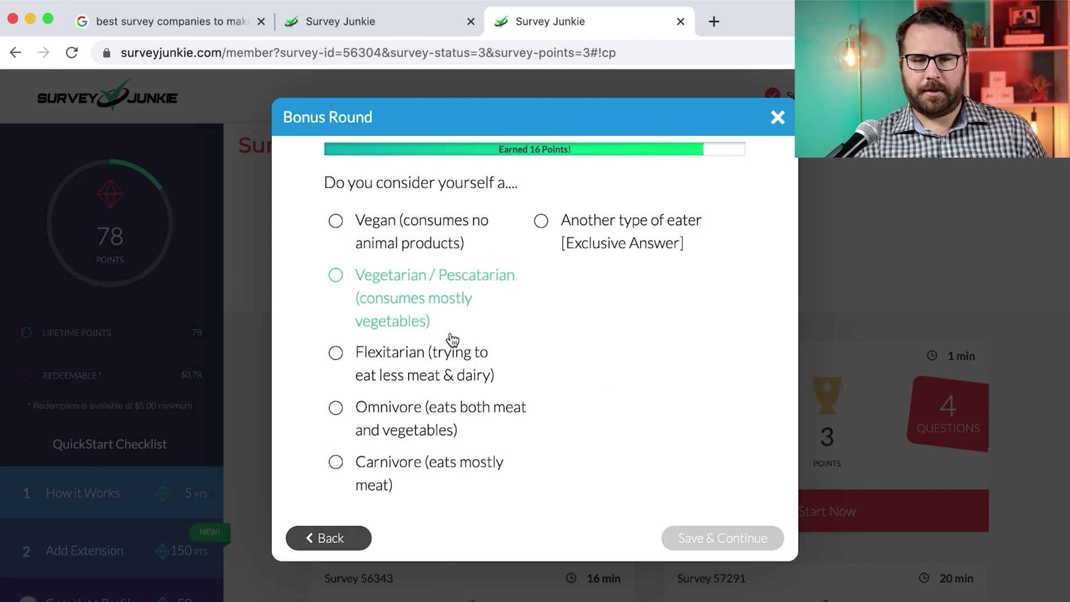
{"action": "left_click", "coordinate": [430, 425]}
{"action": "left_click", "coordinate": [352, 508]}
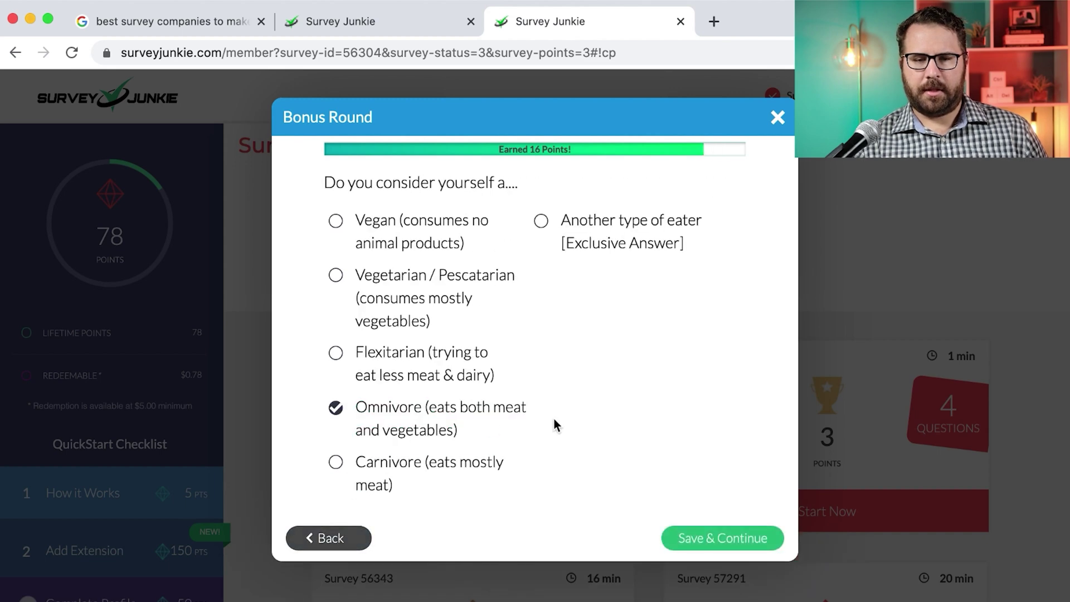
{"action": "left_click", "coordinate": [749, 540]}
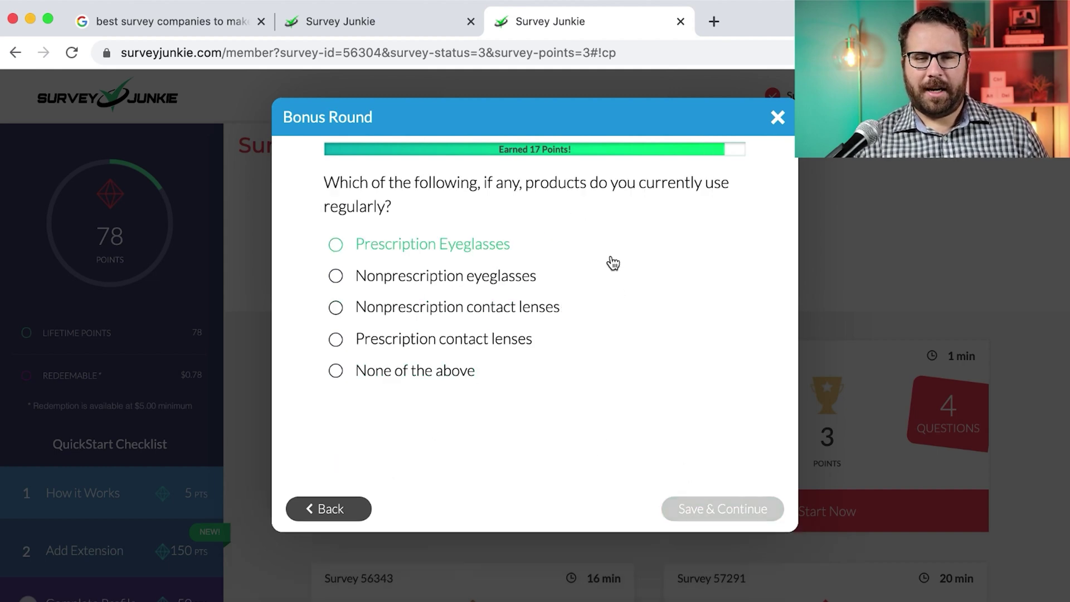
Answer Prescription Eyeglasses as the vision product used
{"action": "left_click", "coordinate": [480, 246]}
{"action": "left_click", "coordinate": [470, 338]}
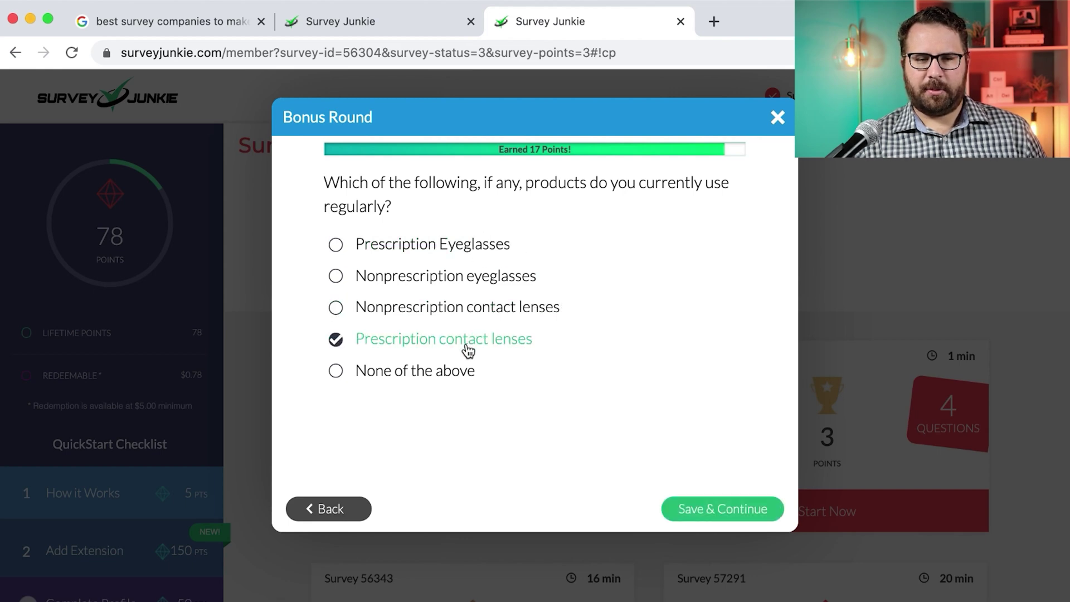
{"action": "left_click", "coordinate": [462, 255]}
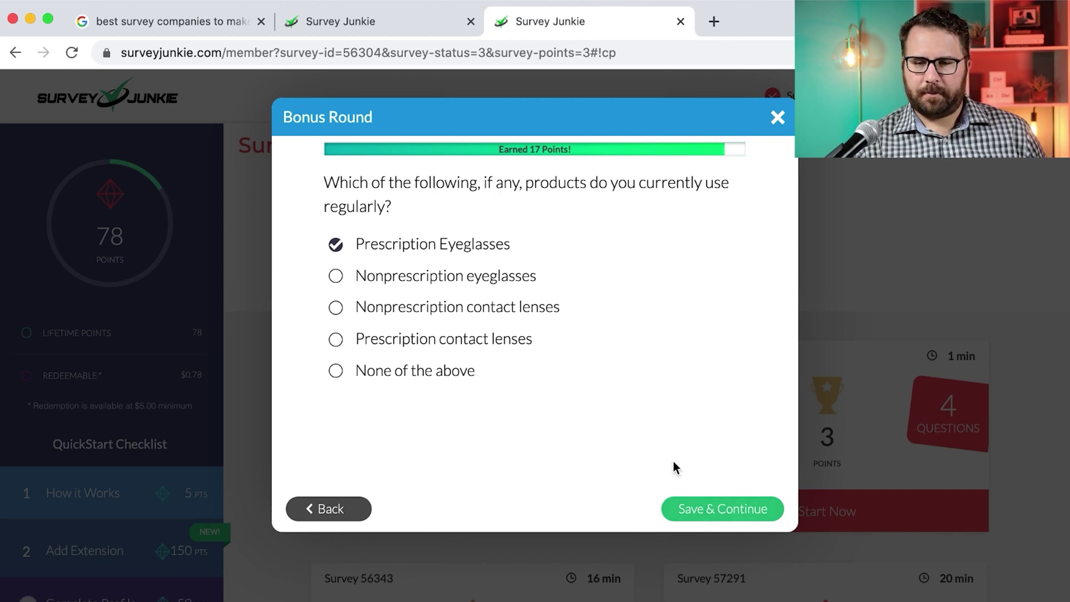
{"action": "left_click", "coordinate": [426, 341]}
{"action": "left_click", "coordinate": [440, 258]}
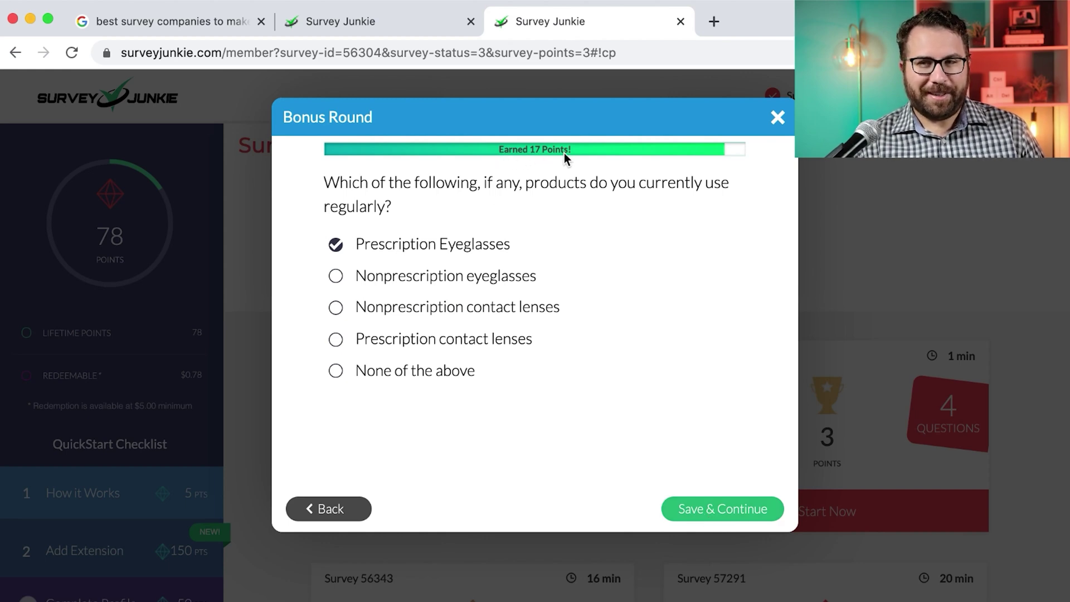
{"action": "left_click", "coordinate": [715, 514]}
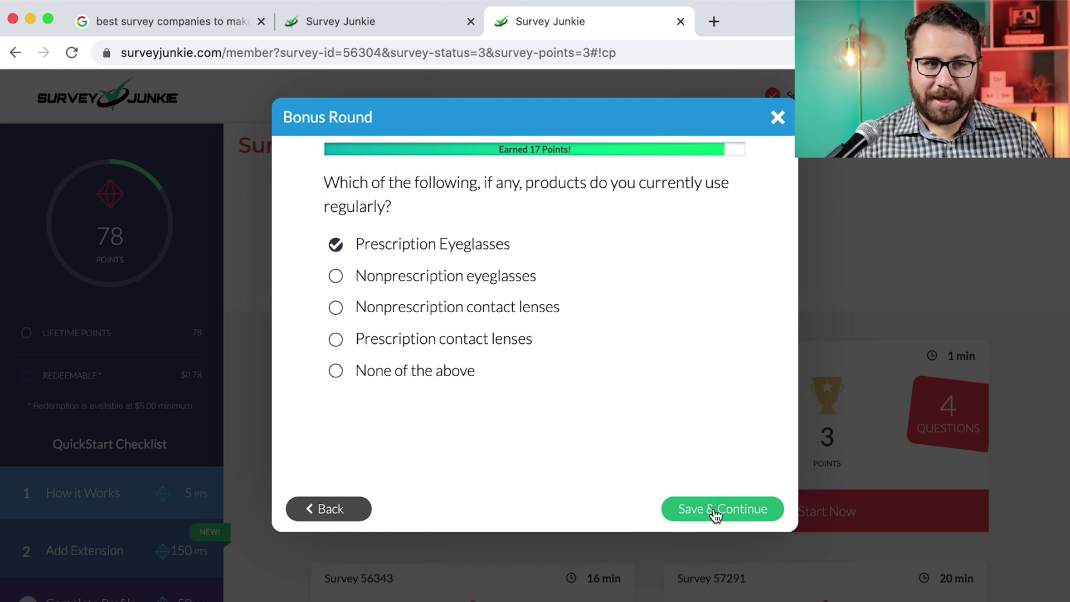
Revisit the jeans and diet questions, then finish the Bonus Round questionnaire
{"action": "left_click", "coordinate": [347, 505]}
{"action": "left_click", "coordinate": [334, 537]}
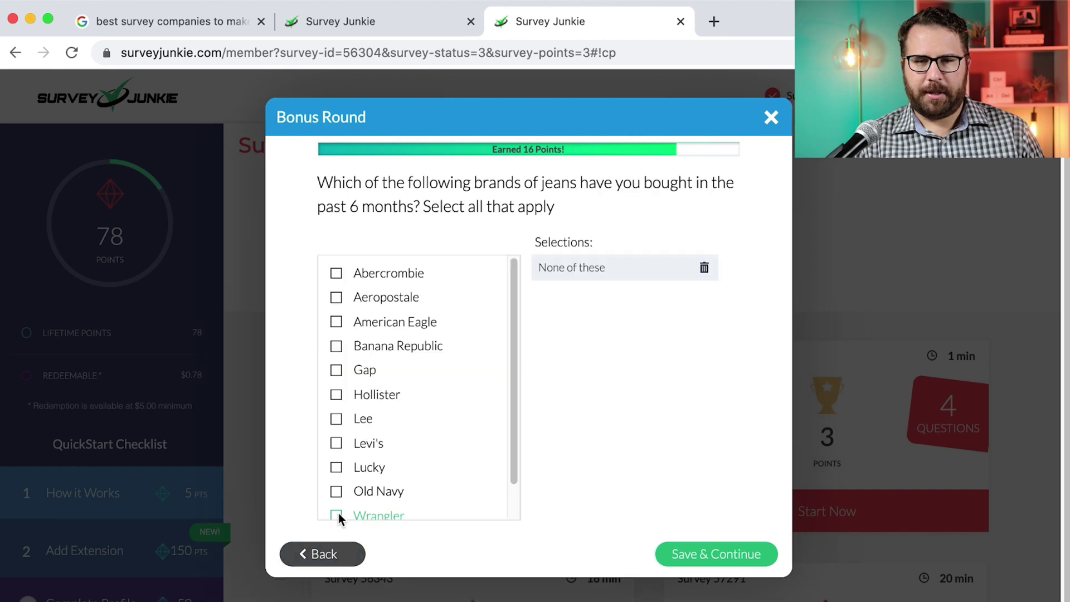
{"action": "left_click", "coordinate": [724, 554]}
{"action": "left_click", "coordinate": [727, 537]}
{"action": "left_click", "coordinate": [713, 519]}
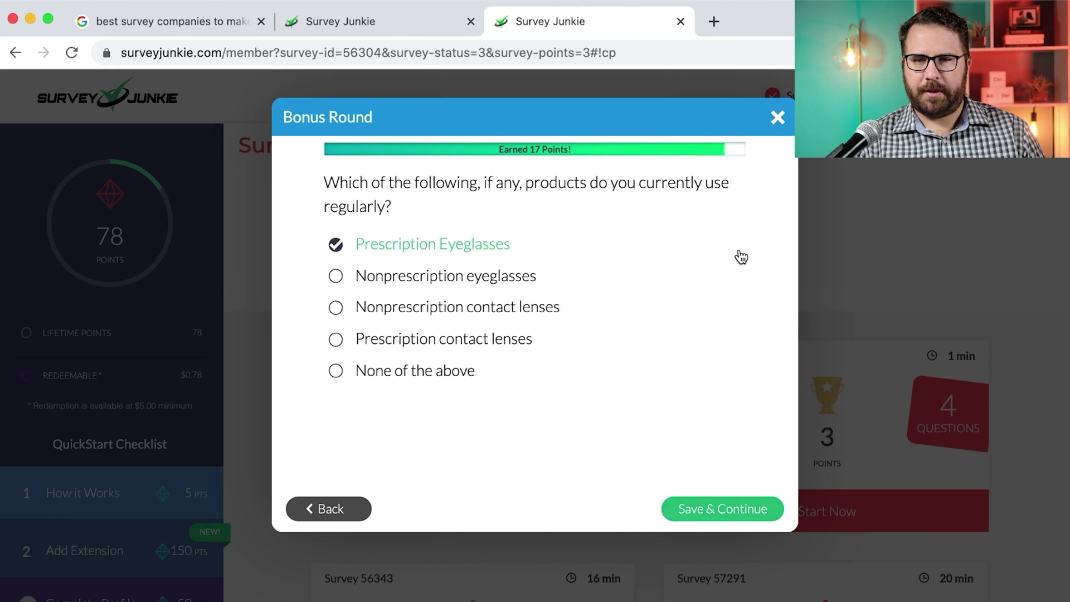
{"action": "left_click", "coordinate": [777, 116]}
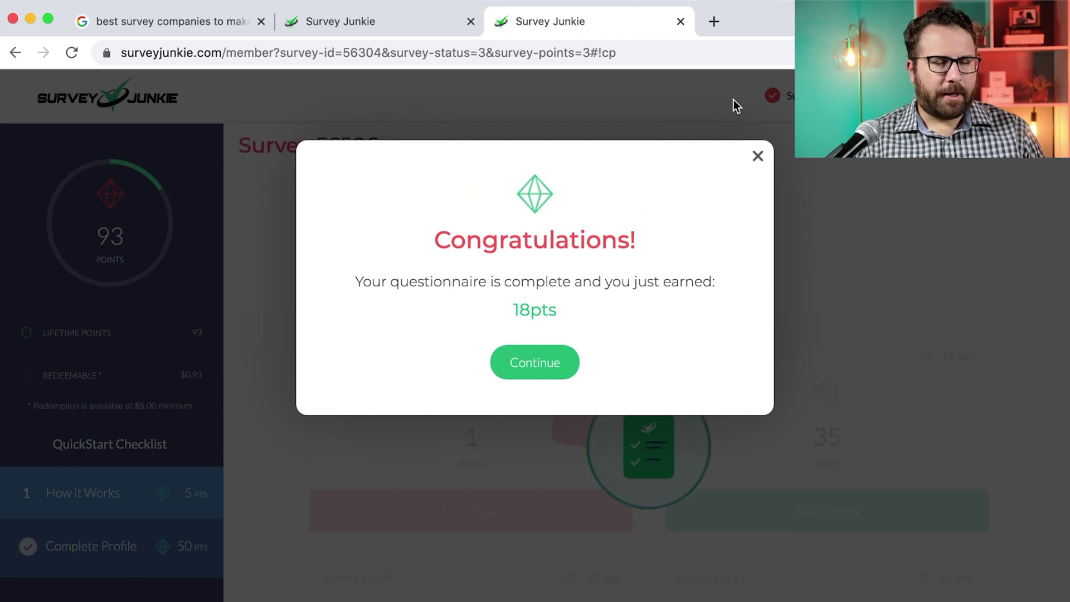
Dismiss the 18-point completion notice and start Survey 56506 worth 50 points
{"action": "key", "text": "super+shift+4"}
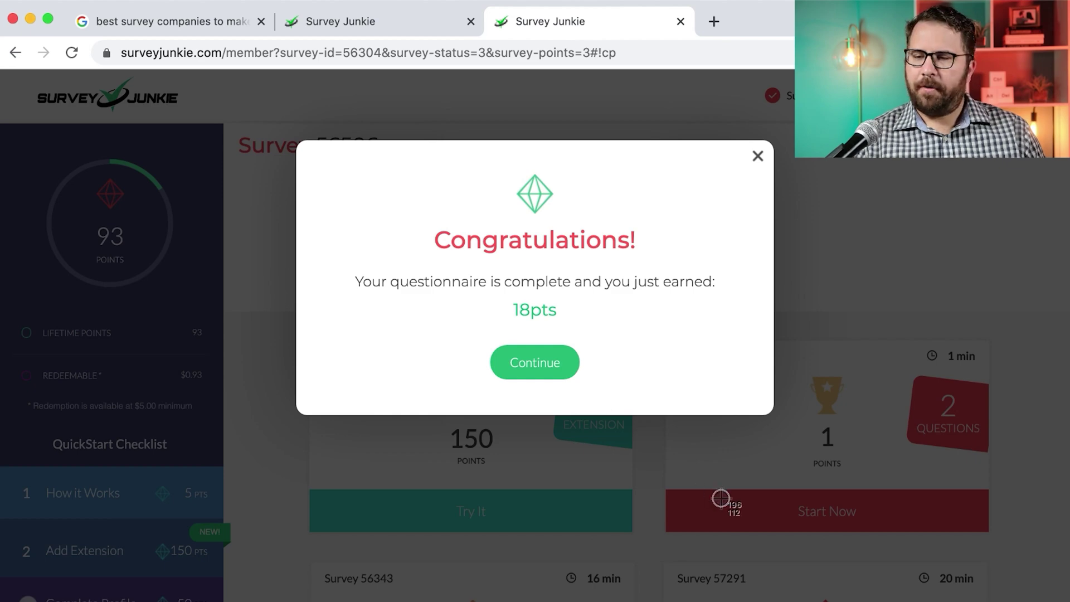
{"action": "key", "text": "Escape"}
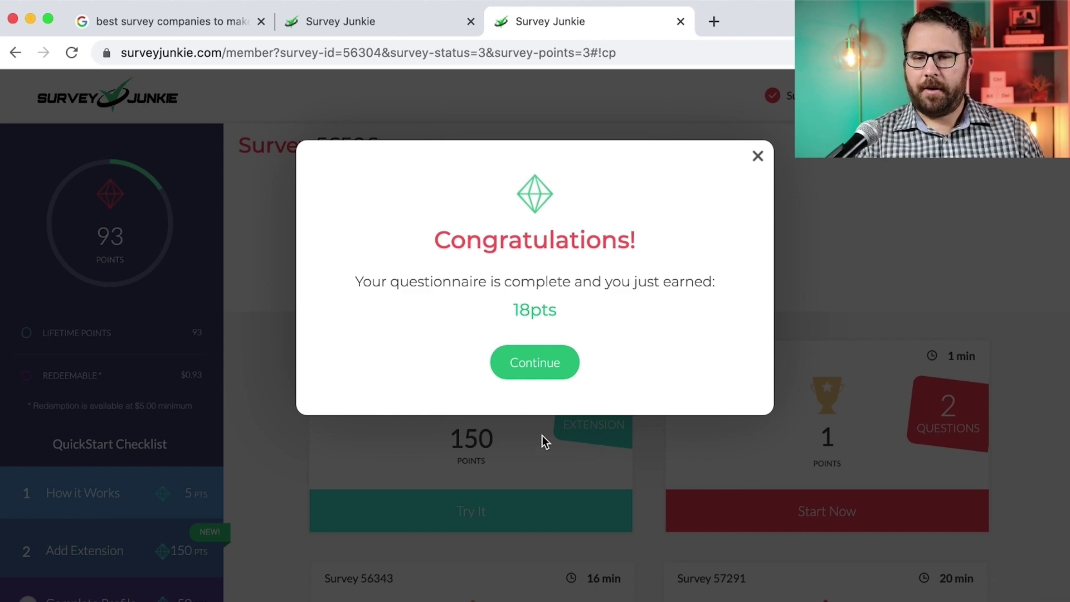
{"action": "left_click", "coordinate": [529, 365]}
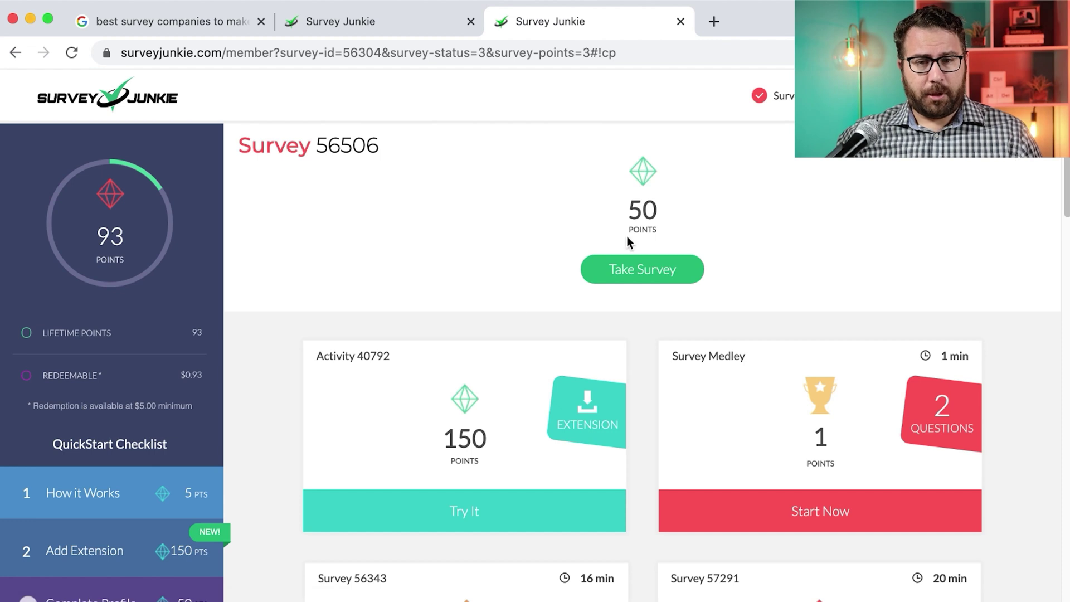
{"action": "left_click", "coordinate": [700, 271]}
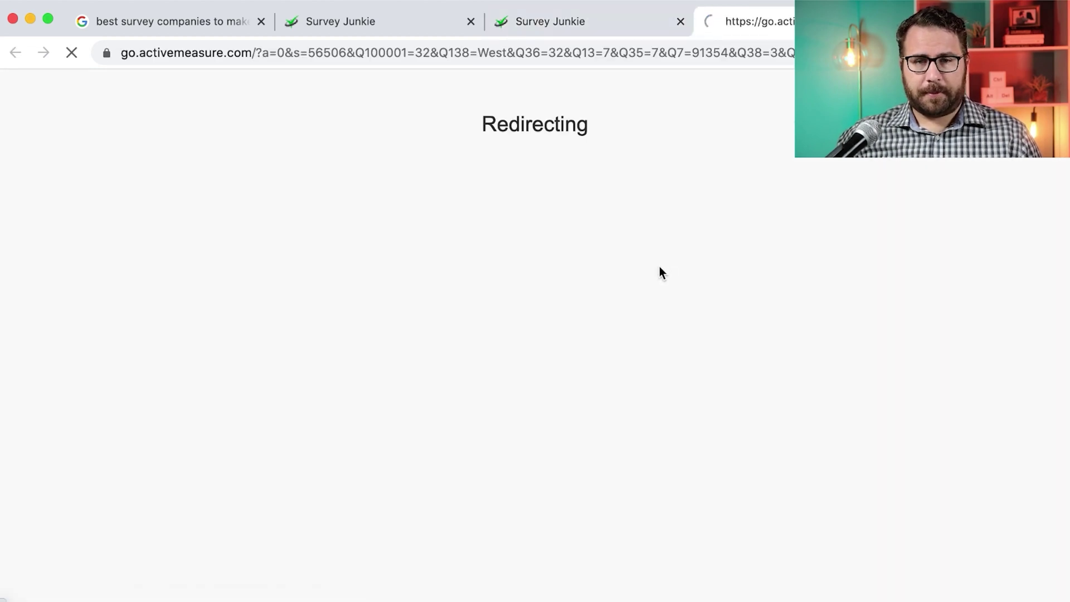
Answer United States for country and $250,000 or more for household income
{"action": "left_click", "coordinate": [69, 241]}
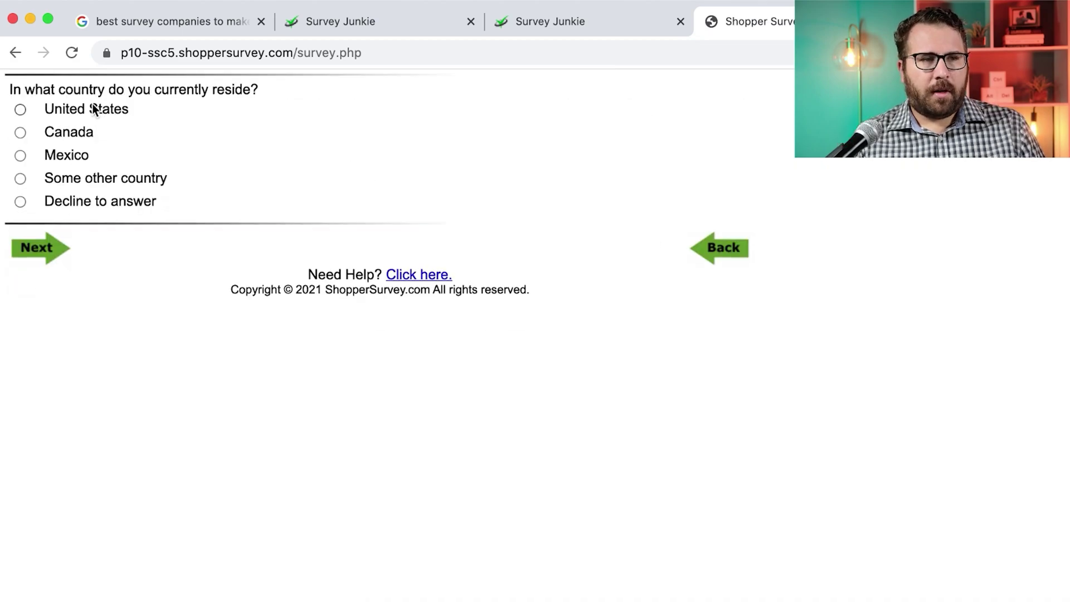
{"action": "left_click", "coordinate": [93, 108]}
{"action": "left_click", "coordinate": [40, 260]}
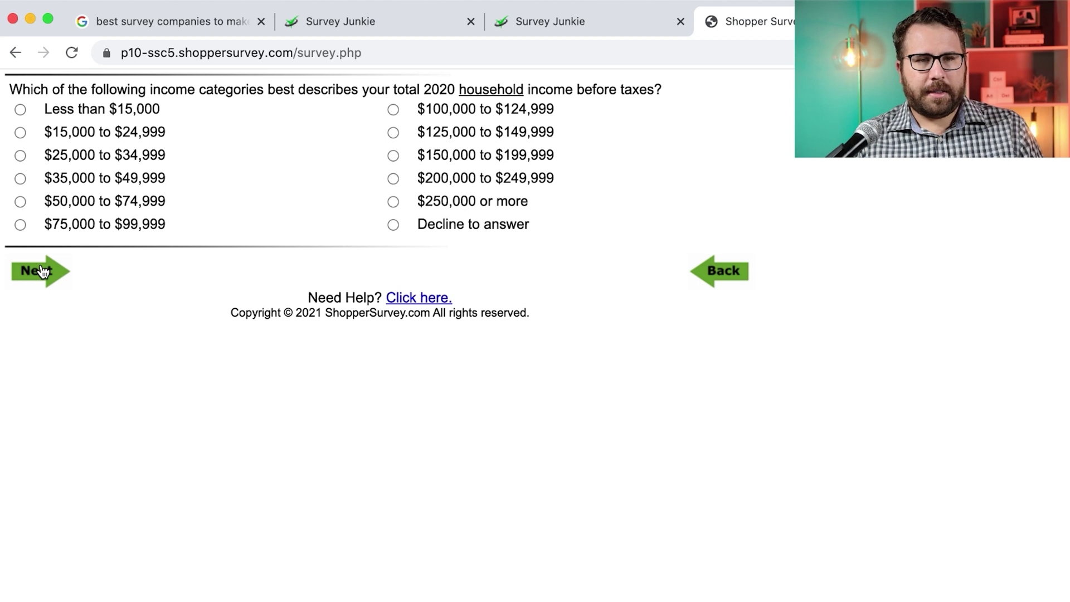
{"action": "left_click", "coordinate": [435, 204]}
{"action": "left_click", "coordinate": [56, 271]}
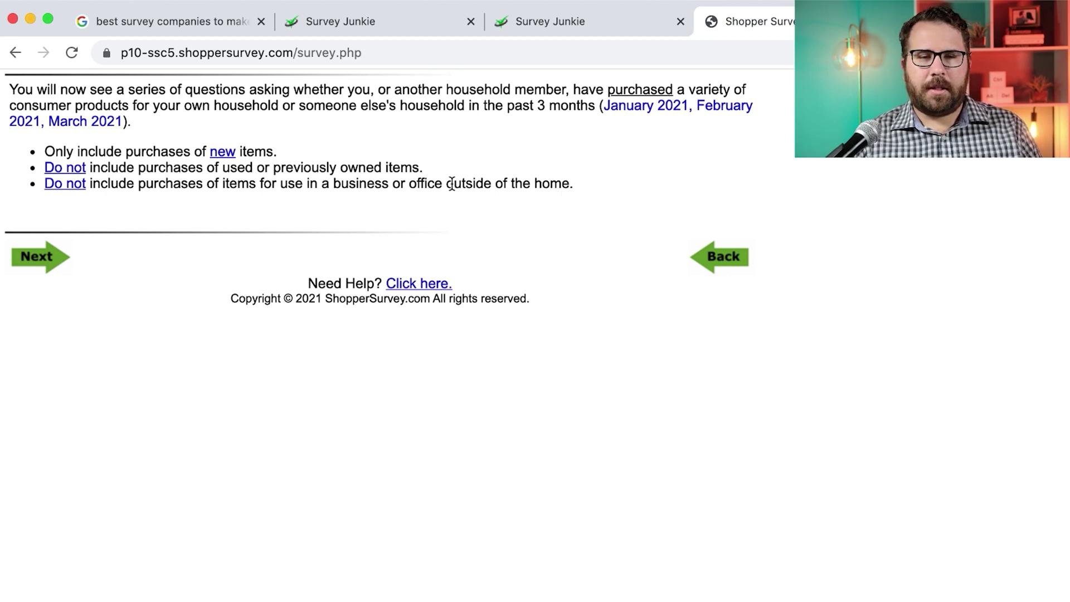
Clear a stray text highlight and continue past the purchase instructions
{"action": "left_click_drag", "start_coordinate": [444, 184], "coordinate": [534, 202]}
{"action": "left_click_drag", "start_coordinate": [443, 183], "coordinate": [409, 181]}
{"action": "left_click", "coordinate": [381, 181]}
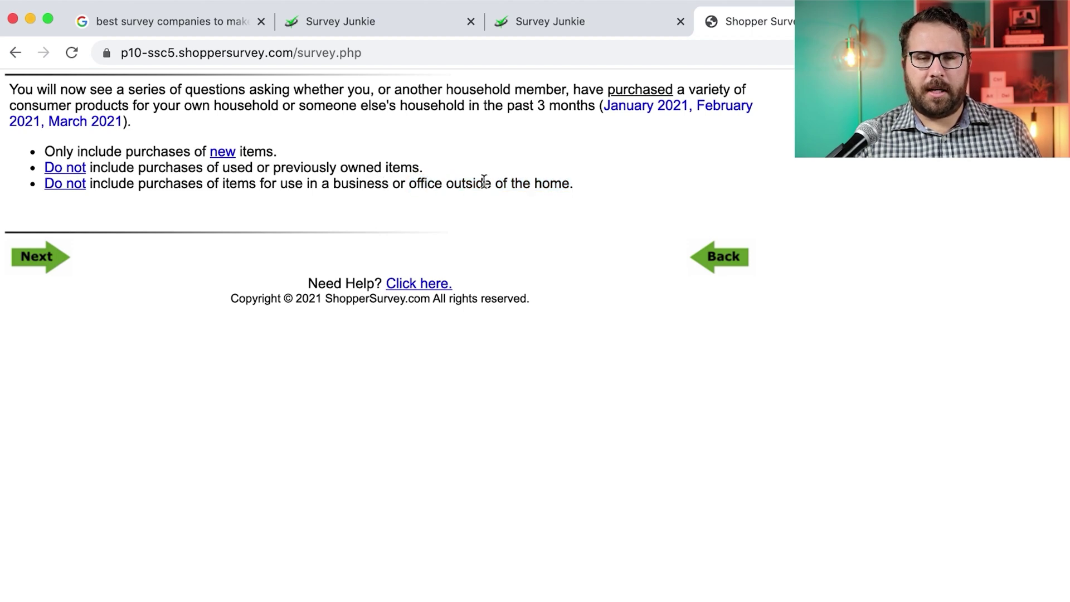
{"action": "left_click", "coordinate": [49, 257]}
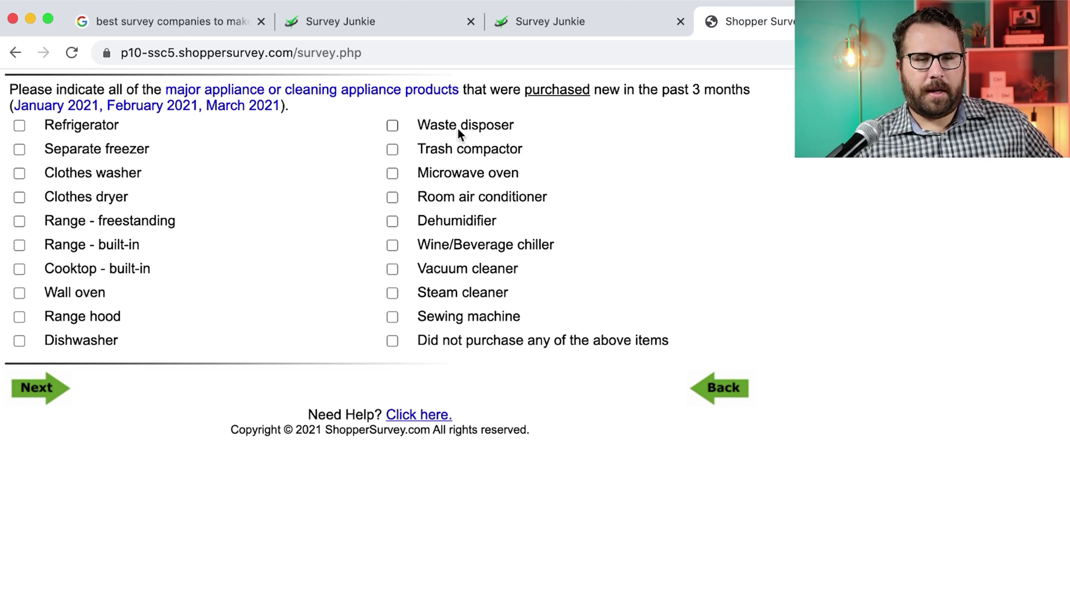
Report no appliance, TV/video, portable audio or computer and phone purchases
{"action": "left_click", "coordinate": [393, 341]}
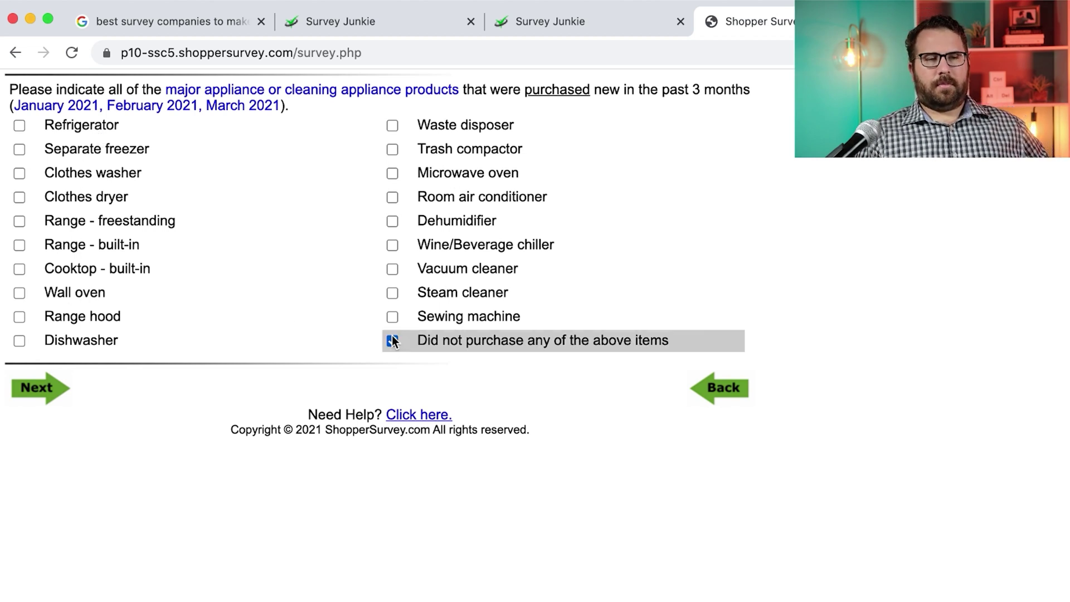
{"action": "left_click", "coordinate": [55, 385]}
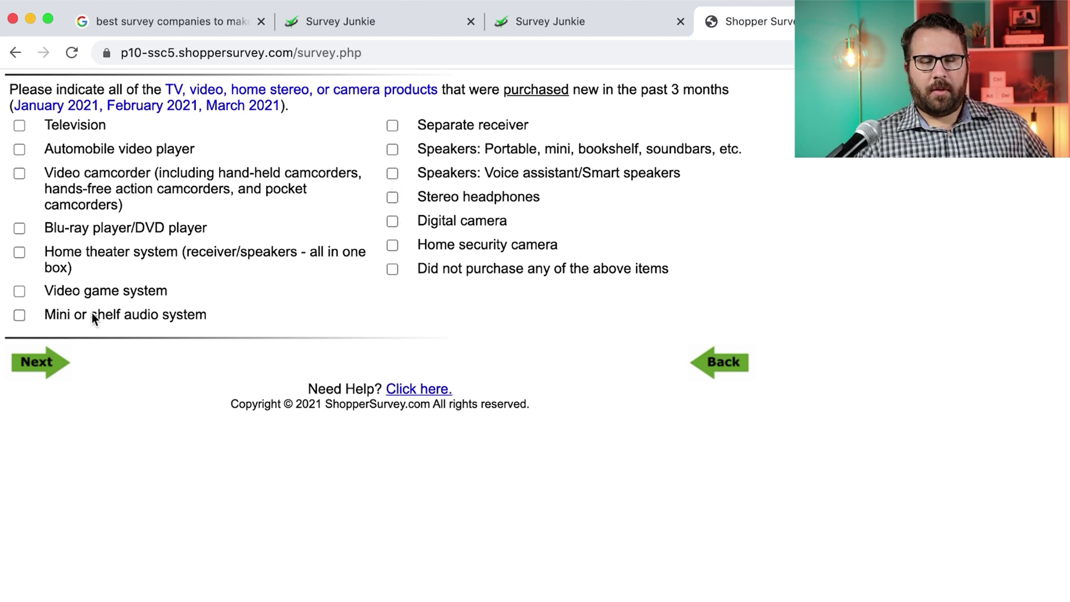
{"action": "left_click", "coordinate": [56, 361]}
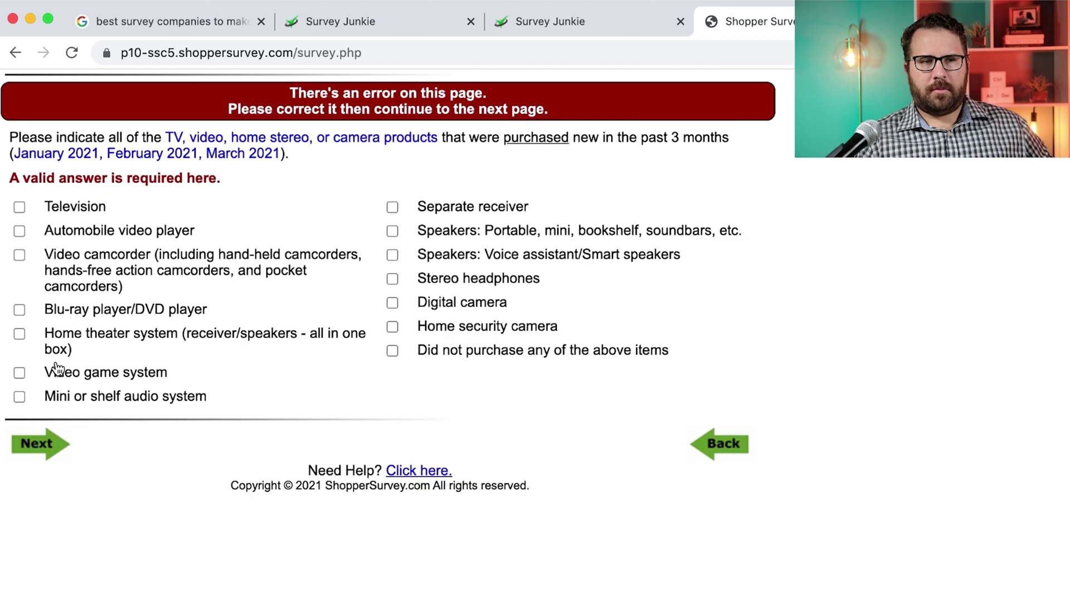
{"action": "left_click", "coordinate": [392, 350]}
{"action": "left_click", "coordinate": [36, 444]}
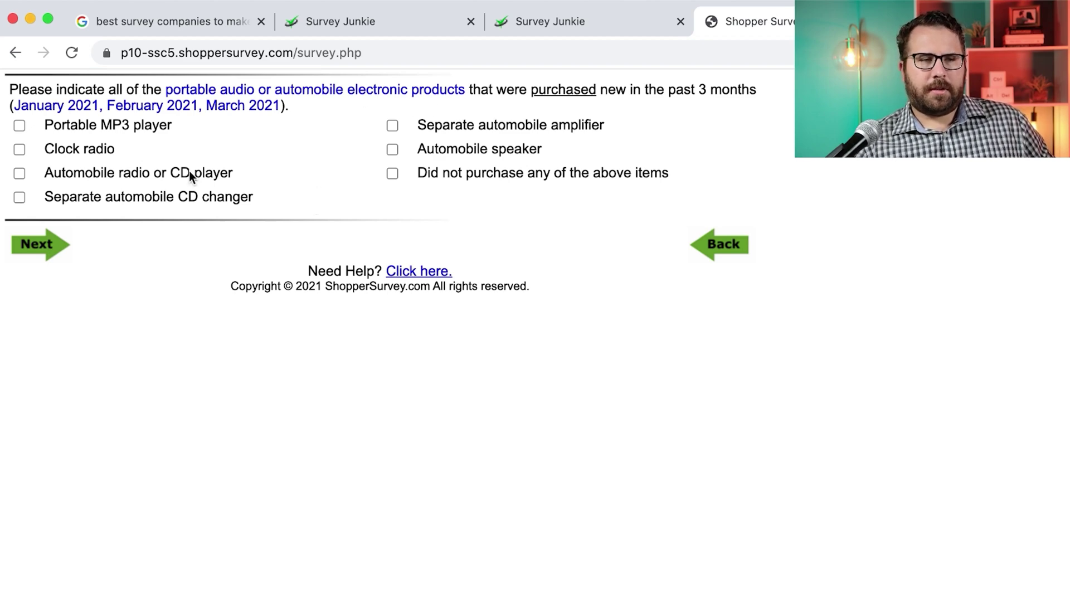
{"action": "left_click", "coordinate": [392, 174]}
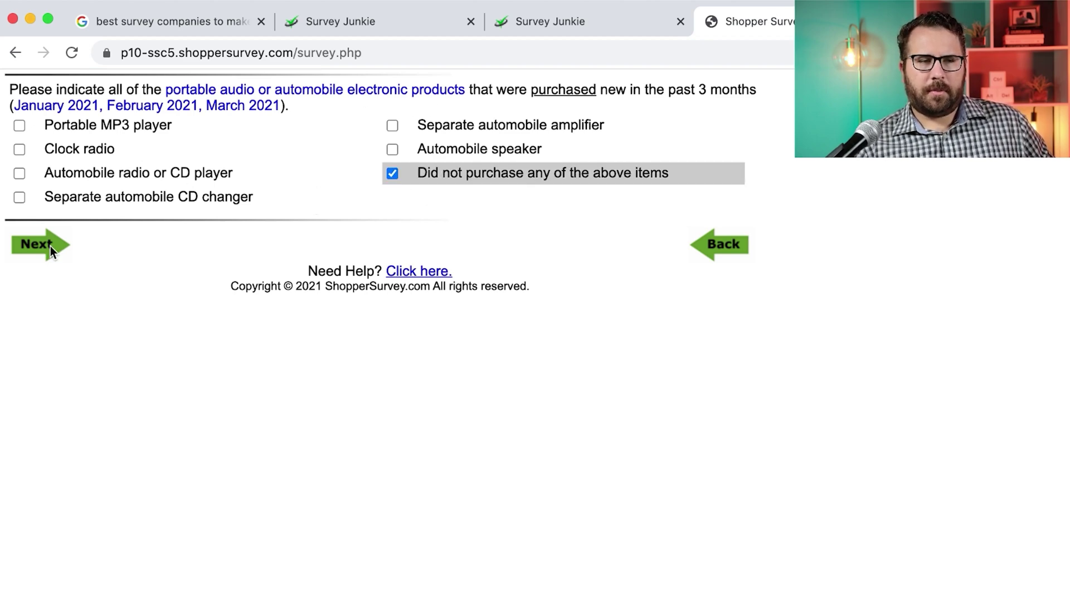
{"action": "left_click", "coordinate": [50, 246]}
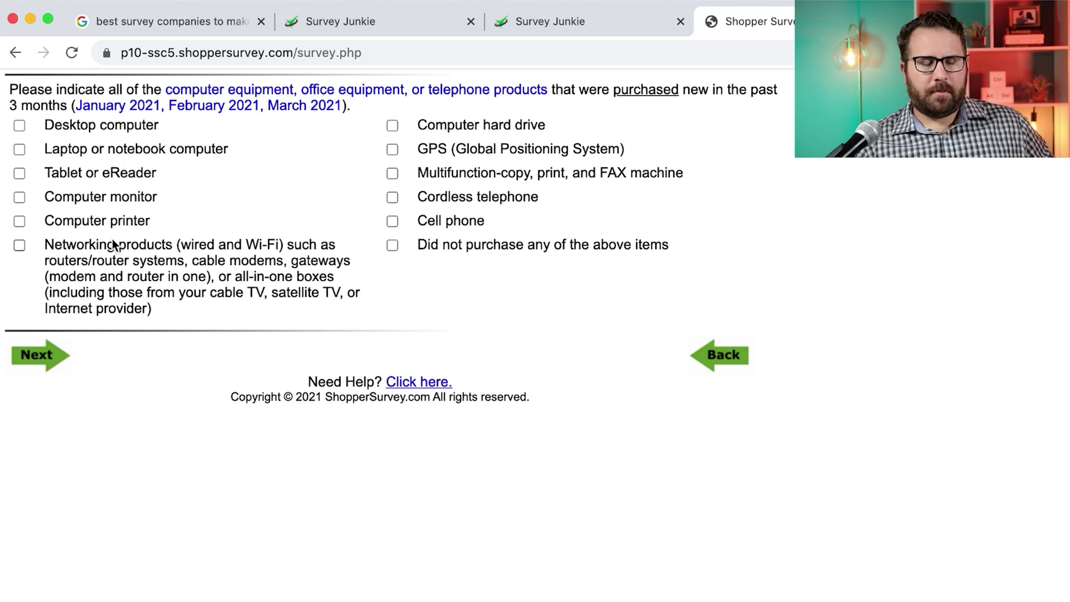
{"action": "left_click", "coordinate": [391, 246]}
{"action": "left_click", "coordinate": [35, 354]}
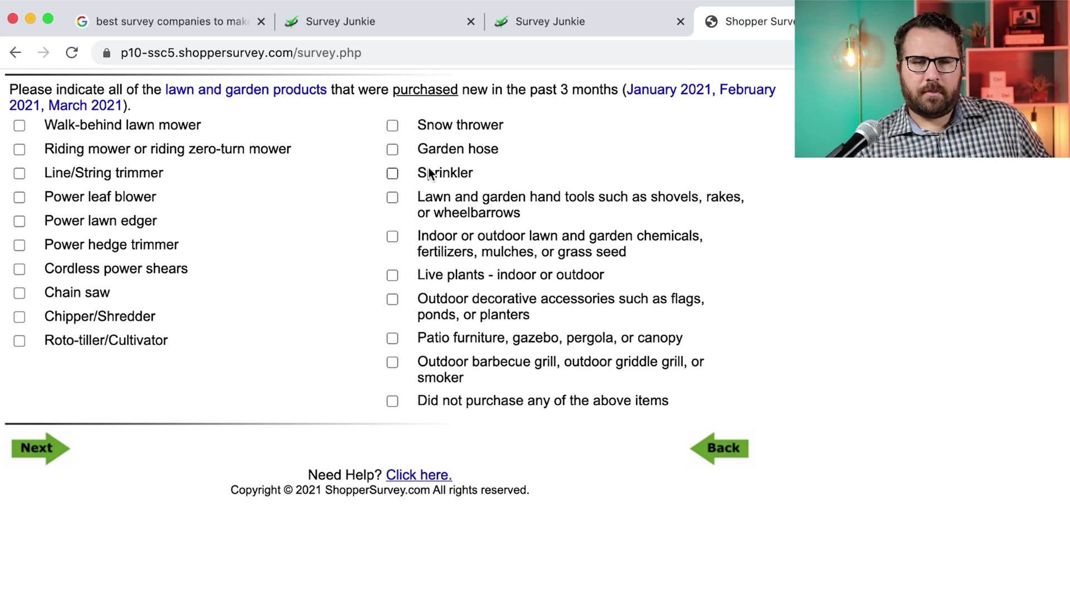
Mark lawn and garden hand tools and chemicals, no power tools, and lamps/lighting as purchased
{"action": "left_click", "coordinate": [394, 199]}
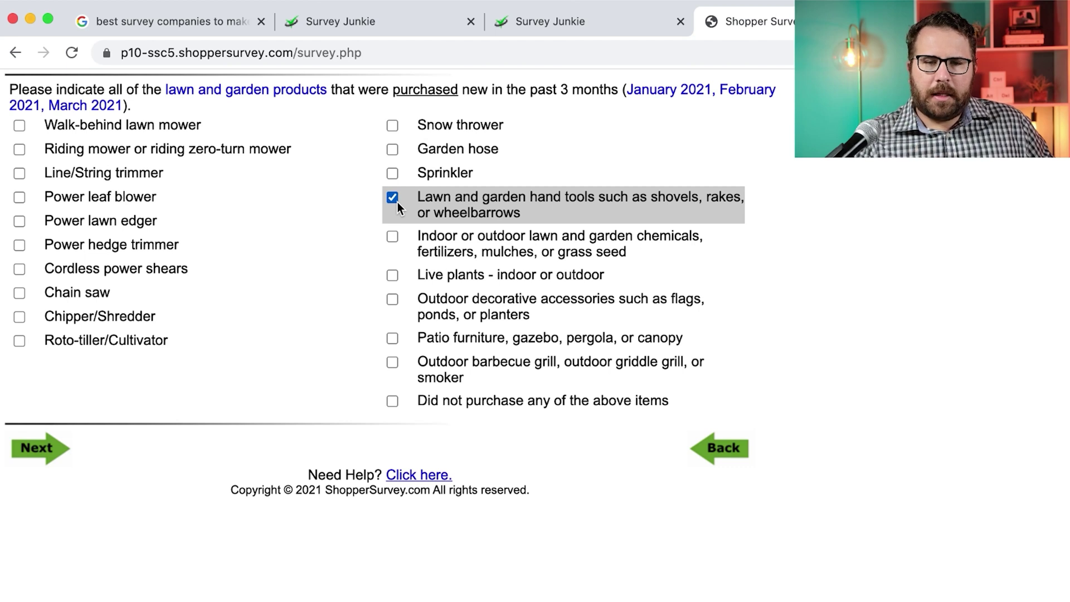
{"action": "left_click", "coordinate": [392, 239]}
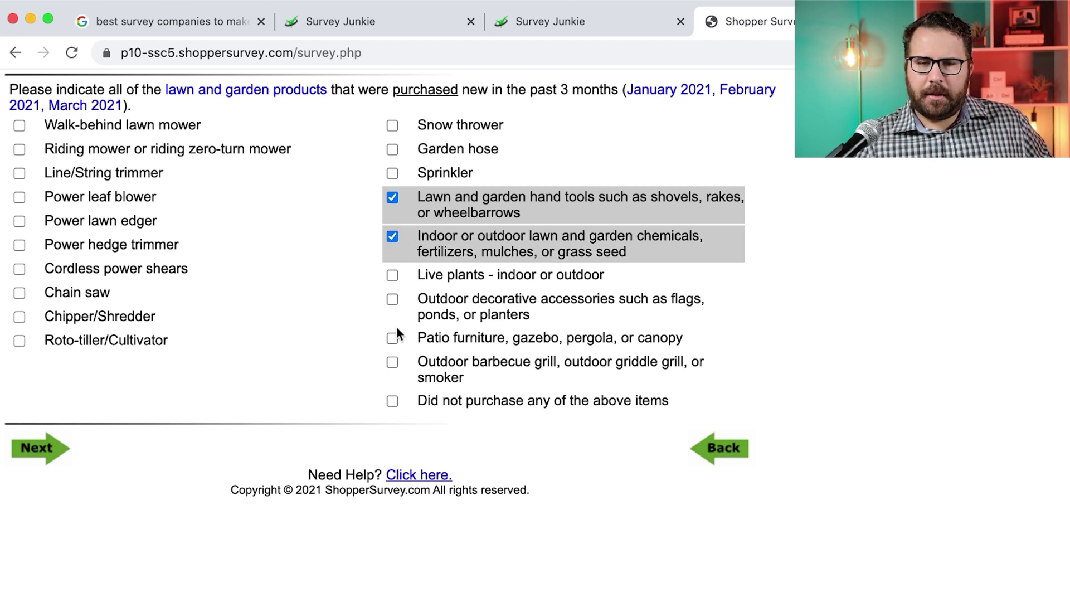
{"action": "left_click", "coordinate": [36, 447]}
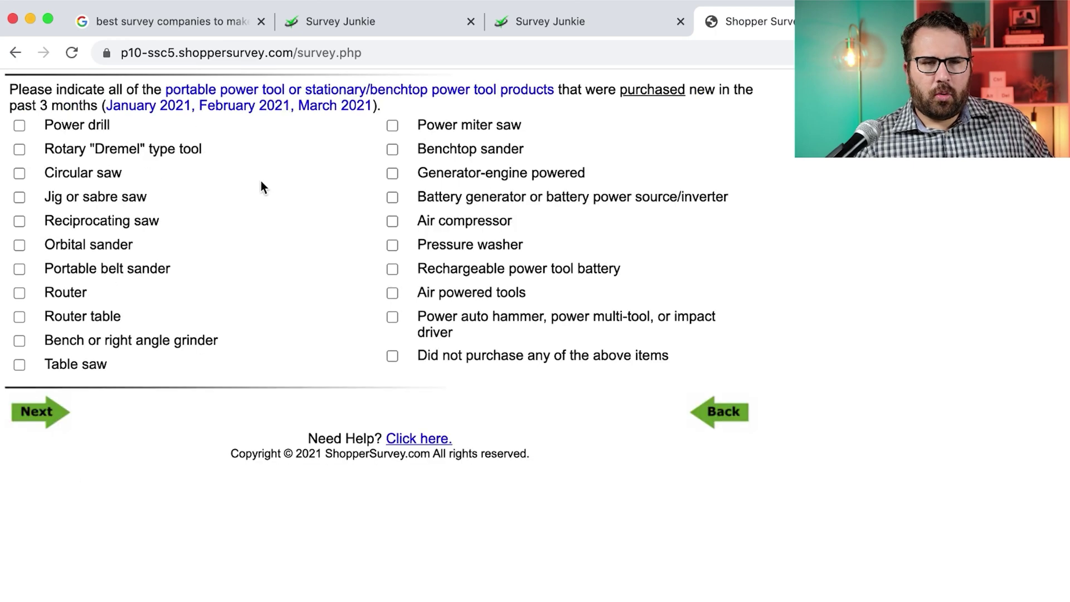
{"action": "left_click", "coordinate": [37, 411]}
{"action": "left_click", "coordinate": [392, 425]}
{"action": "left_click", "coordinate": [39, 474]}
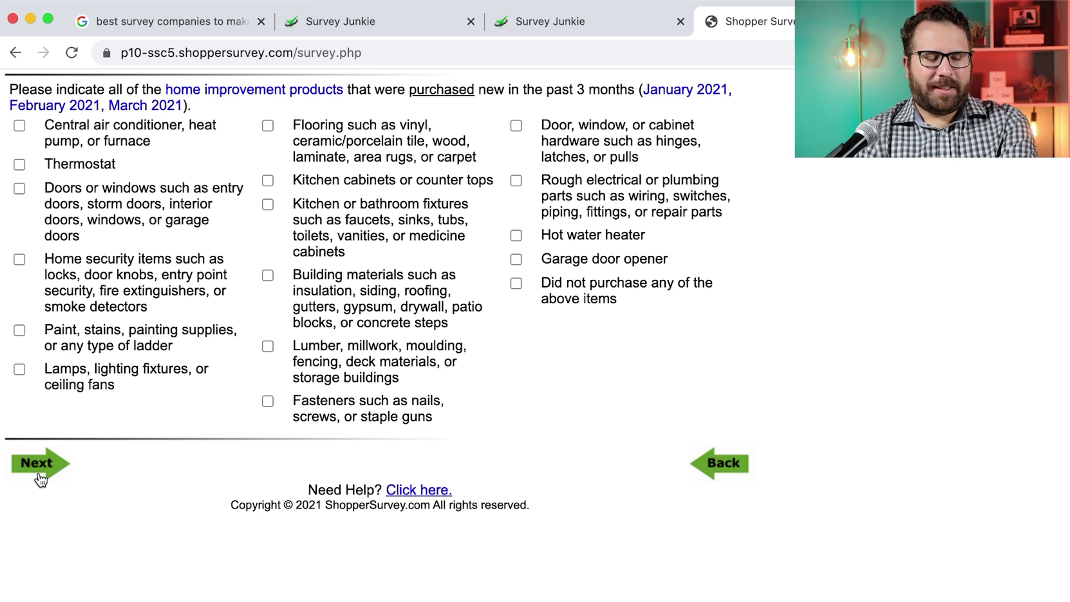
{"action": "left_click", "coordinate": [76, 389]}
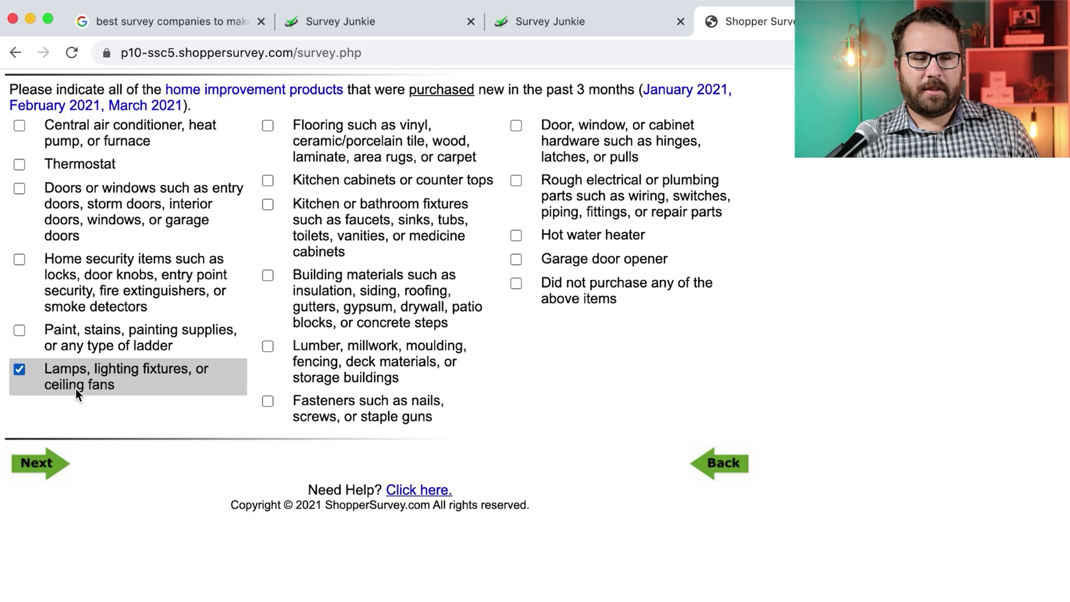
{"action": "left_click", "coordinate": [35, 474]}
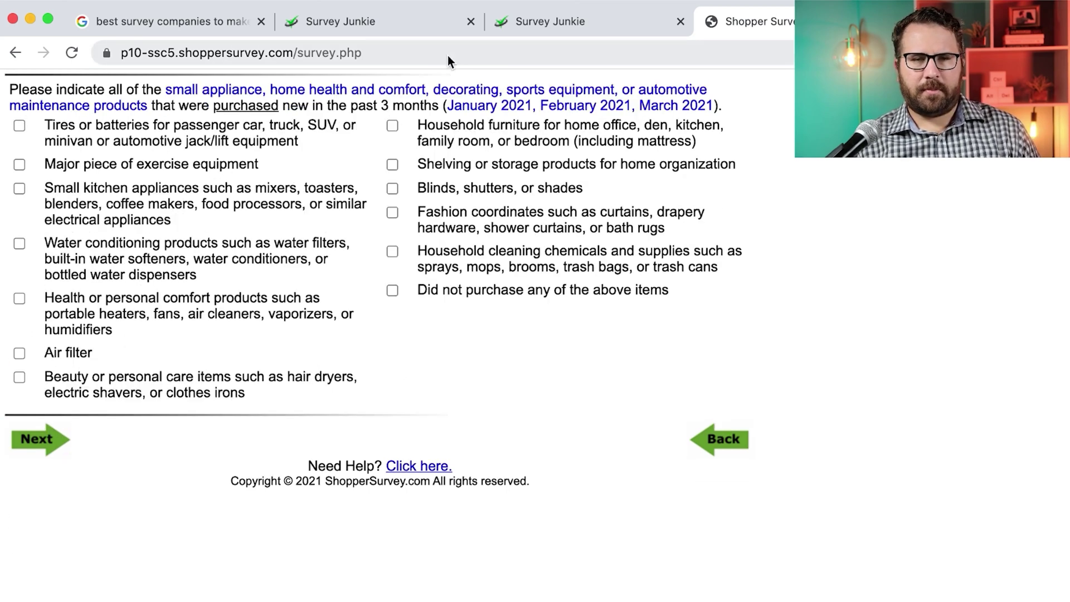
Mark furniture, shelving, blinds and household cleaning chemicals as purchased household products
{"action": "left_click", "coordinate": [540, 131]}
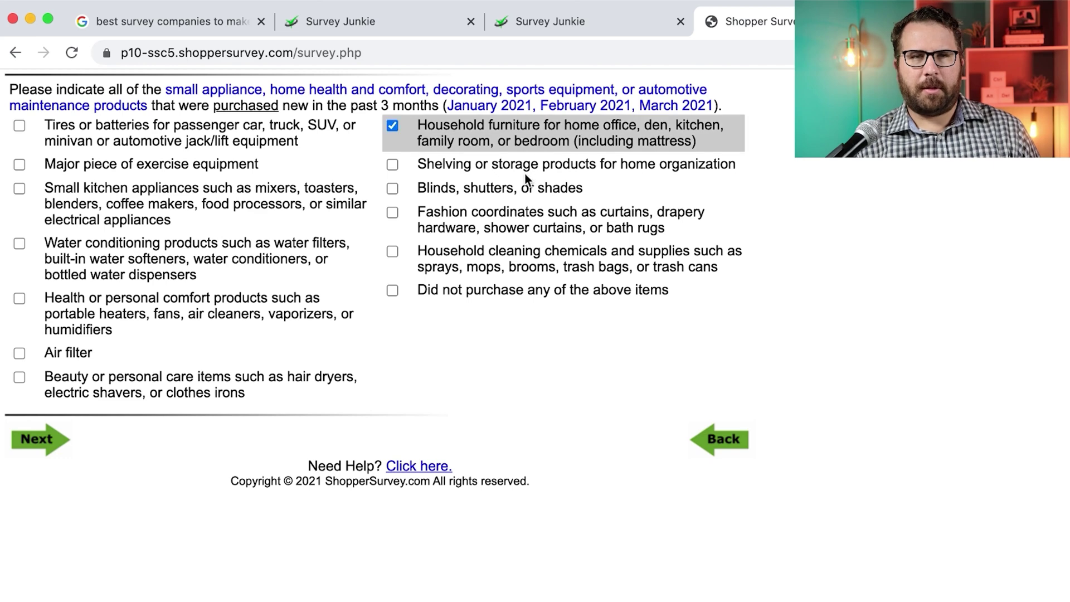
{"action": "left_click", "coordinate": [507, 166]}
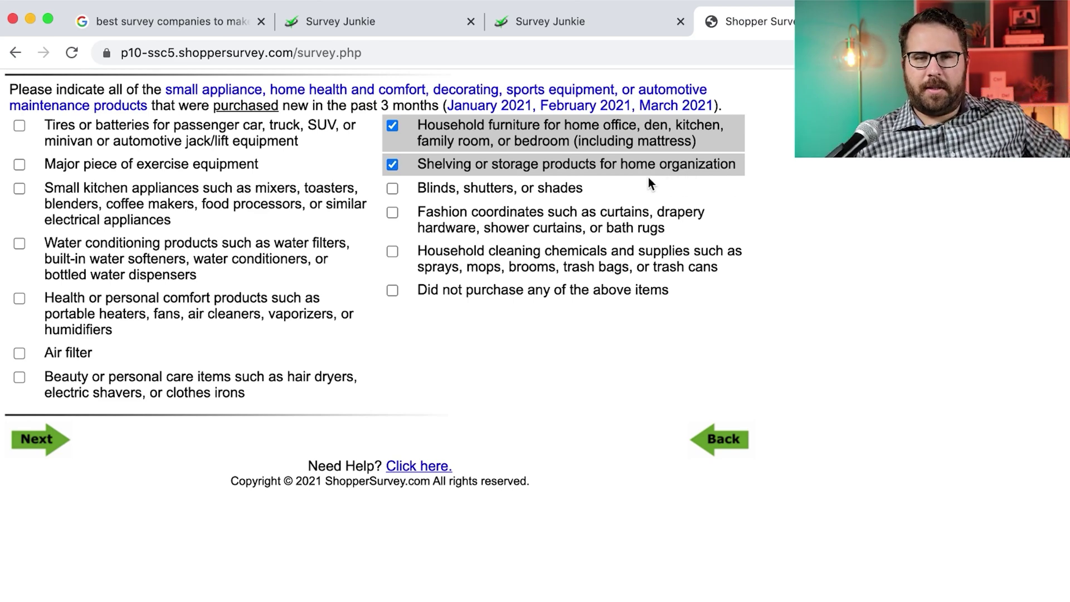
{"action": "left_click", "coordinate": [523, 189]}
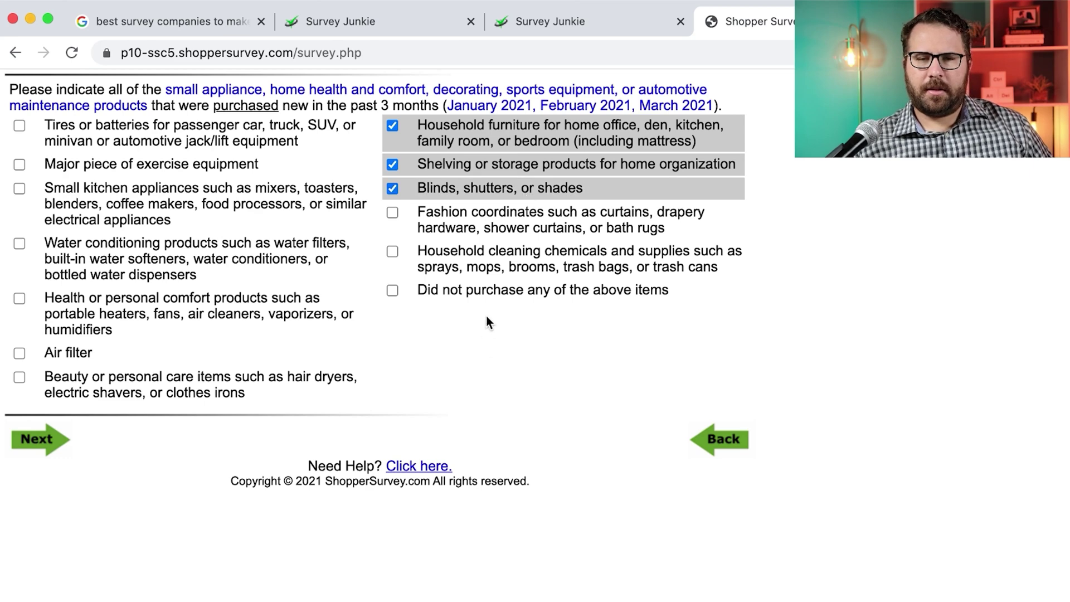
{"action": "left_click", "coordinate": [523, 268]}
{"action": "left_click", "coordinate": [27, 447]}
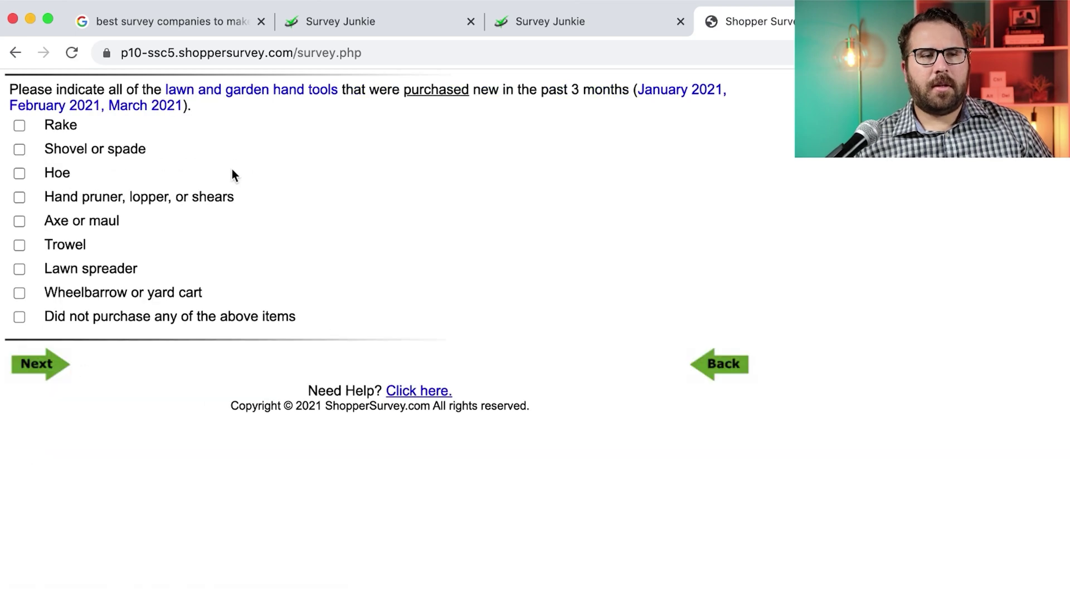
Choose Shovel or spade as the hand tool and Fertilizer as the garden chemical
{"action": "left_click", "coordinate": [47, 153]}
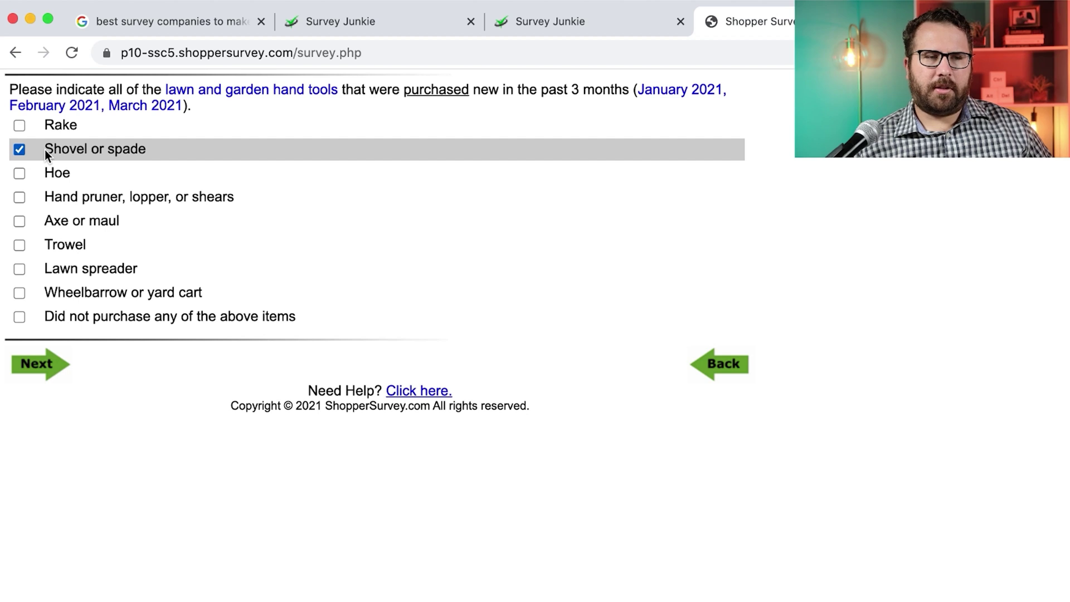
{"action": "left_click", "coordinate": [37, 365]}
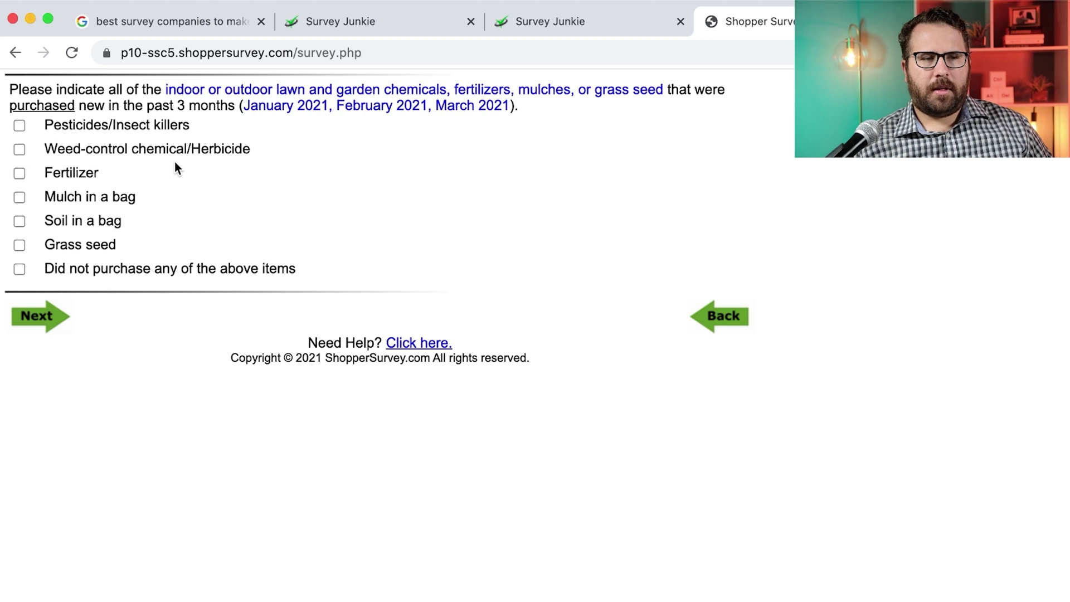
{"action": "left_click", "coordinate": [76, 173]}
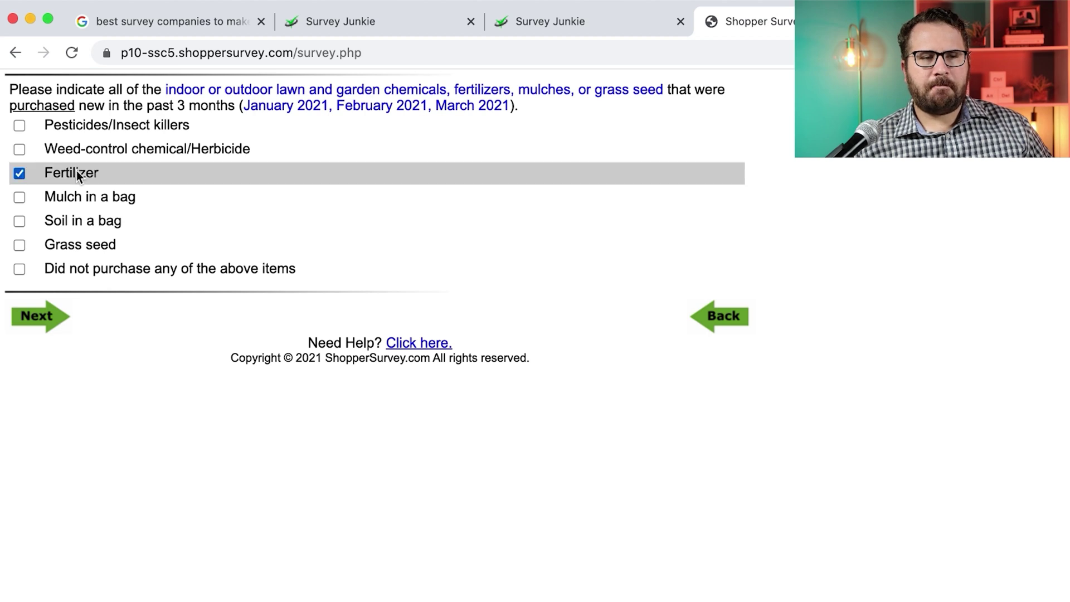
{"action": "left_click", "coordinate": [49, 317]}
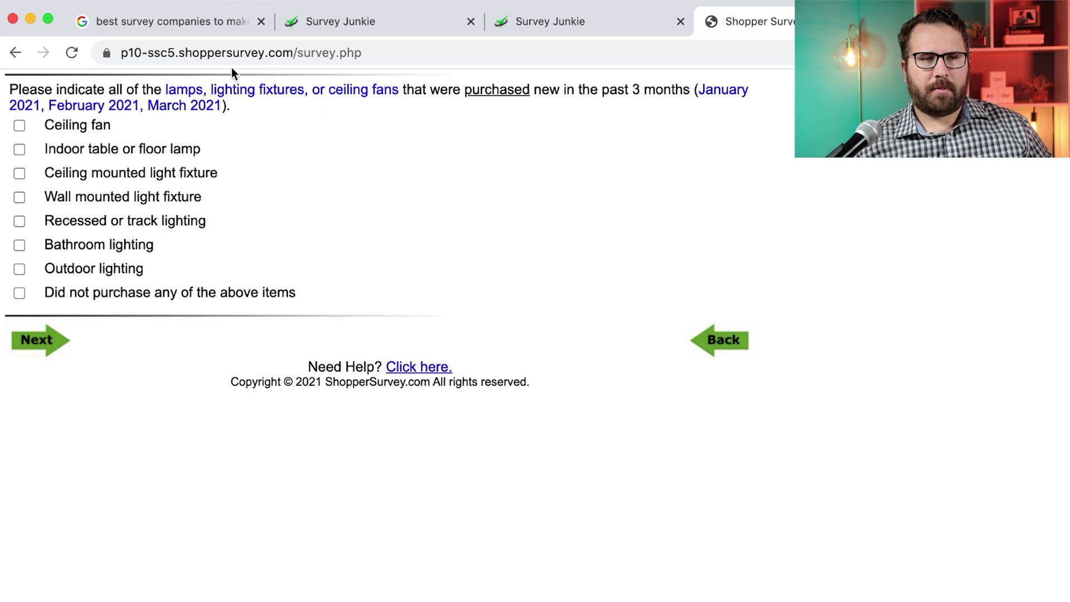
Tick Indoor table or floor lamp as the lighting purchase
{"action": "left_click", "coordinate": [128, 155]}
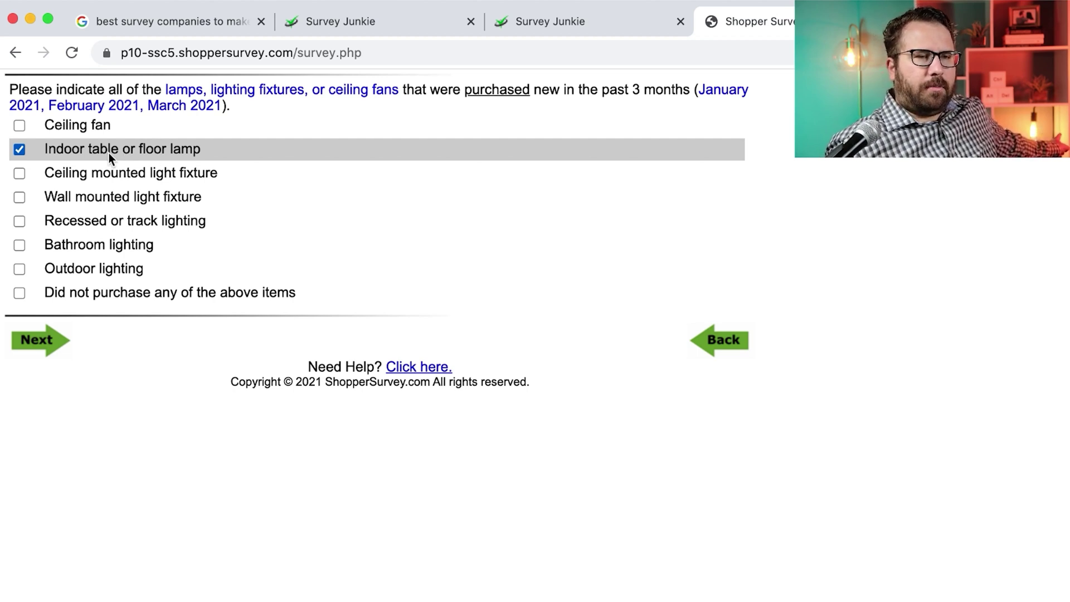
{"action": "left_click", "coordinate": [139, 154]}
{"action": "left_click", "coordinate": [167, 153]}
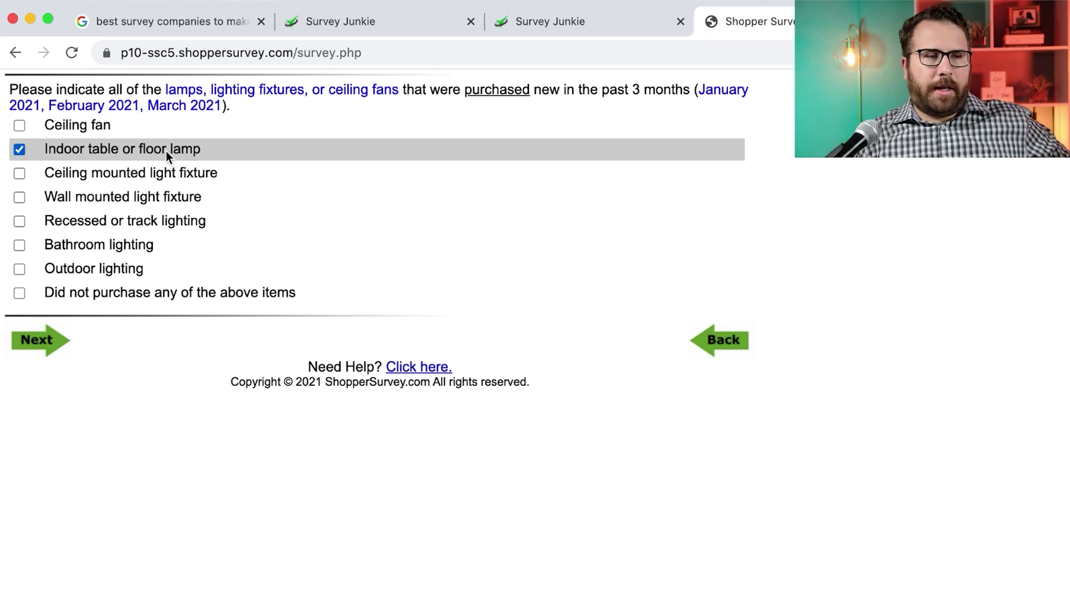
{"action": "left_click", "coordinate": [47, 334]}
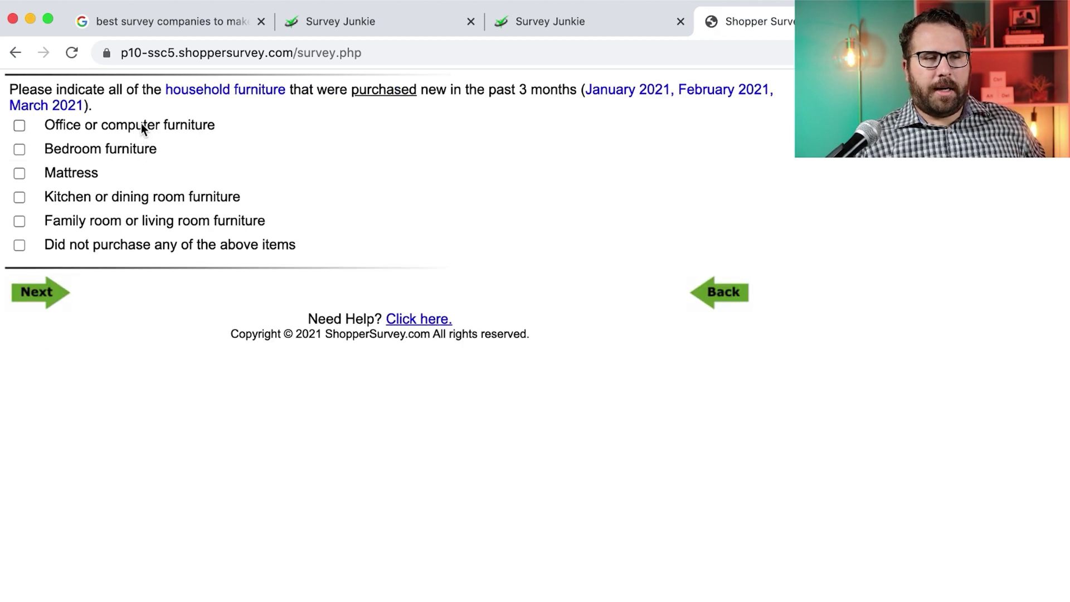
Tick Family room or living room furniture and Shelving as bought
{"action": "left_click", "coordinate": [127, 222]}
{"action": "left_click", "coordinate": [49, 299]}
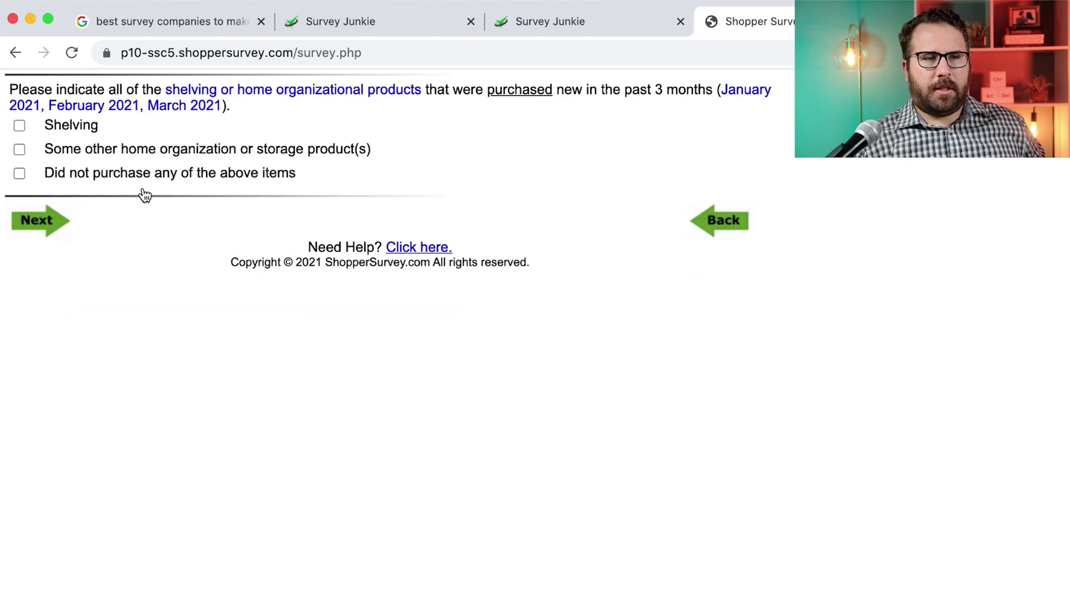
{"action": "left_click", "coordinate": [87, 127]}
{"action": "left_click", "coordinate": [40, 225]}
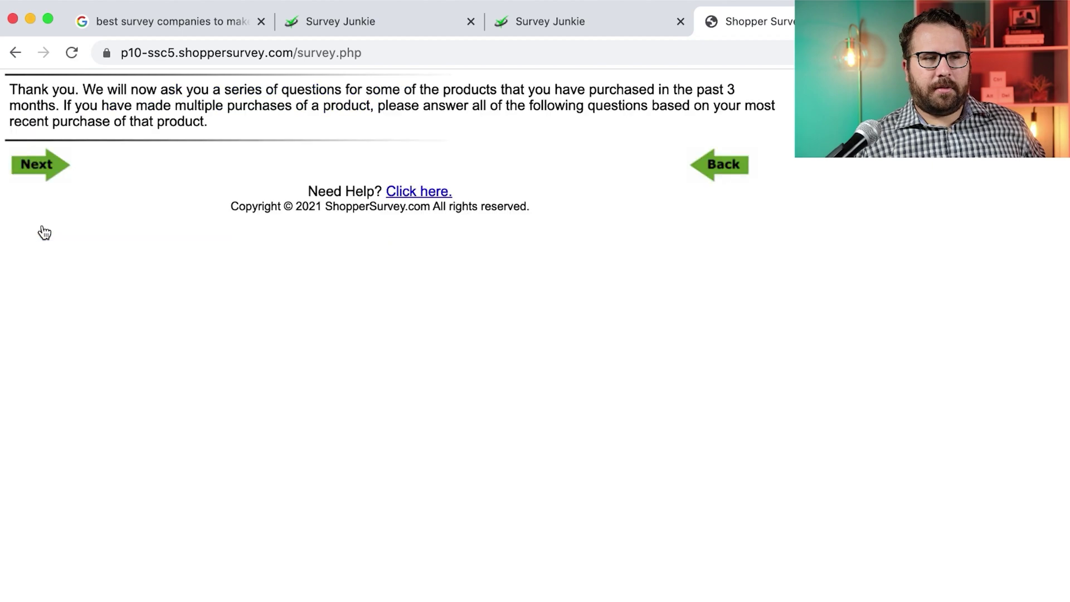
Date the blinds purchase January 2021 and enter brands Douglas, Blinds.com and Shutters by Angel
{"action": "left_click", "coordinate": [54, 174]}
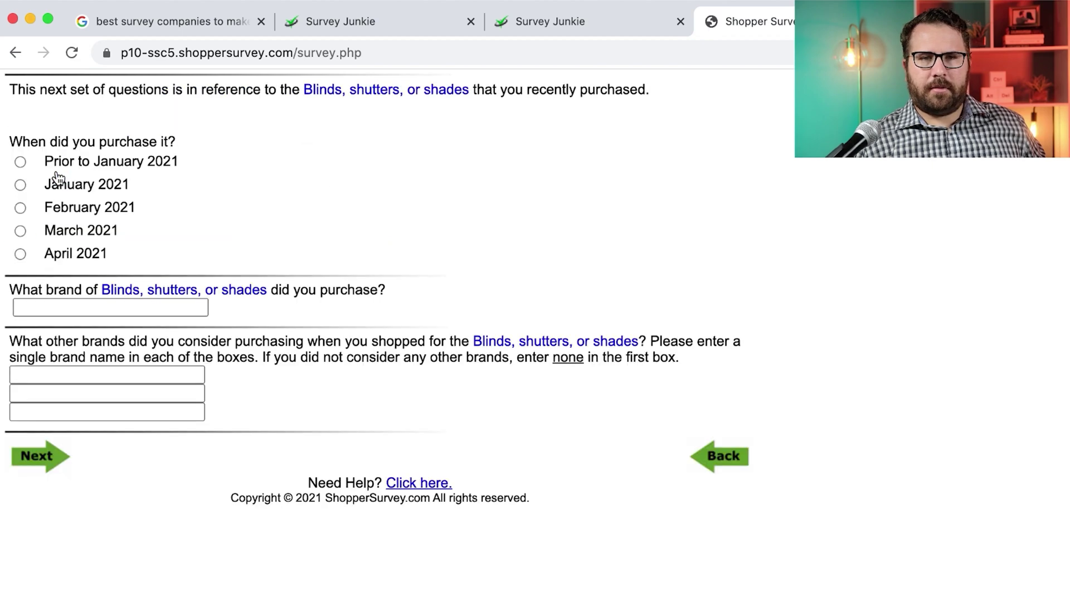
{"action": "left_click", "coordinate": [57, 179]}
{"action": "type", "text": "Douglas"}
{"action": "key", "text": "Return"}
{"action": "type", "text": "Blinds.com"}
{"action": "left_click", "coordinate": [42, 536]}
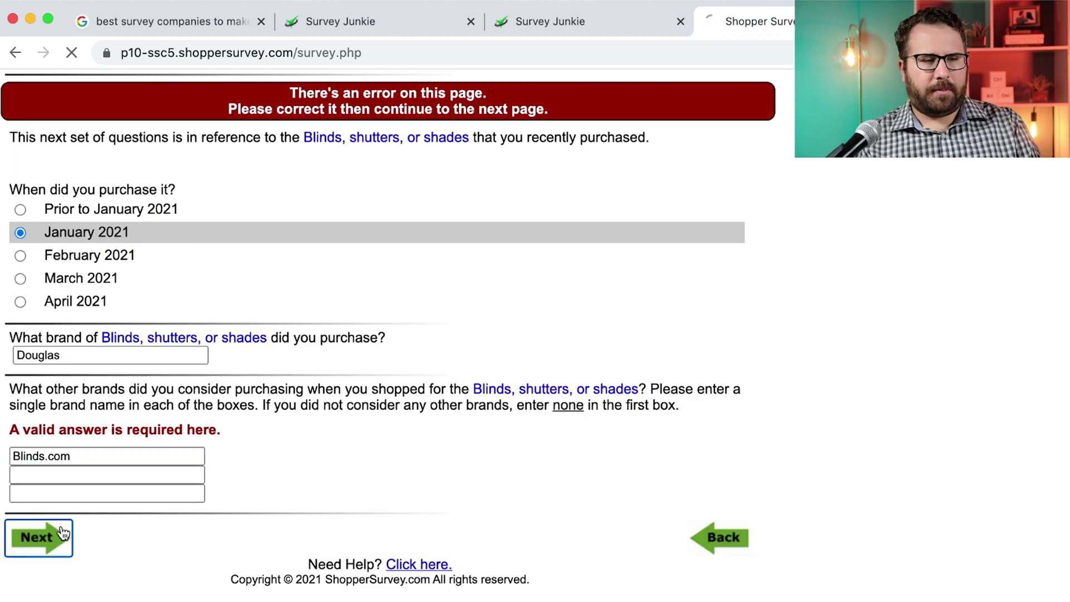
{"action": "type", "text": "Shutters by Angel"}
Answer the blinds store question, give a price of 1500 and say five or more were bought
{"action": "left_click", "coordinate": [173, 174]}
{"action": "left_click", "coordinate": [42, 255]}
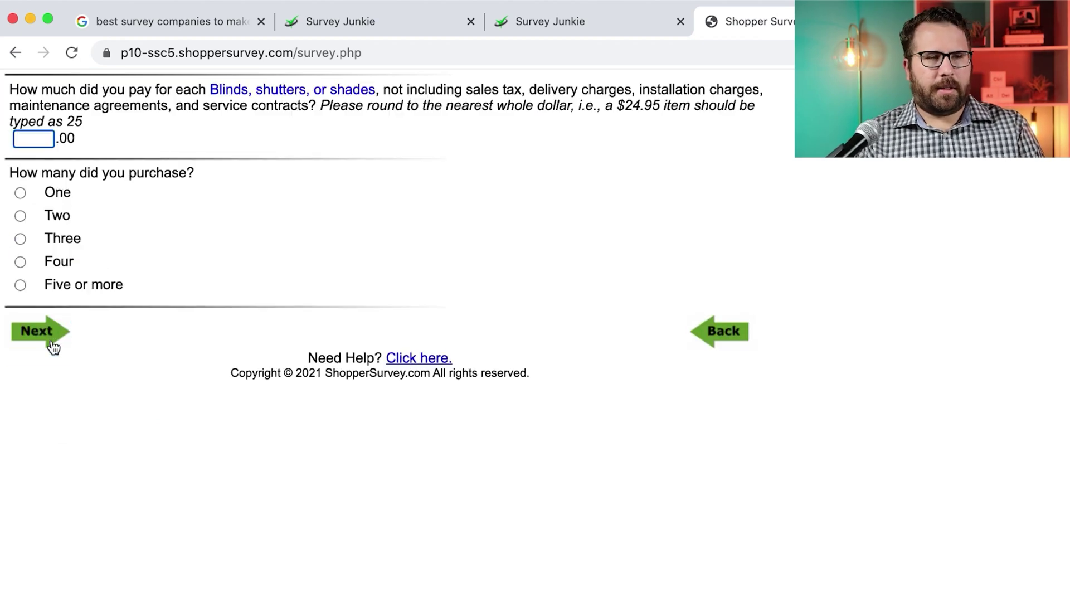
{"action": "type", "text": "1500"}
{"action": "left_click", "coordinate": [20, 285]}
{"action": "left_click", "coordinate": [36, 331]}
Date the cleaning supplies purchase January 2021, with store Office Depot and no other stores
{"action": "left_click", "coordinate": [19, 201]}
{"action": "left_click", "coordinate": [71, 340]}
{"action": "type", "text": "Office Depot"}
{"action": "left_click", "coordinate": [71, 421]}
{"action": "type", "text": "None"}
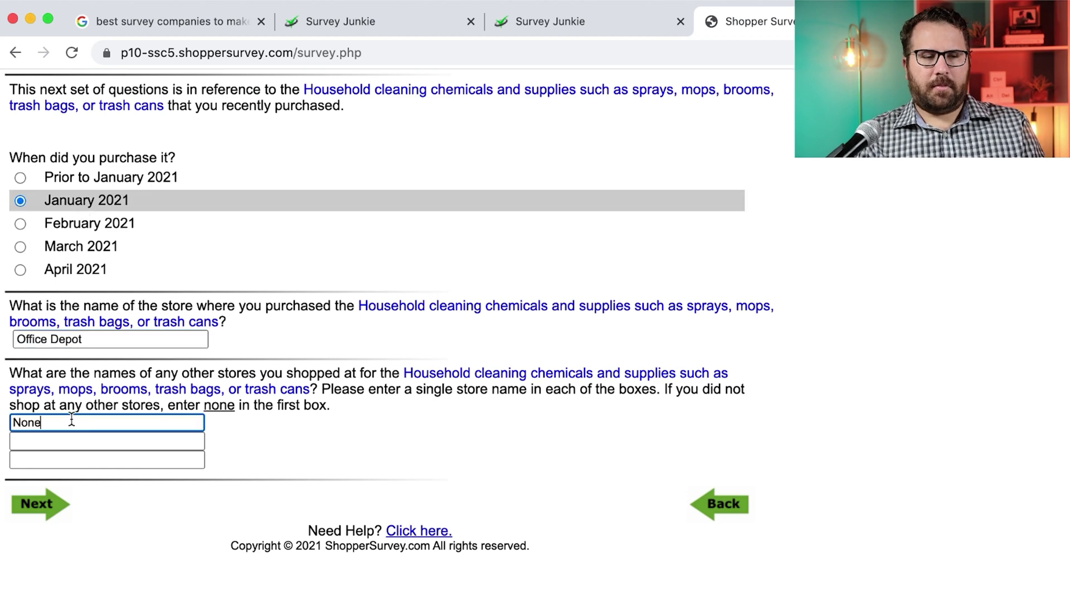
{"action": "left_click", "coordinate": [38, 504]}
{"action": "key", "text": "Return"}
Date the living room furniture purchase March 2021 and fill in its brand and store
{"action": "left_click", "coordinate": [50, 230]}
{"action": "left_click", "coordinate": [54, 306]}
{"action": "type", "text": "W"}
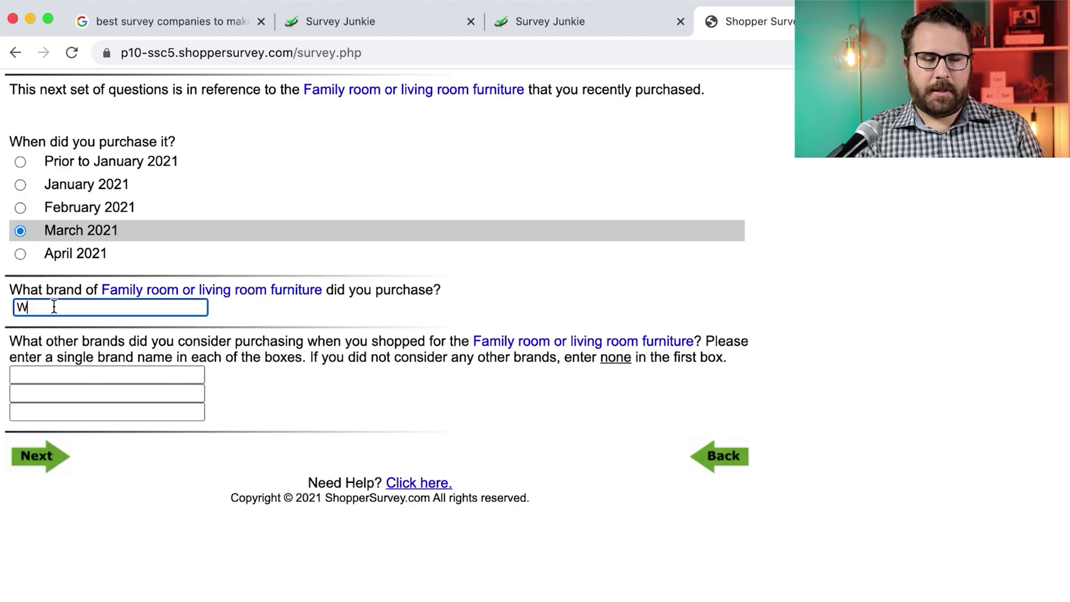
{"action": "key", "text": "Return"}
{"action": "type", "text": "W"}
{"action": "key", "text": "Return"}
Date the shelving purchase March 2021 and enter Walmart as its brand, checking the Walmart order email
{"action": "key", "text": "Return"}
{"action": "left_click", "coordinate": [112, 228]}
{"action": "left_click", "coordinate": [70, 311]}
{"action": "type", "text": "W"}
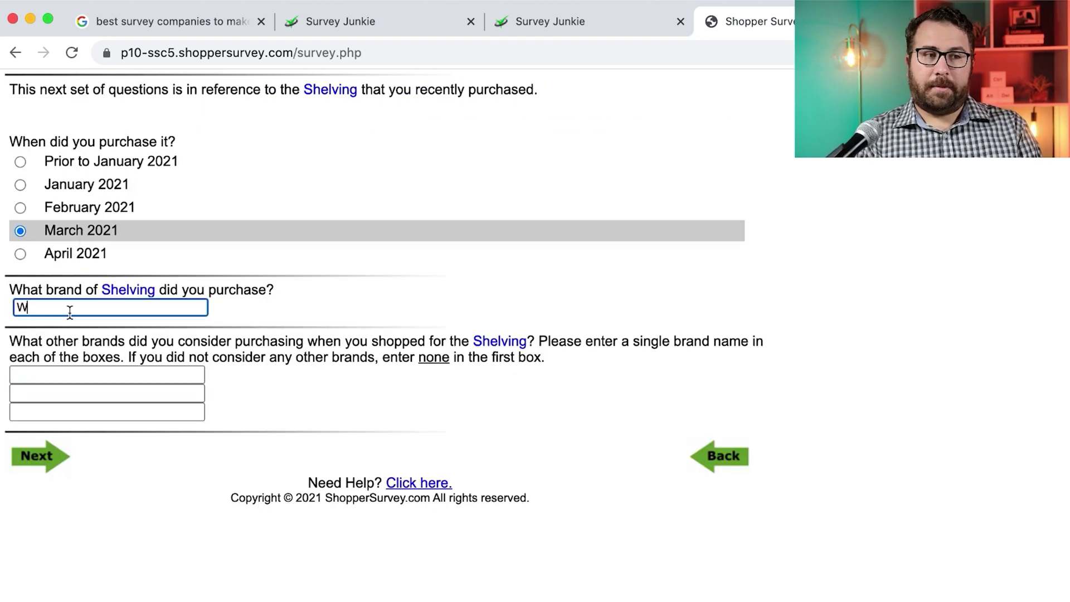
{"action": "key", "text": "Return"}
{"action": "type", "text": "Walm"}
{"action": "key", "text": "Return"}
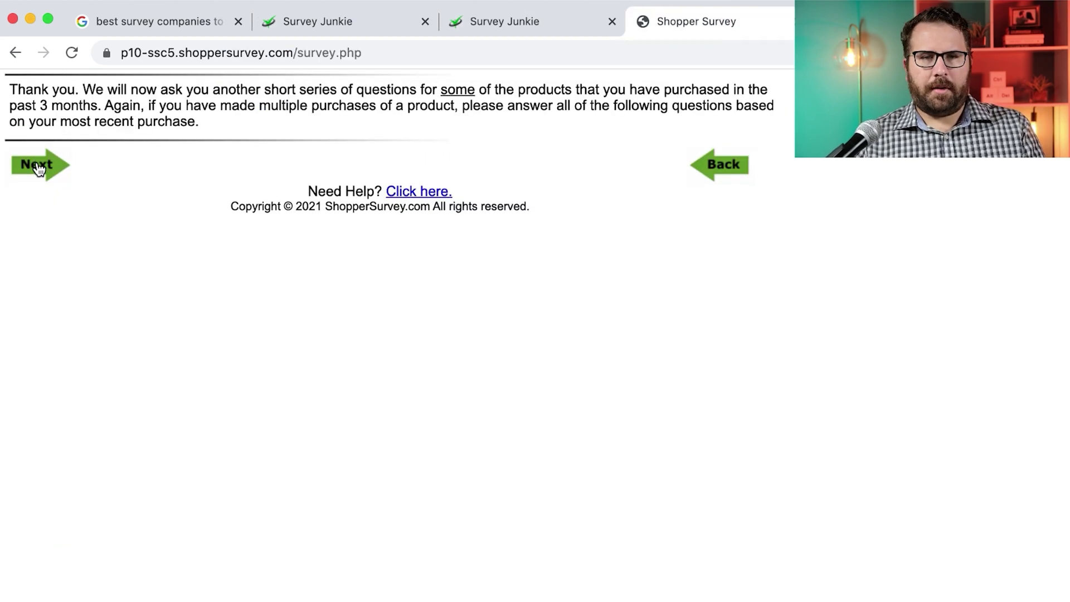
{"action": "left_click", "coordinate": [35, 165]}
{"action": "left_click", "coordinate": [36, 131]}
Answer where the item was bought, say yes to involvement, and mark how stores and brands were shopped
{"action": "left_click", "coordinate": [69, 200]}
{"action": "left_click", "coordinate": [36, 246]}
{"action": "left_click", "coordinate": [20, 109]}
{"action": "left_click", "coordinate": [45, 192]}
{"action": "left_click", "coordinate": [196, 232]}
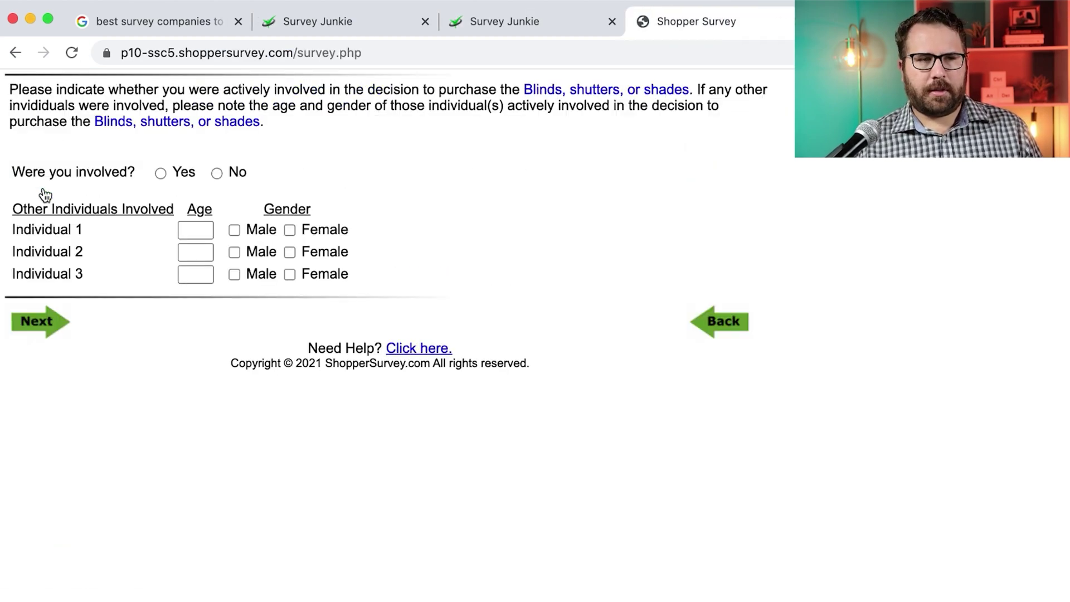
{"action": "left_click", "coordinate": [36, 321]}
{"action": "left_click", "coordinate": [35, 256]}
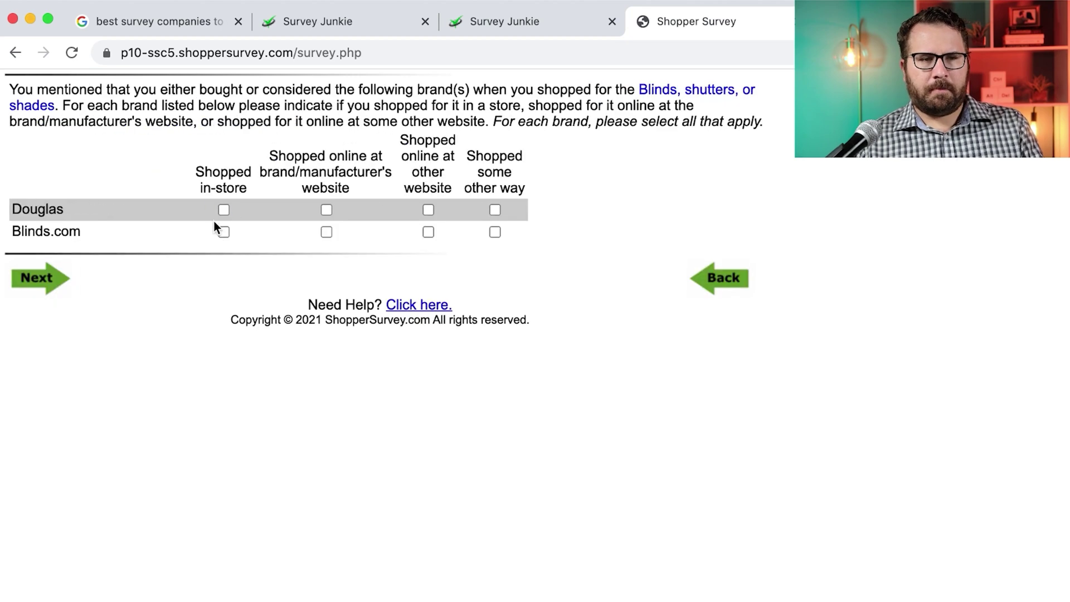
{"action": "left_click", "coordinate": [45, 284]}
Tick five online shopping activities in the checklist and submit it
{"action": "left_click", "coordinate": [140, 124]}
{"action": "left_click", "coordinate": [158, 149]}
{"action": "left_click", "coordinate": [128, 173]}
{"action": "left_click", "coordinate": [117, 197]}
{"action": "left_click", "coordinate": [110, 221]}
{"action": "left_click", "coordinate": [35, 411]}
For the Wayfair purchase, mark Recommended and Competitive price as top reasons and answer involvement
{"action": "left_click", "coordinate": [35, 131]}
{"action": "left_click", "coordinate": [35, 177]}
{"action": "left_click", "coordinate": [20, 324]}
{"action": "left_click", "coordinate": [20, 134]}
{"action": "left_click", "coordinate": [20, 110]}
{"action": "left_click", "coordinate": [160, 172]}
Choose the delivery method and answer the Wayfair store question
{"action": "left_click", "coordinate": [36, 320]}
{"action": "left_click", "coordinate": [19, 107]}
{"action": "left_click", "coordinate": [36, 225]}
{"action": "left_click", "coordinate": [289, 208]}
{"action": "left_click", "coordinate": [36, 256]}
Tick five online shopping activities for the Wayfair purchase and submit
{"action": "left_click", "coordinate": [232, 125]}
{"action": "left_click", "coordinate": [232, 148]}
{"action": "left_click", "coordinate": [256, 197]}
{"action": "left_click", "coordinate": [223, 244]}
{"action": "left_click", "coordinate": [150, 293]}
{"action": "left_click", "coordinate": [115, 340]}
Say the shelving was bought online, answer involvement and delivery, and mark how Walmart, Amazon and Mainstays were shopped
{"action": "left_click", "coordinate": [36, 411]}
{"action": "left_click", "coordinate": [53, 132]}
{"action": "left_click", "coordinate": [36, 306]}
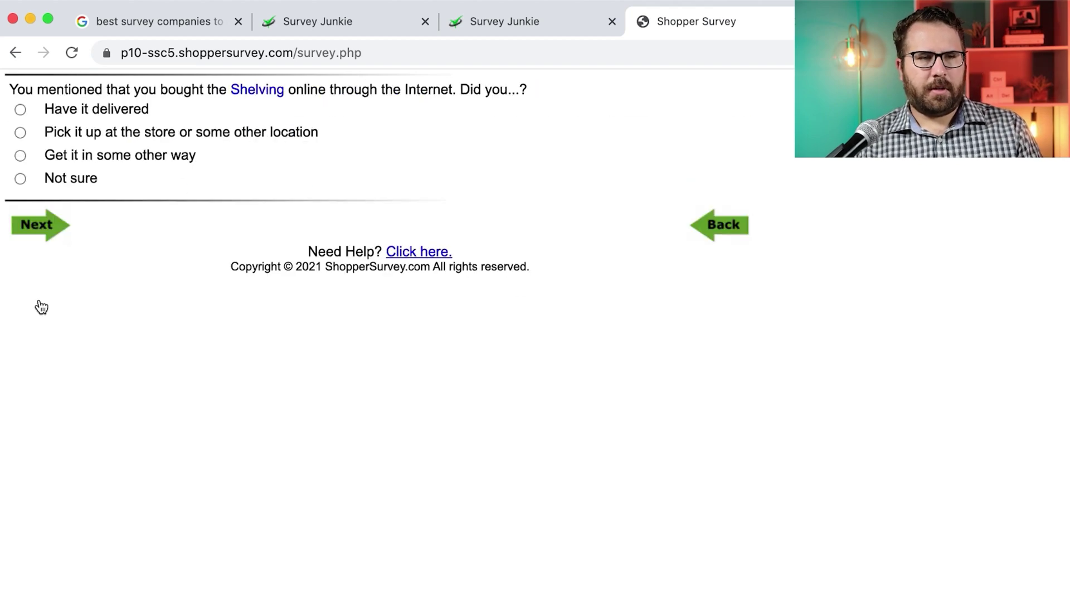
{"action": "left_click", "coordinate": [19, 108]}
{"action": "left_click", "coordinate": [289, 208]}
{"action": "left_click", "coordinate": [36, 277]}
{"action": "left_click", "coordinate": [425, 210]}
{"action": "left_click", "coordinate": [36, 253]}
Tick Compared product features and benefits, Read reviews written by consumers and one more shelving activity
{"action": "left_click", "coordinate": [123, 149]}
{"action": "left_click", "coordinate": [76, 292]}
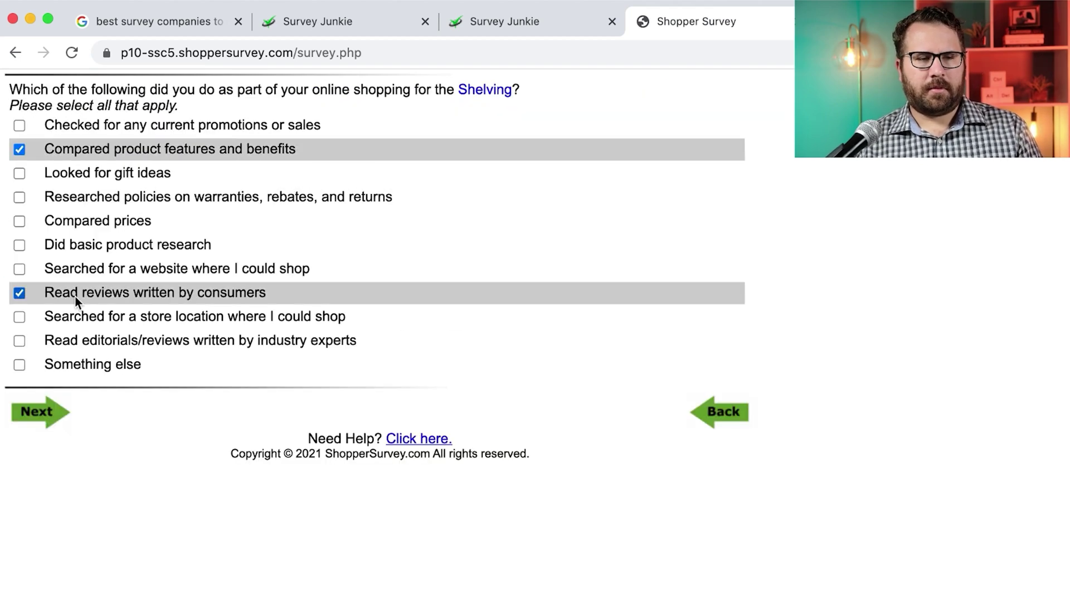
{"action": "left_click", "coordinate": [84, 221]}
{"action": "left_click", "coordinate": [36, 412]}
{"action": "left_click", "coordinate": [35, 165]}
Describe the blinds: Blinds type, Fabric material, in-stock, cut-to-size and who installed them
{"action": "left_click", "coordinate": [116, 109]}
{"action": "left_click", "coordinate": [64, 250]}
{"action": "left_click", "coordinate": [35, 542]}
{"action": "left_click", "coordinate": [35, 588]}
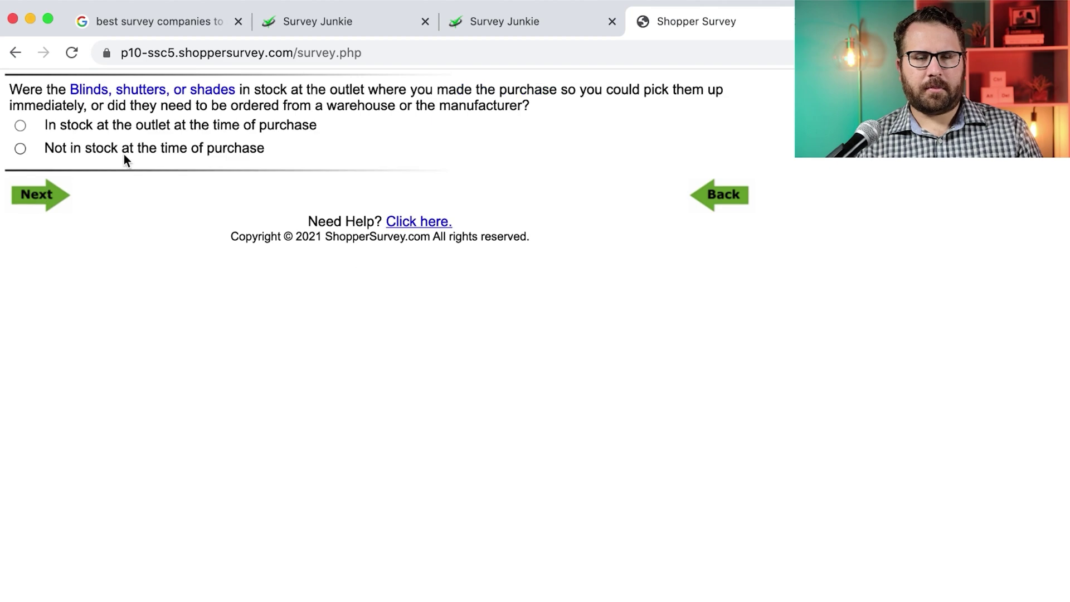
{"action": "left_click", "coordinate": [124, 149]}
{"action": "left_click", "coordinate": [33, 108]}
{"action": "left_click", "coordinate": [20, 210]}
{"action": "left_click", "coordinate": [36, 349]}
Tick Sofa/love seat/recliner, Ottoman and Non-upholstered chair, placed in the Living room
{"action": "left_click", "coordinate": [33, 149]}
{"action": "left_click", "coordinate": [31, 173]}
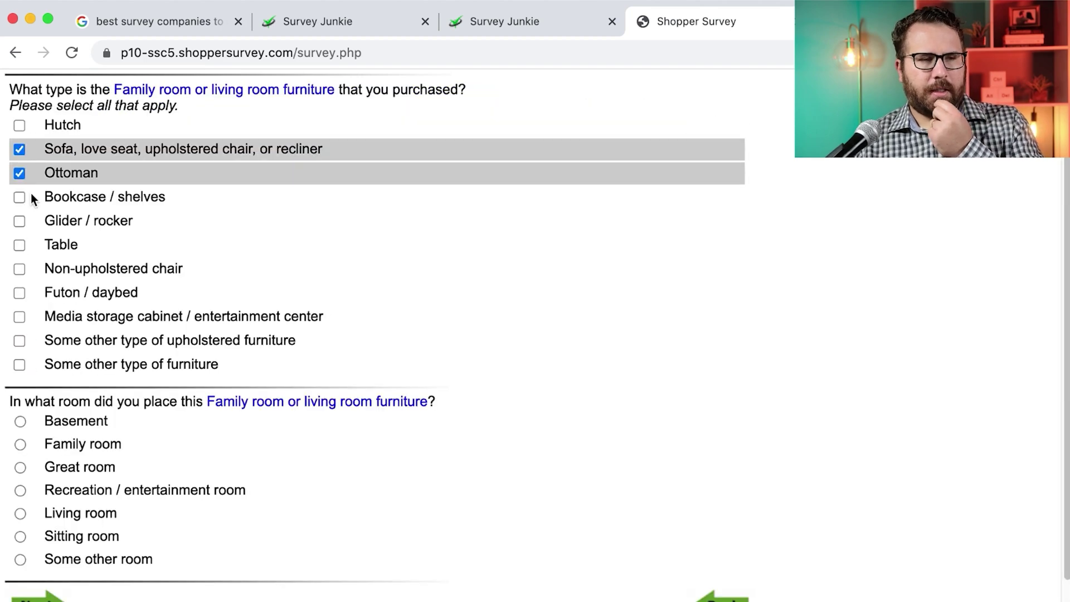
{"action": "left_click", "coordinate": [33, 268]}
{"action": "left_click", "coordinate": [19, 515]}
{"action": "left_click", "coordinate": [36, 595]}
Say the furniture doesn't recline, is pre-assembled and pre-finished, Casual style, bought as individual pieces
{"action": "left_click", "coordinate": [19, 125]}
{"action": "left_click", "coordinate": [36, 268]}
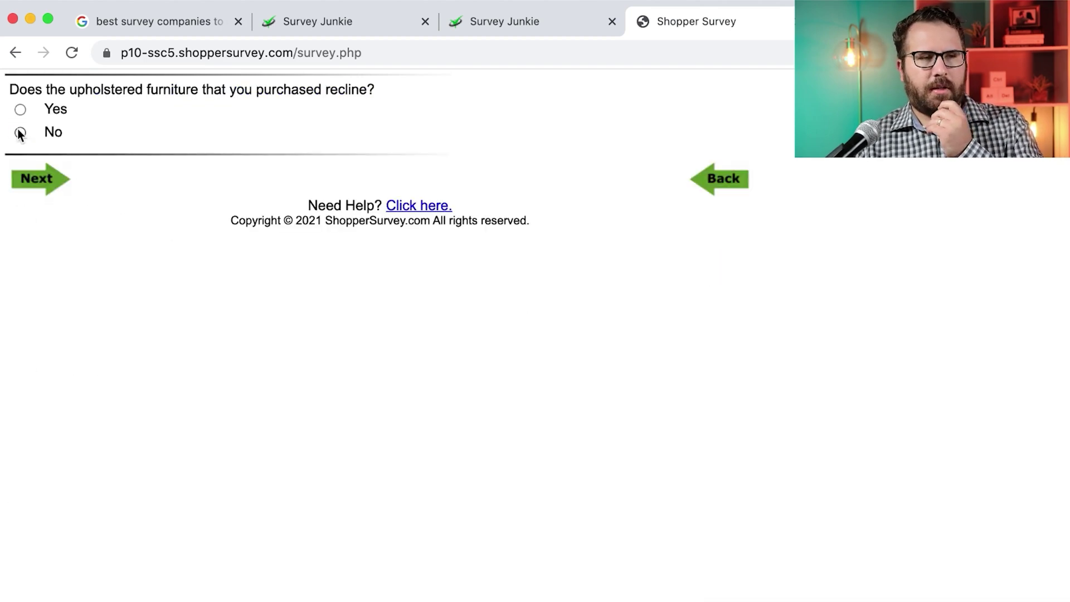
{"action": "left_click", "coordinate": [18, 131]}
{"action": "left_click", "coordinate": [36, 178]}
{"action": "left_click", "coordinate": [19, 109]}
{"action": "left_click", "coordinate": [35, 225]}
{"action": "left_click", "coordinate": [20, 155]}
{"action": "left_click", "coordinate": [20, 234]}
{"action": "left_click", "coordinate": [20, 359]}
{"action": "left_click", "coordinate": [36, 405]}
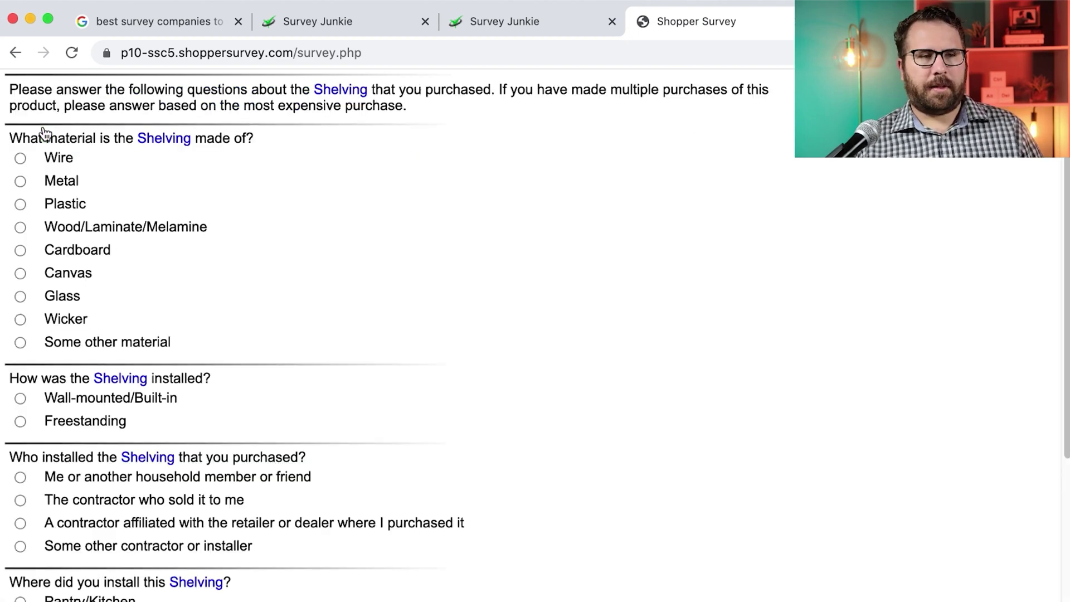
Answer the shelving material, installation method and installer questions
{"action": "scroll", "coordinate": [21, 232], "scroll_direction": "down", "scroll_amount": 4}
{"action": "left_click", "coordinate": [20, 203]}
{"action": "left_click", "coordinate": [19, 303]}
{"action": "left_click", "coordinate": [19, 452]}
{"action": "left_click", "coordinate": [33, 566]}
Answer No to the closet question and to motor sports, home improvement shows, DIY magazines and remodeling
{"action": "left_click", "coordinate": [62, 137]}
{"action": "left_click", "coordinate": [44, 180]}
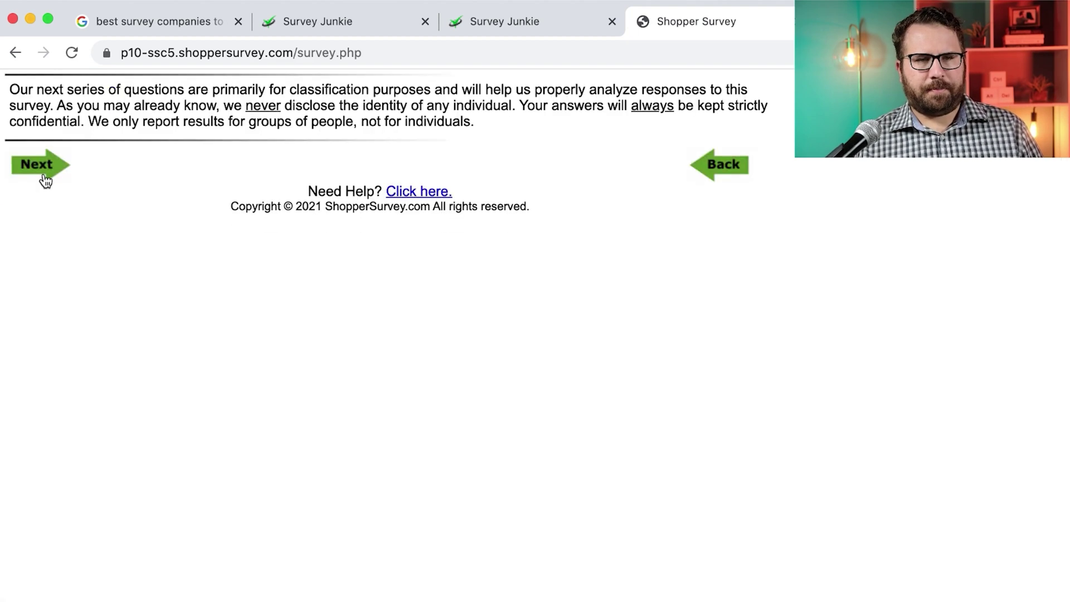
{"action": "left_click", "coordinate": [46, 178]}
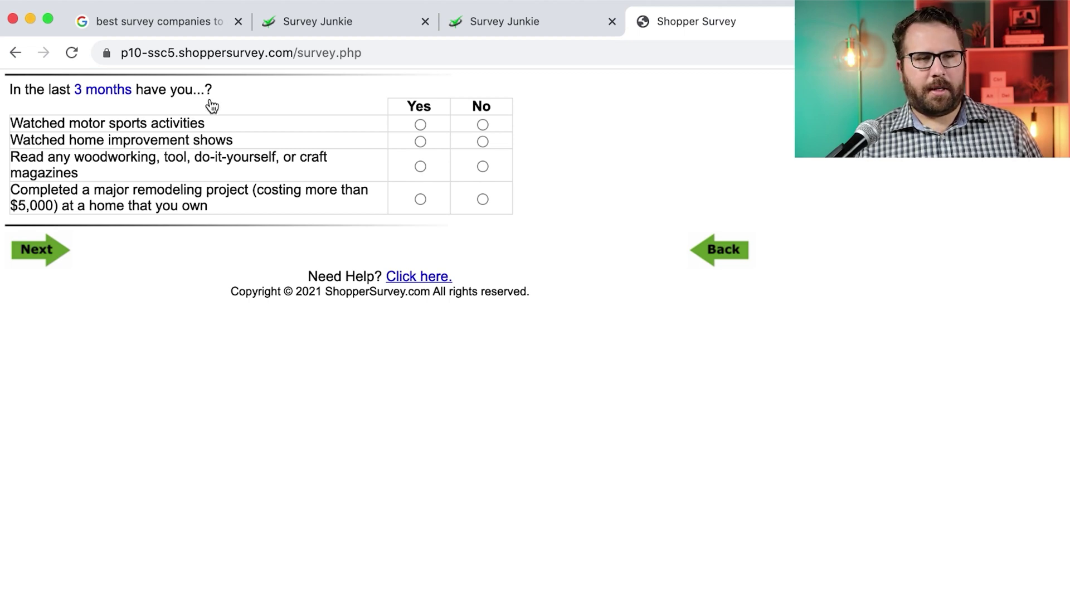
{"action": "left_click", "coordinate": [482, 124]}
{"action": "left_click", "coordinate": [482, 141]}
{"action": "left_click", "coordinate": [482, 166]}
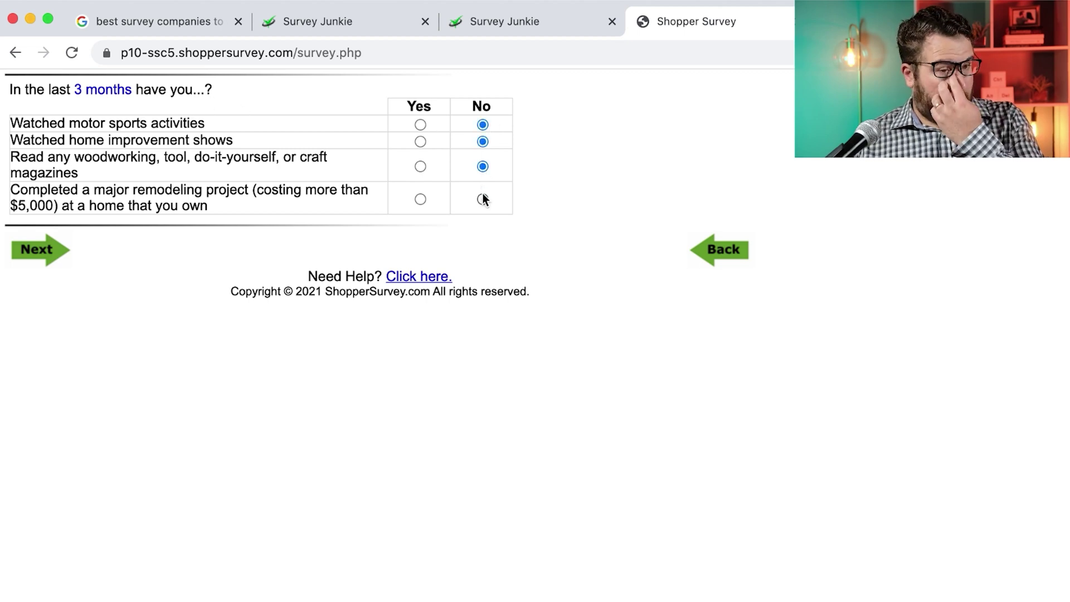
{"action": "left_click", "coordinate": [482, 198]}
{"action": "left_click", "coordinate": [36, 249]}
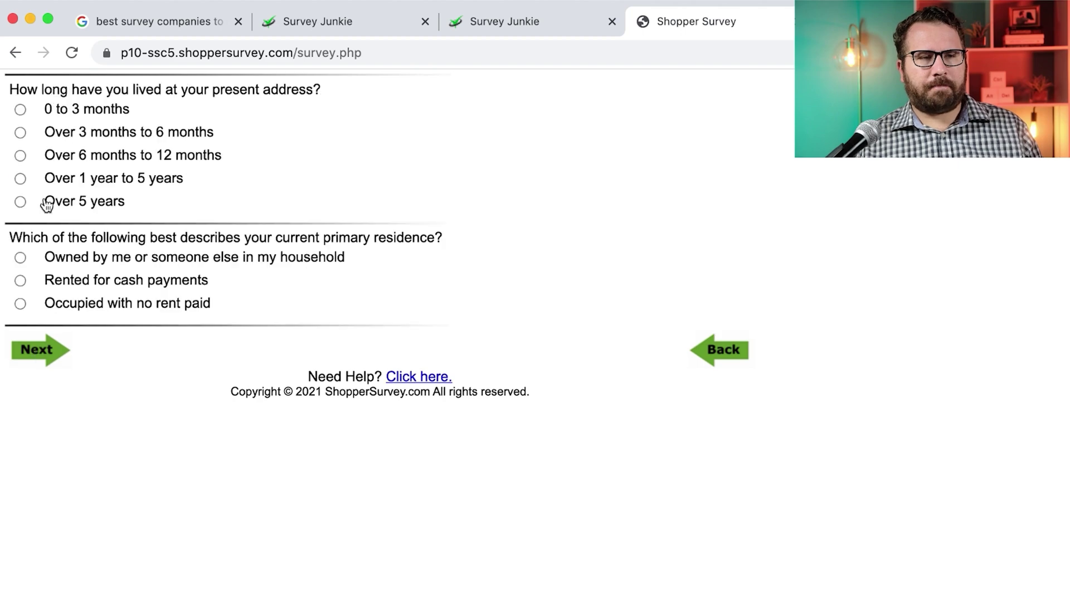
Pick Over 1 year to 5 years at residence, residence type, Married, and household counts 2 and 1
{"action": "left_click", "coordinate": [20, 179]}
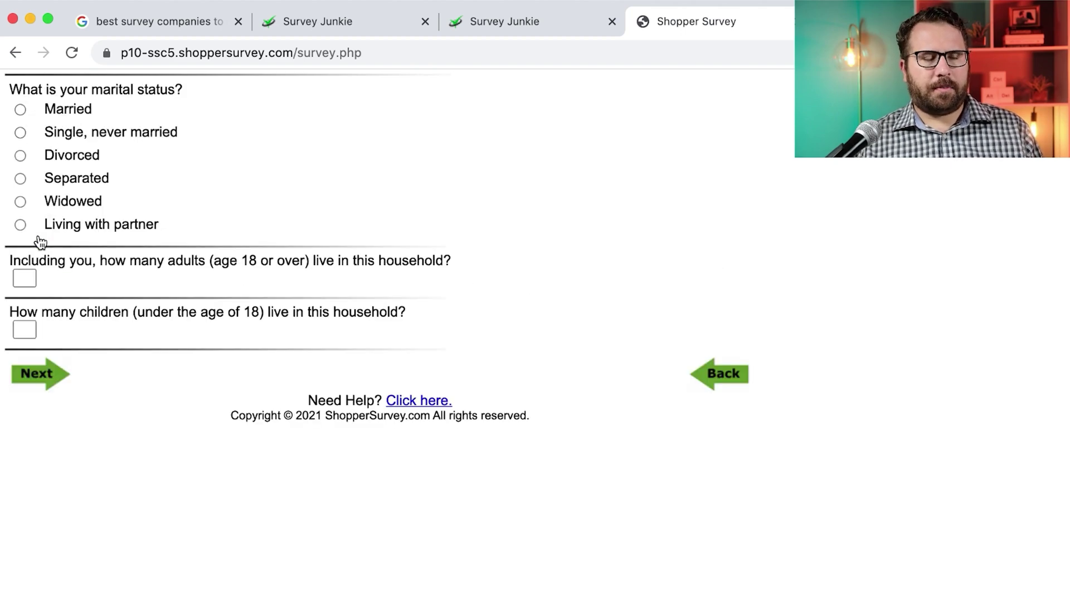
{"action": "left_click", "coordinate": [20, 109]}
{"action": "left_click", "coordinate": [24, 278]}
{"action": "type", "text": "2"}
{"action": "key", "text": "Tab"}
{"action": "type", "text": "1"}
{"action": "left_click", "coordinate": [34, 372]}
Answer the education, state of residence, home language and race questions
{"action": "left_click", "coordinate": [20, 270]}
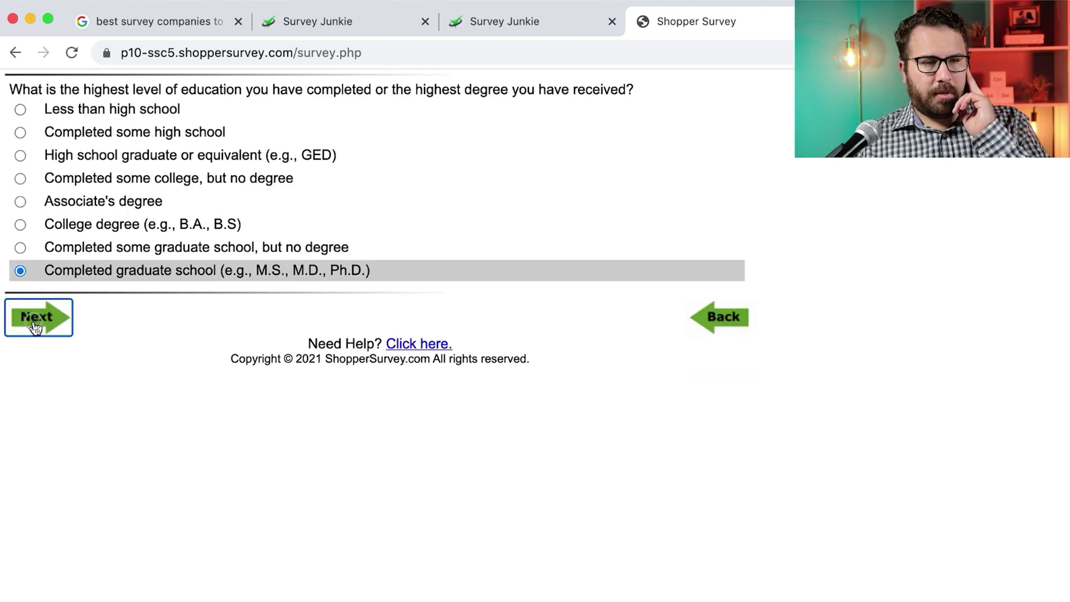
{"action": "left_click", "coordinate": [36, 317]}
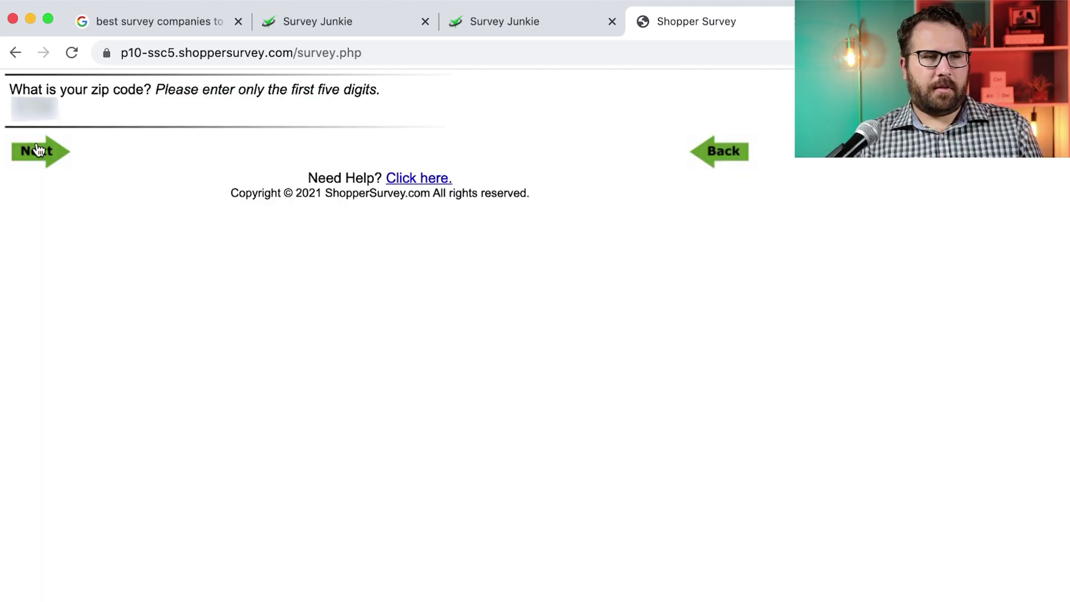
{"action": "left_click", "coordinate": [33, 149]}
{"action": "left_click", "coordinate": [20, 200]}
{"action": "left_click", "coordinate": [37, 248]}
{"action": "left_click", "coordinate": [20, 222]}
{"action": "left_click", "coordinate": [36, 294]}
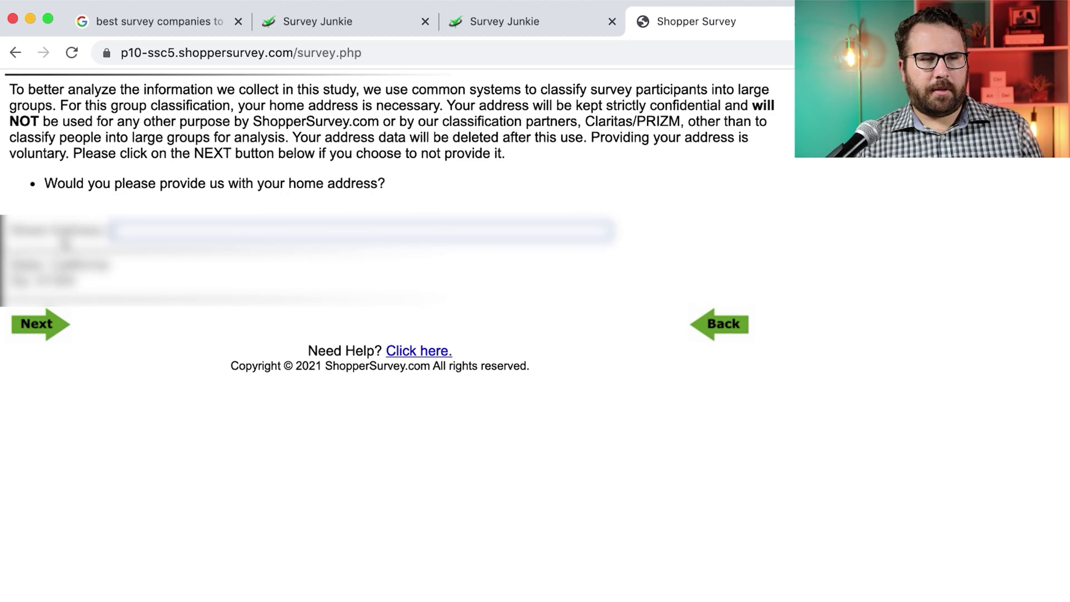
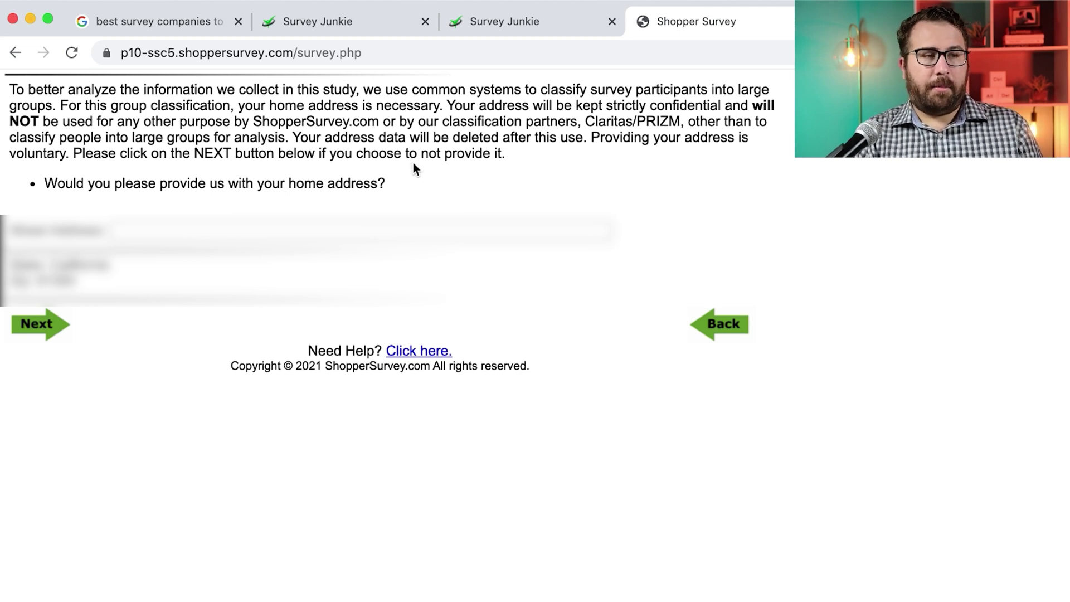
Enter a street address in the home address field and submit it to finish ShopperSurvey
{"action": "left_click", "coordinate": [370, 228]}
{"action": "type", "text": "1234"}
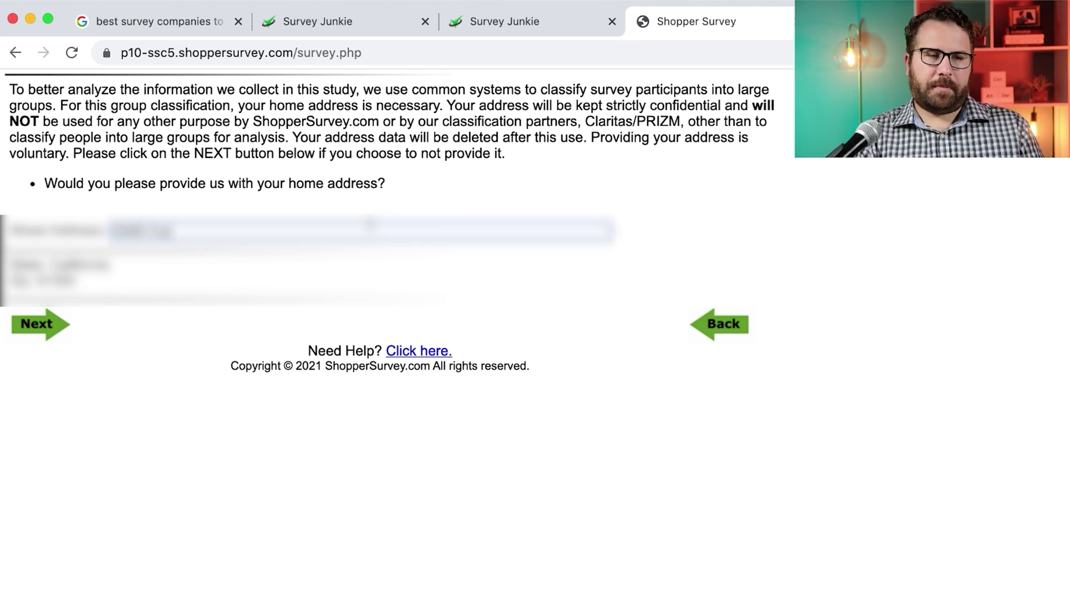
{"action": "type", "text": " Ln"}
{"action": "key", "text": "Tab"}
{"action": "key", "text": "Return"}
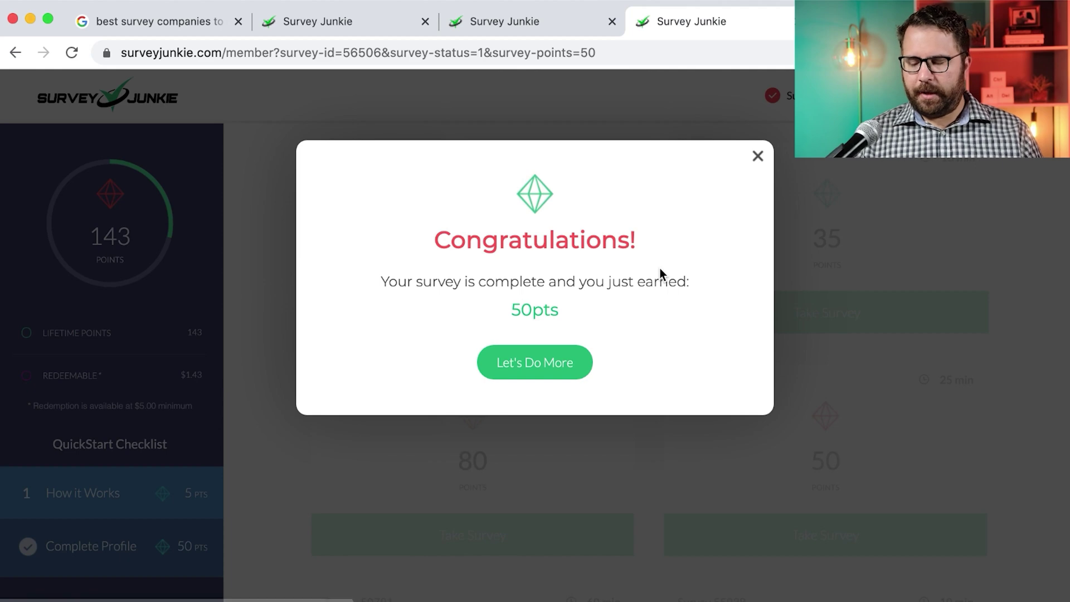
Answer None of these for jeans brands bought and Somewhat agree on the quality check
{"action": "left_click", "coordinate": [545, 363]}
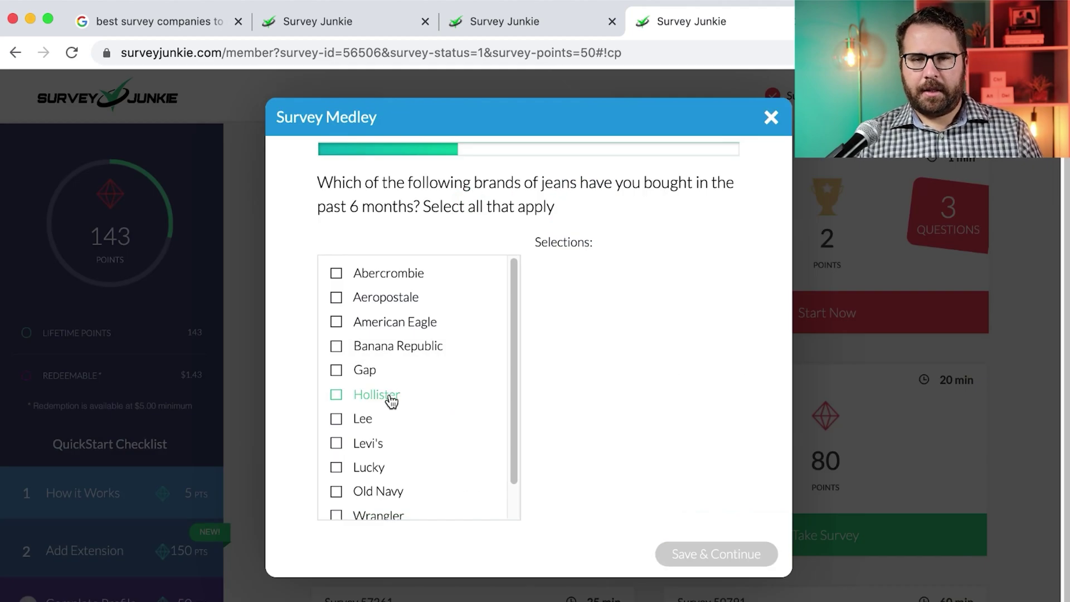
{"action": "scroll", "coordinate": [390, 401], "scroll_direction": "down", "scroll_amount": 1}
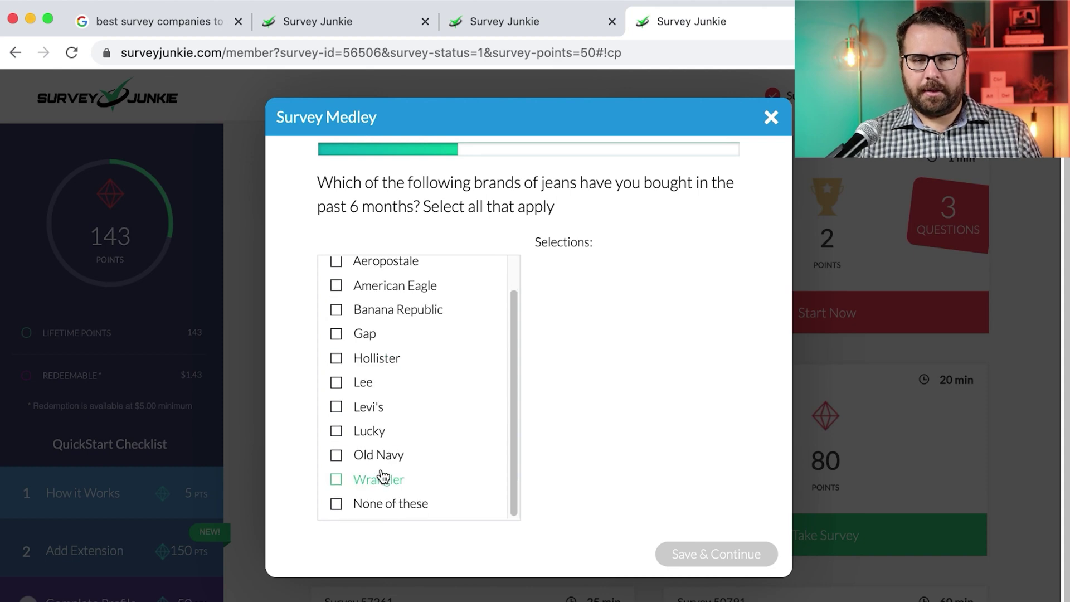
{"action": "left_click", "coordinate": [379, 504]}
{"action": "left_click", "coordinate": [694, 552]}
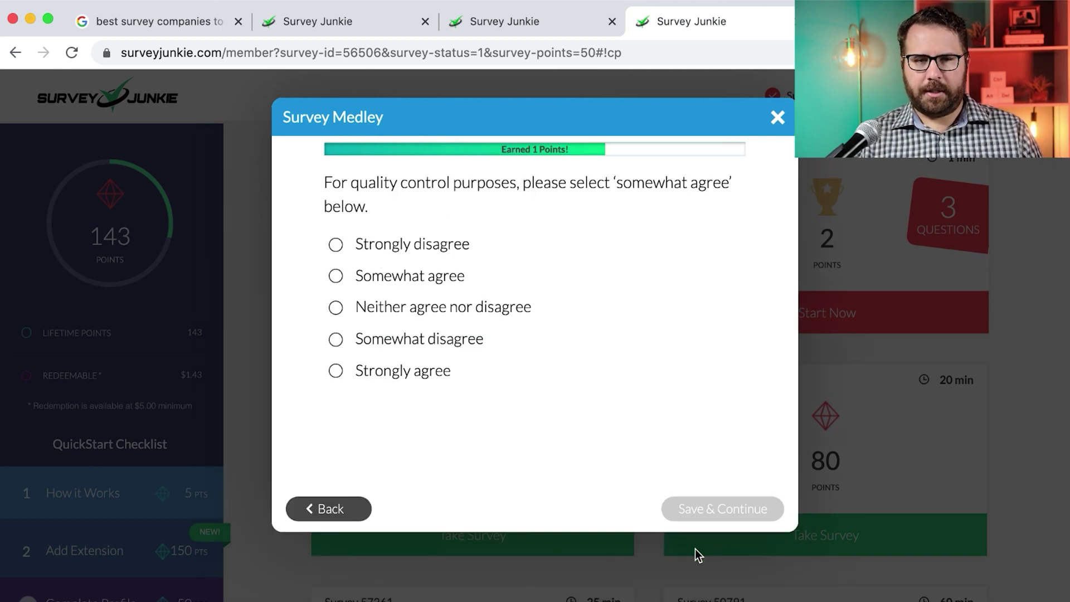
{"action": "left_click", "coordinate": [423, 276]}
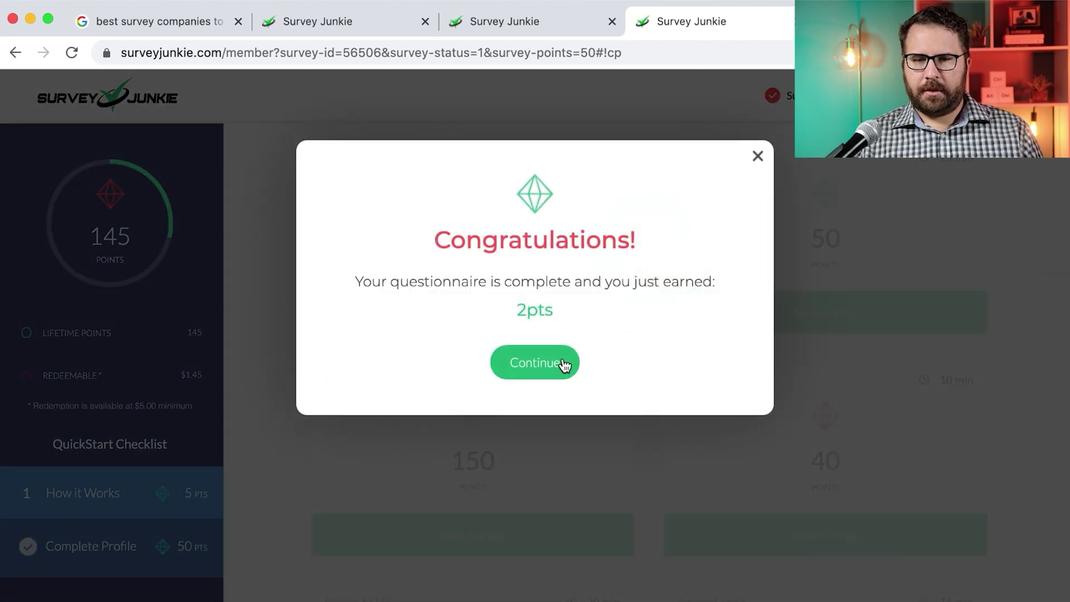
Dismiss the 2-point completion notice and scroll the survey list down to Survey 54979
{"action": "left_click", "coordinate": [564, 364]}
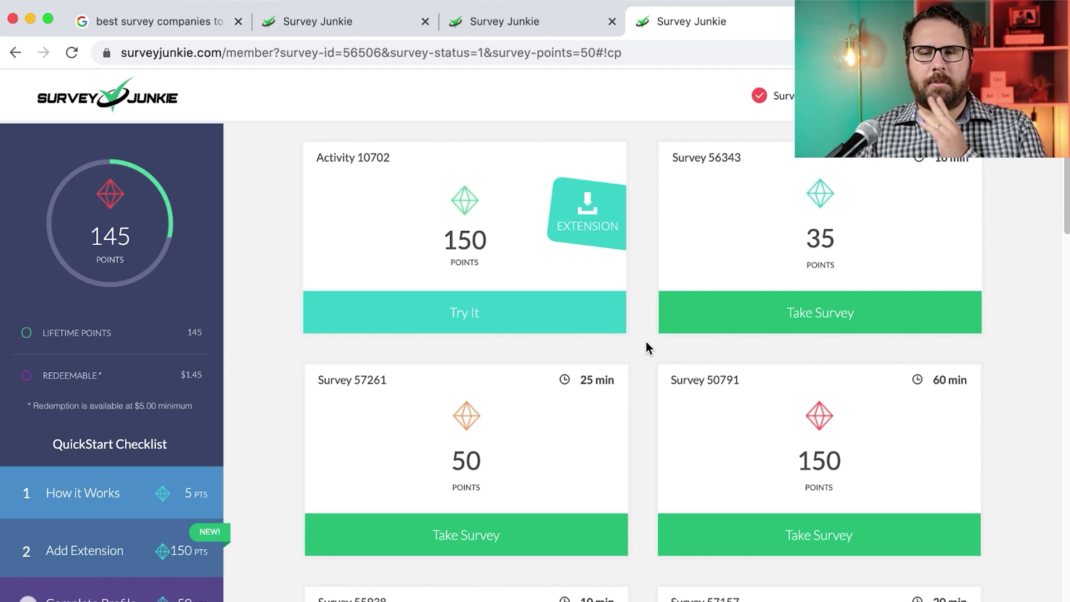
{"action": "scroll", "coordinate": [764, 359], "scroll_direction": "down", "scroll_amount": 5}
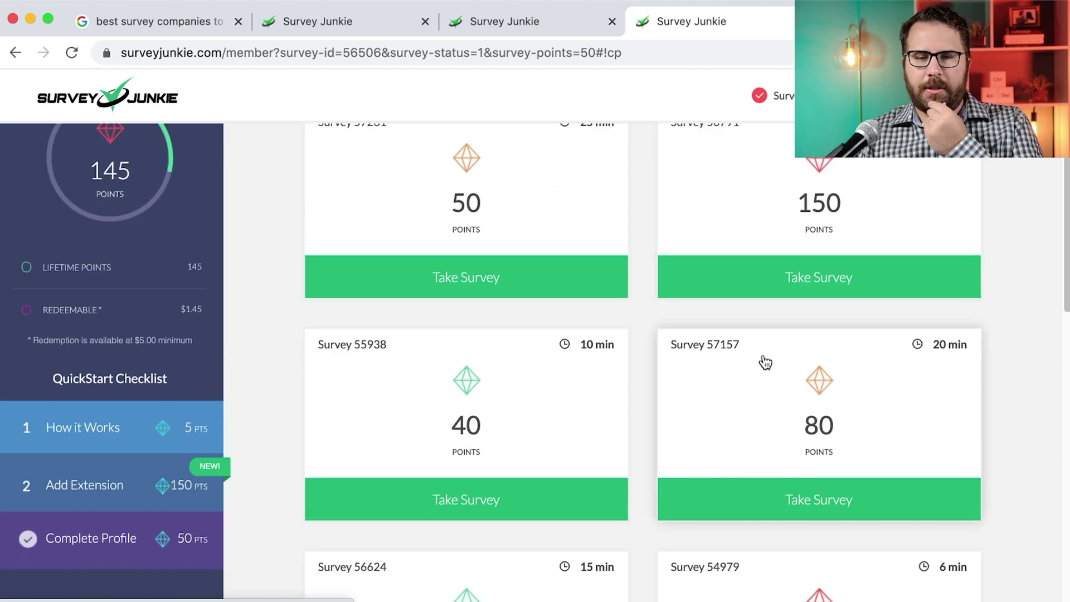
{"action": "scroll", "coordinate": [764, 362], "scroll_direction": "down", "scroll_amount": 2}
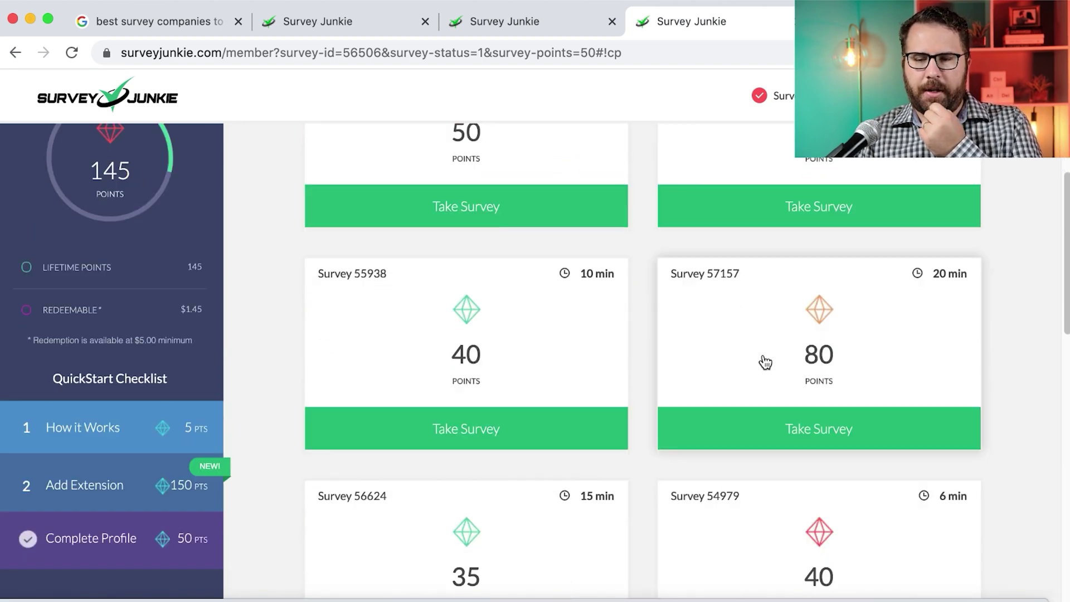
{"action": "scroll", "coordinate": [765, 362], "scroll_direction": "down", "scroll_amount": 3}
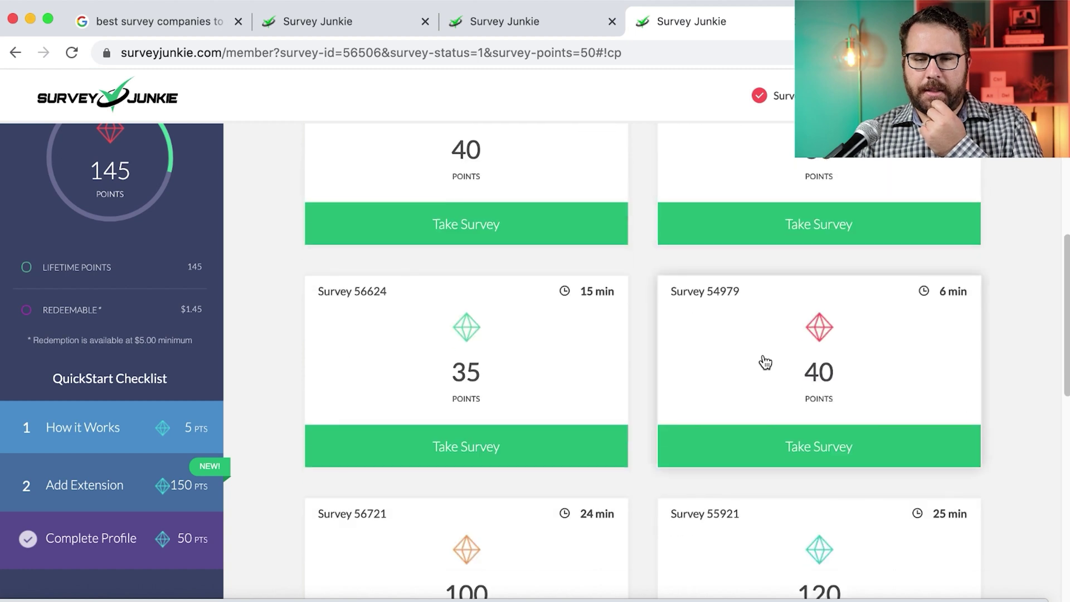
Start Survey 54979 and set Male, White/Caucasian, Hispanic Yes, Post Graduate, Married, household 3, child aged 1
{"action": "left_click", "coordinate": [762, 453]}
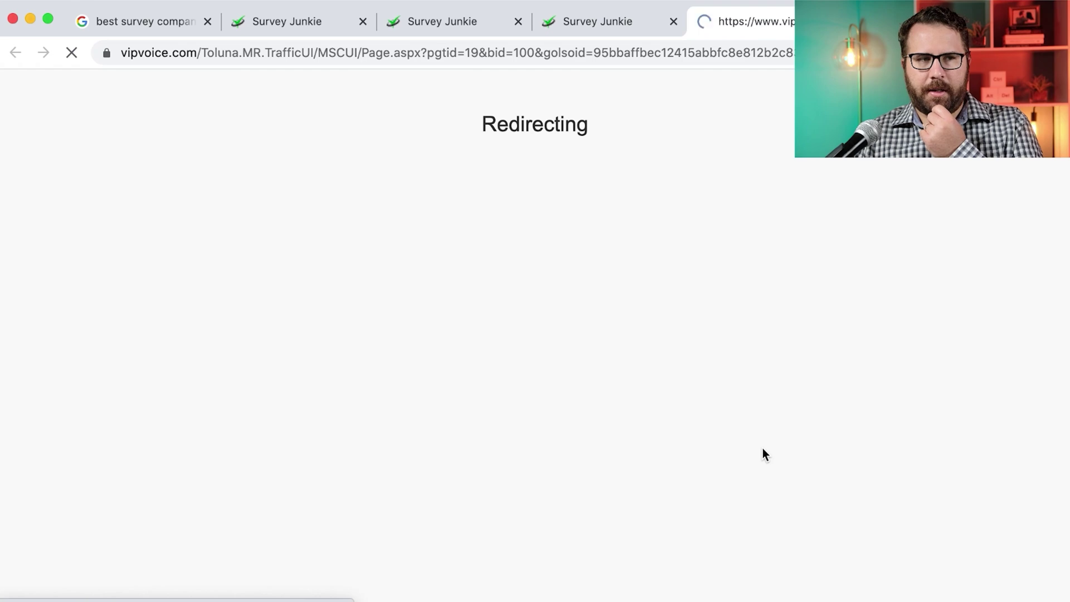
{"action": "left_click", "coordinate": [383, 182]}
{"action": "left_click", "coordinate": [418, 211]}
{"action": "left_click", "coordinate": [640, 241]}
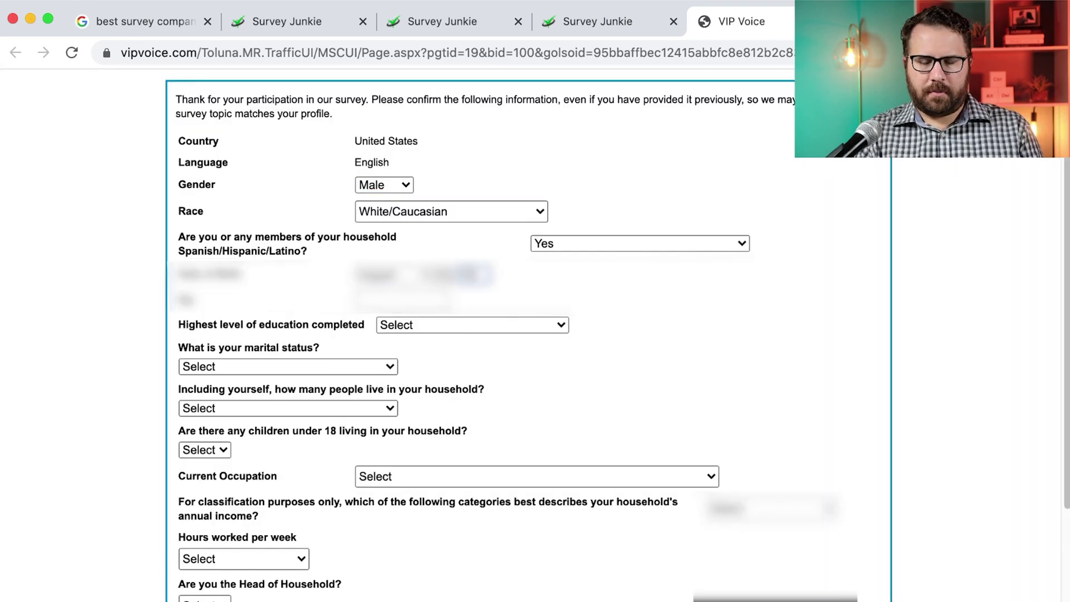
{"action": "left_click", "coordinate": [442, 323]}
{"action": "scroll", "coordinate": [308, 240], "scroll_direction": "down", "scroll_amount": 3}
{"action": "left_click", "coordinate": [287, 236]}
{"action": "left_click", "coordinate": [288, 278]}
{"action": "left_click", "coordinate": [204, 320]}
{"action": "left_click", "coordinate": [187, 381]}
Set occupation to Manager, hours worked per week, head of household and Hispanic background
{"action": "scroll", "coordinate": [390, 341], "scroll_direction": "down", "scroll_amount": 2}
{"action": "left_click", "coordinate": [537, 346]}
{"action": "left_click", "coordinate": [480, 387]}
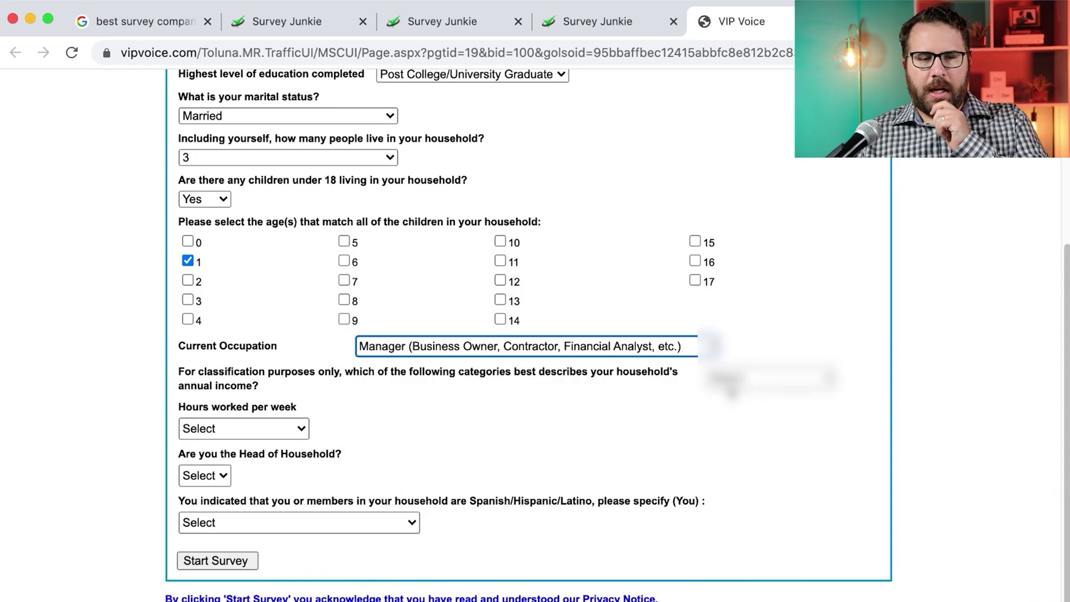
{"action": "left_click", "coordinate": [243, 481]}
{"action": "left_click", "coordinate": [299, 522]}
{"action": "left_click", "coordinate": [217, 560]}
Answer the VIP Voice gender, past-90-days, phone purchase (25 to 36 months ago) and feature questions
{"action": "left_click", "coordinate": [310, 162]}
{"action": "left_click", "coordinate": [535, 311]}
{"action": "left_click", "coordinate": [413, 244]}
{"action": "left_click", "coordinate": [552, 360]}
{"action": "left_click", "coordinate": [382, 235]}
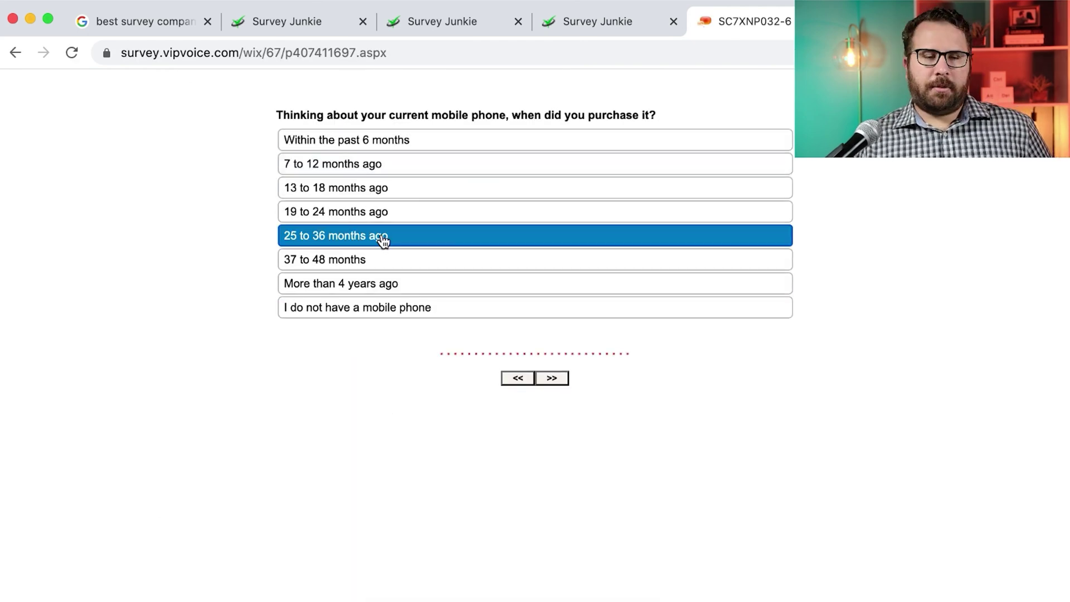
{"action": "left_click", "coordinate": [551, 378]}
{"action": "left_click", "coordinate": [349, 224]}
{"action": "left_click", "coordinate": [551, 391]}
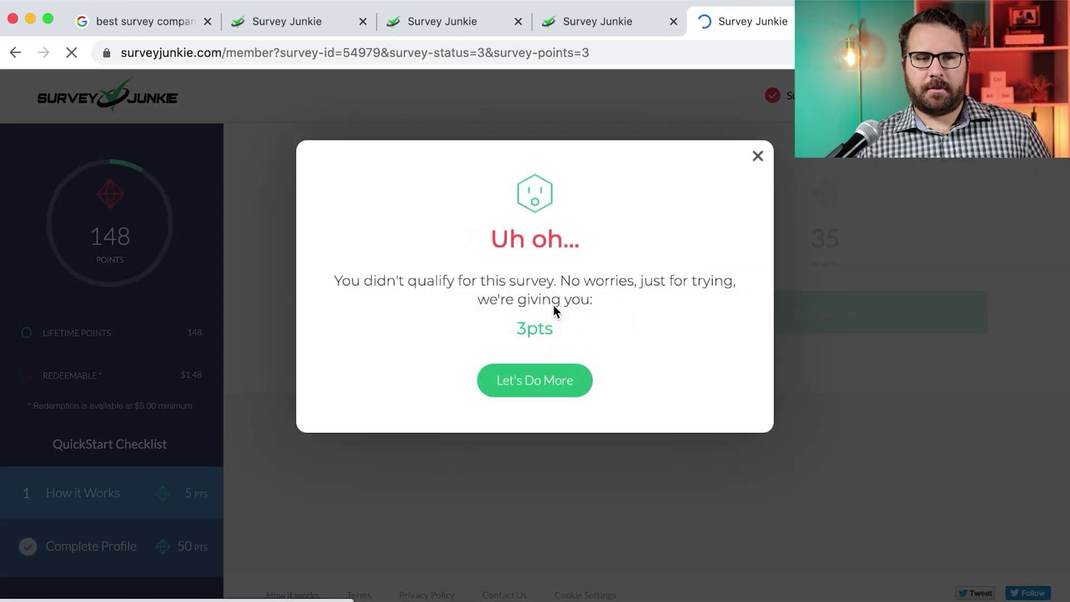
Close the 3-point disqualification notice, scroll the list, and take the 40-point Survey 55938
{"action": "left_click", "coordinate": [538, 379]}
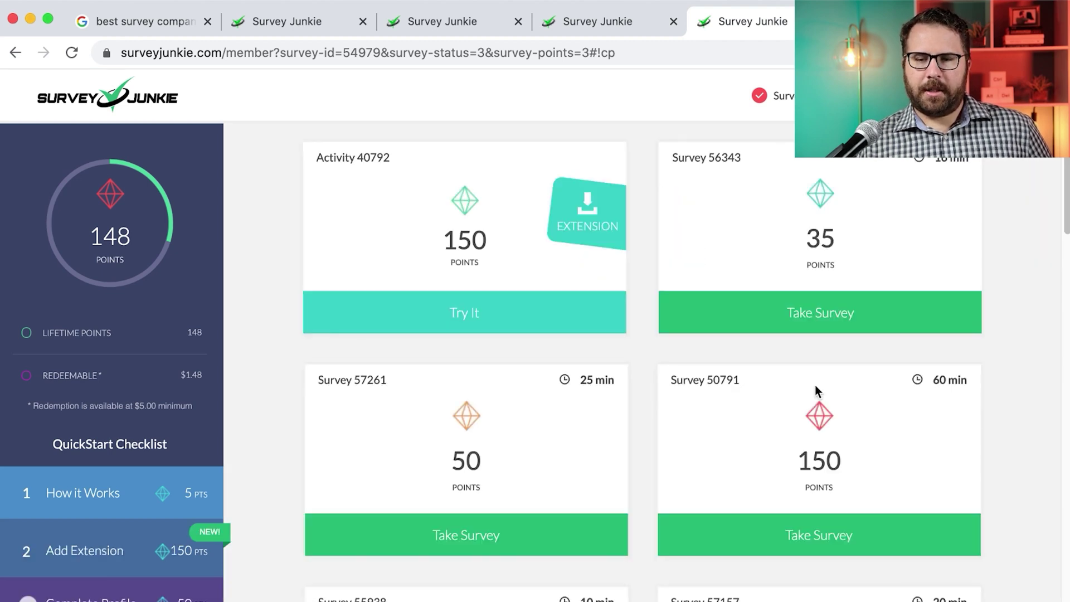
{"action": "scroll", "coordinate": [814, 386], "scroll_direction": "down", "scroll_amount": 15}
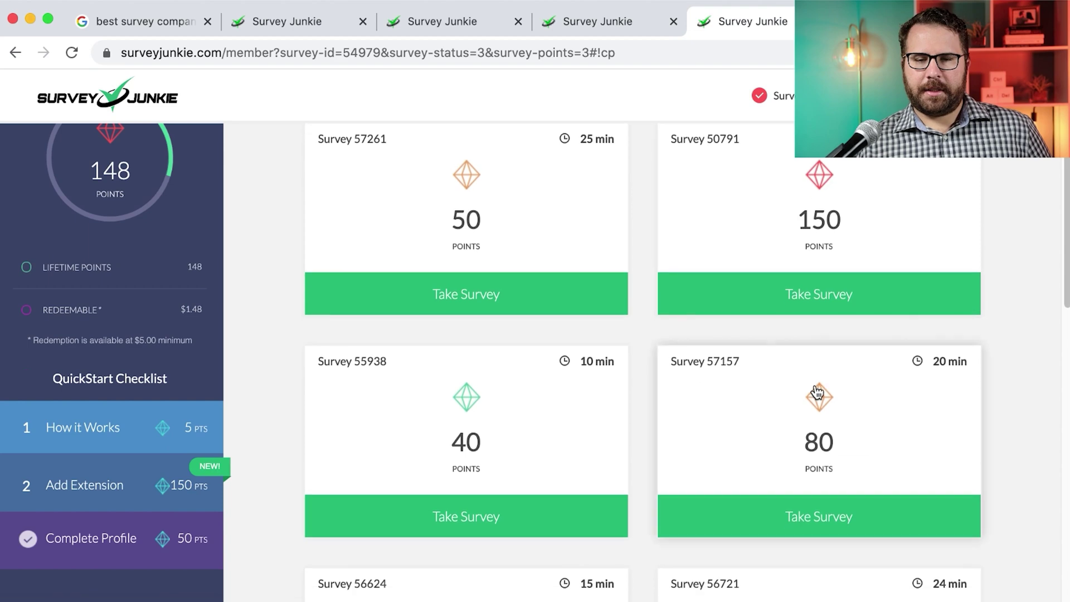
{"action": "scroll", "coordinate": [815, 385], "scroll_direction": "down", "scroll_amount": 8}
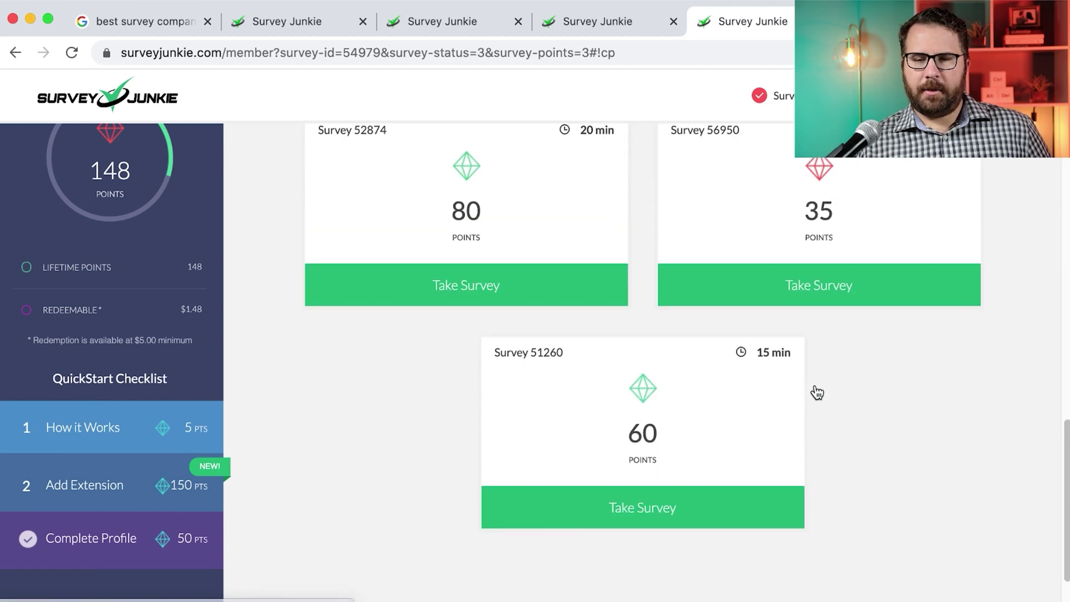
{"action": "scroll", "coordinate": [815, 385], "scroll_direction": "up", "scroll_amount": 2}
{"action": "scroll", "coordinate": [815, 385], "scroll_direction": "up", "scroll_amount": 13}
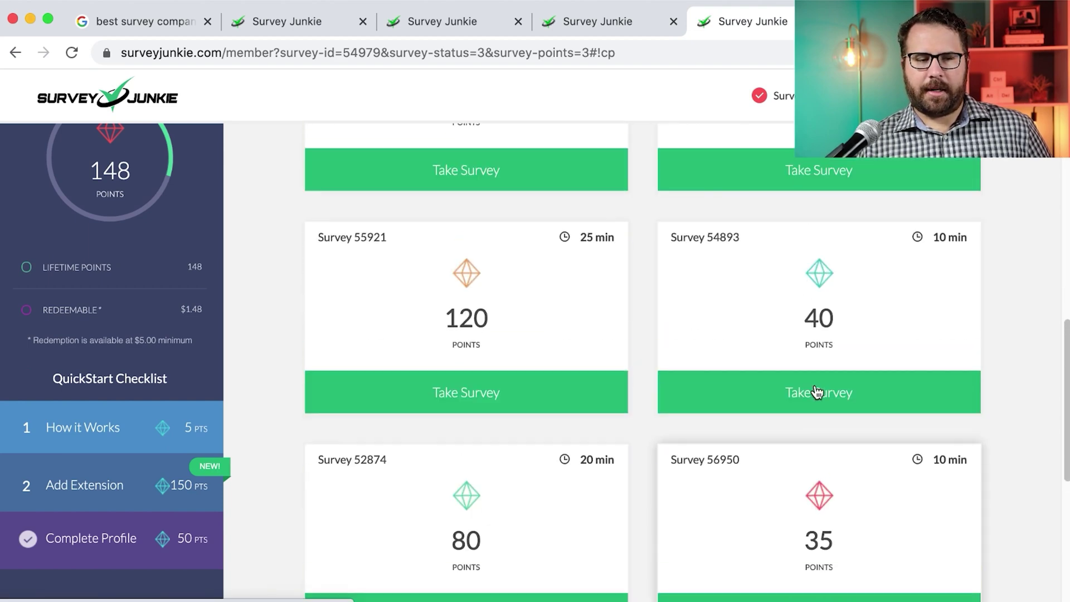
{"action": "scroll", "coordinate": [815, 390], "scroll_direction": "up", "scroll_amount": 6}
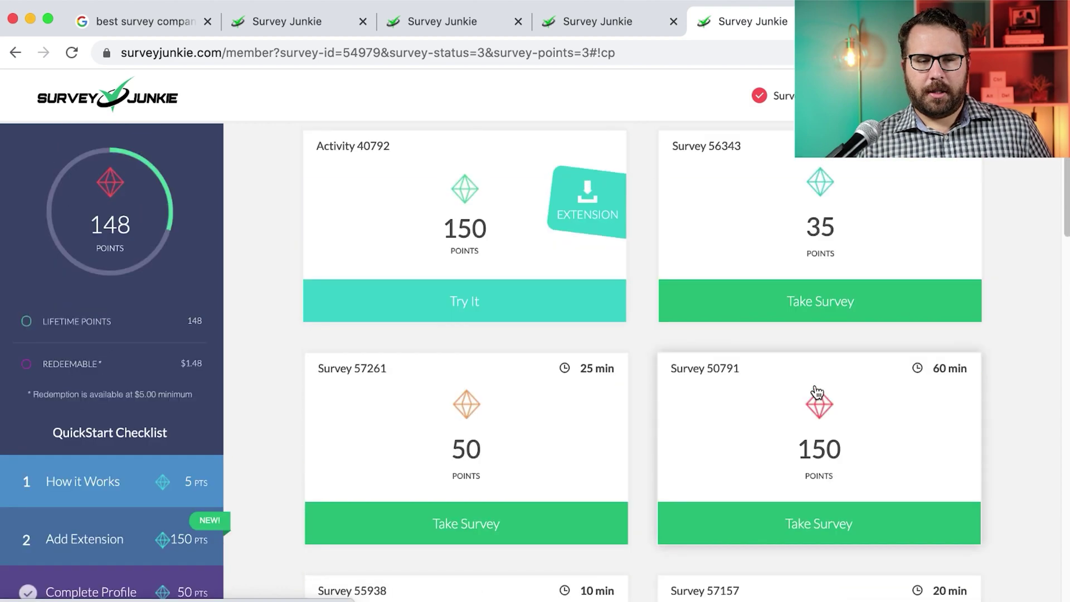
{"action": "scroll", "coordinate": [817, 392], "scroll_direction": "down", "scroll_amount": 2}
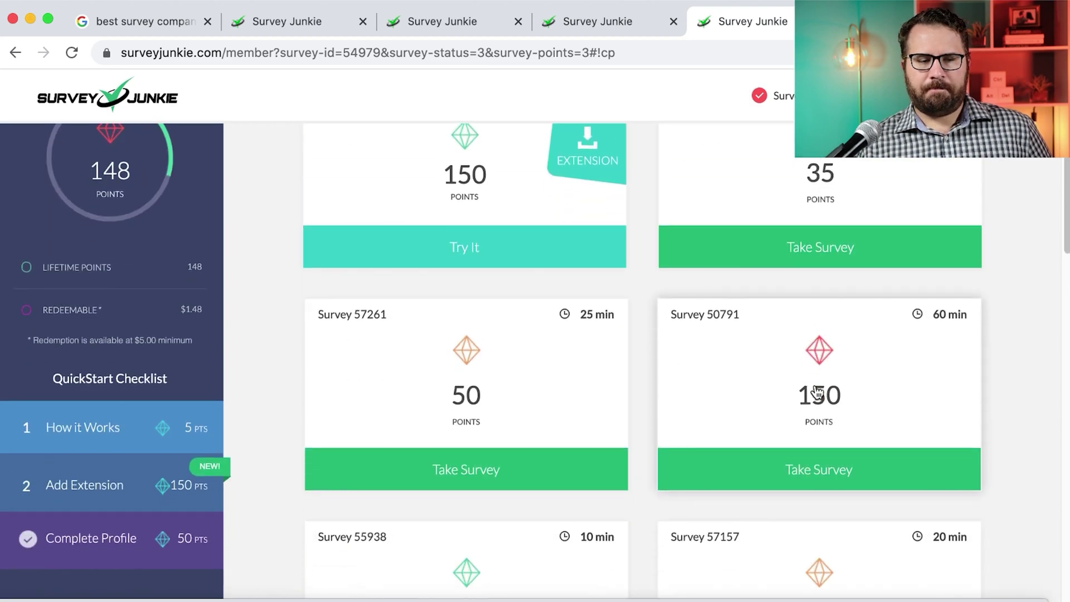
{"action": "scroll", "coordinate": [817, 392], "scroll_direction": "down", "scroll_amount": 6}
{"action": "left_click", "coordinate": [528, 346]}
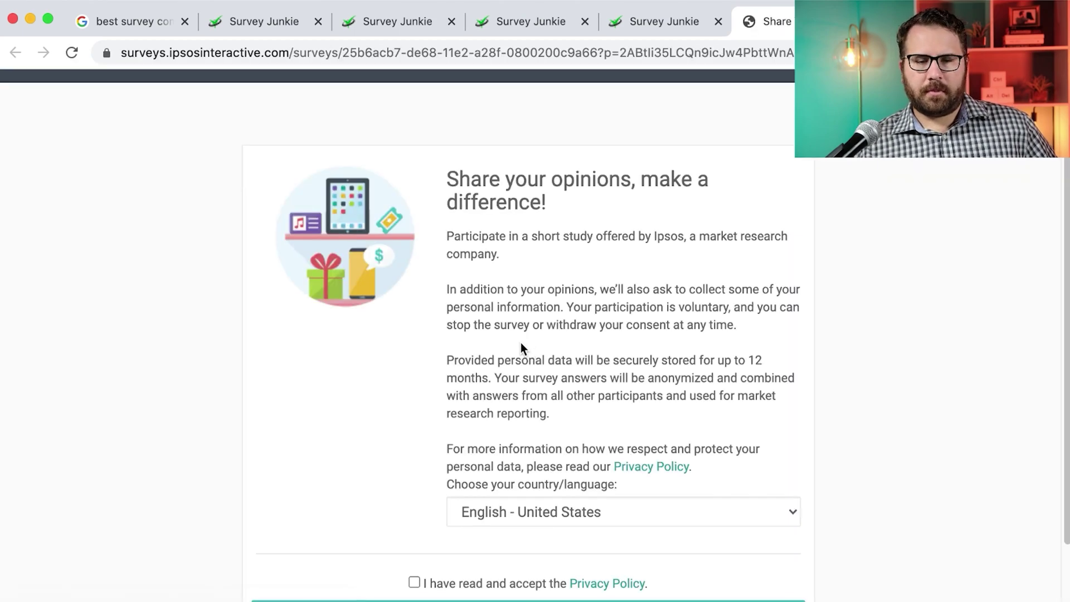
Accept the Ipsos privacy policy, then submit the zip code and investment management answers
{"action": "scroll", "coordinate": [512, 357], "scroll_direction": "down", "scroll_amount": 3}
{"action": "left_click", "coordinate": [414, 501]}
{"action": "left_click", "coordinate": [451, 532]}
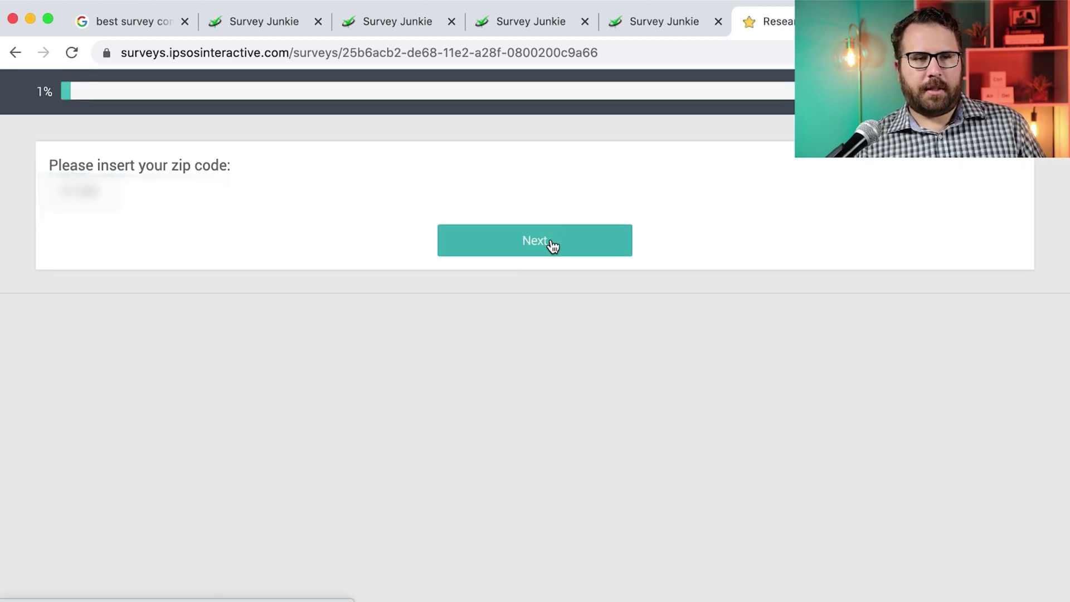
{"action": "left_click", "coordinate": [552, 244]}
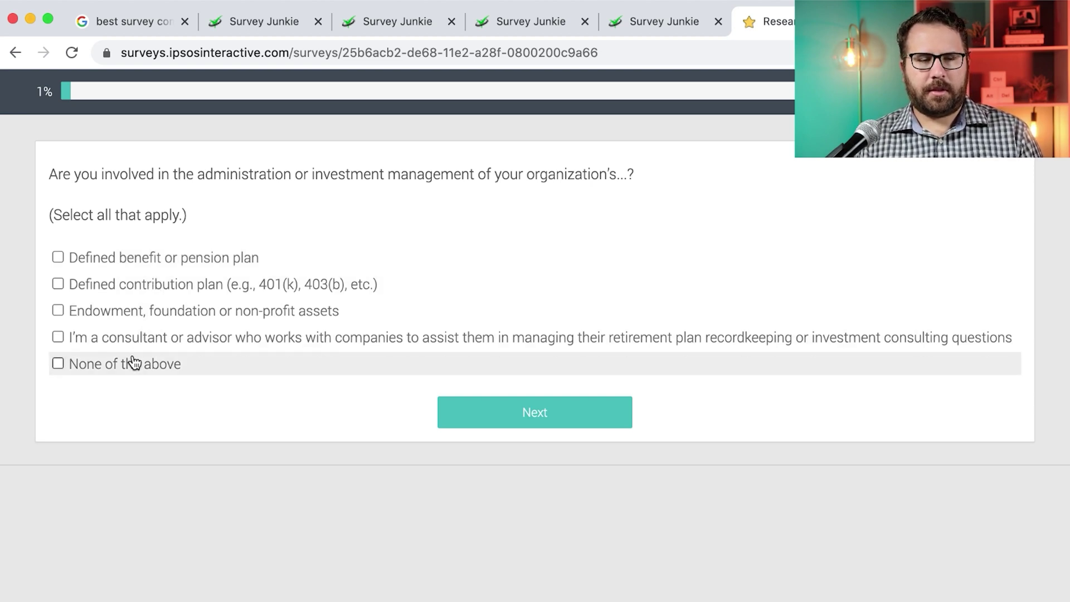
{"action": "left_click", "coordinate": [592, 412]}
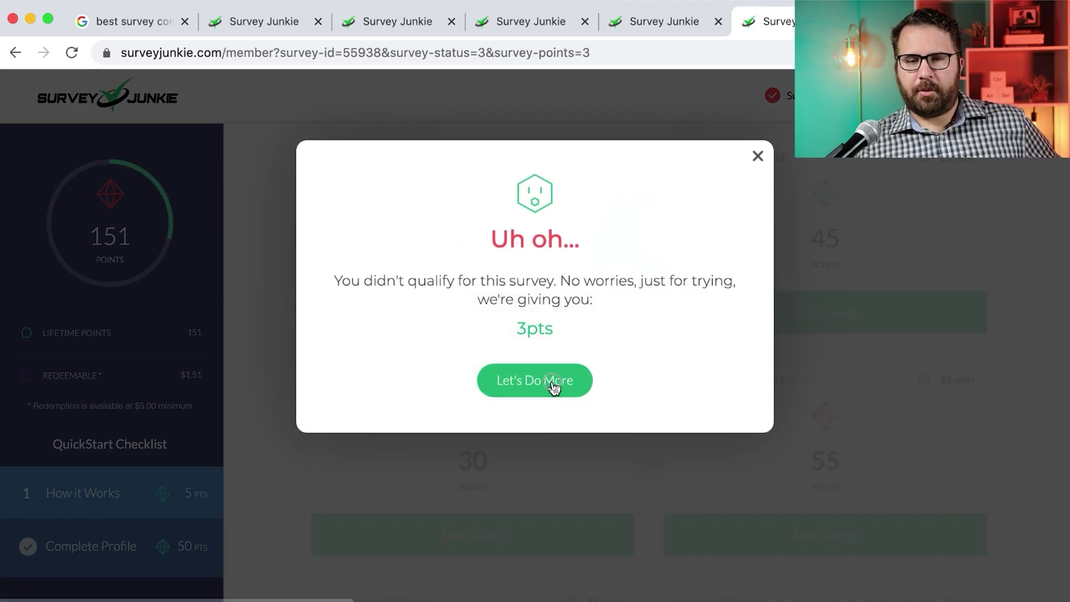
Close the 3-point notice and take the 50-point Survey 10648946 from the list
{"action": "left_click", "coordinate": [554, 382]}
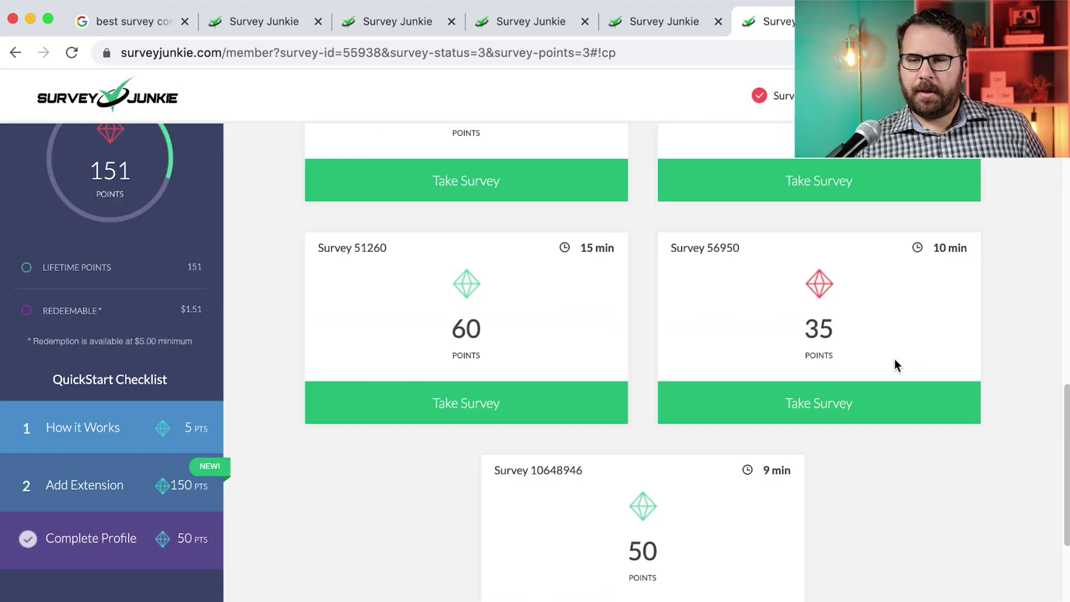
{"action": "scroll", "coordinate": [895, 365], "scroll_direction": "down", "scroll_amount": 2}
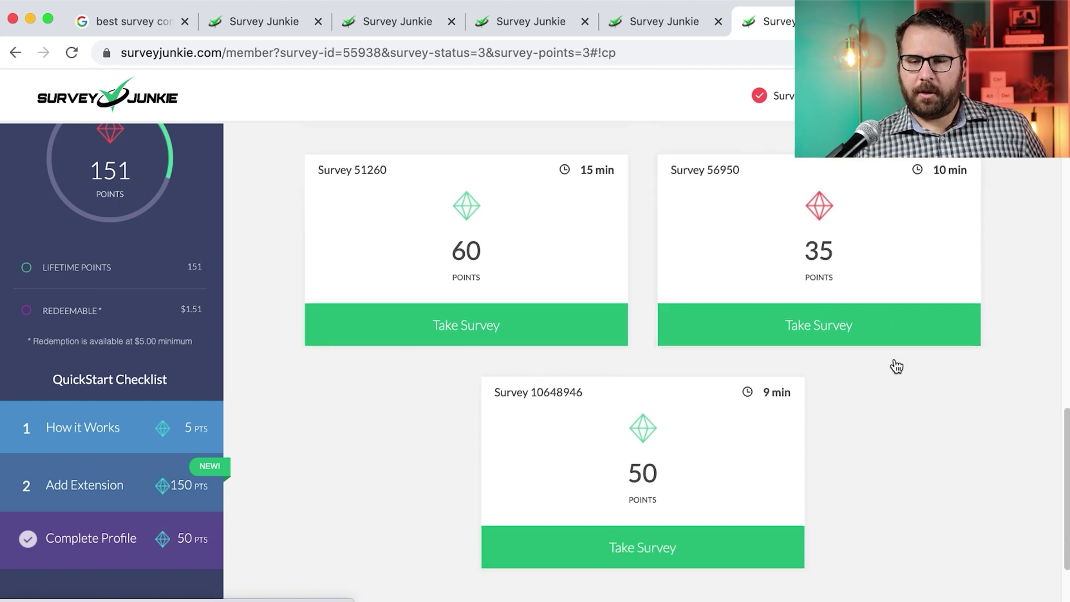
{"action": "left_click", "coordinate": [711, 556]}
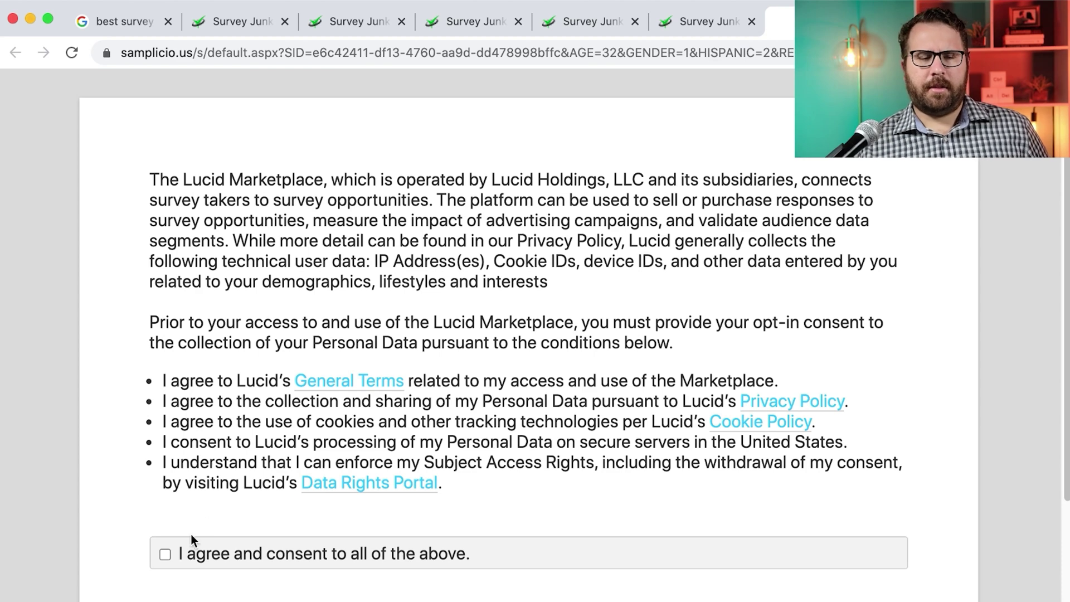
Agree to all Lucid consent terms and submit the race and education answers
{"action": "left_click", "coordinate": [166, 553]}
{"action": "scroll", "coordinate": [591, 527], "scroll_direction": "down", "scroll_amount": 3}
{"action": "left_click", "coordinate": [917, 509]}
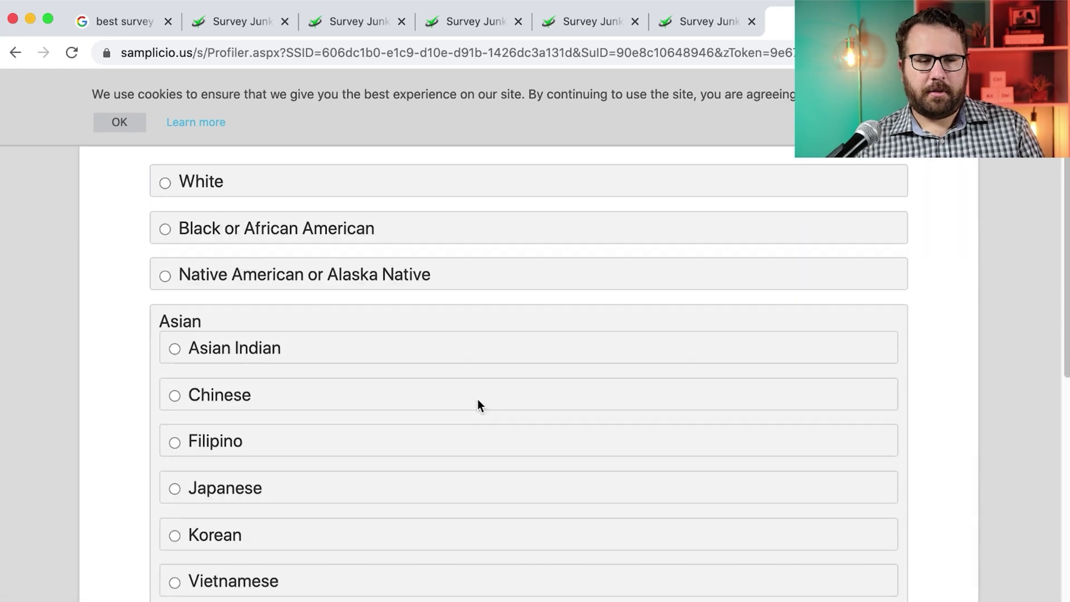
{"action": "scroll", "coordinate": [477, 405], "scroll_direction": "down", "scroll_amount": 10}
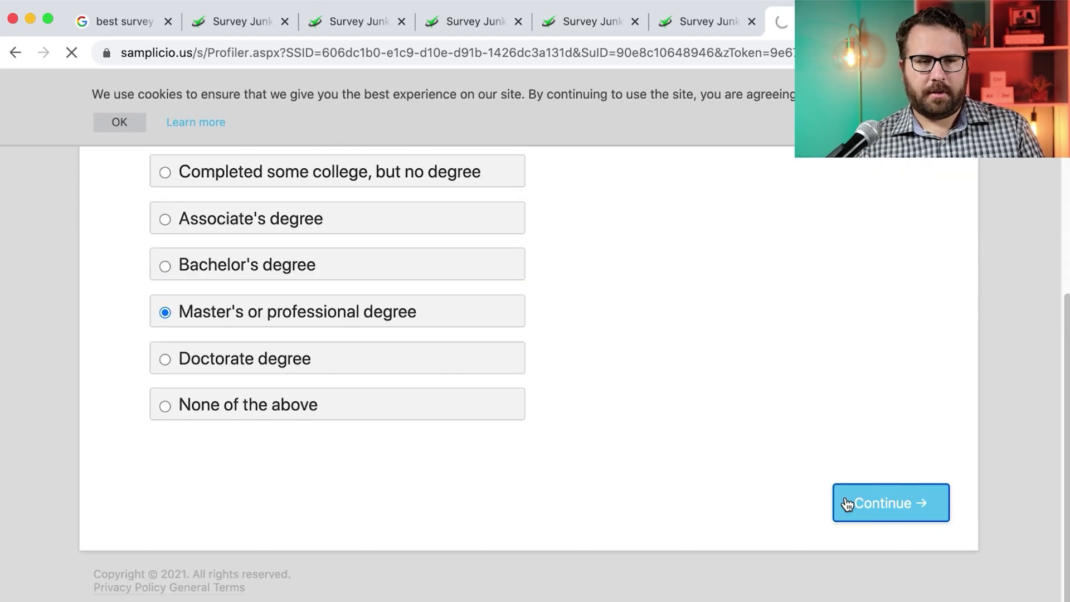
{"action": "left_click", "coordinate": [846, 504]}
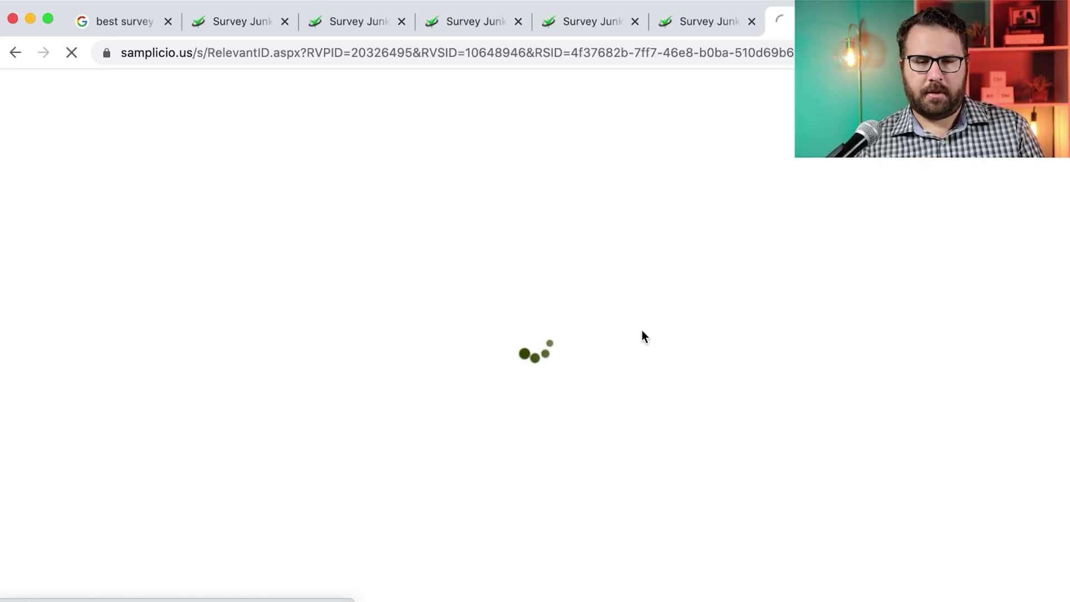
{"action": "left_click", "coordinate": [845, 256]}
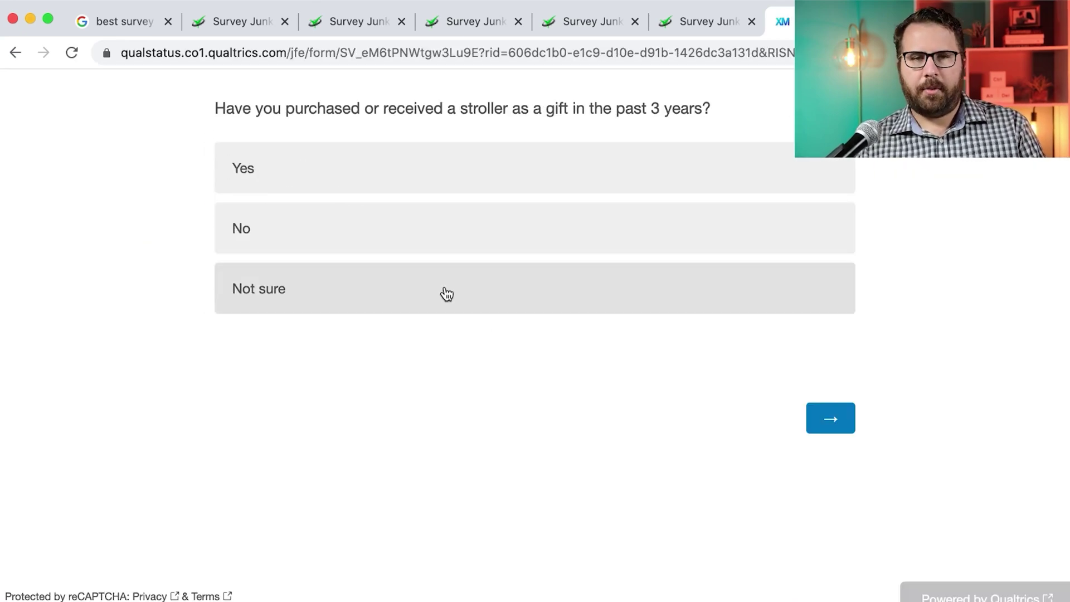
Answer Yes to the stroller gift, a used hand-me-down stroller, and partner made the decision
{"action": "left_click", "coordinate": [417, 238]}
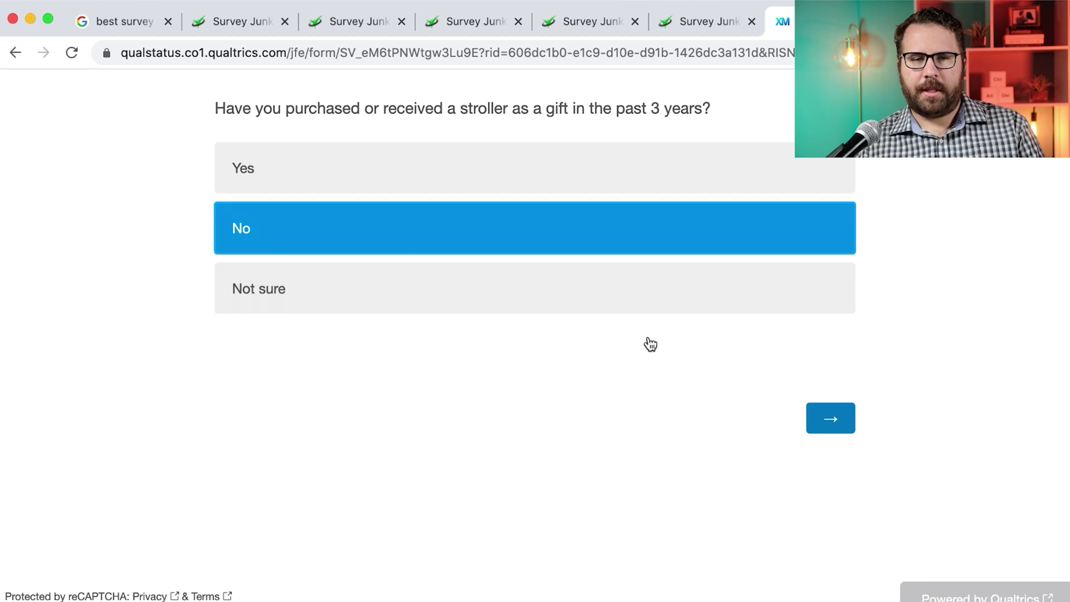
{"action": "left_click", "coordinate": [539, 169]}
{"action": "left_click", "coordinate": [835, 423]}
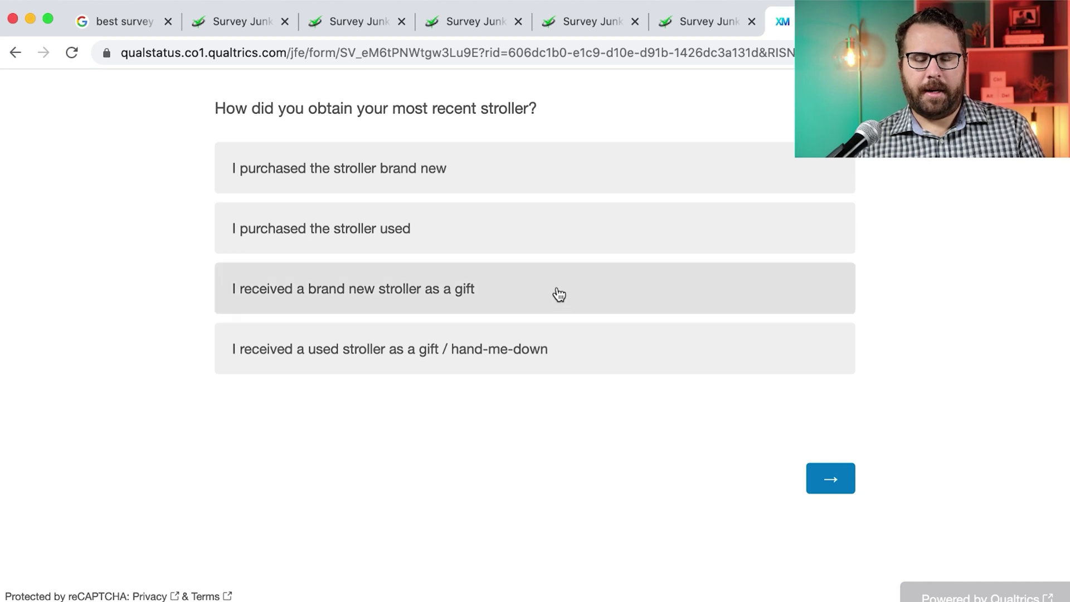
{"action": "left_click", "coordinate": [579, 355]}
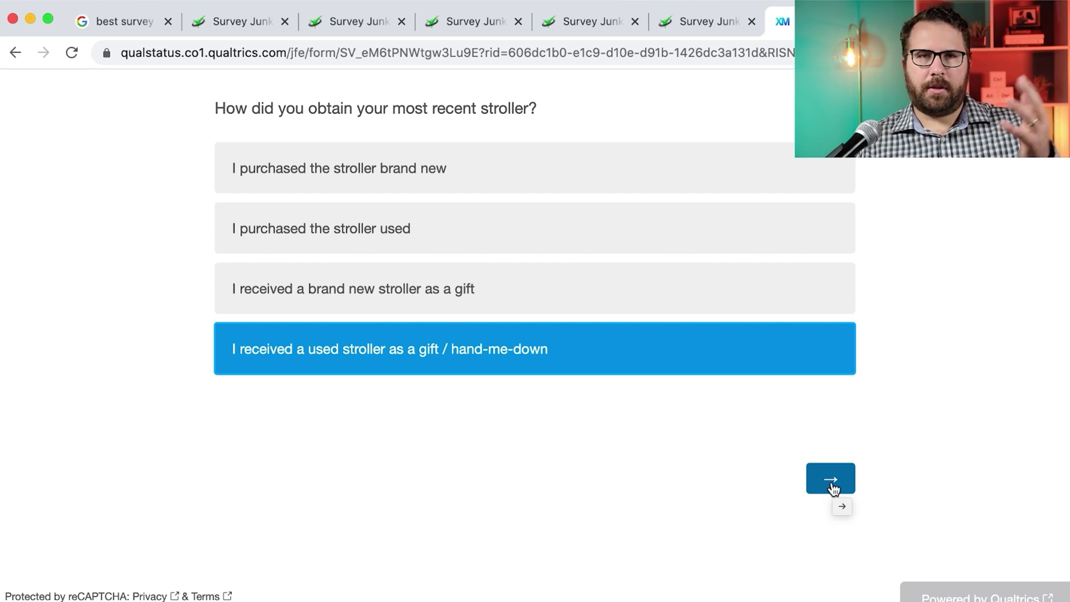
{"action": "left_click", "coordinate": [832, 485]}
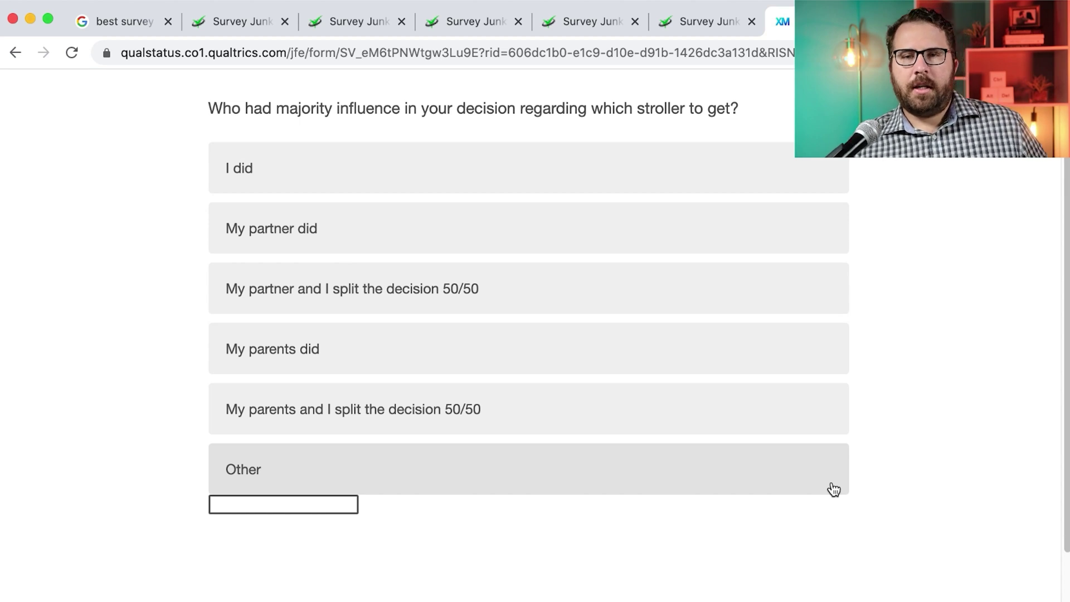
{"action": "left_click", "coordinate": [470, 236]}
{"action": "scroll", "coordinate": [934, 466], "scroll_direction": "down", "scroll_amount": 2}
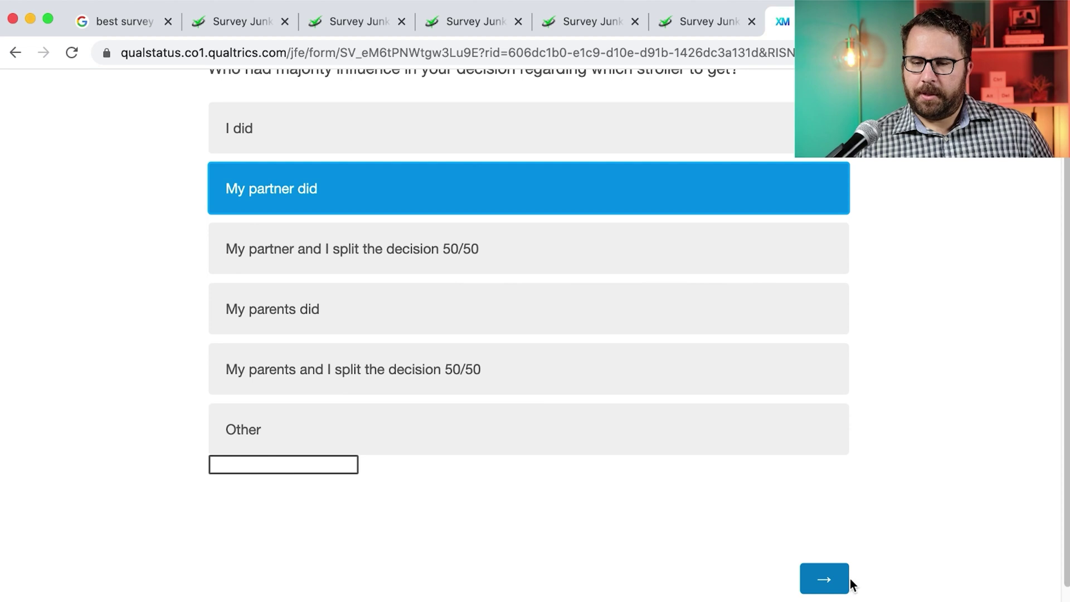
{"action": "left_click", "coordinate": [828, 579]}
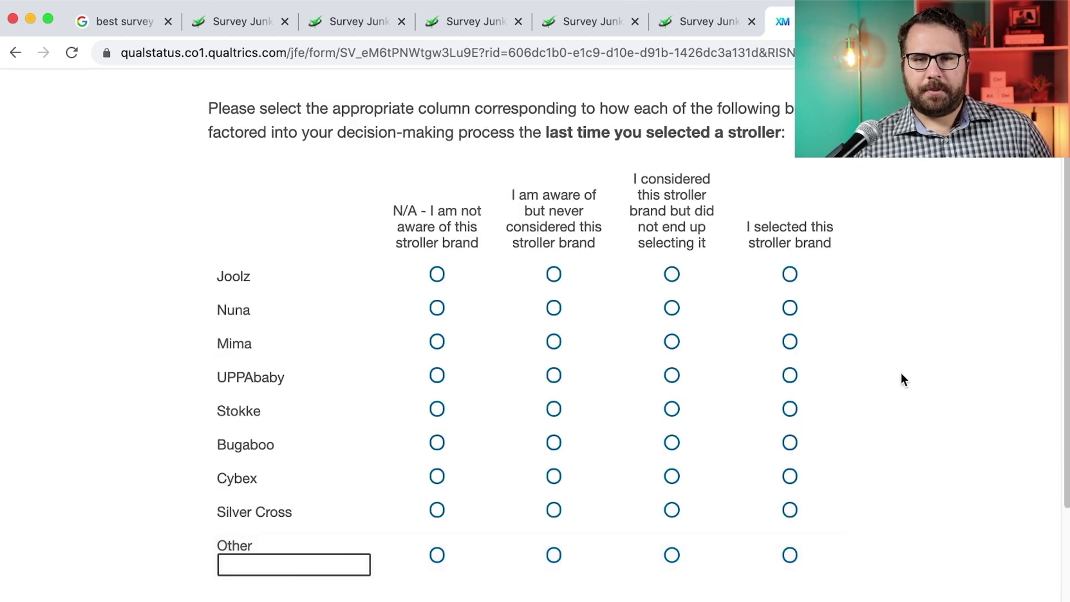
{"action": "scroll", "coordinate": [724, 372], "scroll_direction": "down", "scroll_amount": 1}
Mark UPPAbaby as considered and Joolz, Nuna, Mima, Stokke, Bugaboo, Cybex, Silver Cross as unknown
{"action": "left_click", "coordinate": [674, 357]}
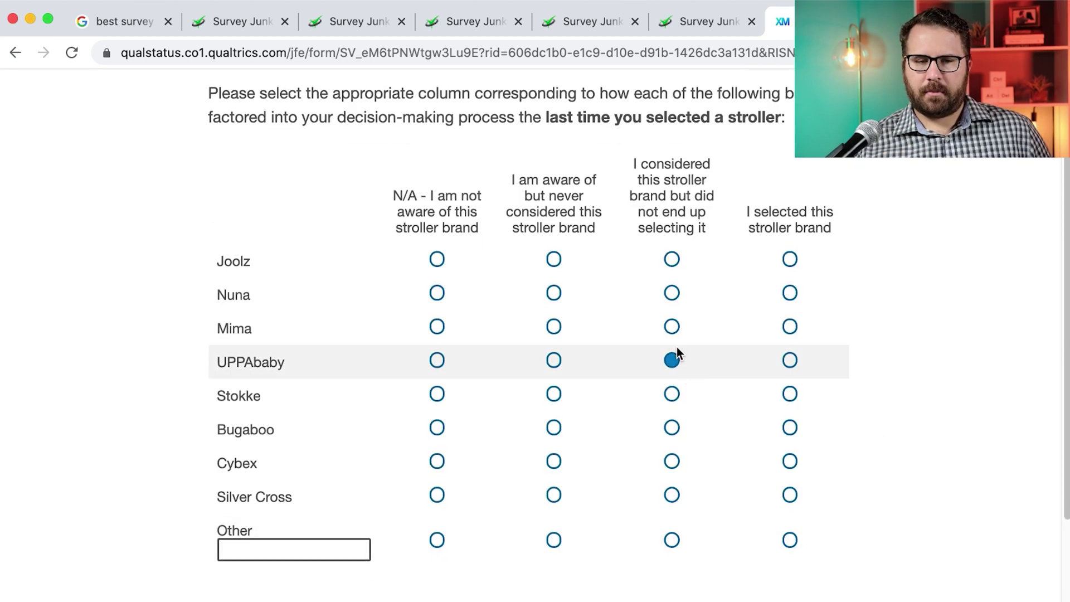
{"action": "left_click", "coordinate": [437, 259]}
{"action": "left_click", "coordinate": [437, 292]}
{"action": "left_click", "coordinate": [437, 327]}
{"action": "left_click", "coordinate": [438, 394]}
{"action": "left_click", "coordinate": [437, 428]}
{"action": "left_click", "coordinate": [437, 462]}
{"action": "left_click", "coordinate": [438, 494]}
{"action": "scroll", "coordinate": [572, 496], "scroll_direction": "down", "scroll_amount": 3}
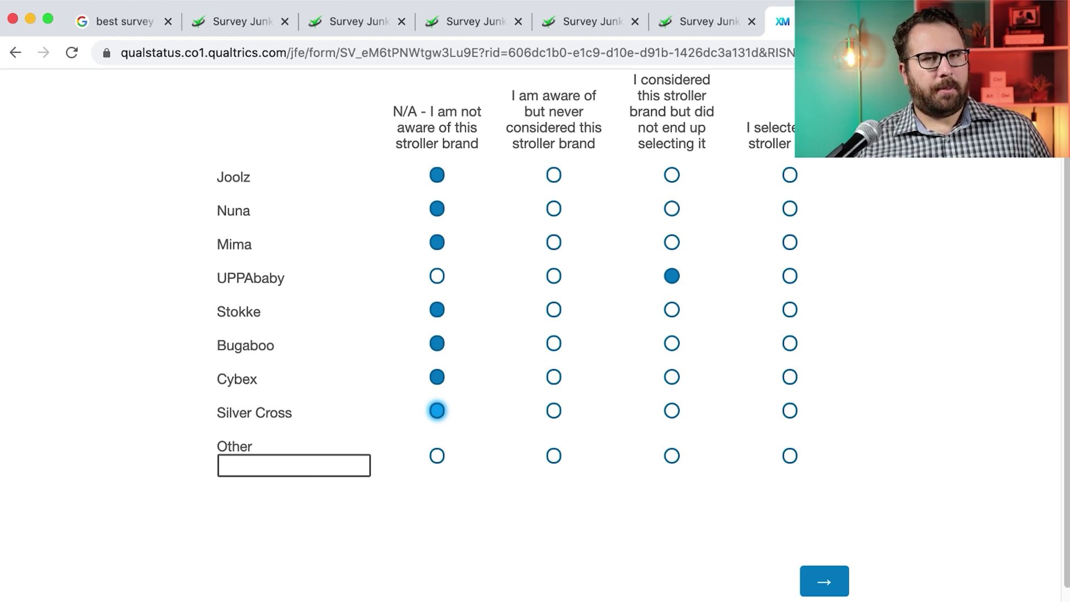
Enter Thule as an Other brand marked considered and submit the matrix
{"action": "key", "text": "super+Tab"}
{"action": "key", "text": "super+Tab"}
{"action": "left_click", "coordinate": [303, 464]}
{"action": "type", "text": "Thule"}
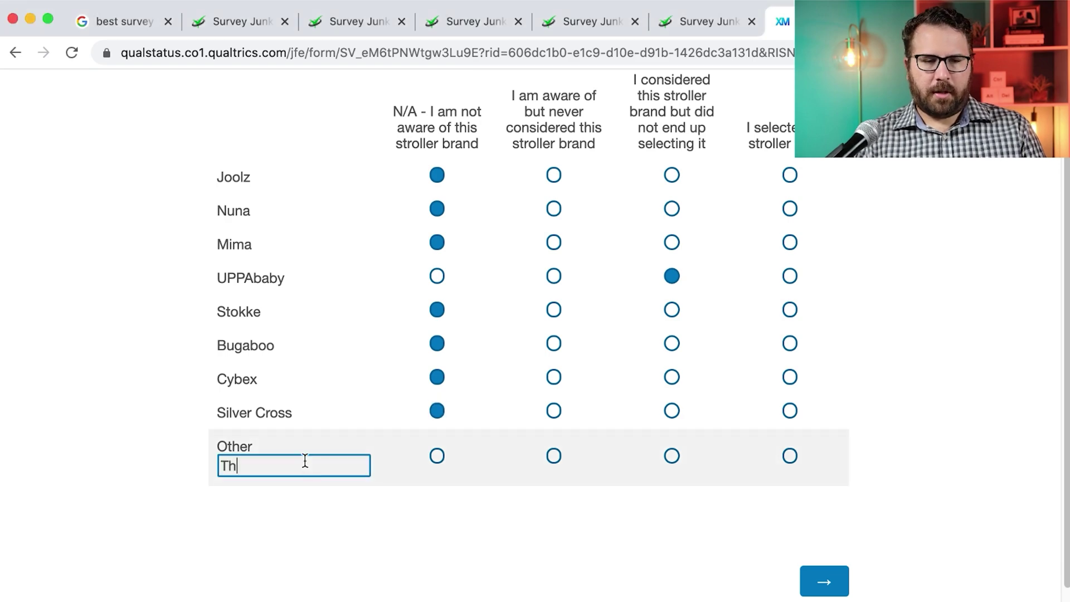
{"action": "left_click", "coordinate": [672, 457]}
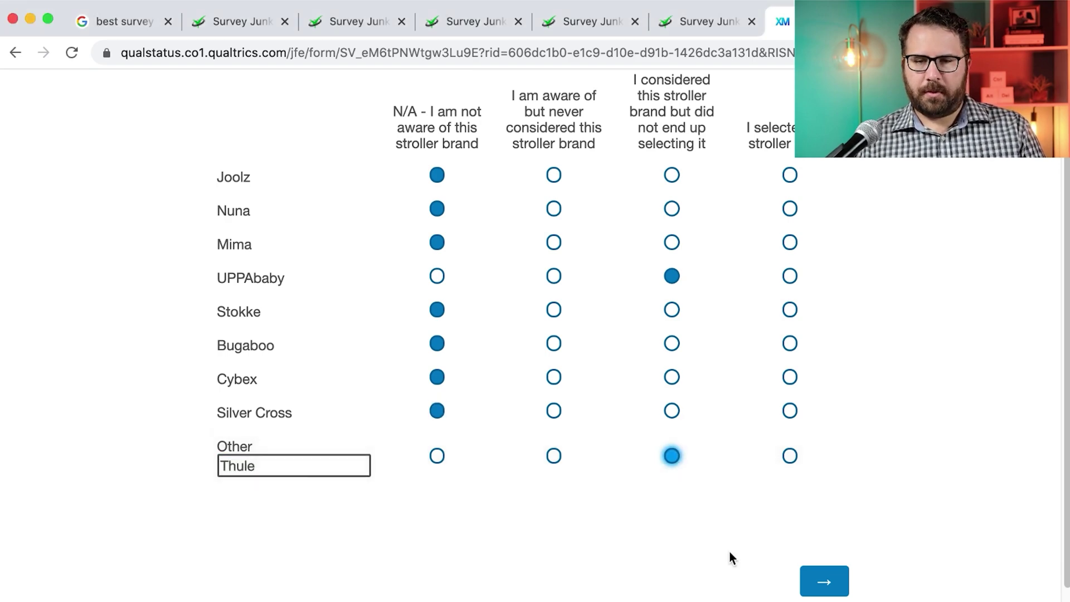
{"action": "left_click", "coordinate": [824, 580]}
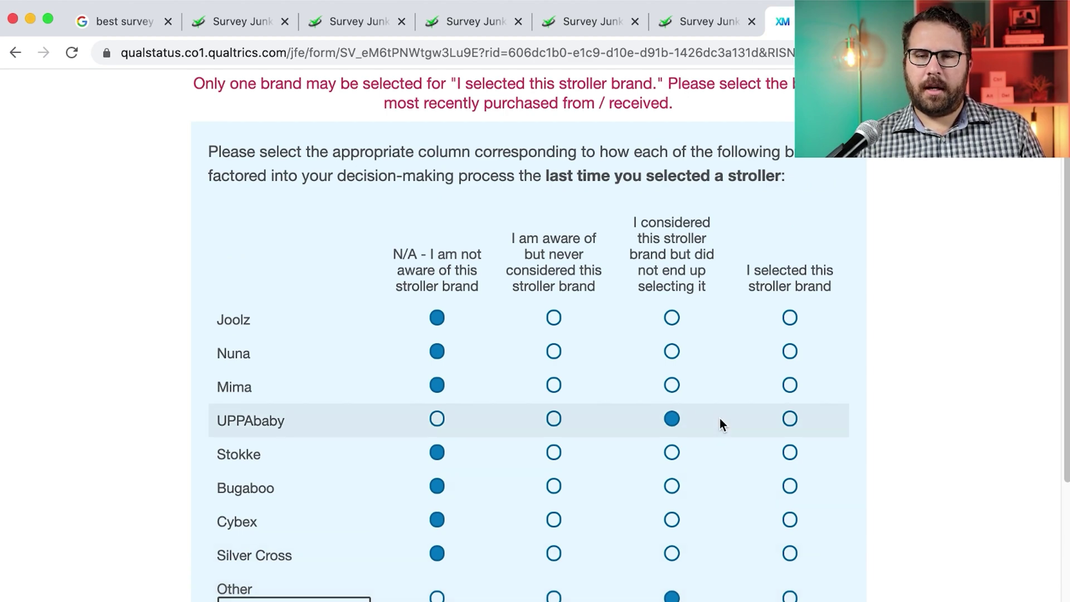
Replace the Other brand with Inglesina marked as selected, then tick Lightweight as the stroller type
{"action": "scroll", "coordinate": [720, 425], "scroll_direction": "down", "scroll_amount": 1}
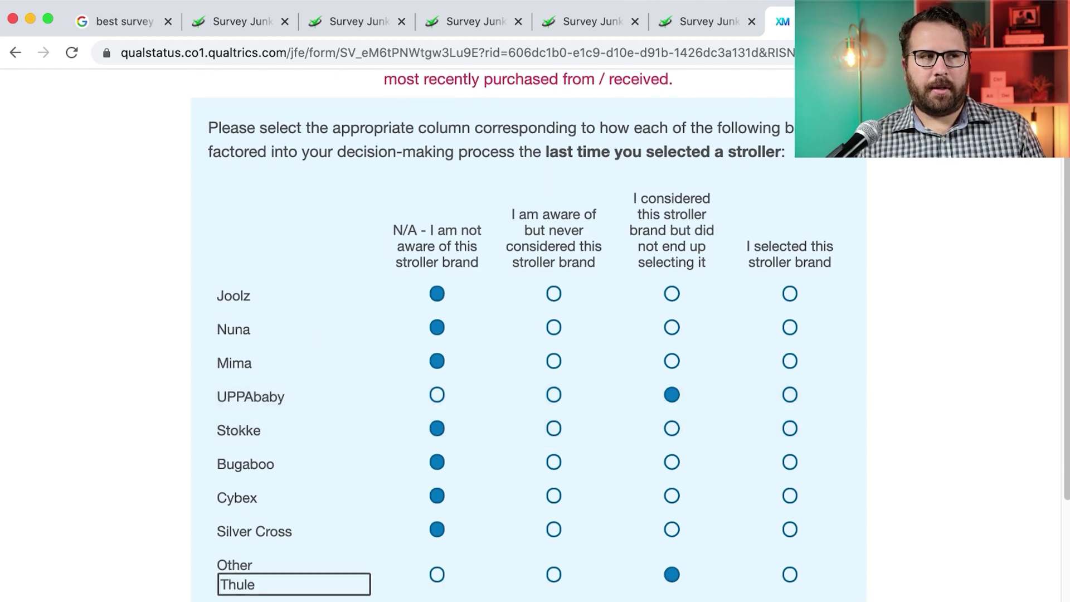
{"action": "left_click", "coordinate": [305, 584]}
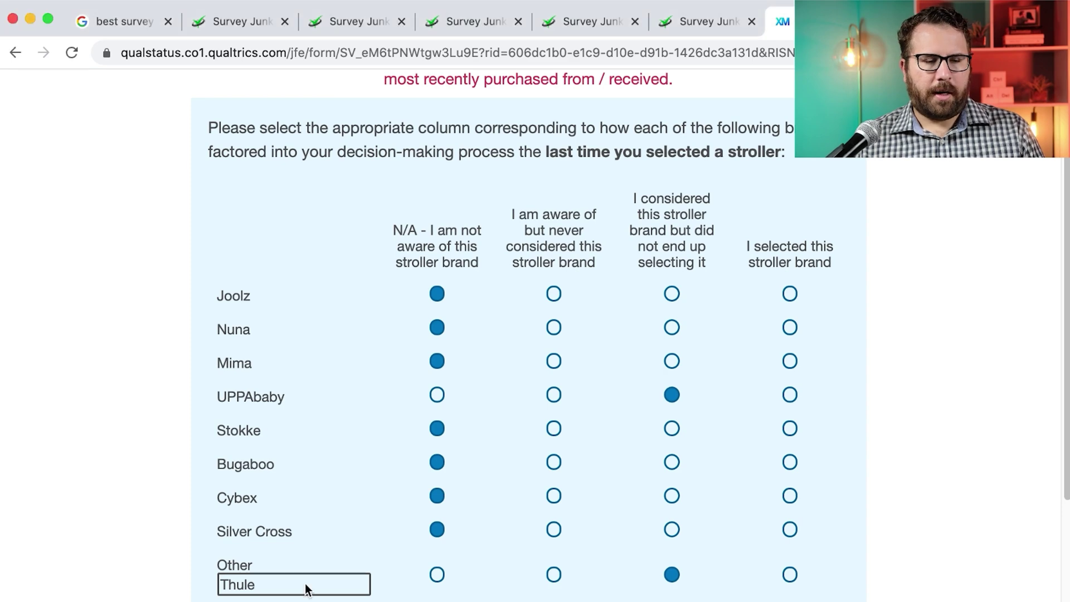
{"action": "key", "text": "super+a"}
{"action": "type", "text": "Inglesina"}
{"action": "left_click", "coordinate": [789, 575]}
{"action": "scroll", "coordinate": [802, 574], "scroll_direction": "down", "scroll_amount": 2}
{"action": "left_click", "coordinate": [825, 585]}
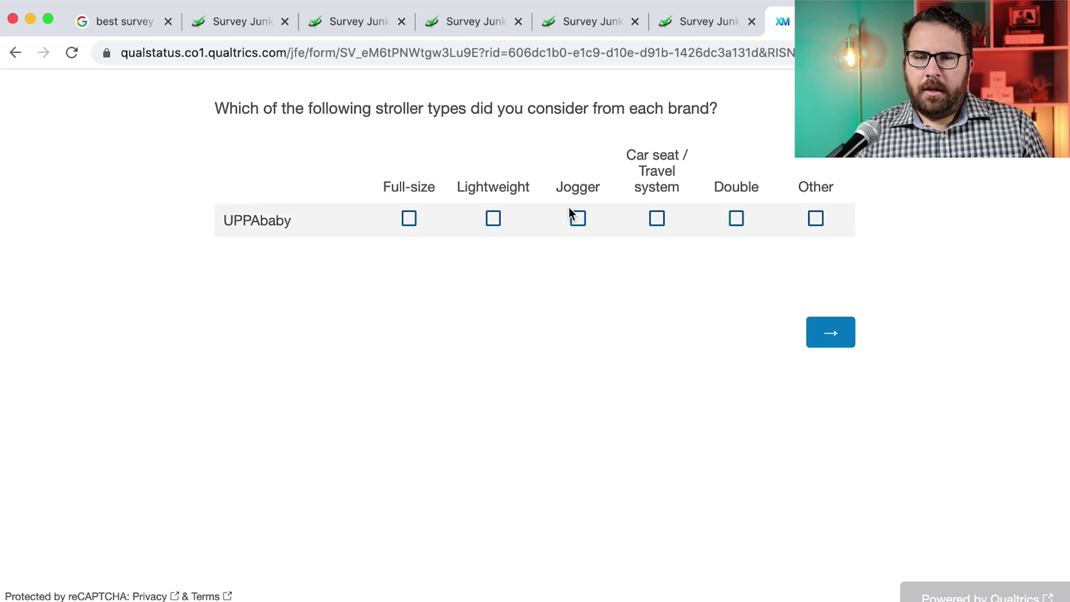
{"action": "left_click", "coordinate": [493, 218]}
{"action": "left_click", "coordinate": [825, 333]}
Rate recommendation likelihood 10 and answer I'm not sure for the purchase channel
{"action": "left_click", "coordinate": [821, 215]}
{"action": "left_click", "coordinate": [827, 351]}
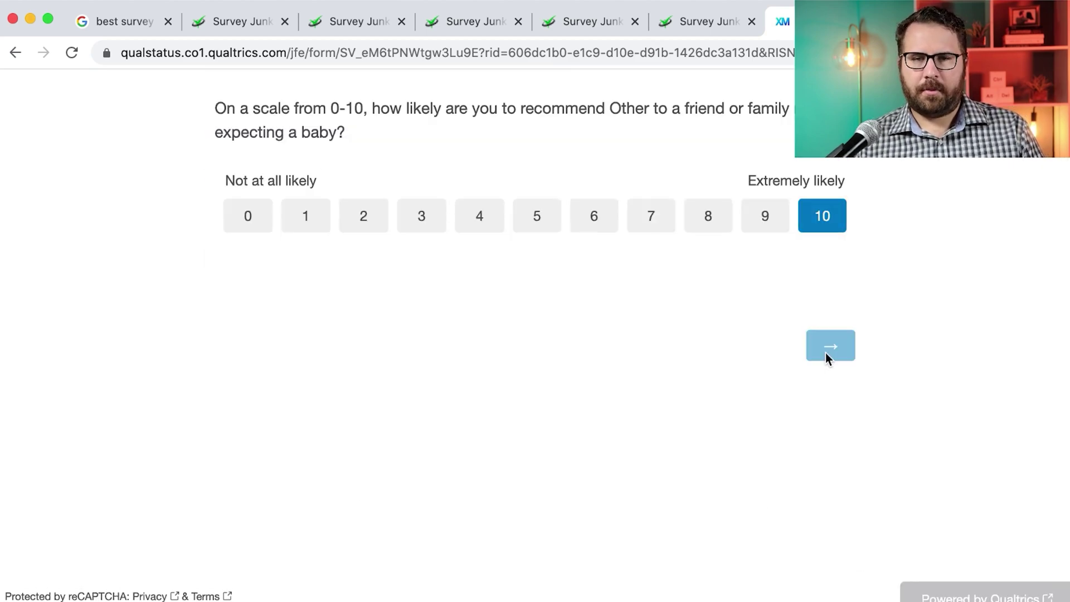
{"action": "left_click", "coordinate": [814, 547]}
{"action": "scroll", "coordinate": [897, 372], "scroll_direction": "down", "scroll_amount": 2}
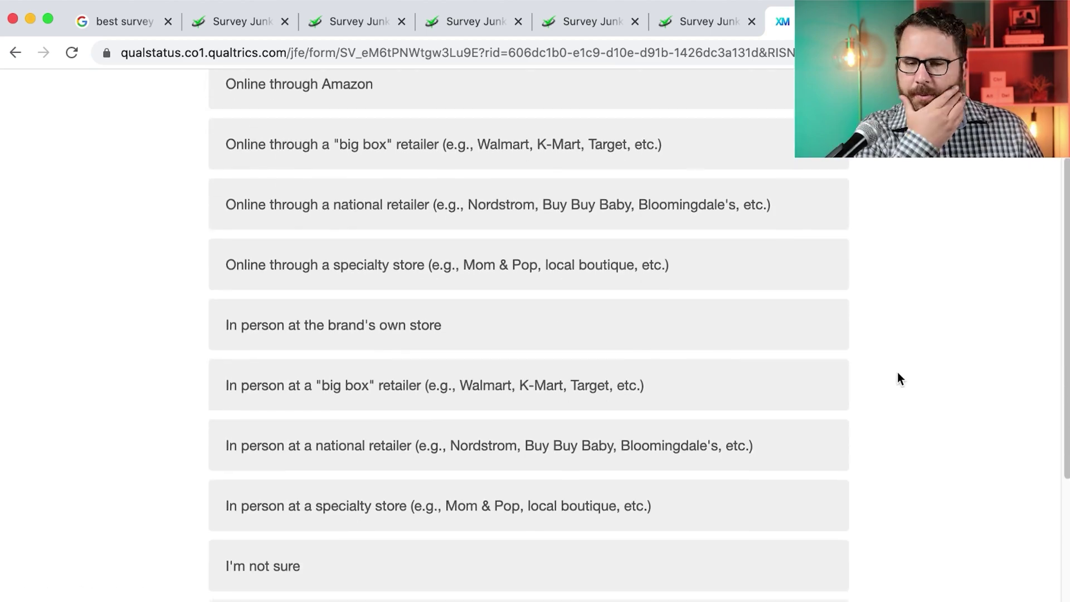
{"action": "scroll", "coordinate": [897, 372], "scroll_direction": "down", "scroll_amount": 3}
{"action": "left_click", "coordinate": [825, 370]}
{"action": "left_click", "coordinate": [825, 580]}
Answer the used-stroller openness question and choose Crib and Second stroller as accessories
{"action": "left_click", "coordinate": [827, 546]}
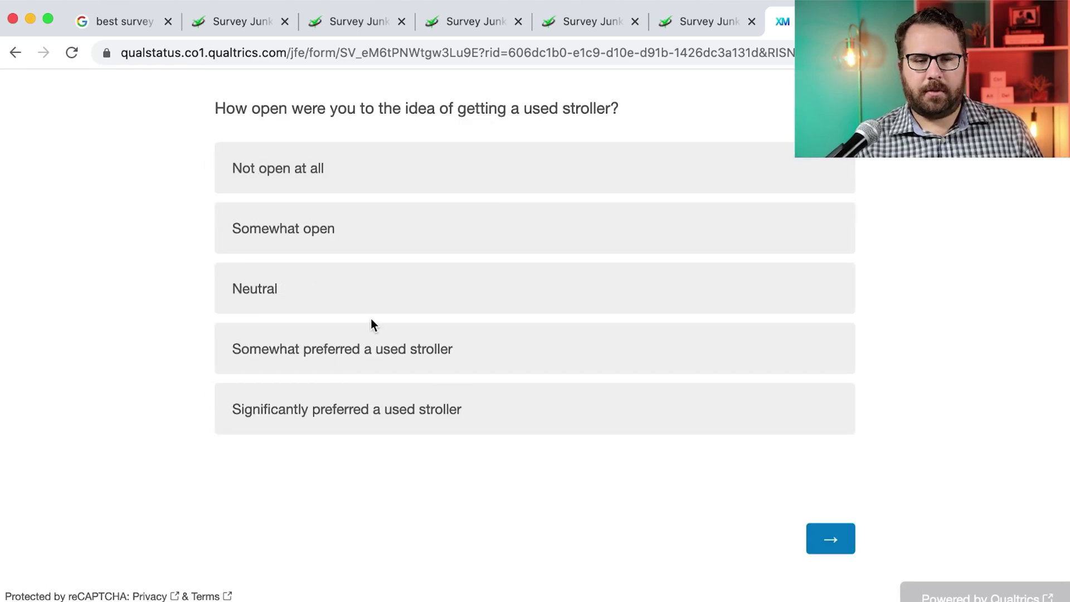
{"action": "left_click", "coordinate": [371, 335]}
{"action": "left_click", "coordinate": [831, 539]}
{"action": "scroll", "coordinate": [557, 446], "scroll_direction": "down", "scroll_amount": 10}
{"action": "left_click", "coordinate": [824, 546]}
{"action": "scroll", "coordinate": [602, 260], "scroll_direction": "down", "scroll_amount": 10}
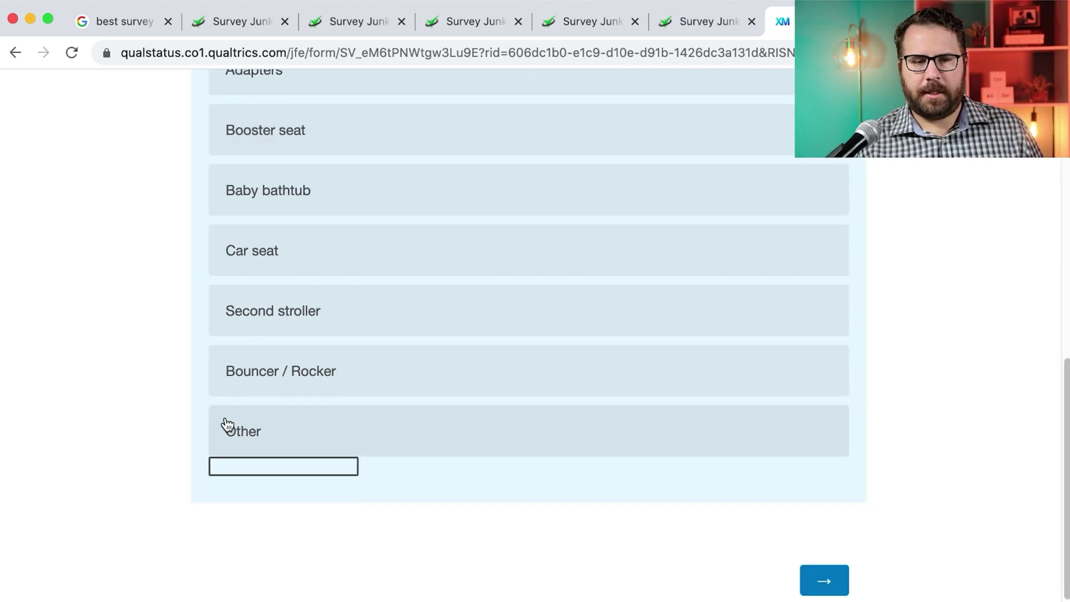
{"action": "scroll", "coordinate": [786, 544], "scroll_direction": "up", "scroll_amount": 10}
{"action": "left_click", "coordinate": [440, 220]}
{"action": "scroll", "coordinate": [342, 189], "scroll_direction": "down", "scroll_amount": 7}
{"action": "left_click", "coordinate": [697, 486]}
{"action": "scroll", "coordinate": [697, 487], "scroll_direction": "down", "scroll_amount": 3}
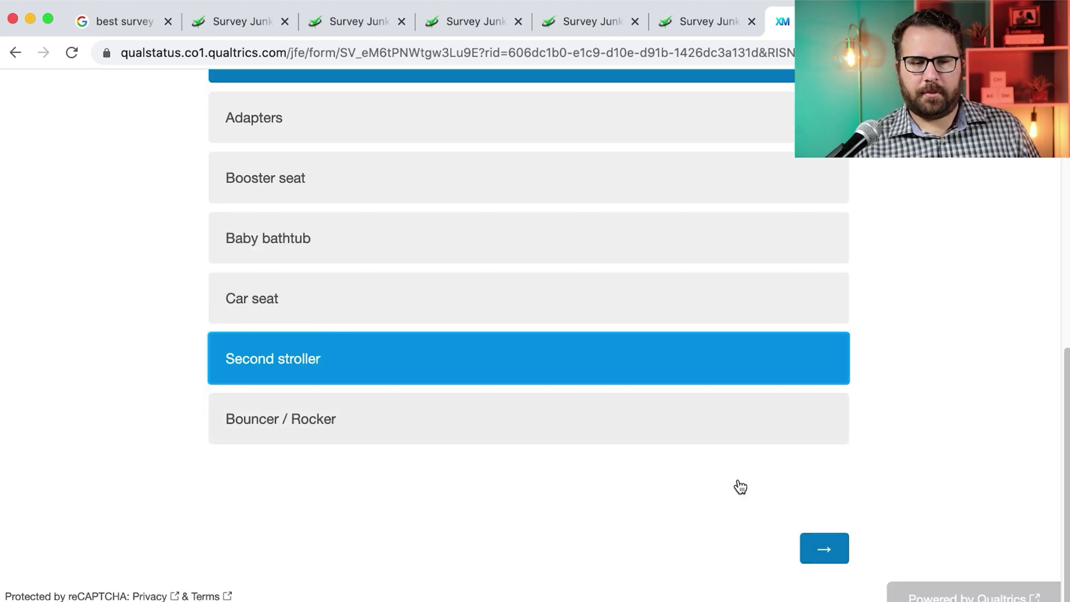
{"action": "left_click", "coordinate": [824, 545]}
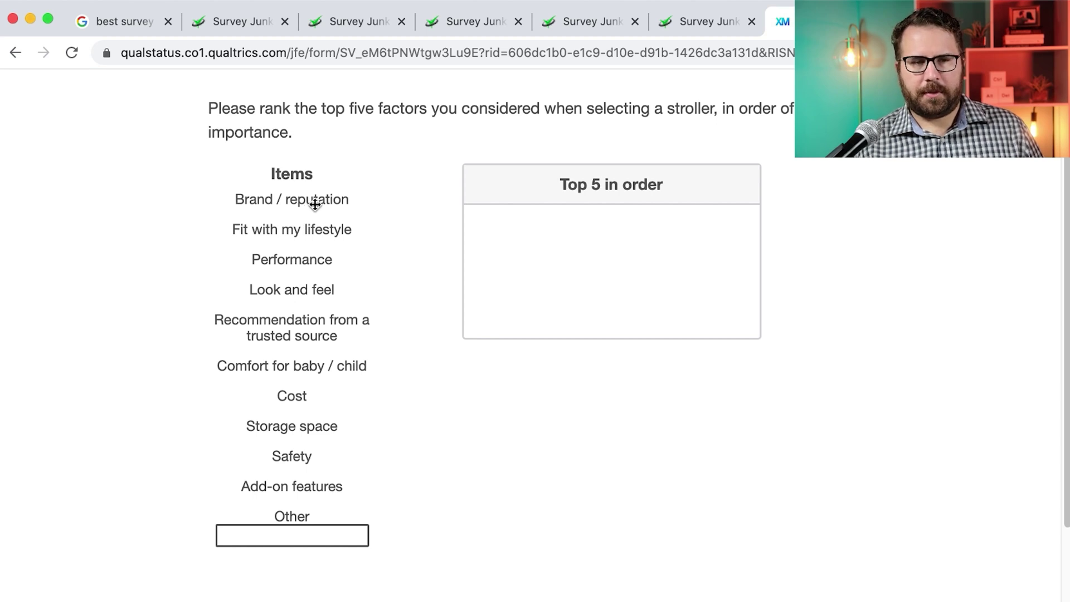
Drag Comfort, Performance, Recommendation from a trusted source, Safety and Cost into the Top 5 box and submit
{"action": "left_click_drag", "start_coordinate": [309, 259], "coordinate": [556, 234]}
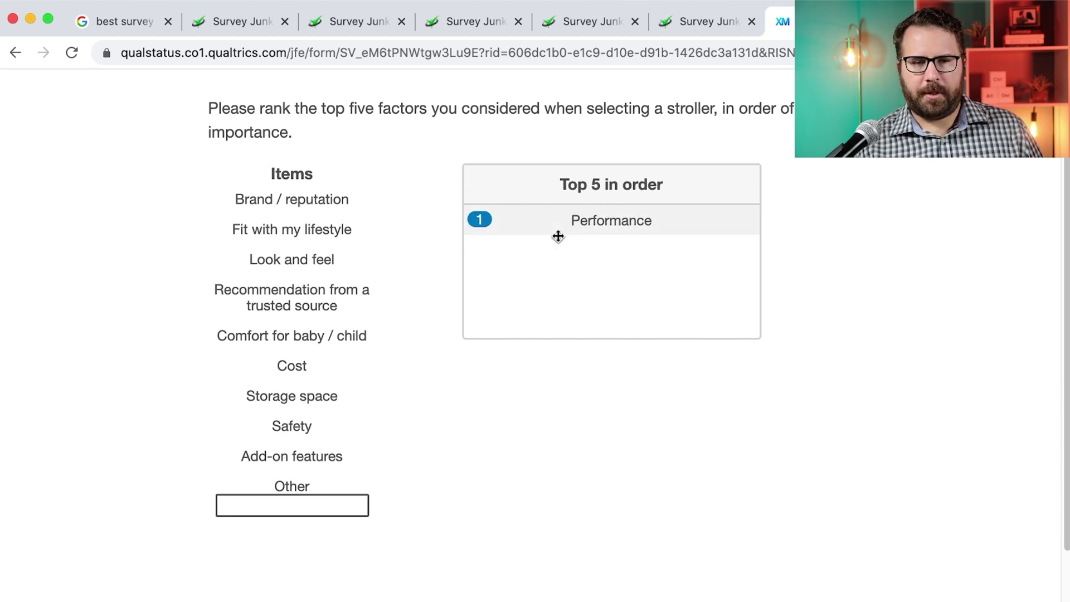
{"action": "left_click_drag", "start_coordinate": [389, 318], "coordinate": [642, 212]}
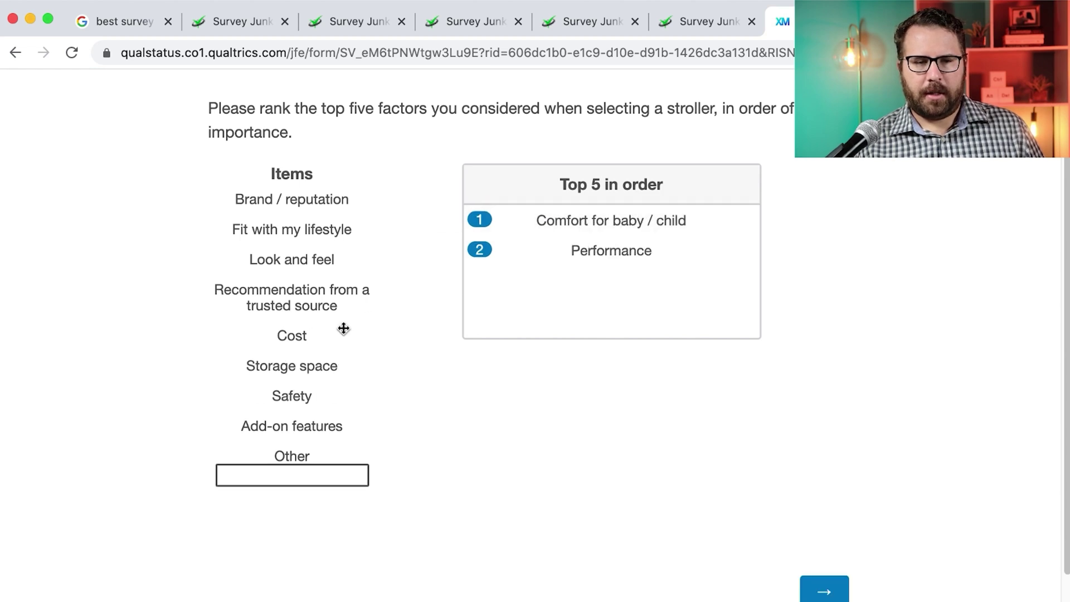
{"action": "left_click_drag", "start_coordinate": [334, 295], "coordinate": [604, 292]}
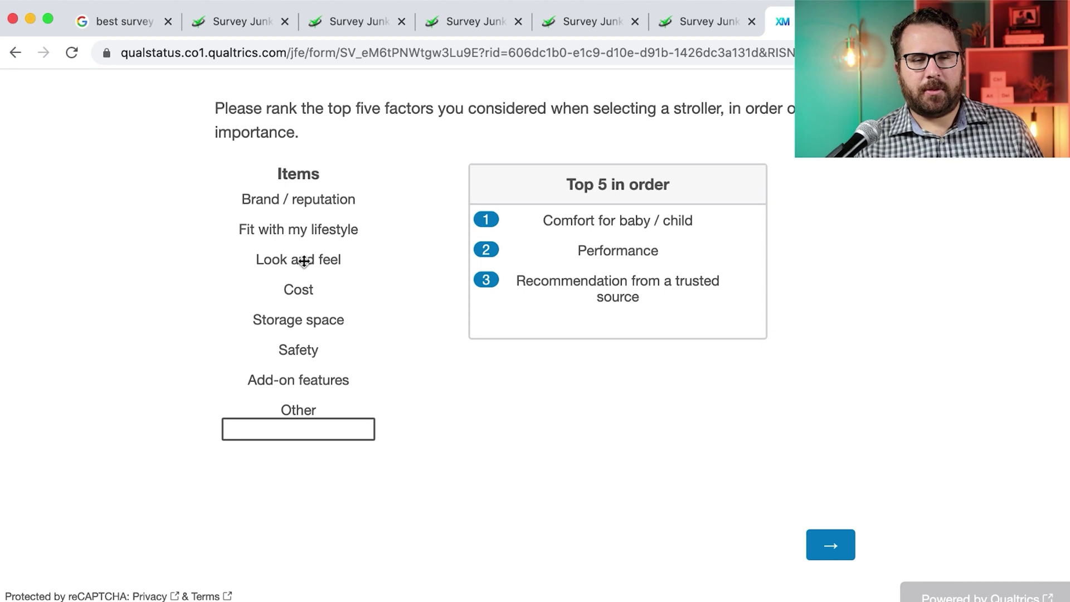
{"action": "left_click_drag", "start_coordinate": [294, 349], "coordinate": [556, 316]}
{"action": "left_click_drag", "start_coordinate": [330, 289], "coordinate": [597, 363]}
{"action": "left_click", "coordinate": [822, 495]}
Distribute the 100 points across stroller factors as 20, 15, 10 and 8 (Safety)
{"action": "left_click", "coordinate": [830, 486]}
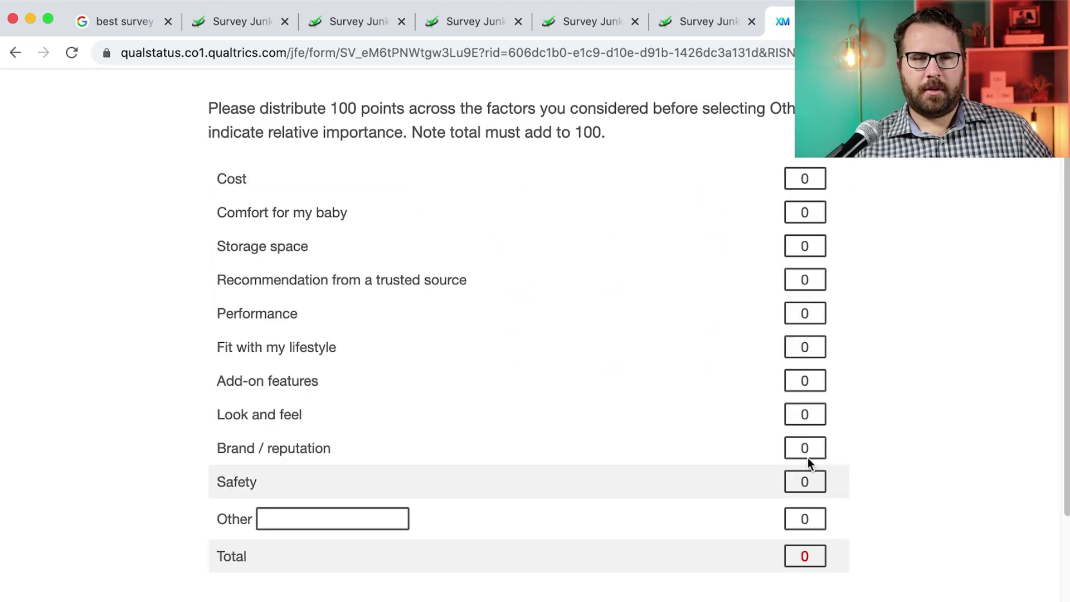
{"action": "left_click", "coordinate": [805, 313]}
{"action": "type", "text": "20"}
{"action": "left_click", "coordinate": [805, 279]}
{"action": "type", "text": "15"}
{"action": "left_click", "coordinate": [805, 178]}
{"action": "type", "text": "10"}
{"action": "left_click", "coordinate": [805, 481]}
{"action": "type", "text": "8"}
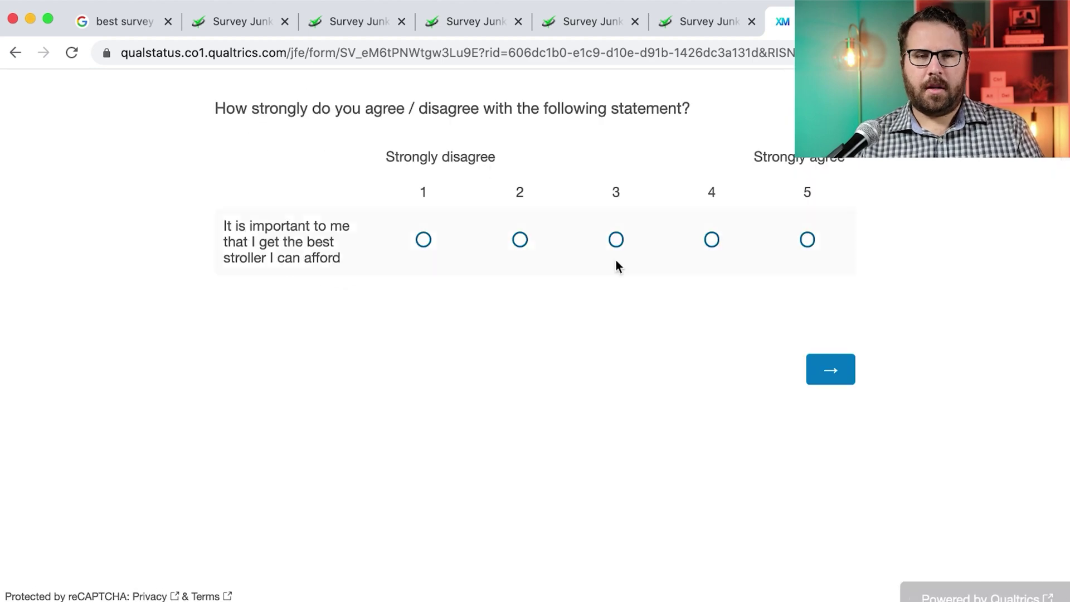
{"action": "left_click", "coordinate": [616, 259]}
Answer the agreement, $100 price and yes/no questions, and choose Somewhat open to used strollers
{"action": "left_click", "coordinate": [830, 368]}
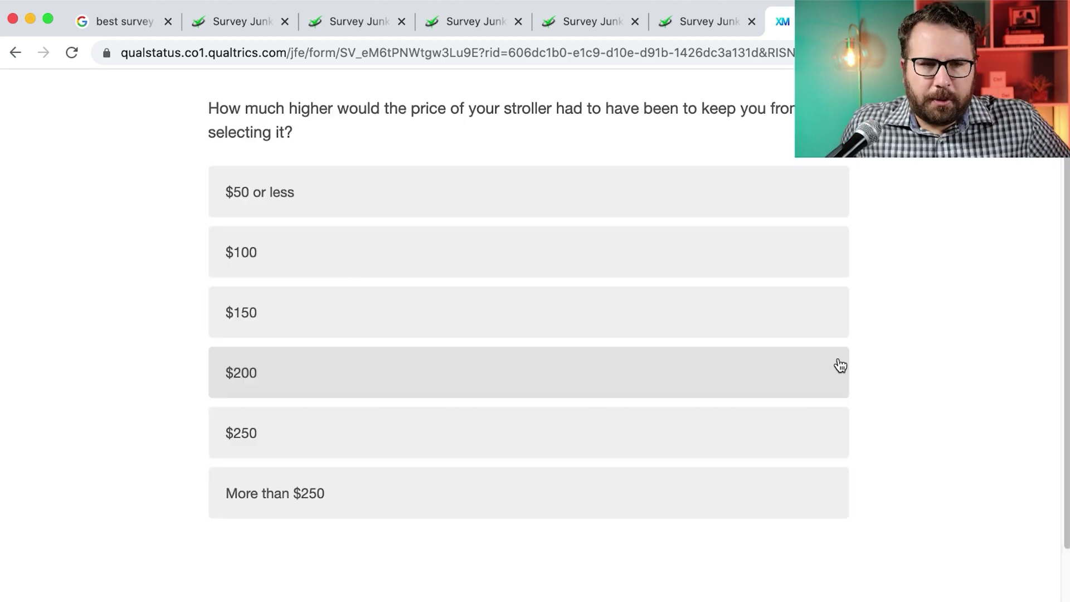
{"action": "scroll", "coordinate": [840, 366], "scroll_direction": "down", "scroll_amount": 2}
{"action": "left_click", "coordinate": [780, 176]}
{"action": "left_click", "coordinate": [825, 550]}
{"action": "left_click", "coordinate": [535, 168]}
{"action": "left_click", "coordinate": [829, 418]}
{"action": "left_click", "coordinate": [696, 228]}
{"action": "left_click", "coordinate": [818, 533]}
Choose Somewhat likely and Give it to a friend, answer the COVID and spending questions, and submit
{"action": "left_click", "coordinate": [558, 229]}
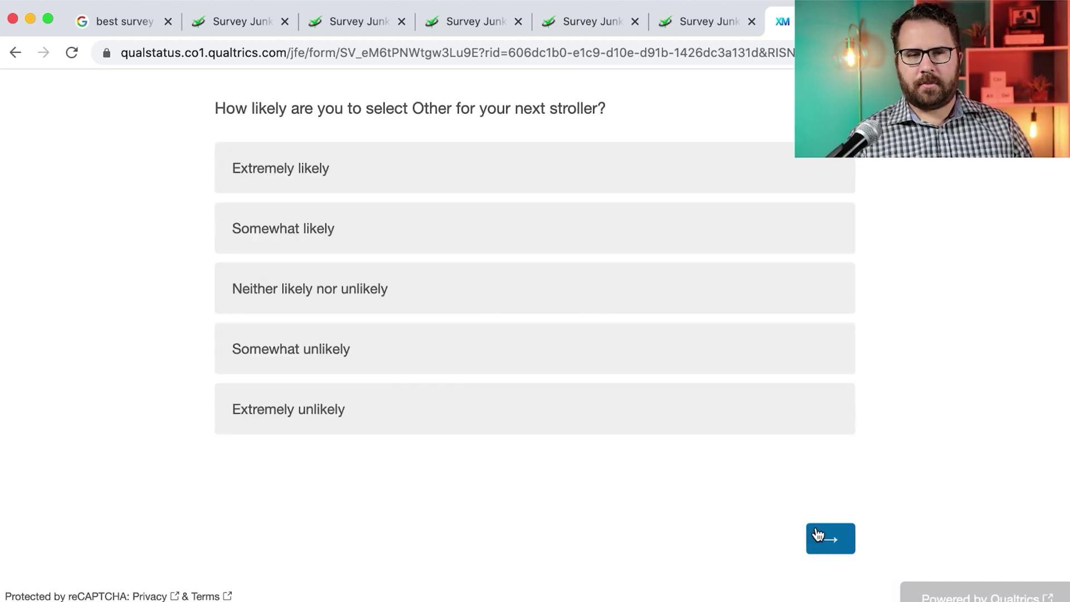
{"action": "left_click", "coordinate": [824, 529]}
{"action": "left_click", "coordinate": [351, 270]}
{"action": "left_click", "coordinate": [432, 377]}
{"action": "left_click", "coordinate": [821, 580]}
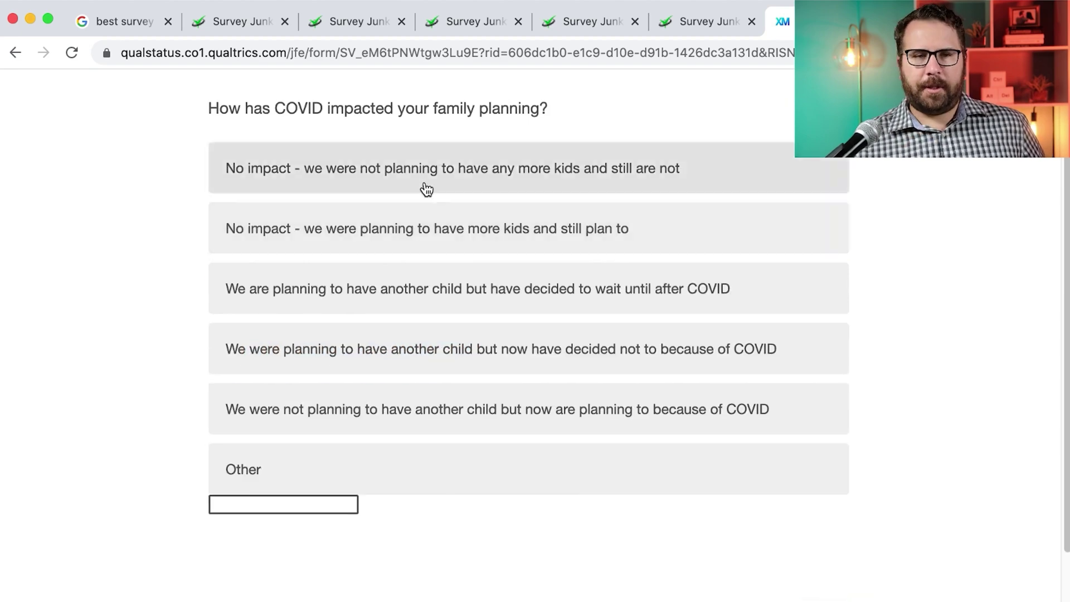
{"action": "left_click", "coordinate": [444, 215]}
{"action": "left_click", "coordinate": [825, 557]}
{"action": "left_click", "coordinate": [401, 286]}
{"action": "left_click", "coordinate": [829, 538]}
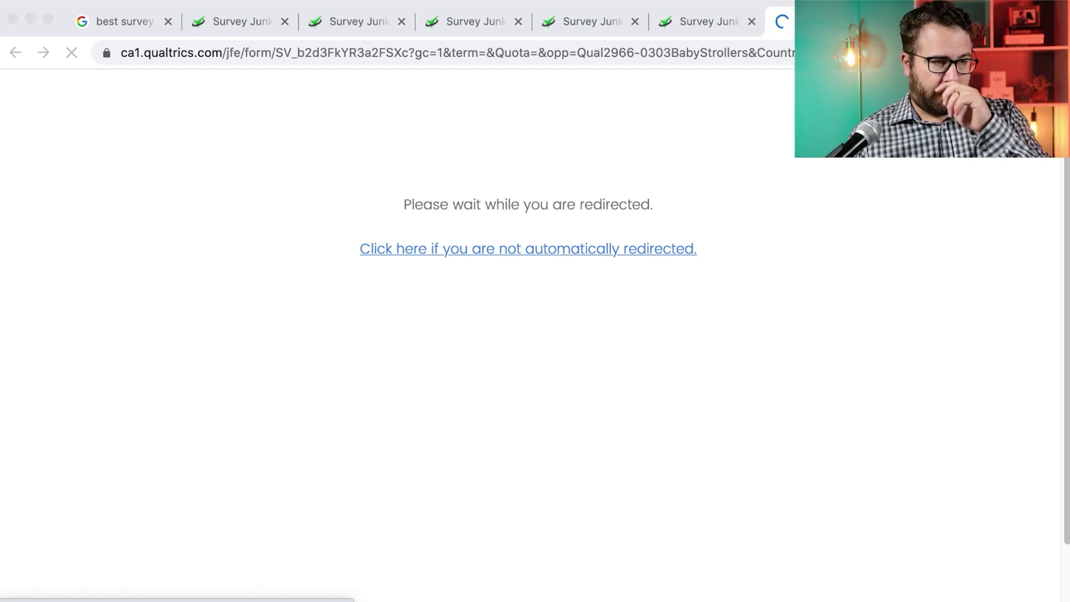
Follow the manual redirect link twice, then return to the Survey Junkie dashboard tab at 151 points
{"action": "left_click", "coordinate": [70, 166]}
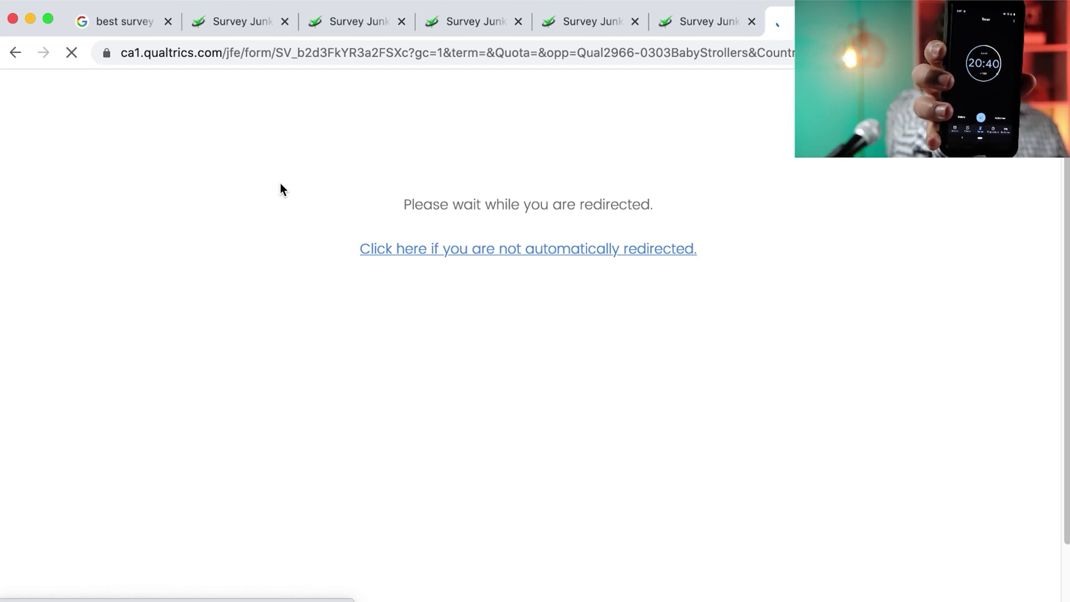
{"action": "left_click", "coordinate": [515, 258]}
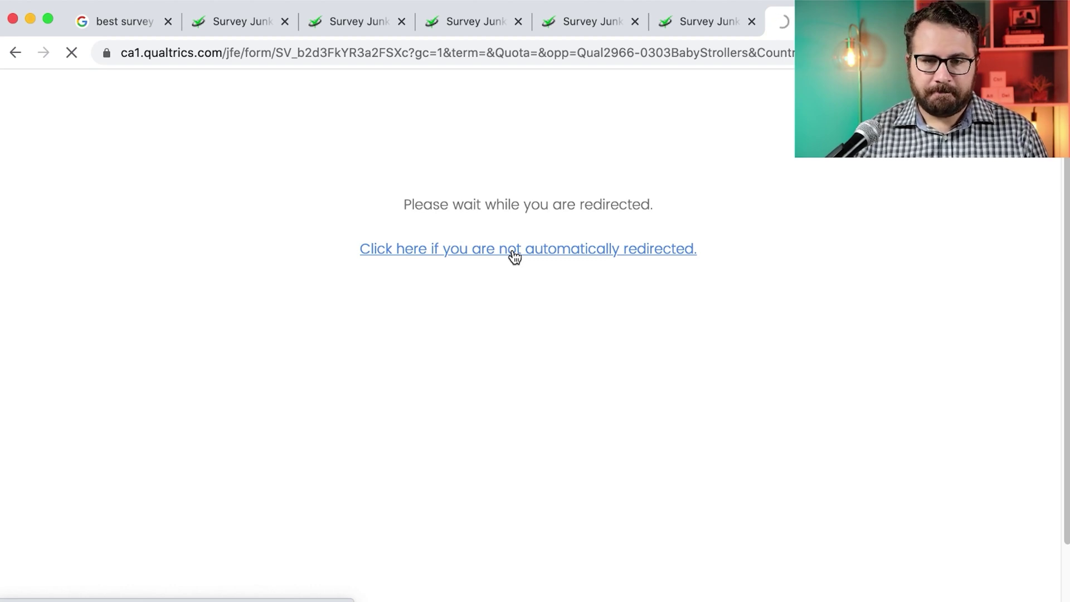
{"action": "left_click", "coordinate": [527, 257]}
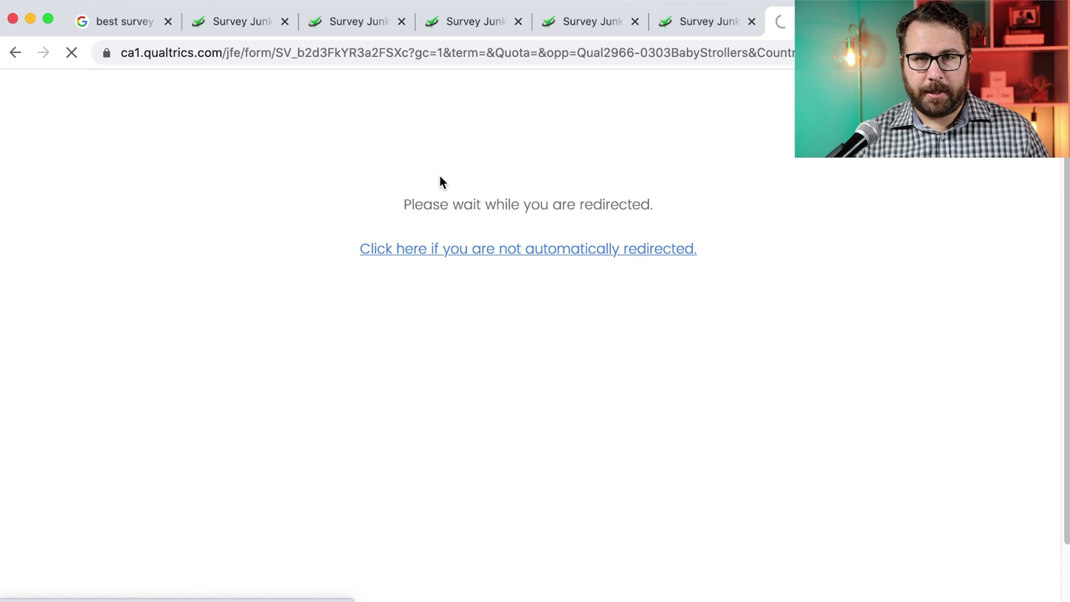
{"action": "left_click", "coordinate": [686, 20]}
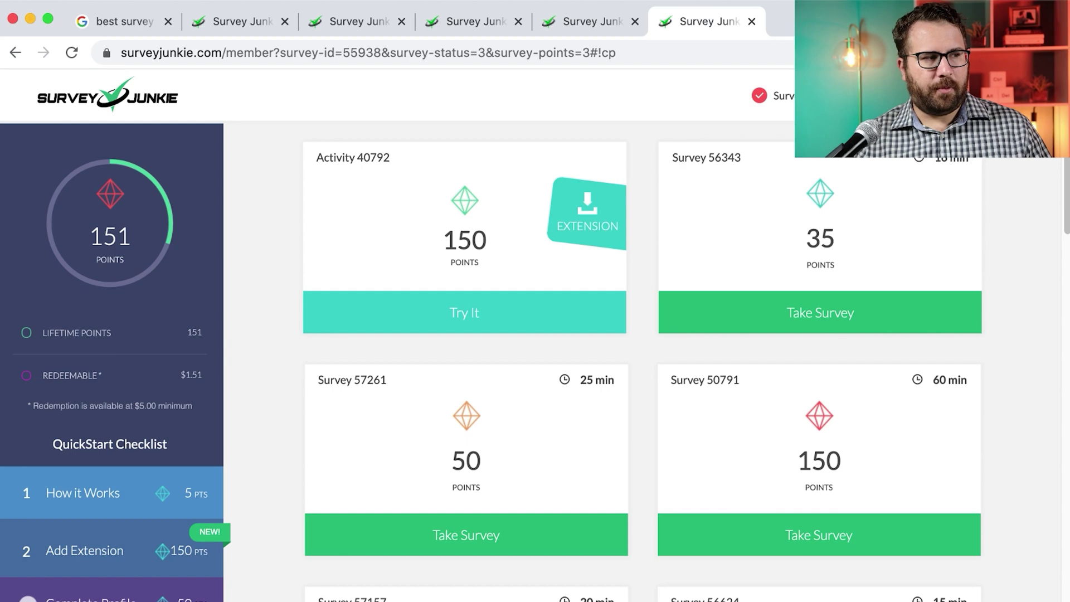
{"action": "left_click", "coordinate": [802, 21]}
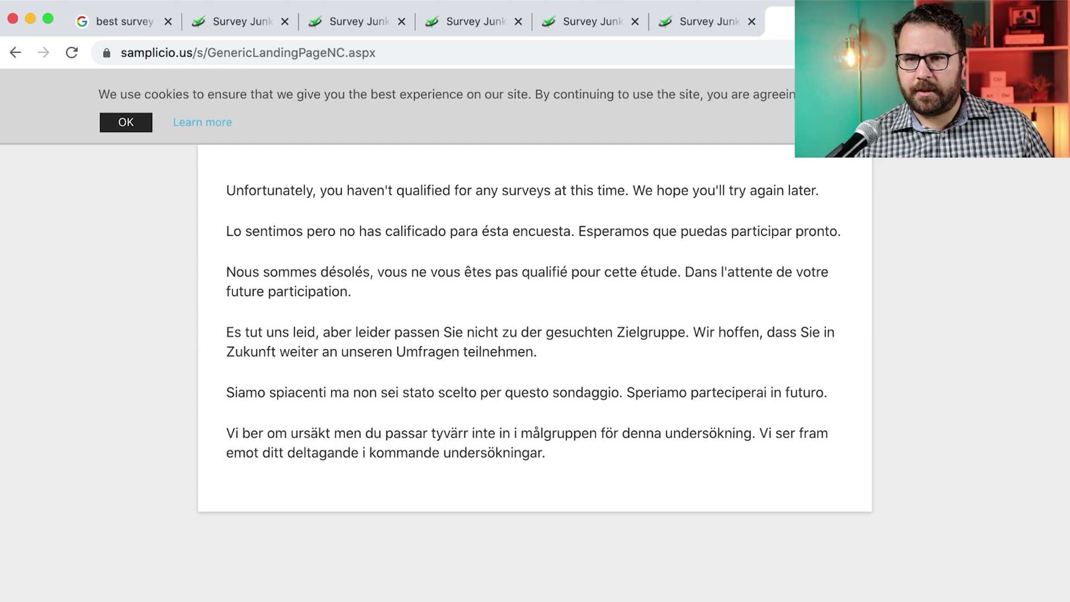
{"action": "left_click", "coordinate": [687, 21]}
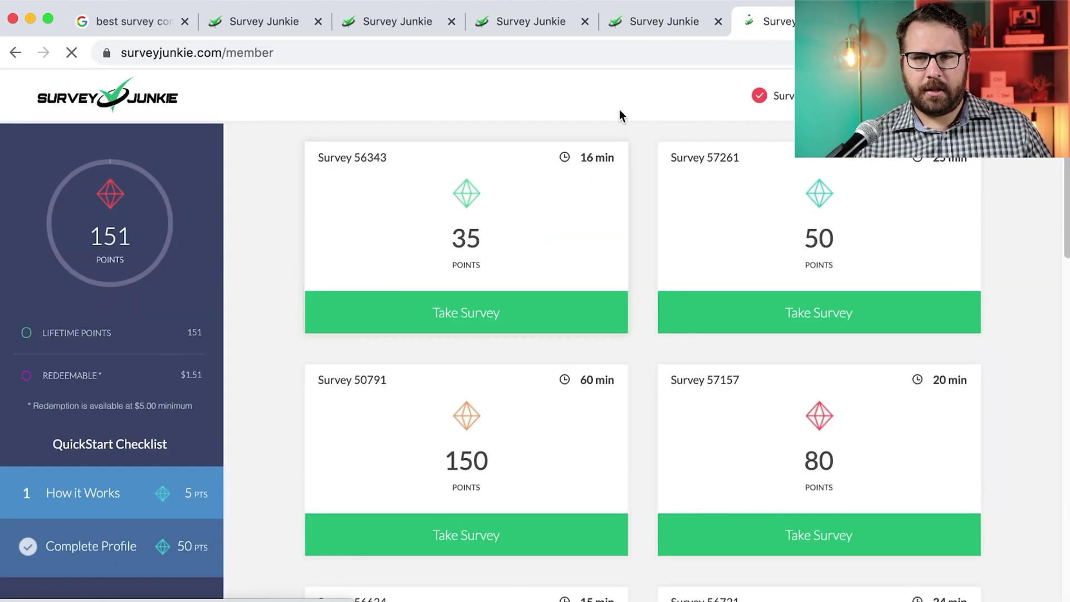
Scroll the survey list and launch the 100-point, 5-minute Survey 218272
{"action": "scroll", "coordinate": [298, 267], "scroll_direction": "down", "scroll_amount": 5}
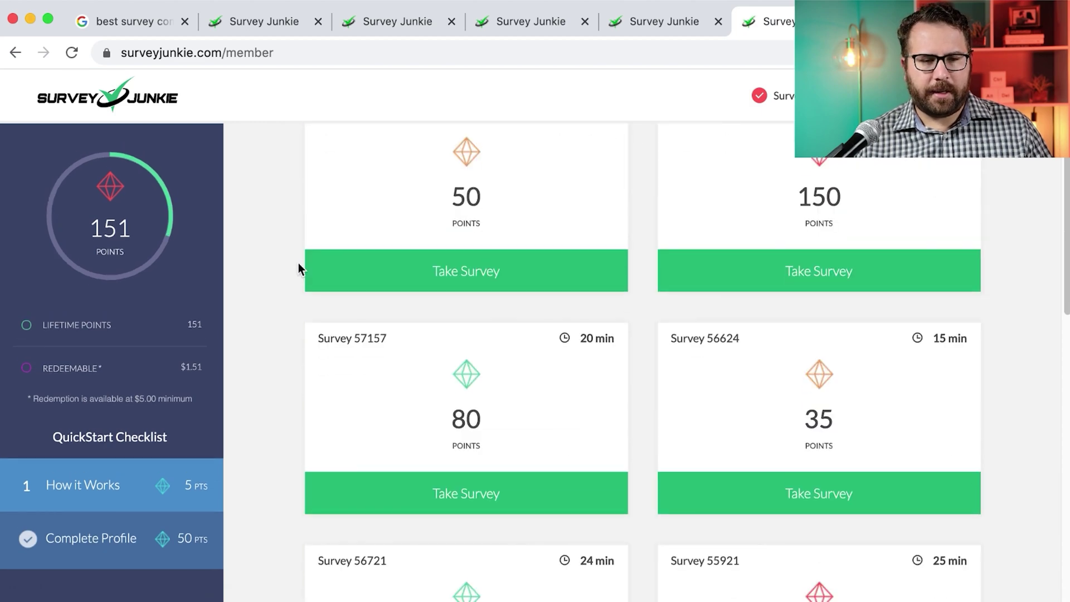
{"action": "scroll", "coordinate": [298, 269], "scroll_direction": "up", "scroll_amount": 5}
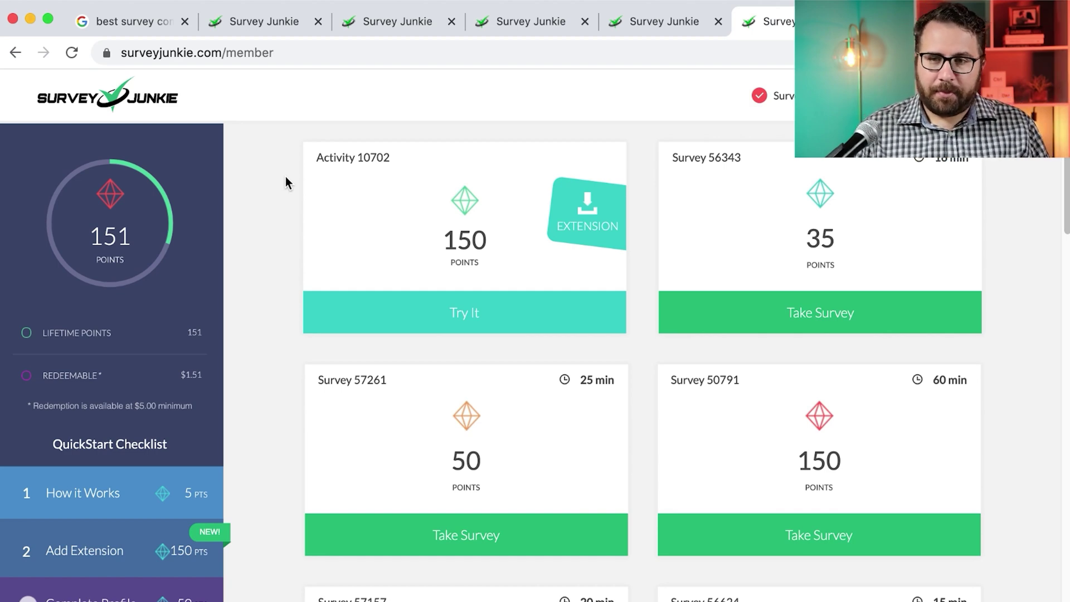
{"action": "scroll", "coordinate": [452, 234], "scroll_direction": "down", "scroll_amount": 10}
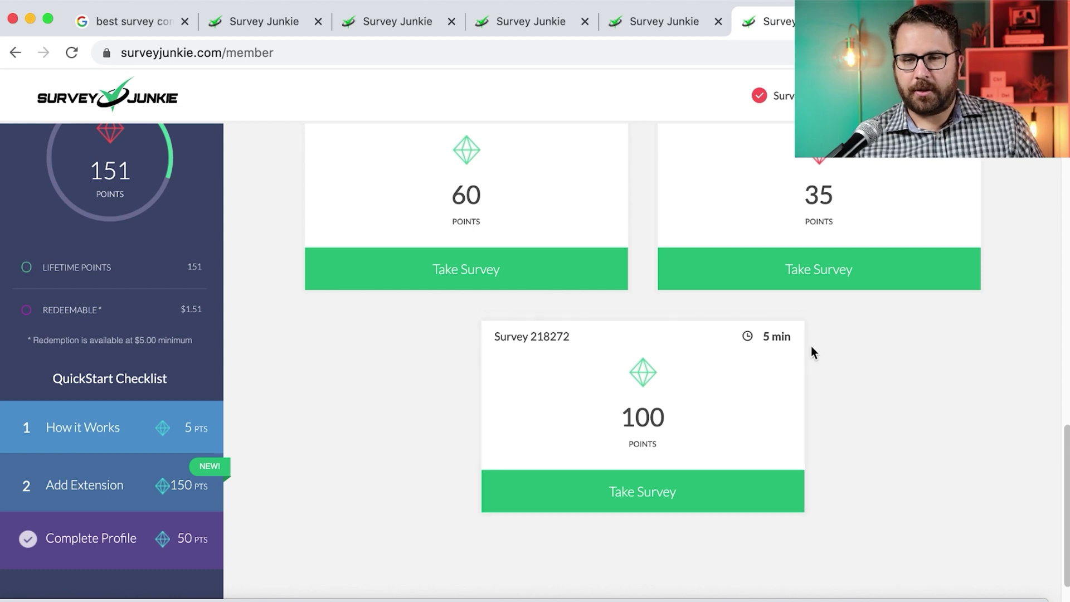
{"action": "left_click", "coordinate": [708, 504]}
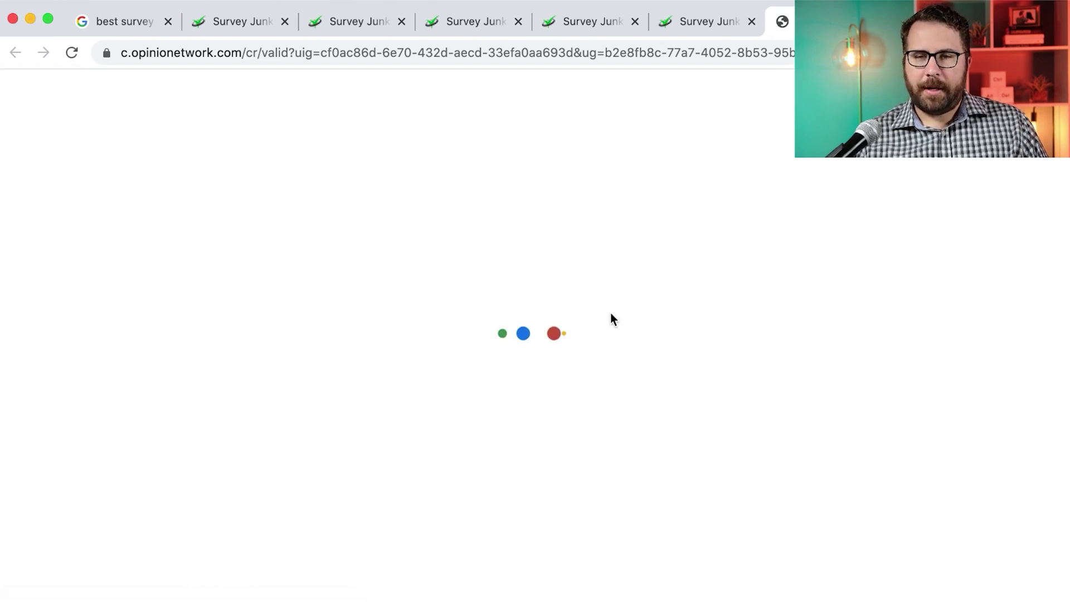
Start the 400-point, 15-minute survey and give Verizon as the mobile network
{"action": "left_click", "coordinate": [730, 14]}
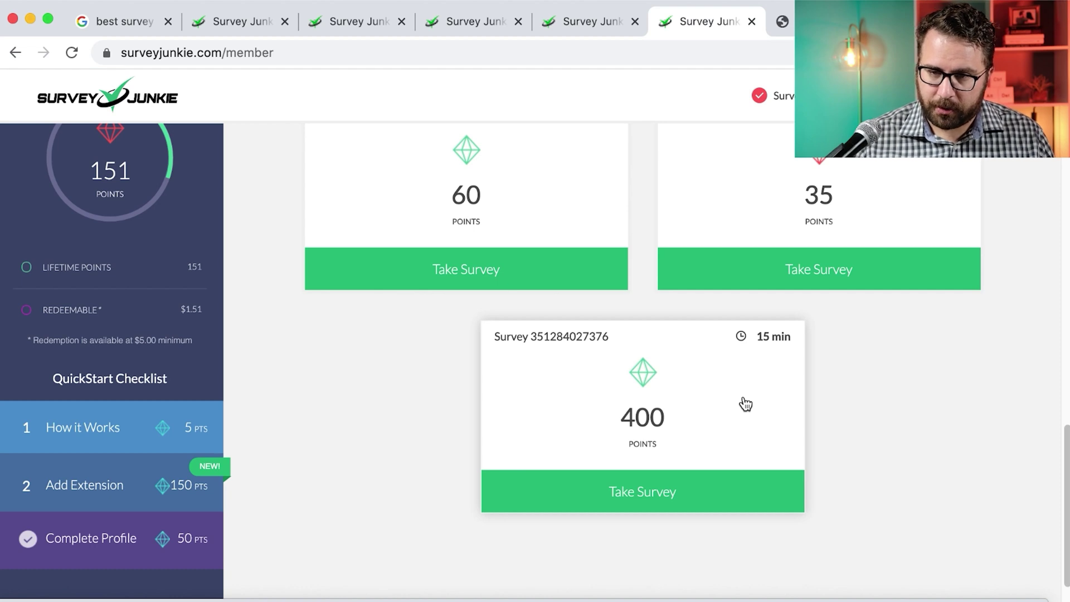
{"action": "left_click", "coordinate": [746, 387]}
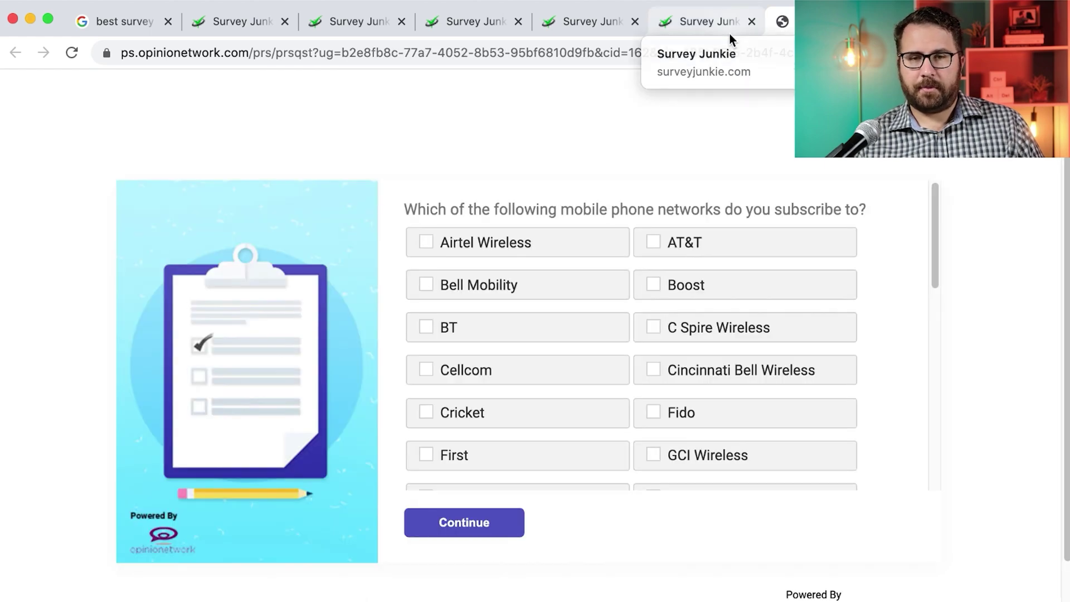
{"action": "scroll", "coordinate": [743, 365], "scroll_direction": "down", "scroll_amount": 6}
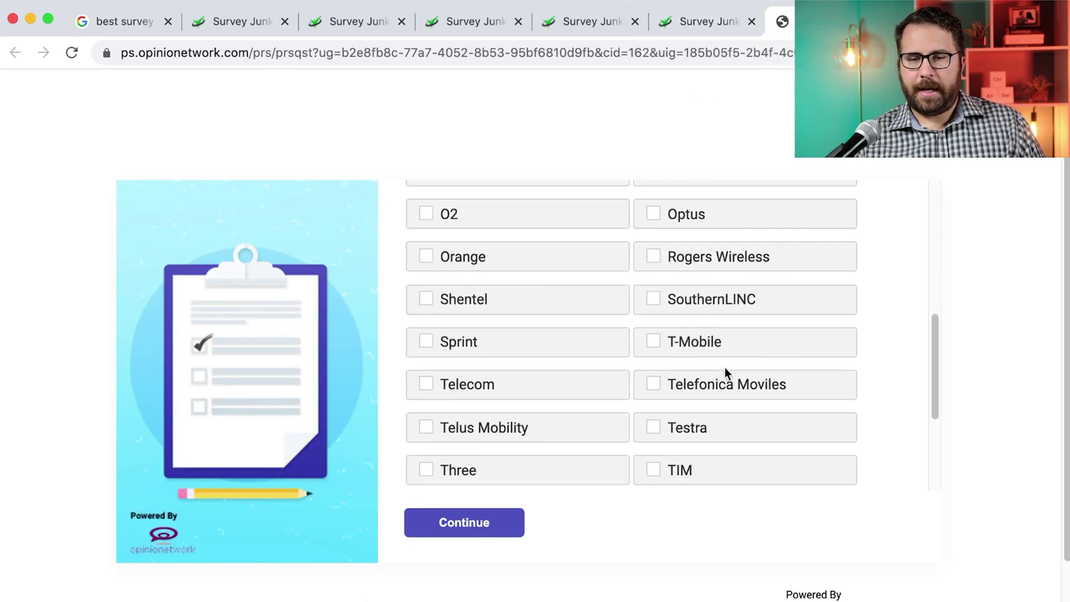
{"action": "scroll", "coordinate": [725, 369], "scroll_direction": "down", "scroll_amount": 3}
{"action": "left_click", "coordinate": [553, 370]}
{"action": "left_click", "coordinate": [488, 519]}
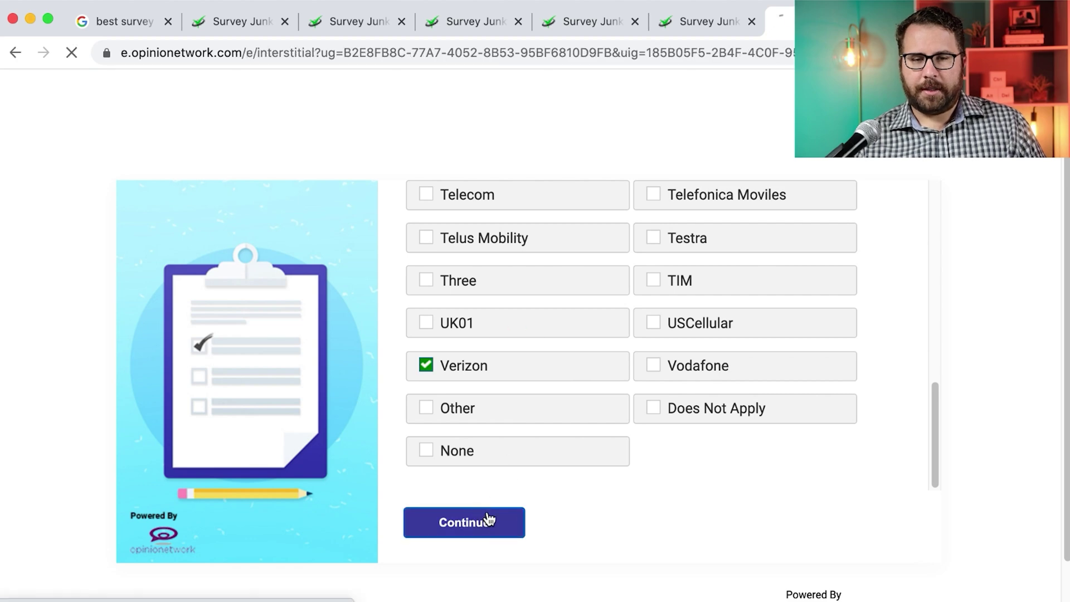
Pass the not-a-robot check, agree to the terms and privacy policy, and begin the survey
{"action": "left_click", "coordinate": [310, 469]}
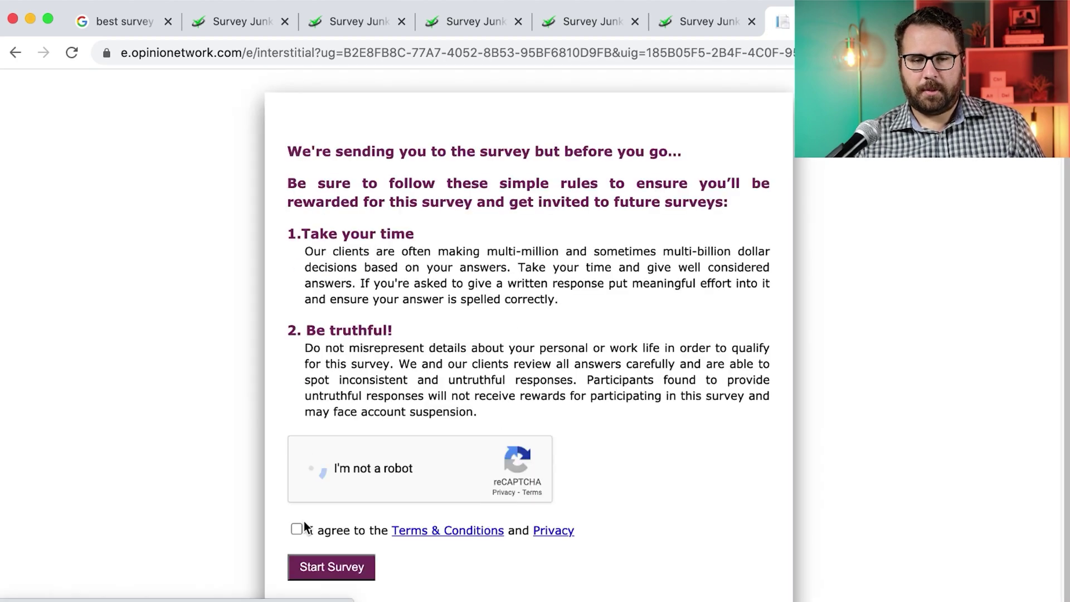
{"action": "left_click", "coordinate": [296, 528]}
{"action": "left_click", "coordinate": [318, 559]}
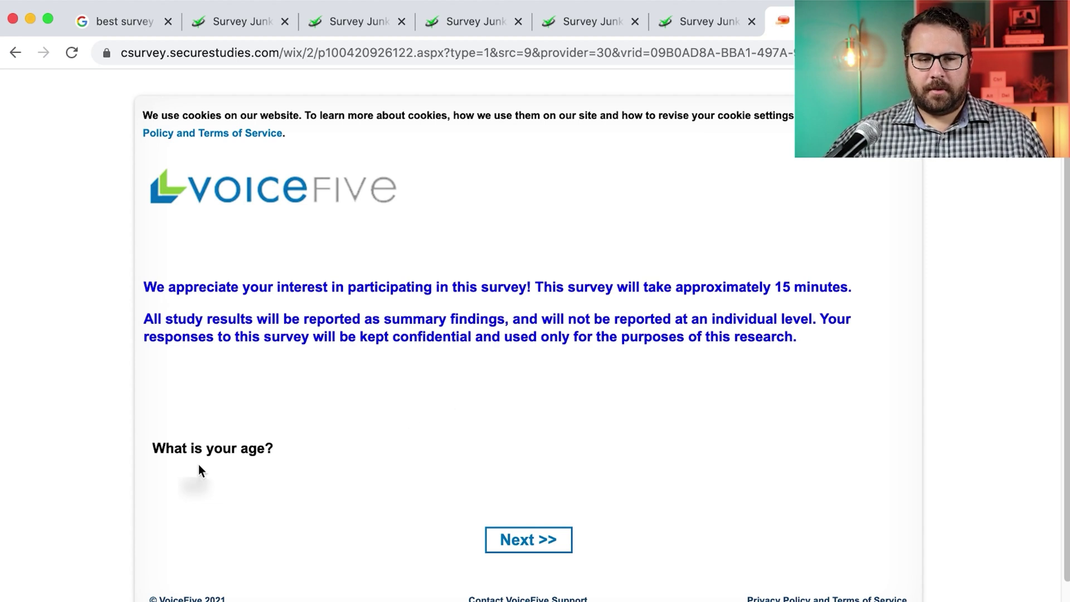
Submit the age answer and try the number-order check with 8, 6, 8, 7, 8
{"action": "left_click", "coordinate": [502, 539]}
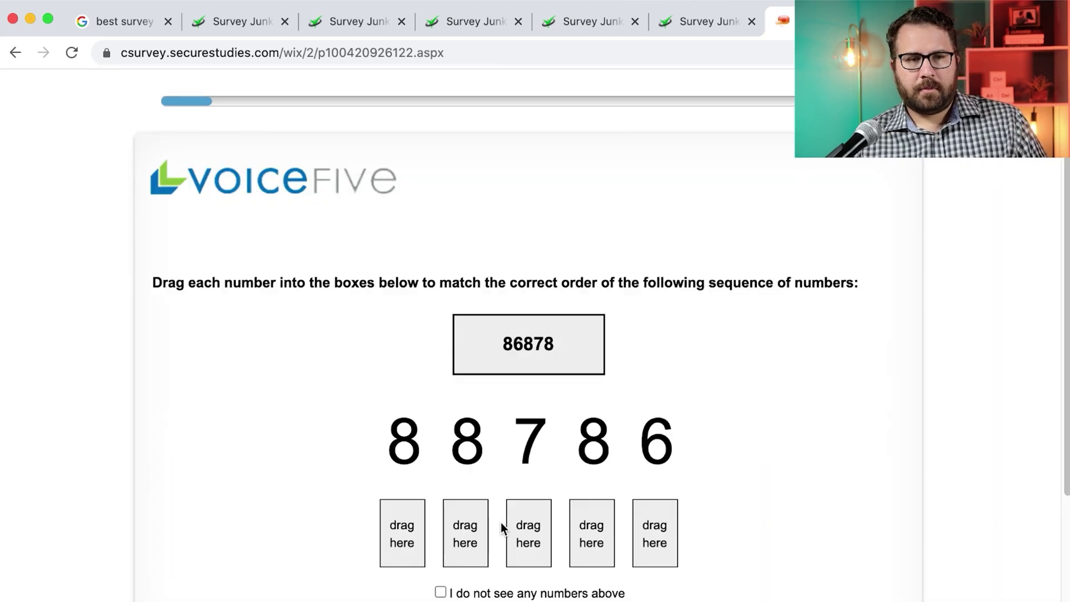
{"action": "scroll", "coordinate": [494, 481], "scroll_direction": "down", "scroll_amount": 2}
{"action": "scroll", "coordinate": [493, 477], "scroll_direction": "down", "scroll_amount": 4}
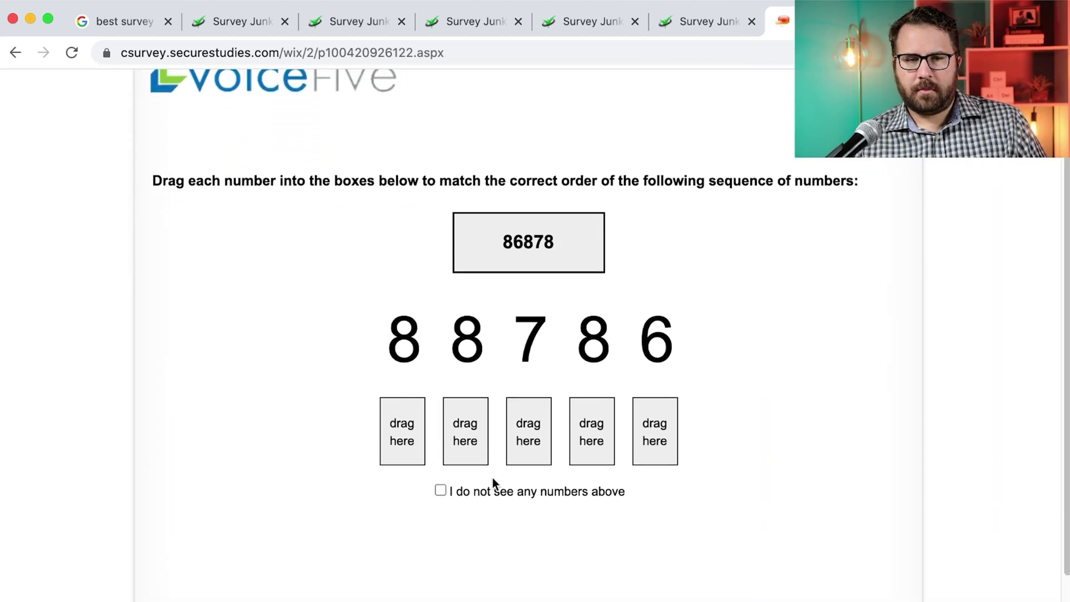
{"action": "left_click_drag", "start_coordinate": [401, 303], "coordinate": [404, 379]}
{"action": "left_click_drag", "start_coordinate": [650, 285], "coordinate": [479, 371]}
{"action": "left_click_drag", "start_coordinate": [468, 296], "coordinate": [528, 379]}
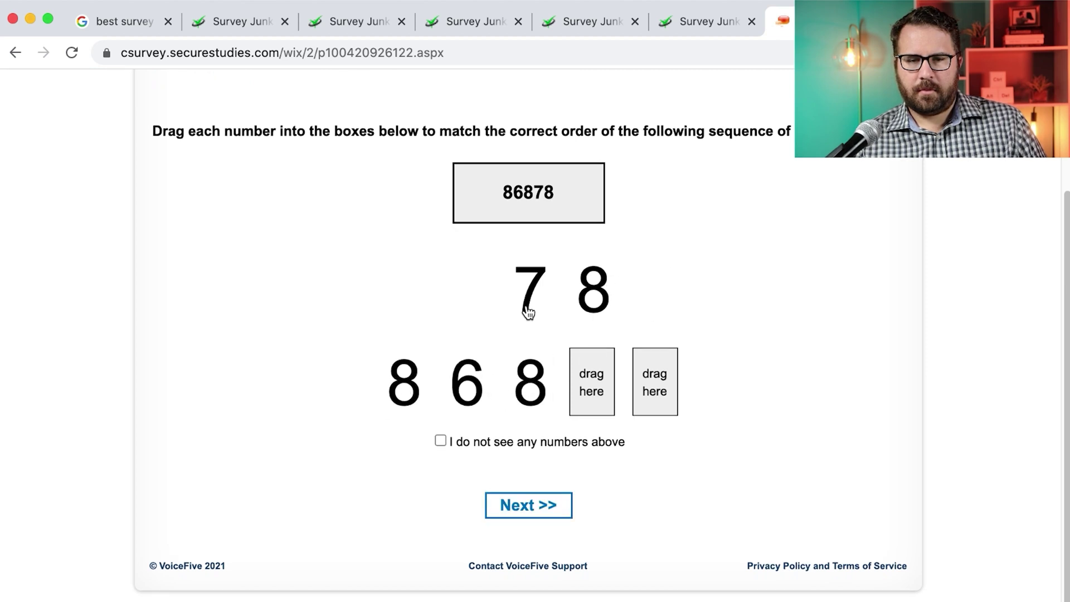
{"action": "left_click_drag", "start_coordinate": [527, 310], "coordinate": [587, 368]}
{"action": "left_click_drag", "start_coordinate": [593, 289], "coordinate": [675, 401]}
{"action": "left_click", "coordinate": [565, 504]}
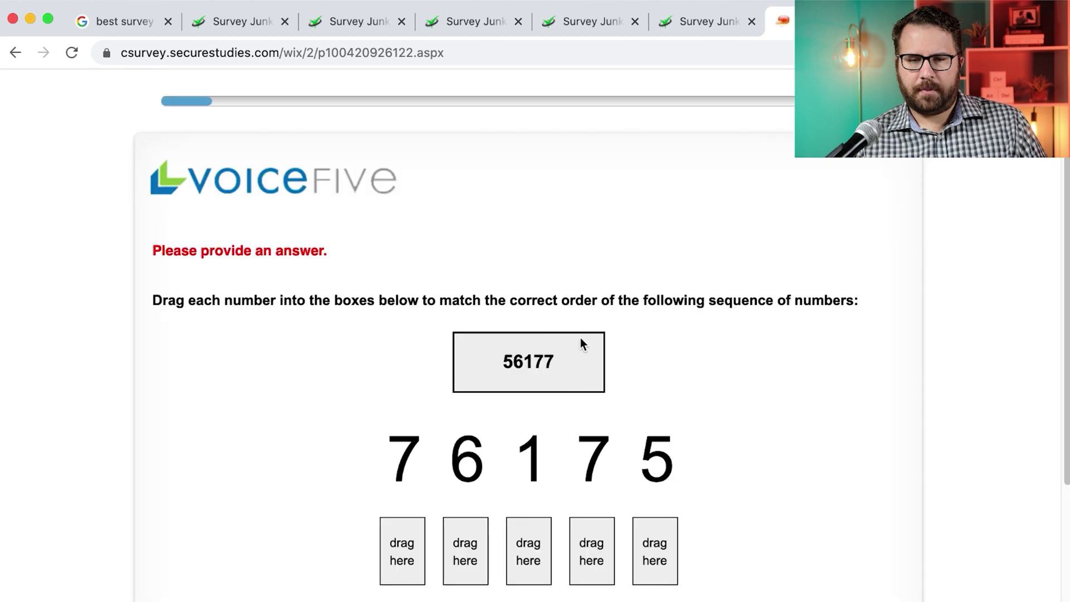
Redo the number-order check with the sequence 56177 and submit it
{"action": "scroll", "coordinate": [560, 342], "scroll_direction": "down", "scroll_amount": 5}
{"action": "left_click_drag", "start_coordinate": [652, 325], "coordinate": [398, 402]}
{"action": "left_click_drag", "start_coordinate": [447, 335], "coordinate": [467, 402]}
{"action": "left_click_drag", "start_coordinate": [517, 327], "coordinate": [533, 408]}
{"action": "left_click_drag", "start_coordinate": [593, 315], "coordinate": [593, 410]}
{"action": "left_click_drag", "start_coordinate": [407, 315], "coordinate": [670, 417]}
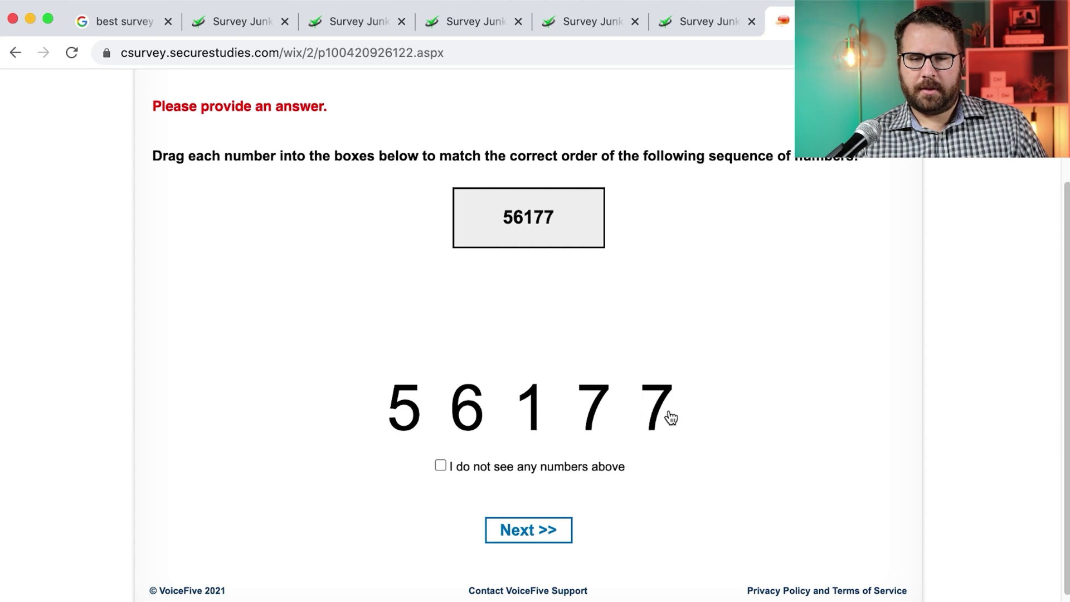
{"action": "left_click", "coordinate": [564, 530]}
Answer Yes to living in the US, Male, the industries question, Self-employed, and Yes
{"action": "left_click", "coordinate": [175, 334]}
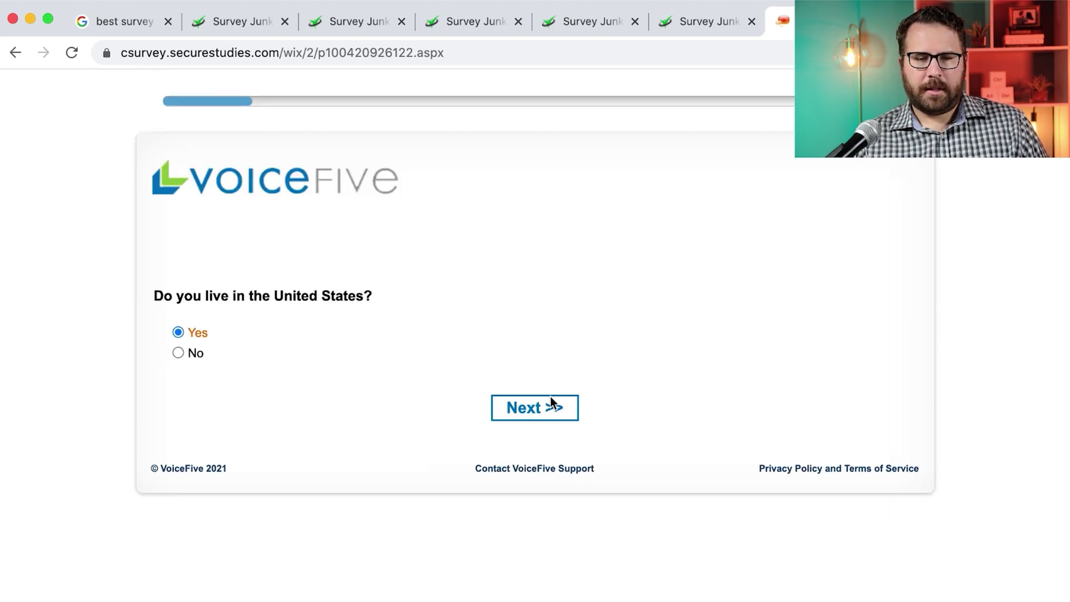
{"action": "left_click", "coordinate": [549, 407]}
{"action": "left_click", "coordinate": [177, 333]}
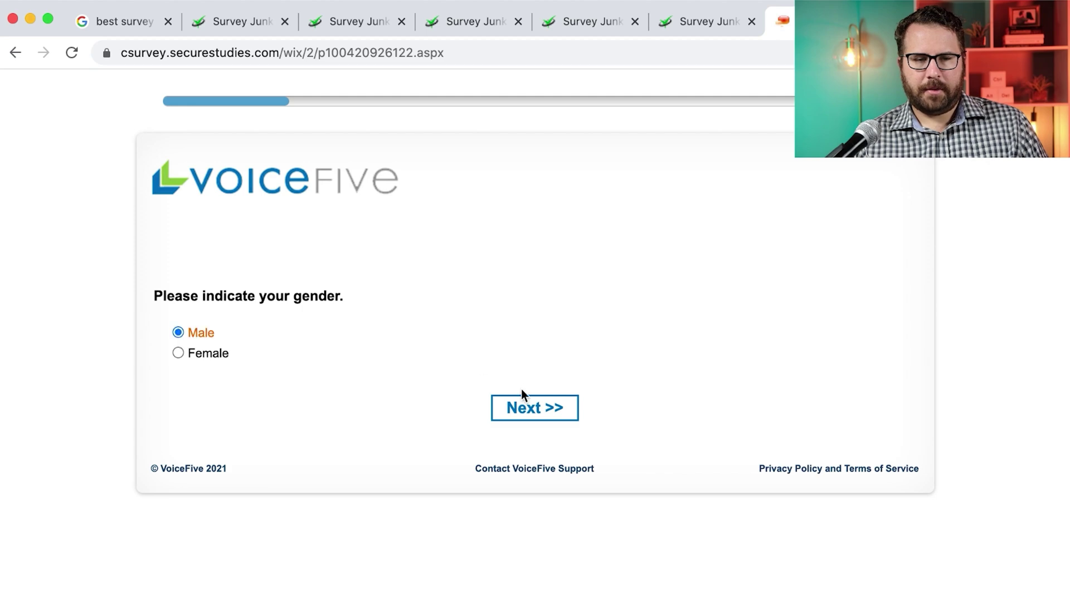
{"action": "left_click", "coordinate": [521, 407]}
{"action": "scroll", "coordinate": [503, 392], "scroll_direction": "down", "scroll_amount": 1}
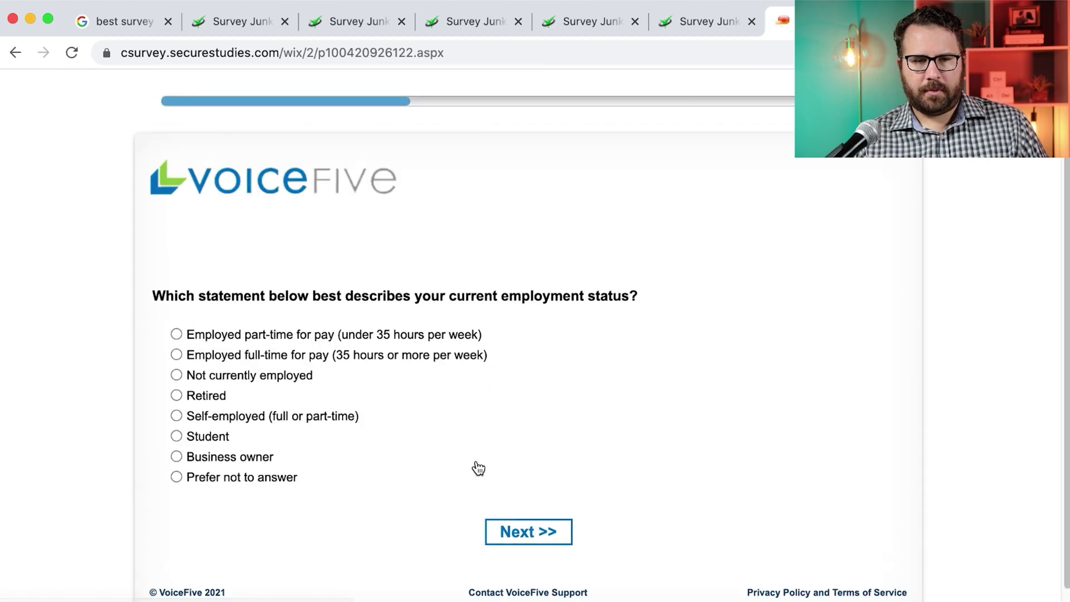
{"action": "left_click", "coordinate": [175, 413]}
{"action": "left_click", "coordinate": [508, 528]}
{"action": "left_click", "coordinate": [177, 332]}
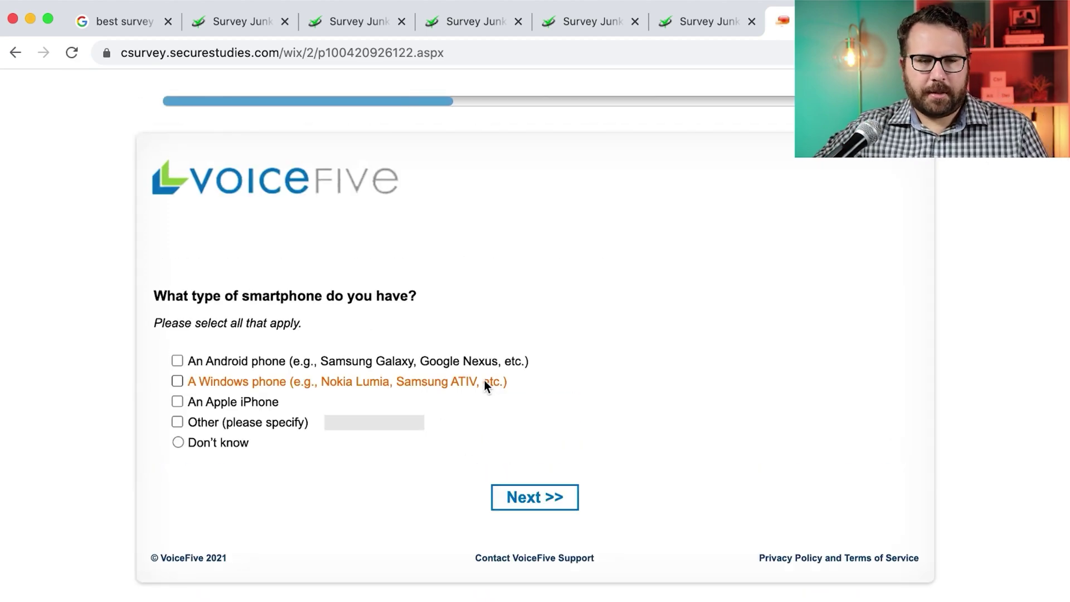
Choose an Android phone and get past the carrier and mobile service plan questions
{"action": "left_click", "coordinate": [177, 361]}
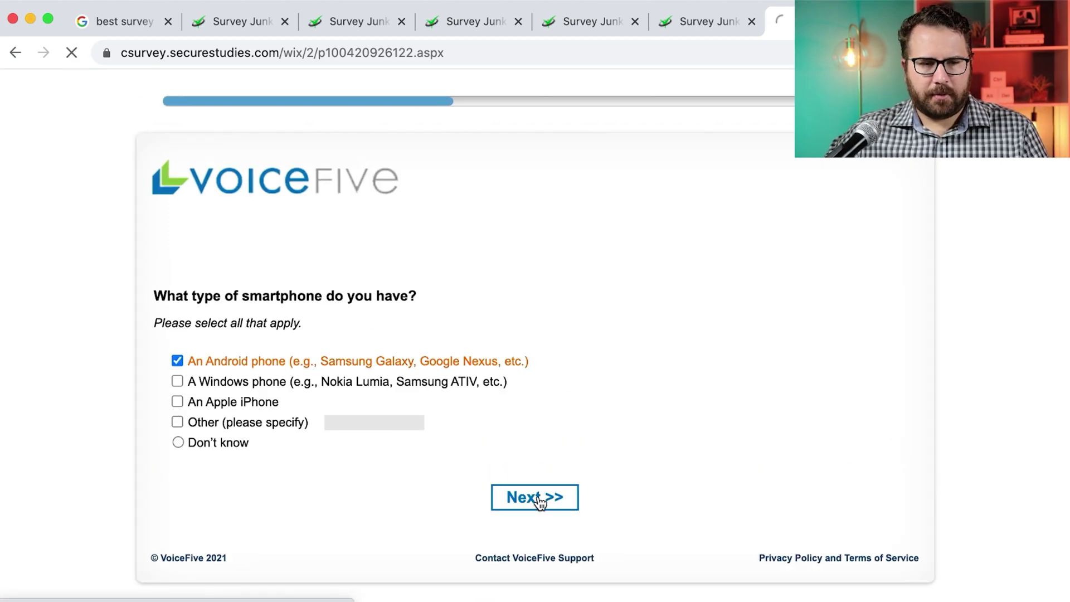
{"action": "left_click", "coordinate": [542, 498]}
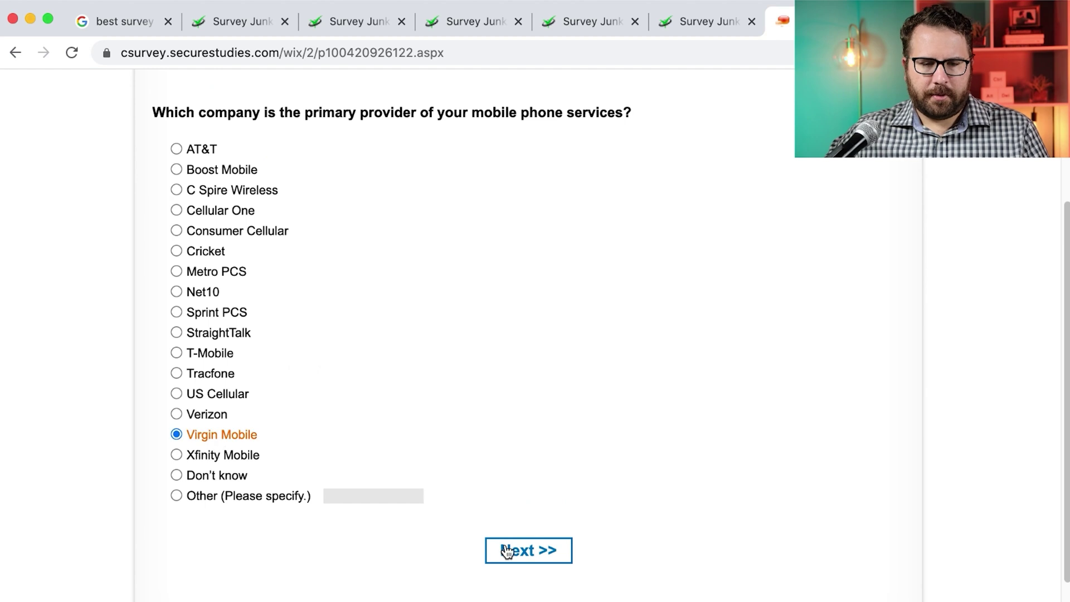
{"action": "left_click", "coordinate": [508, 551]}
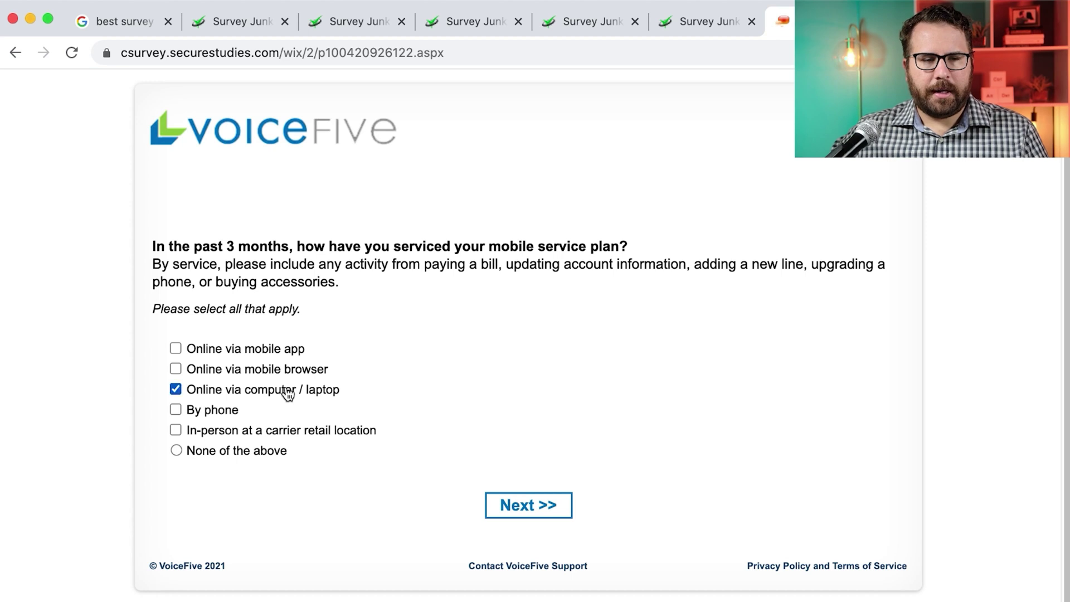
{"action": "left_click", "coordinate": [552, 509]}
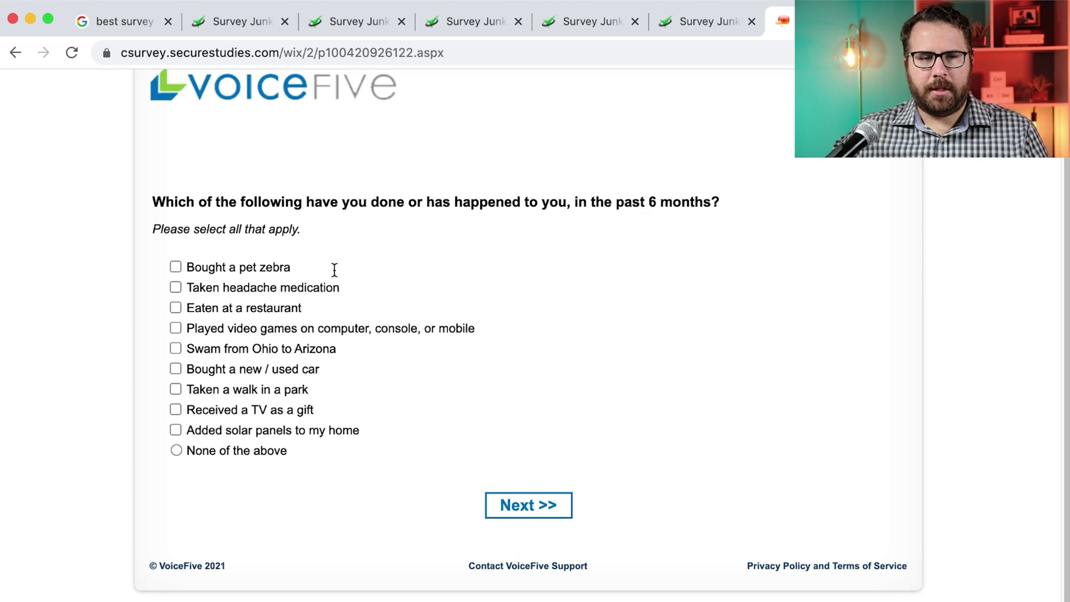
Tick headache medication, eating at a restaurant, video games and a park walk as past-6-month activities
{"action": "left_click_drag", "start_coordinate": [292, 268], "coordinate": [316, 270]}
{"action": "left_click", "coordinate": [176, 289]}
{"action": "left_click", "coordinate": [176, 307]}
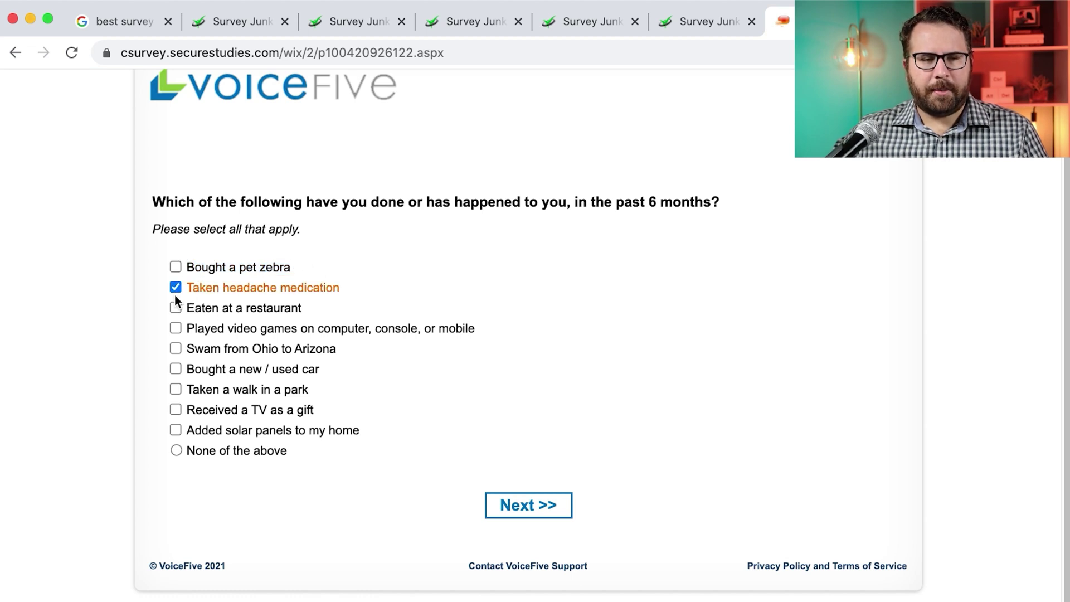
{"action": "left_click", "coordinate": [175, 327]}
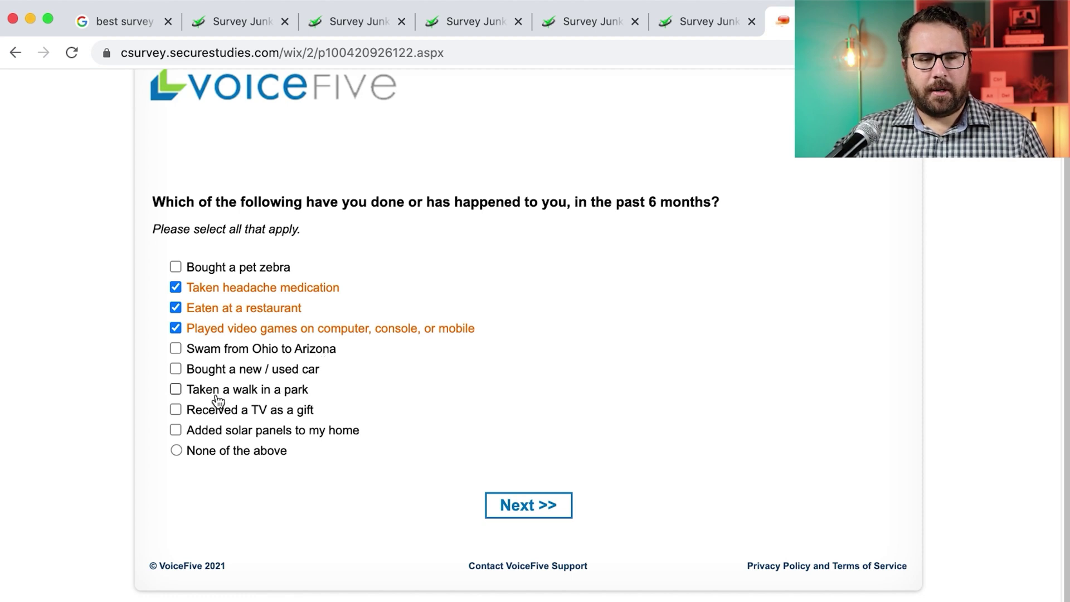
{"action": "left_click", "coordinate": [175, 390]}
{"action": "left_click", "coordinate": [523, 513]}
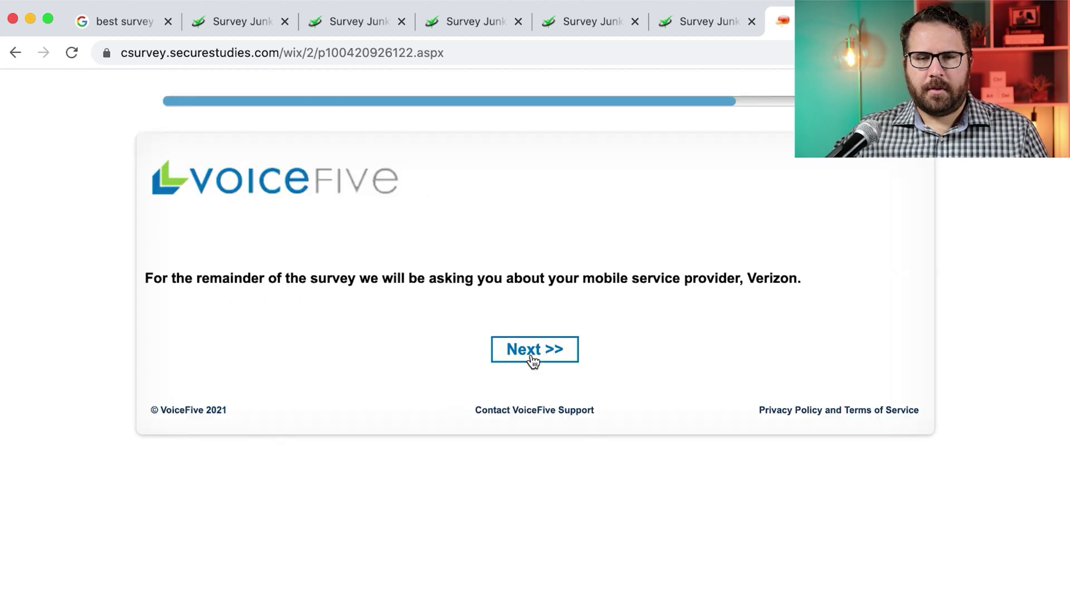
{"action": "left_click", "coordinate": [533, 360]}
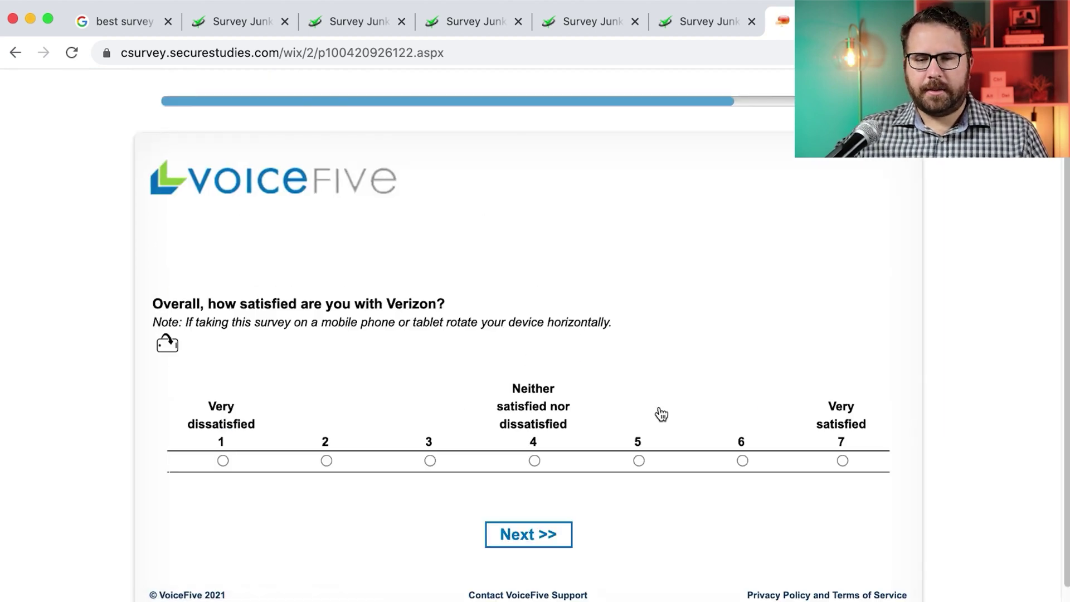
Rate Verizon satisfaction 6 and likelihood to recommend Verizon 8
{"action": "left_click", "coordinate": [842, 462]}
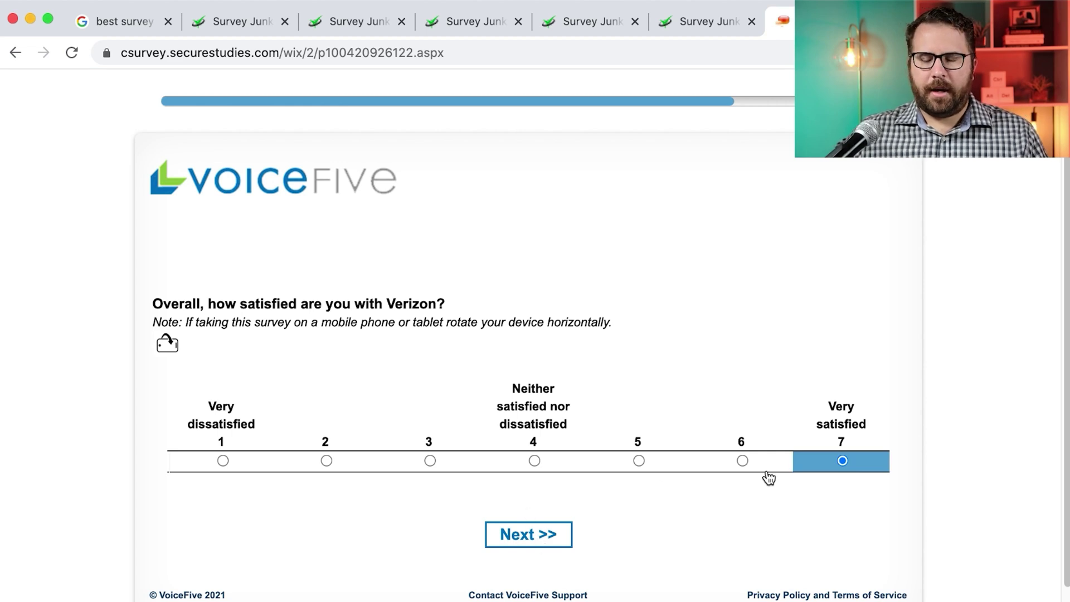
{"action": "left_click", "coordinate": [752, 461]}
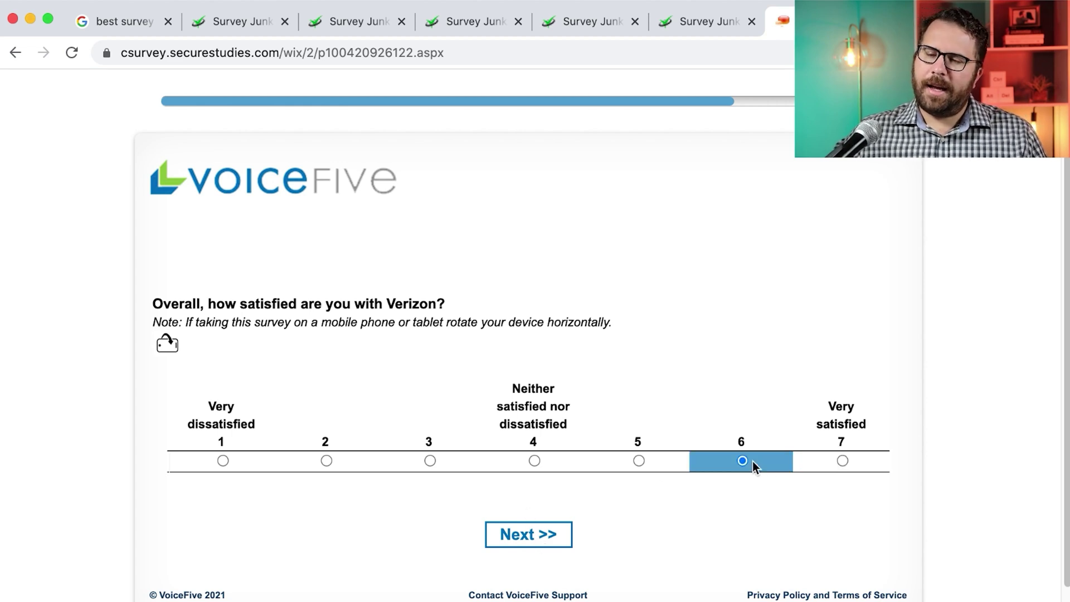
{"action": "left_click", "coordinate": [524, 535]}
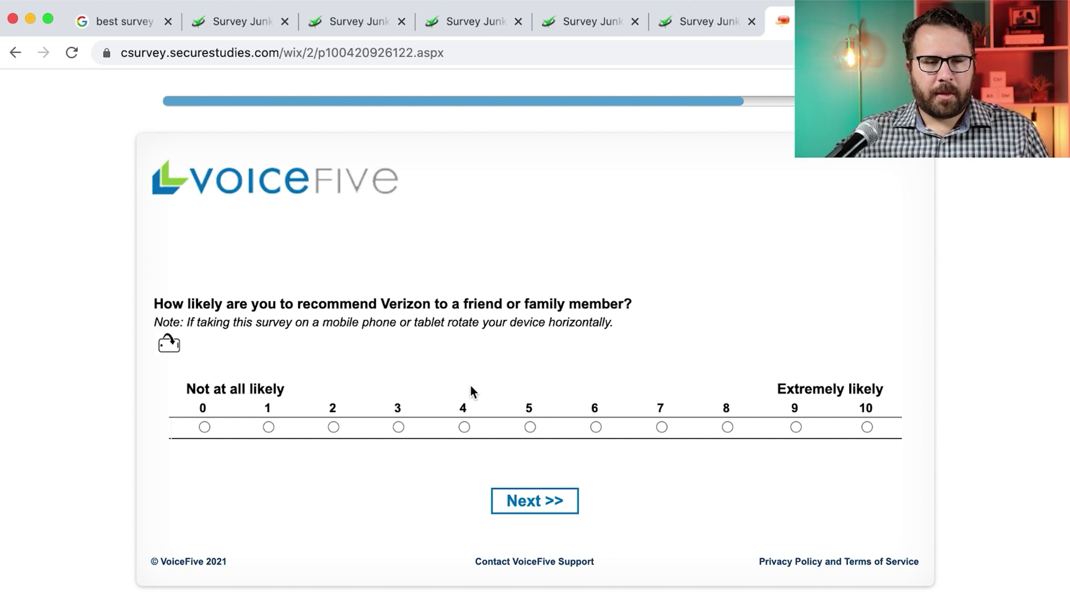
{"action": "left_click", "coordinate": [727, 427]}
{"action": "left_click", "coordinate": [513, 504]}
Pick reviewing and paying the bill, None of these for cart items, and rate the website 7
{"action": "scroll", "coordinate": [446, 339], "scroll_direction": "down", "scroll_amount": 5}
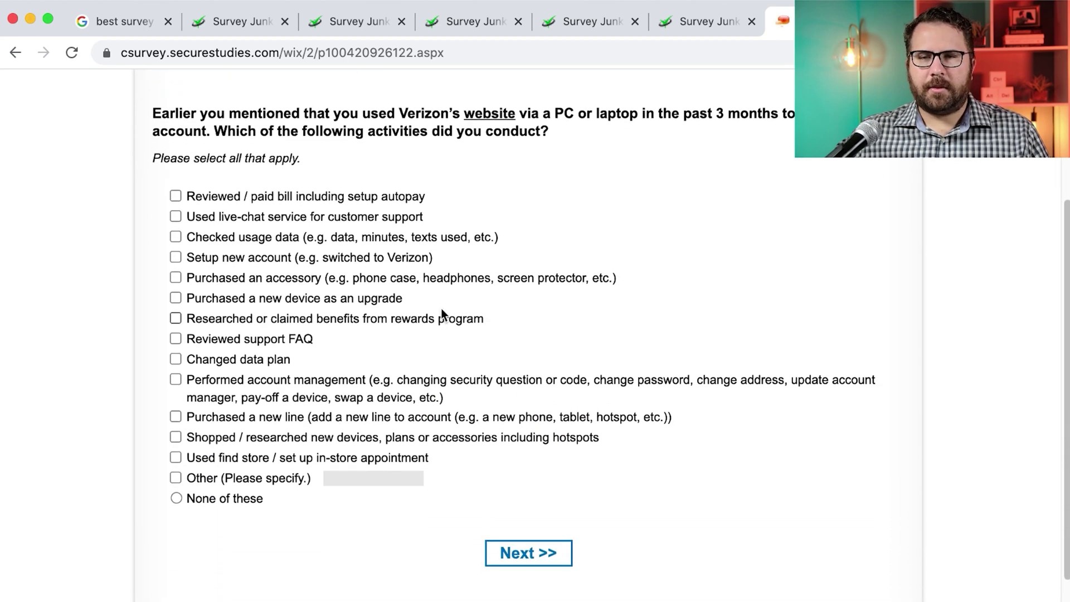
{"action": "left_click", "coordinate": [305, 201]}
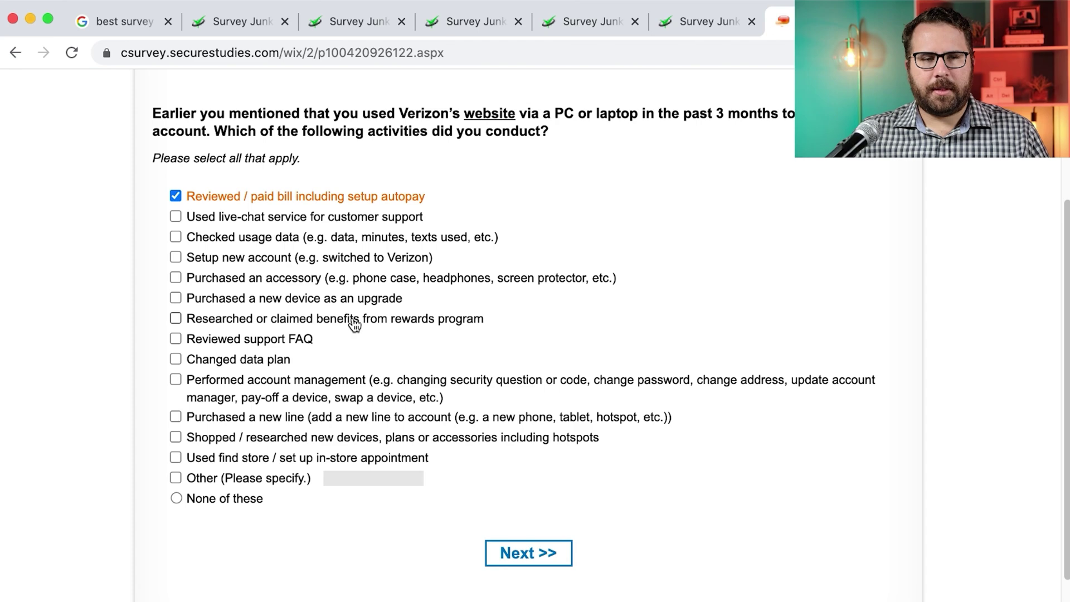
{"action": "left_click", "coordinate": [556, 556]}
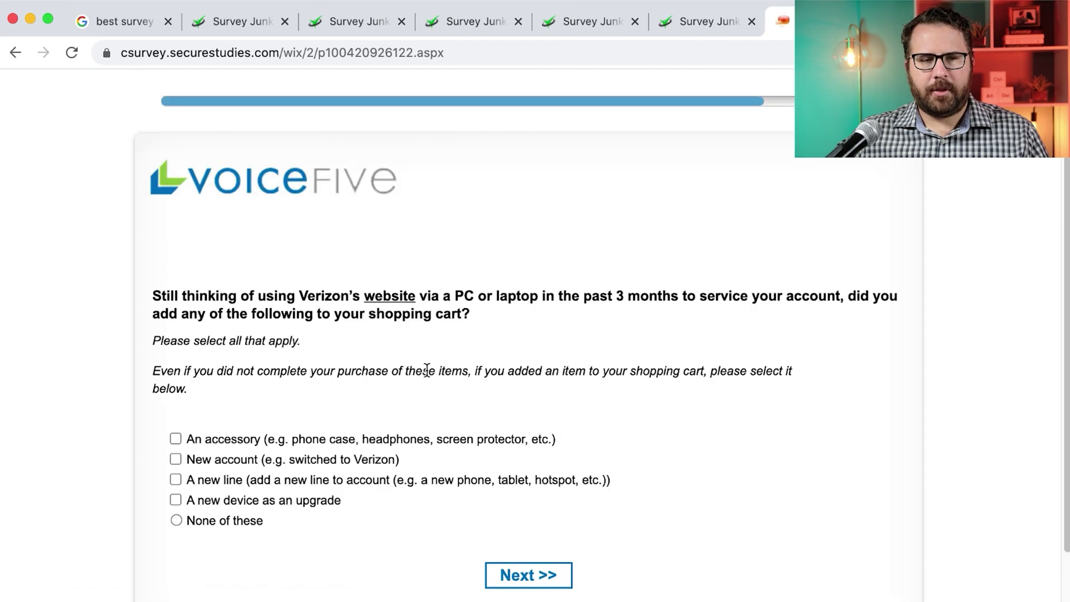
{"action": "left_click", "coordinate": [231, 524]}
{"action": "left_click", "coordinate": [513, 581]}
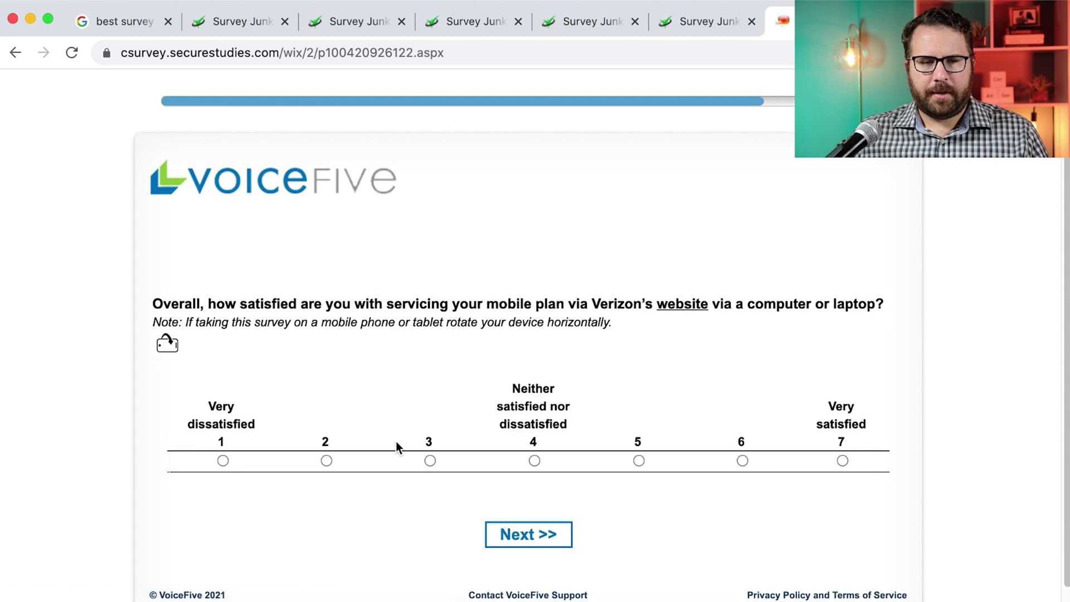
{"action": "left_click", "coordinate": [848, 460]}
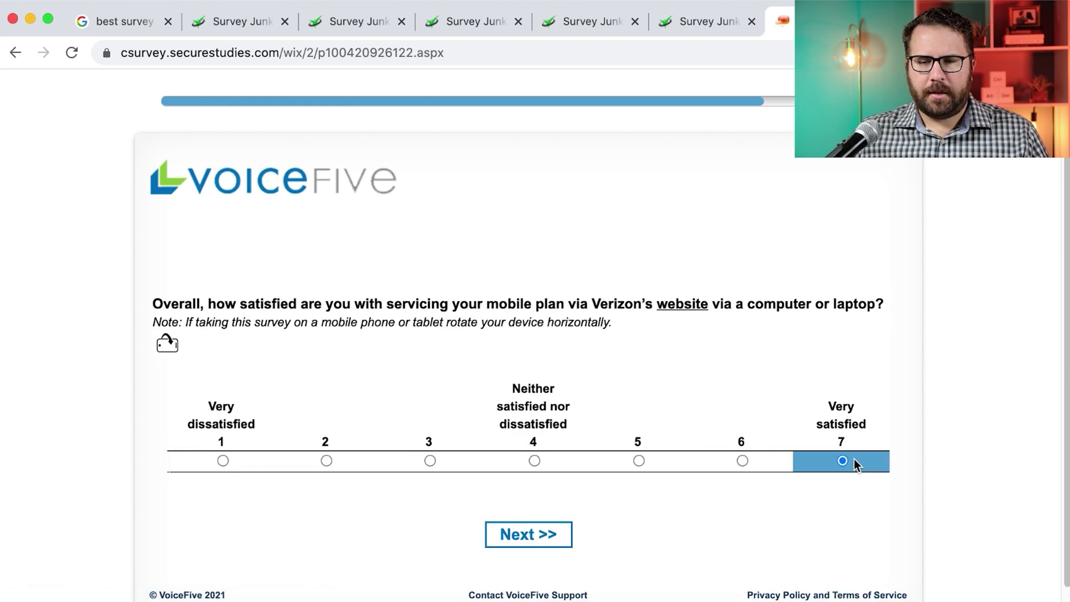
{"action": "left_click", "coordinate": [521, 540]}
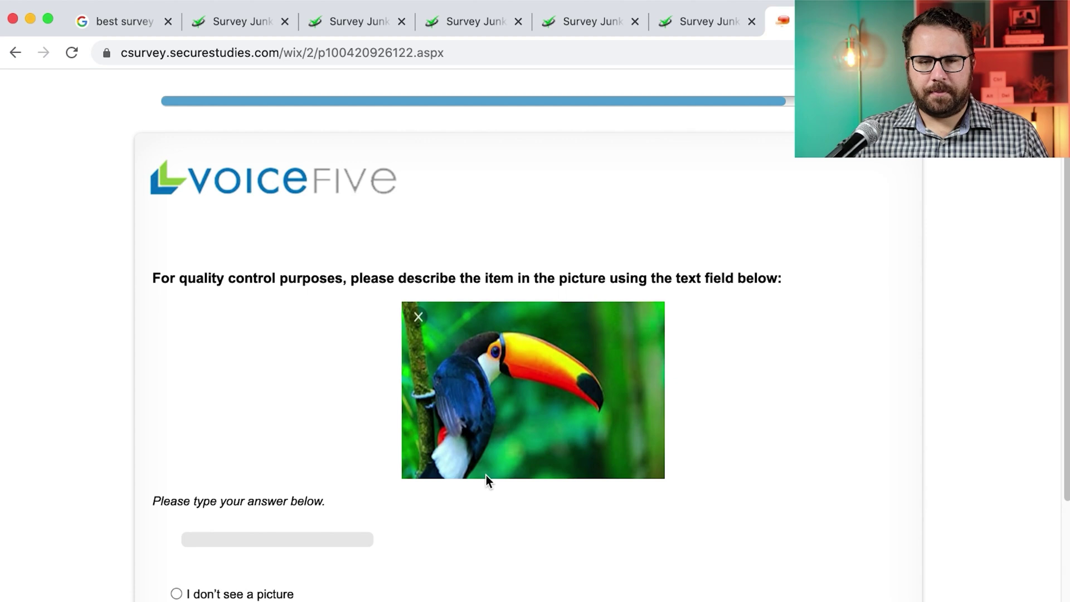
Type 'touc' for the toucan description and continue past the intro page
{"action": "scroll", "coordinate": [486, 478], "scroll_direction": "down", "scroll_amount": 3}
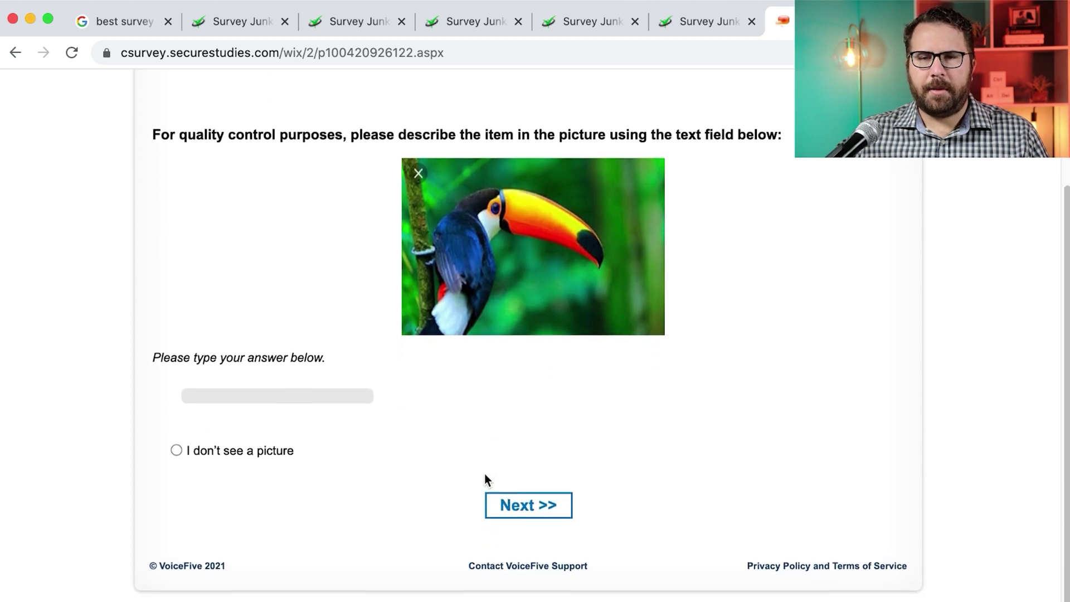
{"action": "type", "text": "toucan"}
{"action": "left_click", "coordinate": [536, 508]}
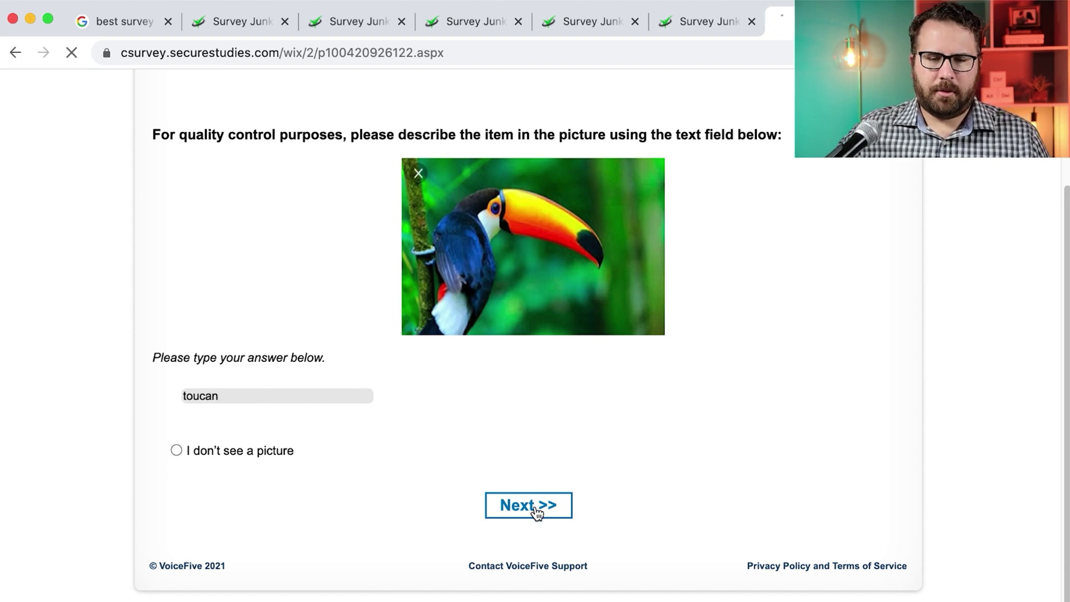
{"action": "left_click", "coordinate": [549, 356]}
Enter 1 person covered by the plan and 1 for the following question
{"action": "scroll", "coordinate": [551, 356], "scroll_direction": "down", "scroll_amount": 1}
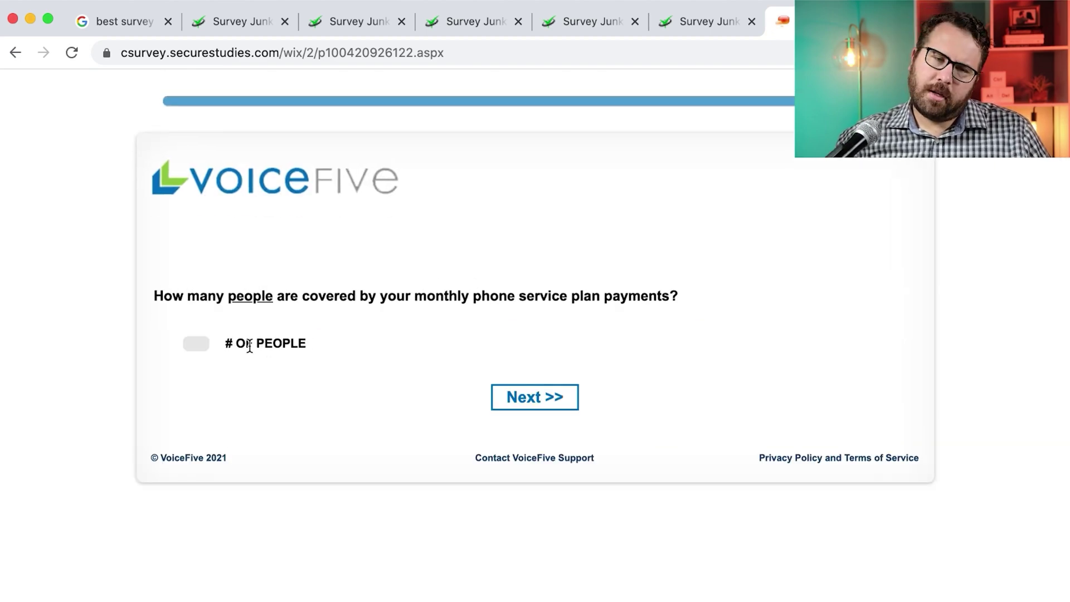
{"action": "type", "text": "1"}
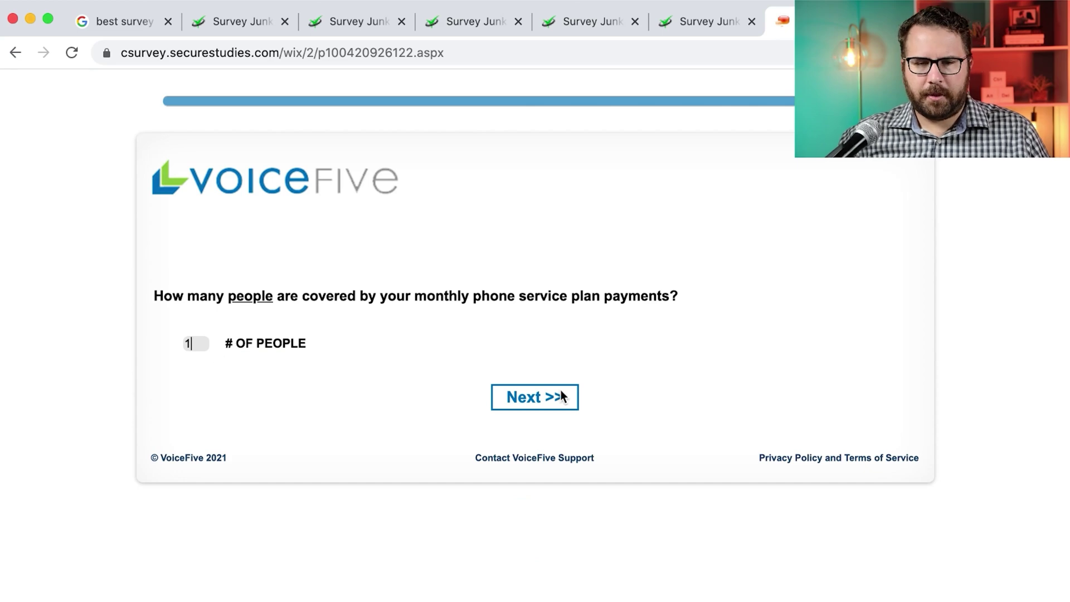
{"action": "left_click", "coordinate": [557, 398]}
{"action": "type", "text": "1"}
{"action": "left_click", "coordinate": [534, 434]}
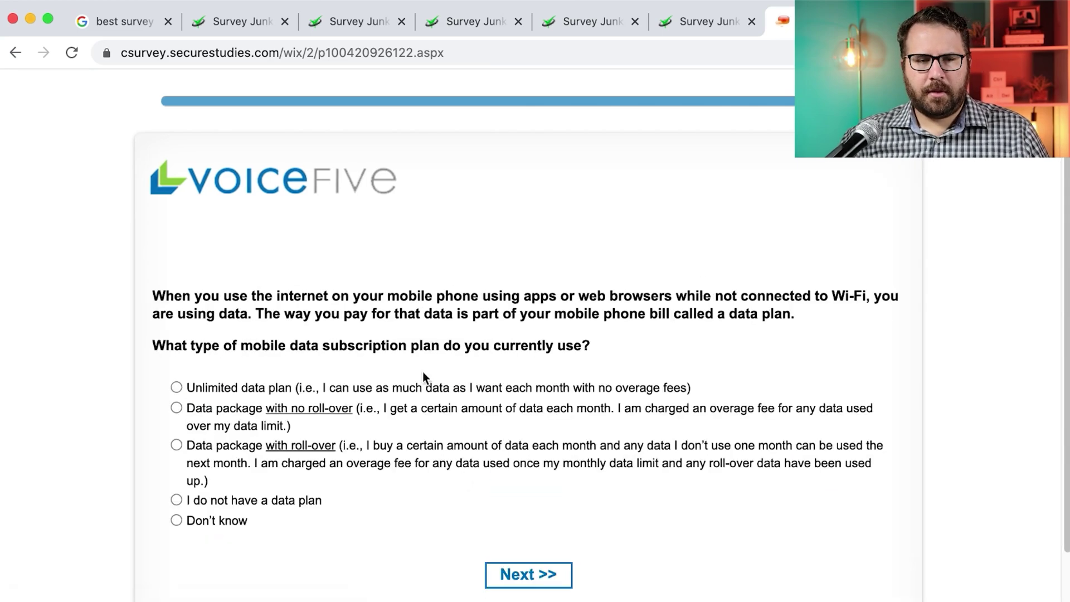
Answer Married for marital status and 3 for household size
{"action": "scroll", "coordinate": [423, 373], "scroll_direction": "down", "scroll_amount": 3}
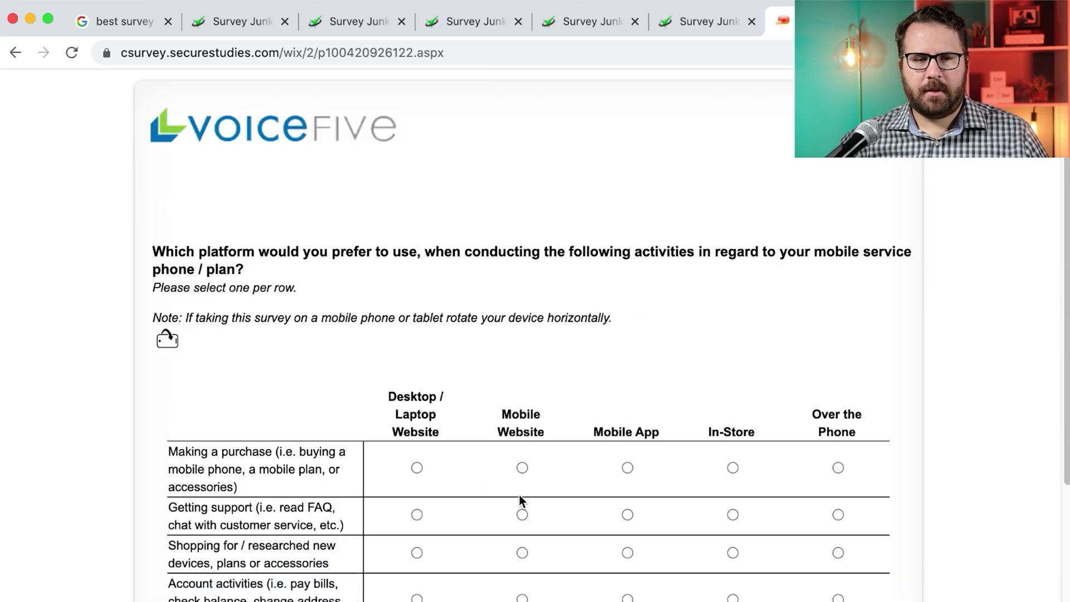
{"action": "scroll", "coordinate": [521, 501], "scroll_direction": "down", "scroll_amount": 5}
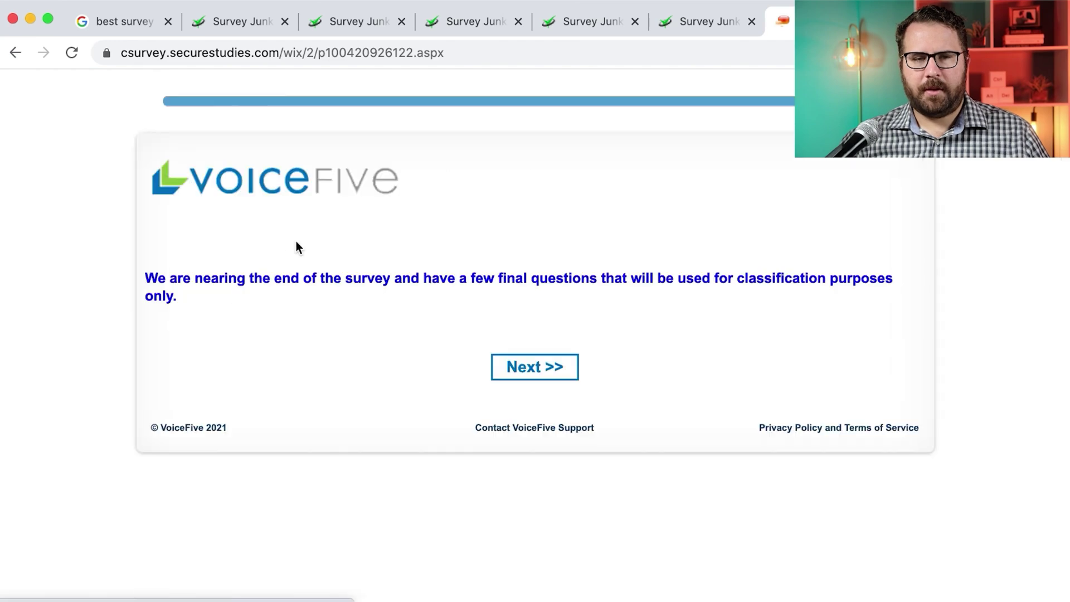
{"action": "left_click", "coordinate": [534, 367]}
{"action": "left_click", "coordinate": [208, 352]}
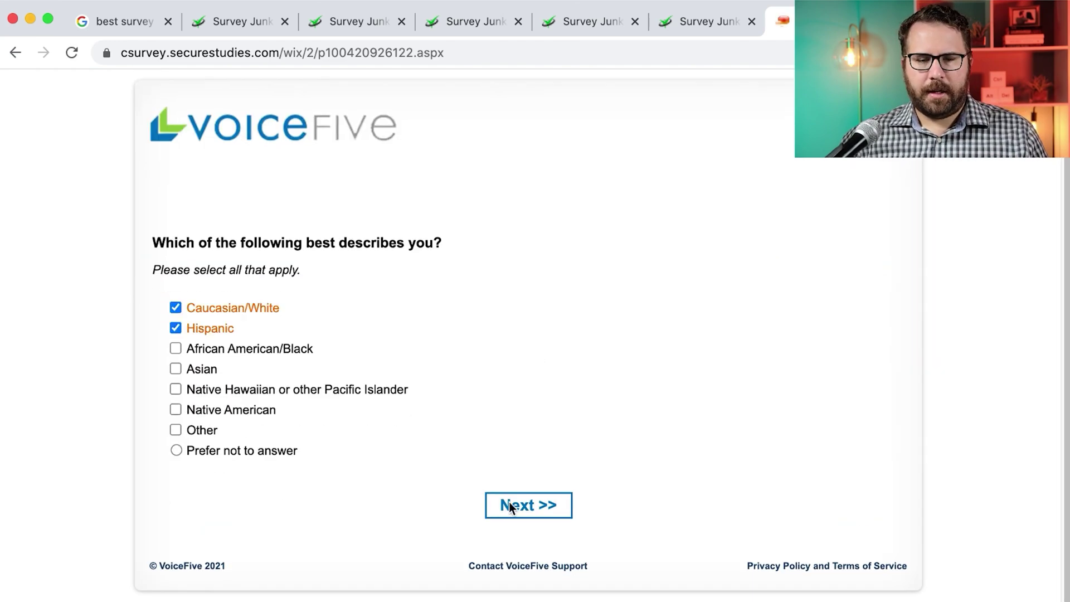
{"action": "left_click", "coordinate": [507, 505]}
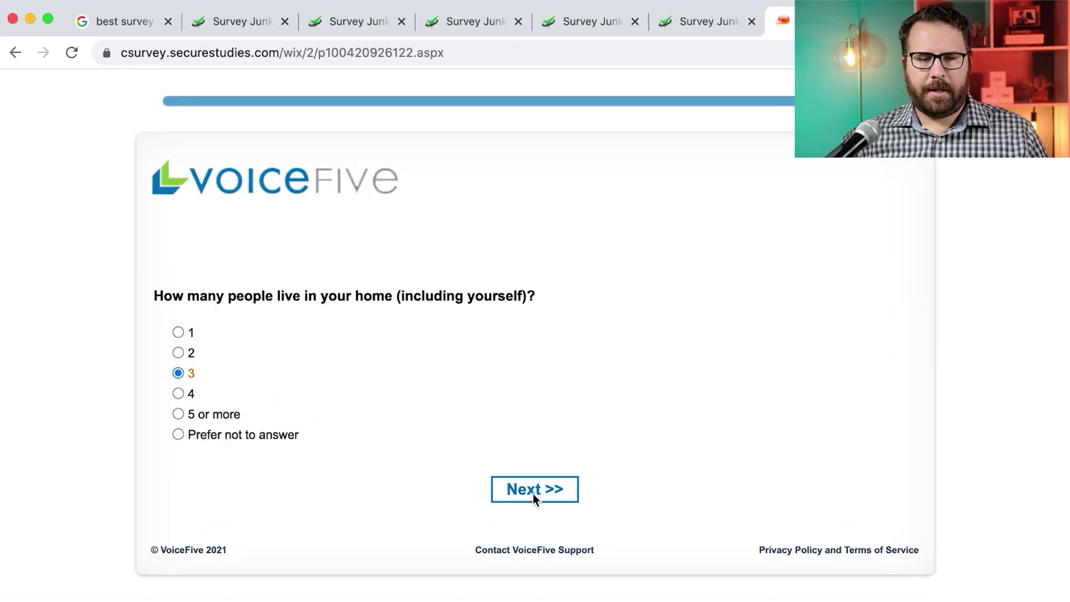
{"action": "left_click", "coordinate": [517, 443]}
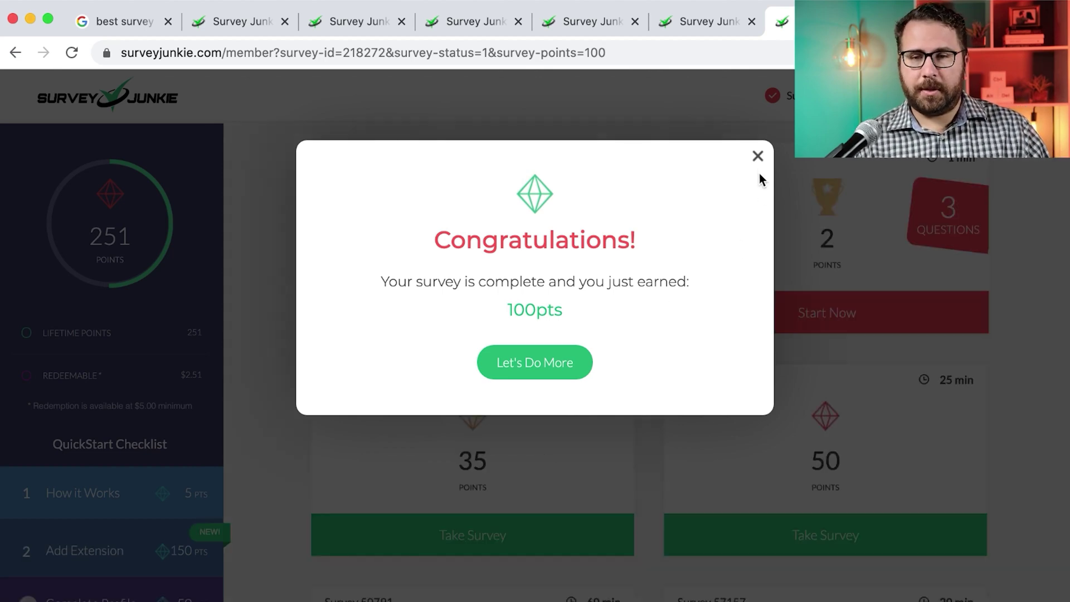
Answer the Survey Medley with Verizon Wireless and Overweight, earning 2 points
{"action": "left_click", "coordinate": [557, 357]}
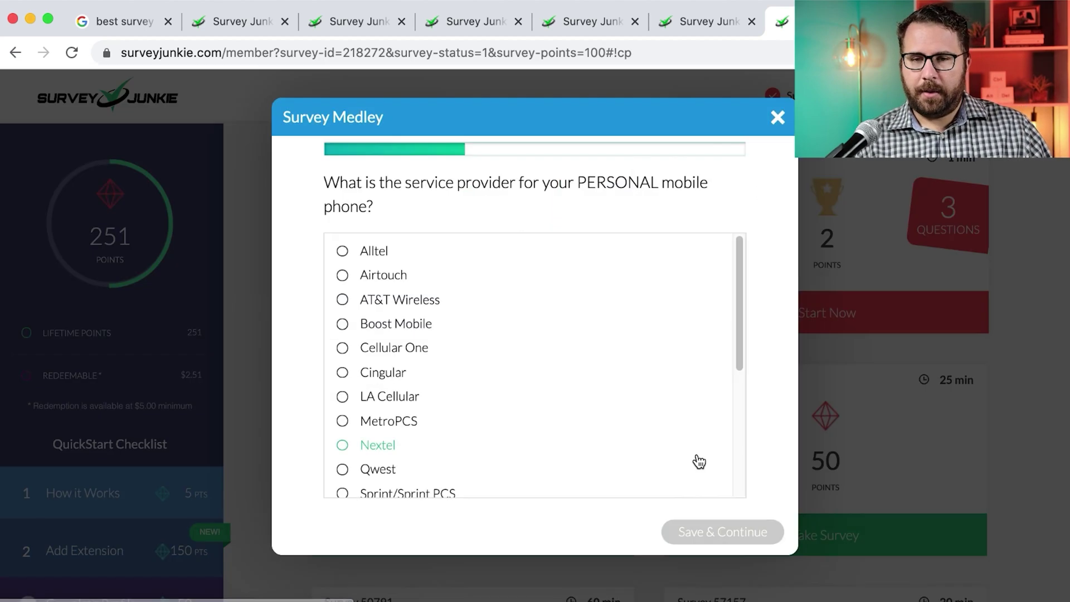
{"action": "scroll", "coordinate": [537, 306], "scroll_direction": "down", "scroll_amount": 5}
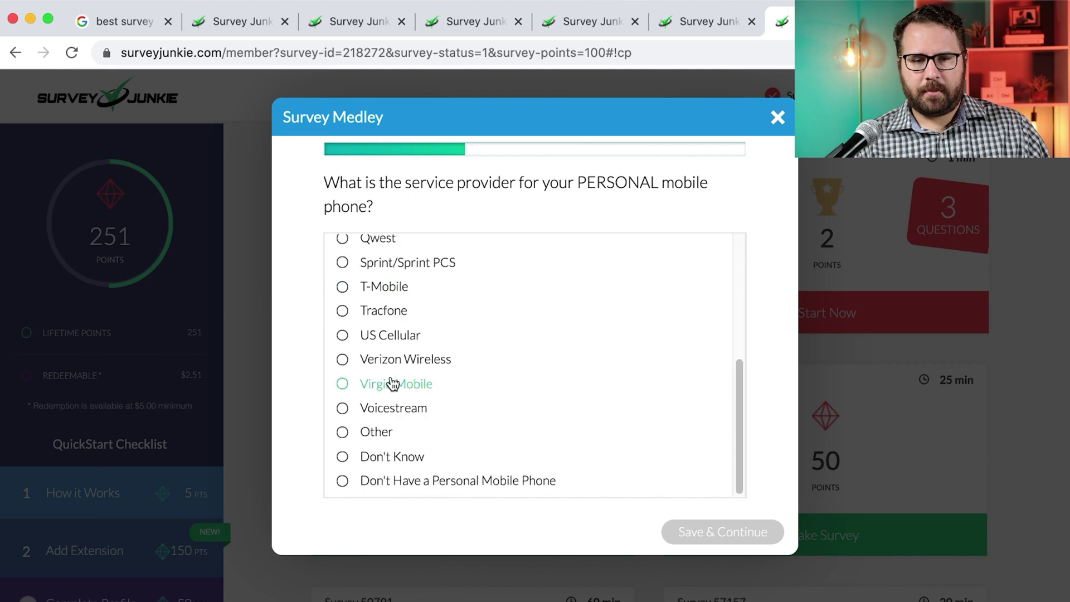
{"action": "left_click", "coordinate": [396, 369]}
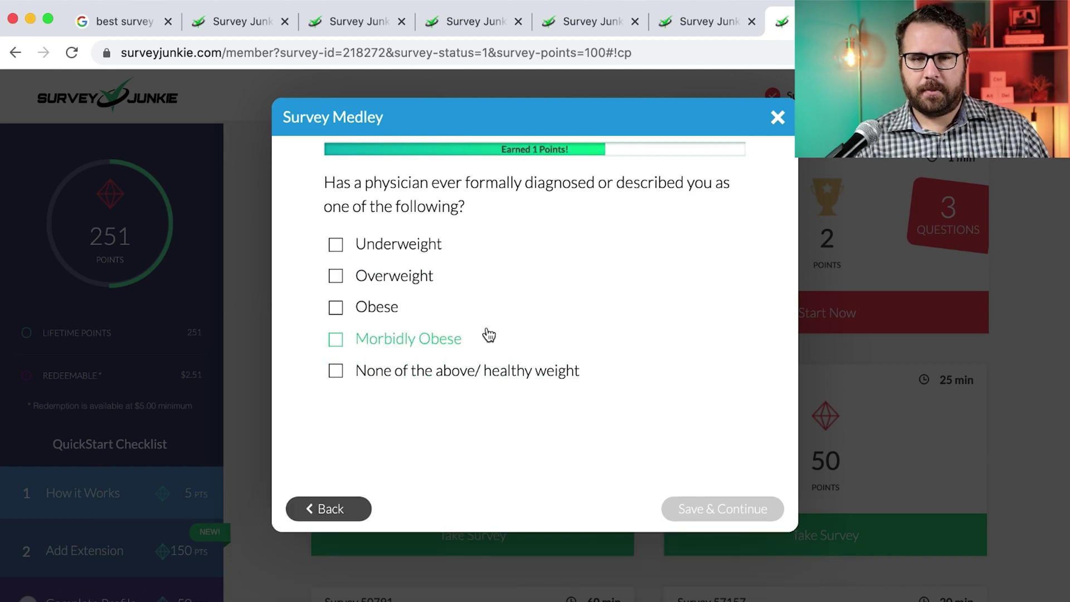
{"action": "left_click", "coordinate": [421, 280]}
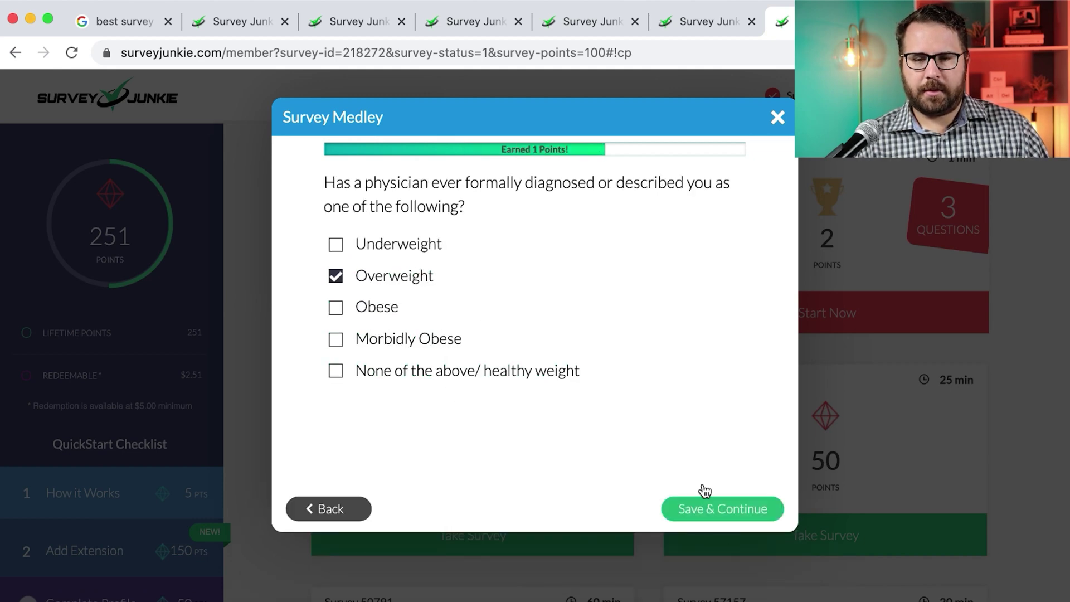
{"action": "left_click", "coordinate": [716, 499]}
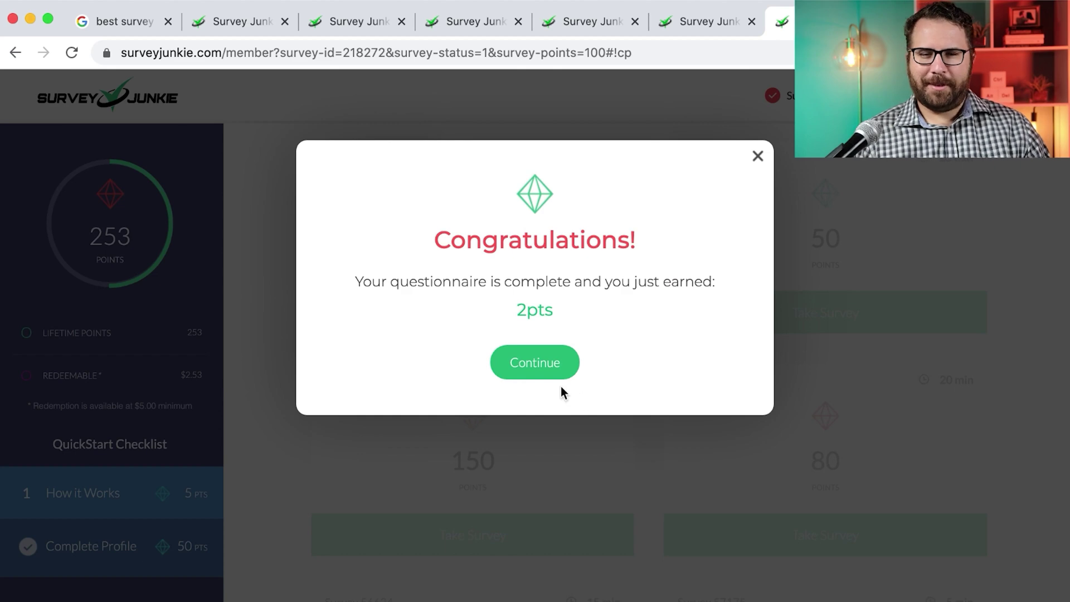
{"action": "left_click", "coordinate": [560, 385]}
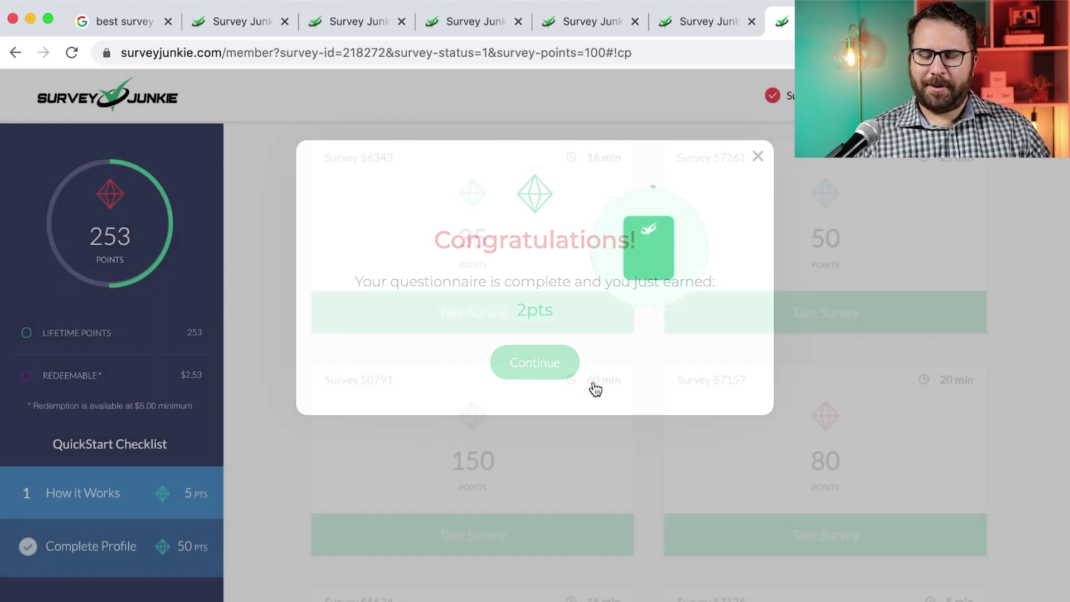
Close the extra Survey Junkie tabs and return to the dashboard showing 253 points
{"action": "scroll", "coordinate": [698, 435], "scroll_direction": "down", "scroll_amount": 10}
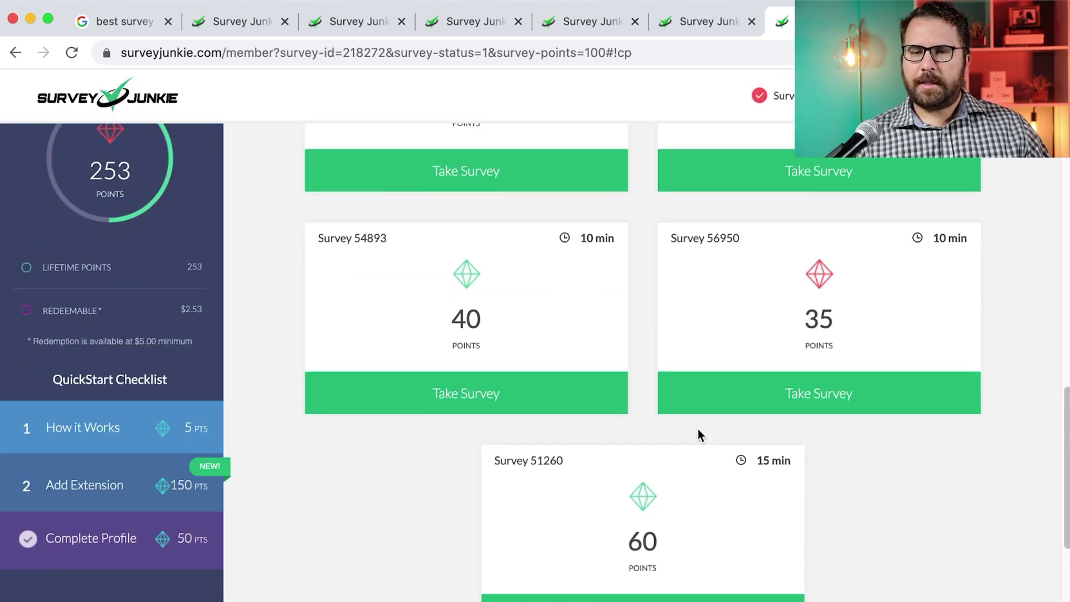
{"action": "scroll", "coordinate": [698, 429], "scroll_direction": "down", "scroll_amount": 4}
{"action": "scroll", "coordinate": [698, 429], "scroll_direction": "up", "scroll_amount": 6}
{"action": "scroll", "coordinate": [697, 435], "scroll_direction": "up", "scroll_amount": 10}
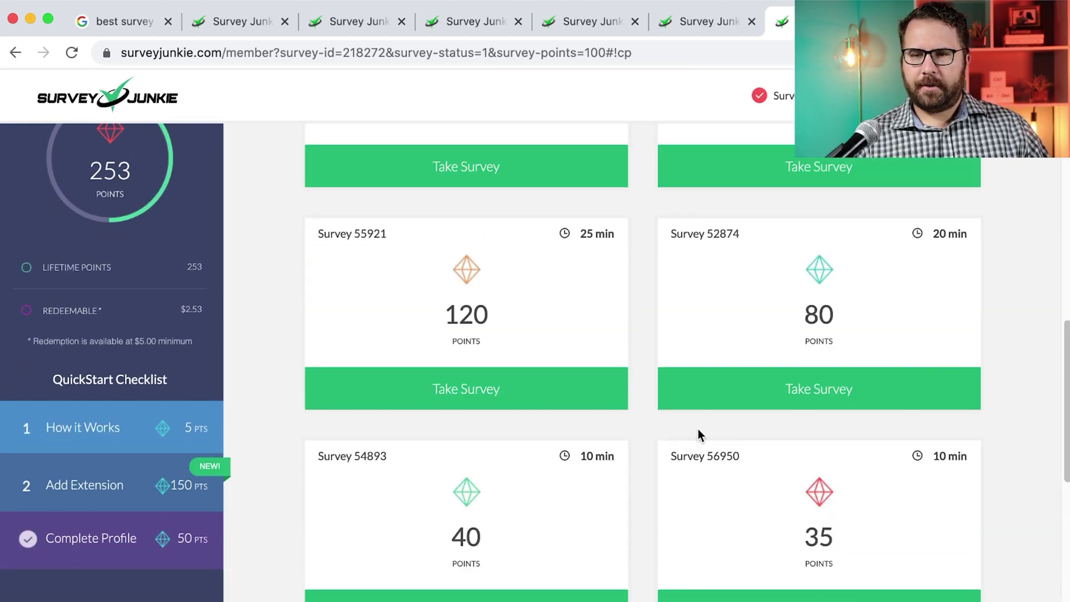
{"action": "key", "text": "super+w"}
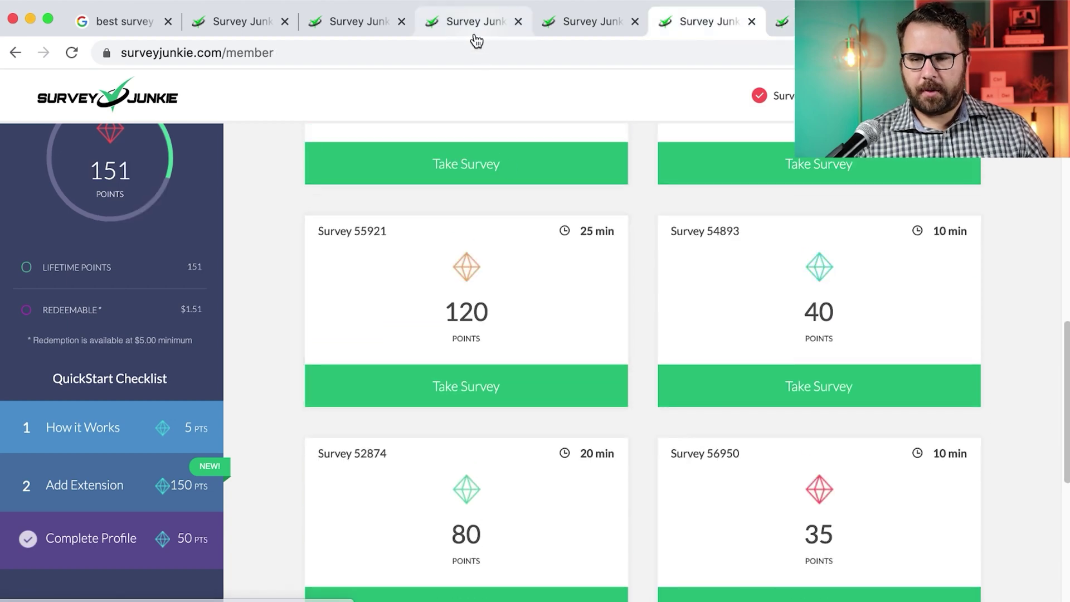
{"action": "left_click", "coordinate": [513, 25]}
{"action": "left_click", "coordinate": [513, 25]}
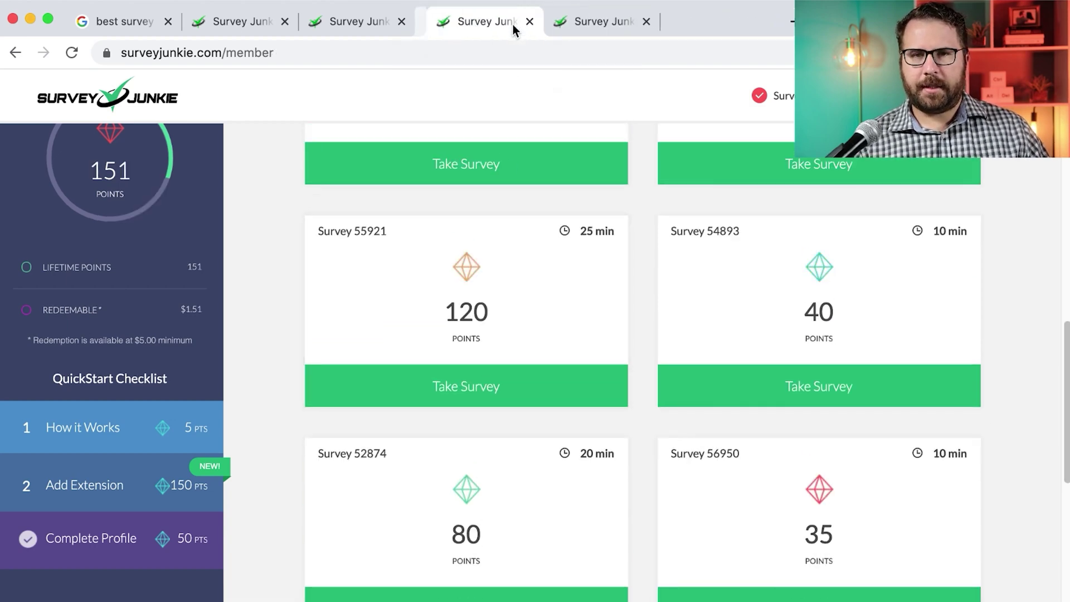
{"action": "left_click", "coordinate": [513, 25]}
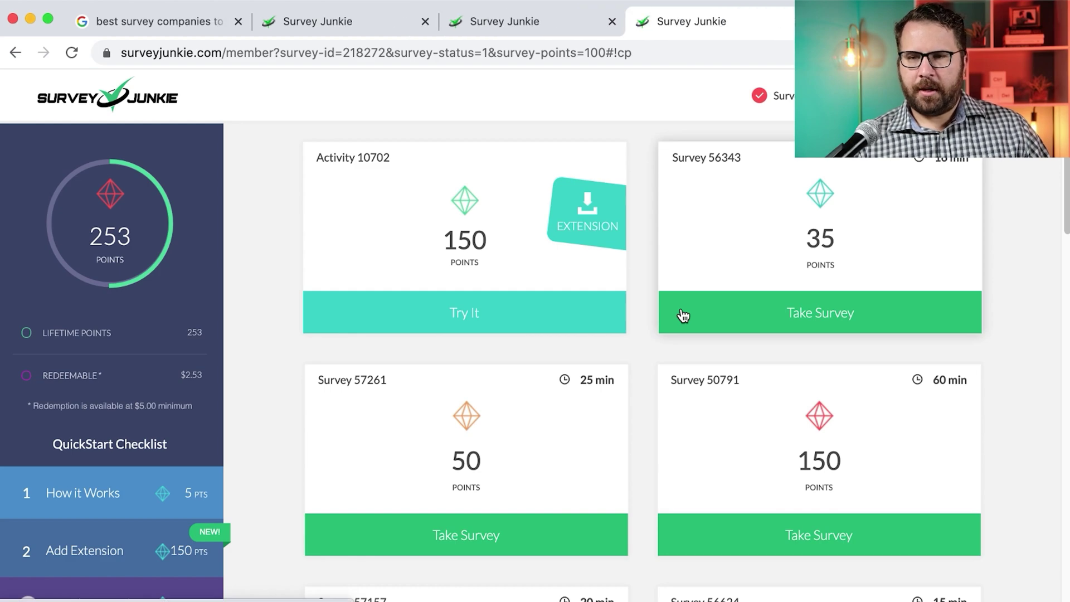
{"action": "scroll", "coordinate": [684, 316], "scroll_direction": "down", "scroll_amount": 10}
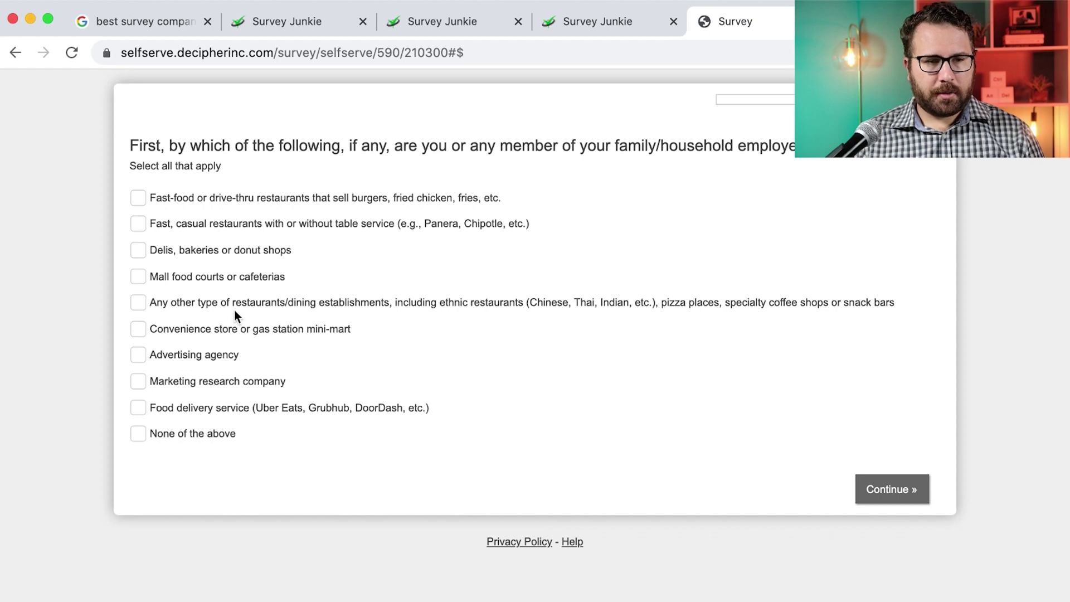
Answer None for household employment, McDonald's as visited, and that a McDonald's app offer was used
{"action": "left_click", "coordinate": [217, 438]}
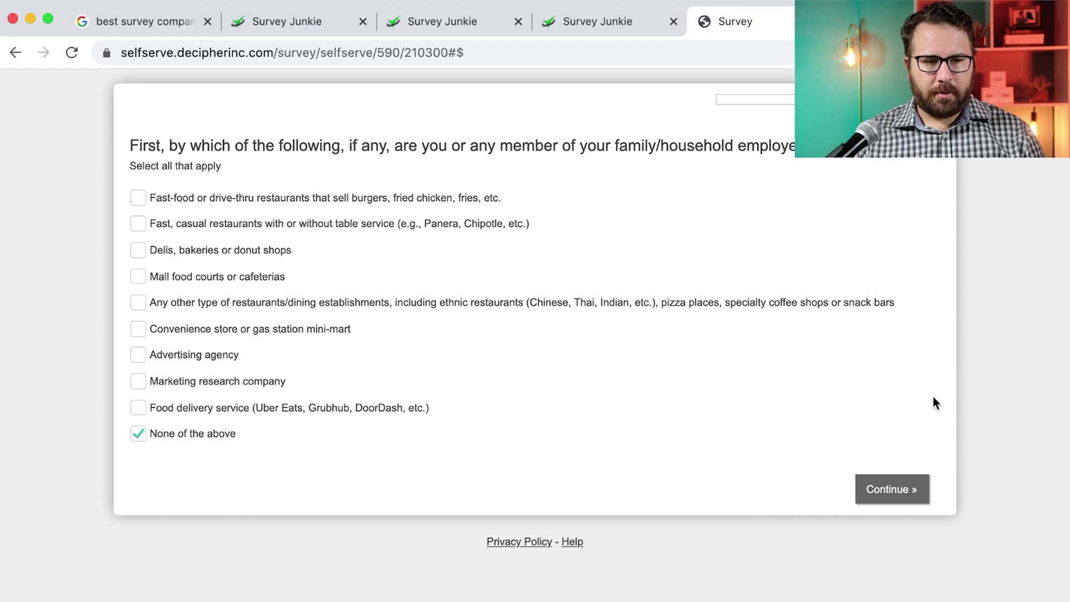
{"action": "left_click", "coordinate": [901, 491]}
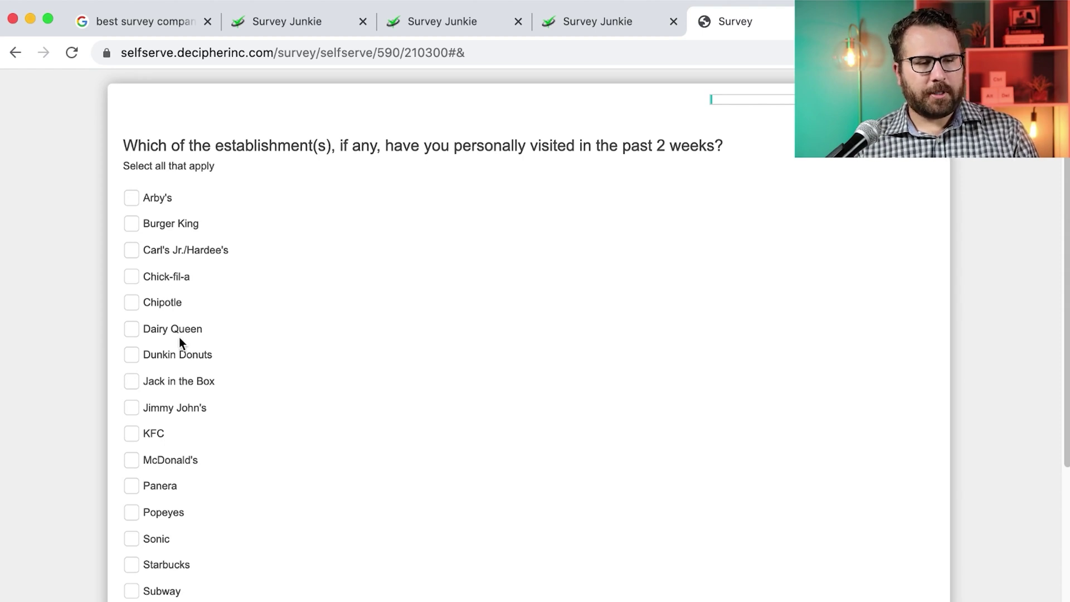
{"action": "left_click", "coordinate": [182, 461]}
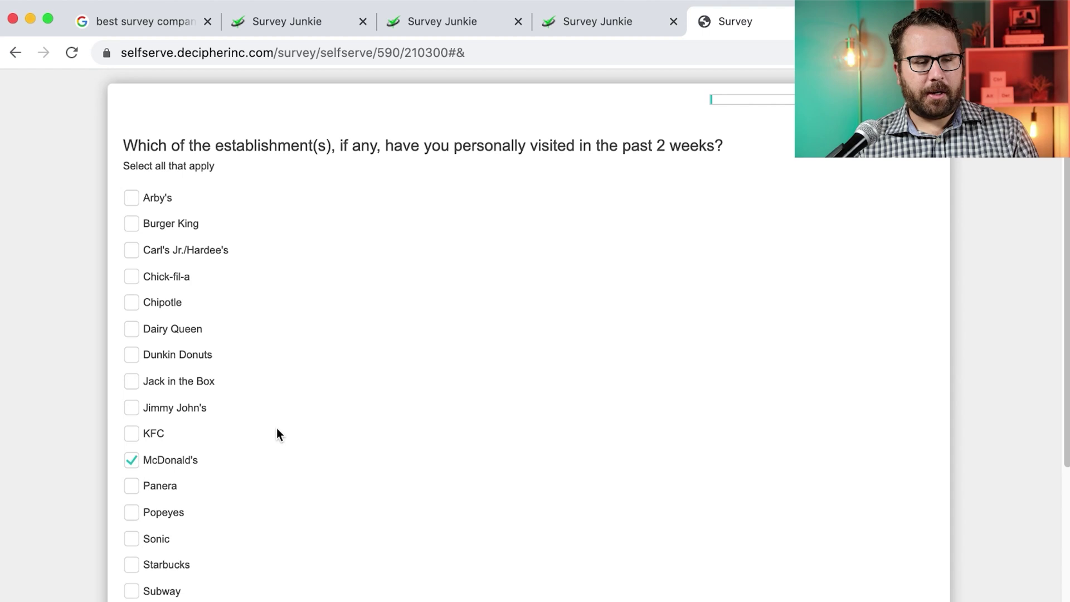
{"action": "scroll", "coordinate": [277, 430], "scroll_direction": "down", "scroll_amount": 4}
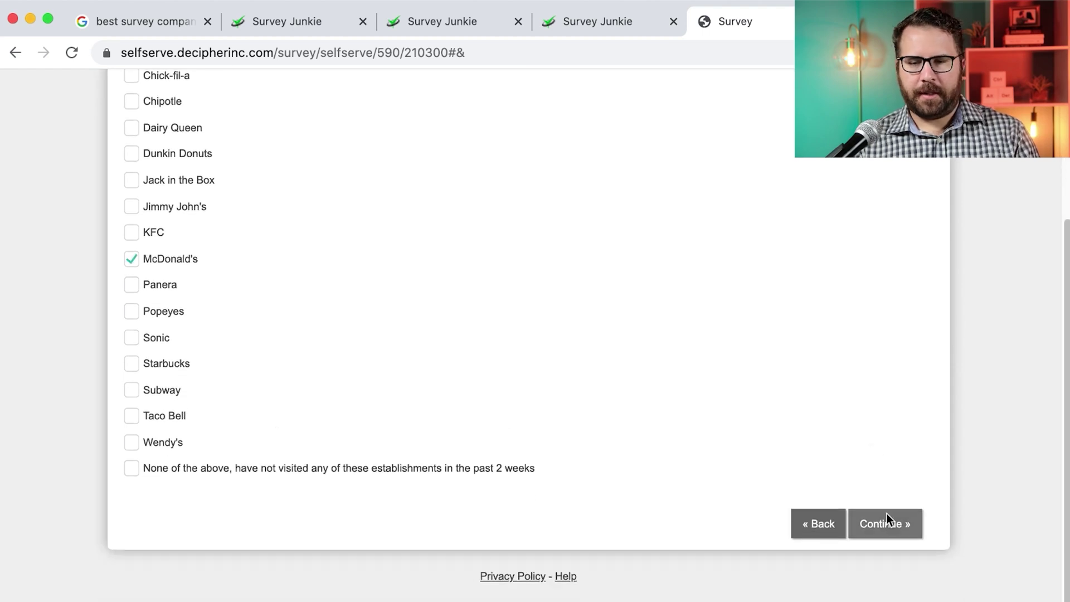
{"action": "left_click", "coordinate": [886, 521]}
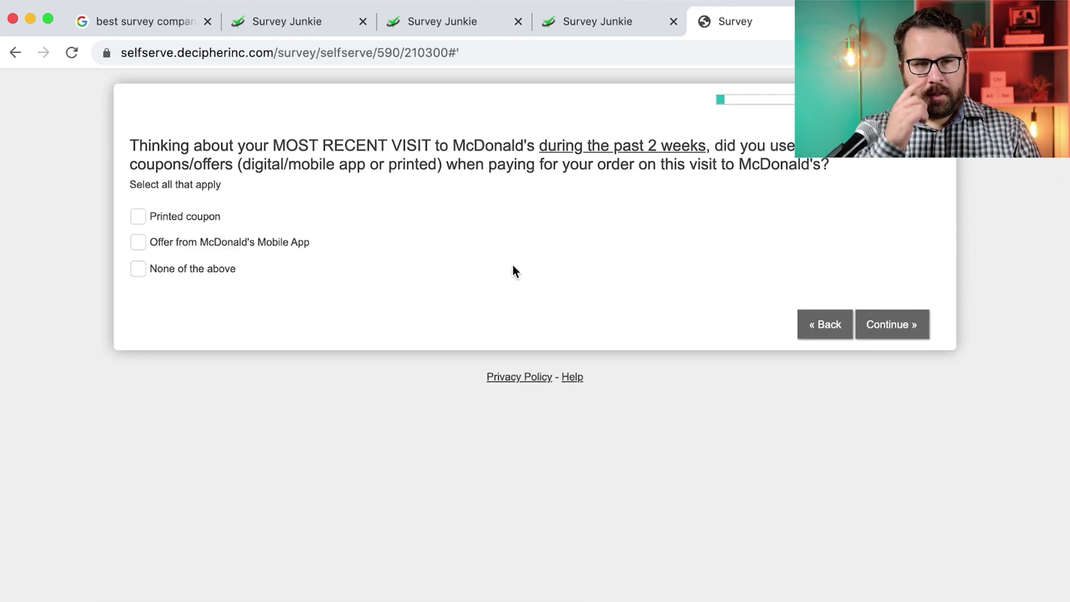
{"action": "left_click", "coordinate": [204, 247]}
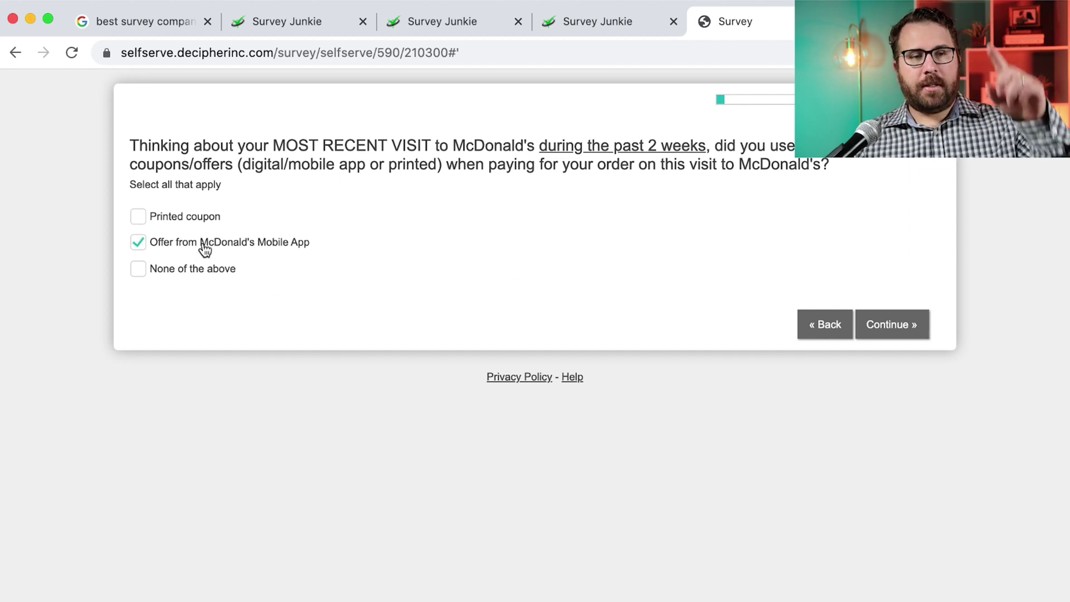
{"action": "left_click", "coordinate": [908, 317]}
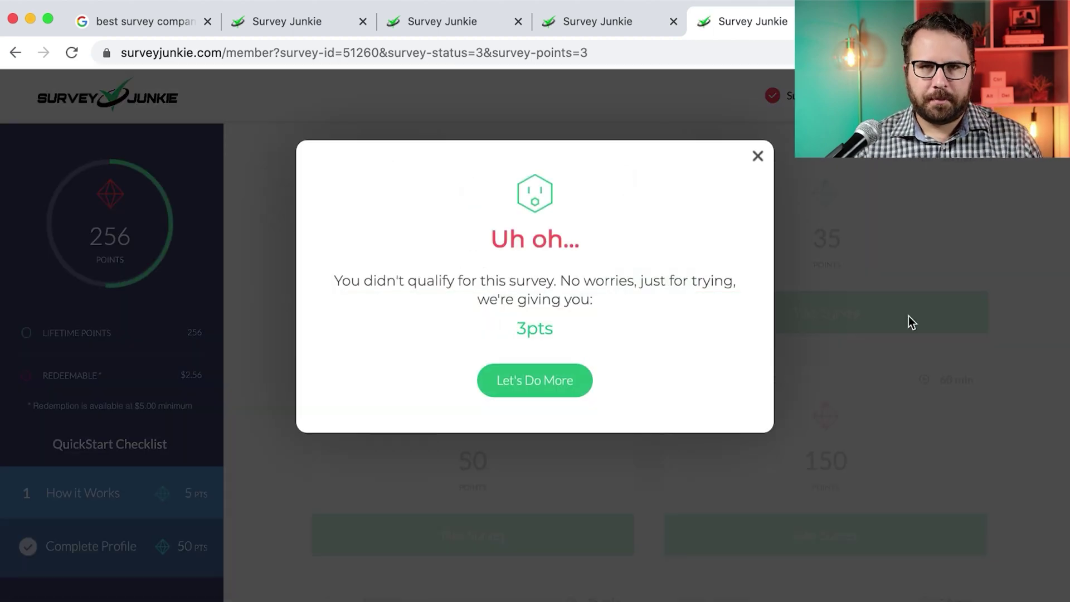
Answer 5 to 'What is 3+2?' and launch the 400-point survey from the dashboard
{"action": "left_click", "coordinate": [568, 384]}
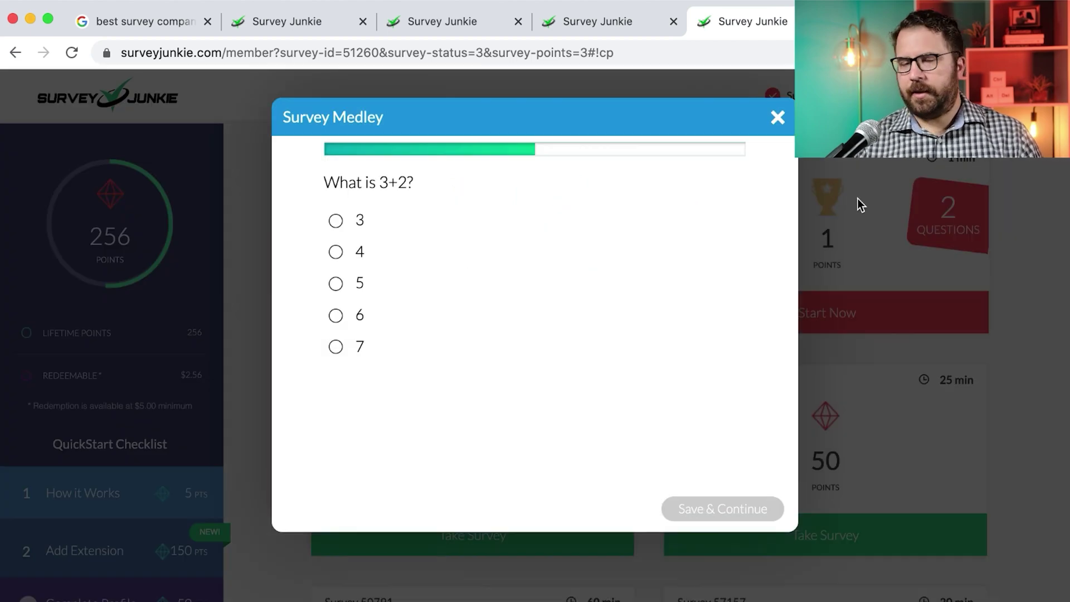
{"action": "left_click", "coordinate": [333, 289]}
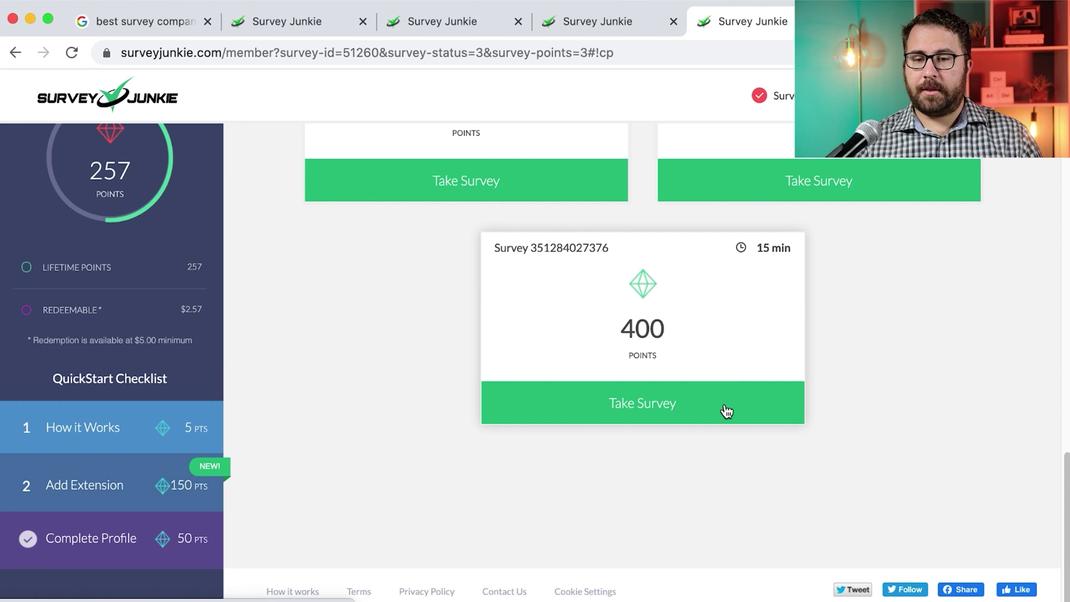
{"action": "left_click", "coordinate": [724, 410]}
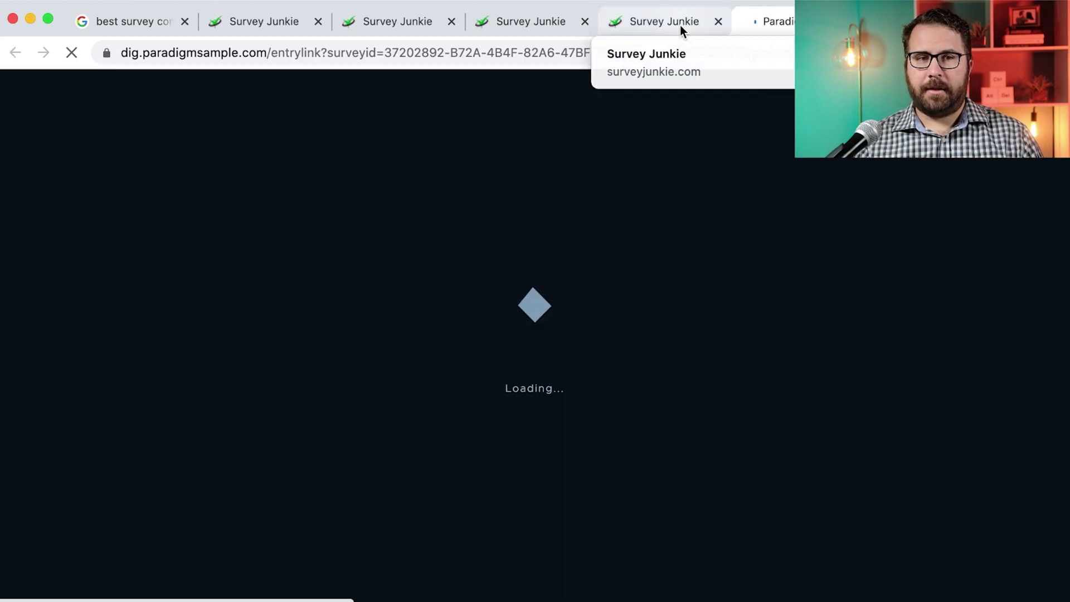
{"action": "left_click", "coordinate": [679, 25]}
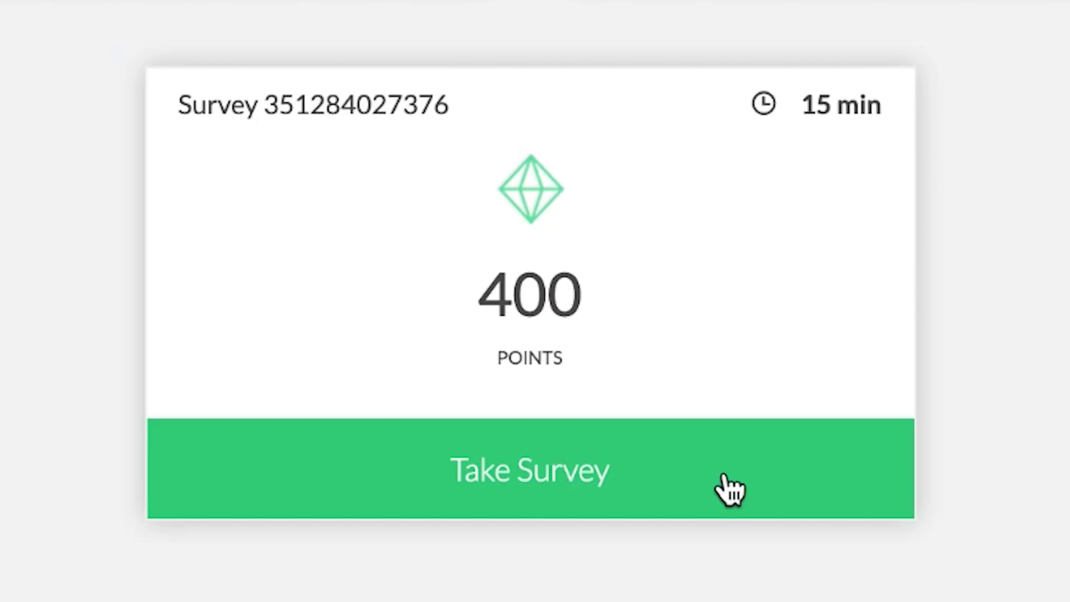
{"action": "left_click", "coordinate": [724, 411]}
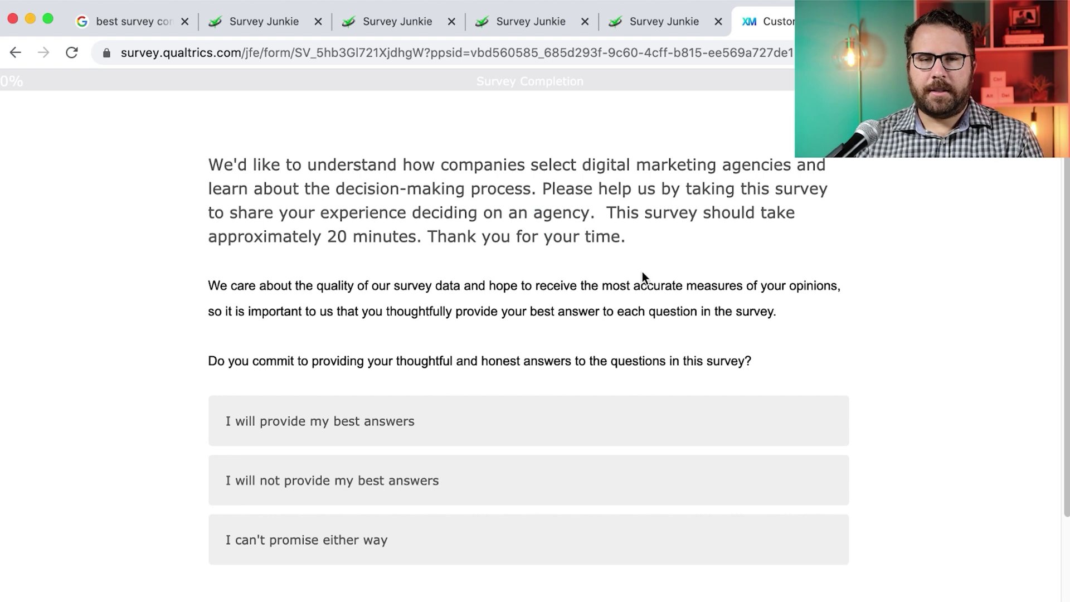
Commit to providing your best answers and move to the next page
{"action": "scroll", "coordinate": [642, 271], "scroll_direction": "down", "scroll_amount": 2}
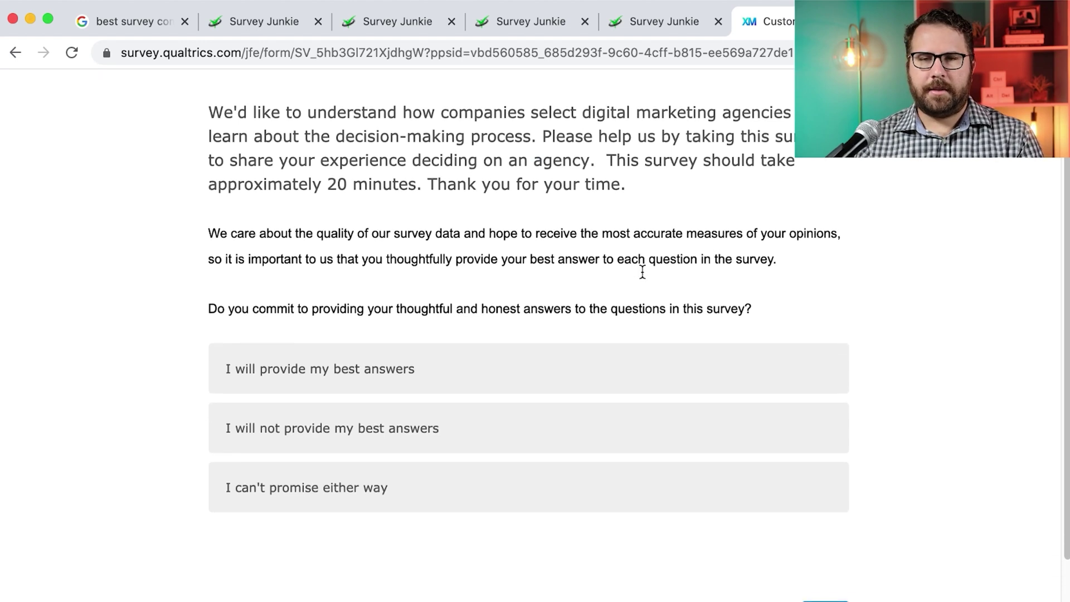
{"action": "scroll", "coordinate": [642, 272], "scroll_direction": "down", "scroll_amount": 1}
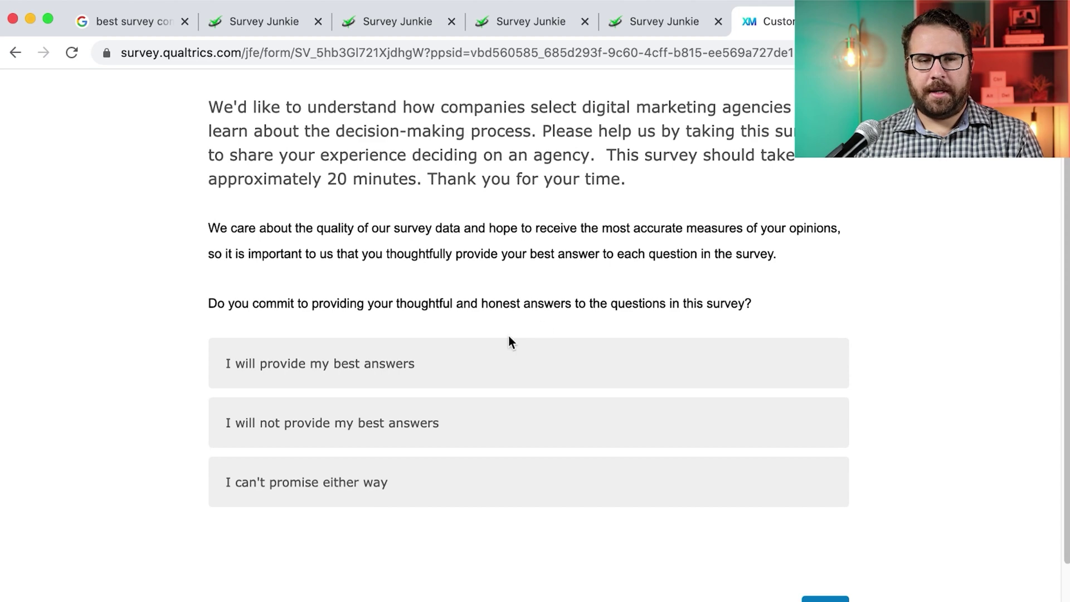
{"action": "left_click", "coordinate": [494, 364]}
{"action": "left_click", "coordinate": [843, 545]}
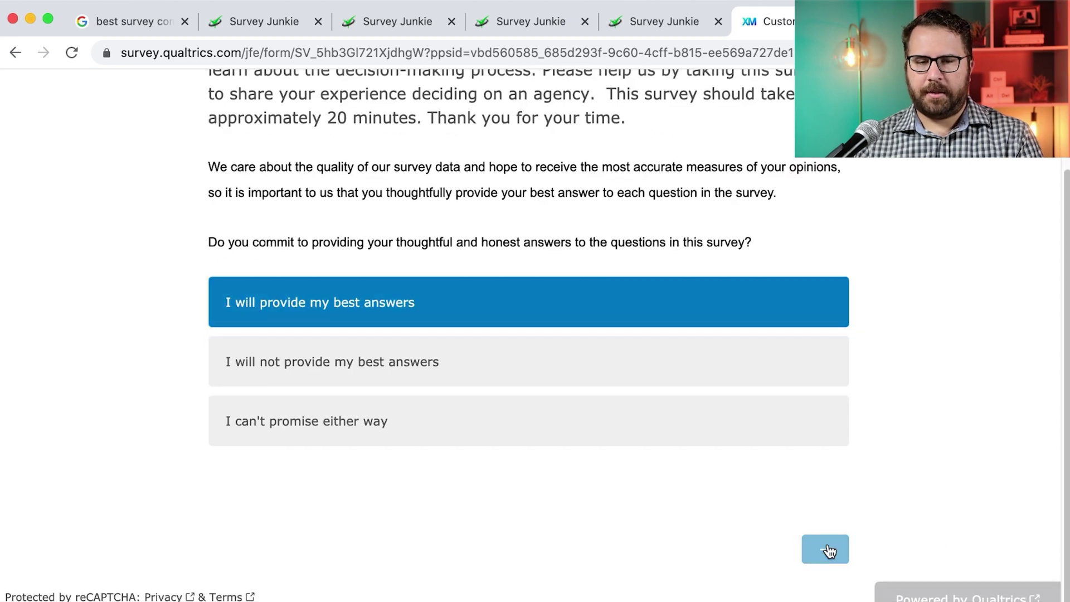
Choose industry Information - Publishing, Broadcasting, answer Yes, submit a job level, and dismiss the disqualification
{"action": "left_click", "coordinate": [561, 205]}
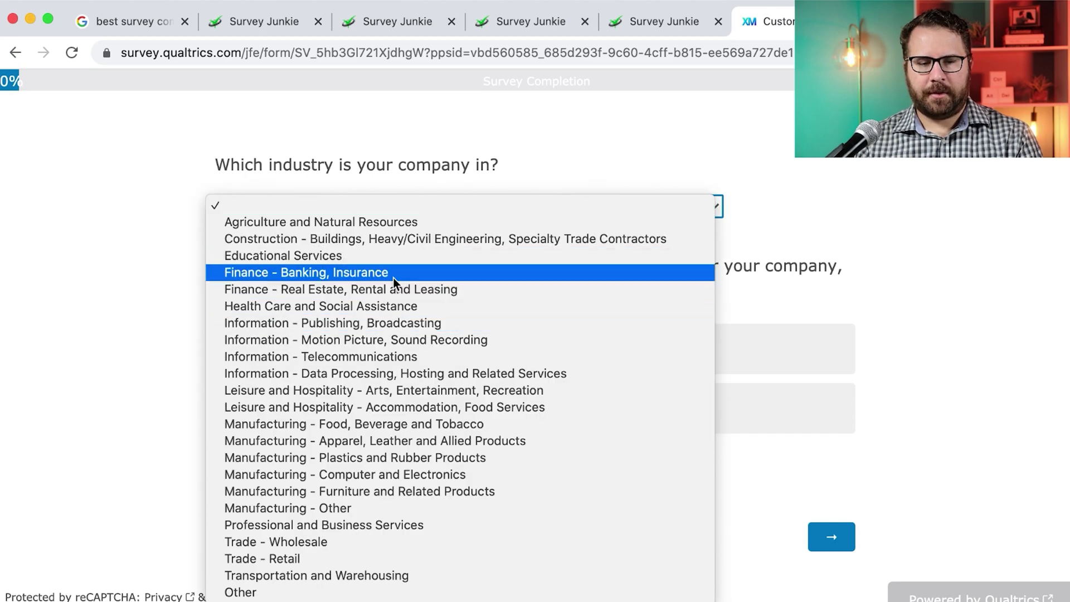
{"action": "left_click", "coordinate": [337, 323]}
{"action": "left_click", "coordinate": [669, 351]}
{"action": "left_click", "coordinate": [829, 537]}
{"action": "scroll", "coordinate": [483, 198], "scroll_direction": "down", "scroll_amount": 5}
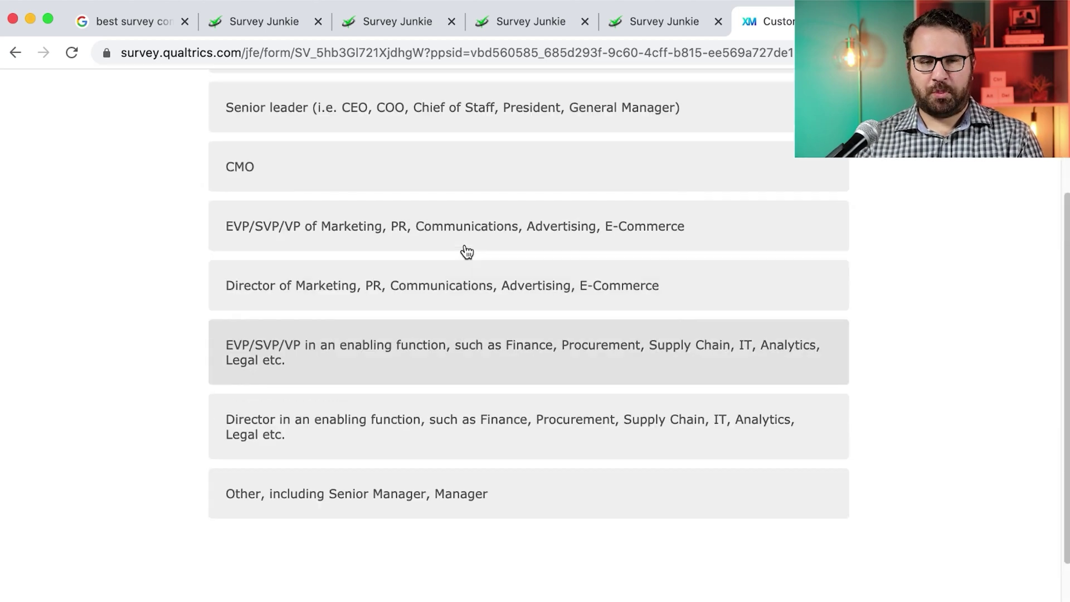
{"action": "left_click", "coordinate": [828, 538]}
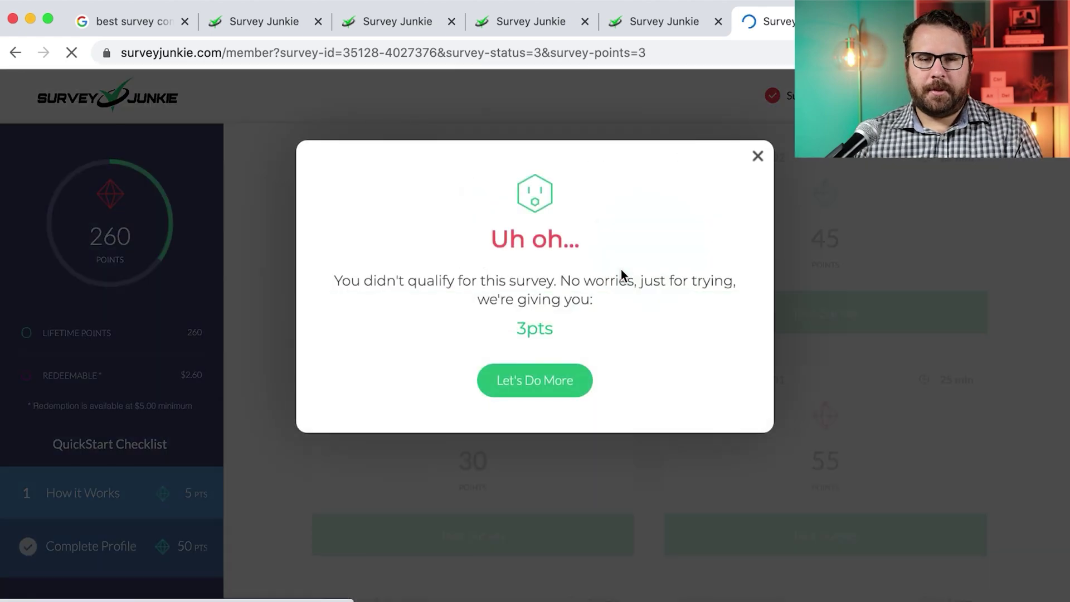
{"action": "left_click", "coordinate": [540, 381]}
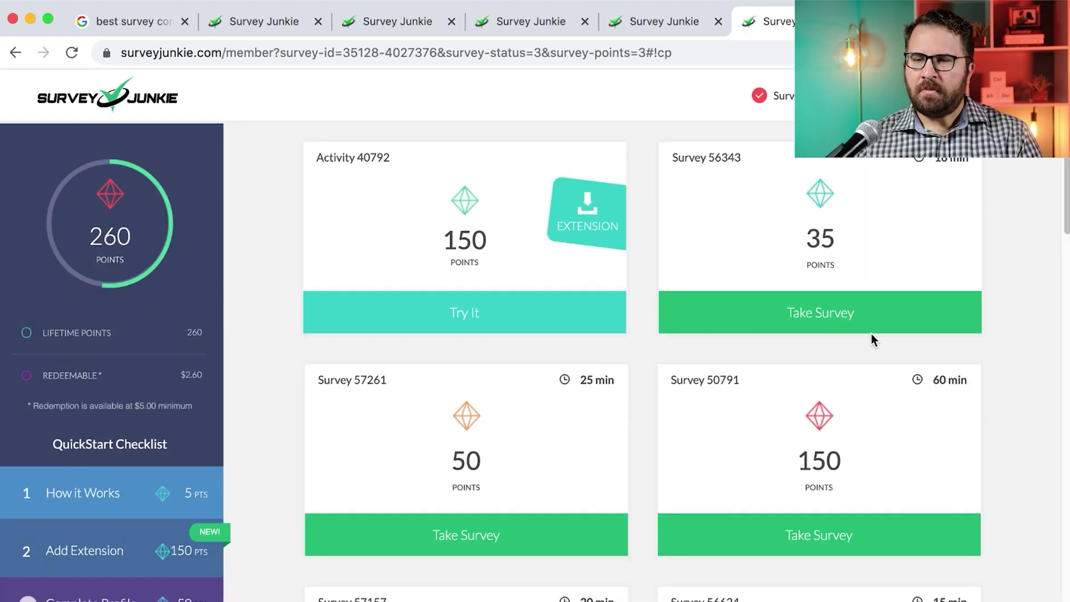
Start the 225-point survey and answer Male, Hispanic ethnicity, and Yes to Hispanic/Latino origin
{"action": "scroll", "coordinate": [872, 340], "scroll_direction": "down", "scroll_amount": 10}
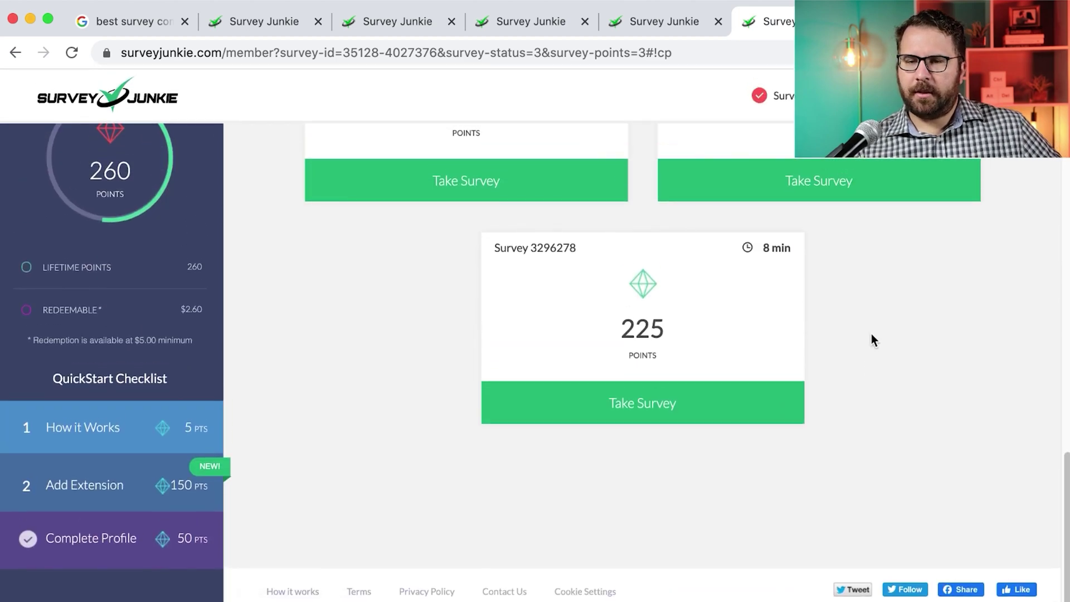
{"action": "left_click", "coordinate": [722, 405]}
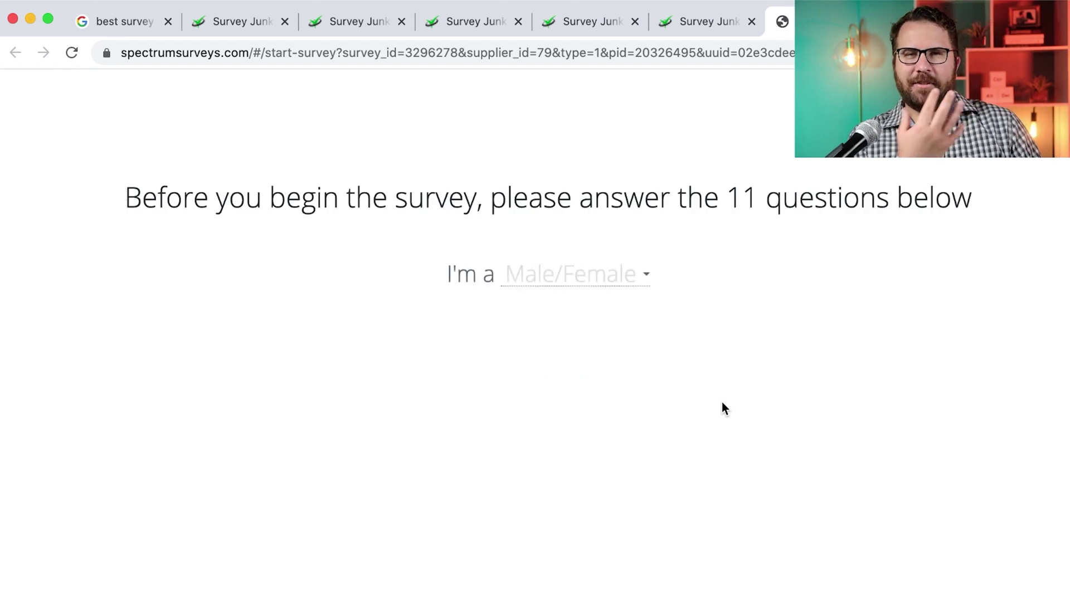
{"action": "left_click", "coordinate": [592, 287]}
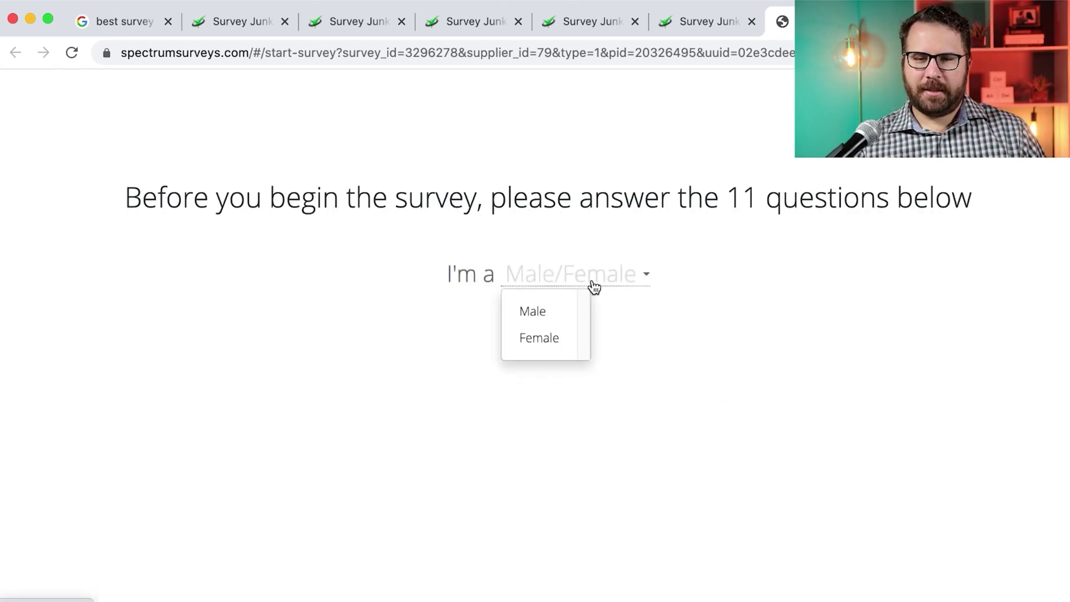
{"action": "left_click", "coordinate": [546, 313]}
{"action": "left_click", "coordinate": [648, 312]}
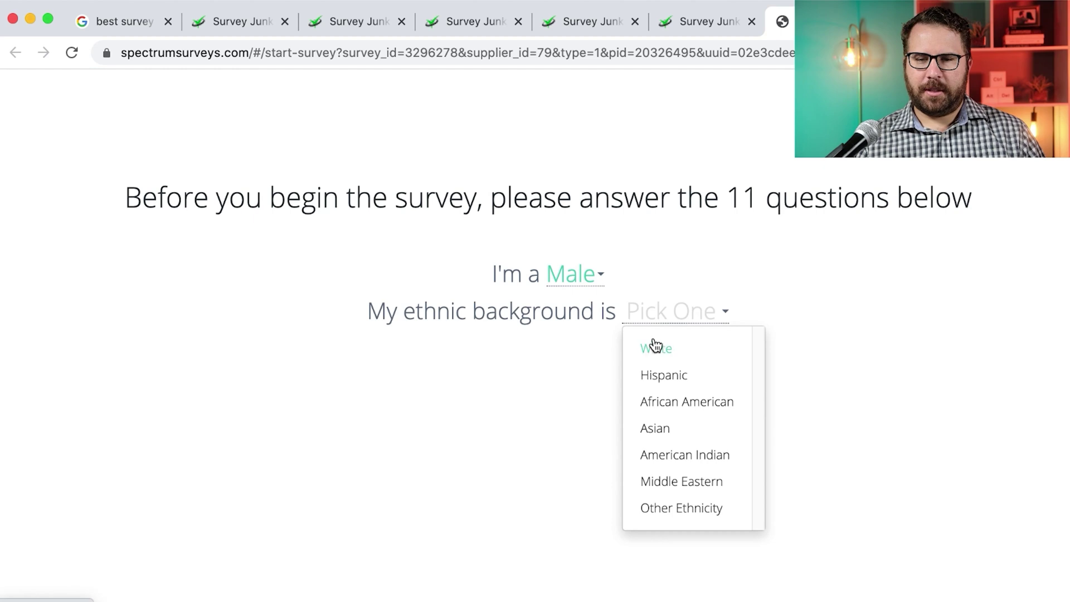
{"action": "left_click", "coordinate": [664, 374]}
{"action": "left_click", "coordinate": [856, 364]}
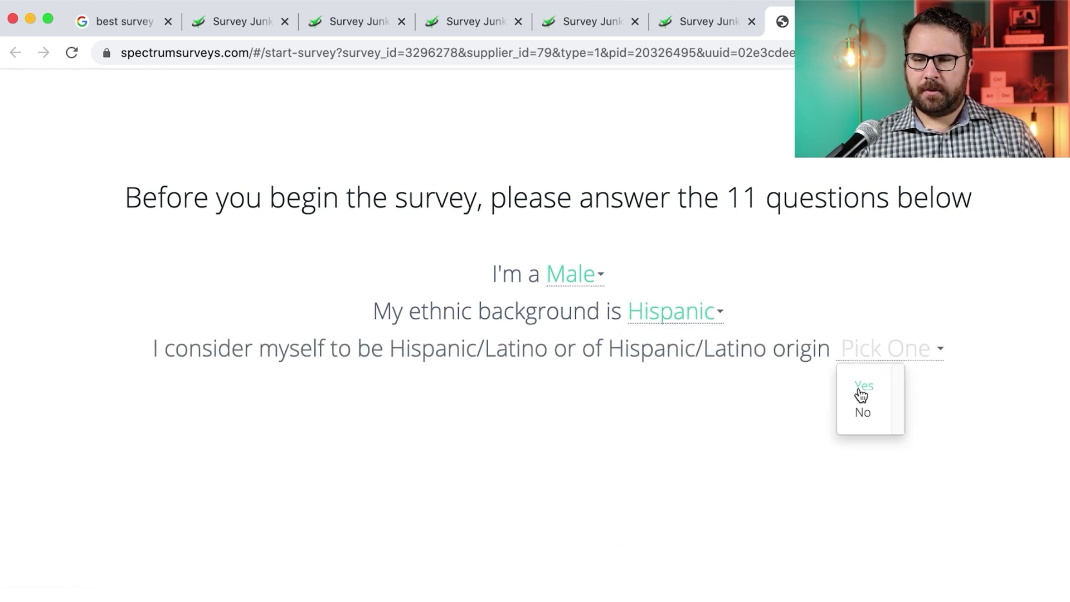
{"action": "left_click", "coordinate": [859, 391]}
Change ethnicity to White, keep Latino Yes, pick Almond Joy and None of the above for cereal
{"action": "left_click", "coordinate": [697, 319]}
{"action": "left_click", "coordinate": [669, 349]}
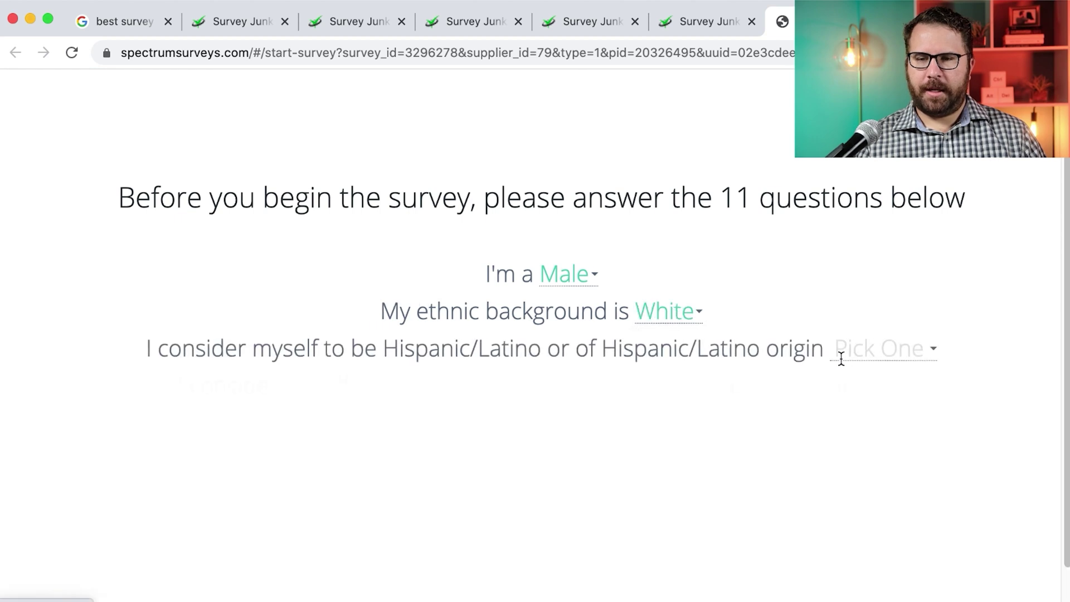
{"action": "left_click", "coordinate": [860, 357]}
{"action": "left_click", "coordinate": [857, 397]}
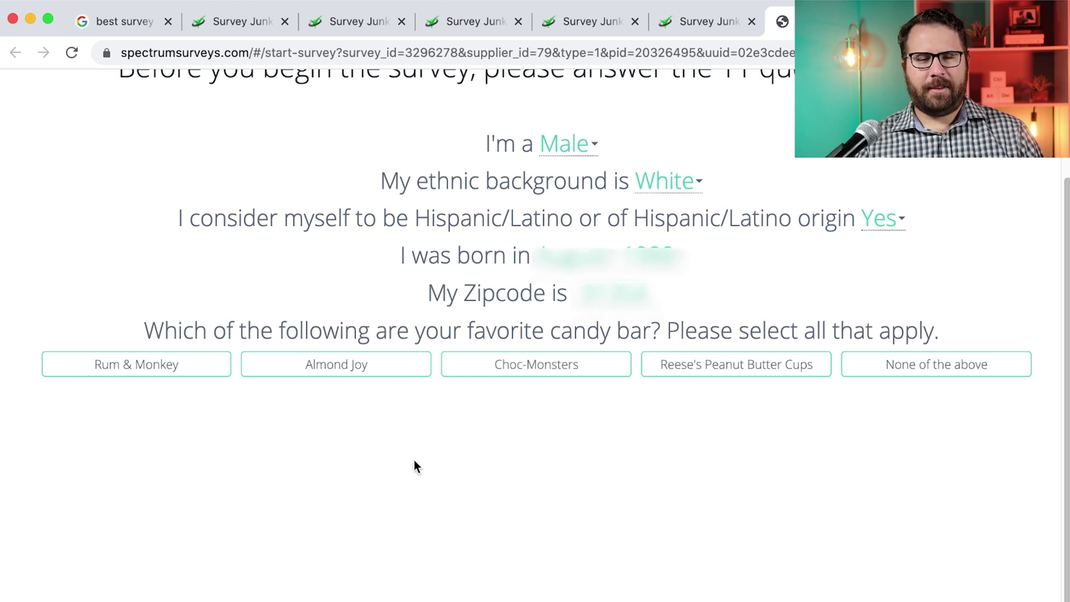
{"action": "left_click", "coordinate": [389, 381]}
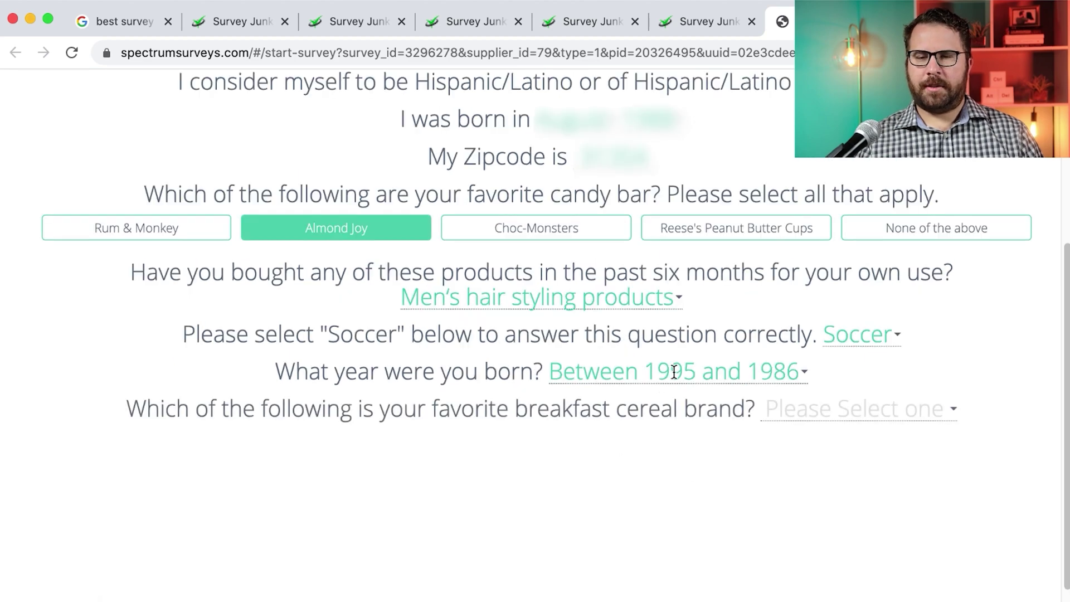
{"action": "left_click", "coordinate": [817, 419]}
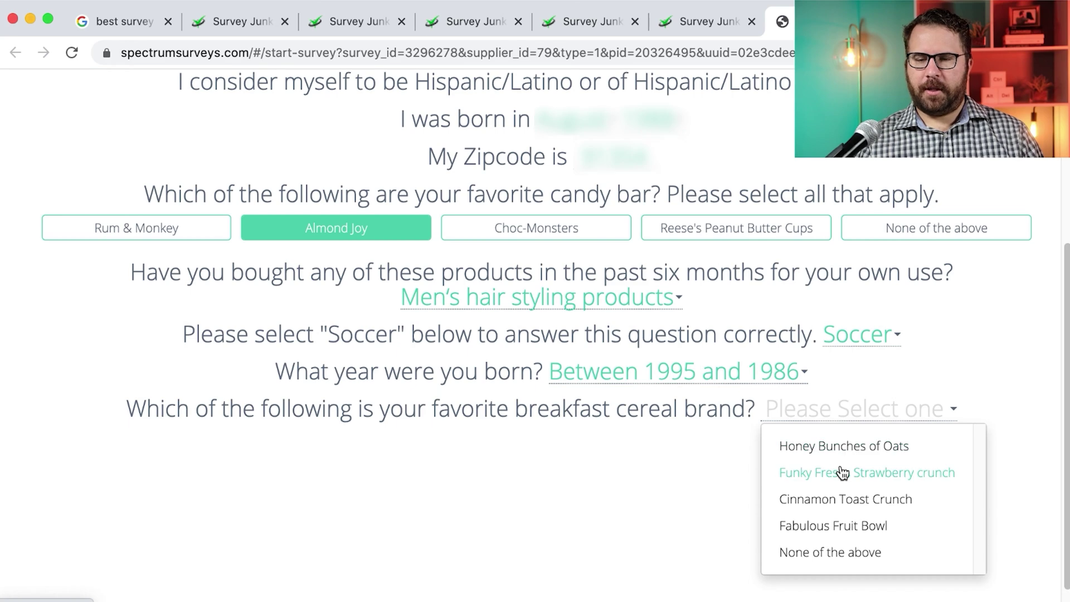
{"action": "left_click", "coordinate": [841, 539]}
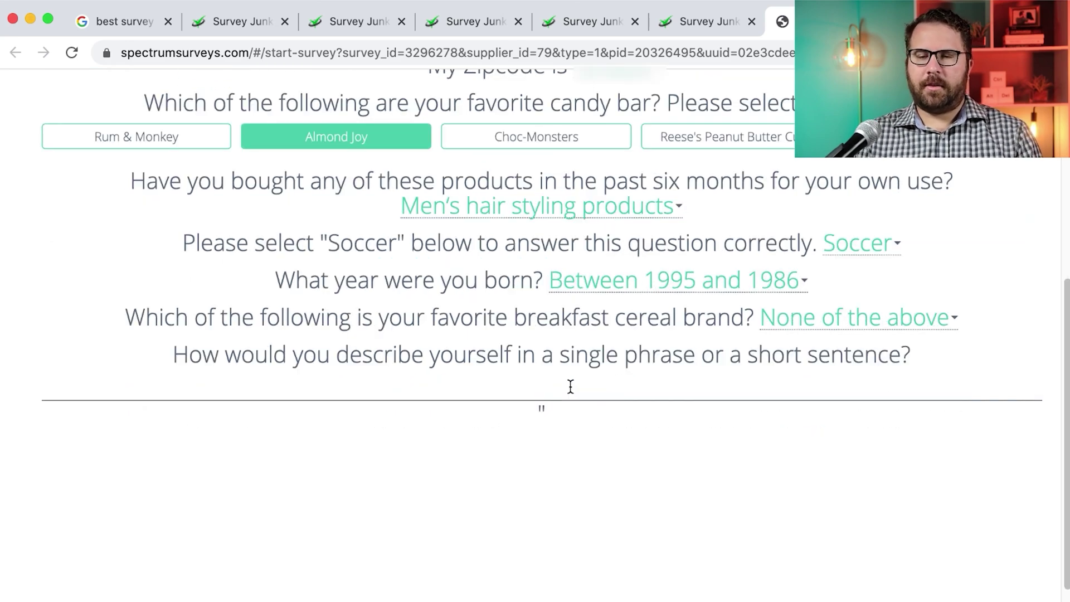
Write a self-description of a generally happy person who enjoys work and family, then submit
{"action": "type", "text": "Logan"}
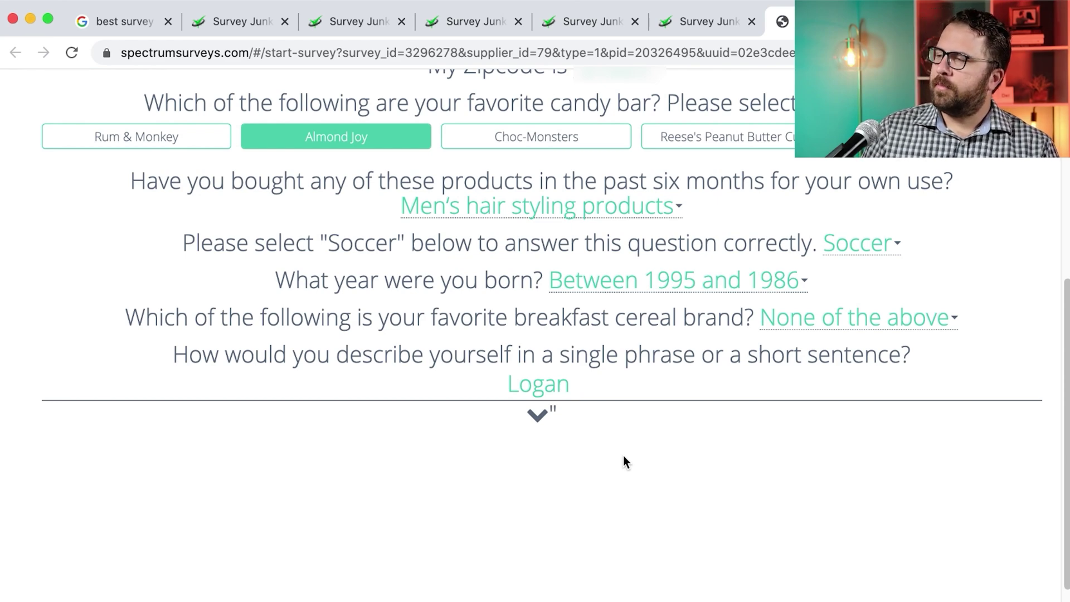
{"action": "type", "text": "is"}
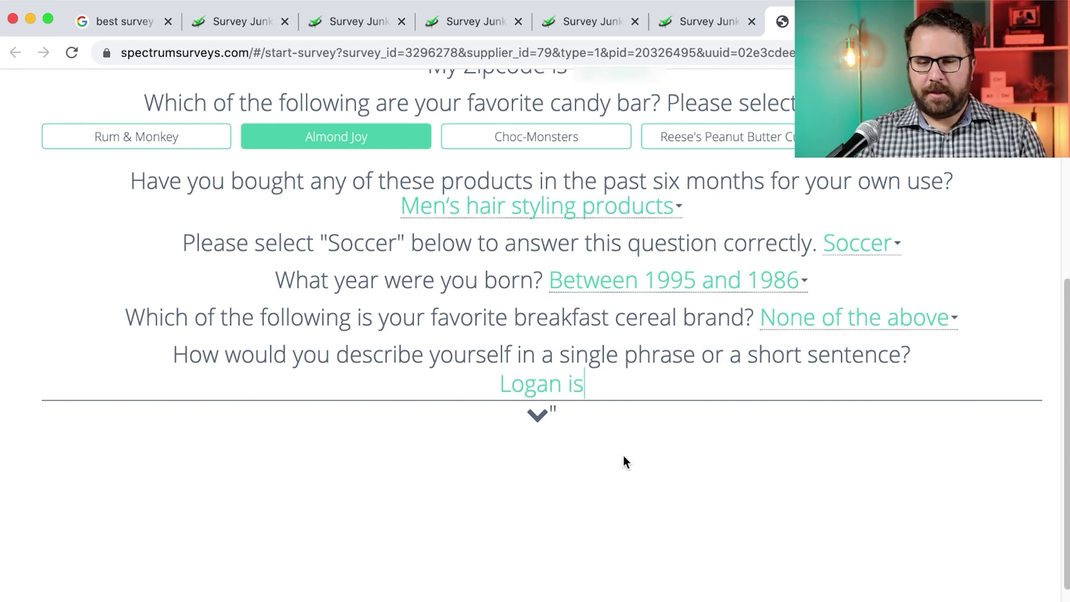
{"action": "type", "text": " a generally happy person"}
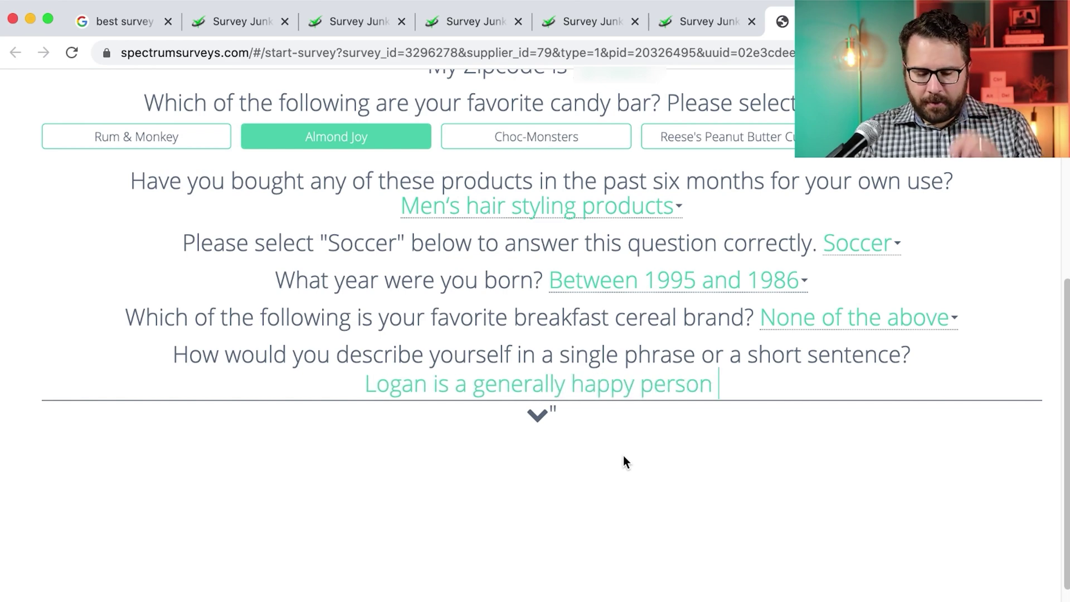
{"action": "type", "text": " who"}
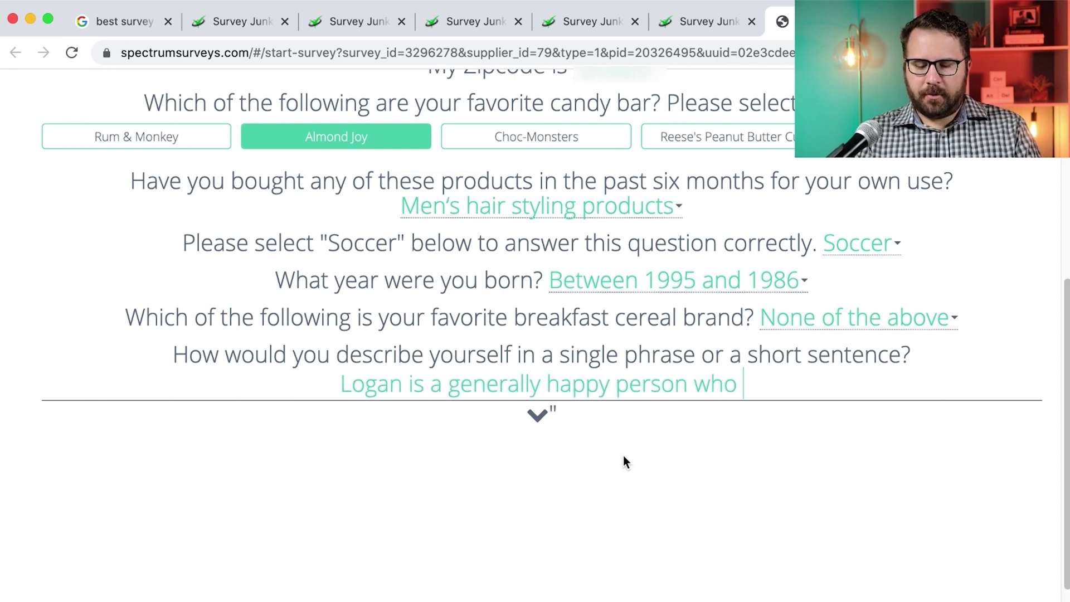
{"action": "type", "text": " enjoys"}
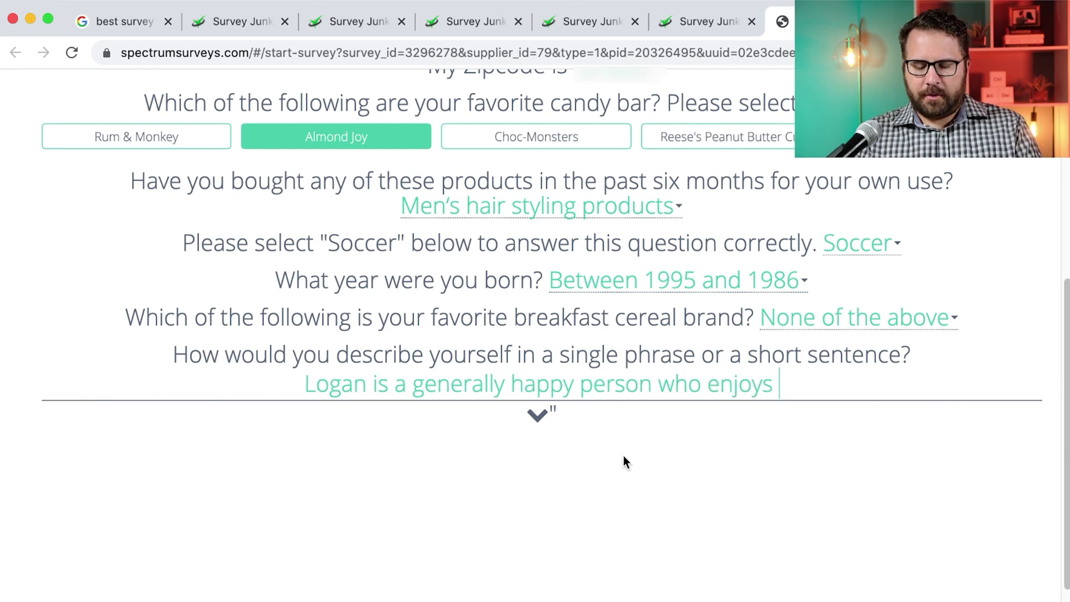
{"action": "type", "text": " his work as"}
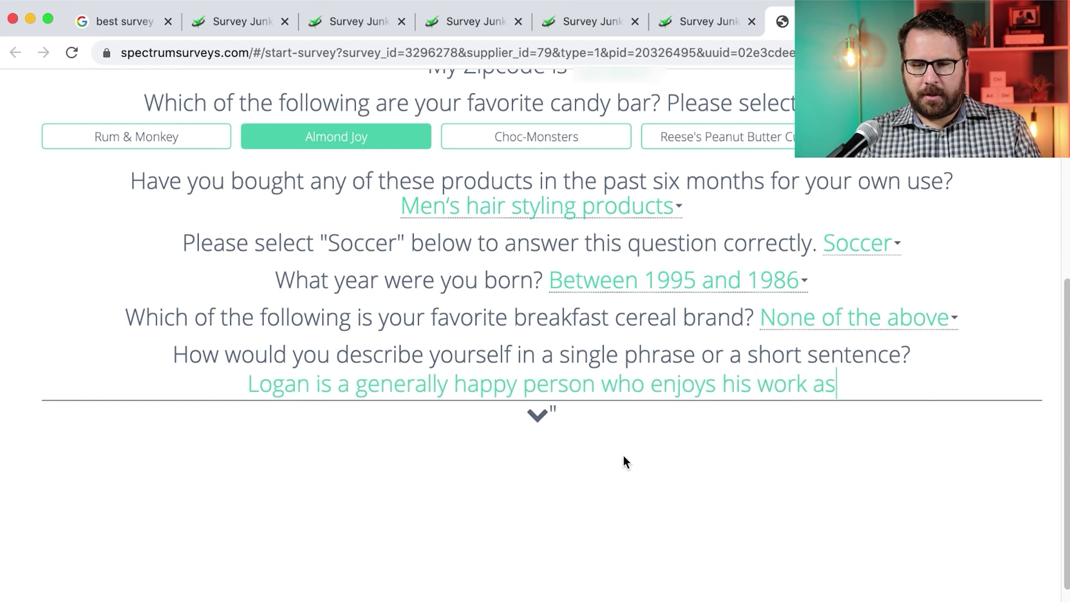
{"action": "type", "text": " well as his family"}
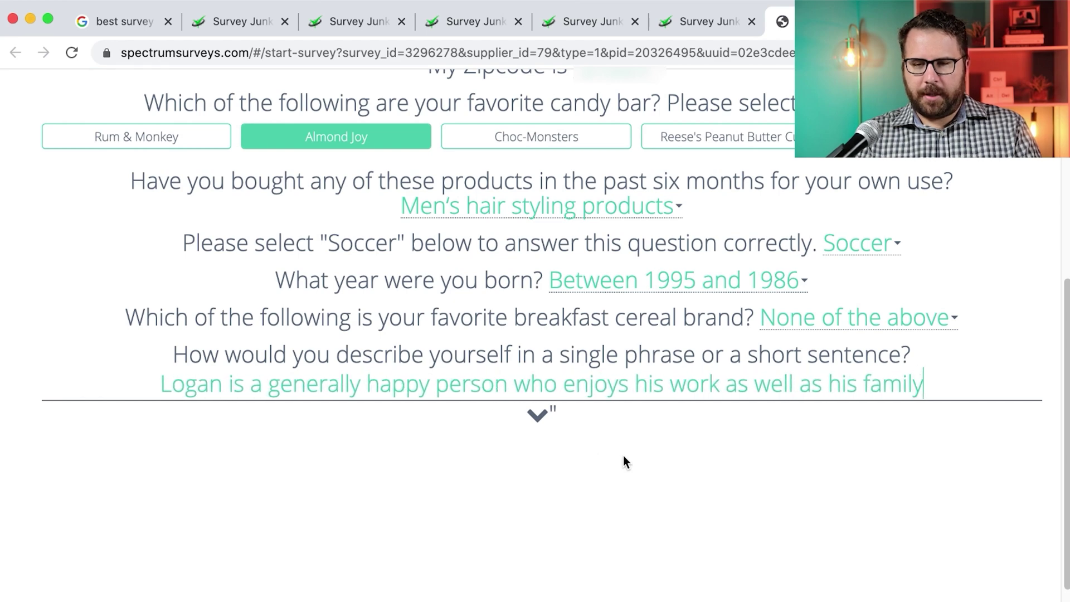
{"action": "type", "text": " but sometimes "}
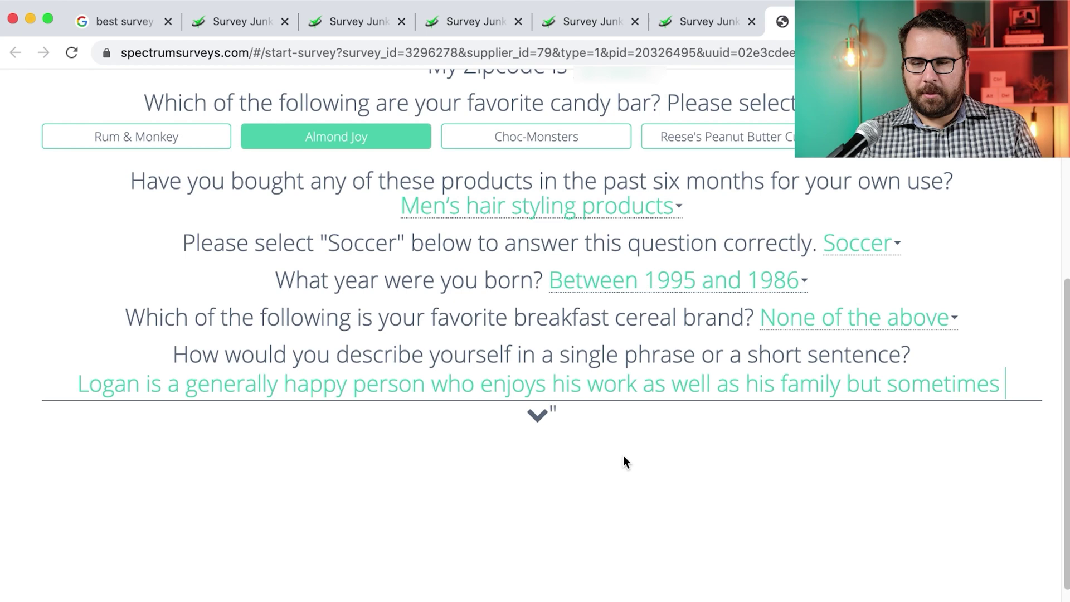
{"action": "type", "text": "feels that he works too much."}
{"action": "left_click", "coordinate": [603, 460]}
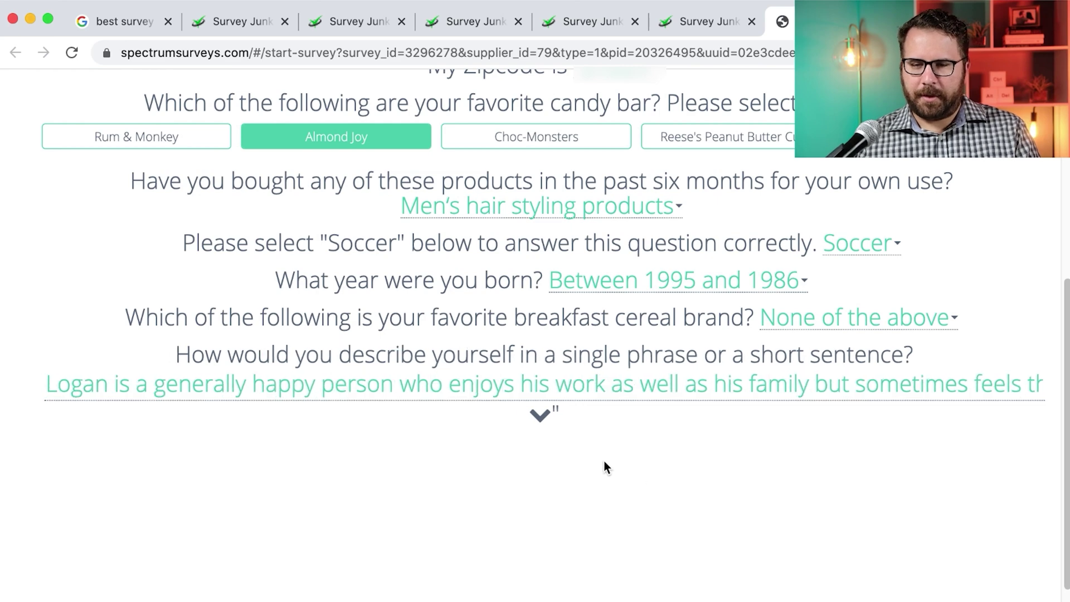
{"action": "left_click", "coordinate": [534, 419]}
{"action": "left_click", "coordinate": [548, 461]}
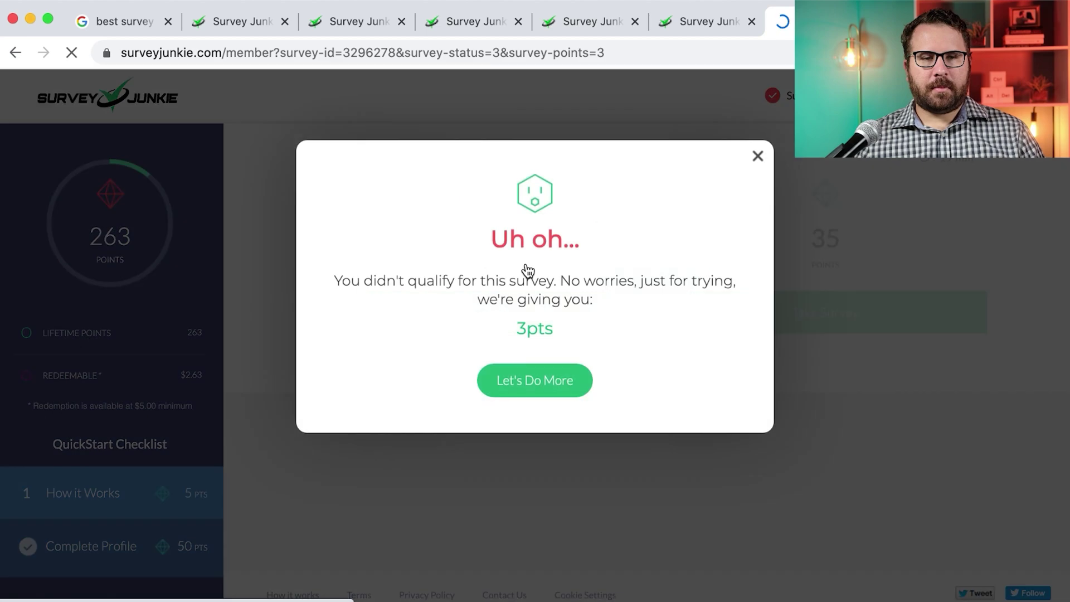
Dismiss the disqualification notice and launch the 20-point, 5-minute Survey 57175
{"action": "left_click", "coordinate": [530, 378]}
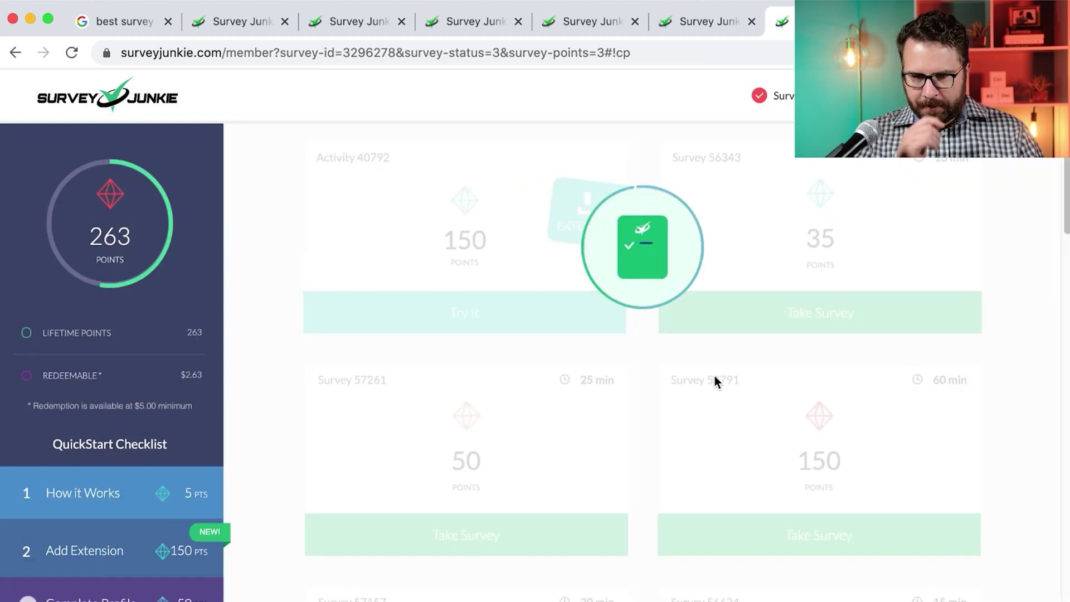
{"action": "scroll", "coordinate": [715, 376], "scroll_direction": "down", "scroll_amount": 15}
{"action": "scroll", "coordinate": [714, 380], "scroll_direction": "up", "scroll_amount": 5}
{"action": "scroll", "coordinate": [716, 379], "scroll_direction": "up", "scroll_amount": 6}
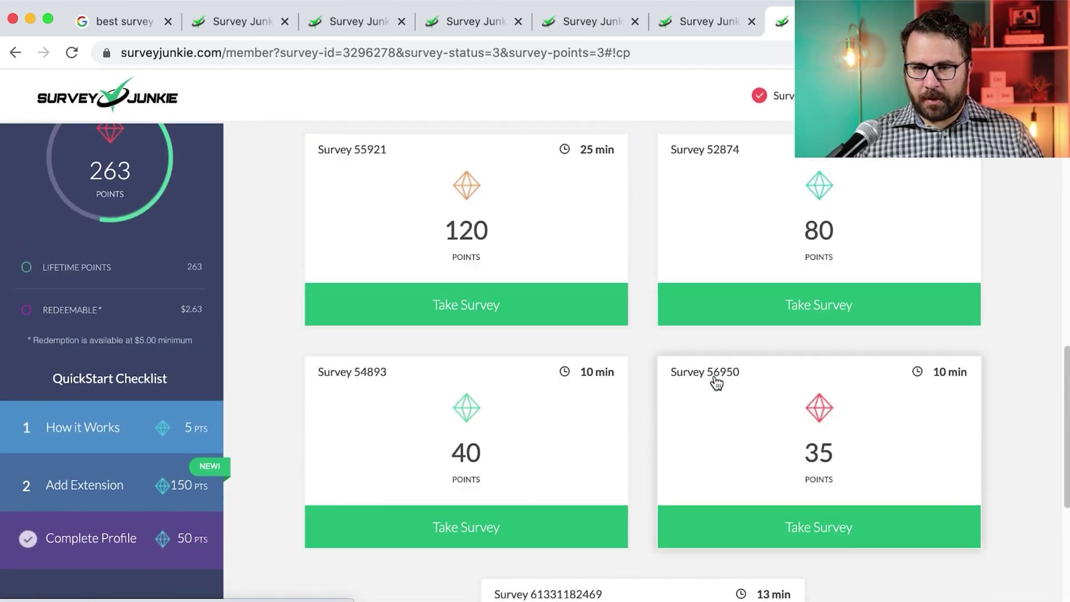
{"action": "scroll", "coordinate": [715, 378], "scroll_direction": "up", "scroll_amount": 3}
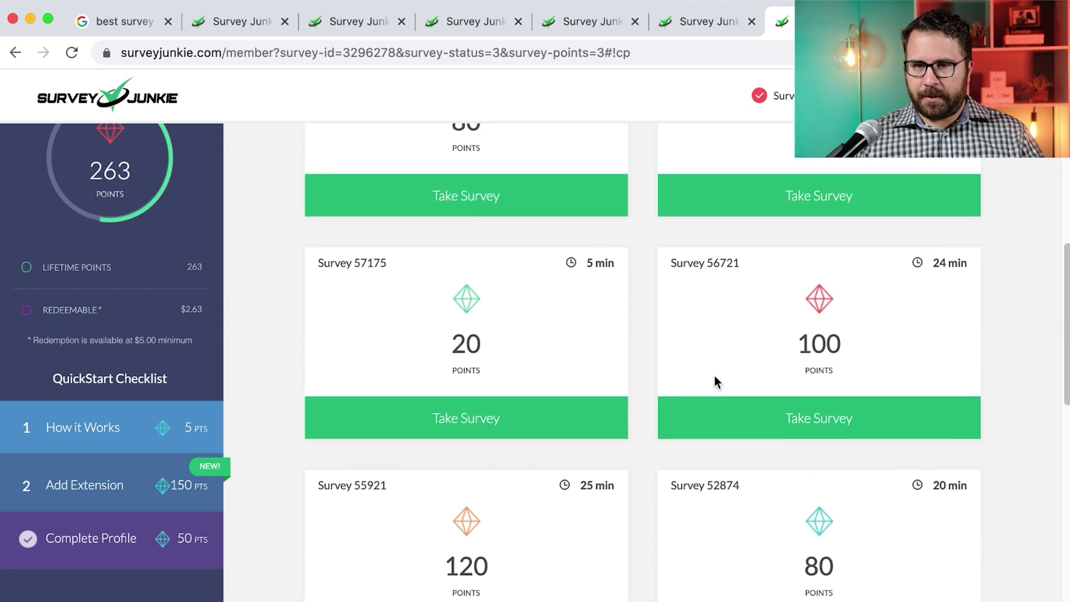
{"action": "left_click", "coordinate": [558, 428]}
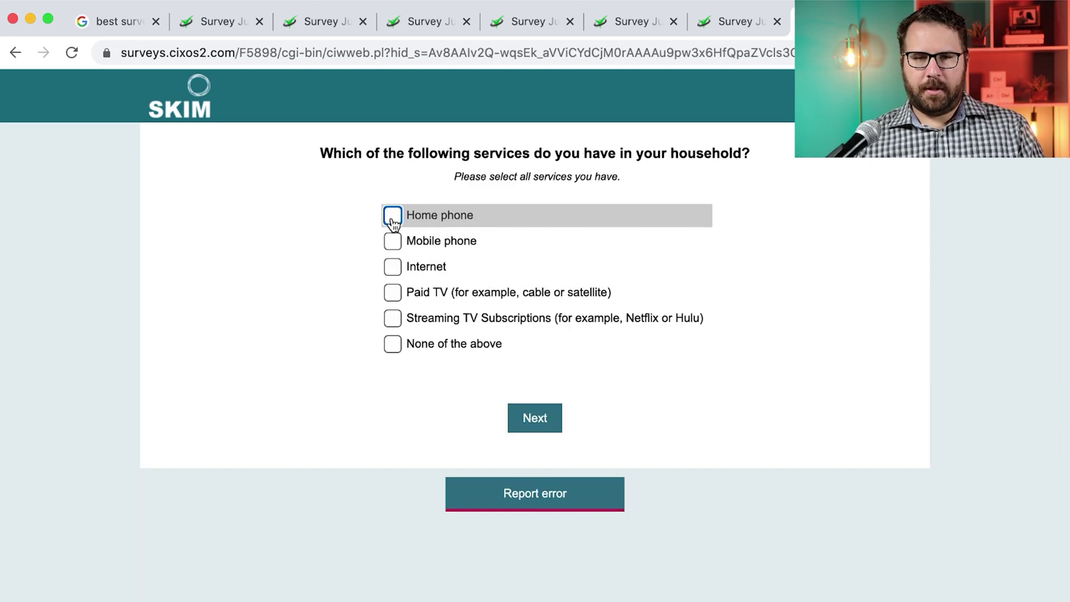
Agree to the terms and answer the household services, Verizon carrier and site-visit screener questions
{"action": "left_click", "coordinate": [392, 241]}
{"action": "left_click", "coordinate": [392, 266]}
{"action": "left_click", "coordinate": [393, 317]}
{"action": "left_click", "coordinate": [543, 418]}
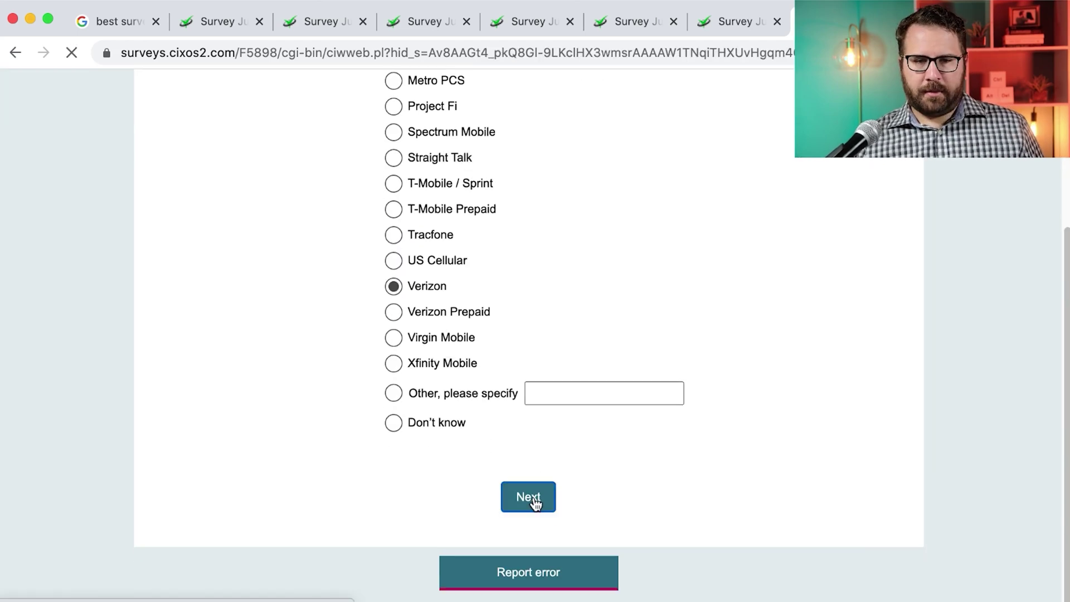
{"action": "left_click", "coordinate": [532, 499]}
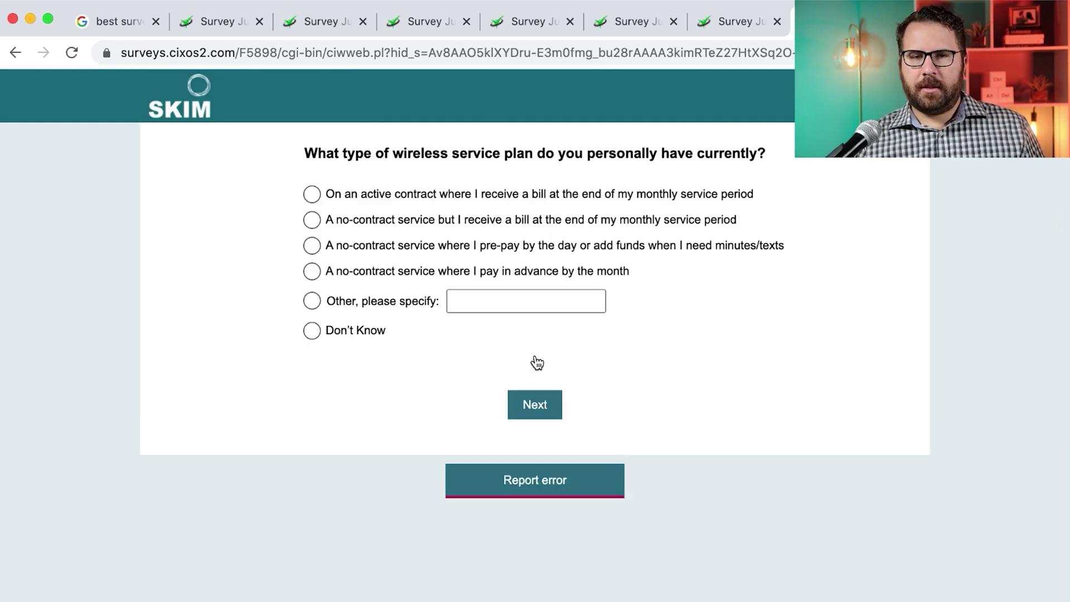
{"action": "left_click", "coordinate": [521, 229]}
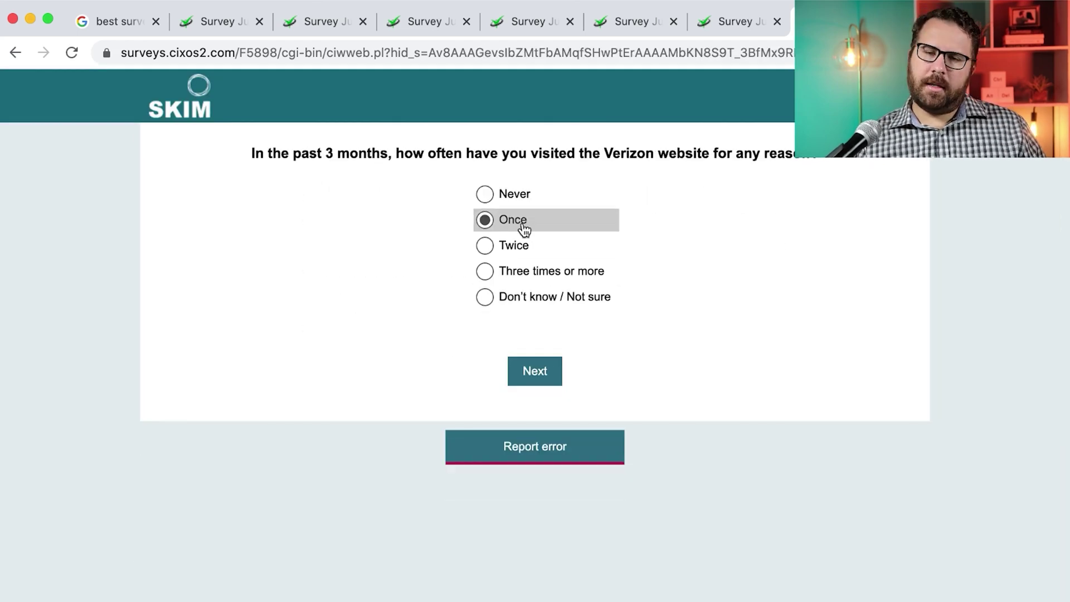
{"action": "left_click", "coordinate": [535, 378]}
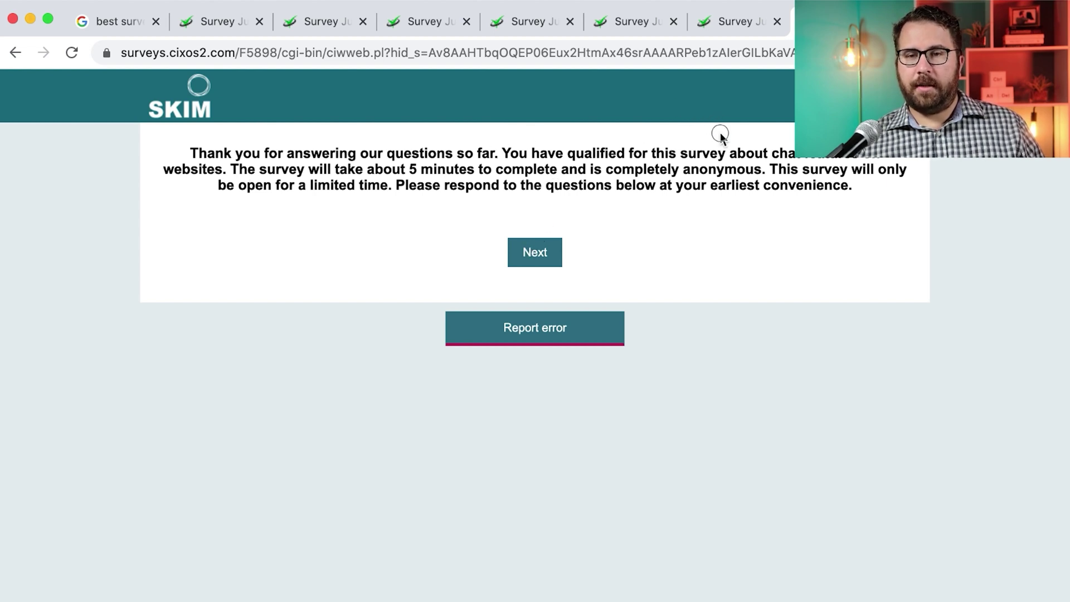
Continue past the qualification message and read through the att.com video-shopping tool description
{"action": "left_click", "coordinate": [522, 256]}
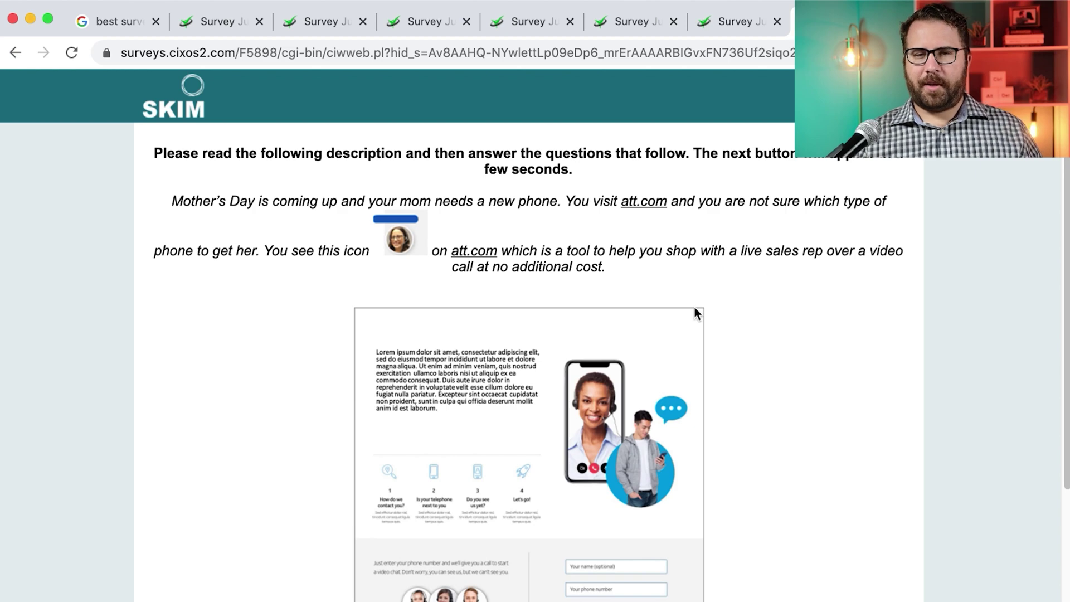
{"action": "scroll", "coordinate": [768, 377], "scroll_direction": "down", "scroll_amount": 3}
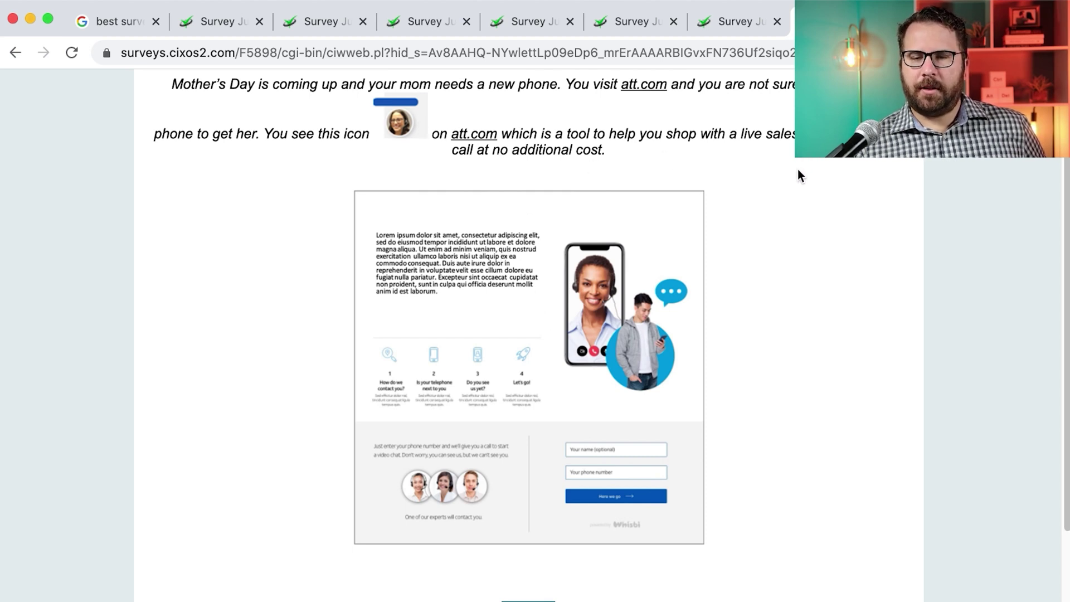
{"action": "scroll", "coordinate": [798, 171], "scroll_direction": "down", "scroll_amount": 1}
{"action": "left_click", "coordinate": [541, 594]}
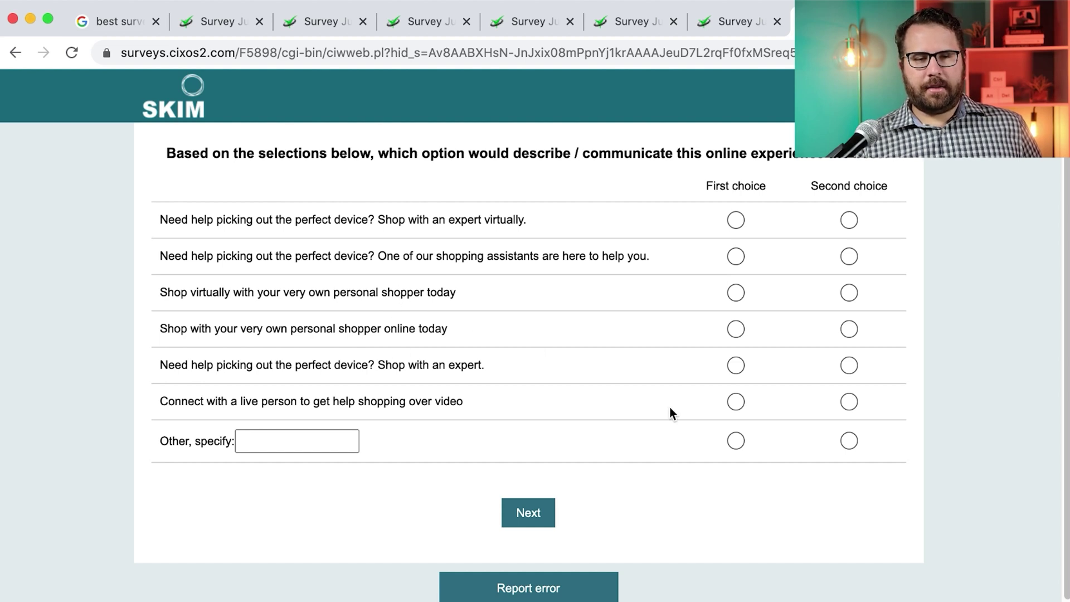
Make the live-video option first choice and 'Shop with an expert.' second choice
{"action": "left_click", "coordinate": [751, 410]}
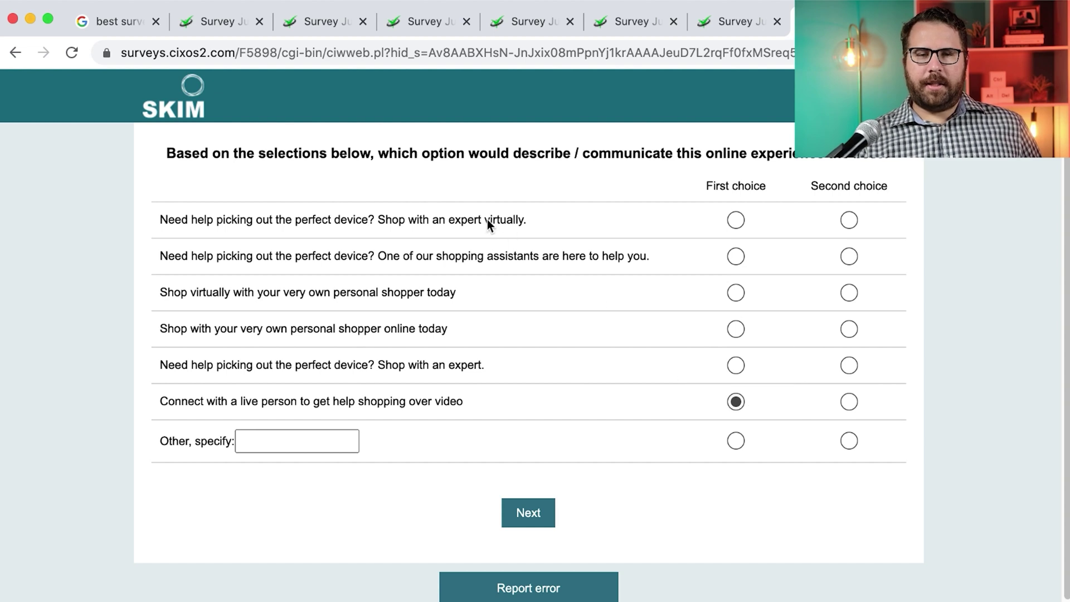
{"action": "left_click_drag", "start_coordinate": [485, 219], "coordinate": [530, 218]}
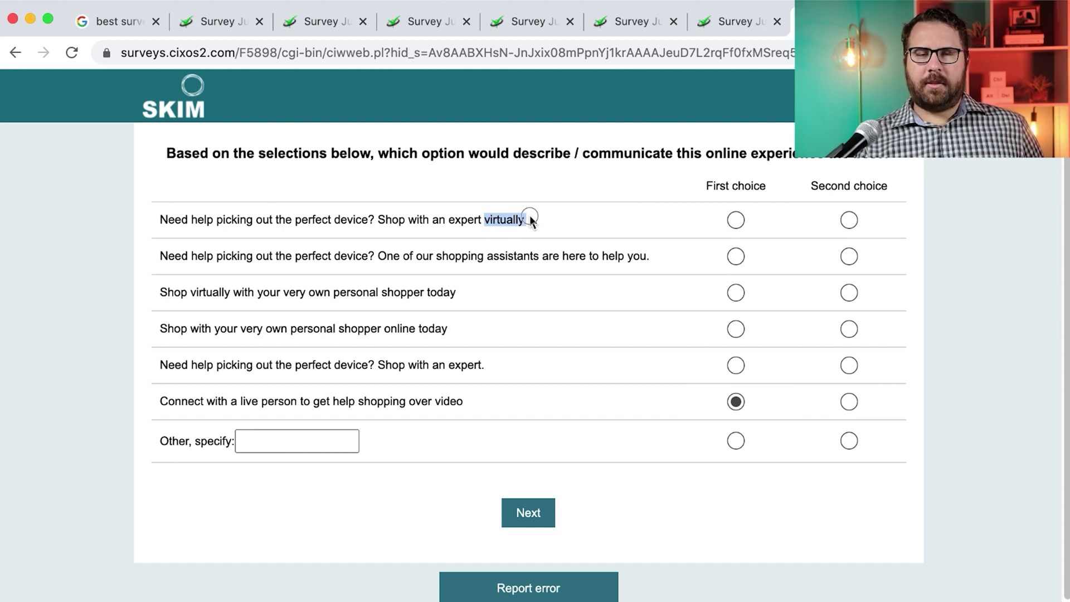
{"action": "left_click", "coordinate": [849, 366]}
{"action": "left_click", "coordinate": [540, 516]}
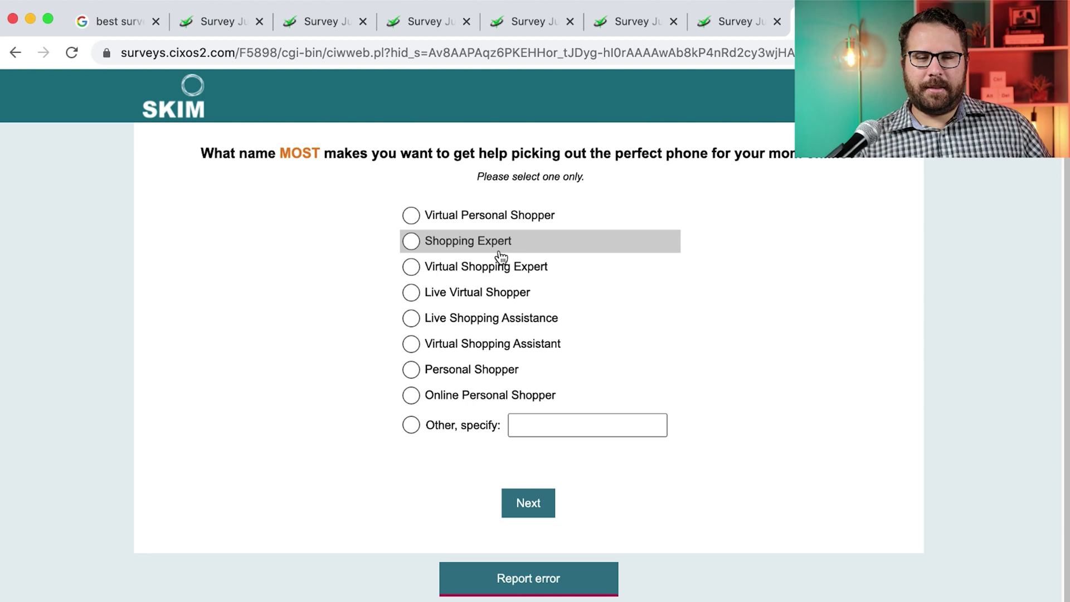
Pick Live Shopping Assistance as favourite, then rate helpfulness 7, 7, 6 and 6
{"action": "left_click", "coordinate": [464, 326]}
{"action": "left_click", "coordinate": [535, 507]}
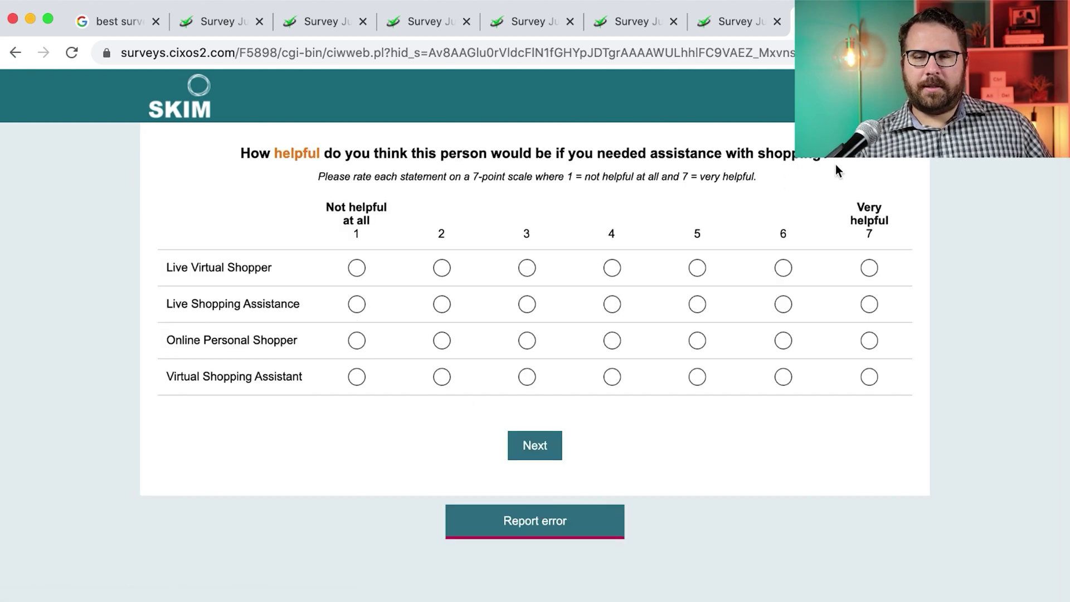
{"action": "left_click", "coordinate": [870, 304]}
{"action": "left_click", "coordinate": [870, 377]}
{"action": "left_click", "coordinate": [783, 269]}
{"action": "left_click", "coordinate": [783, 340]}
{"action": "left_click", "coordinate": [534, 449]}
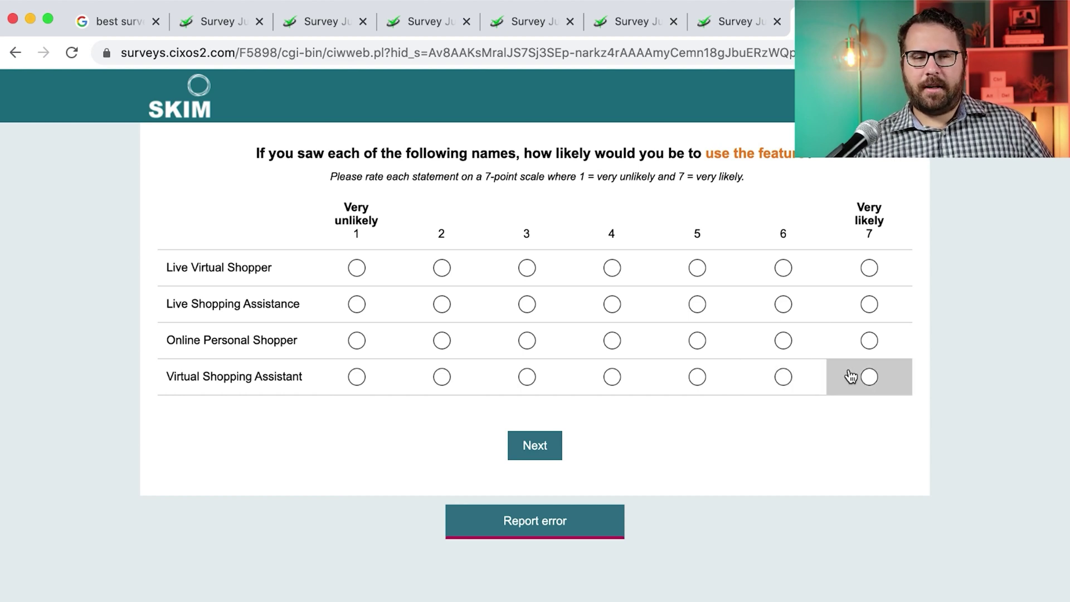
Rate likelihood of use 7, 7, 6 and strongly agree Virtual Shopping Assistant would make you shop
{"action": "left_click", "coordinate": [869, 377]}
{"action": "left_click", "coordinate": [869, 303]}
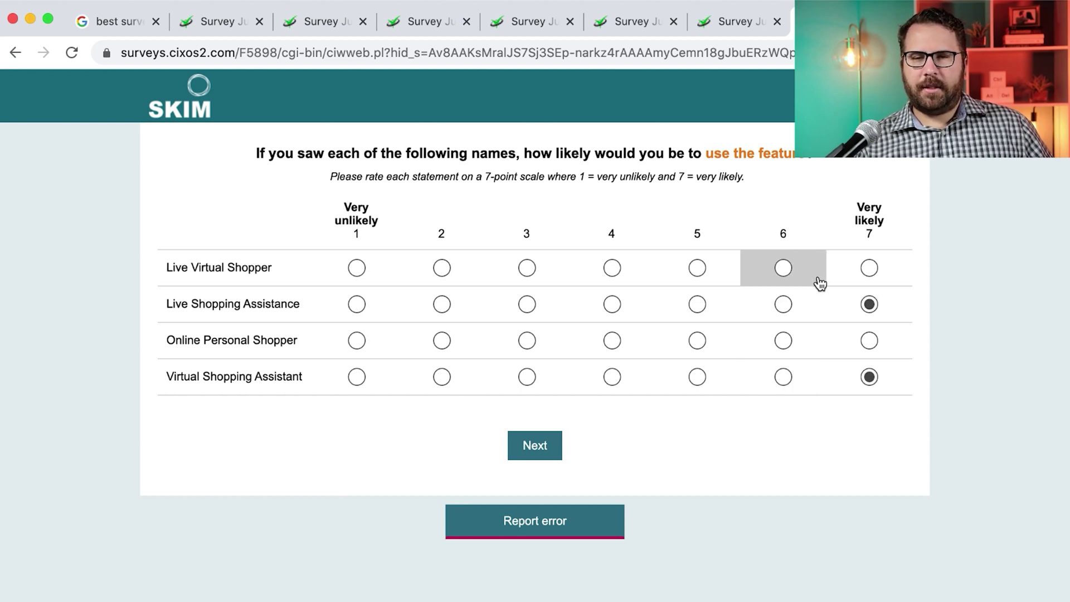
{"action": "left_click", "coordinate": [783, 268]}
{"action": "left_click", "coordinate": [541, 446]}
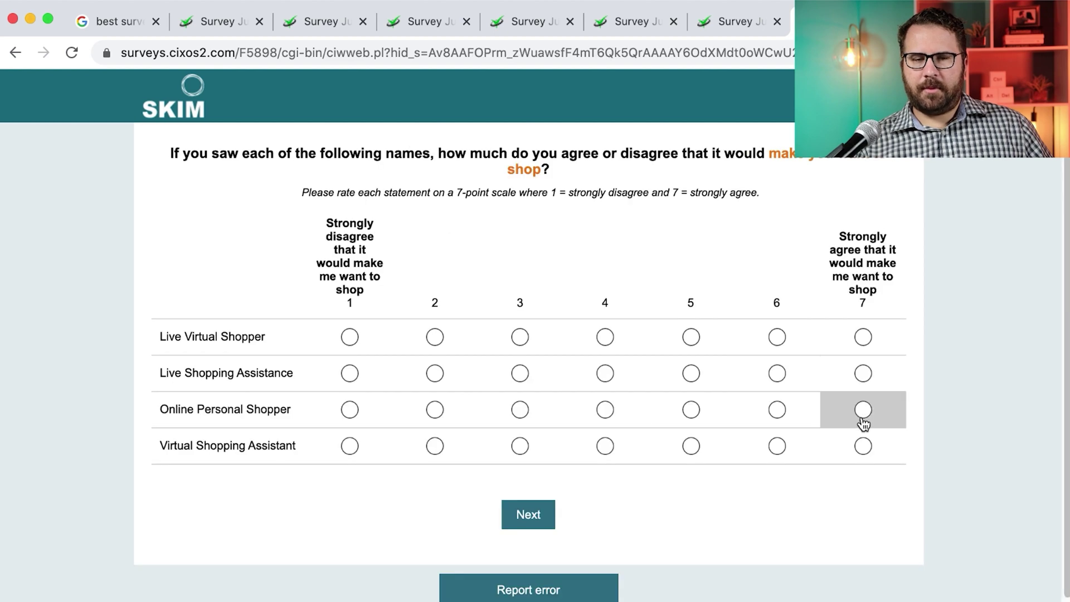
{"action": "left_click", "coordinate": [863, 446]}
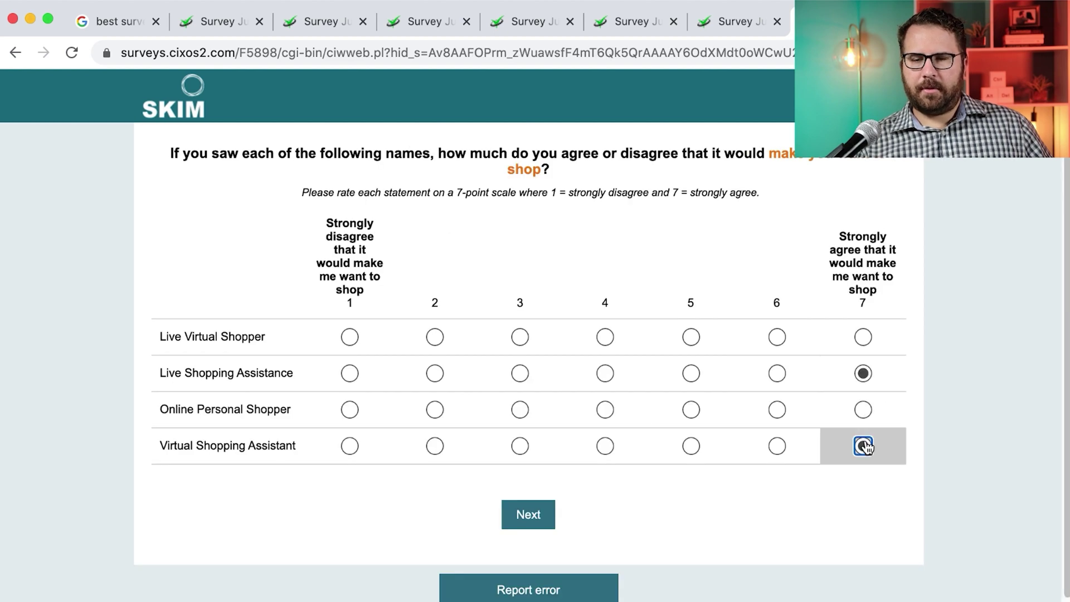
{"action": "left_click", "coordinate": [528, 514]}
{"action": "left_click", "coordinate": [549, 244]}
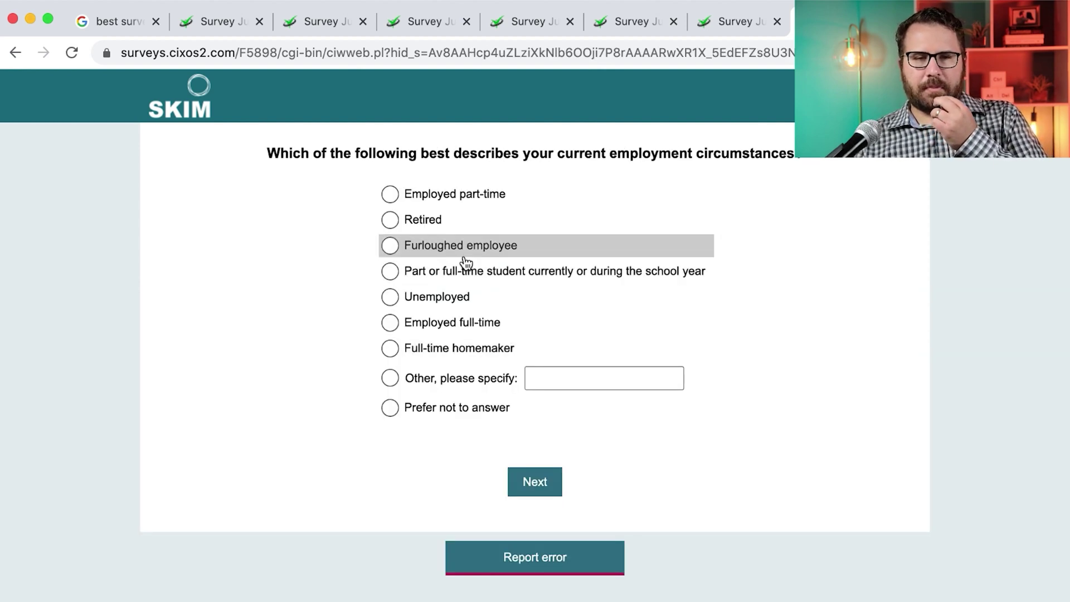
Answer Employed full-time, married with children under 18, and a household income range
{"action": "left_click", "coordinate": [468, 209]}
{"action": "left_click", "coordinate": [458, 322]}
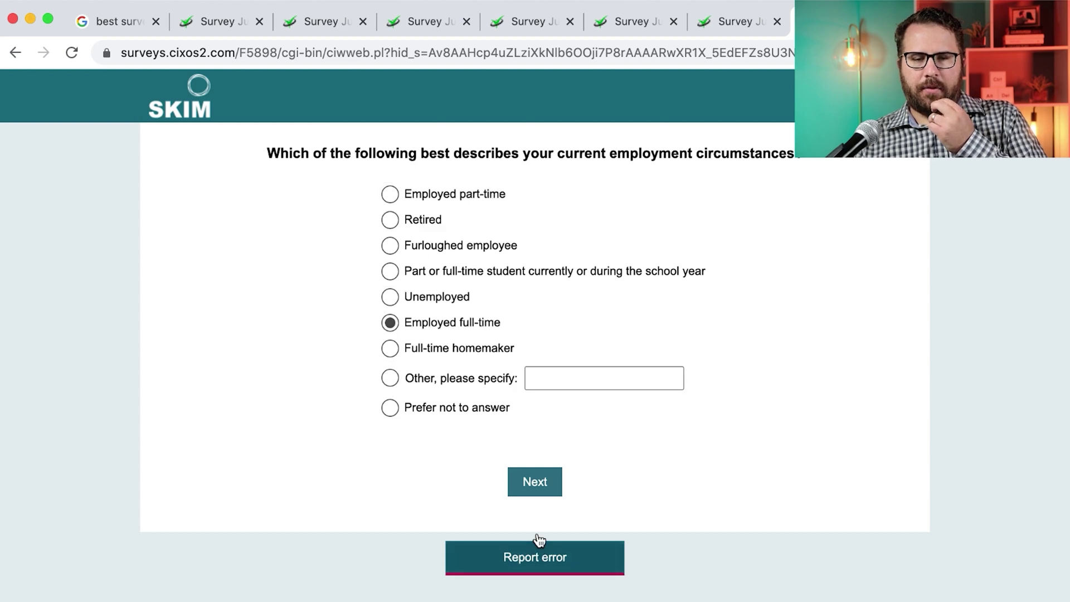
{"action": "left_click", "coordinate": [541, 496]}
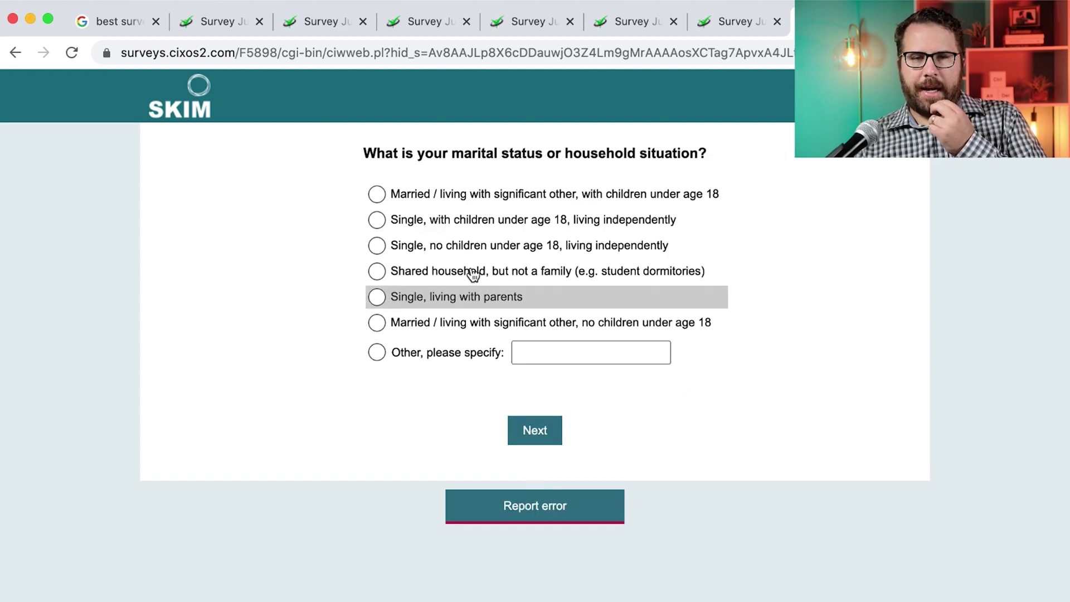
{"action": "left_click", "coordinate": [482, 201]}
{"action": "left_click", "coordinate": [528, 430]}
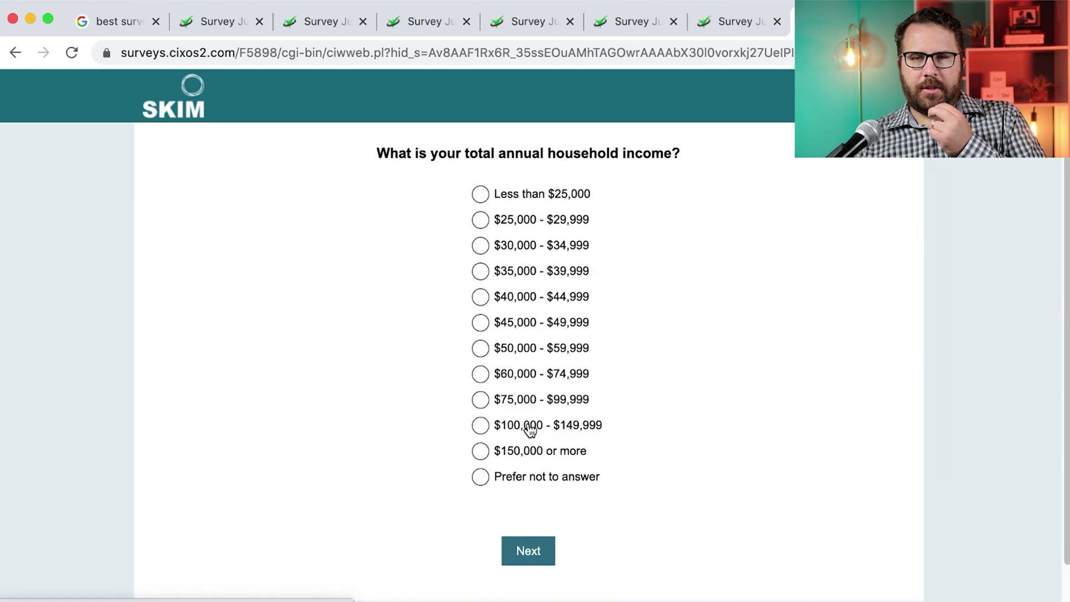
{"action": "left_click", "coordinate": [529, 450]}
{"action": "left_click", "coordinate": [528, 551]}
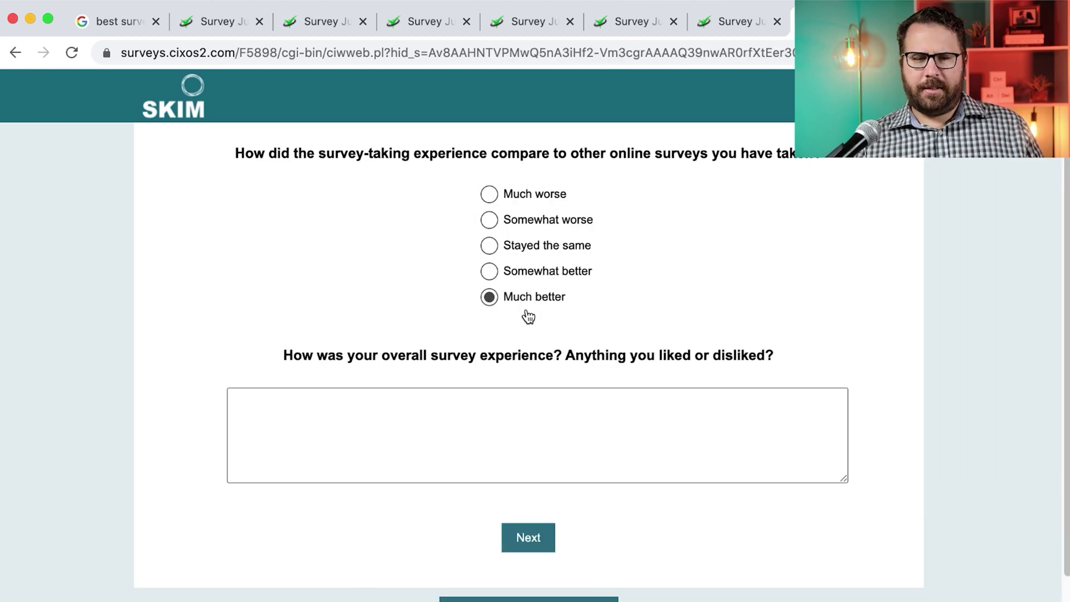
Give feedback 'Great survey, asked good questions relevant to my previous experienc' and finish
{"action": "left_click", "coordinate": [510, 409]}
{"action": "type", "text": "Great"}
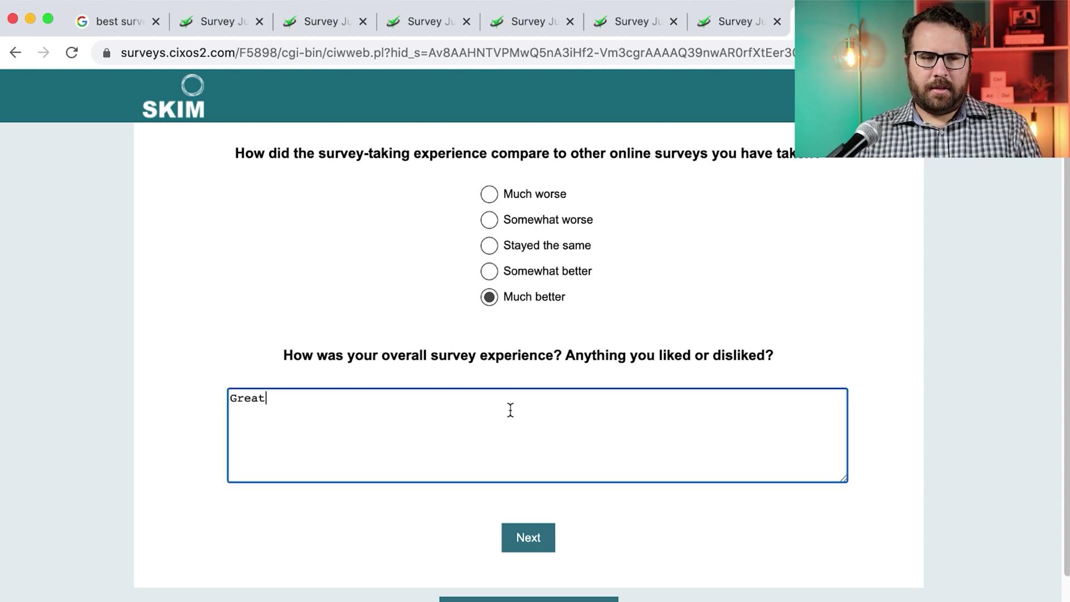
{"action": "type", "text": " survey, asked good questions relevant to my previous experiences."}
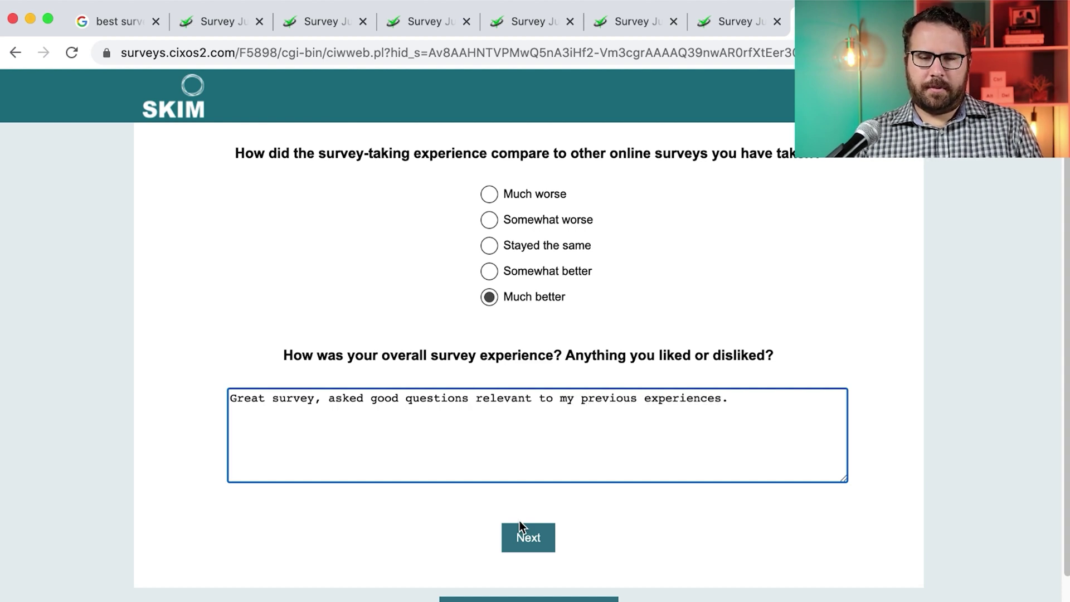
{"action": "left_click", "coordinate": [523, 530]}
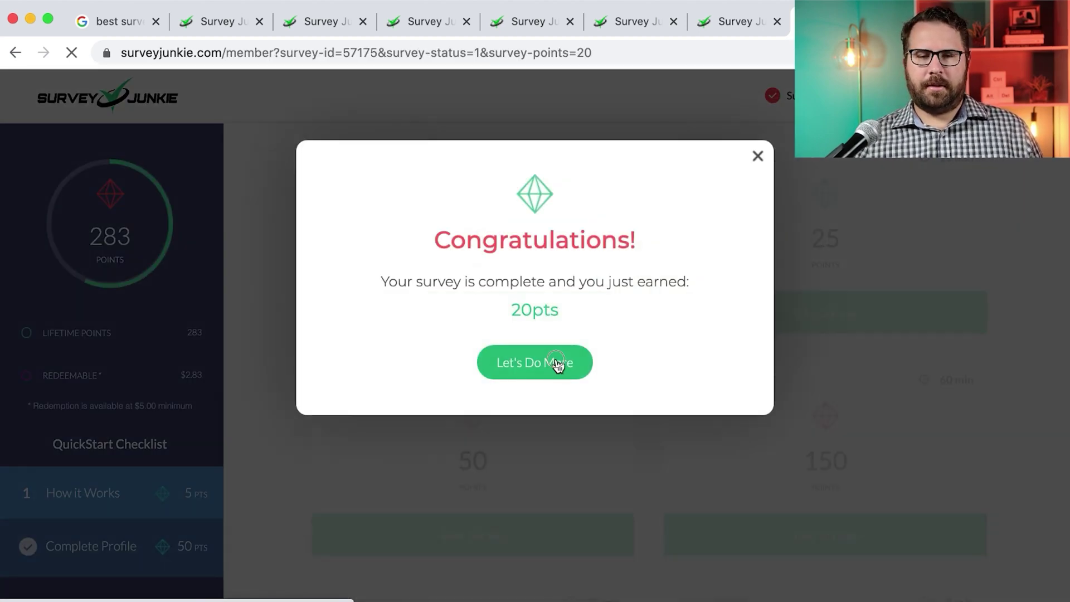
Choose Let's Do More on the 20-point Congratulations notice
{"action": "left_click", "coordinate": [557, 363]}
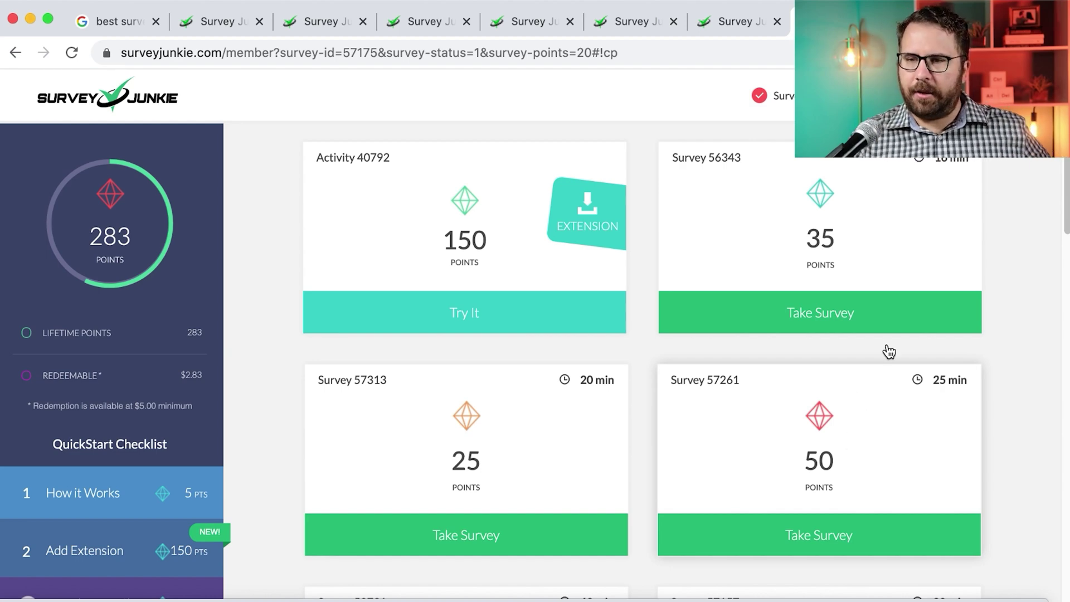
Find the 35-point Survey 56343 in the list and open its description
{"action": "scroll", "coordinate": [898, 312], "scroll_direction": "down", "scroll_amount": 3}
{"action": "scroll", "coordinate": [899, 312], "scroll_direction": "up", "scroll_amount": 2}
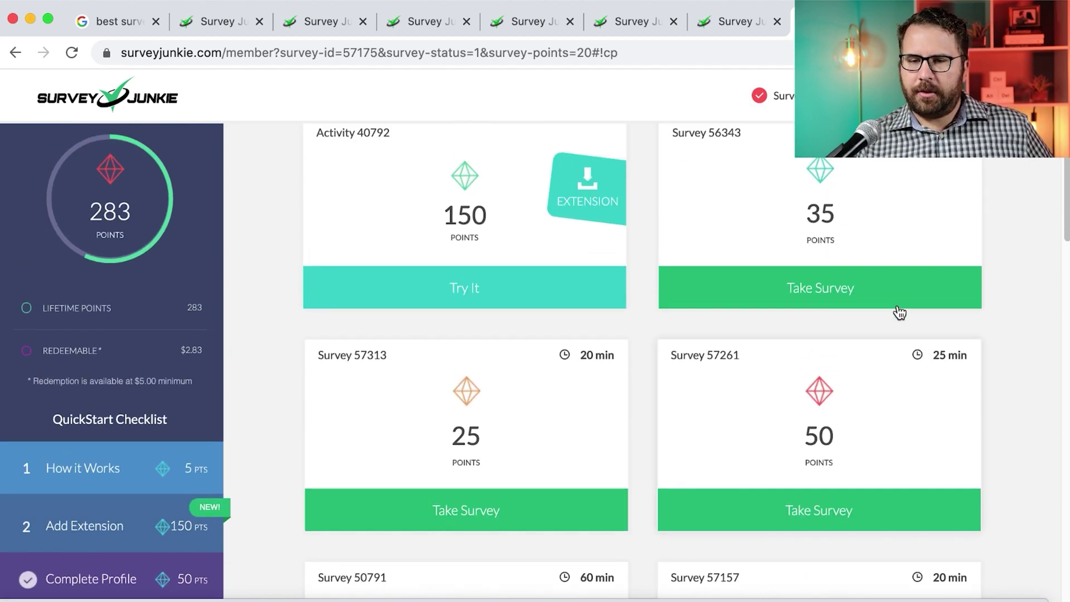
{"action": "scroll", "coordinate": [897, 310], "scroll_direction": "down", "scroll_amount": 5}
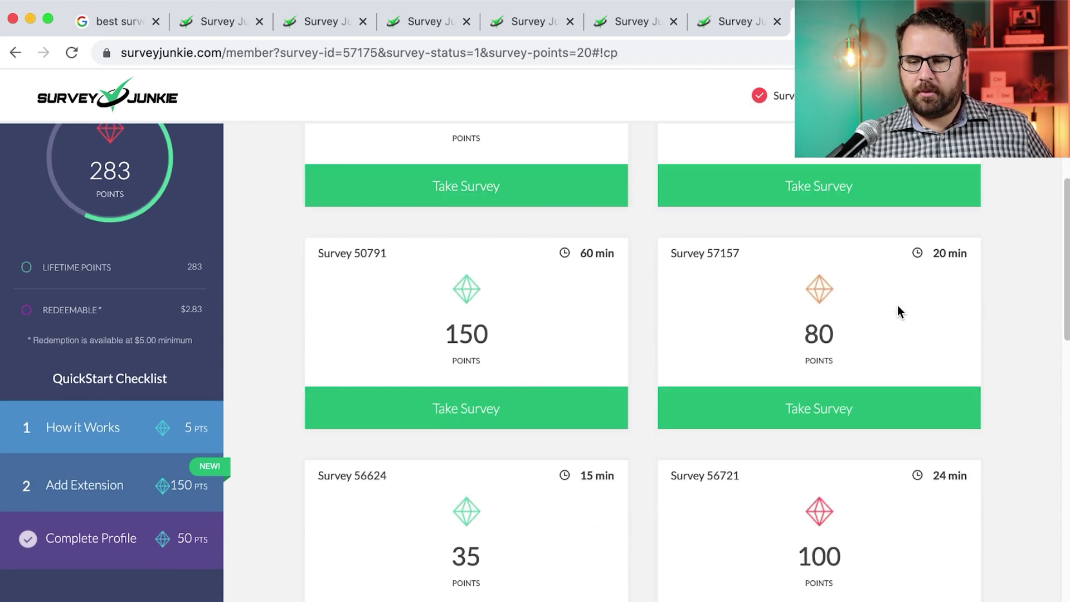
{"action": "scroll", "coordinate": [898, 311], "scroll_direction": "down", "scroll_amount": 5}
{"action": "scroll", "coordinate": [898, 311], "scroll_direction": "up", "scroll_amount": 10}
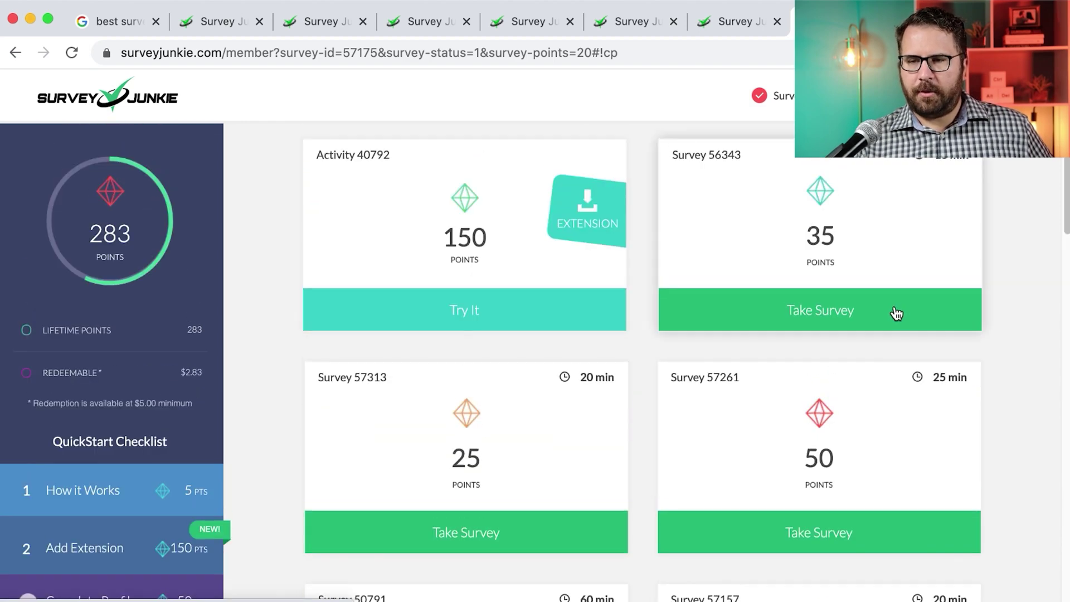
{"action": "left_click", "coordinate": [881, 314]}
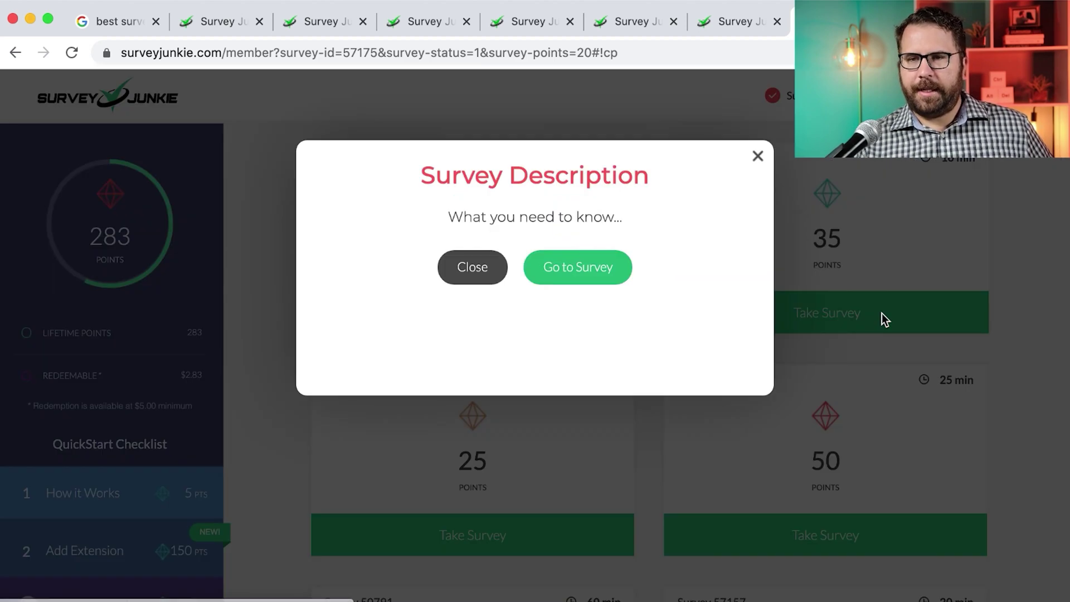
Launch Survey 56343, choose English, and continue past the intro and privacy notice pages
{"action": "left_click", "coordinate": [577, 268]}
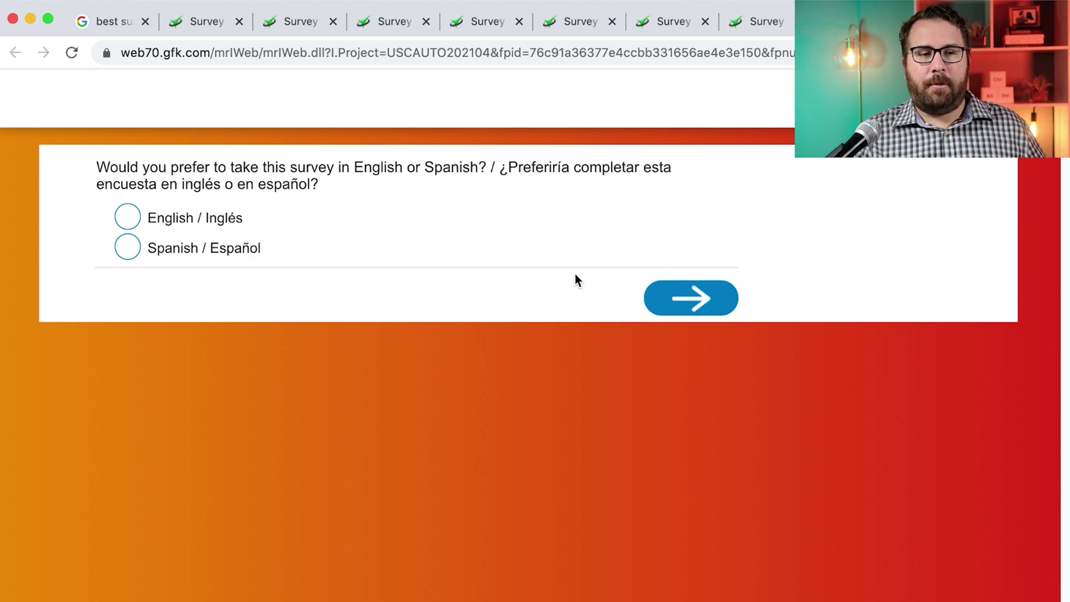
{"action": "left_click", "coordinate": [161, 218]}
{"action": "left_click", "coordinate": [667, 295]}
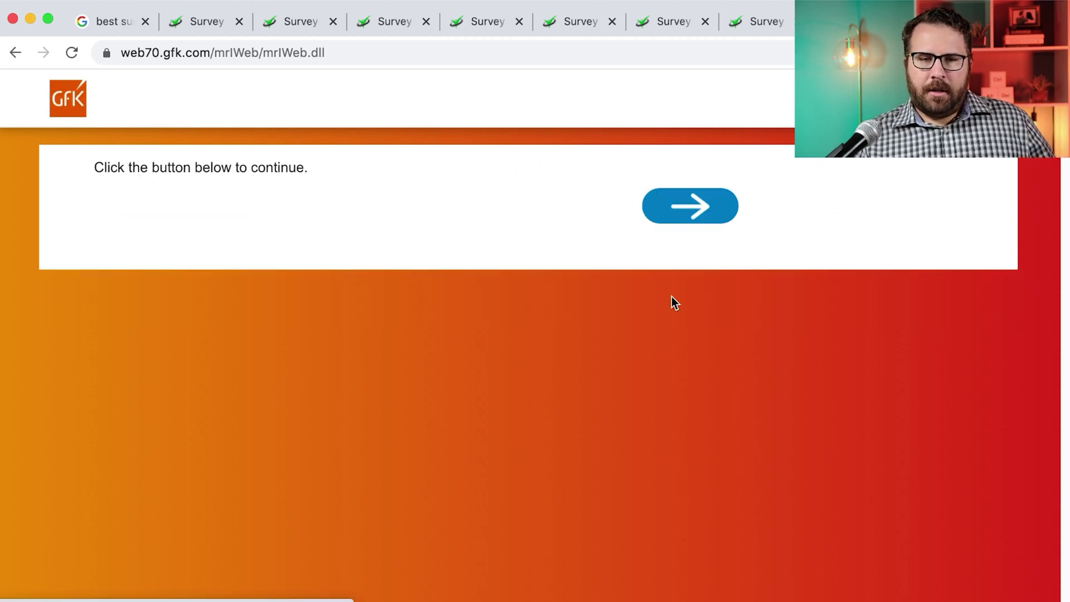
{"action": "left_click", "coordinate": [676, 208]}
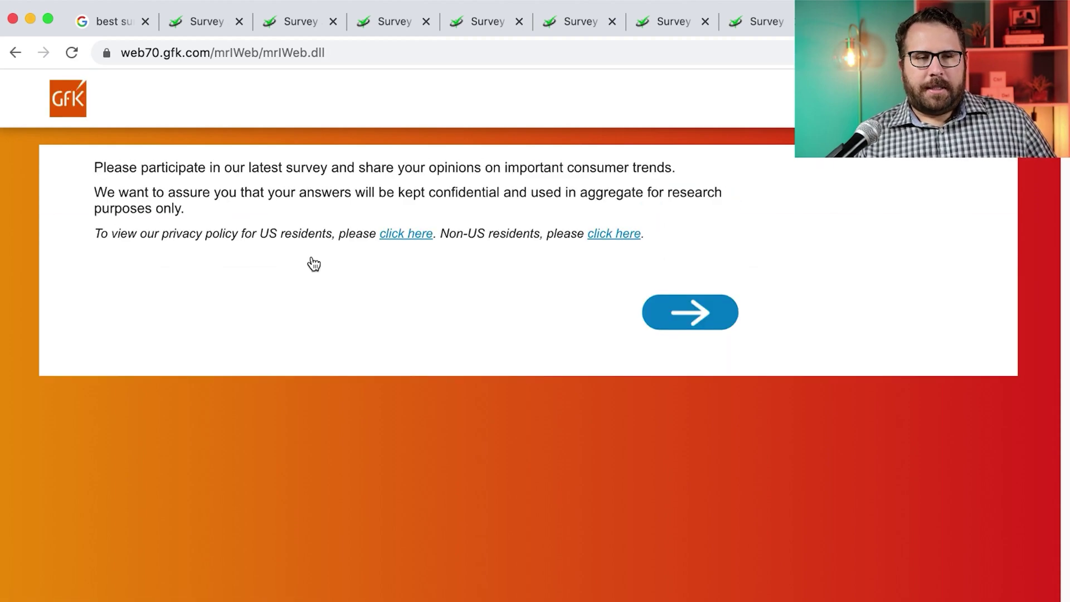
{"action": "left_click", "coordinate": [693, 326]}
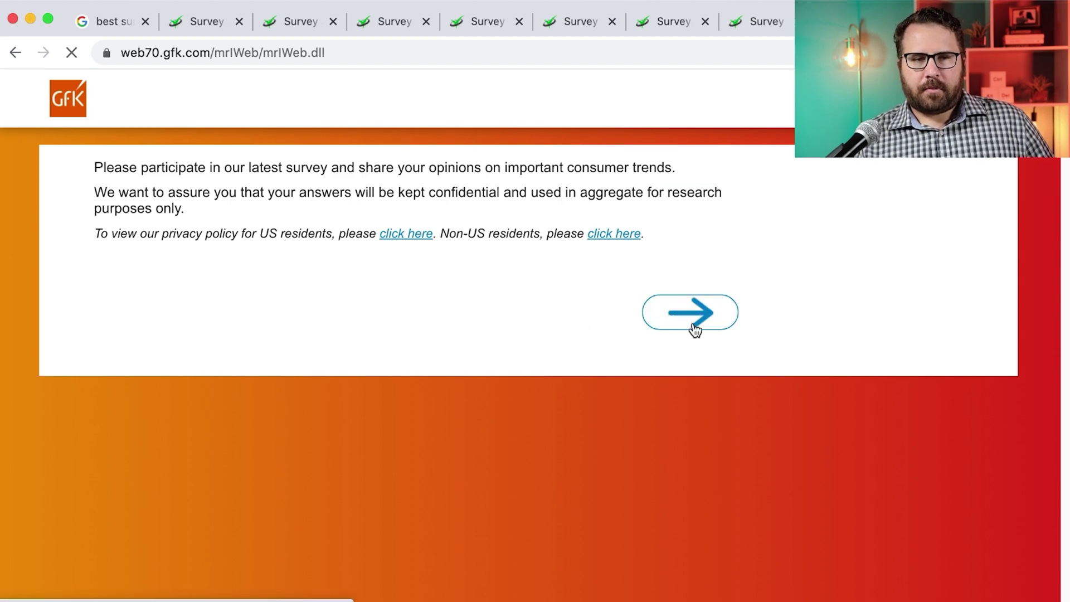
{"action": "left_click", "coordinate": [695, 221]}
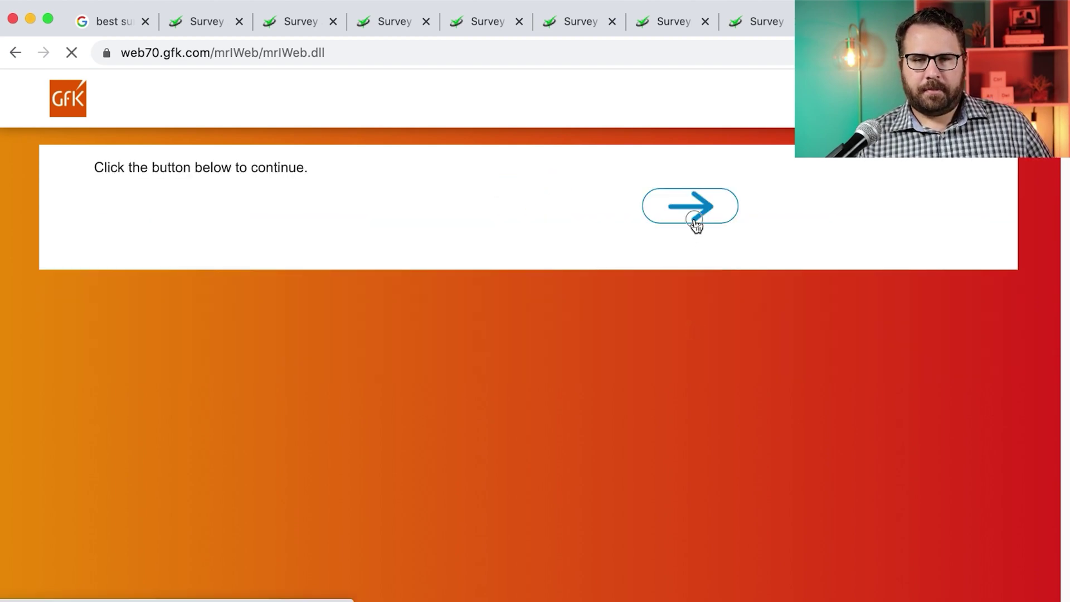
Answer None of the above for the animals and Yes to Hispanic origin, then advance past income
{"action": "scroll", "coordinate": [399, 312], "scroll_direction": "down", "scroll_amount": 2}
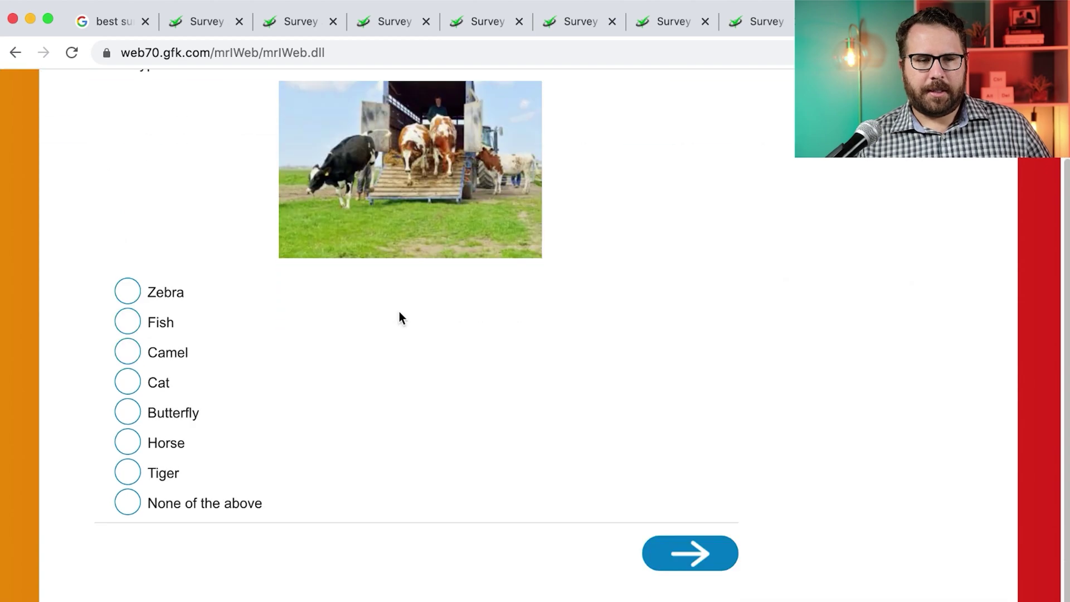
{"action": "left_click", "coordinate": [164, 504]}
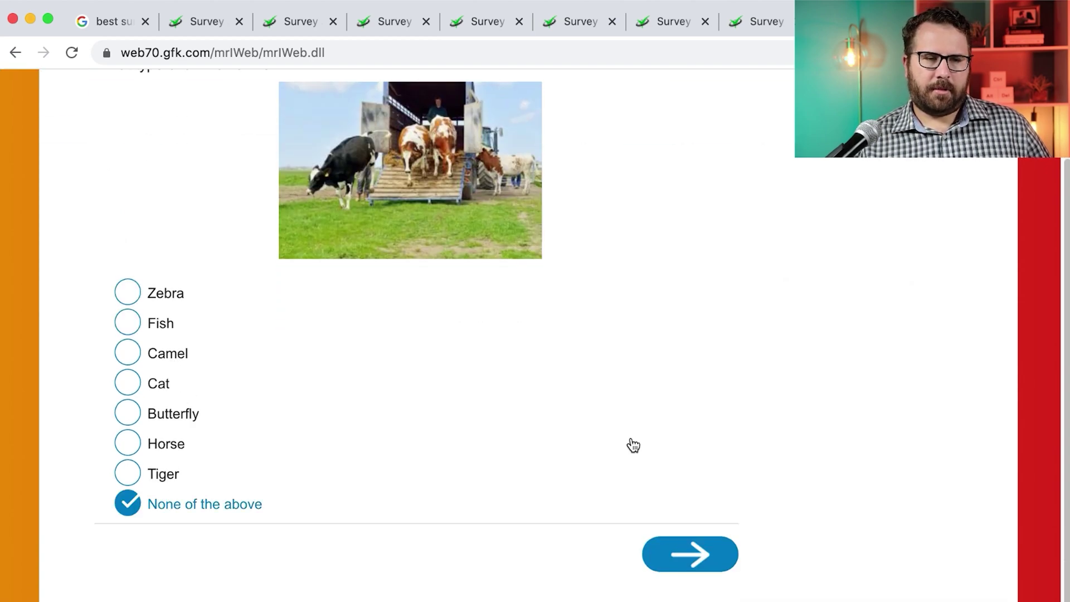
{"action": "left_click", "coordinate": [686, 553]}
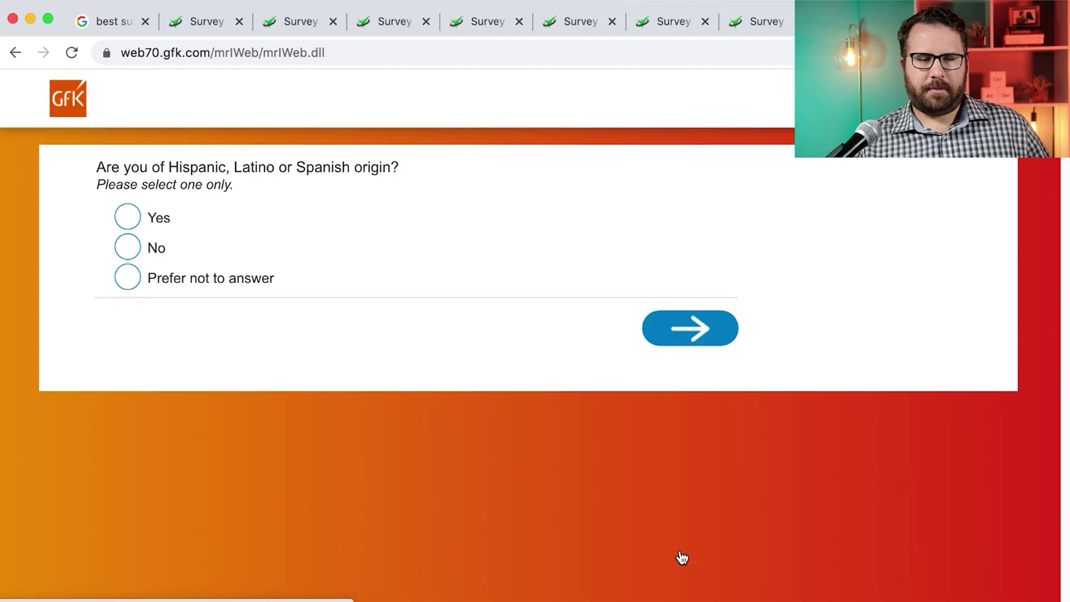
{"action": "left_click", "coordinate": [156, 221]}
{"action": "left_click", "coordinate": [719, 340]}
{"action": "left_click", "coordinate": [241, 448]}
{"action": "left_click", "coordinate": [676, 527]}
Continue past the income follow-up and set the household size to 2
{"action": "left_click", "coordinate": [248, 283]}
{"action": "left_click", "coordinate": [690, 387]}
{"action": "left_click", "coordinate": [167, 248]}
{"action": "left_click", "coordinate": [123, 287]}
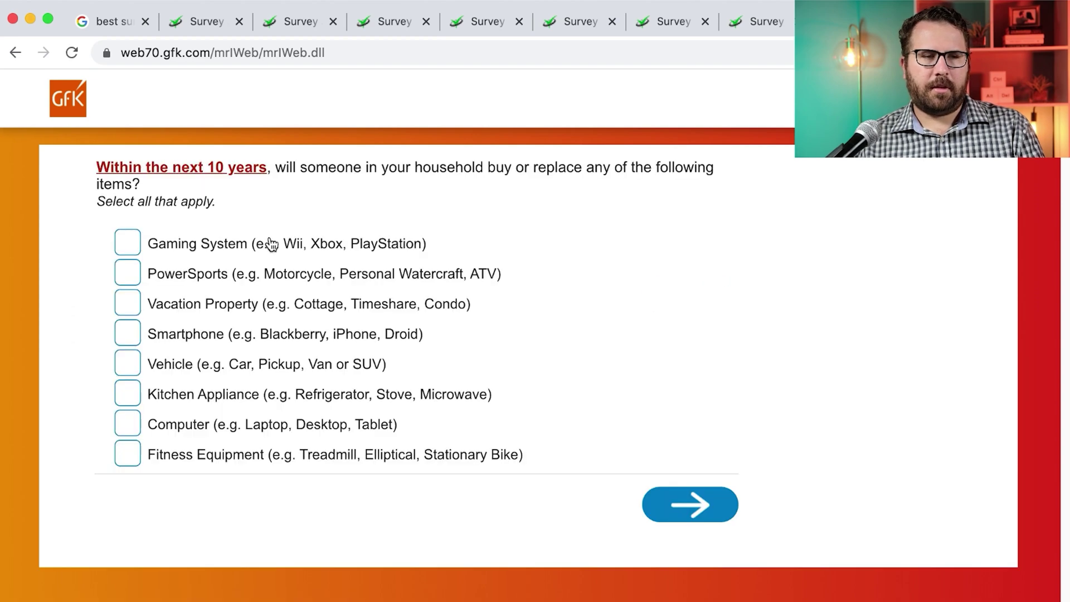
Add Gaming System, Vacation Property and Fitness Equipment as purchases; next vehicle Over 48 months
{"action": "left_click", "coordinate": [235, 256]}
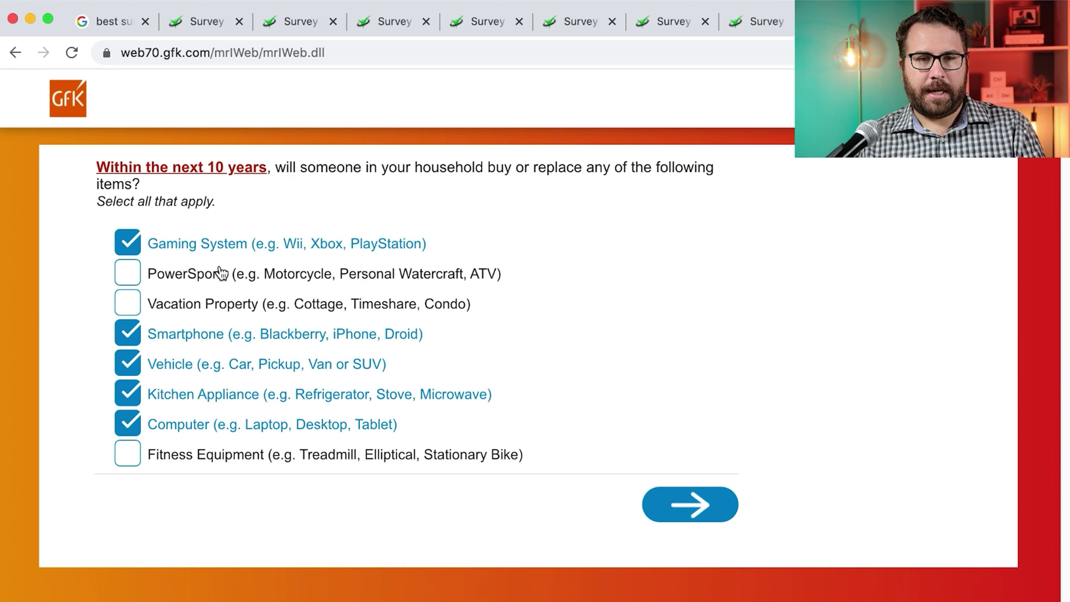
{"action": "left_click", "coordinate": [204, 308]}
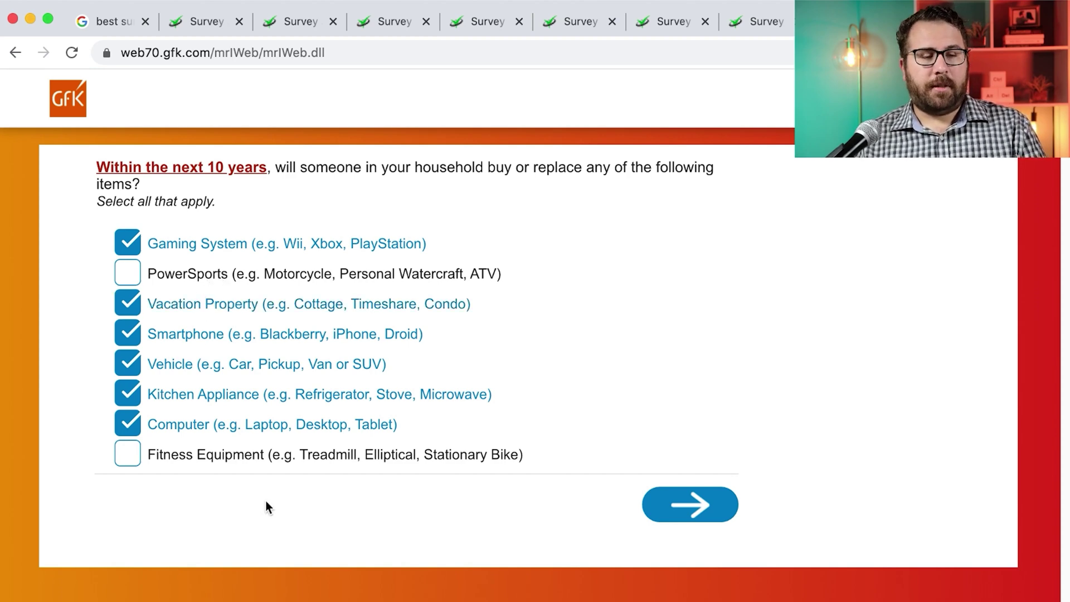
{"action": "left_click", "coordinate": [305, 455]}
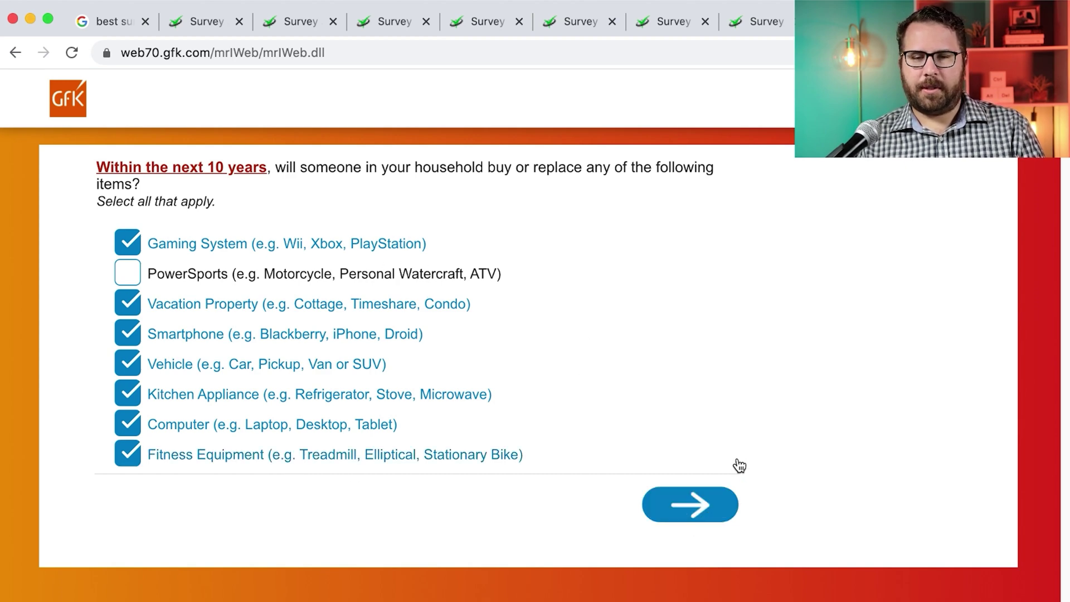
{"action": "left_click", "coordinate": [691, 501]}
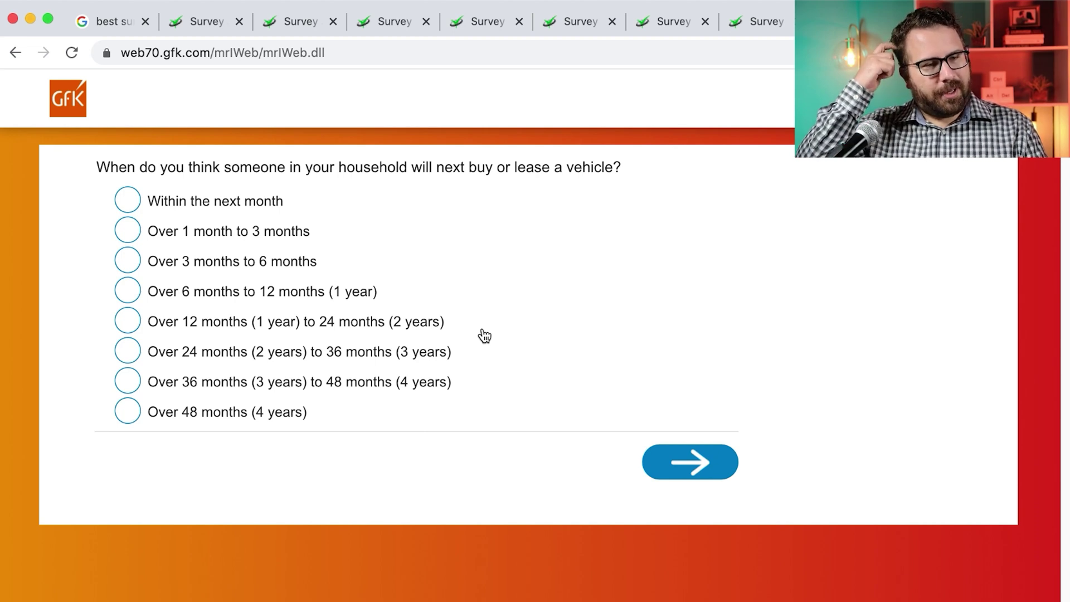
{"action": "left_click", "coordinate": [217, 412]}
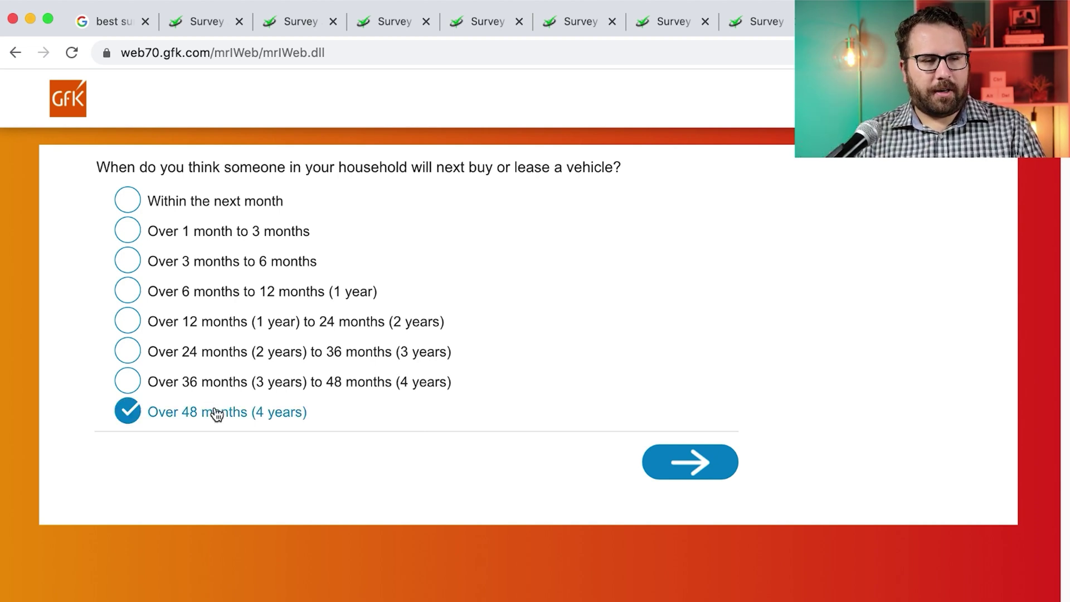
{"action": "left_click", "coordinate": [670, 464]}
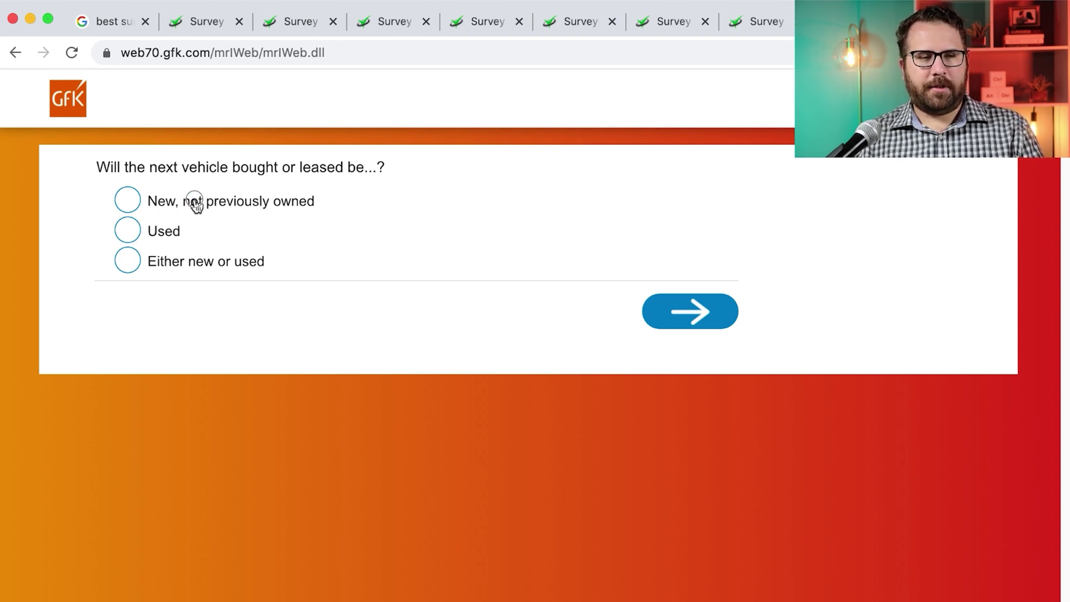
Choose a new vehicle, driven by the respondent less than 50% of the time
{"action": "left_click_drag", "start_coordinate": [198, 204], "coordinate": [190, 204]}
{"action": "left_click", "coordinate": [691, 331]}
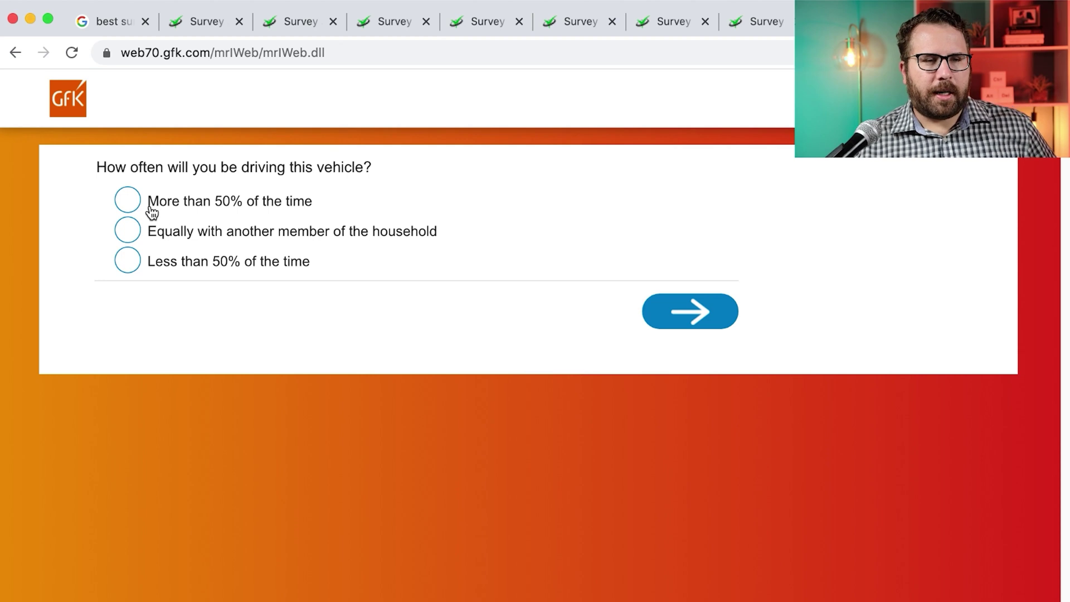
{"action": "left_click", "coordinate": [162, 266]}
{"action": "left_click", "coordinate": [695, 322]}
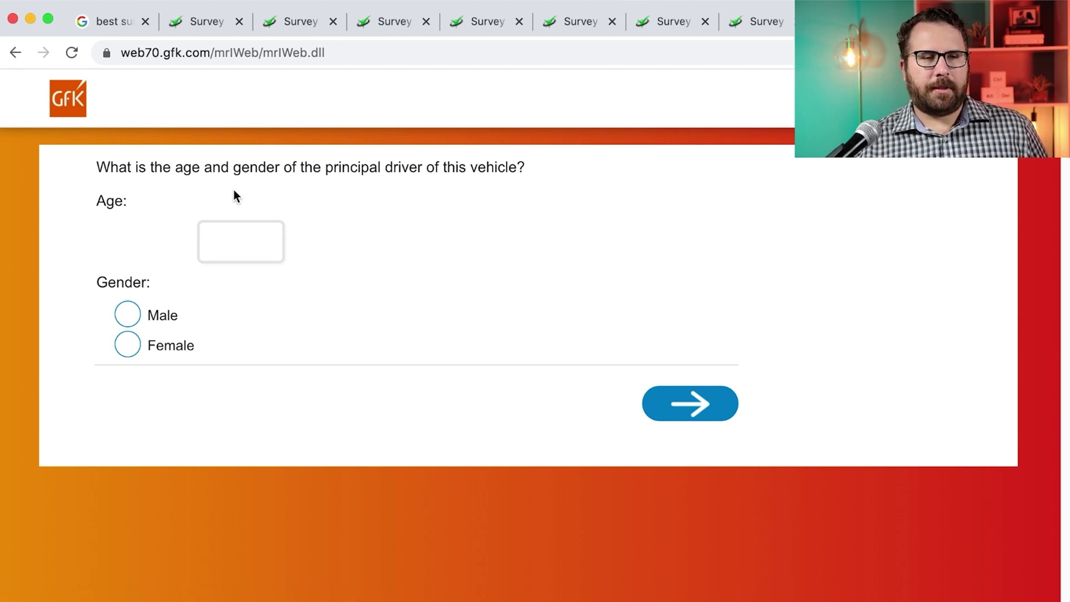
Enter the principal driver as age 32 and Female
{"action": "left_click", "coordinate": [231, 254]}
{"action": "type", "text": "32"}
{"action": "left_click", "coordinate": [126, 343]}
{"action": "left_click", "coordinate": [703, 405]}
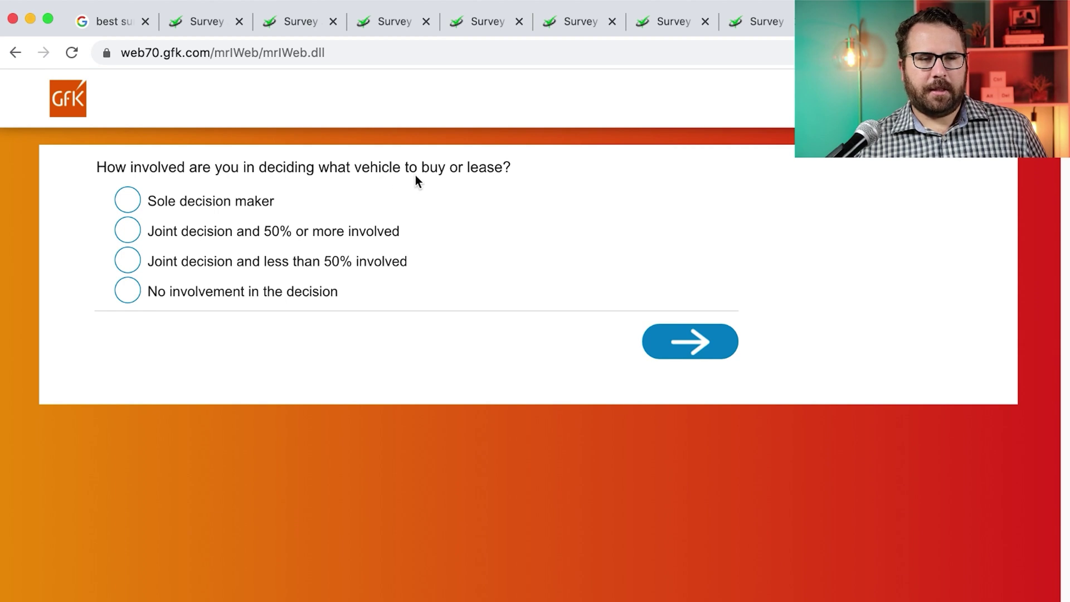
Choose Joint decision with 50% or more involvement and answer No to a recent purchase
{"action": "left_click", "coordinate": [329, 229]}
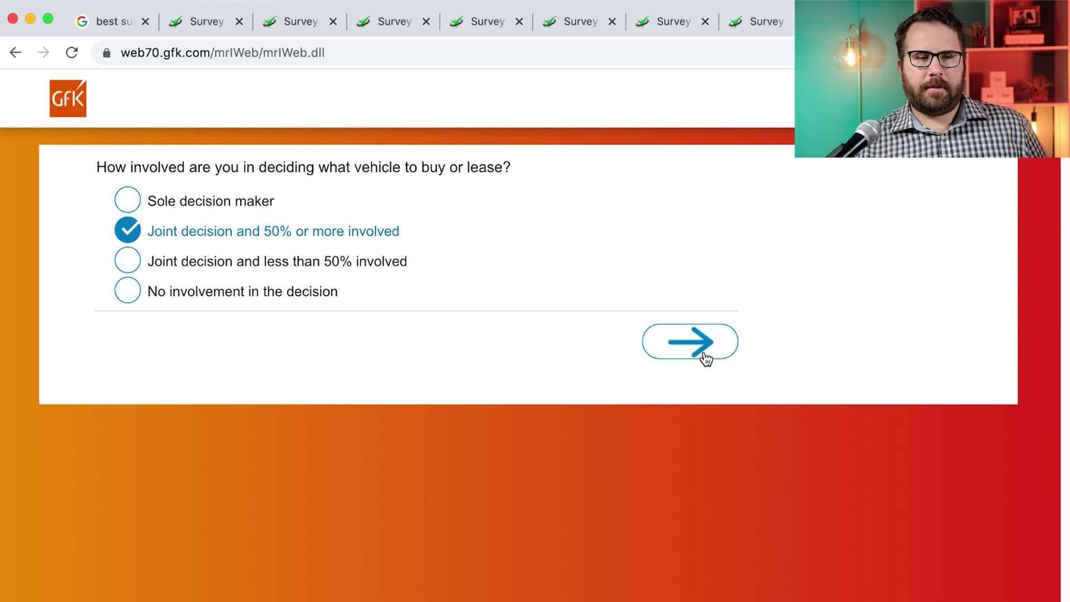
{"action": "left_click", "coordinate": [695, 354]}
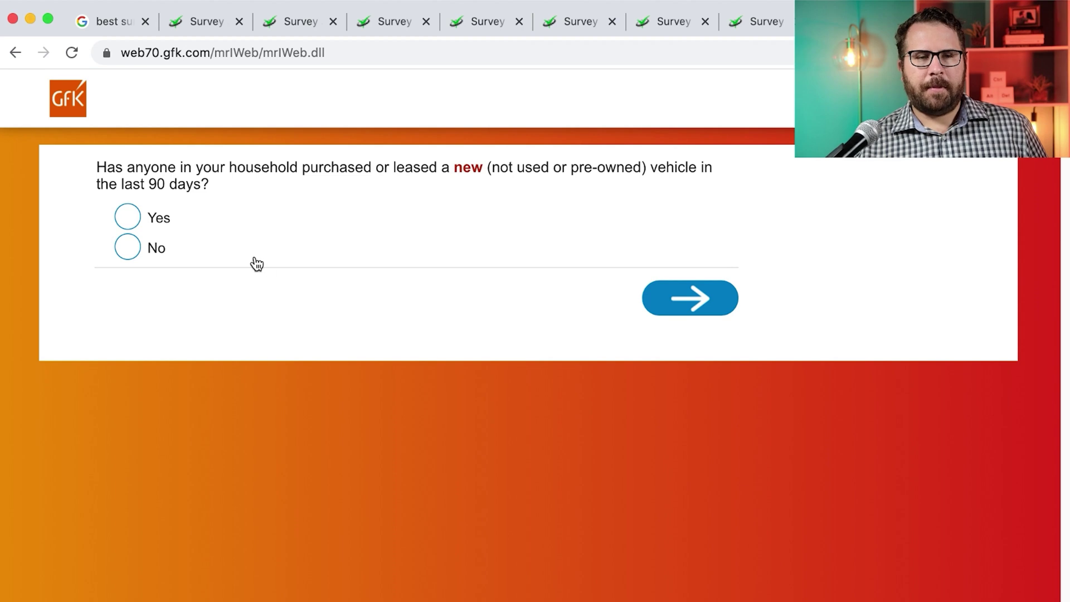
{"action": "left_click", "coordinate": [152, 251]}
{"action": "left_click", "coordinate": [685, 299]}
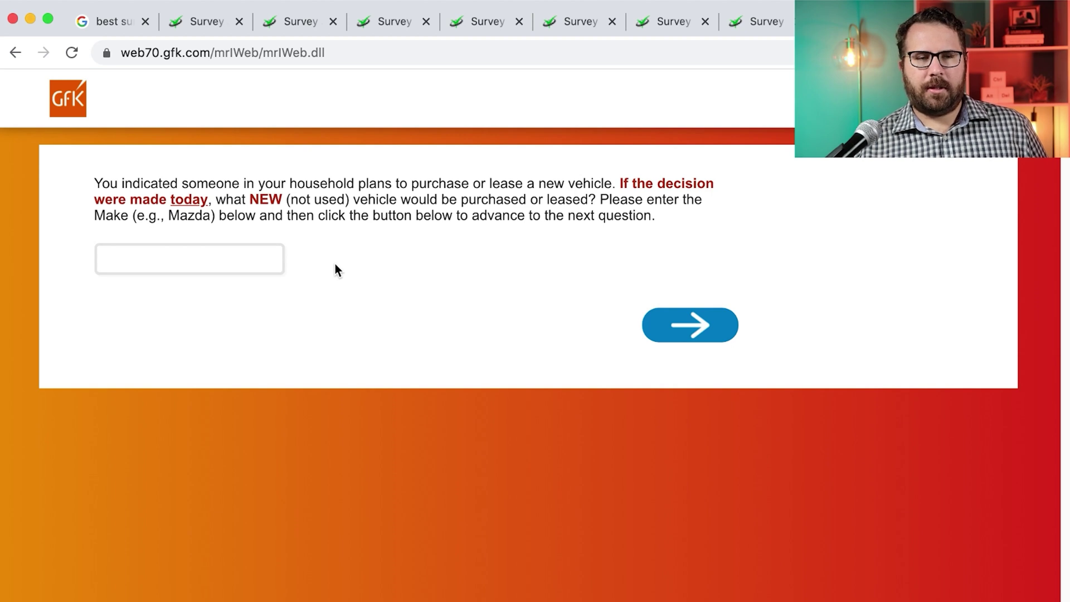
Enter Honda as the vehicle make and pick Odyssey from the model list
{"action": "left_click", "coordinate": [263, 258]}
{"action": "type", "text": "Honda"}
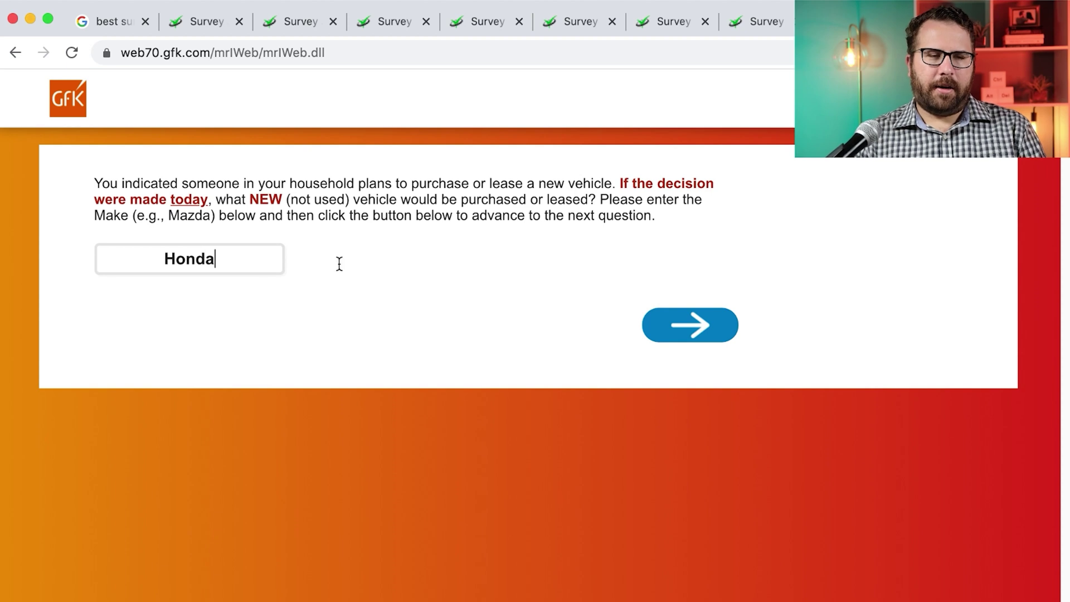
{"action": "left_click", "coordinate": [690, 317]}
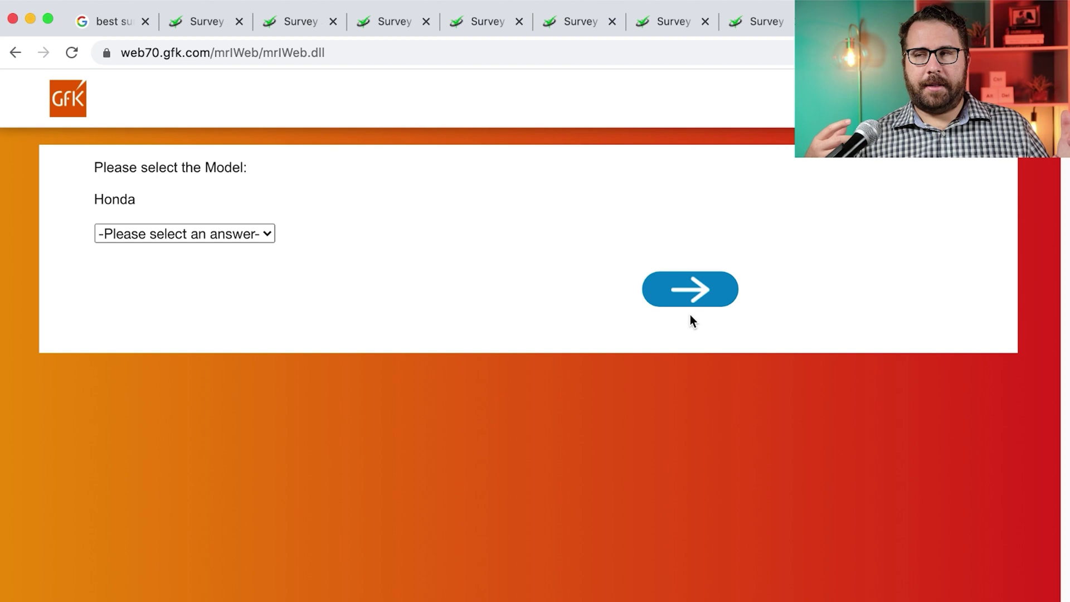
{"action": "left_click", "coordinate": [189, 230]}
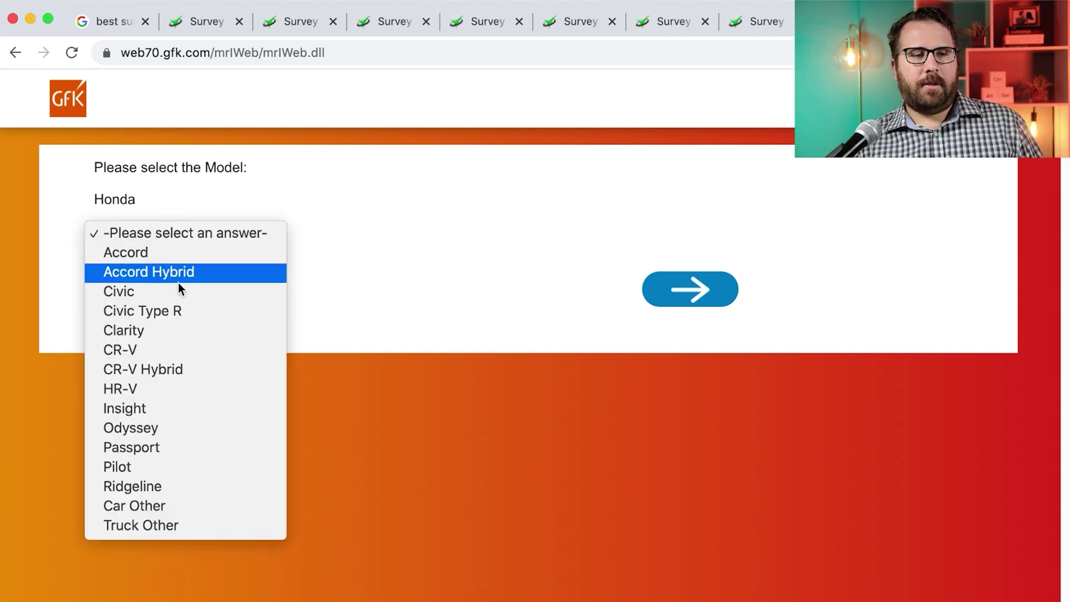
{"action": "left_click", "coordinate": [150, 432]}
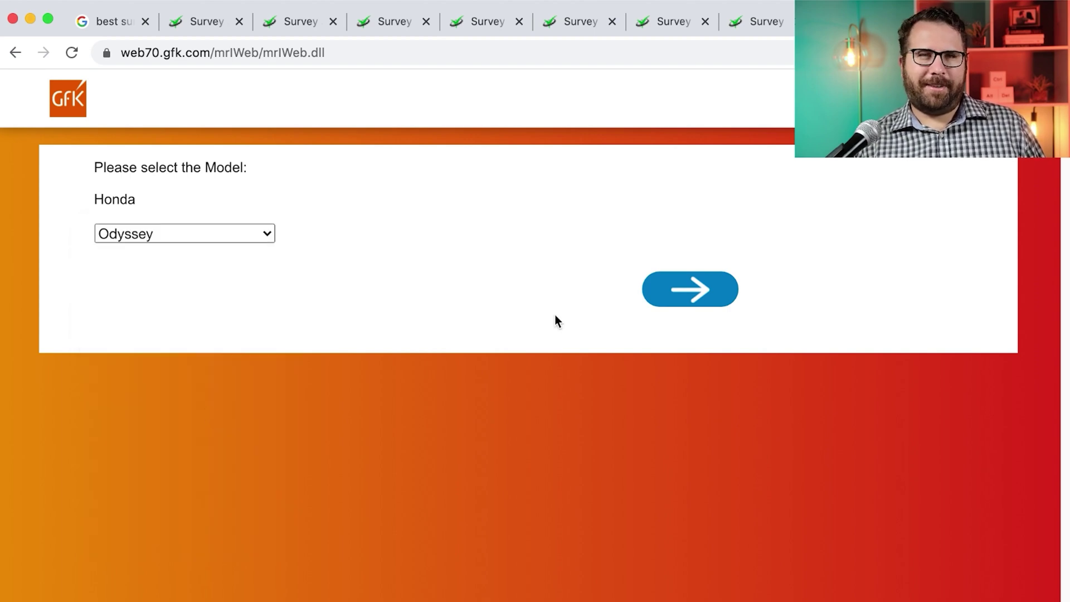
{"action": "left_click", "coordinate": [698, 298]}
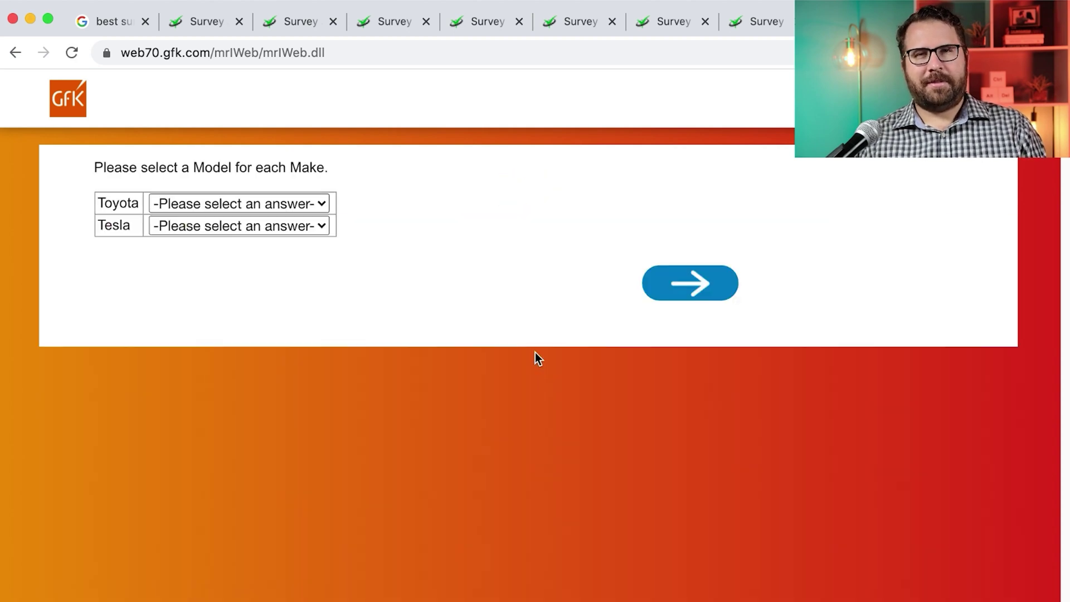
Pick Sienna for Toyota and Car Other for Tesla, then choose Toyota Sienna as the fallback
{"action": "left_click", "coordinate": [295, 205]}
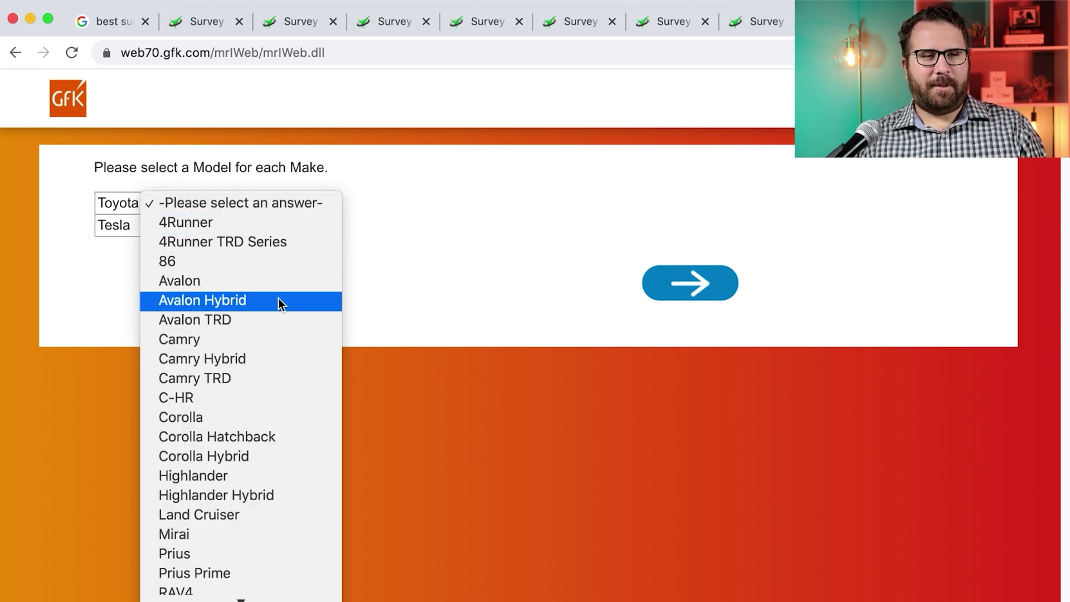
{"action": "scroll", "coordinate": [270, 387], "scroll_direction": "down", "scroll_amount": 5}
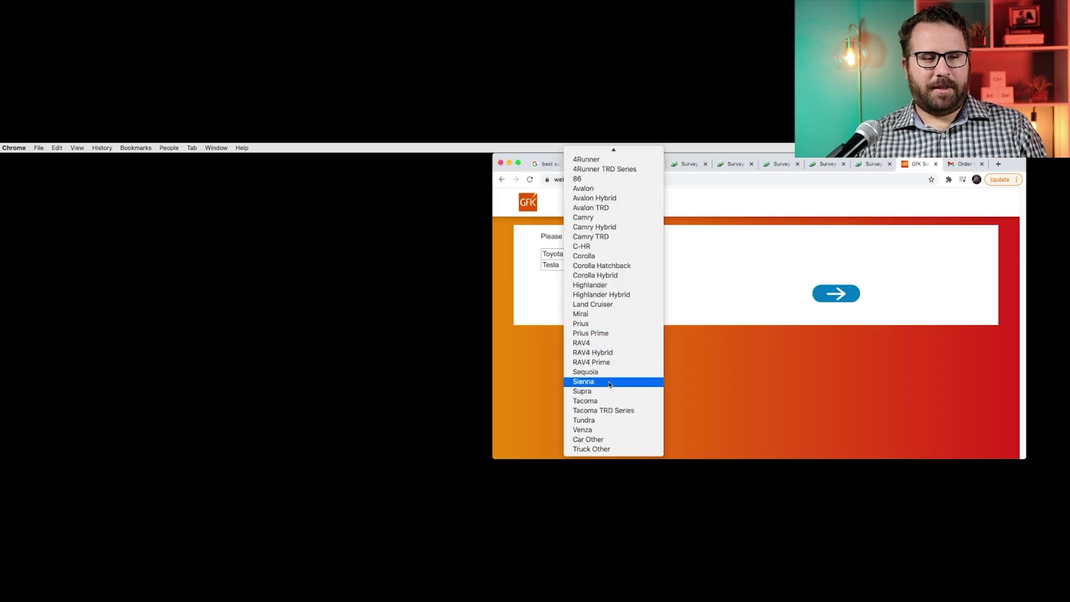
{"action": "left_click", "coordinate": [613, 381]}
{"action": "left_click", "coordinate": [630, 267]}
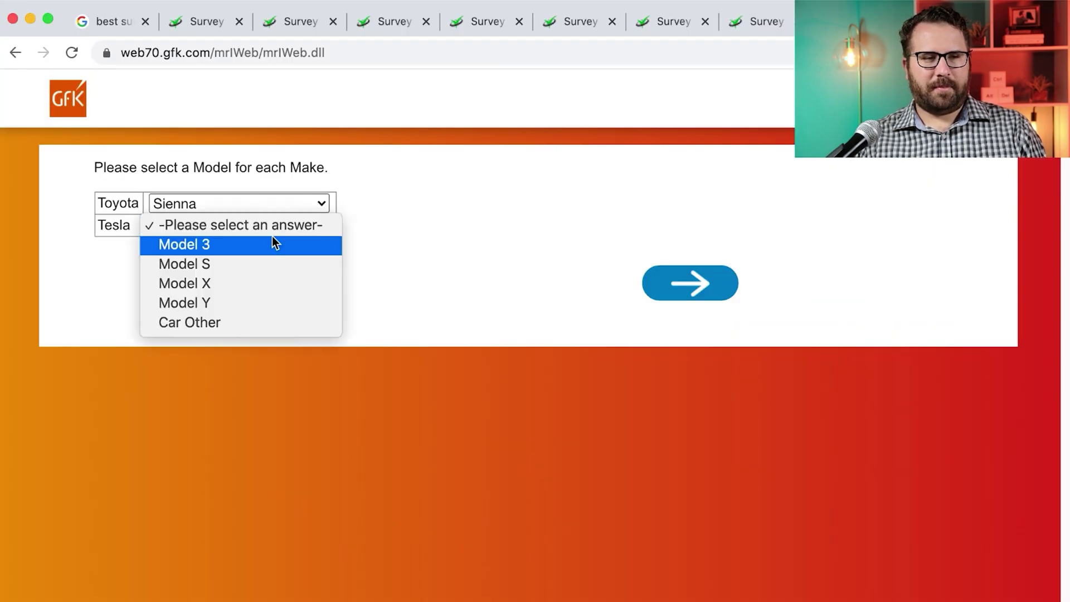
{"action": "left_click", "coordinate": [239, 321]}
{"action": "left_click", "coordinate": [674, 291]}
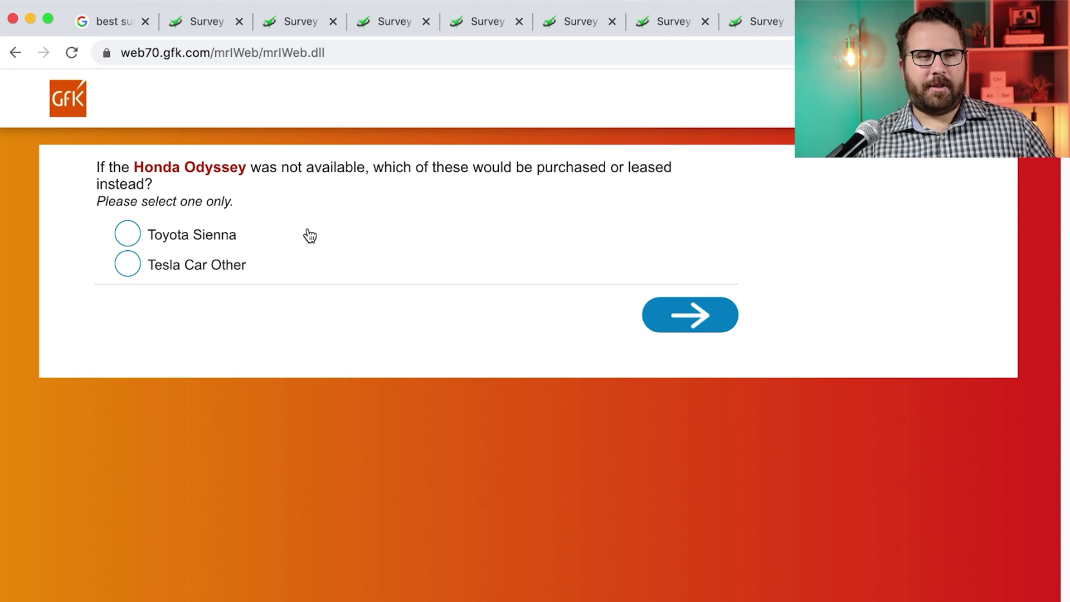
{"action": "left_click", "coordinate": [213, 237]}
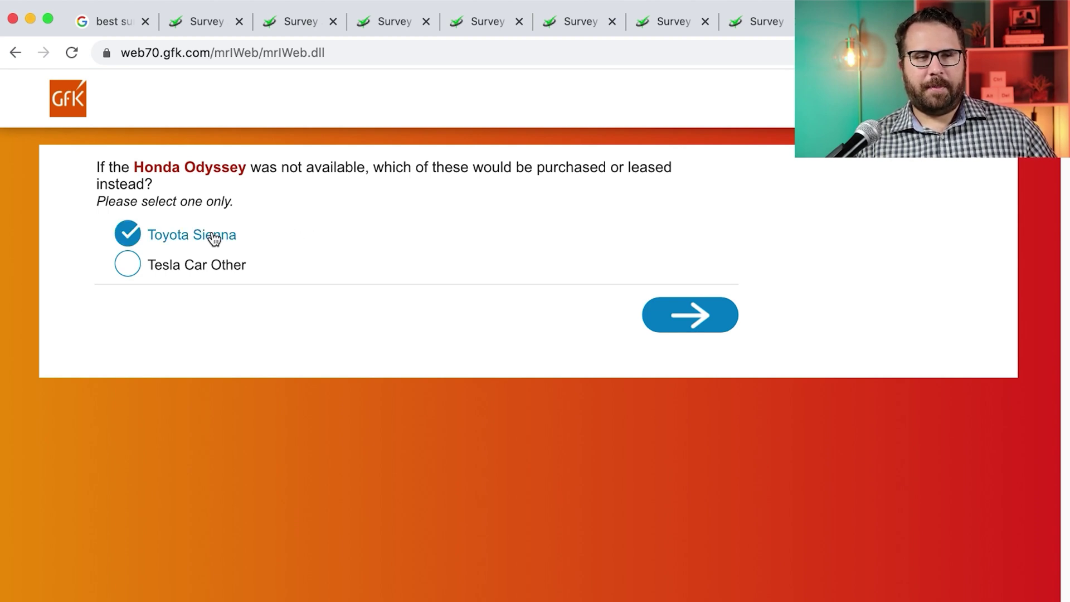
{"action": "left_click", "coordinate": [687, 313]}
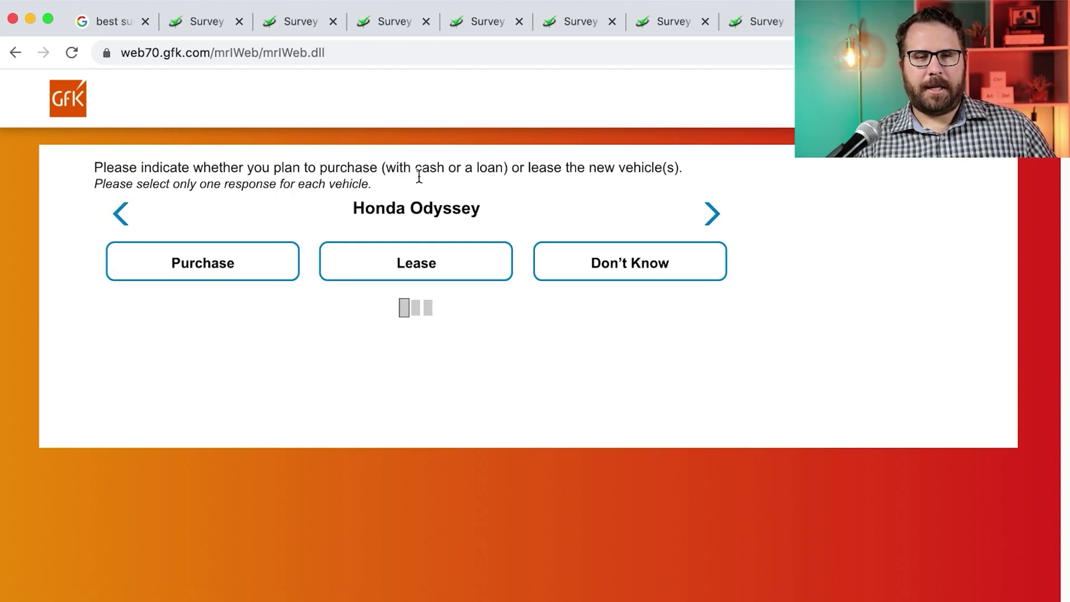
Mark the Honda Odyssey, Toyota Sienna and Tesla Car Other each as a purchase
{"action": "left_click", "coordinate": [258, 267]}
{"action": "left_click", "coordinate": [293, 271]}
{"action": "left_click", "coordinate": [268, 274]}
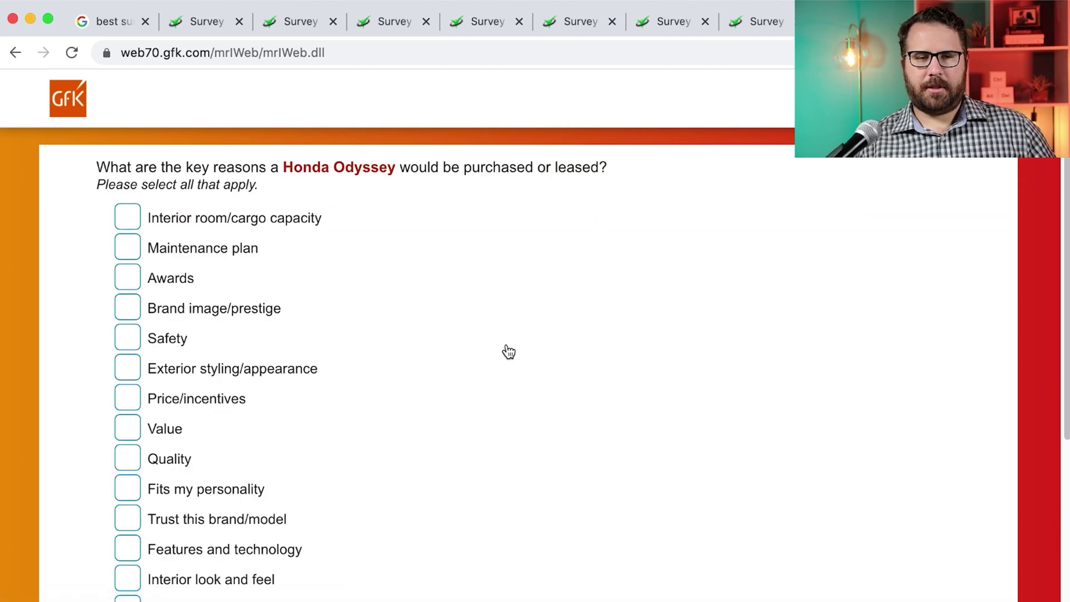
{"action": "scroll", "coordinate": [509, 351], "scroll_direction": "down", "scroll_amount": 3}
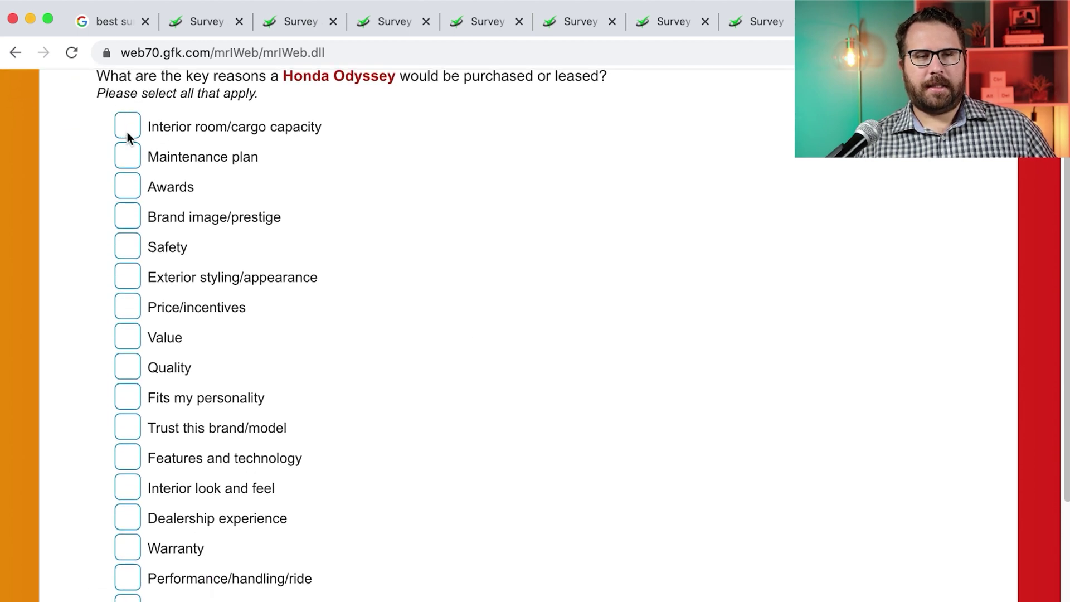
Tick Interior room/cargo capacity and five more key reasons for choosing the Odyssey
{"action": "left_click", "coordinate": [126, 131]}
{"action": "scroll", "coordinate": [289, 186], "scroll_direction": "down", "scroll_amount": 1}
{"action": "scroll", "coordinate": [275, 189], "scroll_direction": "down", "scroll_amount": 3}
{"action": "left_click", "coordinate": [127, 107]}
{"action": "left_click", "coordinate": [128, 170]}
{"action": "left_click", "coordinate": [127, 201]}
{"action": "left_click", "coordinate": [128, 289]}
{"action": "left_click", "coordinate": [128, 318]}
{"action": "left_click", "coordinate": [690, 579]}
Choose Traditional Gas Engine, say no models were added recently, and answer the activities question
{"action": "left_click", "coordinate": [128, 234]}
{"action": "left_click", "coordinate": [690, 525]}
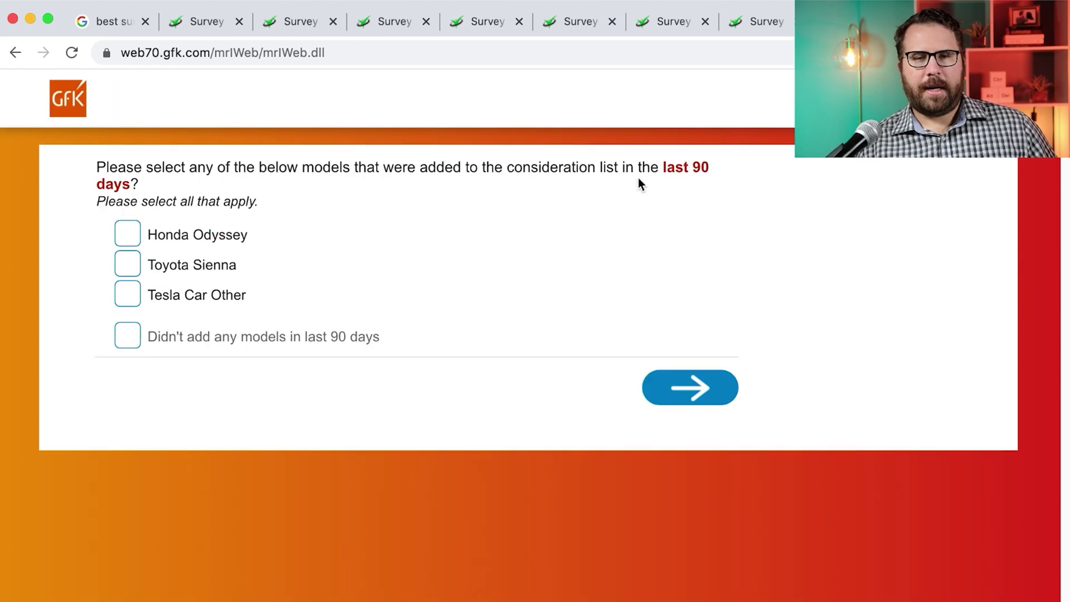
{"action": "left_click", "coordinate": [127, 334]}
{"action": "left_click", "coordinate": [690, 387]}
{"action": "left_click", "coordinate": [128, 234]}
{"action": "left_click", "coordinate": [690, 592]}
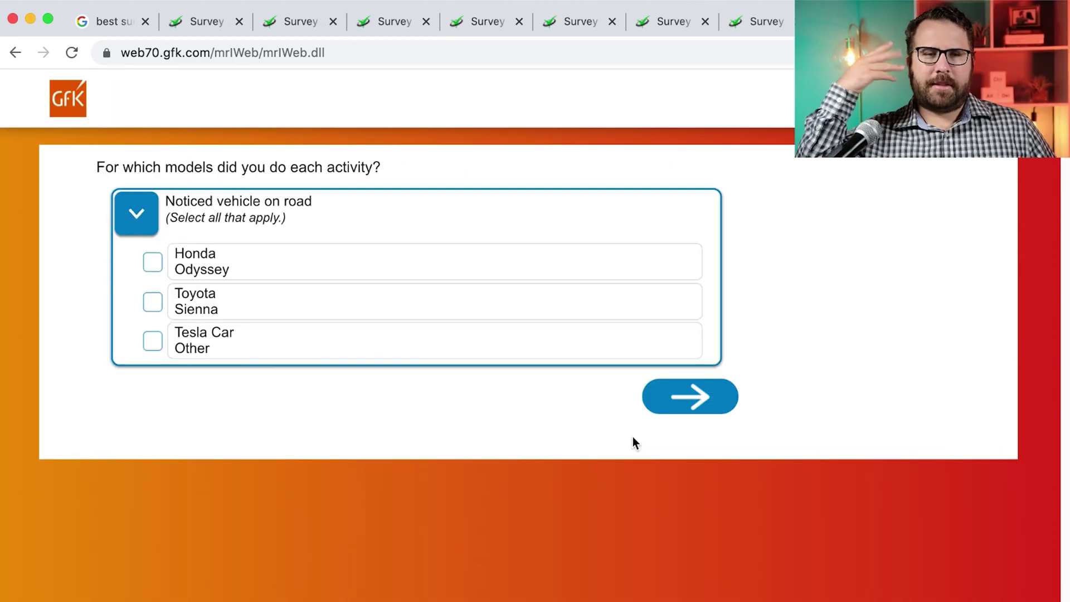
Answer the activity-models, information-sources and Odyssey household questions
{"action": "left_click", "coordinate": [152, 260]}
{"action": "left_click", "coordinate": [690, 394]}
{"action": "left_click", "coordinate": [127, 234]}
{"action": "left_click", "coordinate": [690, 590]}
{"action": "left_click", "coordinate": [128, 217]}
{"action": "left_click", "coordinate": [690, 328]}
Answer the number of children and number of adults questions
{"action": "left_click", "coordinate": [183, 231]}
{"action": "left_click", "coordinate": [585, 406]}
{"action": "left_click", "coordinate": [690, 290]}
{"action": "left_click", "coordinate": [690, 499]}
{"action": "left_click", "coordinate": [690, 499]}
{"action": "left_click", "coordinate": [690, 535]}
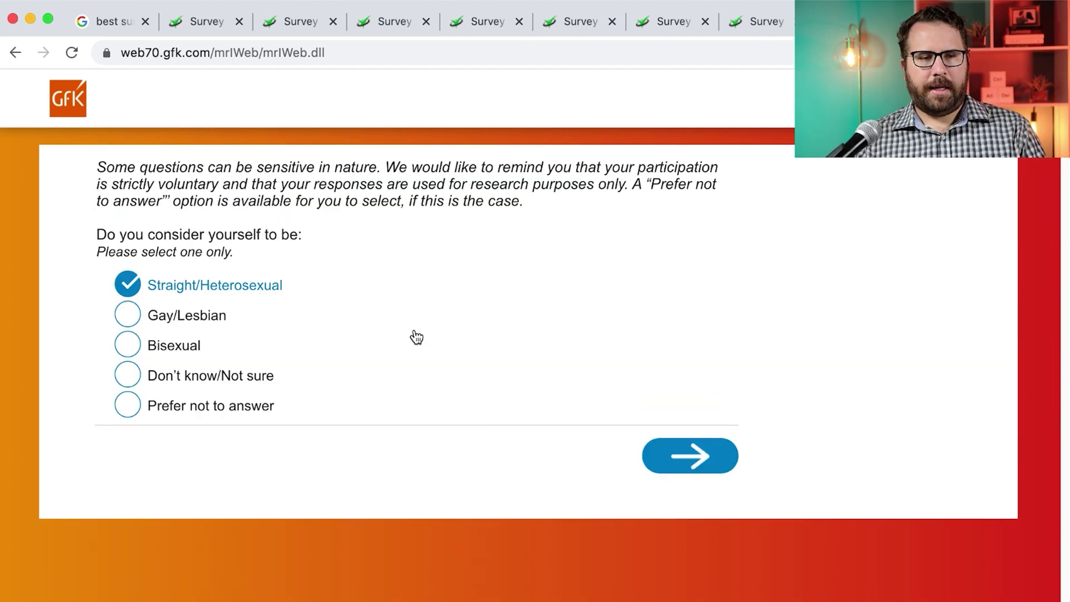
Give Straight/Heterosexual orientation, an education level, and Manager/executive occupation
{"action": "left_click", "coordinate": [275, 293]}
{"action": "left_click", "coordinate": [689, 454]}
{"action": "left_click", "coordinate": [322, 487]}
{"action": "left_click", "coordinate": [689, 592]}
{"action": "left_click", "coordinate": [206, 183]}
{"action": "left_click", "coordinate": [700, 591]}
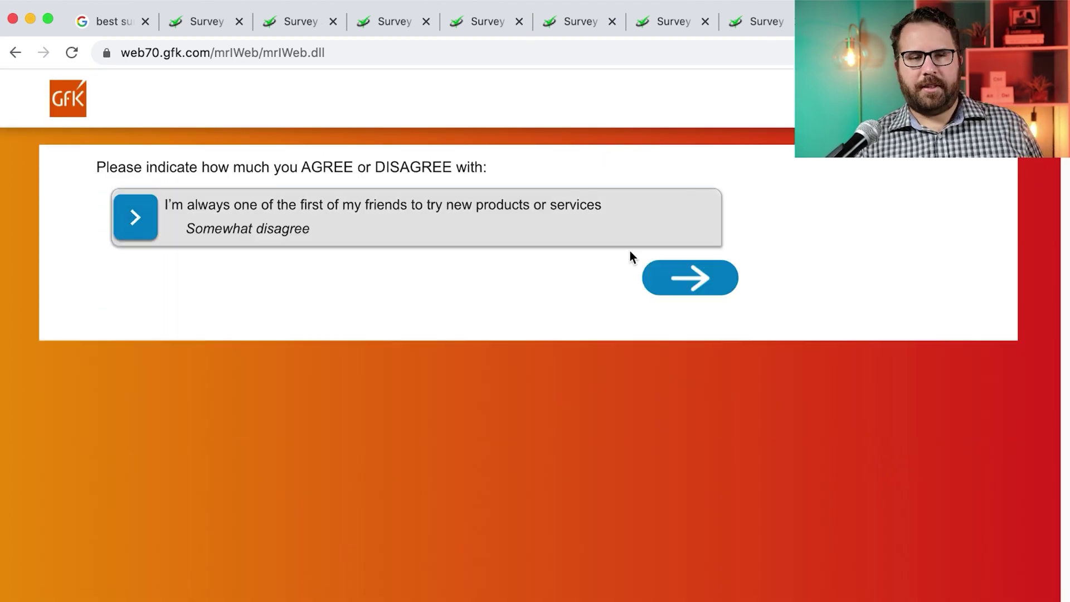
Answer Somewhat disagree to the statement and rate familiarity with Ford and other makes
{"action": "left_click", "coordinate": [690, 277]}
{"action": "left_click", "coordinate": [470, 246]}
{"action": "left_click", "coordinate": [588, 250]}
{"action": "left_click", "coordinate": [586, 252]}
{"action": "left_click", "coordinate": [582, 252]}
{"action": "left_click", "coordinate": [353, 252]}
{"action": "left_click", "coordinate": [461, 245]}
Rate advertising seen for Hyundai and other makes, including No Advertising at All for FIAT
{"action": "left_click", "coordinate": [336, 244]}
{"action": "left_click", "coordinate": [337, 246]}
{"action": "left_click", "coordinate": [595, 248]}
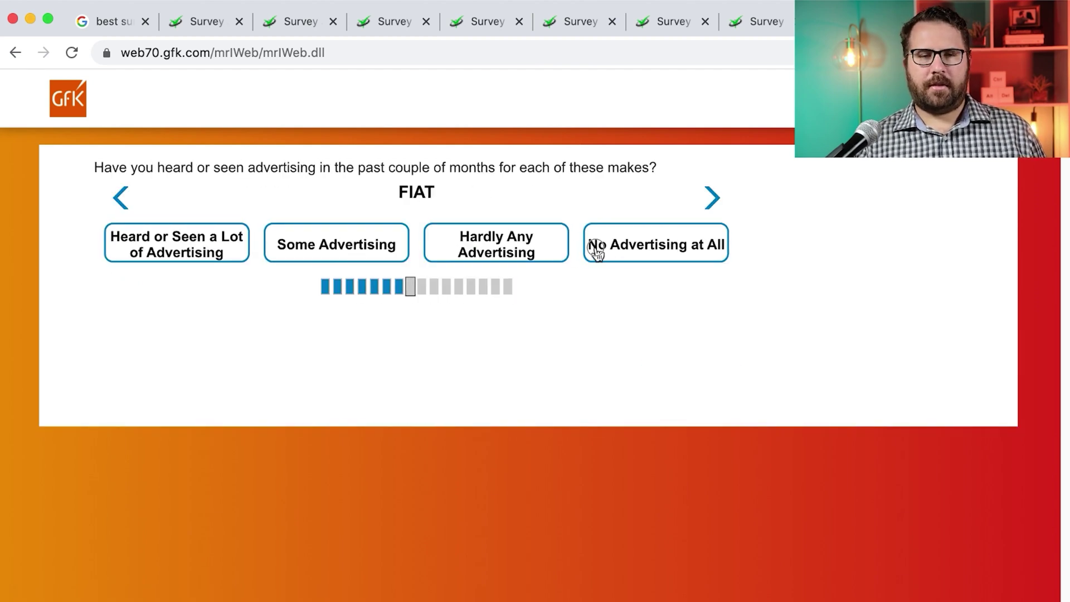
{"action": "left_click", "coordinate": [594, 248]}
{"action": "left_click", "coordinate": [594, 249]}
{"action": "left_click", "coordinate": [594, 249]}
{"action": "left_click", "coordinate": [520, 243]}
{"action": "left_click", "coordinate": [520, 243]}
Give overall opinions of the makes, then rate Volvo Fun to drive and Affordable as Might Apply
{"action": "left_click", "coordinate": [431, 245]}
{"action": "left_click", "coordinate": [544, 242]}
{"action": "left_click", "coordinate": [440, 245]}
{"action": "left_click", "coordinate": [440, 245]}
{"action": "left_click", "coordinate": [686, 300]}
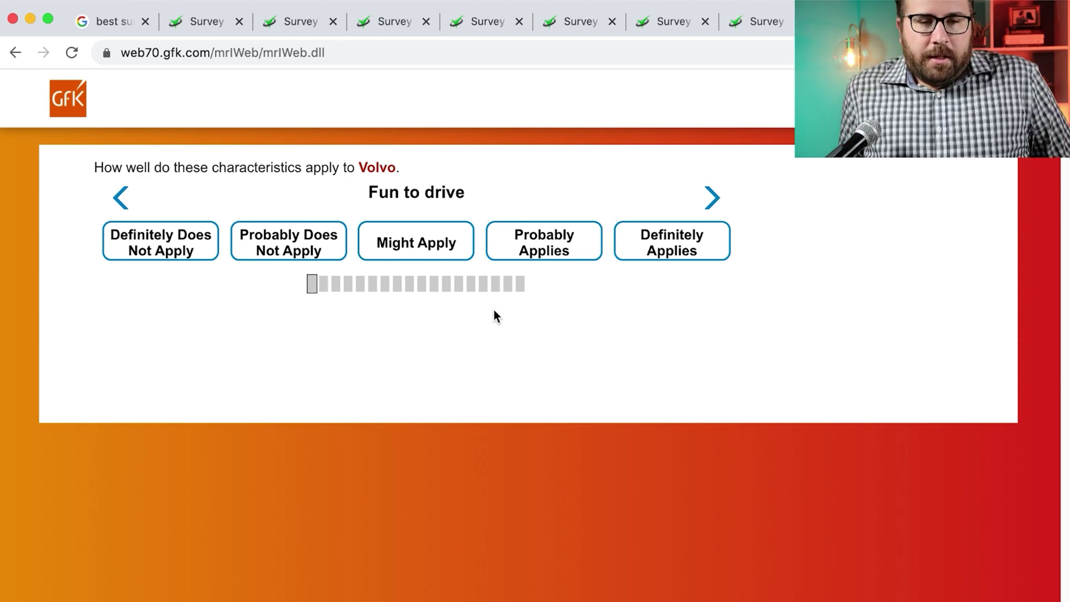
{"action": "left_click", "coordinate": [397, 254]}
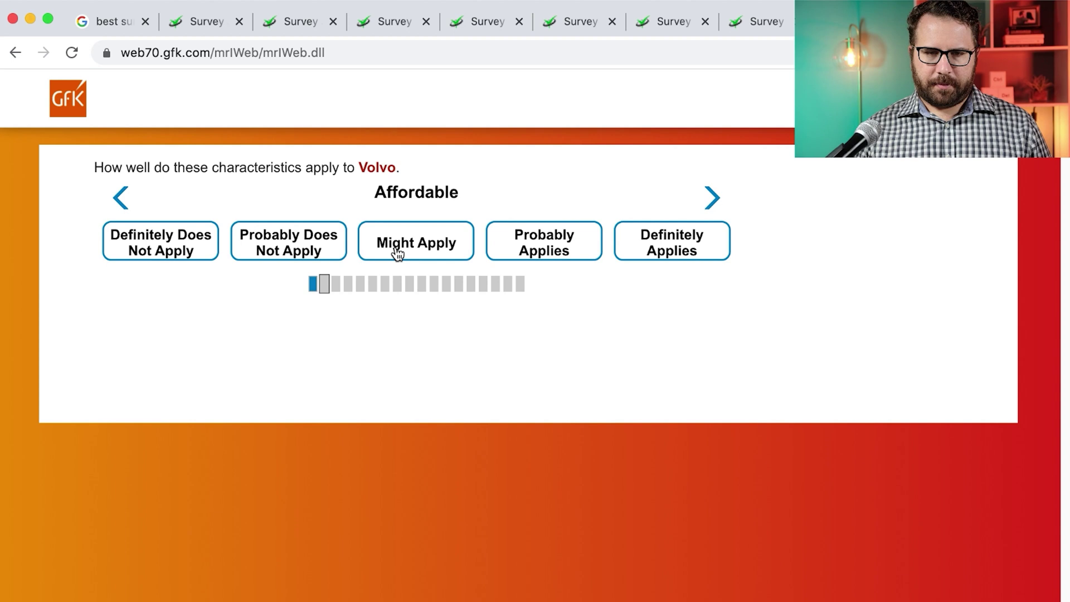
{"action": "left_click", "coordinate": [397, 254]}
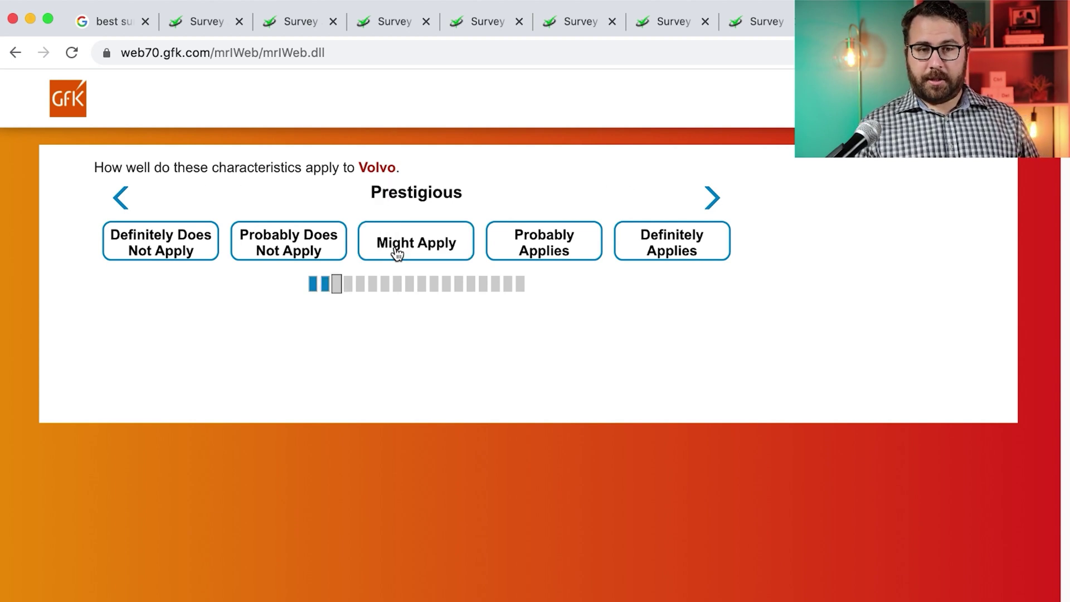
Rate Volvo's characteristics from Prestigious through Advanced features as Might Apply
{"action": "left_click", "coordinate": [397, 254]}
{"action": "left_click", "coordinate": [397, 254]}
{"action": "left_click", "coordinate": [397, 254]}
{"action": "left_click", "coordinate": [397, 254]}
{"action": "left_click", "coordinate": [398, 253]}
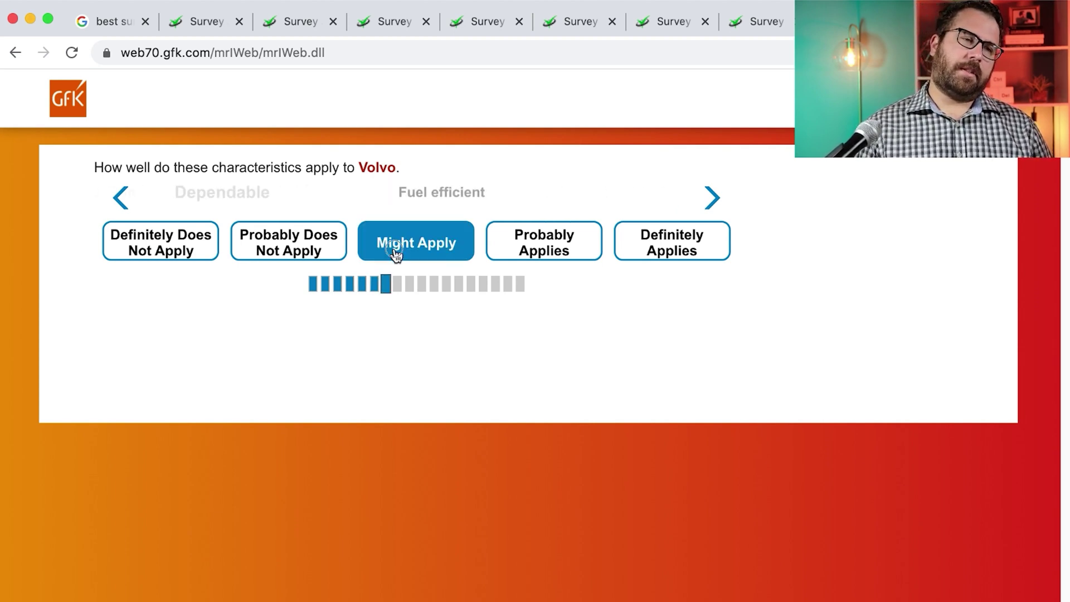
{"action": "left_click", "coordinate": [396, 253]}
{"action": "left_click", "coordinate": [396, 254]}
{"action": "left_click", "coordinate": [396, 254]}
{"action": "left_click", "coordinate": [397, 254]}
{"action": "left_click", "coordinate": [396, 254]}
{"action": "left_click", "coordinate": [396, 253]}
{"action": "left_click", "coordinate": [396, 254]}
{"action": "left_click", "coordinate": [396, 254]}
{"action": "left_click", "coordinate": [396, 253]}
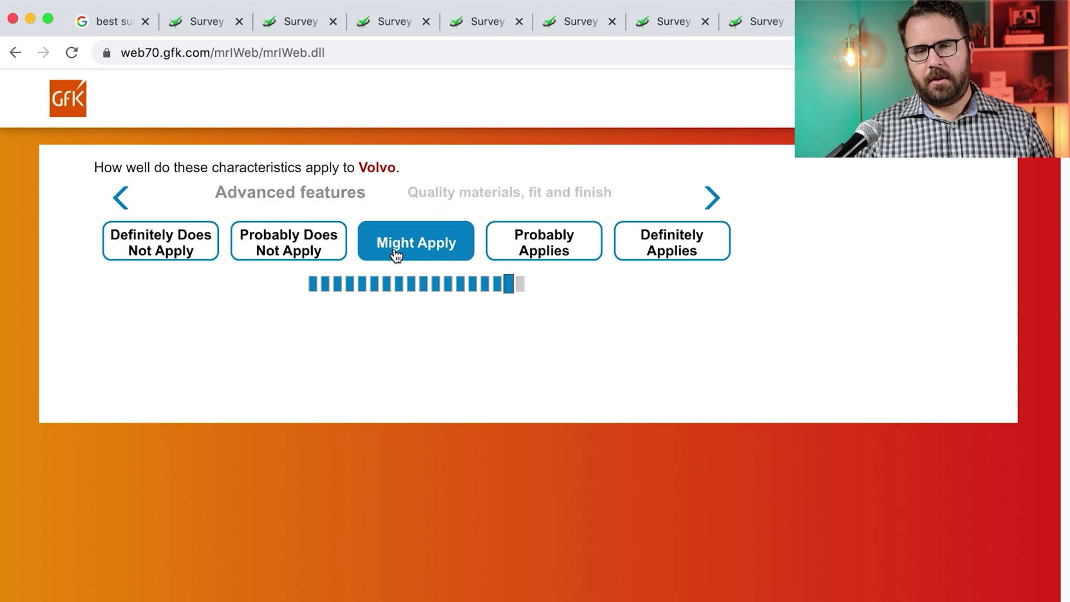
{"action": "left_click", "coordinate": [396, 254]}
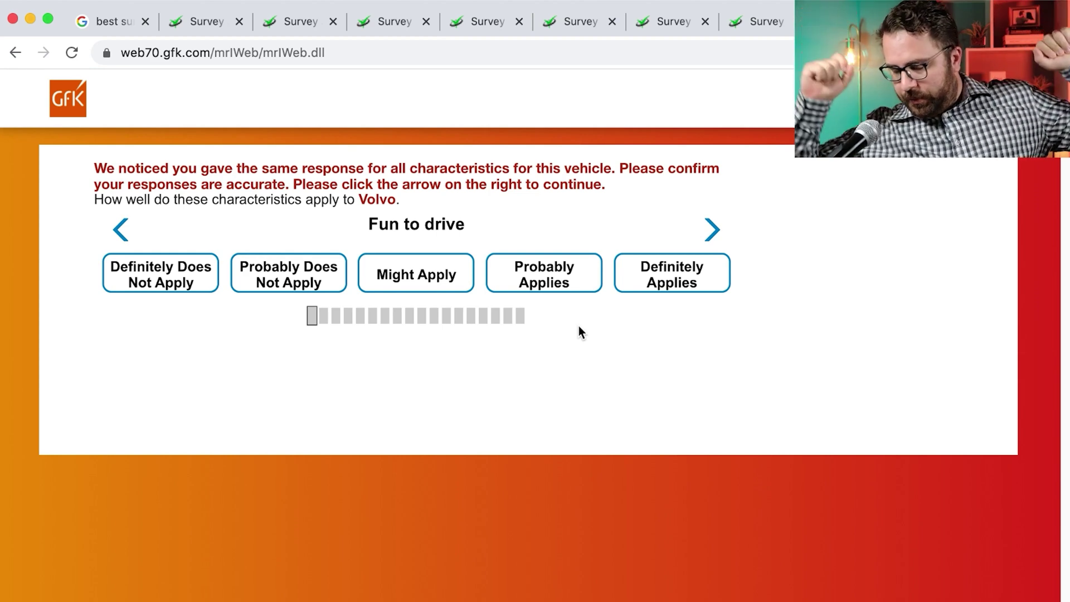
Re-rate the remaining Volvo characteristics with varied answers
{"action": "left_click", "coordinate": [425, 279]}
{"action": "left_click", "coordinate": [597, 279]}
{"action": "left_click", "coordinate": [597, 279]}
{"action": "left_click", "coordinate": [549, 282]}
{"action": "left_click", "coordinate": [550, 282]}
{"action": "left_click", "coordinate": [550, 282]}
{"action": "left_click", "coordinate": [453, 283]}
{"action": "left_click", "coordinate": [453, 282]}
{"action": "left_click", "coordinate": [453, 282]}
{"action": "left_click", "coordinate": [535, 282]}
{"action": "left_click", "coordinate": [535, 282]}
{"action": "left_click", "coordinate": [538, 279]}
Rate each Tesla characteristic, including Attractive styling as Definitely Applies
{"action": "left_click", "coordinate": [544, 245]}
{"action": "left_click", "coordinate": [569, 248]}
{"action": "left_click", "coordinate": [557, 245]}
{"action": "left_click", "coordinate": [160, 239]}
{"action": "left_click", "coordinate": [687, 253]}
{"action": "left_click", "coordinate": [686, 253]}
{"action": "left_click", "coordinate": [686, 254]}
{"action": "left_click", "coordinate": [412, 253]}
{"action": "left_click", "coordinate": [412, 253]}
{"action": "left_click", "coordinate": [597, 248]}
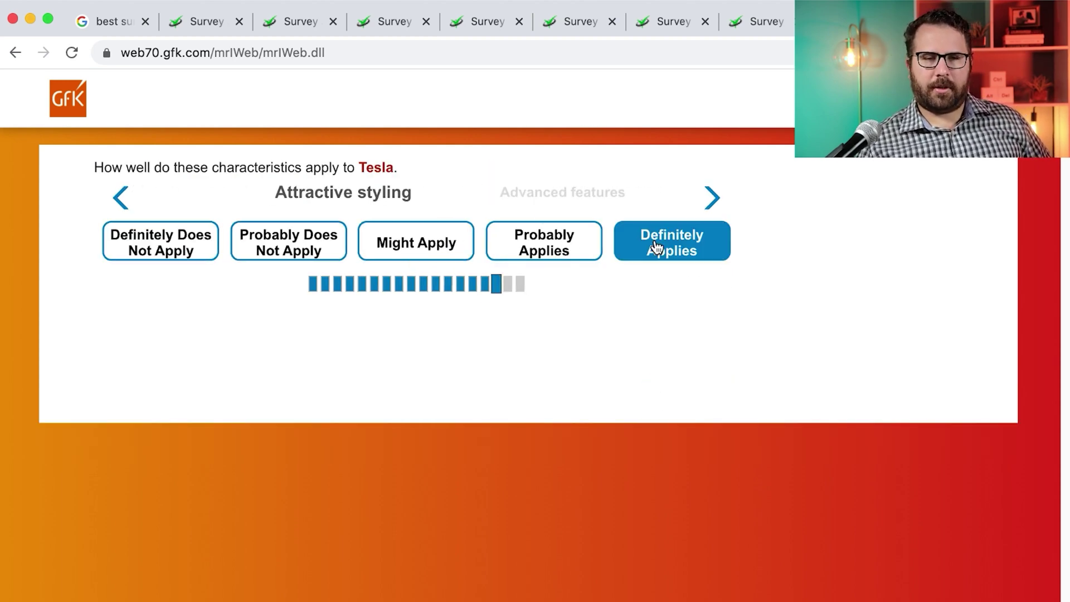
{"action": "left_click", "coordinate": [597, 248]}
{"action": "left_click", "coordinate": [597, 248]}
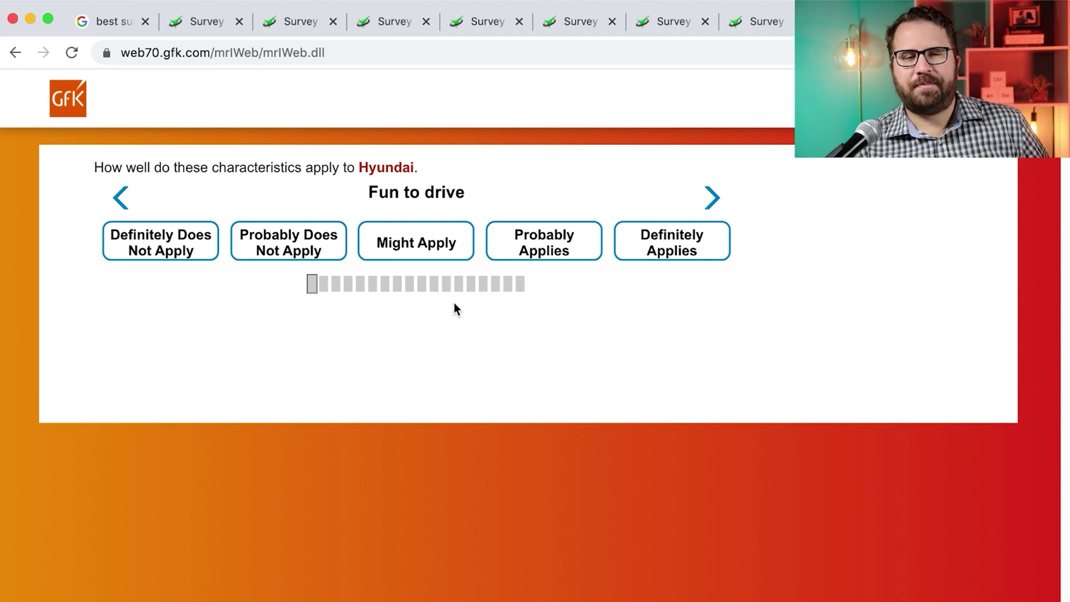
Rate each Hyundai characteristic, including Environmentally friendly as Might Apply
{"action": "left_click", "coordinate": [417, 249]}
{"action": "left_click", "coordinate": [407, 248]}
{"action": "left_click", "coordinate": [398, 249]}
{"action": "left_click", "coordinate": [413, 251]}
{"action": "left_click", "coordinate": [429, 254]}
{"action": "left_click", "coordinate": [445, 258]}
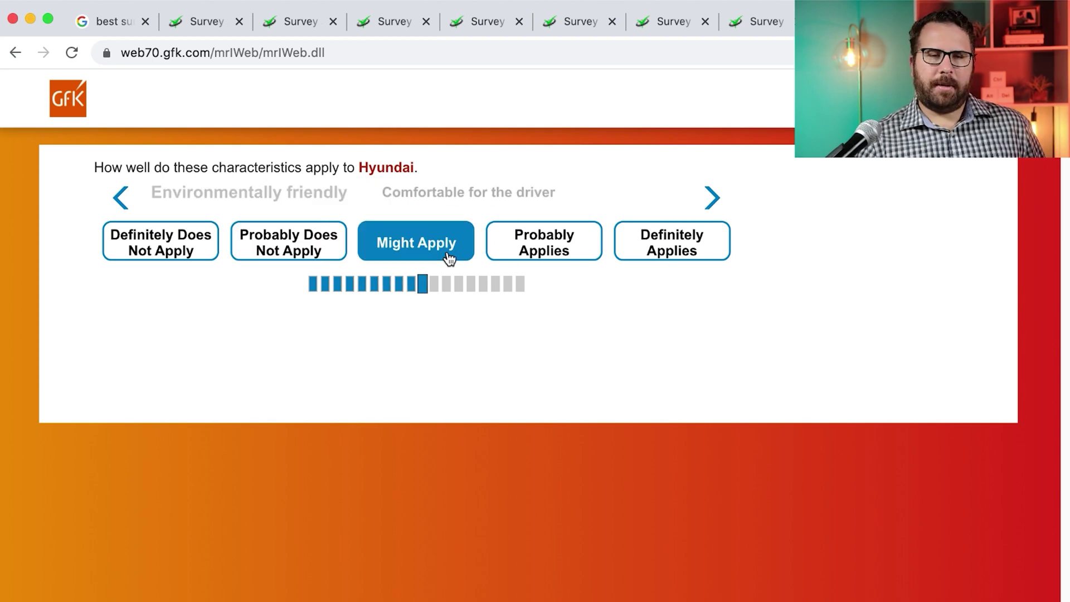
{"action": "left_click", "coordinate": [447, 258]}
{"action": "left_click", "coordinate": [448, 258]}
{"action": "left_click", "coordinate": [449, 258]}
Rate each Toyota characteristic, including Advanced features as Might Apply
{"action": "left_click", "coordinate": [629, 252]}
{"action": "left_click", "coordinate": [630, 251]}
{"action": "left_click", "coordinate": [557, 250]}
{"action": "left_click", "coordinate": [542, 249]}
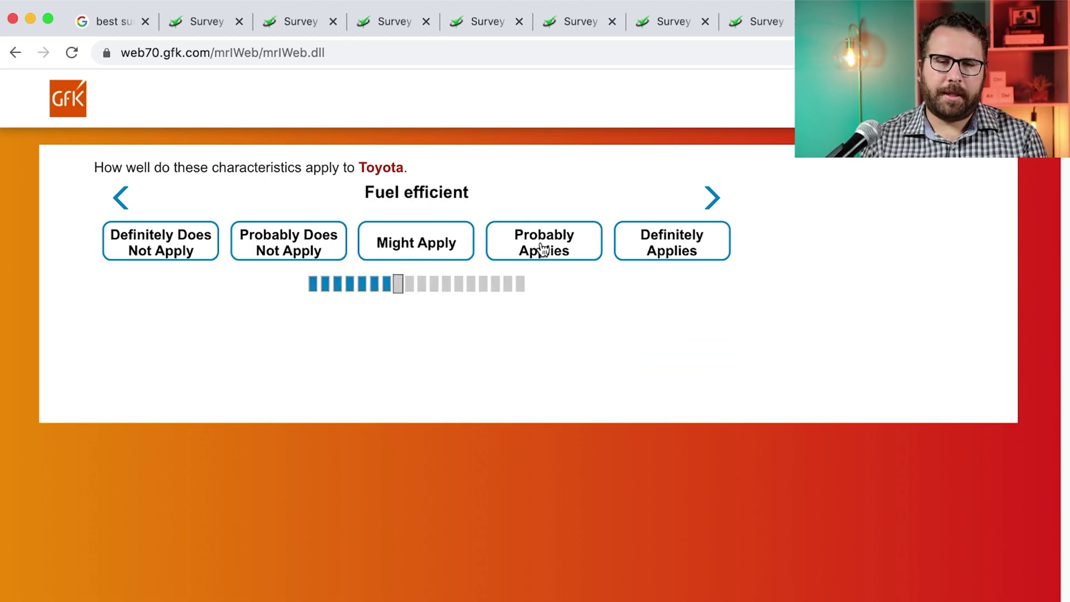
{"action": "left_click", "coordinate": [543, 250]}
{"action": "left_click", "coordinate": [544, 250]}
{"action": "left_click", "coordinate": [545, 252]}
{"action": "left_click", "coordinate": [501, 249]}
{"action": "left_click", "coordinate": [471, 247]}
{"action": "left_click", "coordinate": [464, 246]}
{"action": "left_click", "coordinate": [461, 245]}
{"action": "left_click", "coordinate": [461, 246]}
{"action": "left_click", "coordinate": [460, 246]}
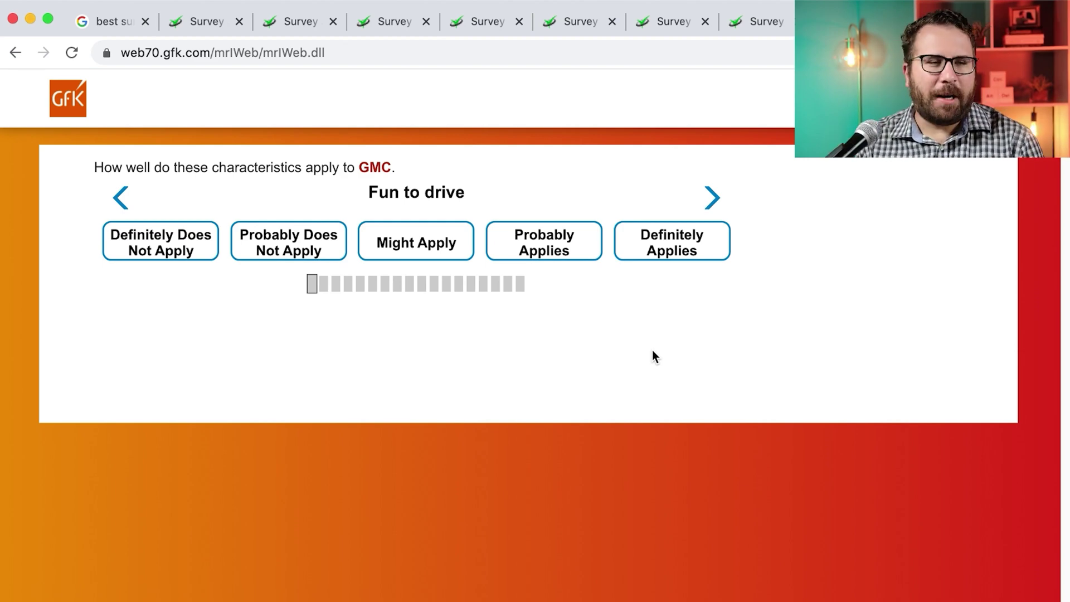
Rate each GMC characteristic, starting with one as Might Apply
{"action": "left_click", "coordinate": [427, 251]}
{"action": "left_click", "coordinate": [427, 251]}
{"action": "left_click", "coordinate": [422, 249]}
{"action": "left_click", "coordinate": [416, 246]}
{"action": "left_click", "coordinate": [413, 246]}
{"action": "left_click", "coordinate": [422, 251]}
{"action": "left_click", "coordinate": [430, 260]}
{"action": "left_click", "coordinate": [436, 266]}
{"action": "left_click", "coordinate": [436, 263]}
{"action": "left_click", "coordinate": [435, 263]}
{"action": "left_click", "coordinate": [434, 264]}
{"action": "left_click", "coordinate": [435, 264]}
{"action": "left_click", "coordinate": [435, 265]}
{"action": "left_click", "coordinate": [435, 265]}
{"action": "left_click", "coordinate": [435, 265]}
{"action": "left_click", "coordinate": [438, 261]}
Rate Honda's first characteristics: Affordable, Dependable, Value and Resale as Definitely Applies
{"action": "left_click", "coordinate": [444, 244]}
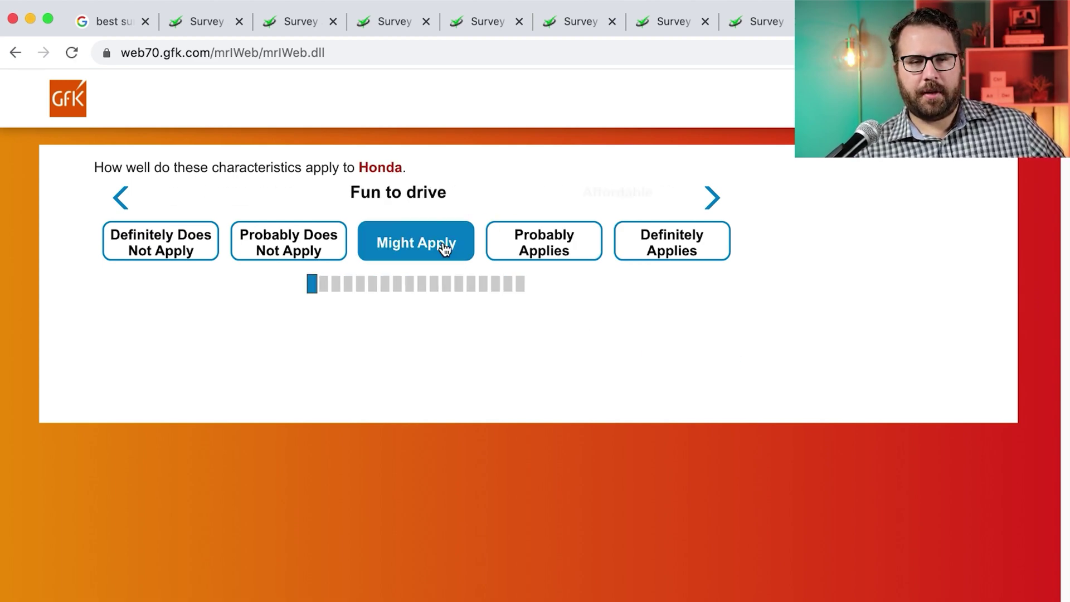
{"action": "left_click", "coordinate": [669, 245]}
{"action": "left_click", "coordinate": [268, 244]}
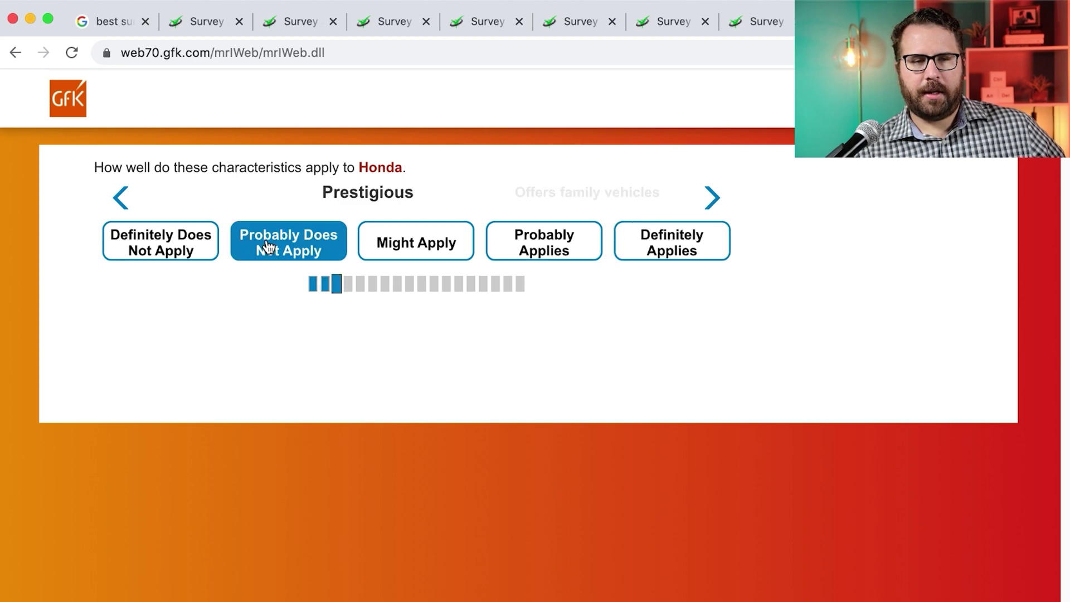
{"action": "left_click", "coordinate": [638, 246]}
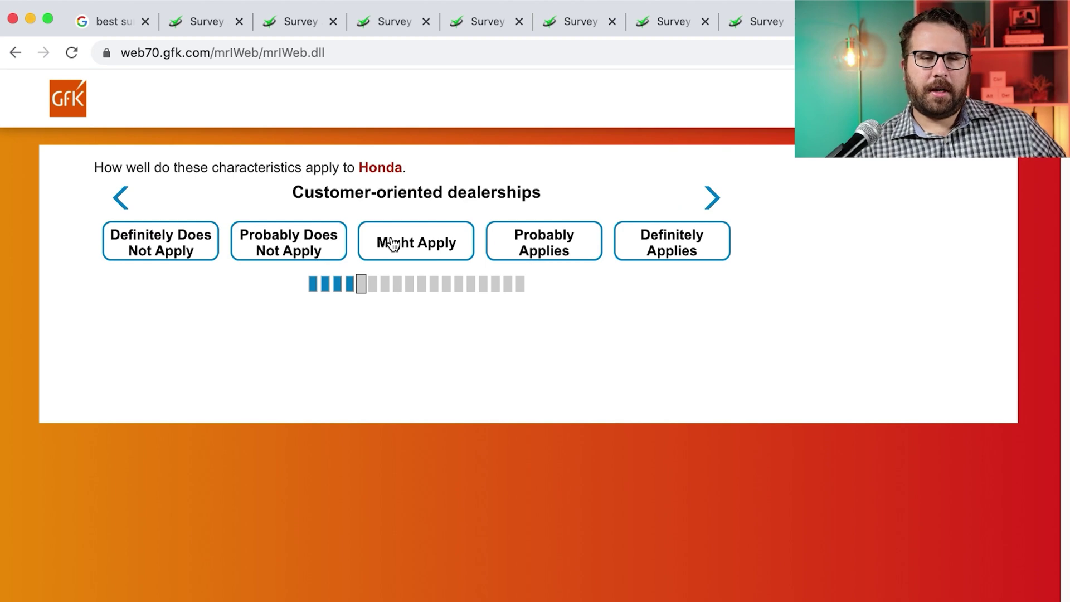
{"action": "left_click", "coordinate": [536, 243]}
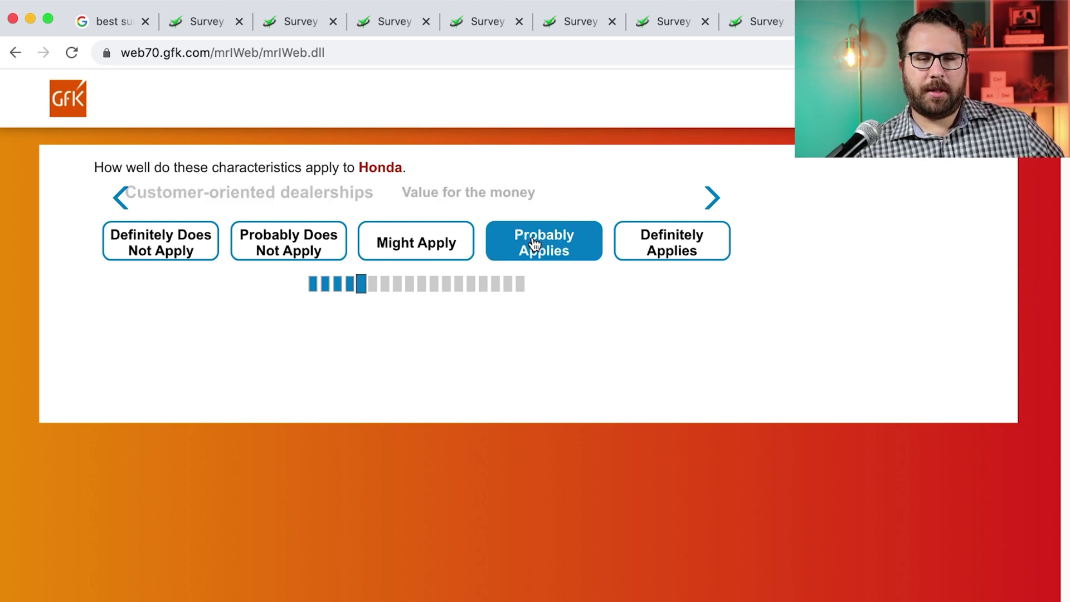
{"action": "left_click", "coordinate": [639, 247]}
{"action": "left_click", "coordinate": [619, 254]}
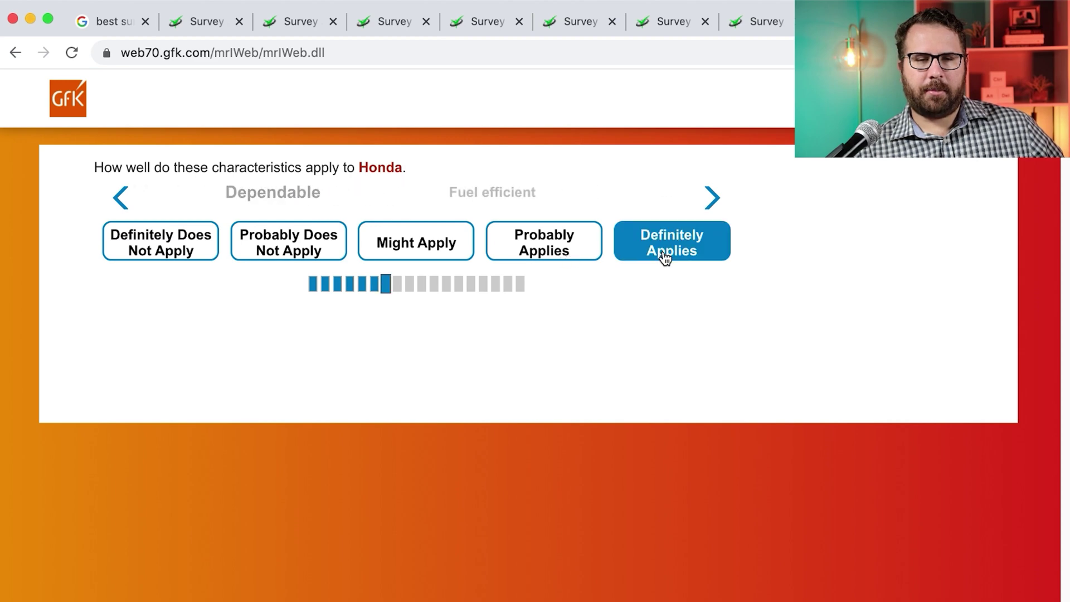
{"action": "left_click", "coordinate": [534, 257]}
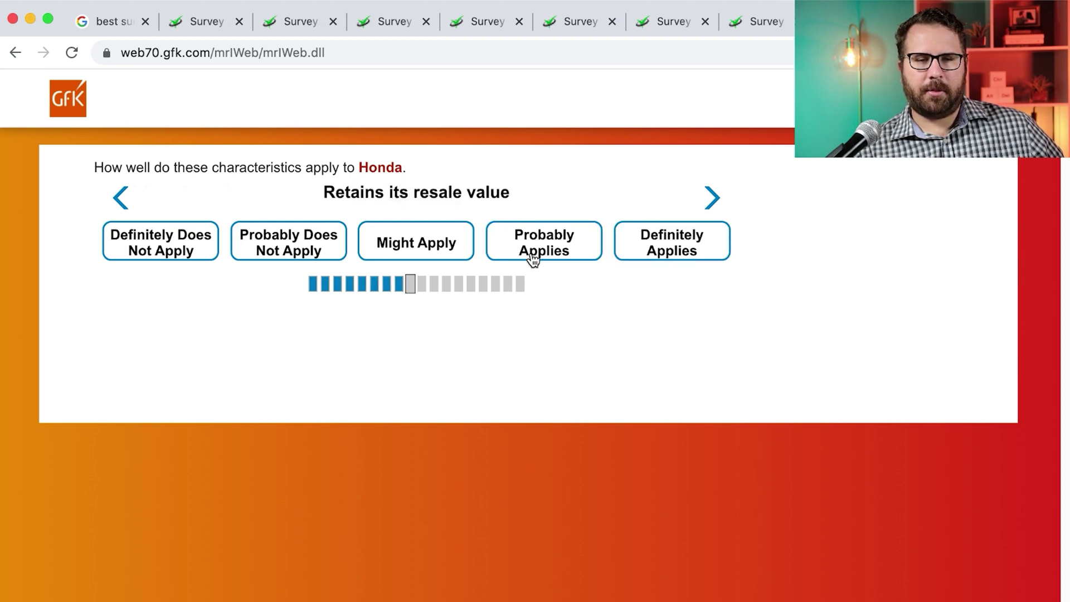
{"action": "left_click", "coordinate": [629, 256]}
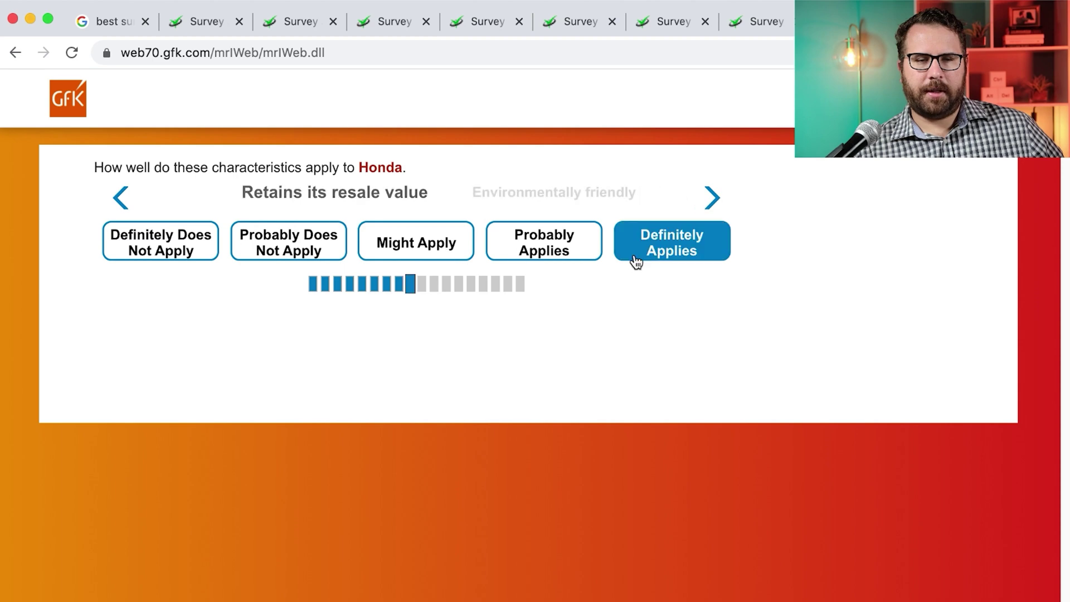
Rate Honda's remaining characteristics, ending with Quality materials, fit and finish as Might Apply
{"action": "left_click", "coordinate": [294, 247]}
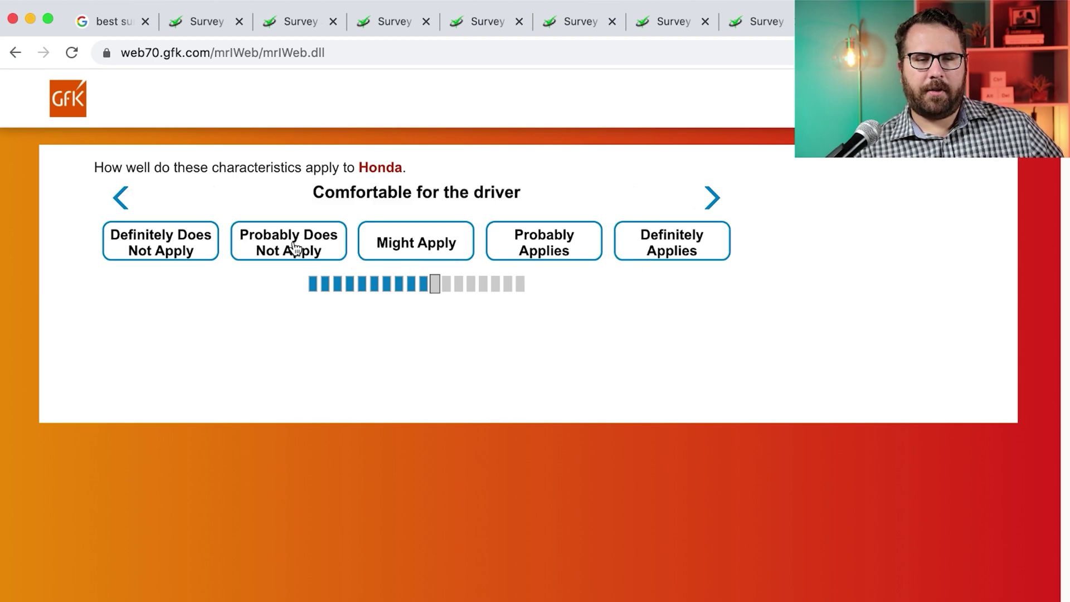
{"action": "left_click", "coordinate": [417, 254]}
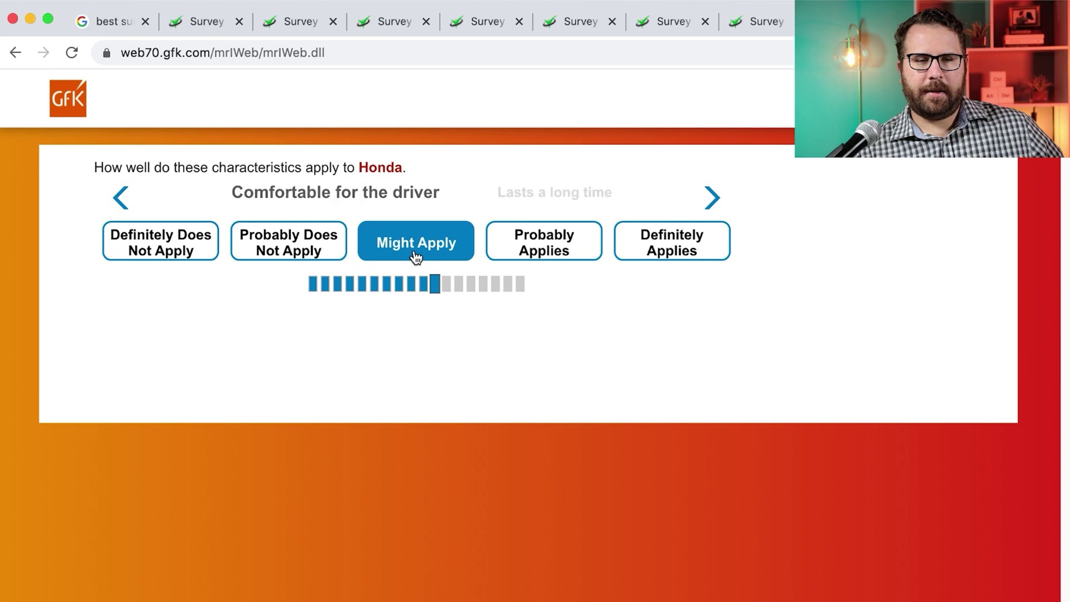
{"action": "left_click", "coordinate": [554, 256]}
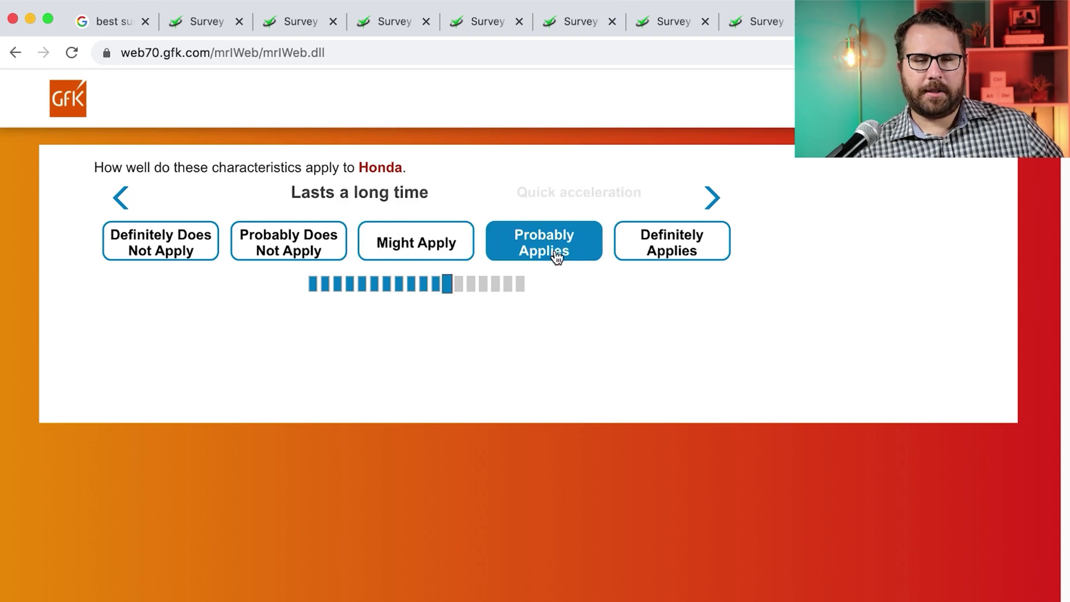
{"action": "left_click", "coordinate": [291, 248]}
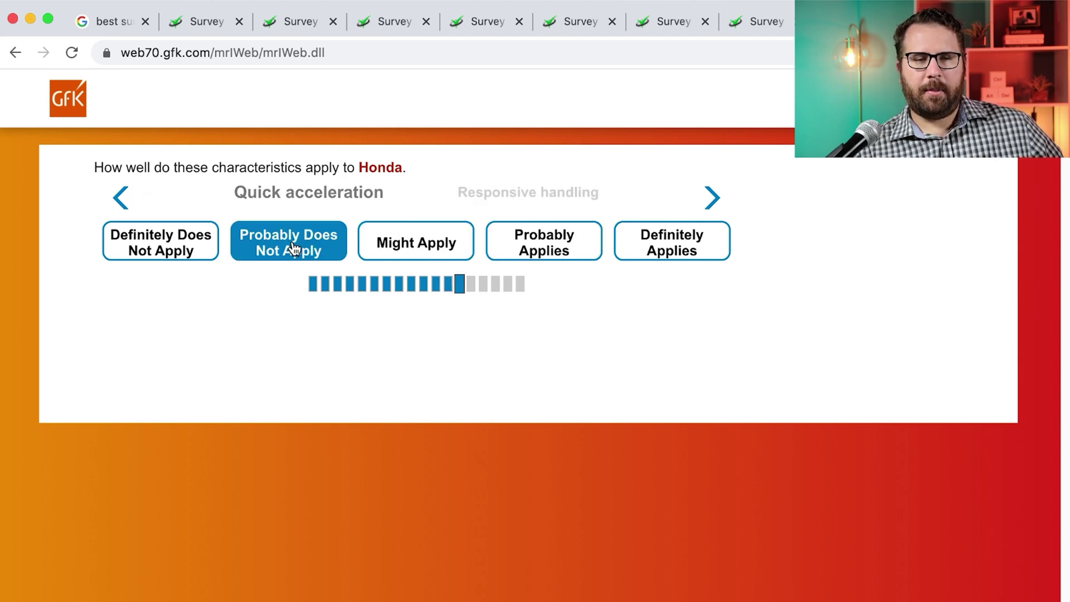
{"action": "left_click", "coordinate": [294, 247]}
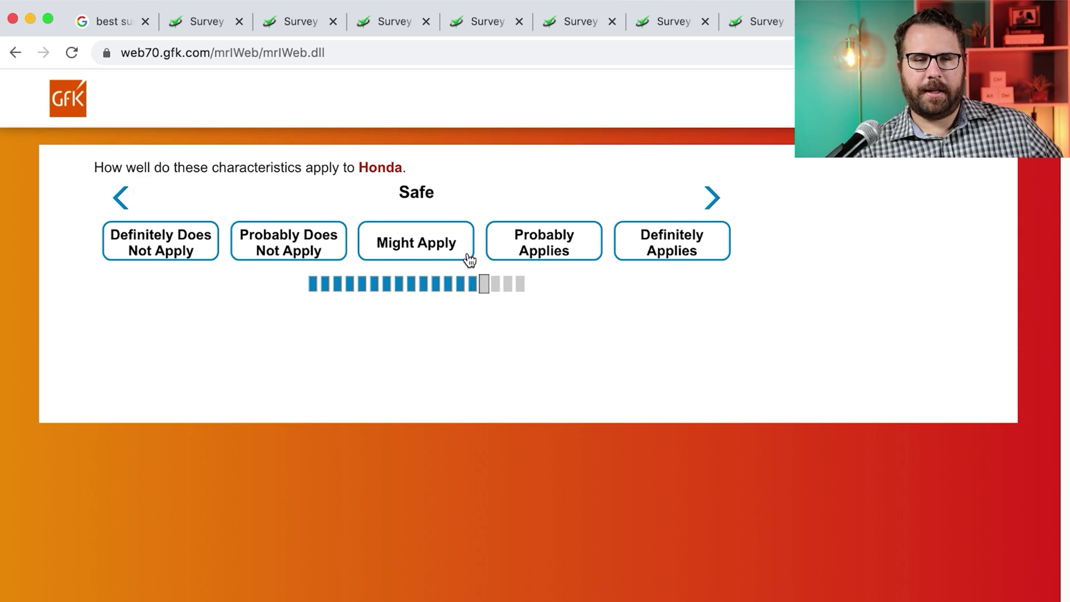
{"action": "left_click", "coordinate": [493, 257]}
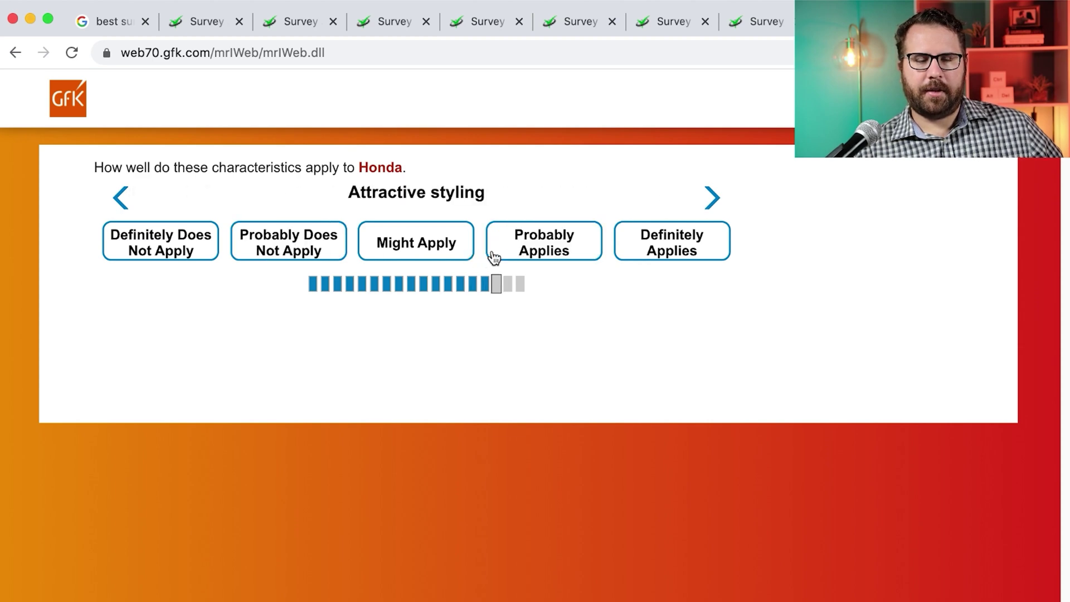
{"action": "left_click", "coordinate": [438, 257]}
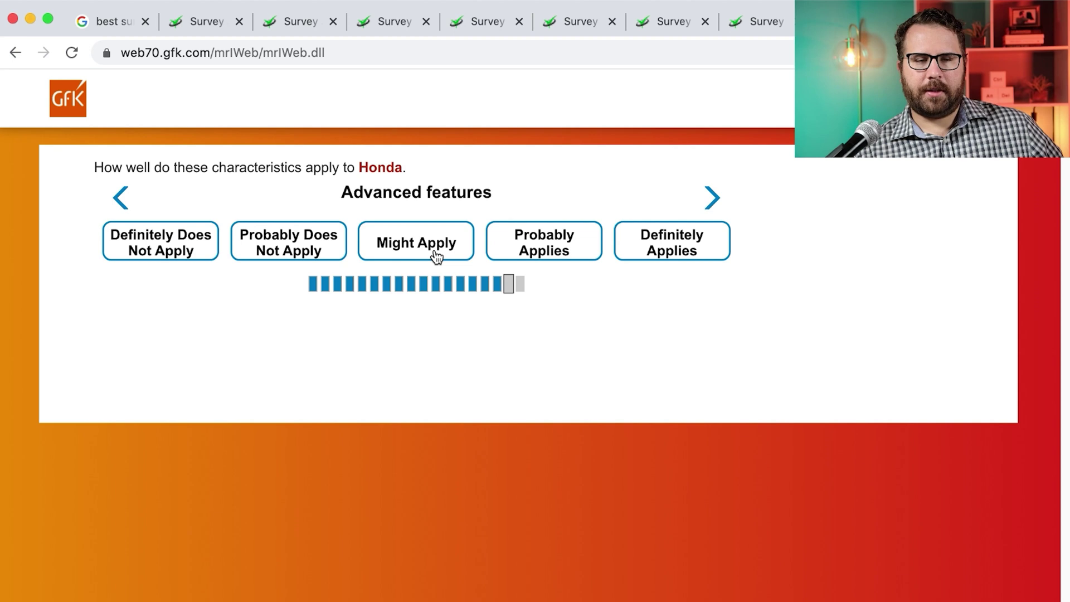
{"action": "left_click", "coordinate": [526, 265]}
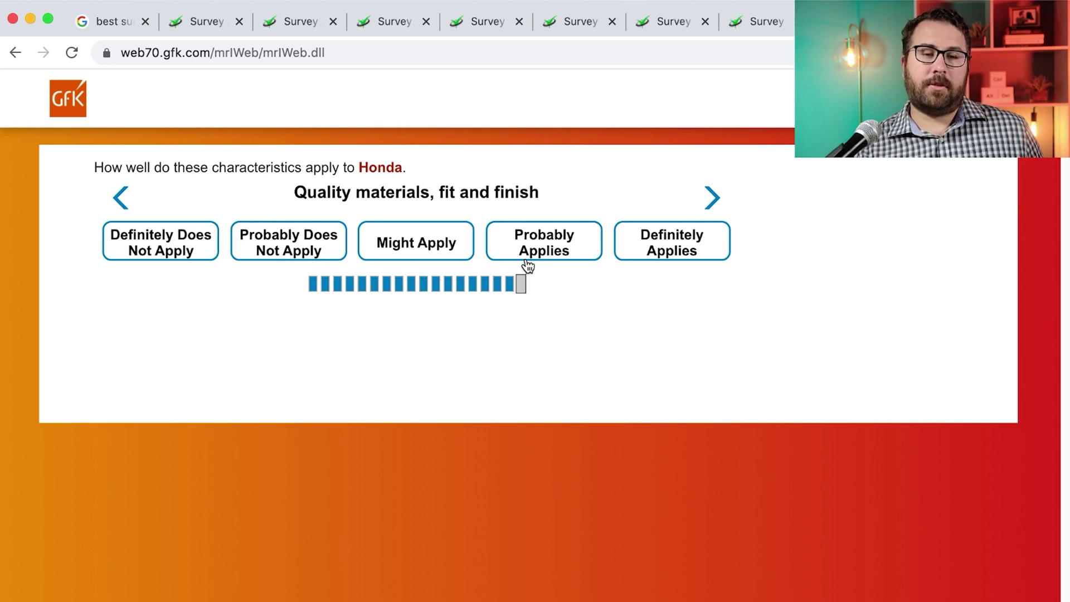
{"action": "left_click", "coordinate": [448, 251]}
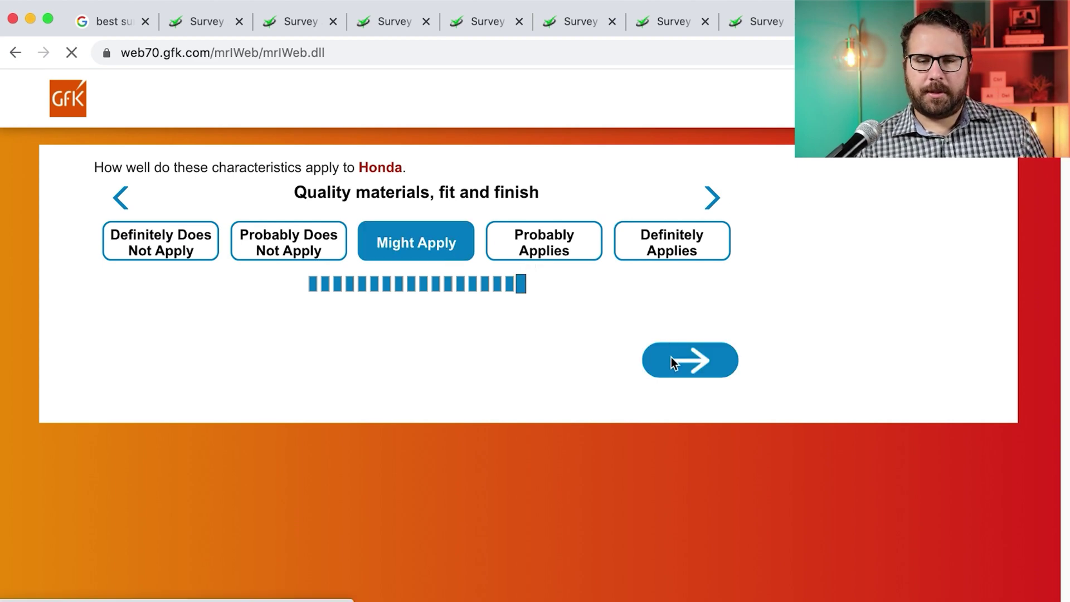
{"action": "left_click", "coordinate": [671, 360]}
Answer the checklist item for Volvo, Tesla, Hyundai, Toyota, GMC and Honda
{"action": "left_click", "coordinate": [232, 289]}
{"action": "left_click", "coordinate": [241, 261]}
{"action": "left_click", "coordinate": [152, 377]}
{"action": "left_click", "coordinate": [152, 561]}
{"action": "left_click", "coordinate": [238, 260]}
{"action": "left_click", "coordinate": [138, 530]}
{"action": "left_click", "coordinate": [688, 576]}
Answer the brand statements for Volvo, Tesla, Hyundai, Toyota, GMC and Honda
{"action": "left_click", "coordinate": [473, 256]}
{"action": "left_click", "coordinate": [328, 254]}
{"action": "left_click", "coordinate": [317, 258]}
{"action": "left_click", "coordinate": [635, 243]}
{"action": "left_click", "coordinate": [306, 249]}
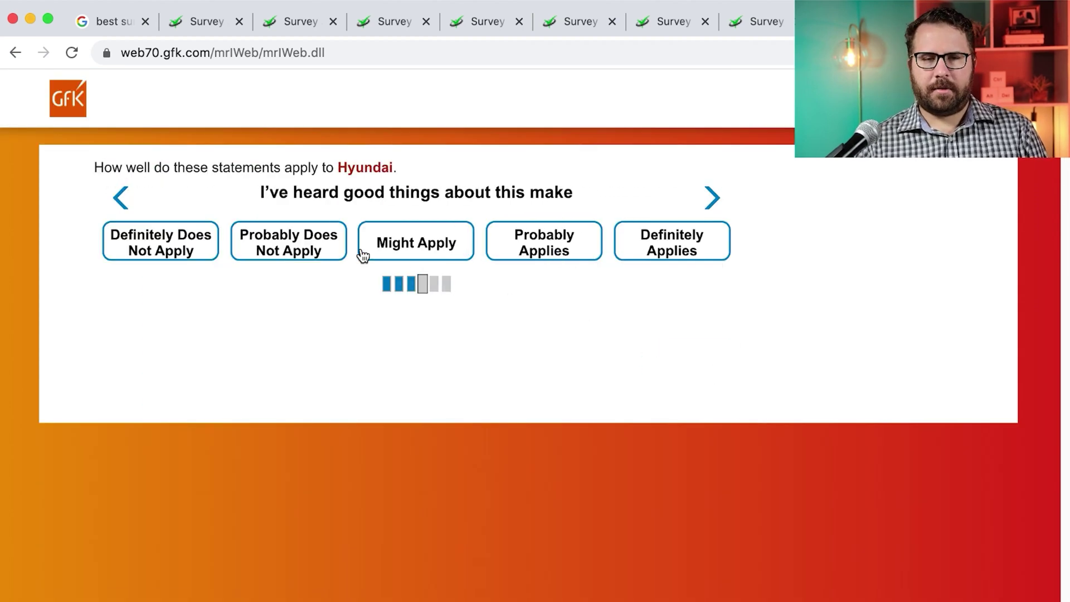
{"action": "left_click", "coordinate": [436, 255]}
{"action": "left_click", "coordinate": [440, 251]}
{"action": "left_click", "coordinate": [530, 246]}
{"action": "left_click", "coordinate": [466, 258]}
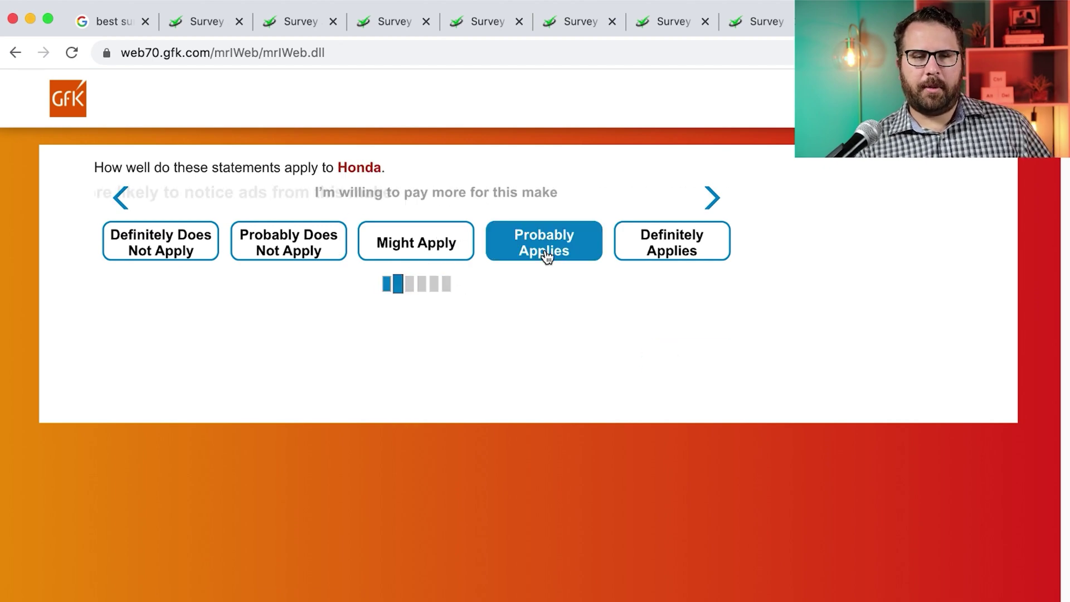
{"action": "left_click", "coordinate": [466, 256]}
Answer the Buick consideration question for Honda, Ford and Tesla, then the Hyundai/Genesis momentum question
{"action": "left_click", "coordinate": [174, 258]}
{"action": "left_click", "coordinate": [444, 271]}
{"action": "left_click", "coordinate": [217, 269]}
{"action": "left_click", "coordinate": [690, 377]}
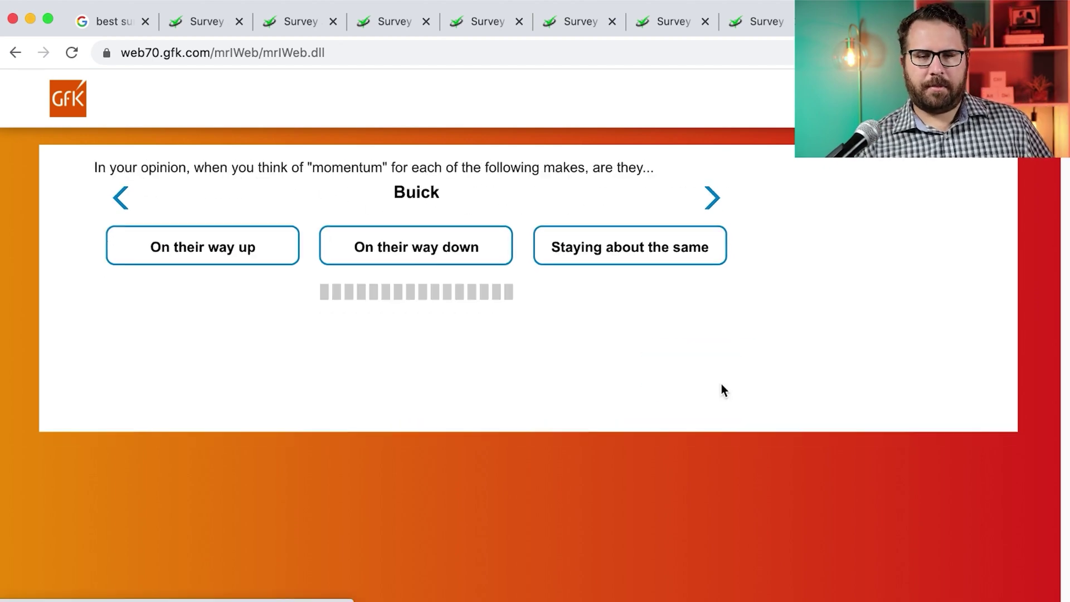
{"action": "left_click", "coordinate": [628, 261]}
Enter 'Altim' for the Nissan models question, then answer the transportation and Honda Odyssey questions
{"action": "type", "text": "Altim"}
{"action": "left_click", "coordinate": [687, 468]}
{"action": "left_click", "coordinate": [688, 520]}
{"action": "left_click", "coordinate": [388, 236]}
{"action": "left_click", "coordinate": [690, 405]}
Rate agreement with each vehicle attitude statement
{"action": "left_click", "coordinate": [224, 401]}
{"action": "left_click", "coordinate": [225, 338]}
{"action": "left_click", "coordinate": [234, 312]}
{"action": "left_click", "coordinate": [256, 234]}
{"action": "left_click", "coordinate": [257, 278]}
{"action": "left_click", "coordinate": [259, 173]}
{"action": "left_click", "coordinate": [259, 268]}
{"action": "left_click", "coordinate": [239, 368]}
{"action": "left_click", "coordinate": [239, 206]}
{"action": "left_click", "coordinate": [329, 372]}
{"action": "left_click", "coordinate": [690, 578]}
{"action": "left_click", "coordinate": [284, 231]}
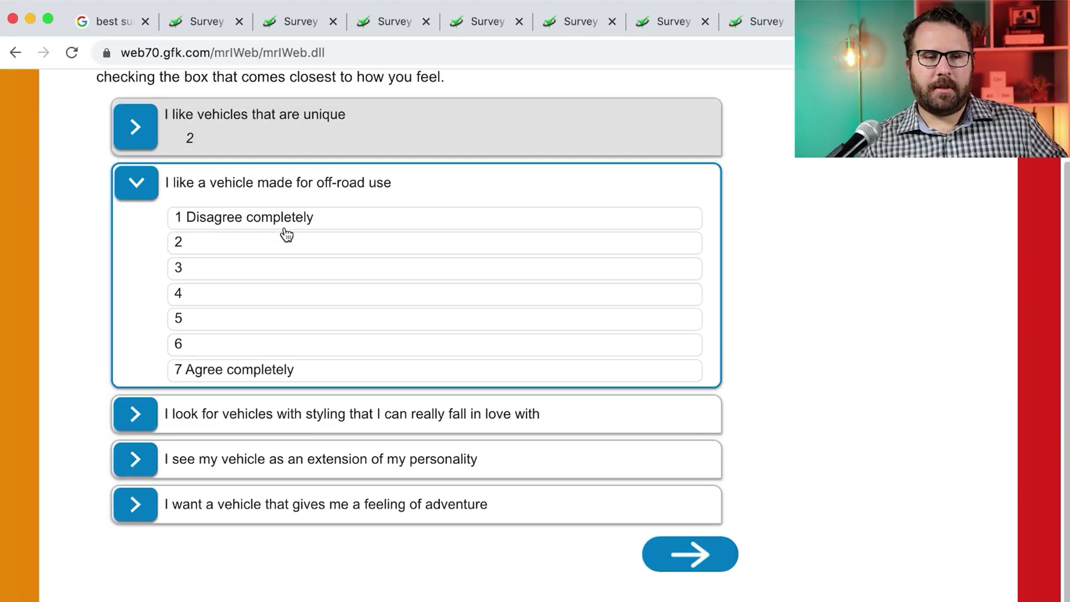
{"action": "left_click", "coordinate": [285, 278]}
{"action": "left_click", "coordinate": [690, 578]}
Rate the importance of each personal value, including Wisdom, Power and Faith as 6
{"action": "left_click", "coordinate": [261, 289]}
{"action": "left_click", "coordinate": [227, 279]}
{"action": "left_click", "coordinate": [250, 290]}
{"action": "left_click", "coordinate": [275, 250]}
{"action": "left_click", "coordinate": [234, 279]}
{"action": "left_click", "coordinate": [232, 334]}
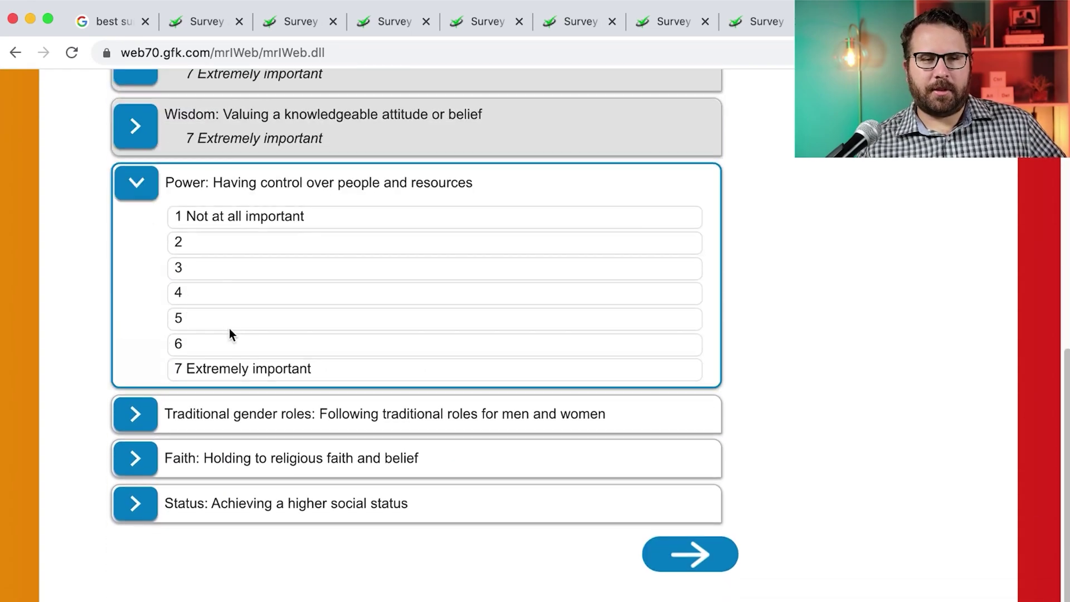
{"action": "left_click", "coordinate": [231, 337]}
{"action": "left_click", "coordinate": [290, 385]}
{"action": "left_click", "coordinate": [290, 433]}
{"action": "left_click", "coordinate": [341, 402]}
{"action": "left_click", "coordinate": [690, 554]}
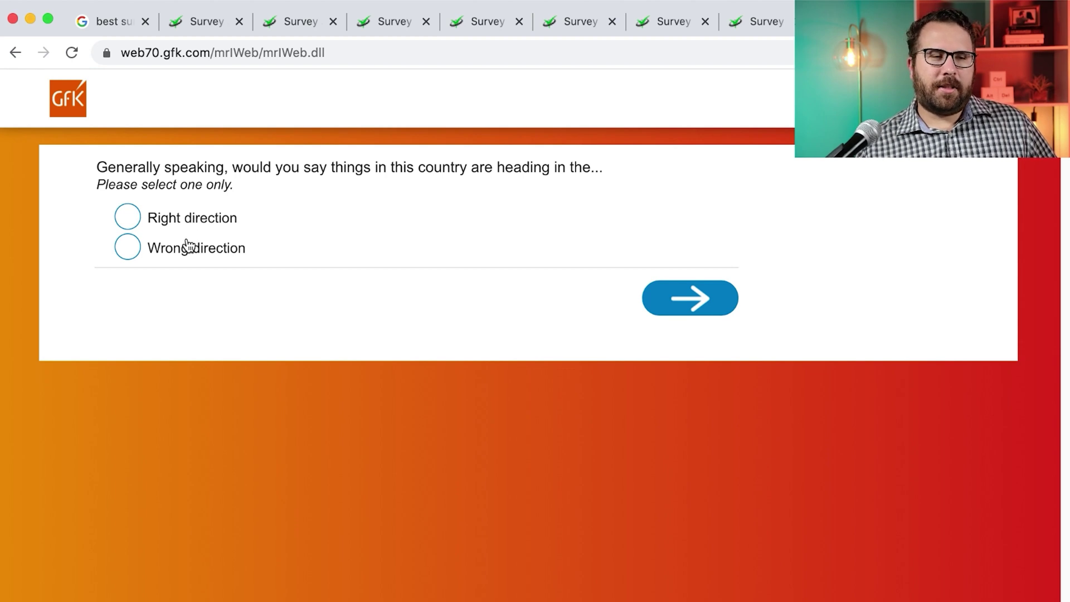
Answer Wrong direction, Somewhat concerned about coronavirus, and No impact on vehicle purchase plans
{"action": "double_click", "coordinate": [187, 247]}
{"action": "left_click", "coordinate": [662, 306]}
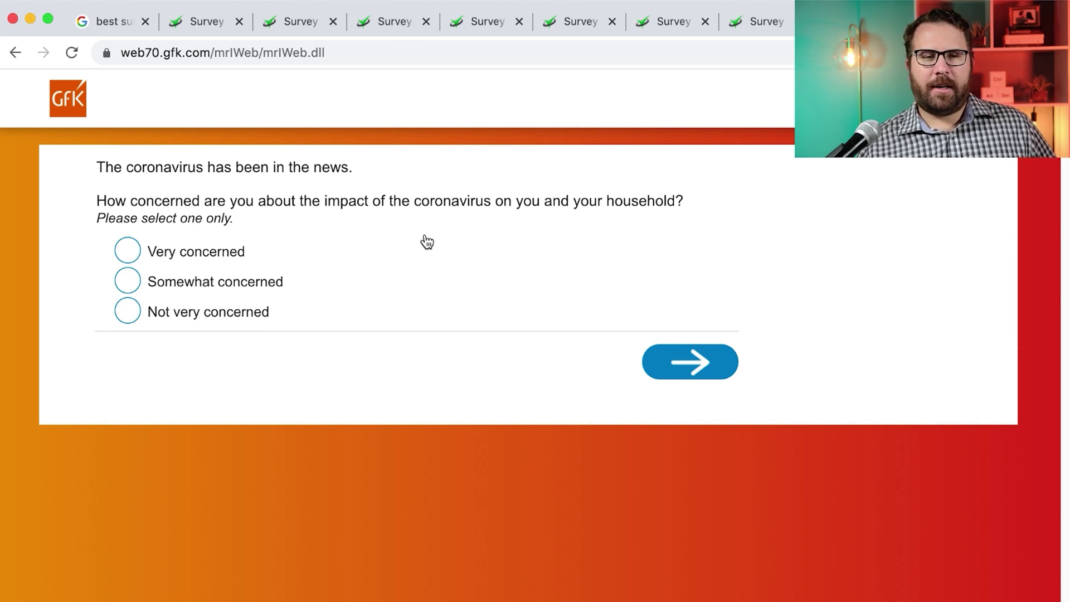
{"action": "left_click", "coordinate": [270, 284]}
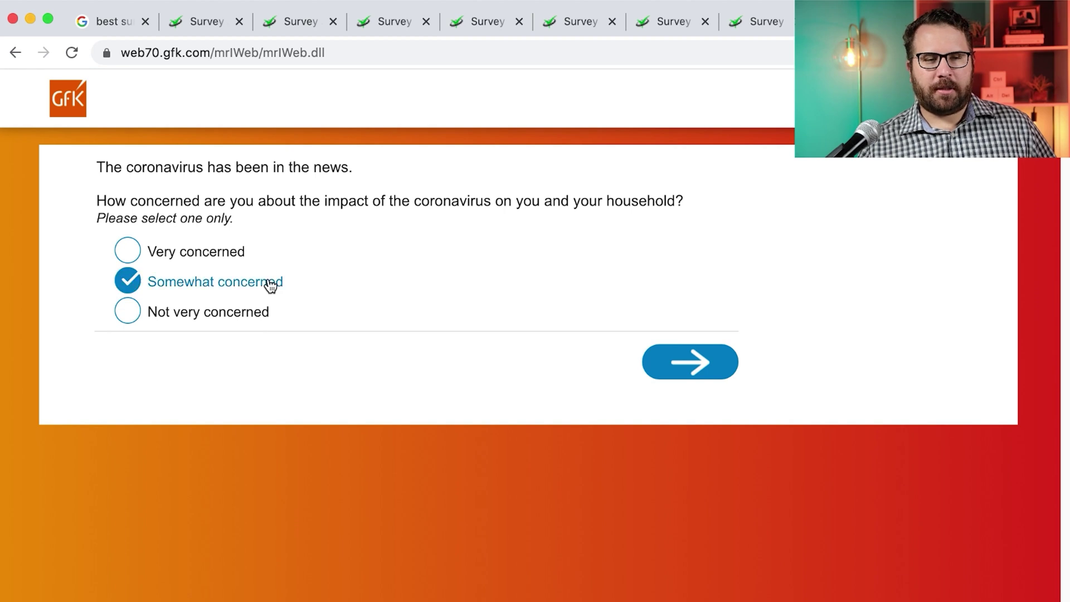
{"action": "left_click", "coordinate": [693, 364]}
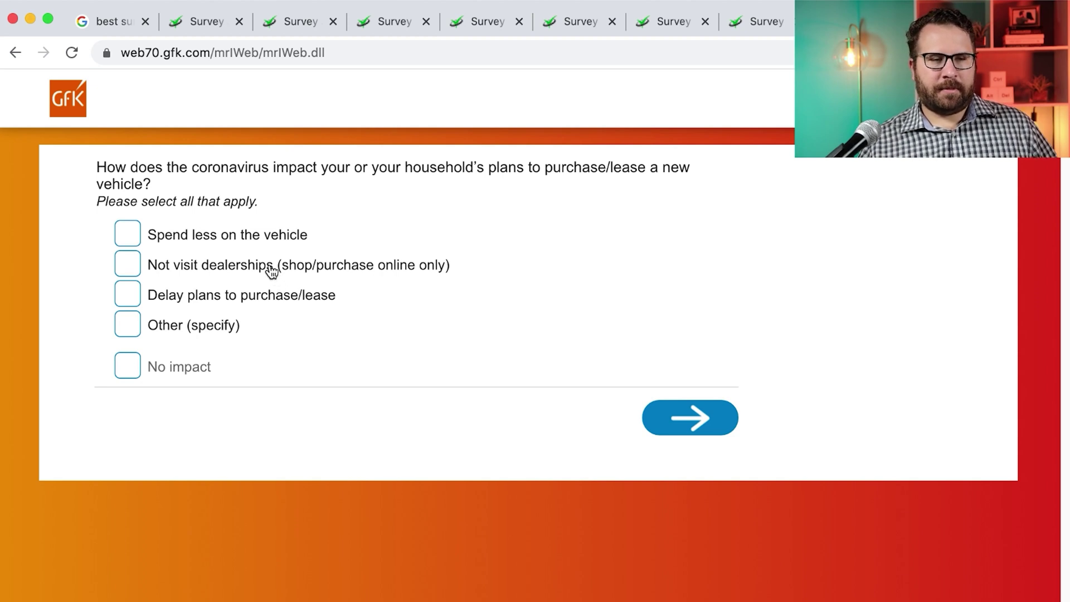
{"action": "left_click", "coordinate": [126, 370]}
{"action": "left_click", "coordinate": [662, 421]}
Answer No to financing and give 'Safety record, personal experience, experience of others' for brand trustworthiness
{"action": "left_click", "coordinate": [399, 283]}
{"action": "left_click", "coordinate": [697, 332]}
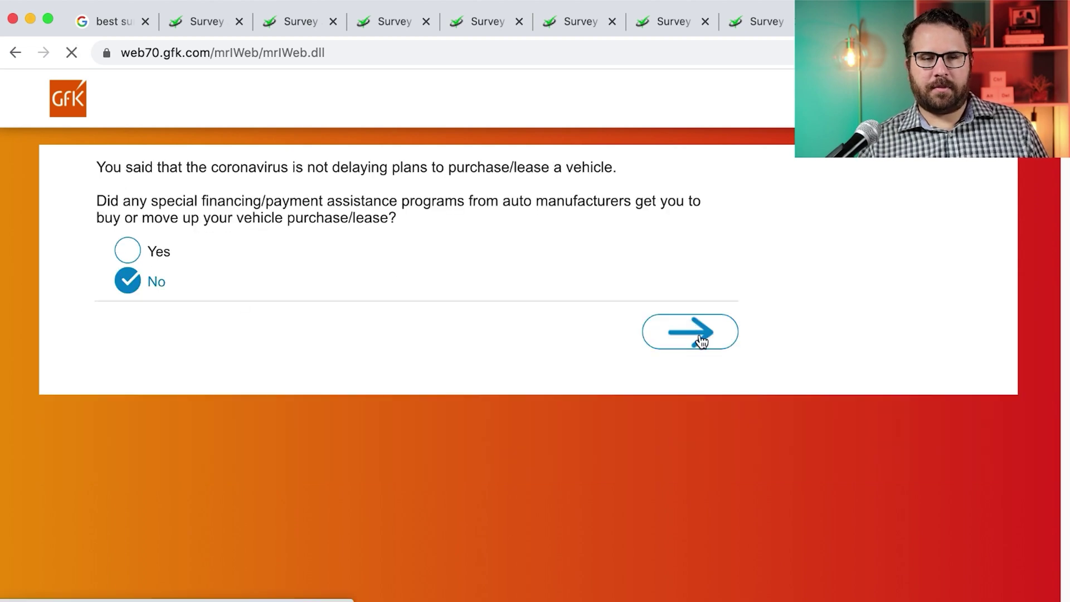
{"action": "type", "text": "Safety record, personal experience, experience of others I"}
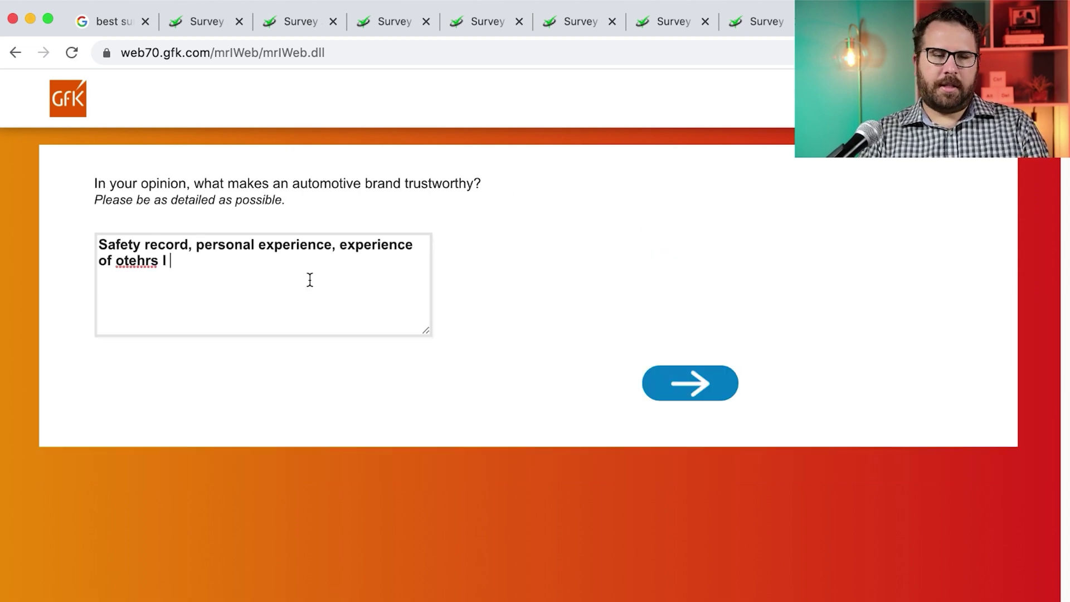
{"action": "left_click", "coordinate": [712, 389]}
Accept the consent page and suggest 'Not make questions so repetitive' to improve the survey
{"action": "left_click", "coordinate": [688, 205]}
{"action": "left_click", "coordinate": [689, 395]}
{"action": "left_click", "coordinate": [368, 290]}
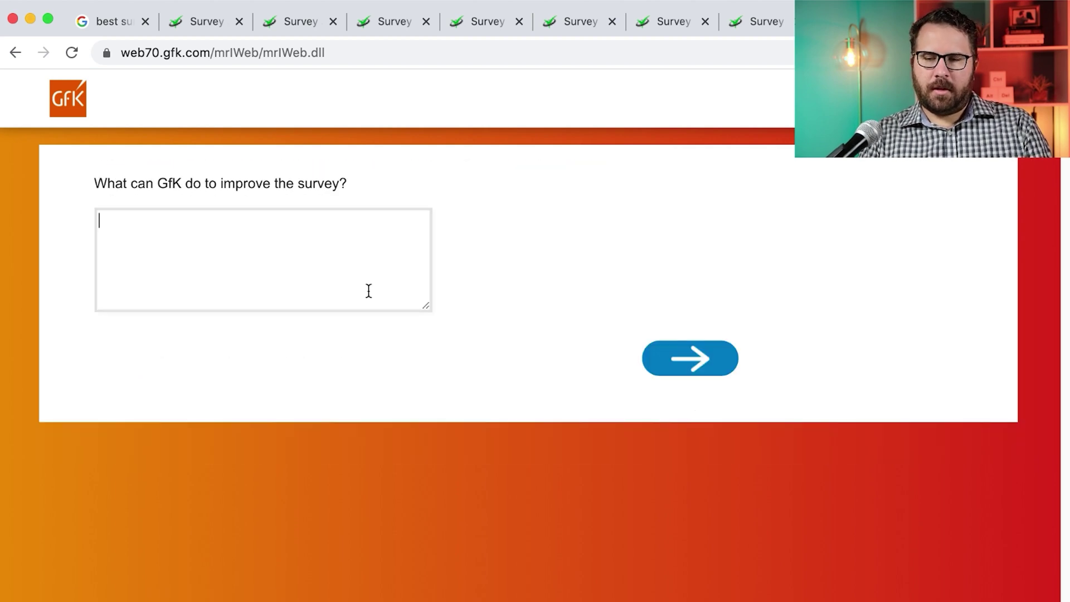
{"action": "type", "text": "Not make questions so repetitive"}
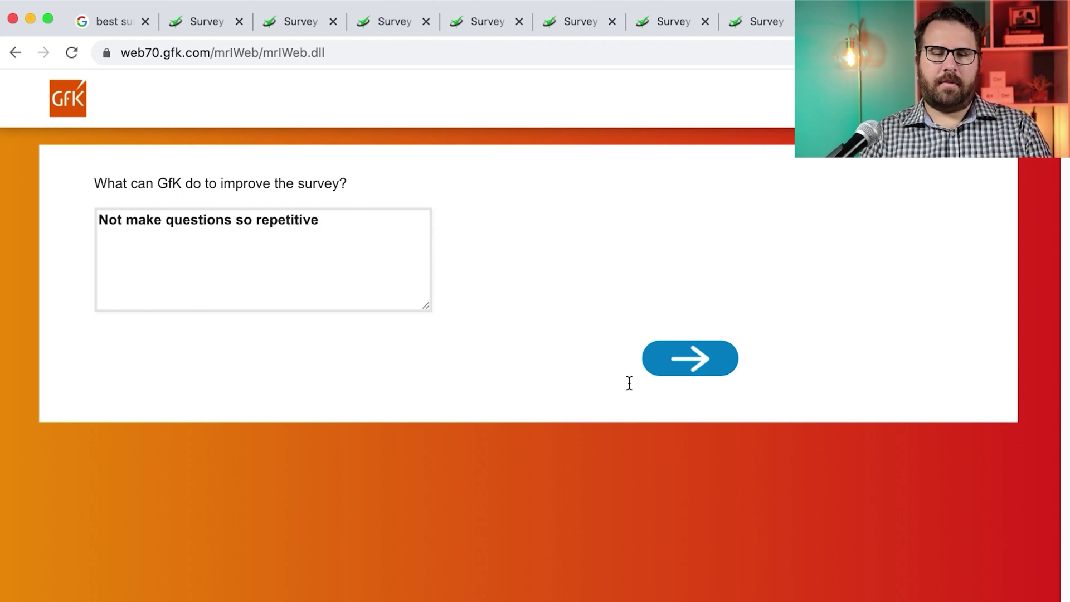
{"action": "left_click", "coordinate": [695, 359]}
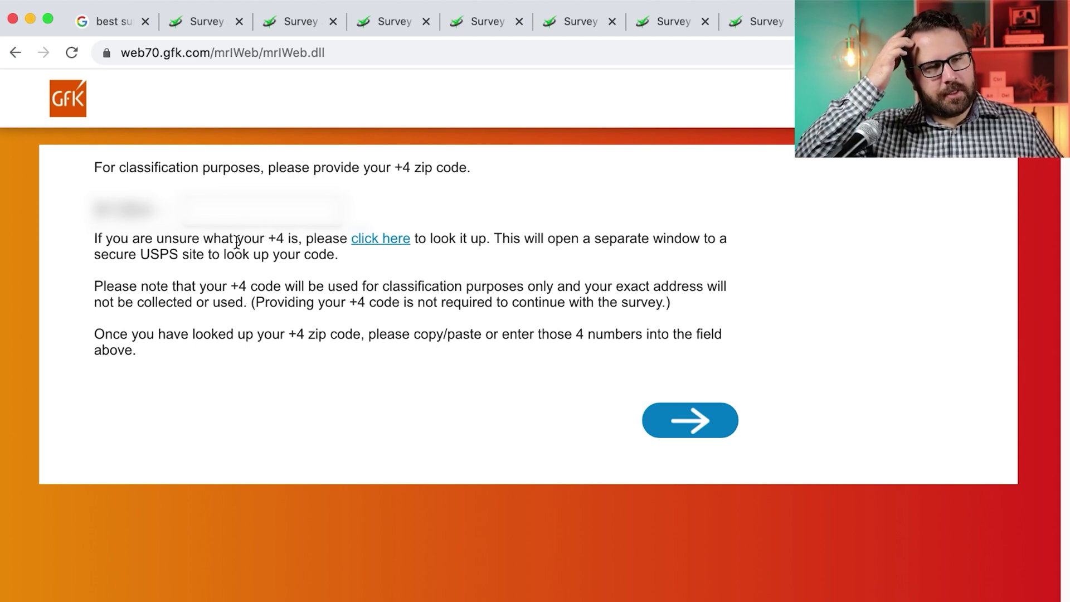
Look up the +4 zip code via USPS, paste it in, and submit to finish the GfK survey
{"action": "left_click", "coordinate": [367, 243]}
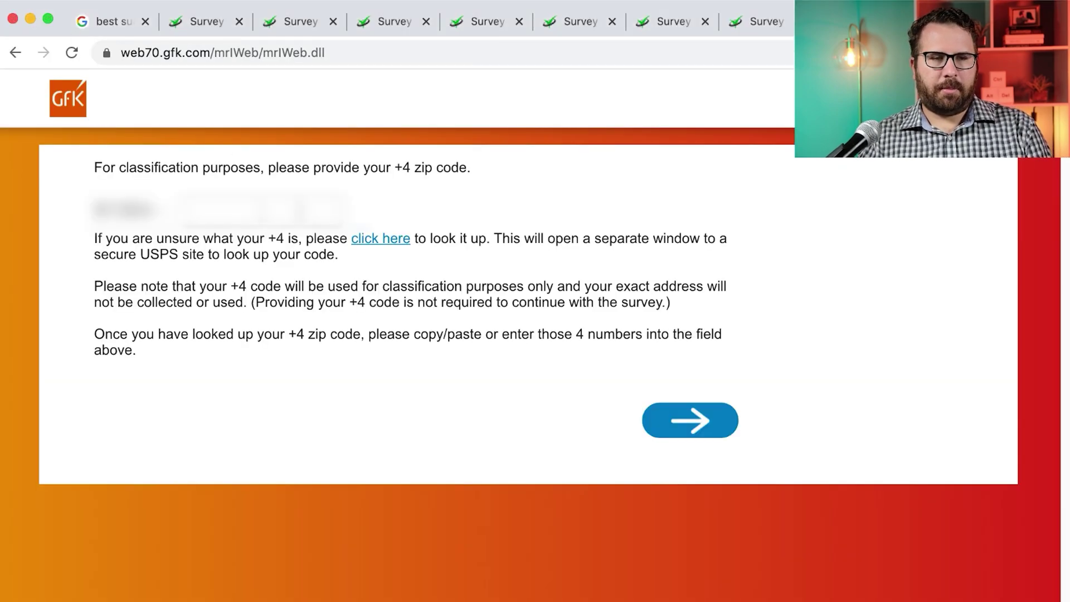
{"action": "key", "text": "super+v"}
{"action": "left_click", "coordinate": [680, 421]}
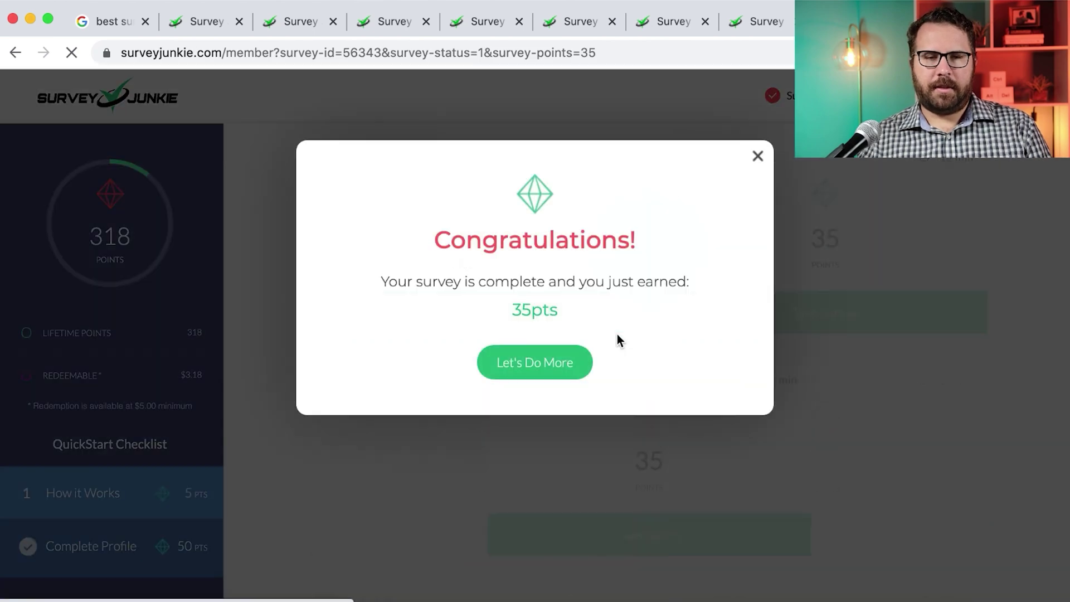
Close the 35-point congratulations popup and review the dashboard's 318-point balance and survey cards
{"action": "left_click", "coordinate": [757, 157]}
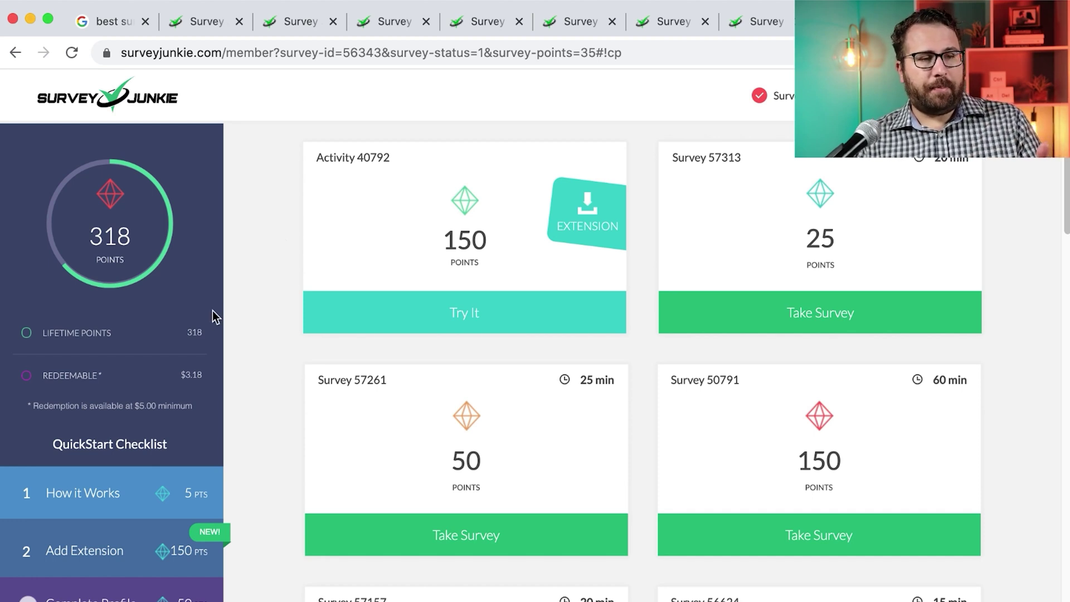
{"action": "scroll", "coordinate": [179, 376], "scroll_direction": "down", "scroll_amount": 2}
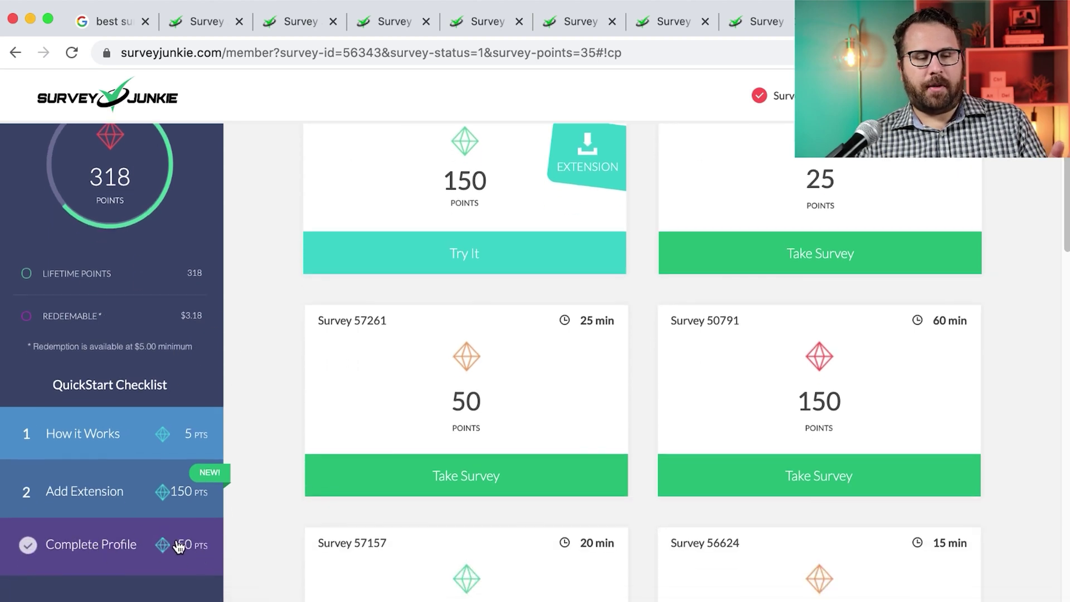
{"action": "scroll", "coordinate": [179, 544], "scroll_direction": "up", "scroll_amount": 2}
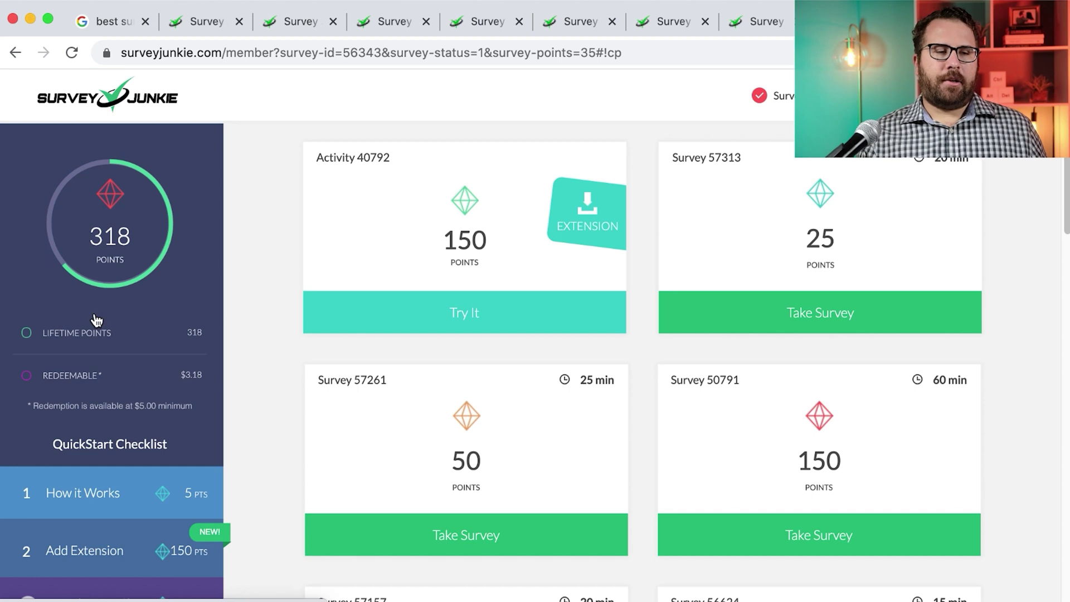
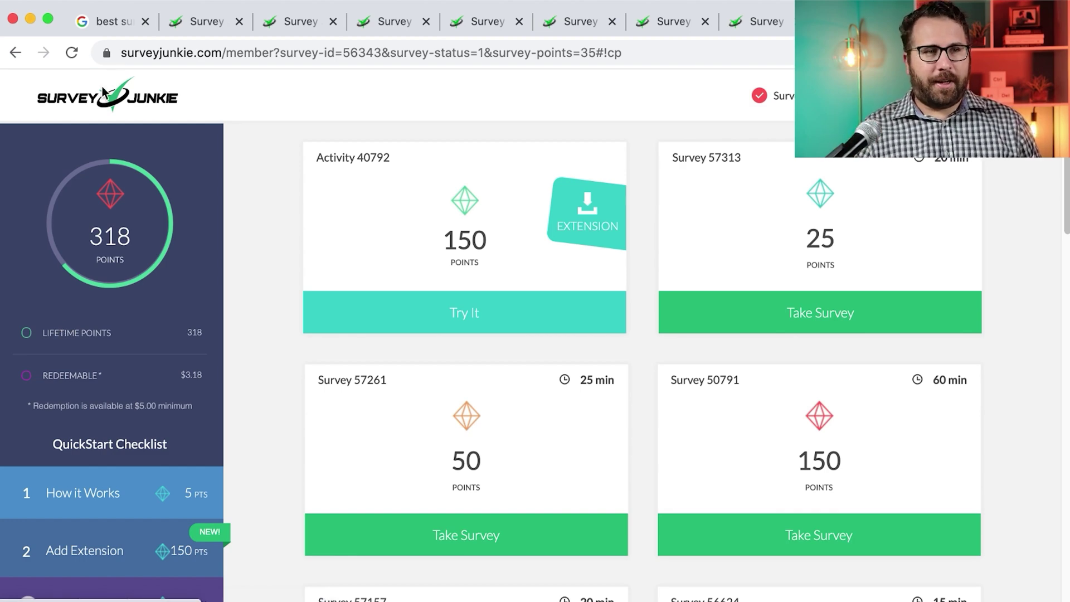
Return to the Mint make-money-at-home article and highlight its '$5–35 per survey' earnings figure
{"action": "left_click", "coordinate": [105, 22]}
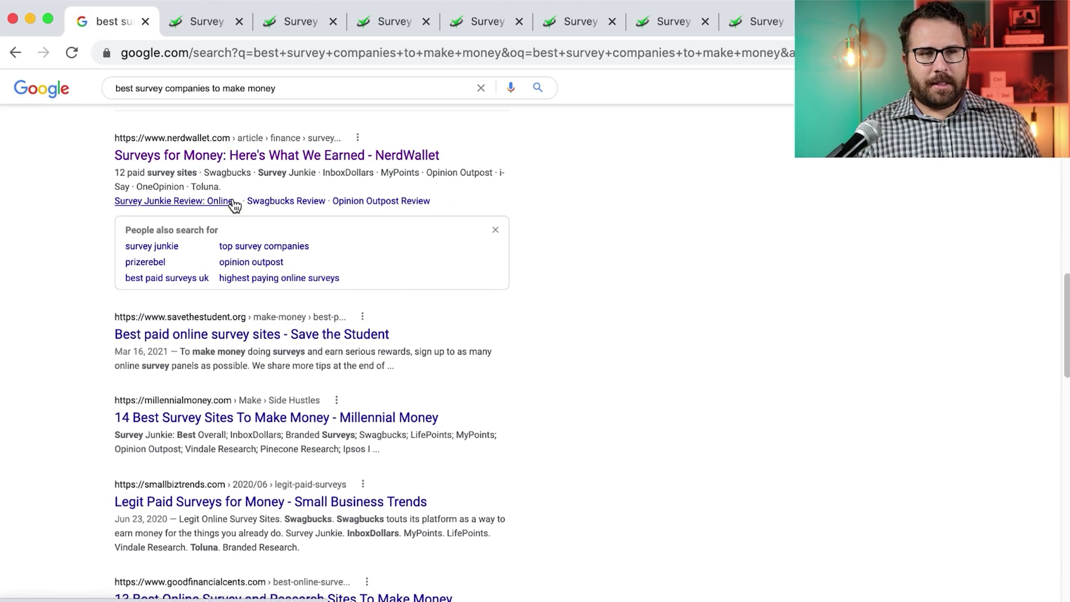
{"action": "left_click", "coordinate": [16, 55]}
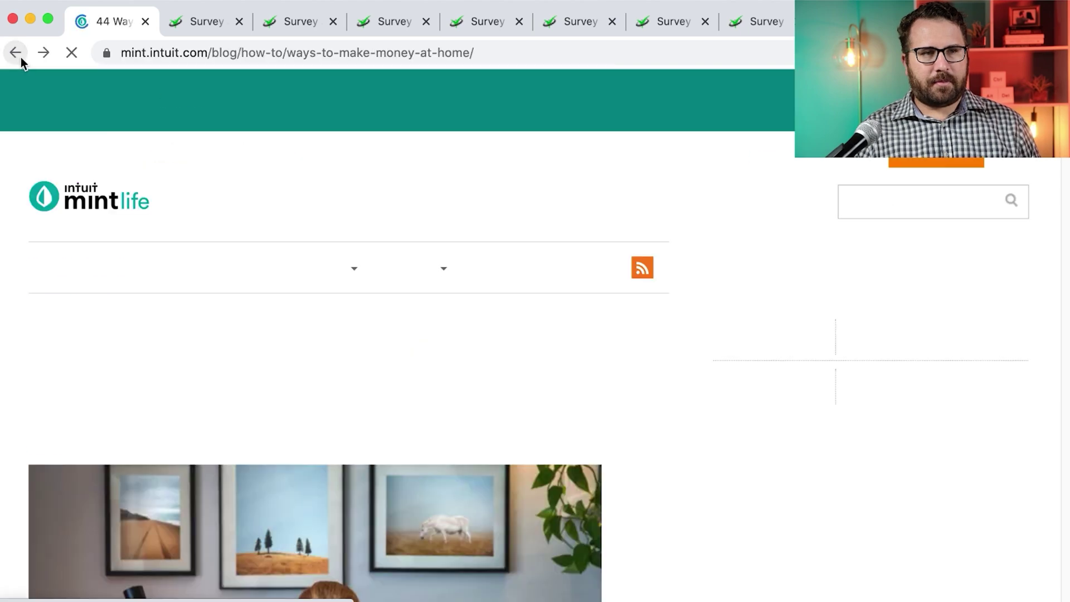
{"action": "scroll", "coordinate": [356, 410], "scroll_direction": "down", "scroll_amount": 10}
{"action": "scroll", "coordinate": [356, 412], "scroll_direction": "down", "scroll_amount": 15}
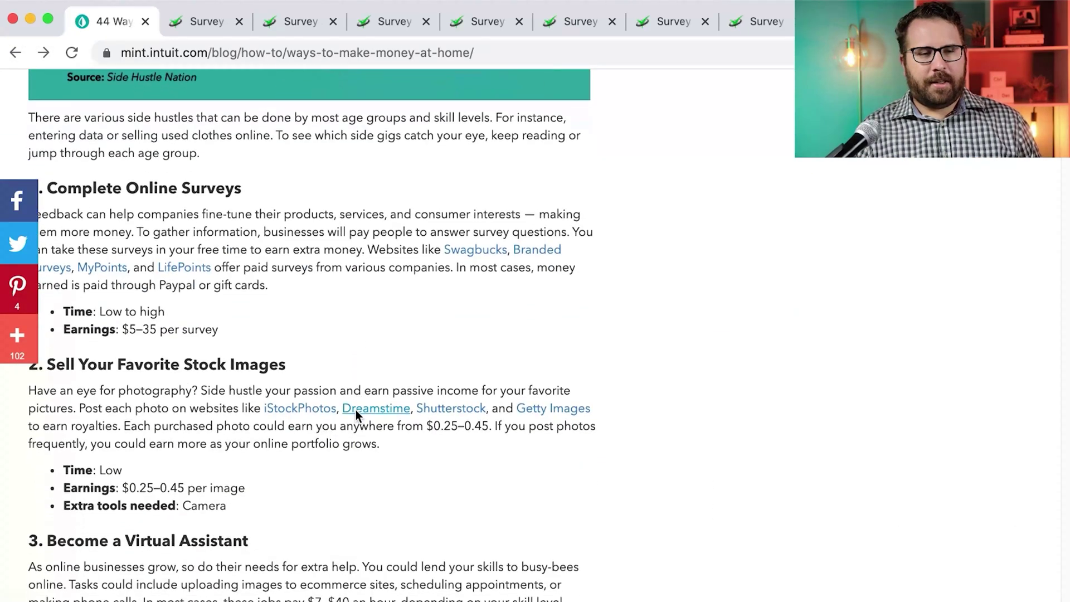
{"action": "left_click_drag", "start_coordinate": [219, 117], "coordinate": [123, 121]}
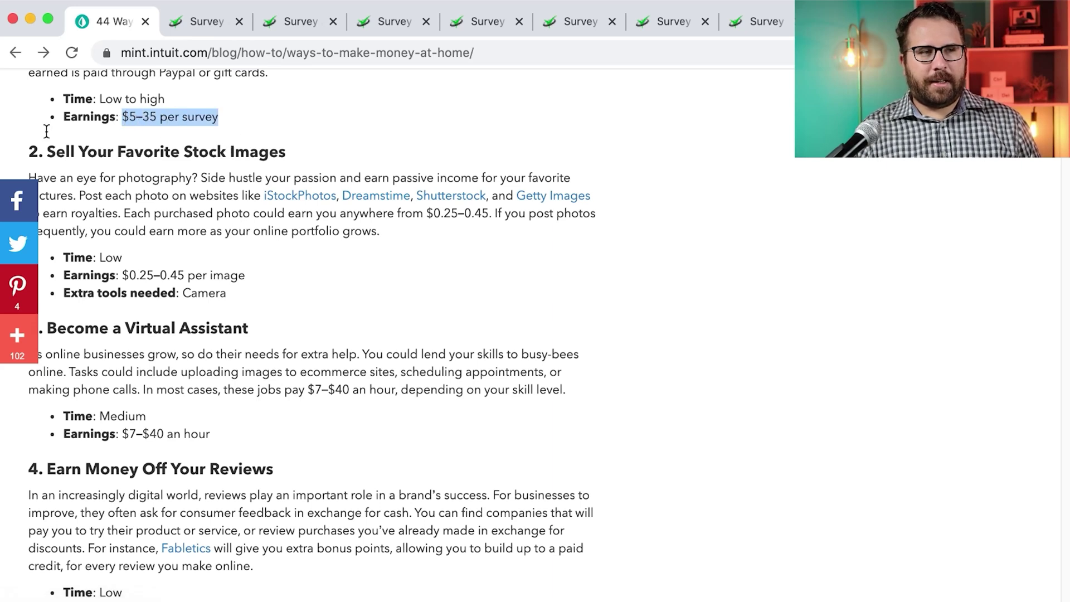
{"action": "left_click", "coordinate": [455, 182]}
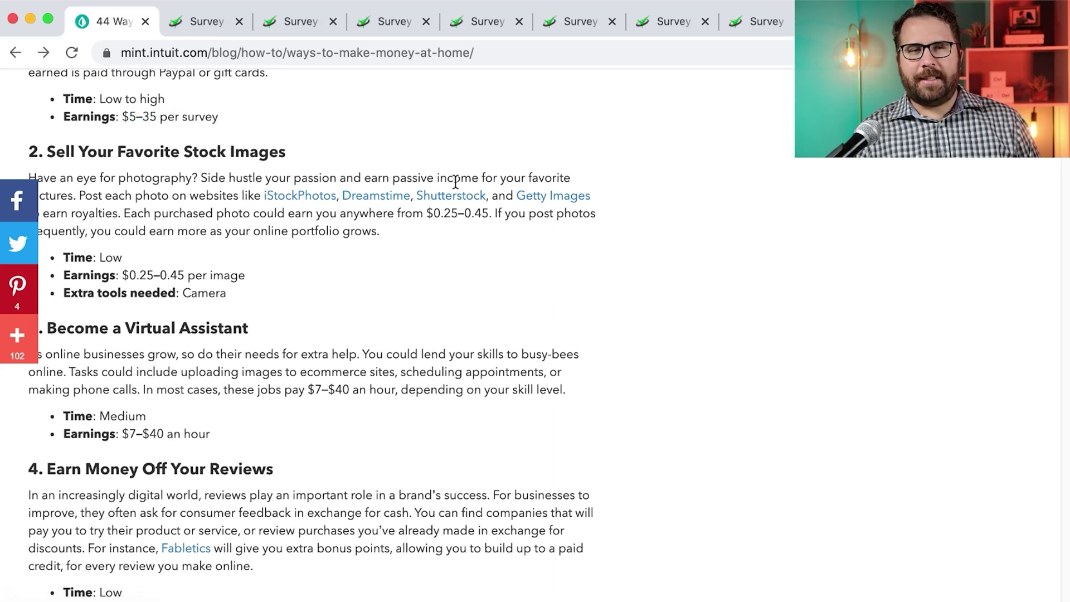
{"action": "scroll", "coordinate": [456, 184], "scroll_direction": "down", "scroll_amount": 1}
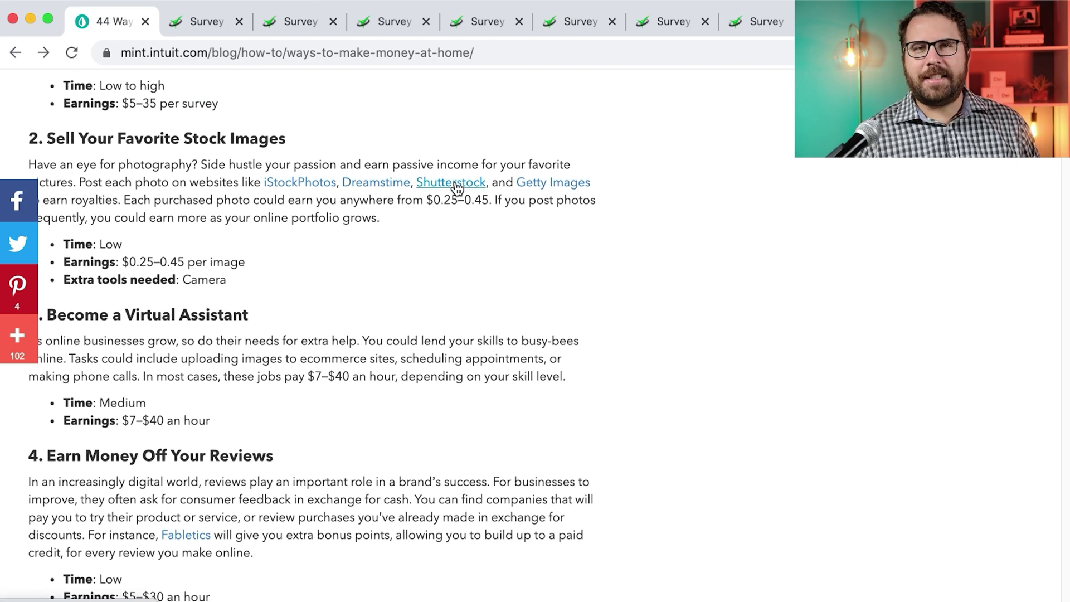
{"action": "scroll", "coordinate": [456, 184], "scroll_direction": "up", "scroll_amount": 20}
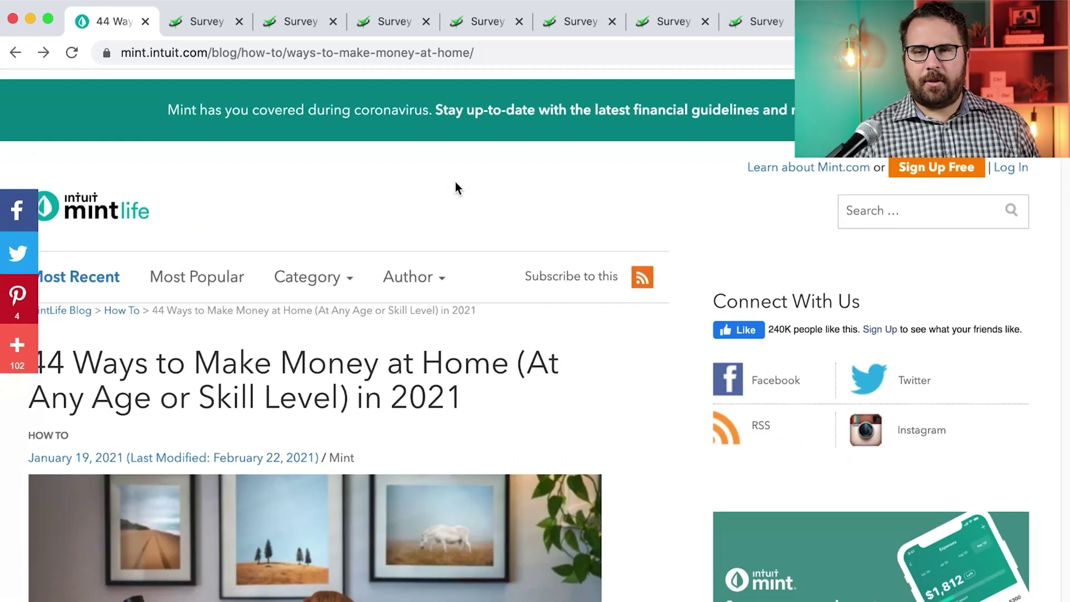
{"action": "scroll", "coordinate": [197, 225], "scroll_direction": "down", "scroll_amount": 3}
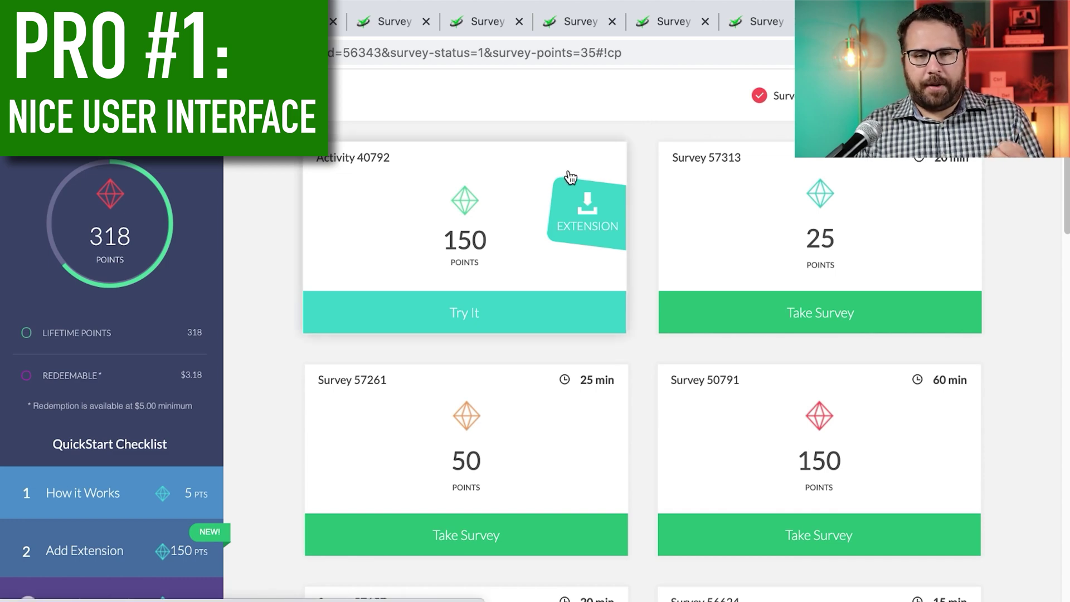
{"action": "scroll", "coordinate": [569, 177], "scroll_direction": "down", "scroll_amount": 15}
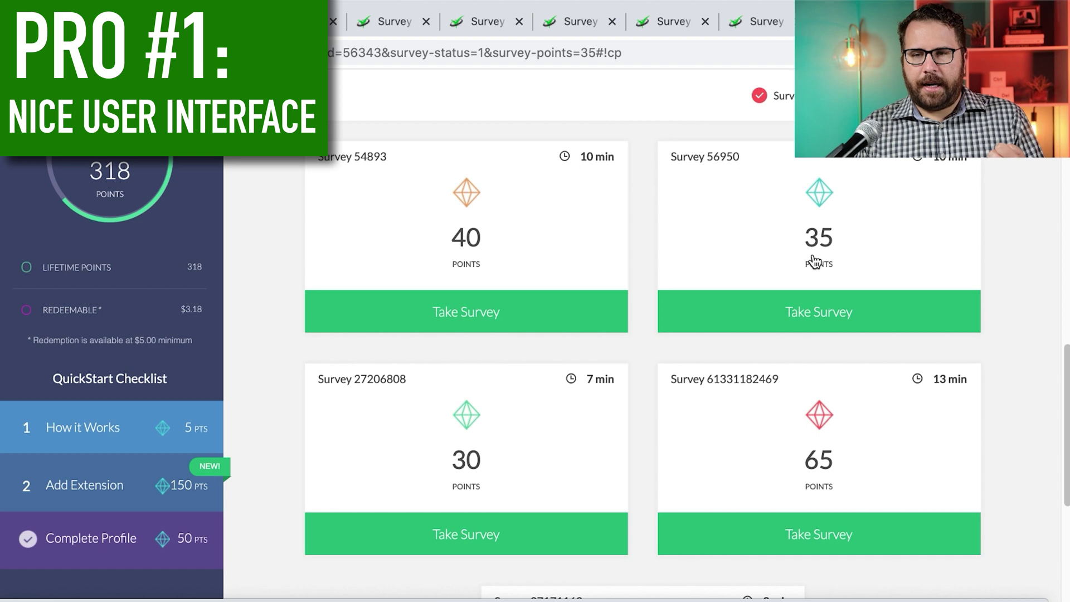
{"action": "scroll", "coordinate": [834, 225], "scroll_direction": "up", "scroll_amount": 10}
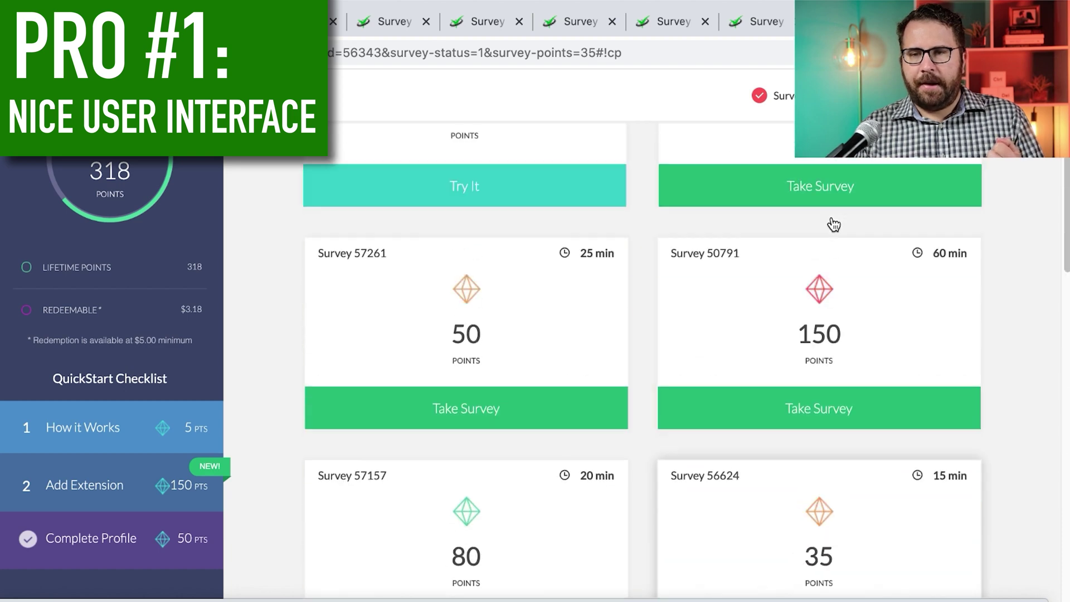
{"action": "scroll", "coordinate": [833, 225], "scroll_direction": "up", "scroll_amount": 3}
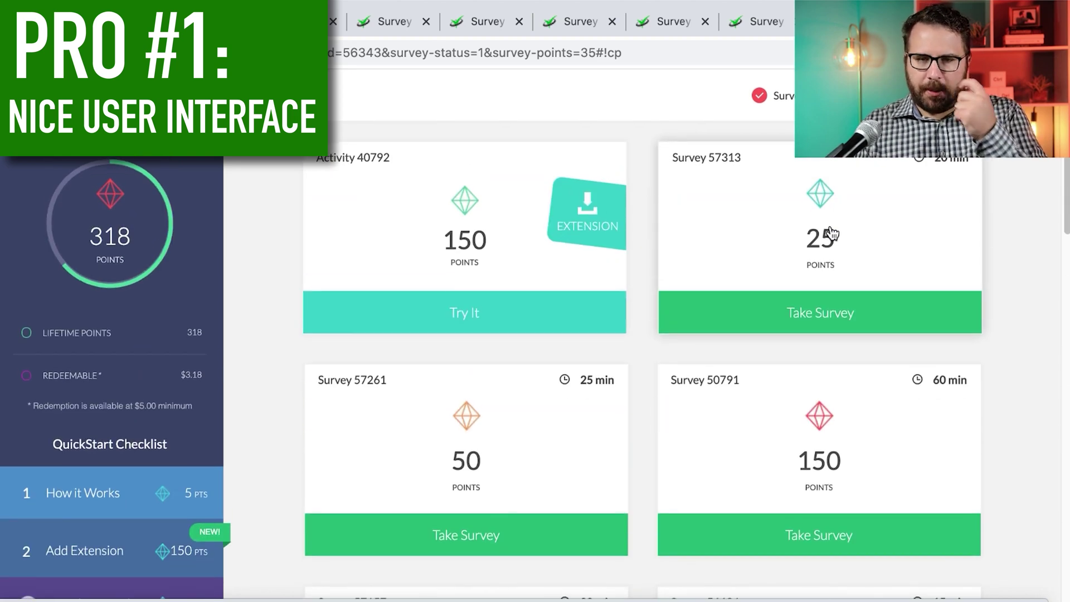
{"action": "scroll", "coordinate": [799, 458], "scroll_direction": "down", "scroll_amount": 6}
{"action": "scroll", "coordinate": [799, 458], "scroll_direction": "up", "scroll_amount": 6}
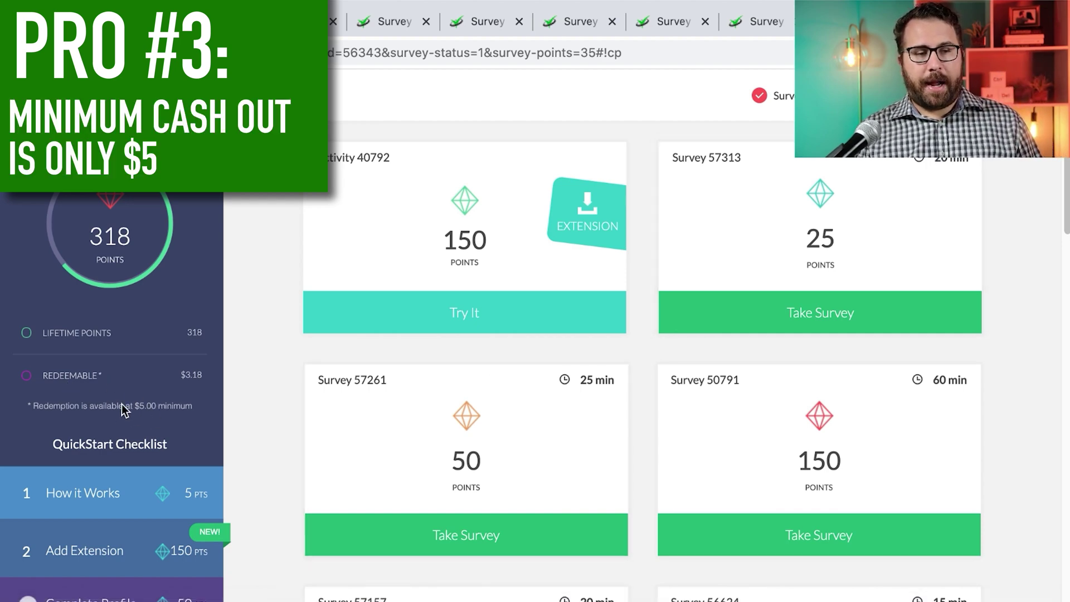
{"action": "scroll", "coordinate": [157, 408], "scroll_direction": "down", "scroll_amount": 1}
{"action": "scroll", "coordinate": [157, 406], "scroll_direction": "down", "scroll_amount": 5}
{"action": "scroll", "coordinate": [157, 407], "scroll_direction": "up", "scroll_amount": 5}
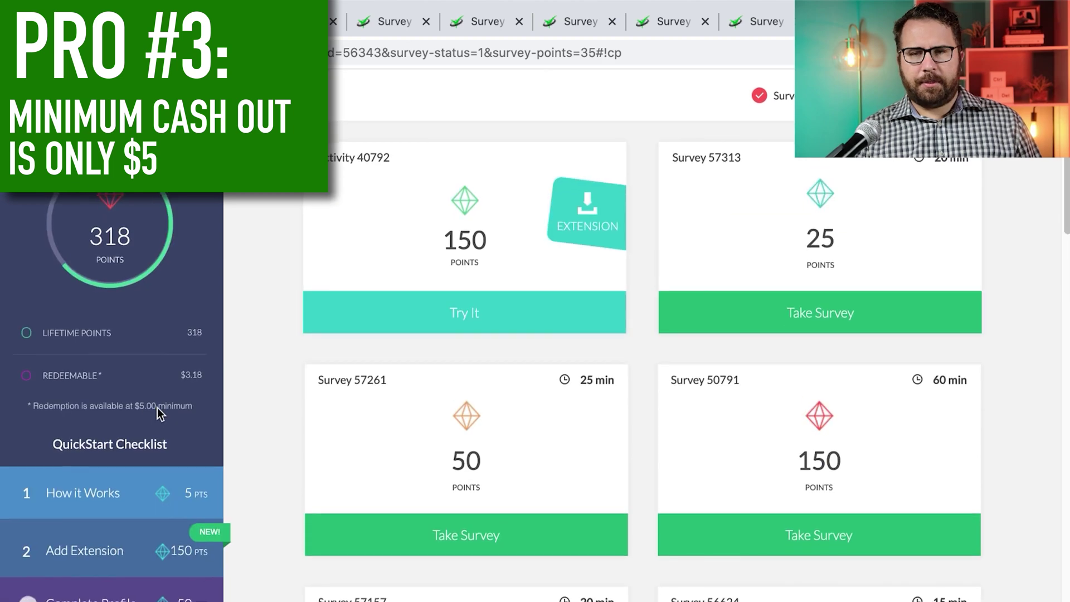
Check the 318-point redeemable progress and its points History log, then go to the Help Center
{"action": "left_click", "coordinate": [90, 375]}
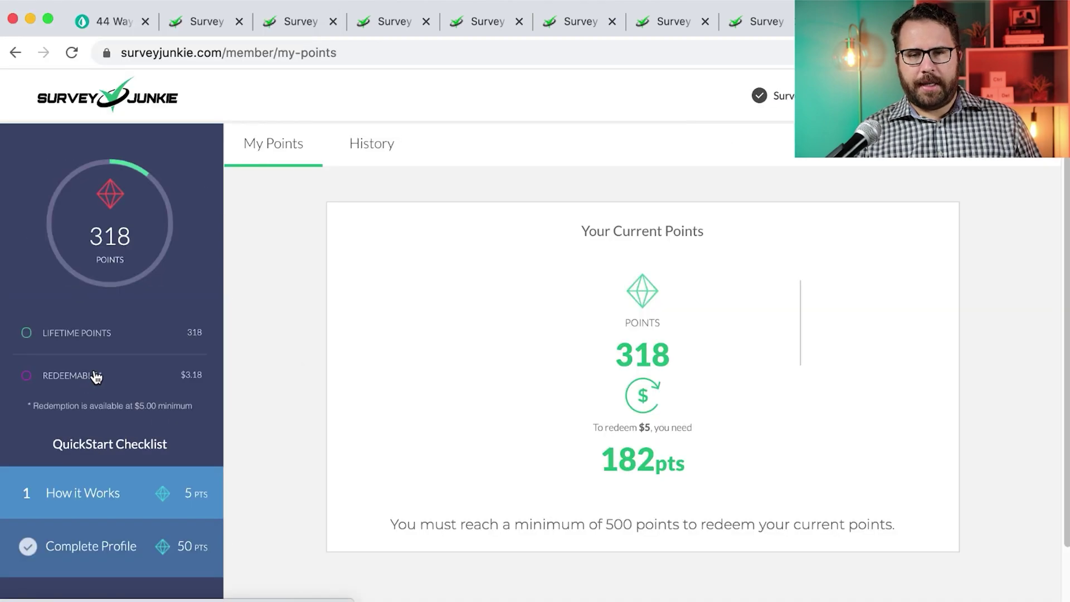
{"action": "scroll", "coordinate": [601, 376], "scroll_direction": "down", "scroll_amount": 1}
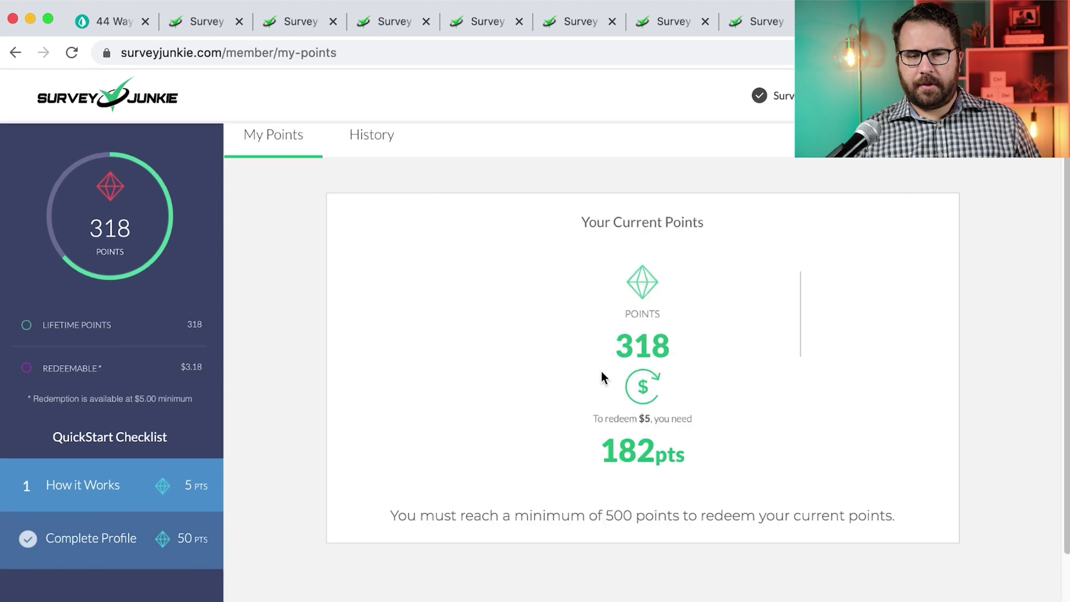
{"action": "scroll", "coordinate": [596, 376], "scroll_direction": "up", "scroll_amount": 1}
{"action": "left_click", "coordinate": [368, 160]}
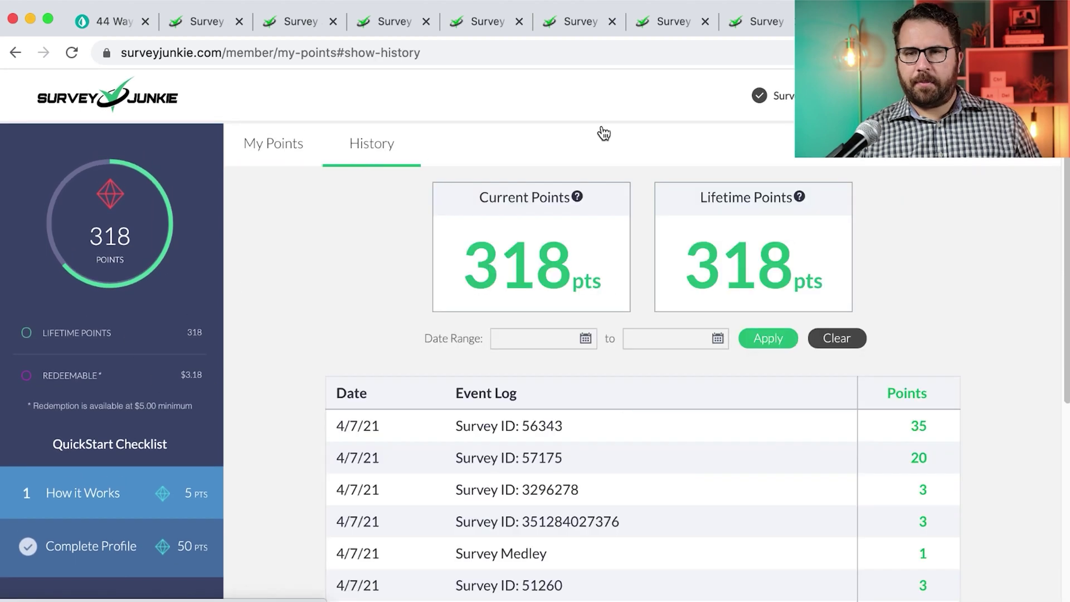
{"action": "left_click", "coordinate": [792, 105]}
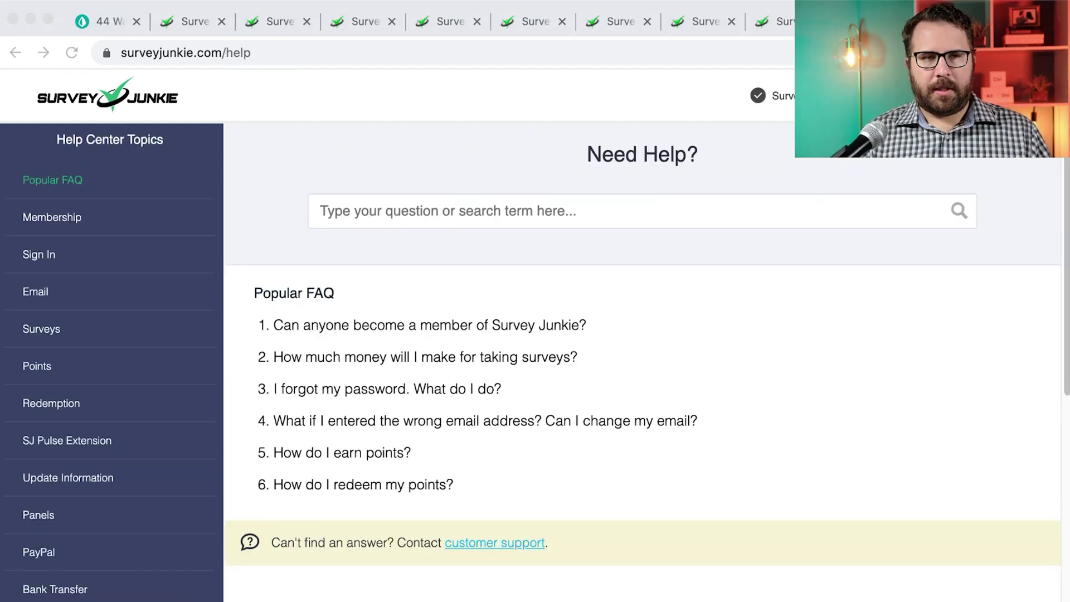
Expand the 'How do I redeem my points?' FAQ answer in the Help Center
{"action": "scroll", "coordinate": [640, 362], "scroll_direction": "down", "scroll_amount": 5}
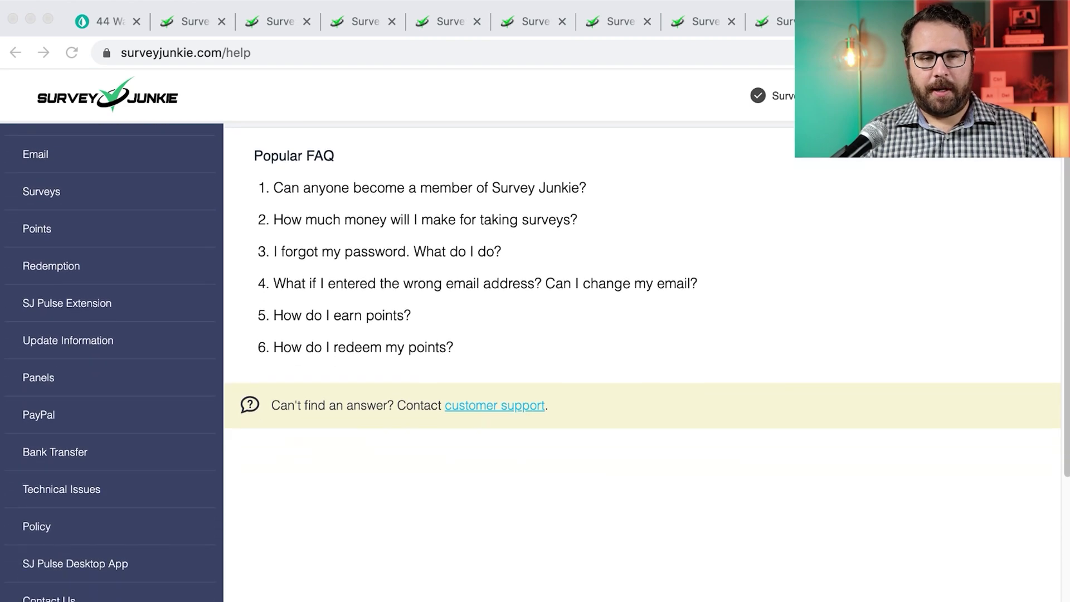
{"action": "left_click", "coordinate": [376, 348]}
{"action": "scroll", "coordinate": [379, 351], "scroll_direction": "down", "scroll_amount": 8}
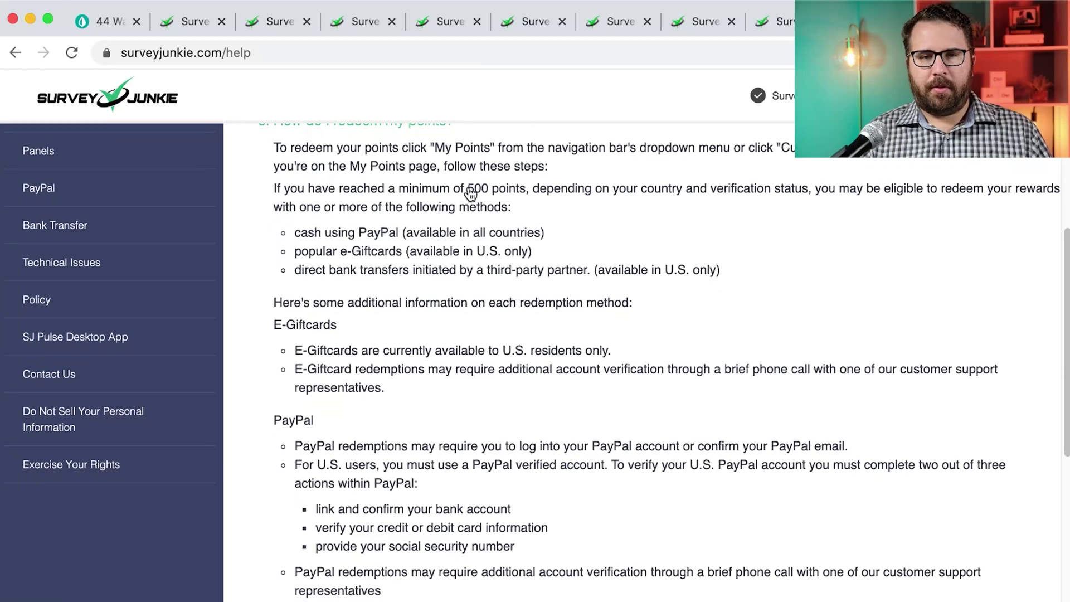
{"action": "left_click", "coordinate": [517, 193]}
{"action": "scroll", "coordinate": [411, 203], "scroll_direction": "up", "scroll_amount": 5}
{"action": "left_click", "coordinate": [382, 362]}
Read through the redemption answer, then return to the member dashboard
{"action": "scroll", "coordinate": [387, 351], "scroll_direction": "down", "scroll_amount": 4}
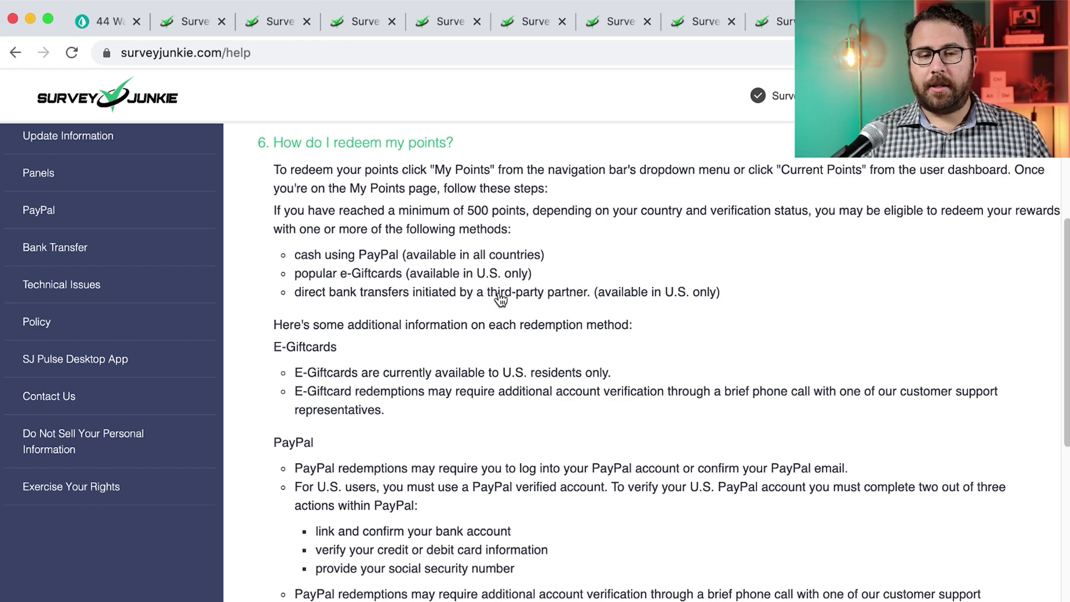
{"action": "scroll", "coordinate": [500, 300], "scroll_direction": "down", "scroll_amount": 3}
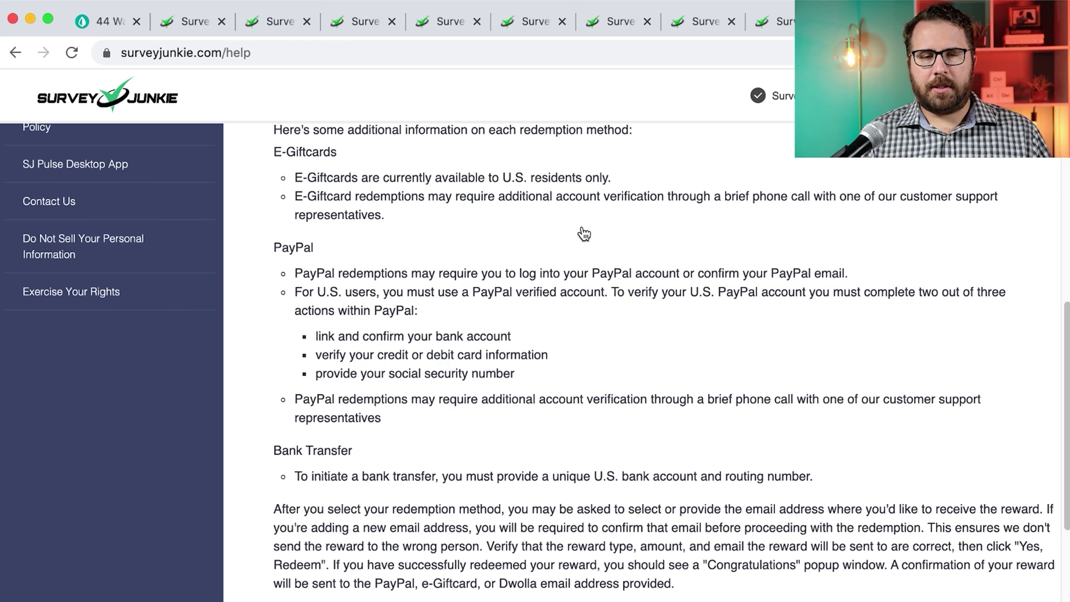
{"action": "scroll", "coordinate": [584, 234], "scroll_direction": "down", "scroll_amount": 5}
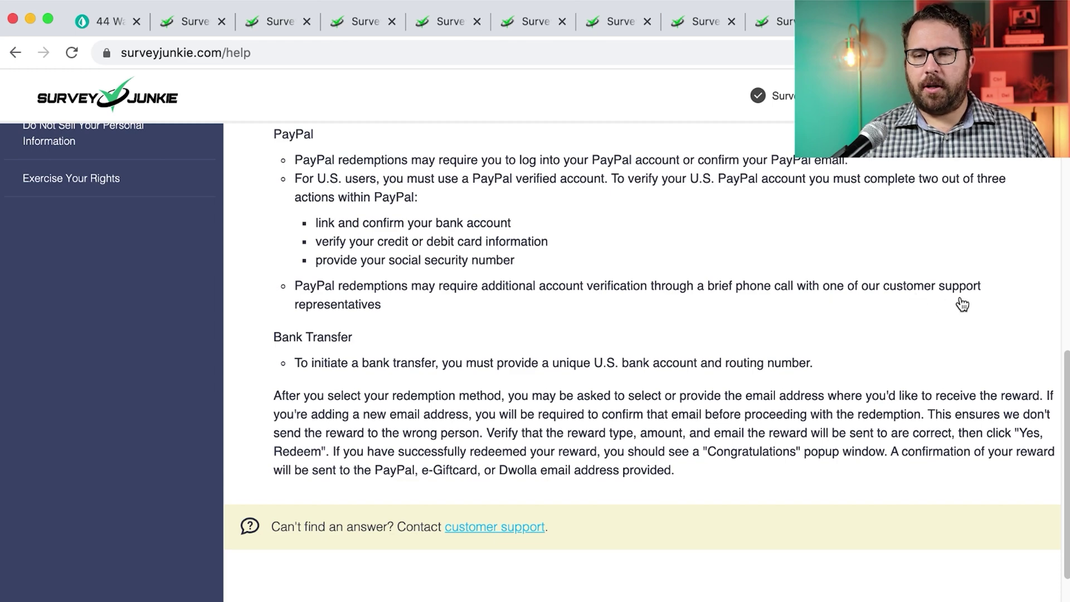
{"action": "scroll", "coordinate": [378, 313], "scroll_direction": "down", "scroll_amount": 2}
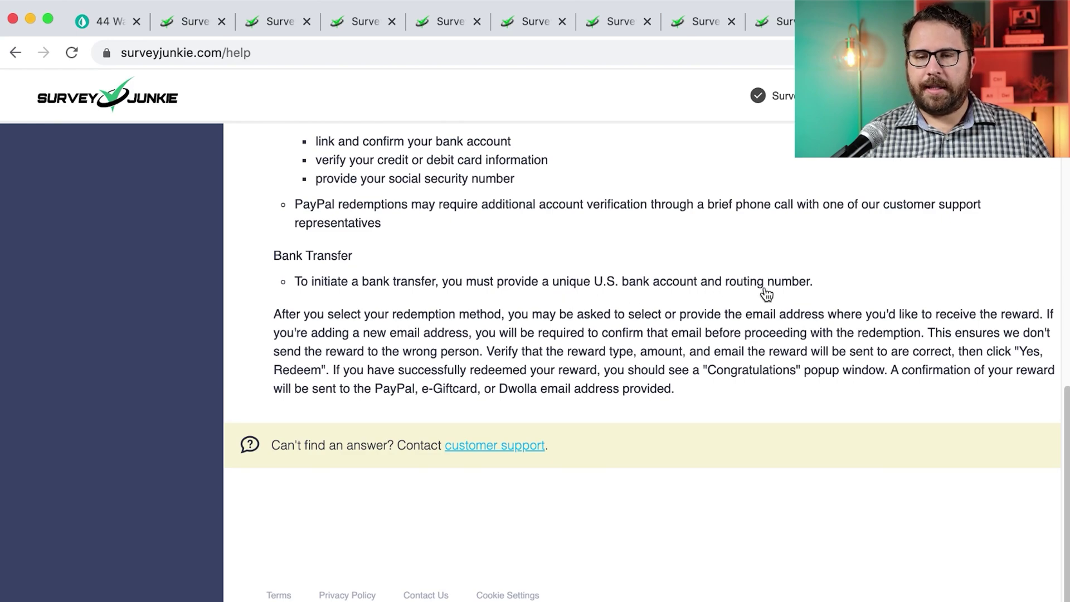
{"action": "scroll", "coordinate": [767, 294], "scroll_direction": "up", "scroll_amount": 10}
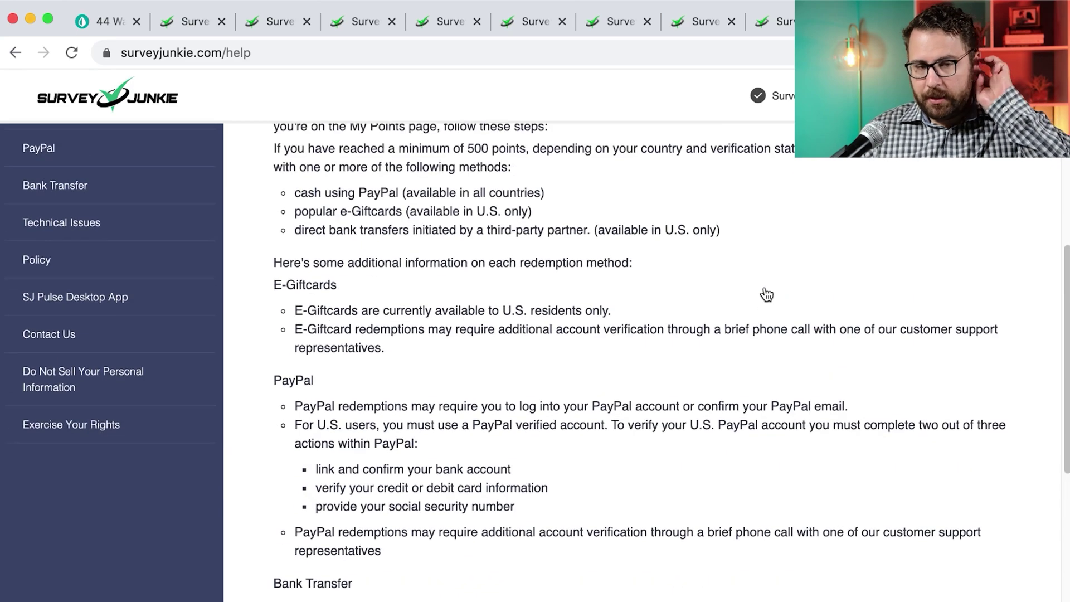
{"action": "scroll", "coordinate": [692, 294], "scroll_direction": "up", "scroll_amount": 5}
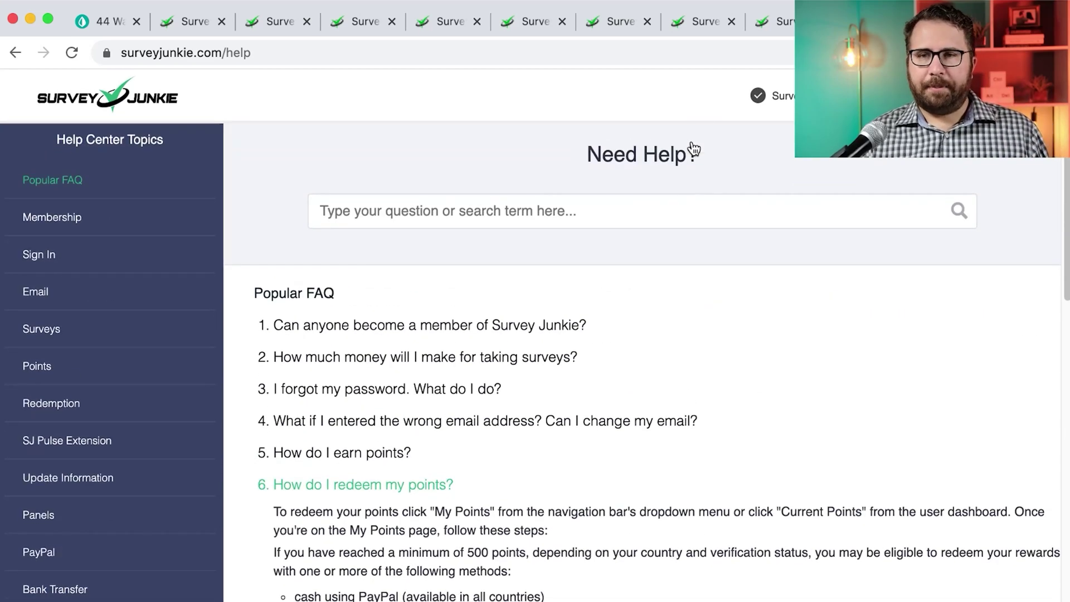
{"action": "left_click", "coordinate": [757, 31]}
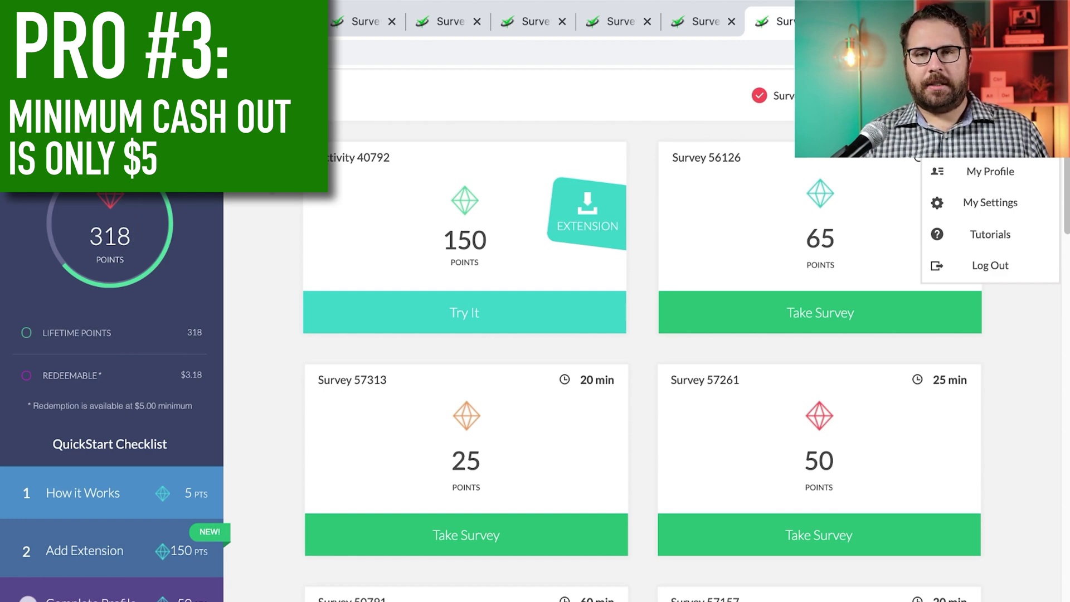
Close the account menu and browse surveys like 57313 (25 points, 20 min) and 50791 (150 points, 60 min)
{"action": "left_click", "coordinate": [1016, 397]}
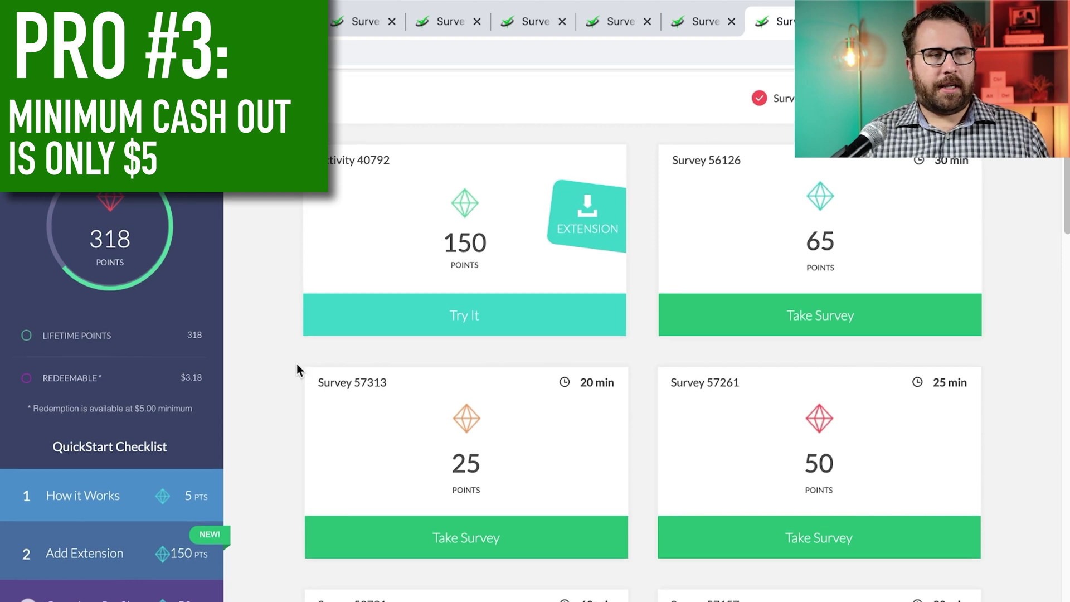
{"action": "scroll", "coordinate": [326, 336], "scroll_direction": "down", "scroll_amount": 3}
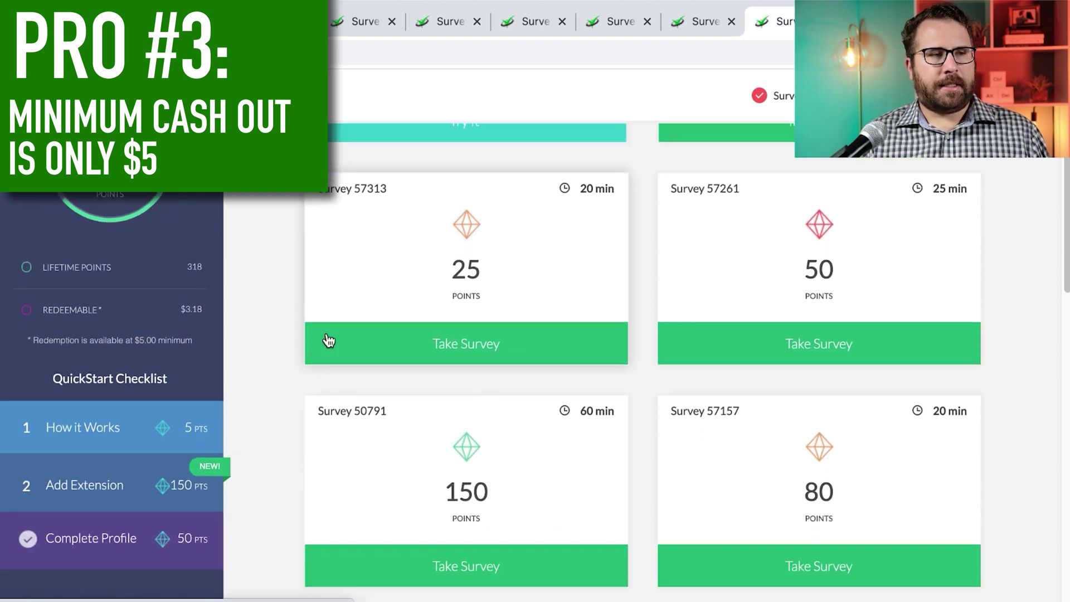
{"action": "scroll", "coordinate": [234, 300], "scroll_direction": "down", "scroll_amount": 1}
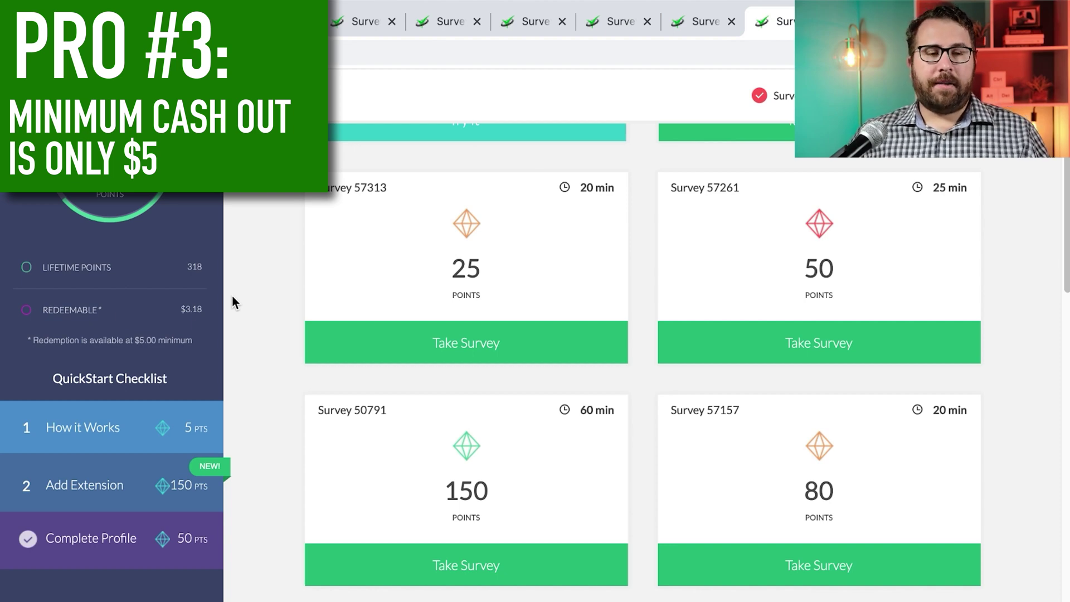
{"action": "scroll", "coordinate": [114, 316], "scroll_direction": "down", "scroll_amount": 3}
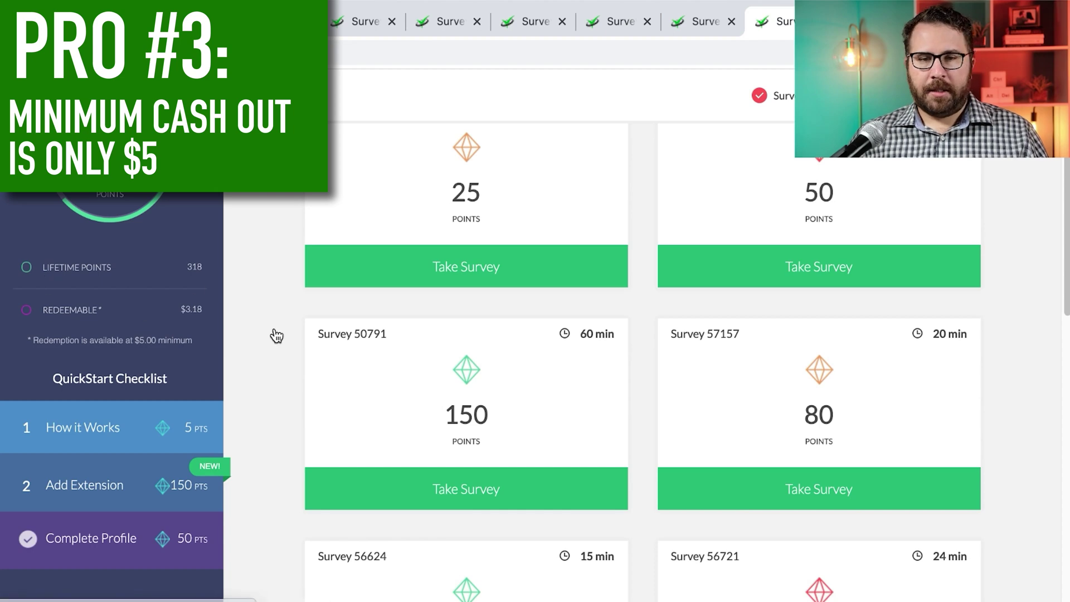
{"action": "scroll", "coordinate": [273, 331], "scroll_direction": "up", "scroll_amount": 5}
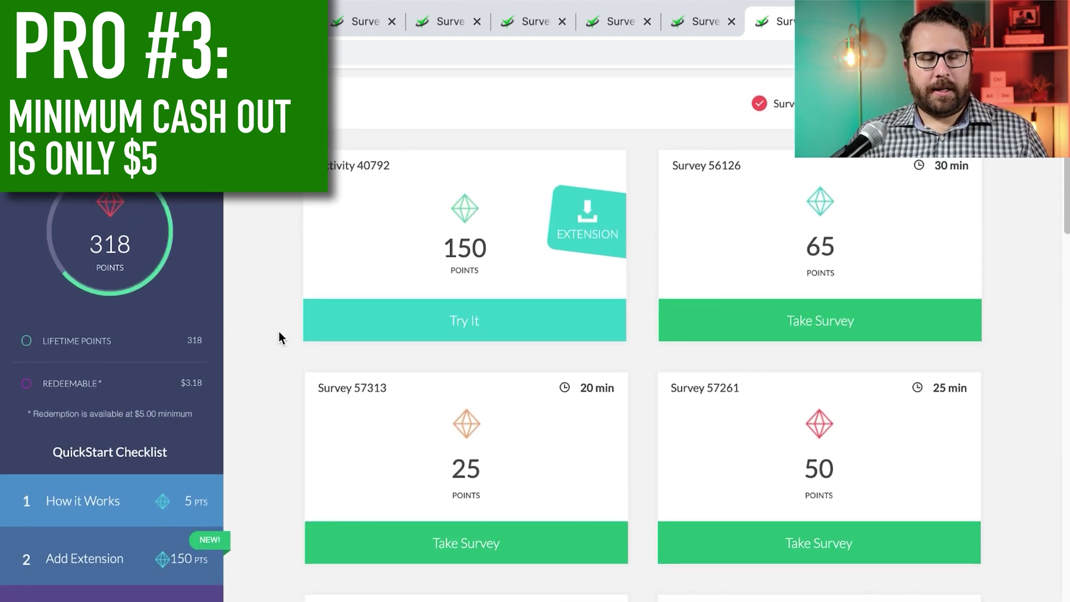
{"action": "scroll", "coordinate": [280, 337], "scroll_direction": "down", "scroll_amount": 3}
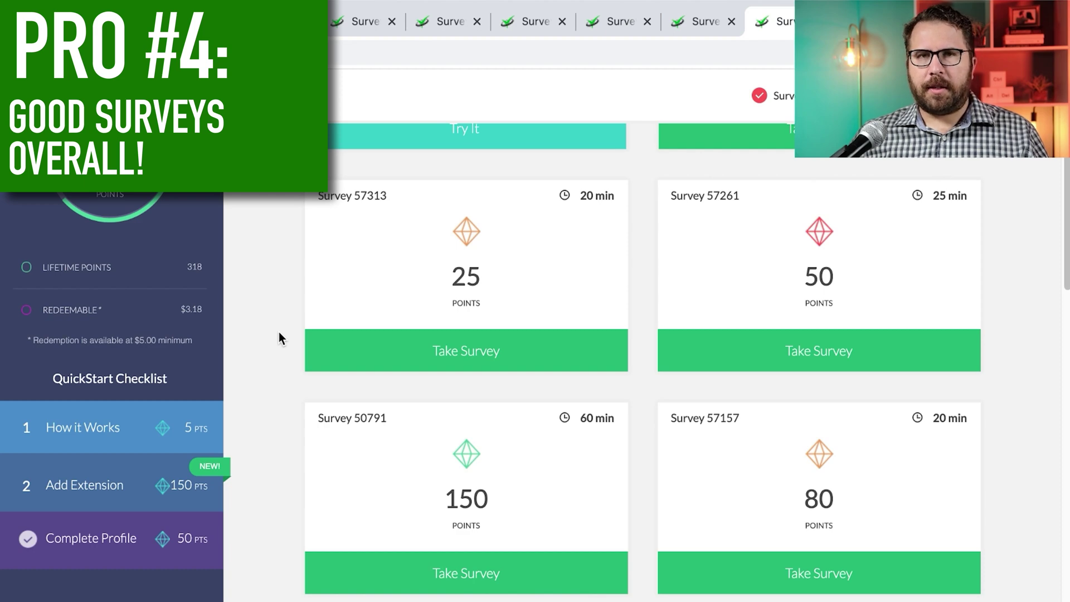
{"action": "scroll", "coordinate": [281, 338], "scroll_direction": "down", "scroll_amount": 1}
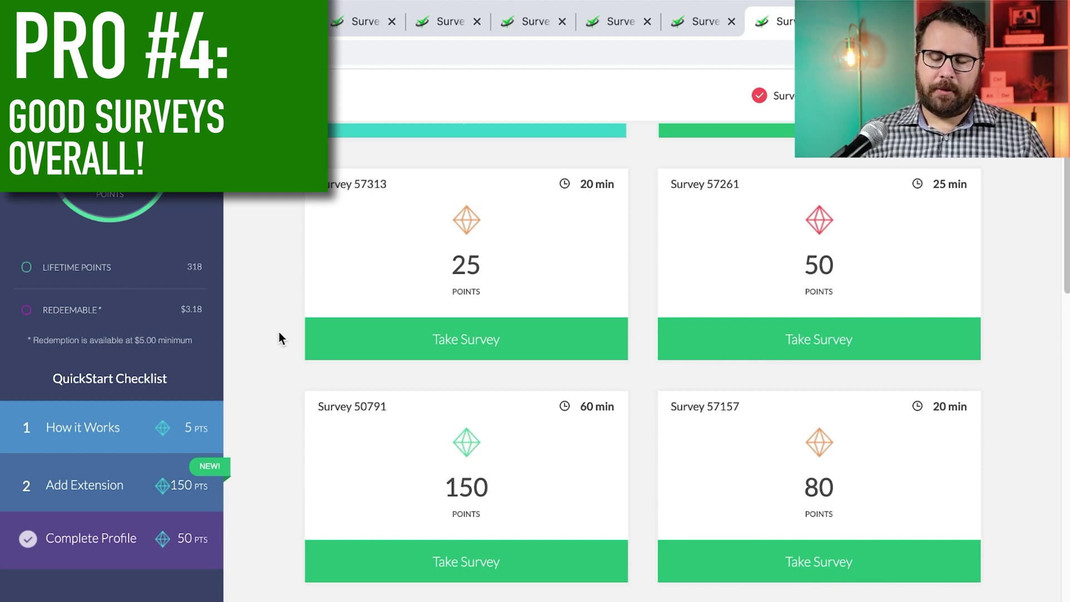
{"action": "scroll", "coordinate": [280, 338], "scroll_direction": "up", "scroll_amount": 4}
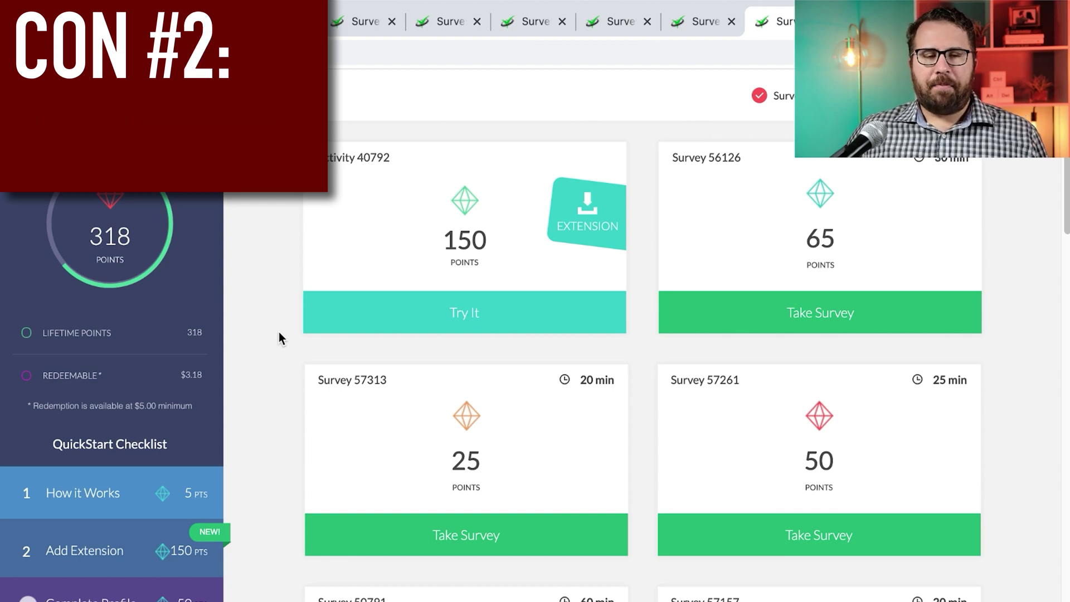
Scroll further down the survey list, then down the Mint article to its survey earnings section
{"action": "scroll", "coordinate": [278, 327], "scroll_direction": "down", "scroll_amount": 15}
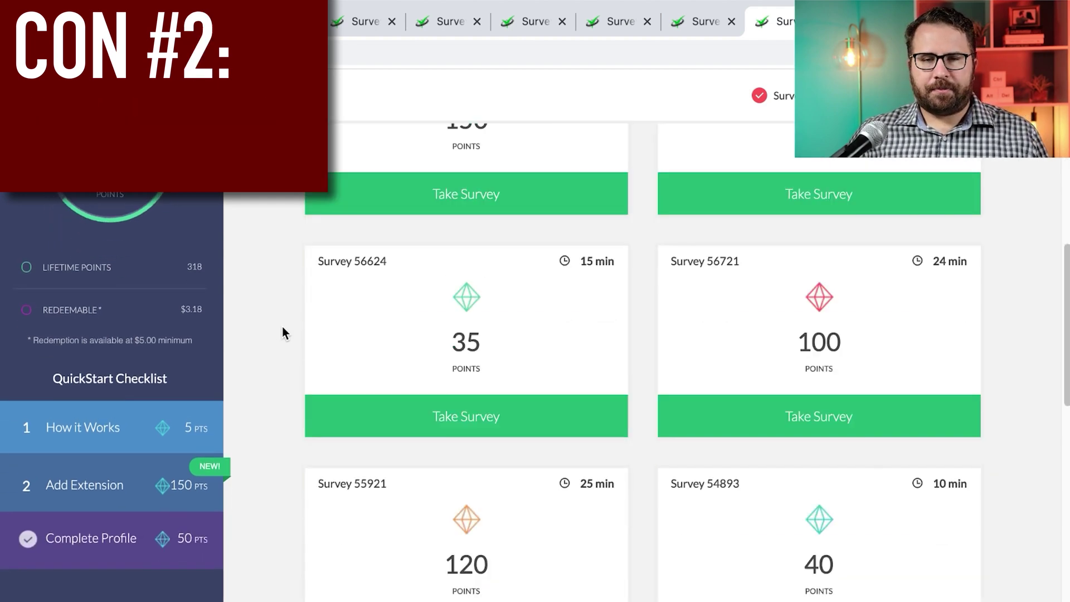
{"action": "scroll", "coordinate": [283, 329], "scroll_direction": "down", "scroll_amount": 2}
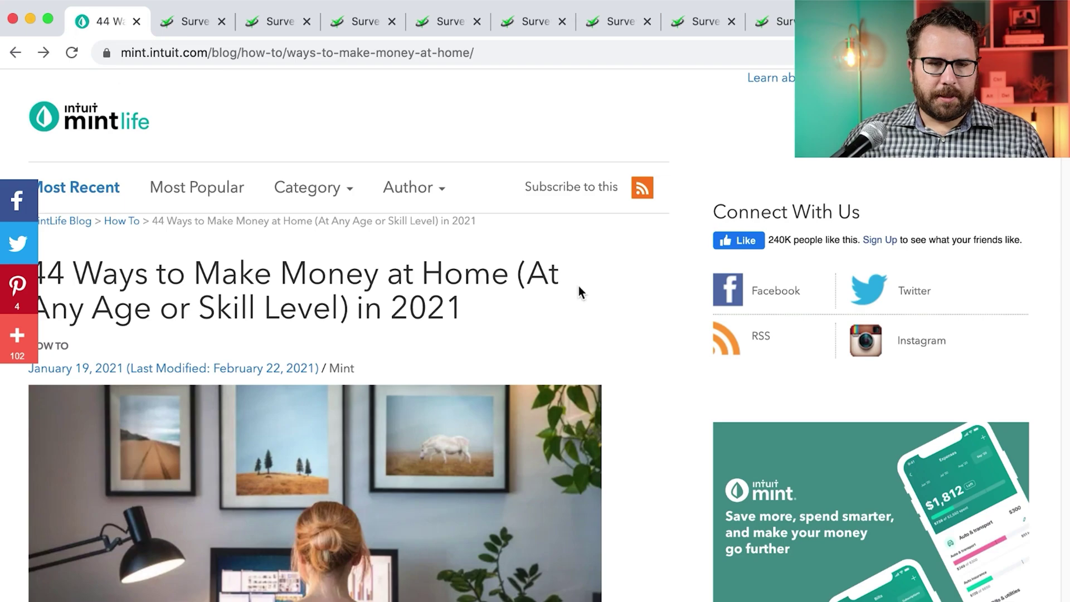
{"action": "scroll", "coordinate": [574, 291], "scroll_direction": "down", "scroll_amount": 10}
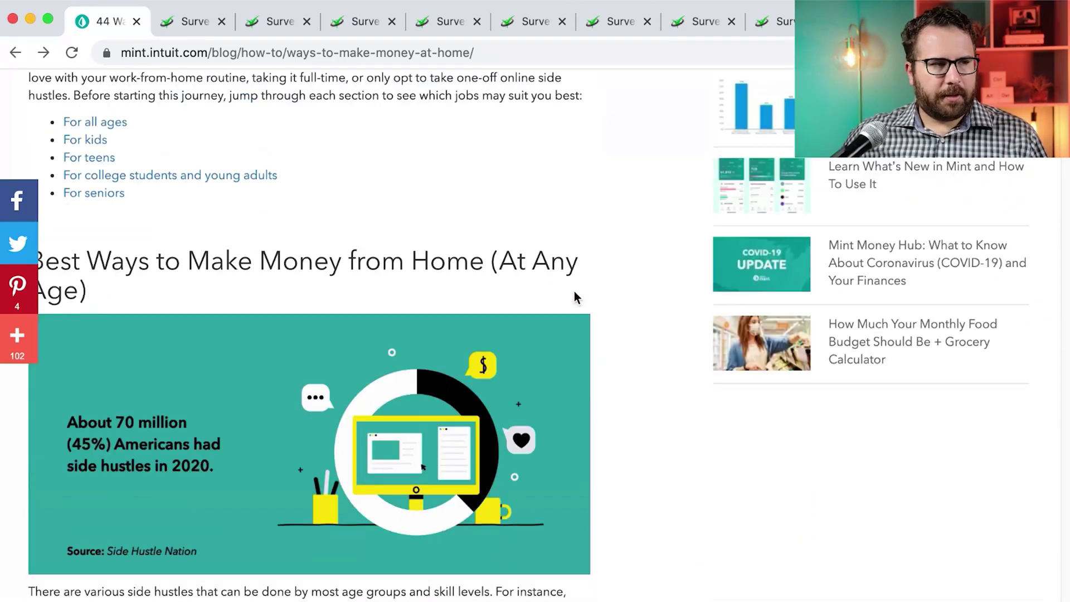
{"action": "scroll", "coordinate": [574, 290], "scroll_direction": "down", "scroll_amount": 10}
Highlight the '$5–35 per survey' figure and the list of paid survey websites in the Mint article
{"action": "left_click_drag", "start_coordinate": [228, 166], "coordinate": [121, 167]}
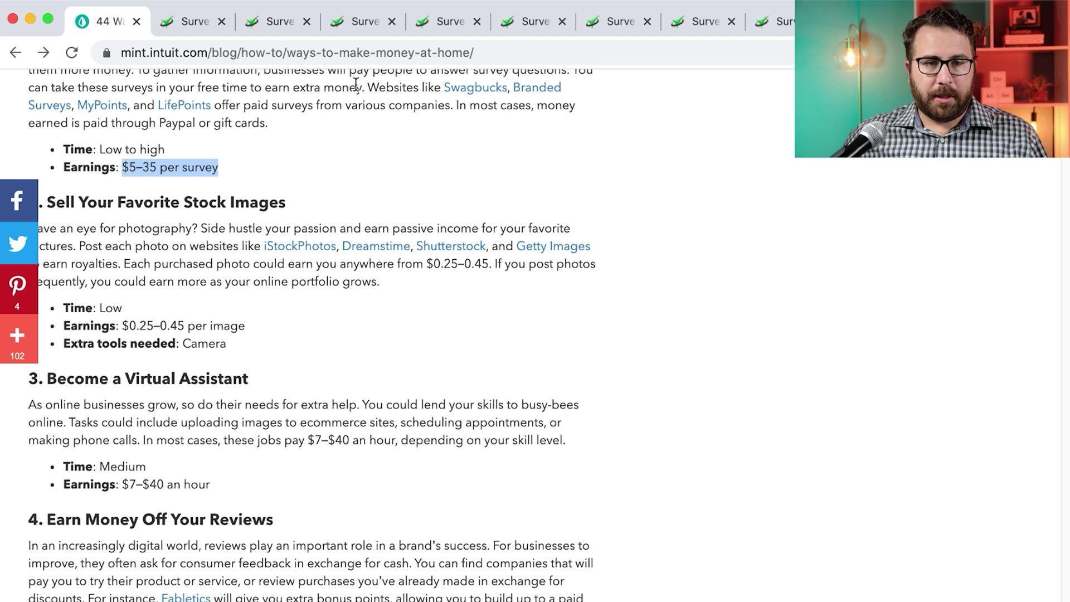
{"action": "left_click_drag", "start_coordinate": [367, 87], "coordinate": [211, 109]}
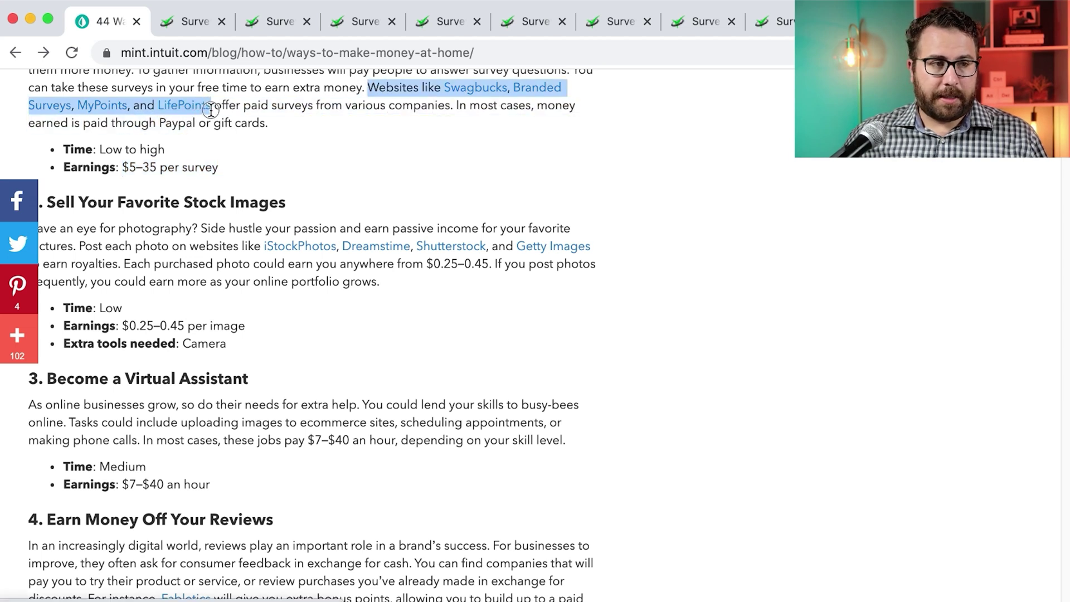
{"action": "left_click_drag", "start_coordinate": [251, 163], "coordinate": [124, 167]}
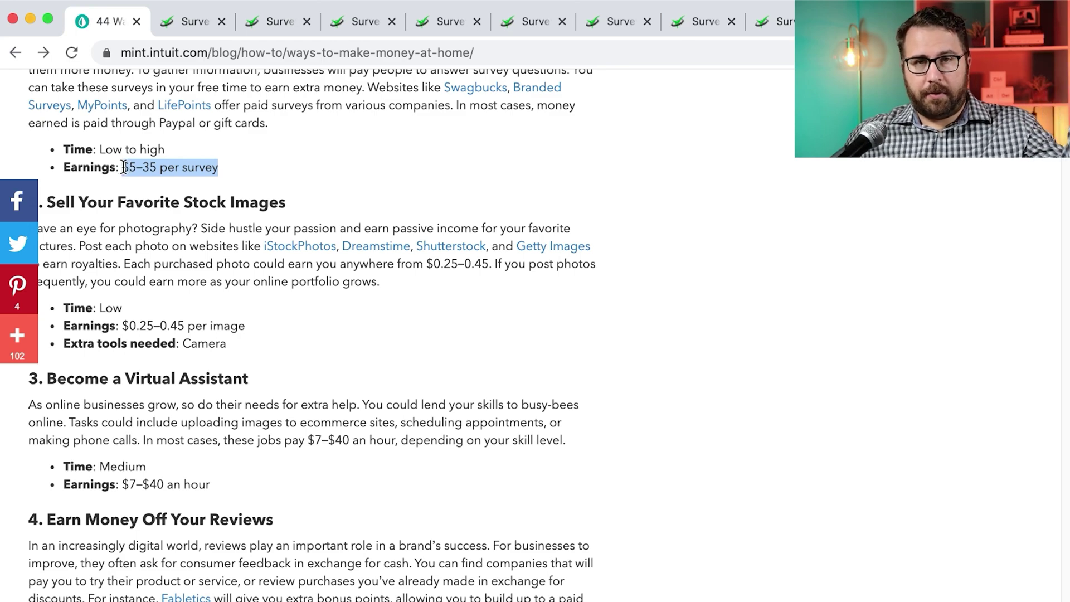
{"action": "scroll", "coordinate": [342, 167], "scroll_direction": "up", "scroll_amount": 15}
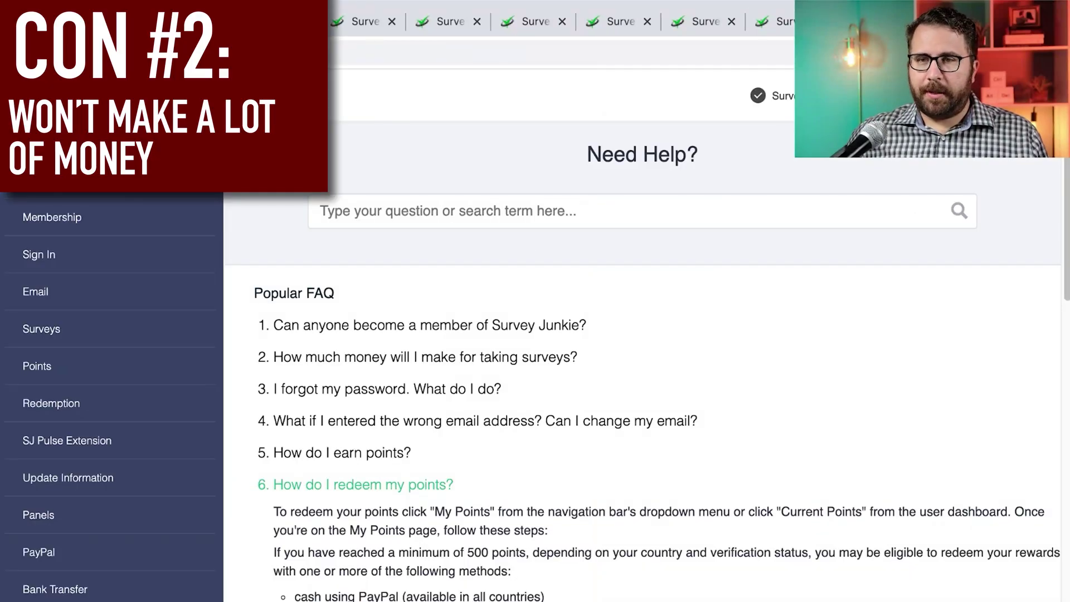
Back on the dashboard, browse surveys such as 56624 (35 points, 15 min) and 56721 (100 points)
{"action": "left_click", "coordinate": [780, 21]}
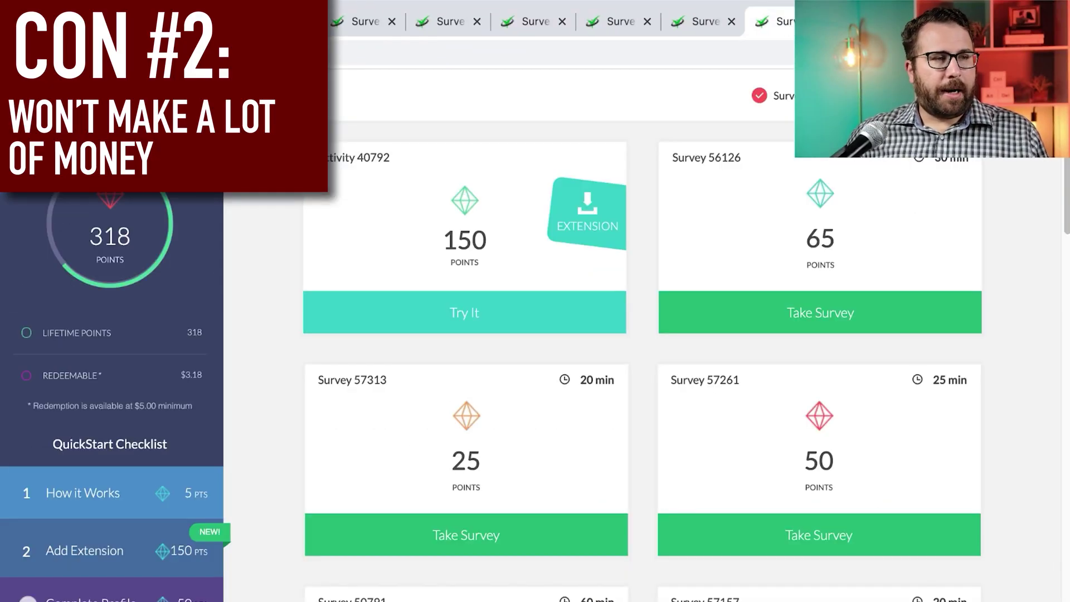
{"action": "scroll", "coordinate": [390, 241], "scroll_direction": "down", "scroll_amount": 3}
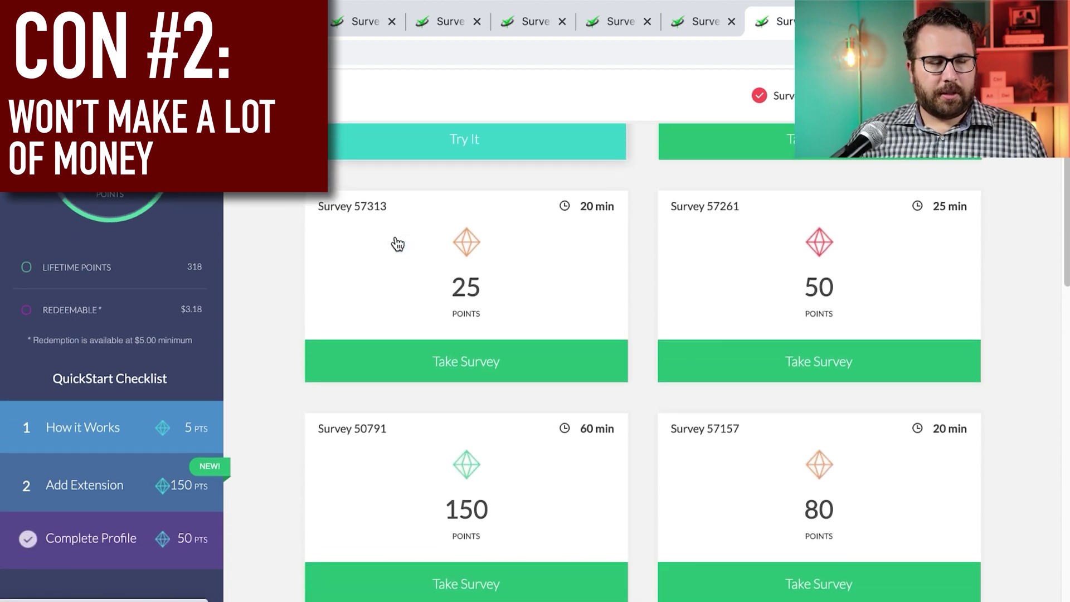
{"action": "scroll", "coordinate": [397, 244], "scroll_direction": "down", "scroll_amount": 1}
{"action": "scroll", "coordinate": [397, 243], "scroll_direction": "up", "scroll_amount": 1}
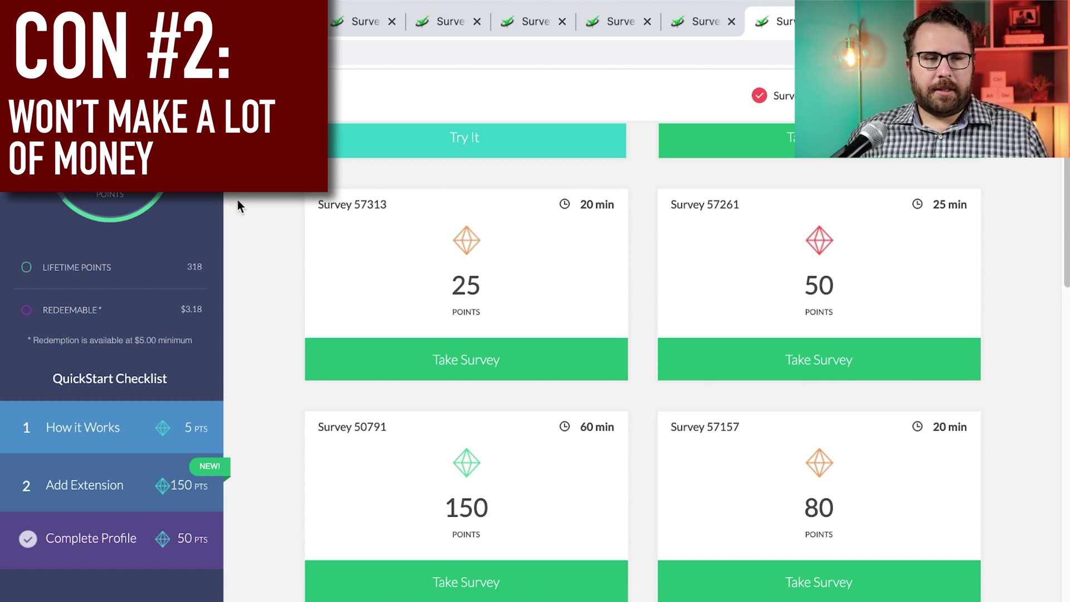
{"action": "scroll", "coordinate": [237, 199], "scroll_direction": "up", "scroll_amount": 2}
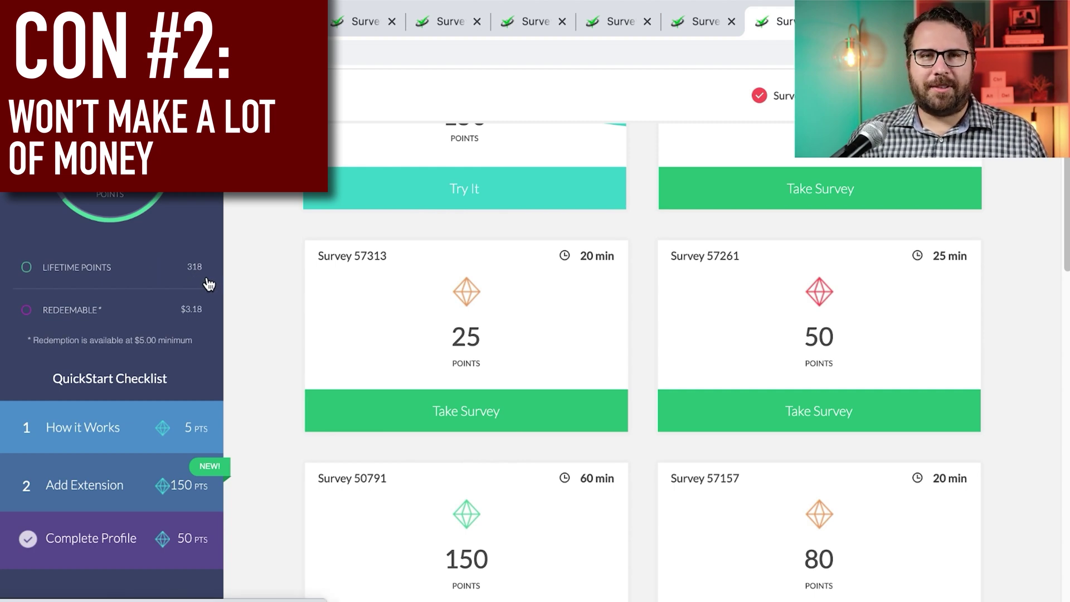
{"action": "scroll", "coordinate": [219, 284], "scroll_direction": "up", "scroll_amount": 3}
{"action": "scroll", "coordinate": [219, 282], "scroll_direction": "up", "scroll_amount": 1}
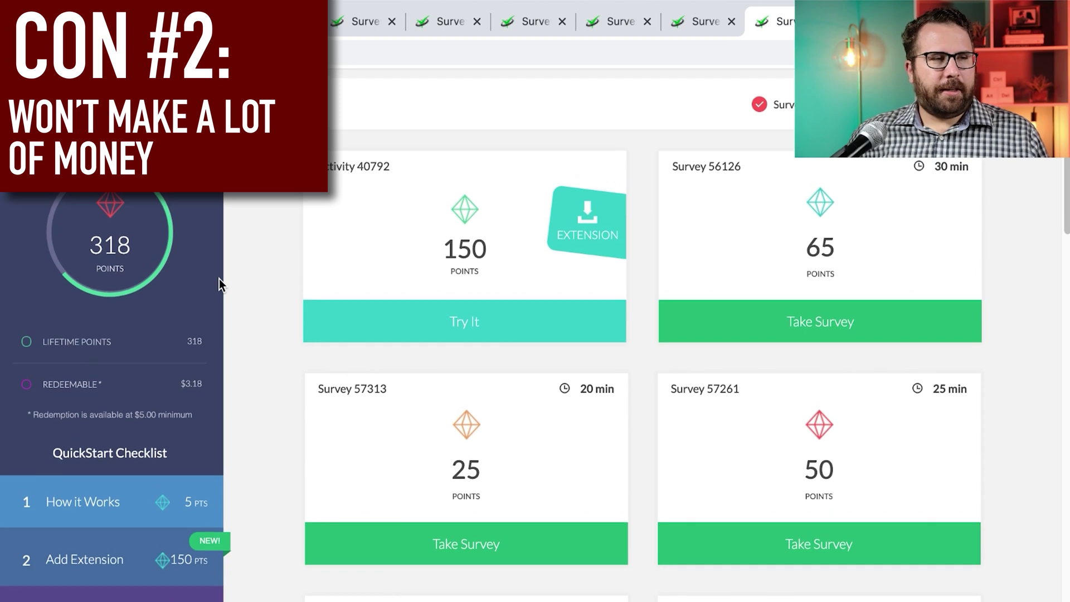
{"action": "scroll", "coordinate": [219, 279], "scroll_direction": "down", "scroll_amount": 1}
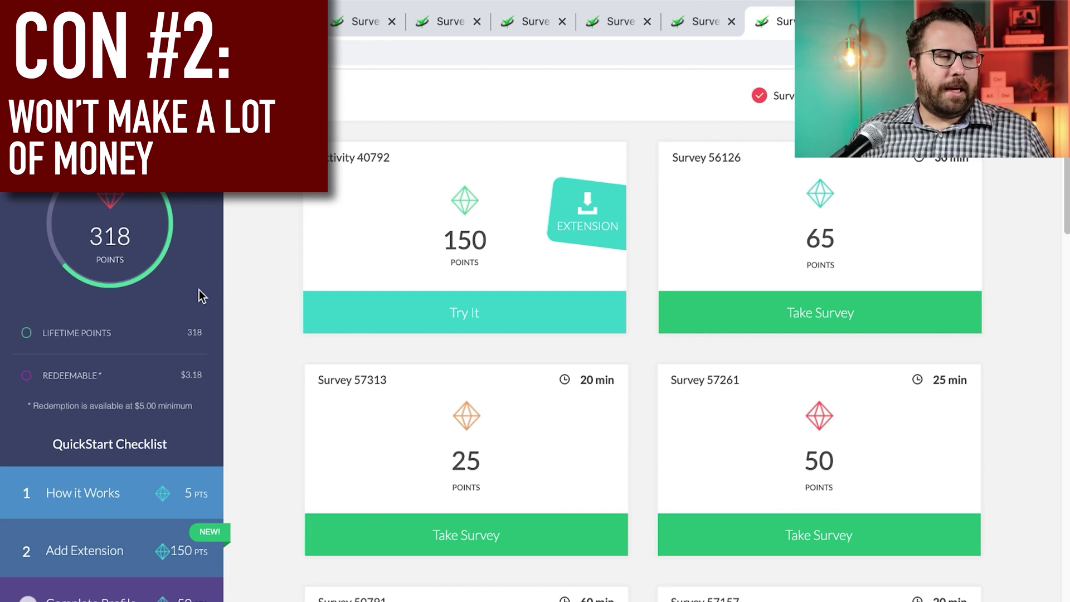
{"action": "scroll", "coordinate": [296, 282], "scroll_direction": "down", "scroll_amount": 2}
{"action": "scroll", "coordinate": [298, 282], "scroll_direction": "down", "scroll_amount": 1}
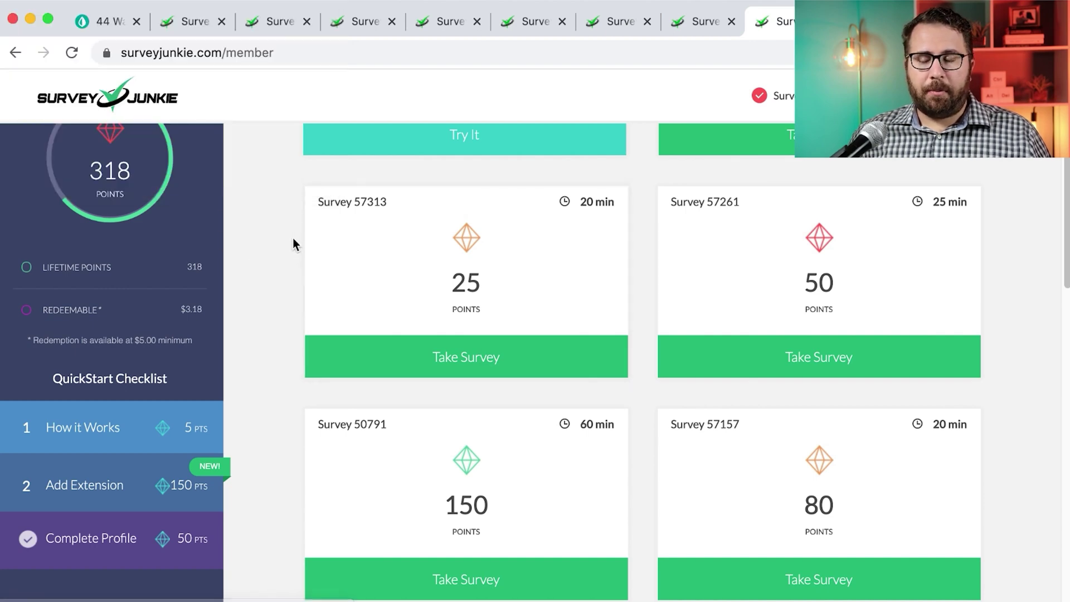
{"action": "scroll", "coordinate": [292, 239], "scroll_direction": "down", "scroll_amount": 5}
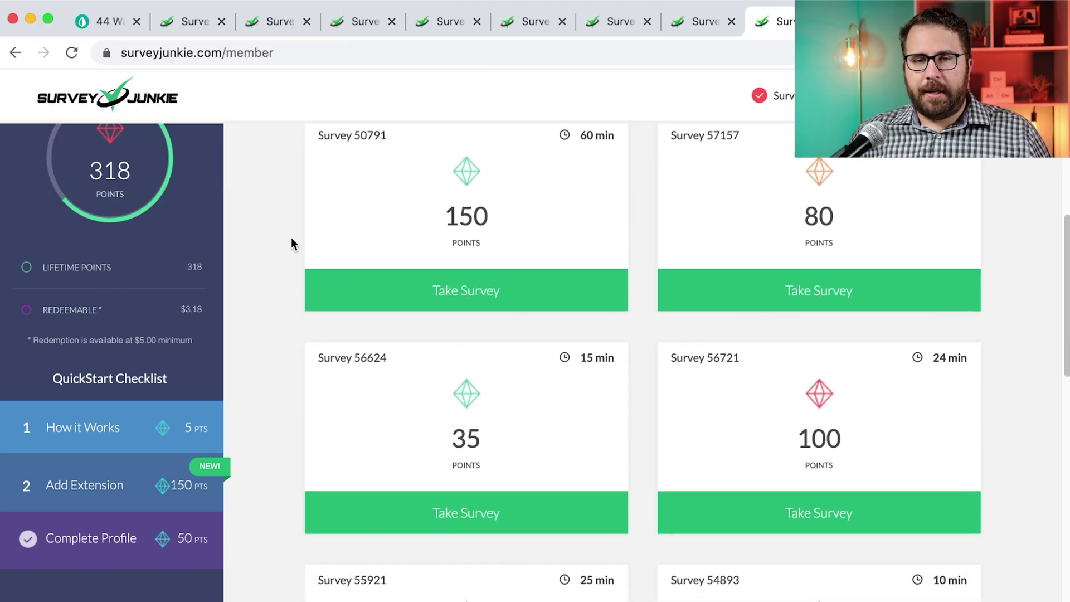